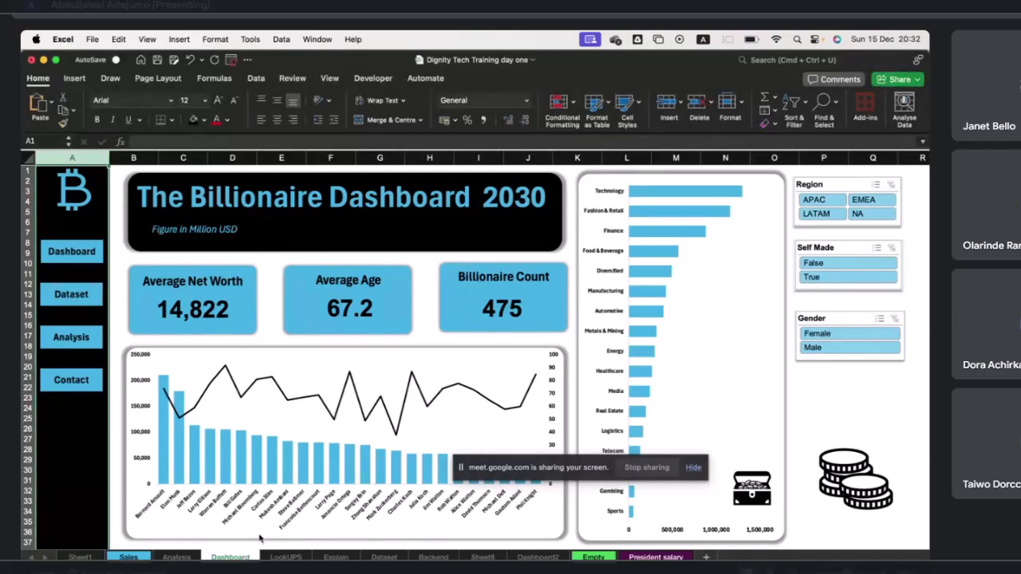
# Step: View the finished Billionaire Dashboard, and open the Dashboard2 sheet
pyautogui.rightClick(259, 539)
pyautogui.click(287, 512)
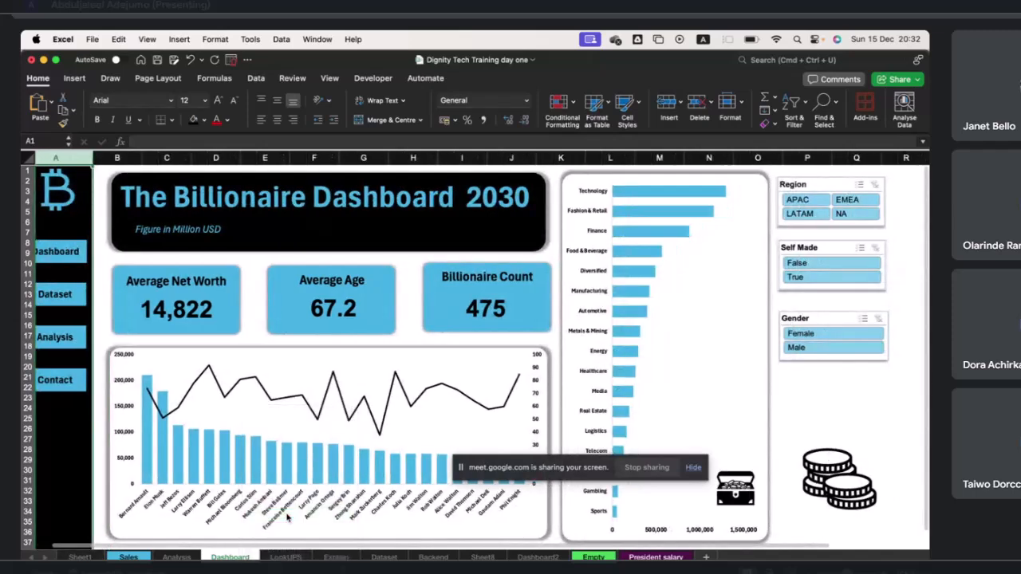
pyautogui.click(538, 557)
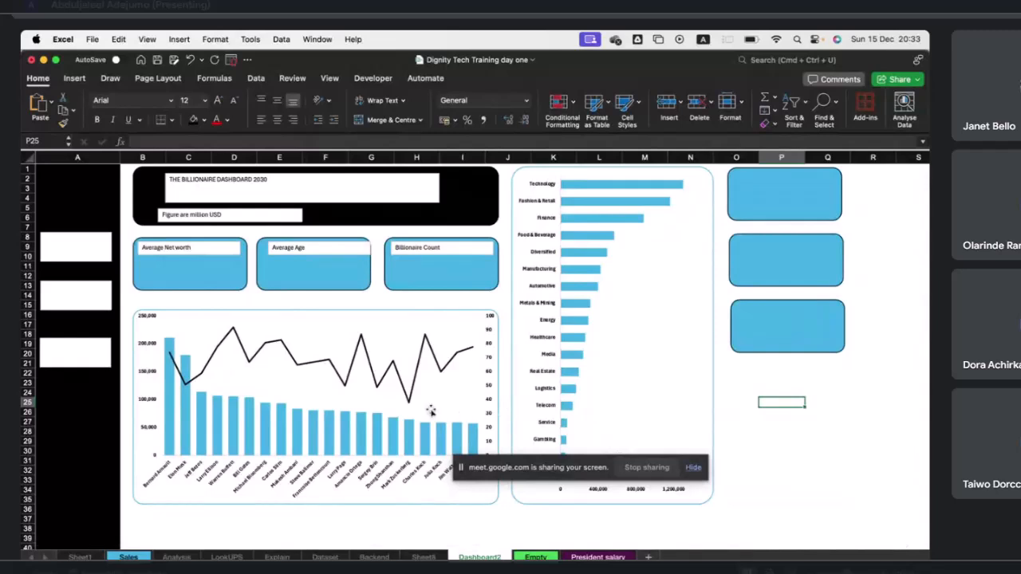
pyautogui.moveTo(431, 410)
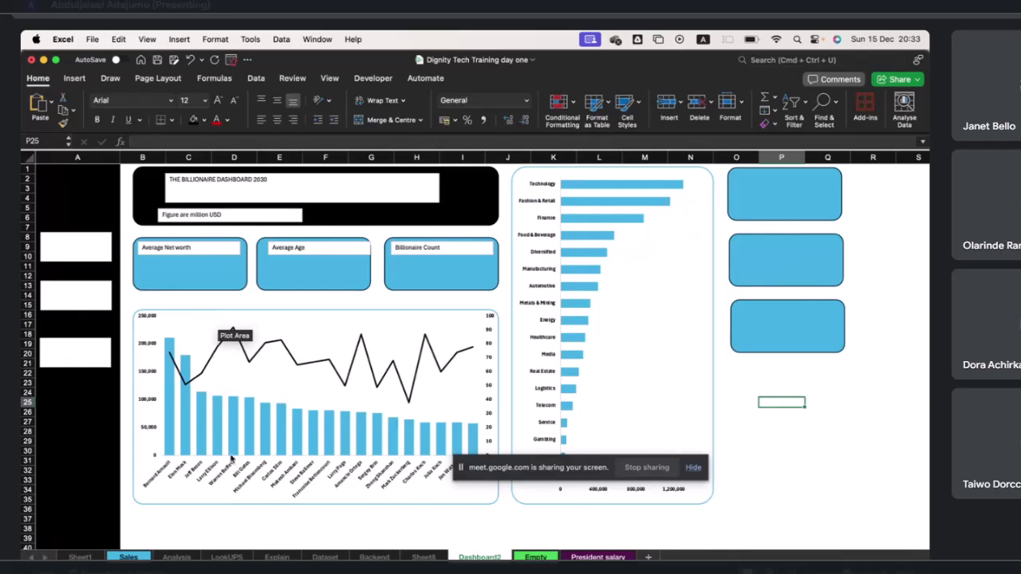
# Step: Examine the pivot tables and charts on the Backend sheet, and return to the net worth and age chart on Dashboard2
pyautogui.click(374, 556)
pyautogui.scroll(10, 371, 418)
pyautogui.scroll(-12, 375, 420)
pyautogui.scroll(5, 373, 418)
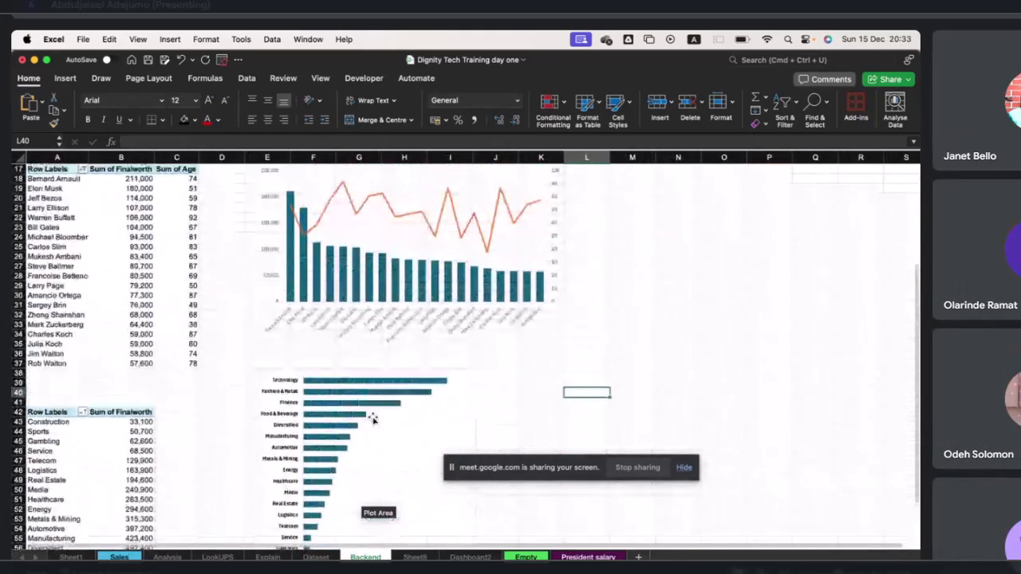
pyautogui.scroll(-3, 371, 417)
pyautogui.click(462, 557)
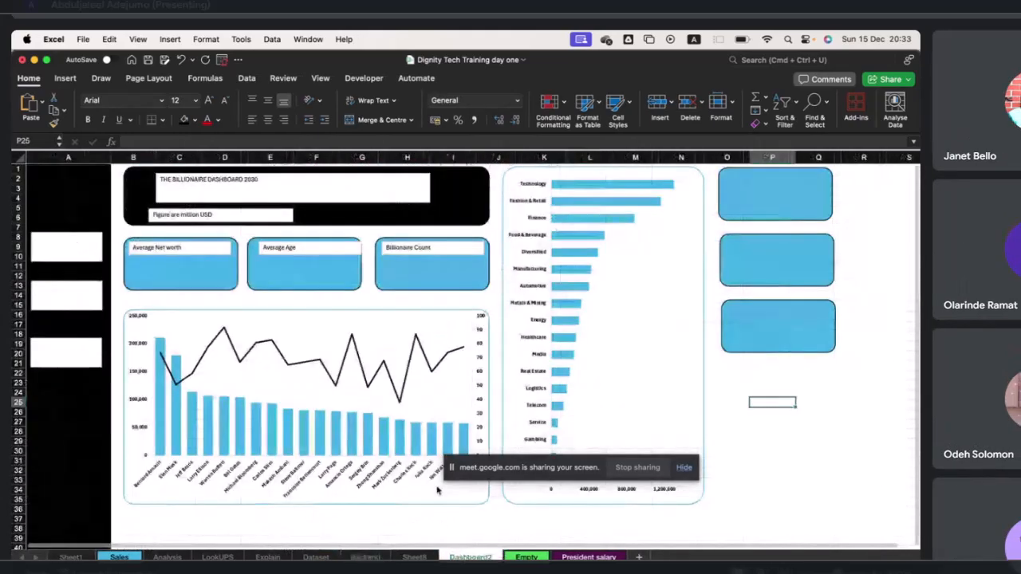
pyautogui.click(390, 397)
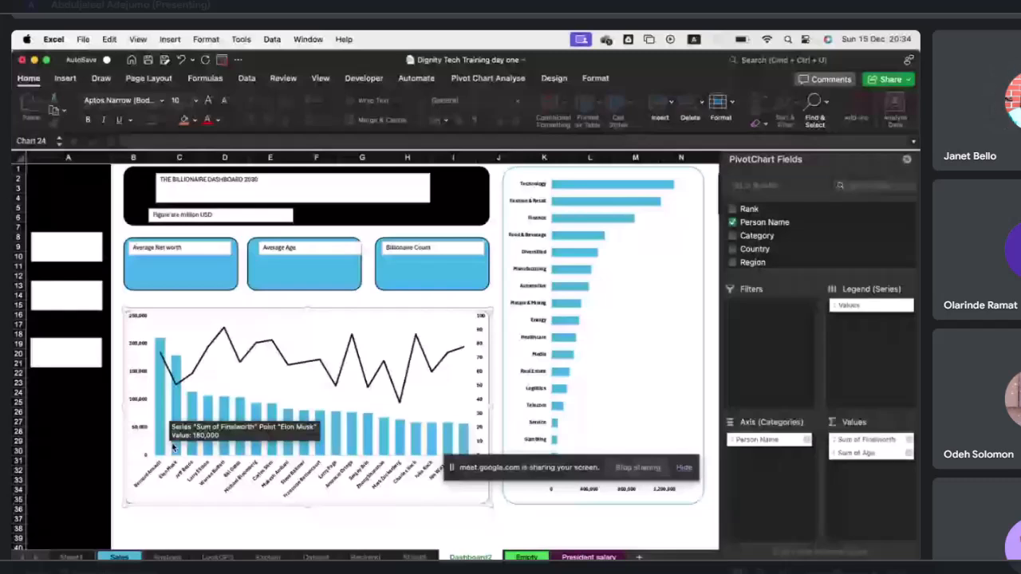
pyautogui.moveTo(511, 469); pyautogui.dragTo(524, 565)
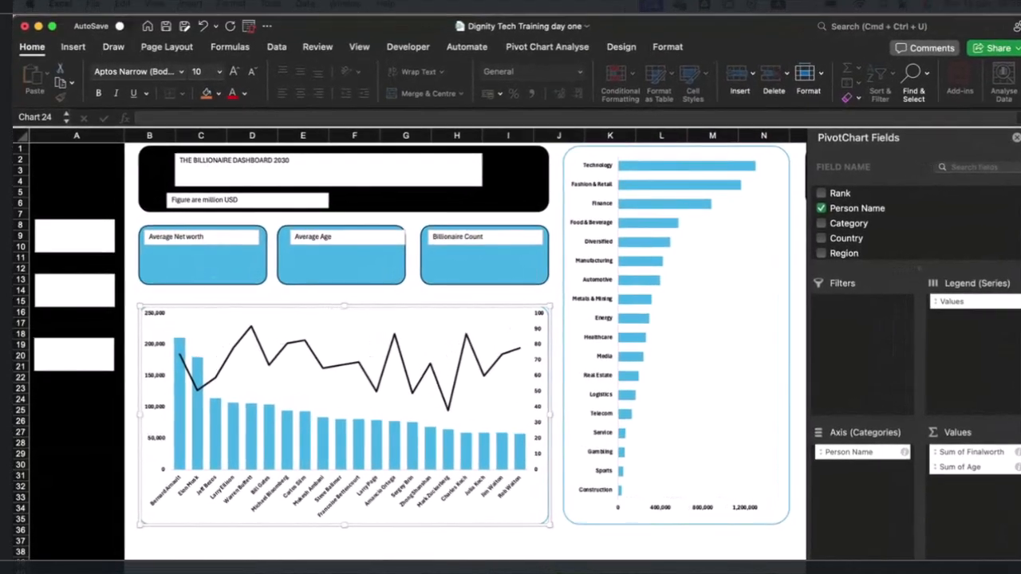
# Step: Format the Average of Age value in cell A12 on the Backend sheet as a number with two decimals
pyautogui.hotkey('ctrl', 'pageup')
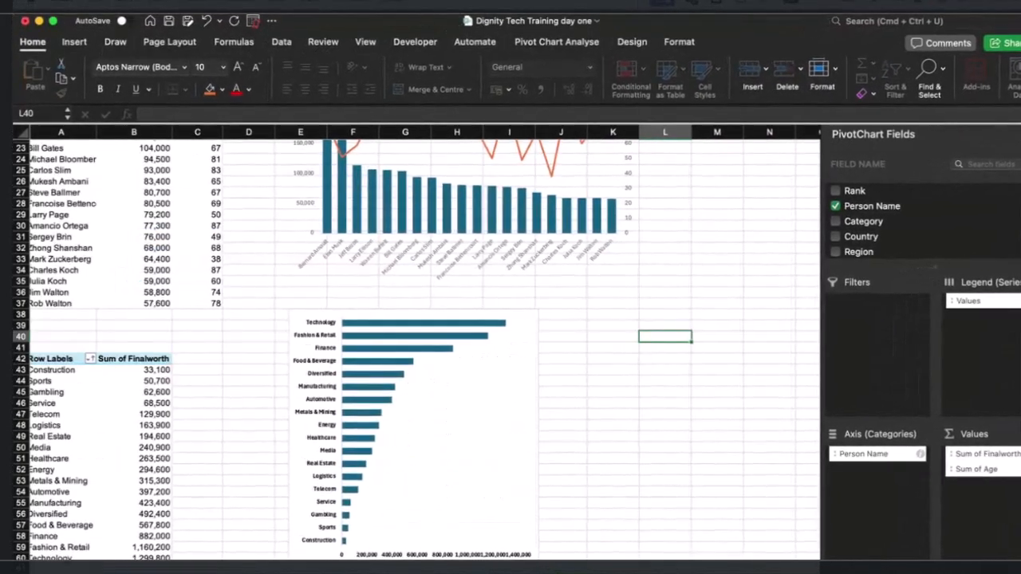
pyautogui.hotkey('ctrl', 'pagedown')
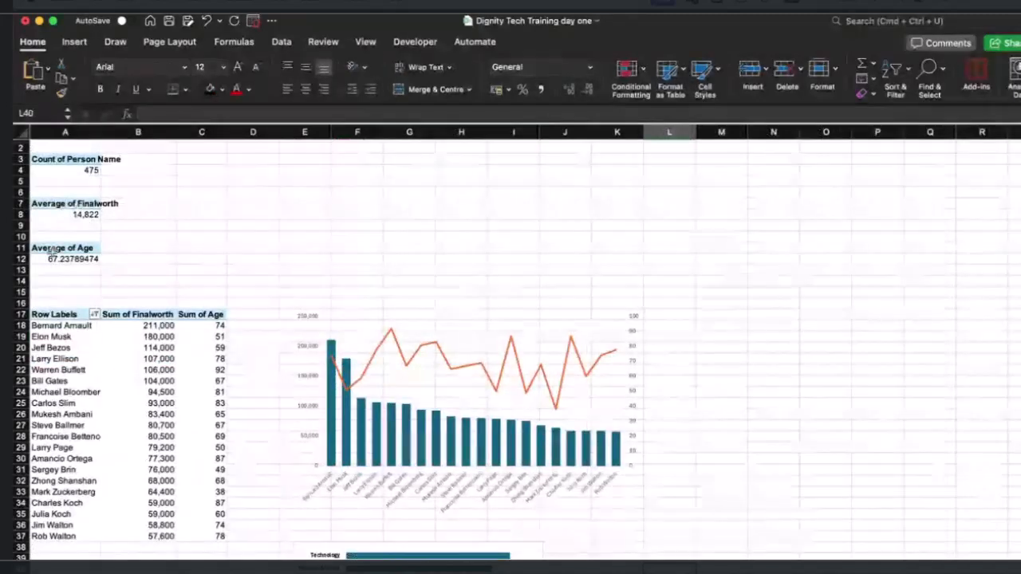
pyautogui.click(79, 259)
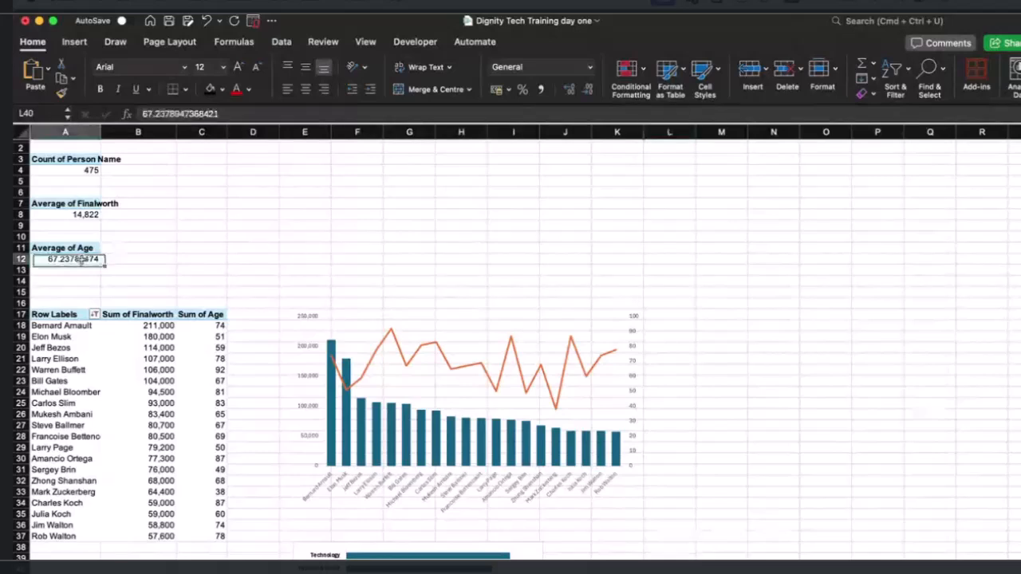
pyautogui.click(591, 96)
pyautogui.click(591, 96)
pyautogui.click(591, 96)
pyautogui.click(591, 96)
pyautogui.click(591, 95)
pyautogui.click(591, 96)
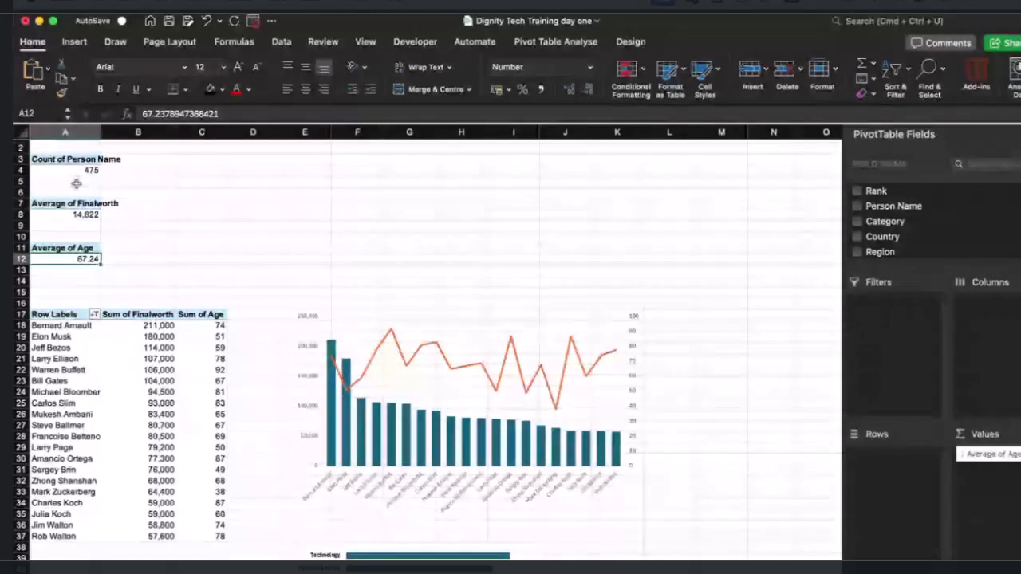
# Step: Name the Count of Person Name value cell A4 Count1
pyautogui.click(72, 173)
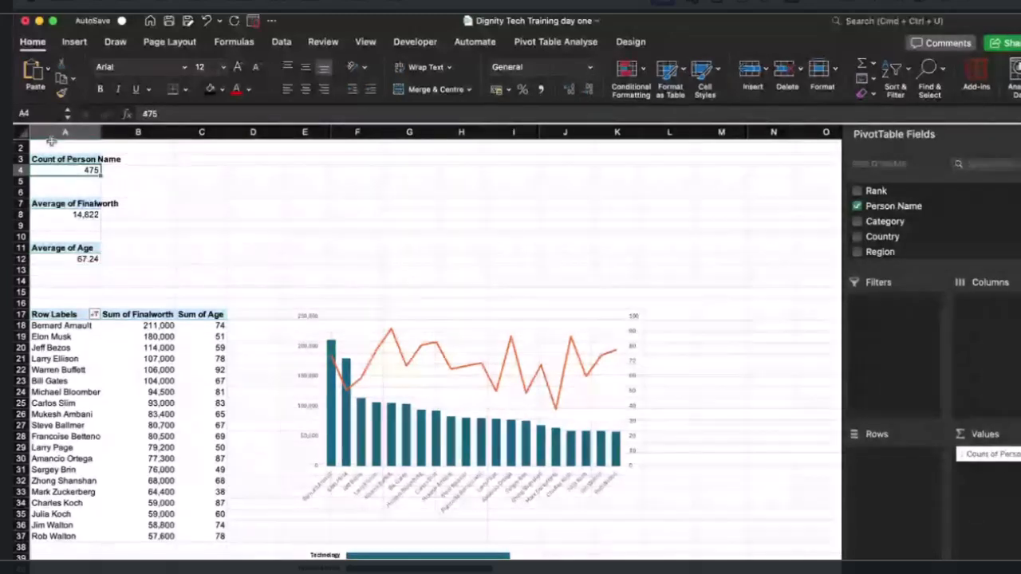
pyautogui.click(35, 113)
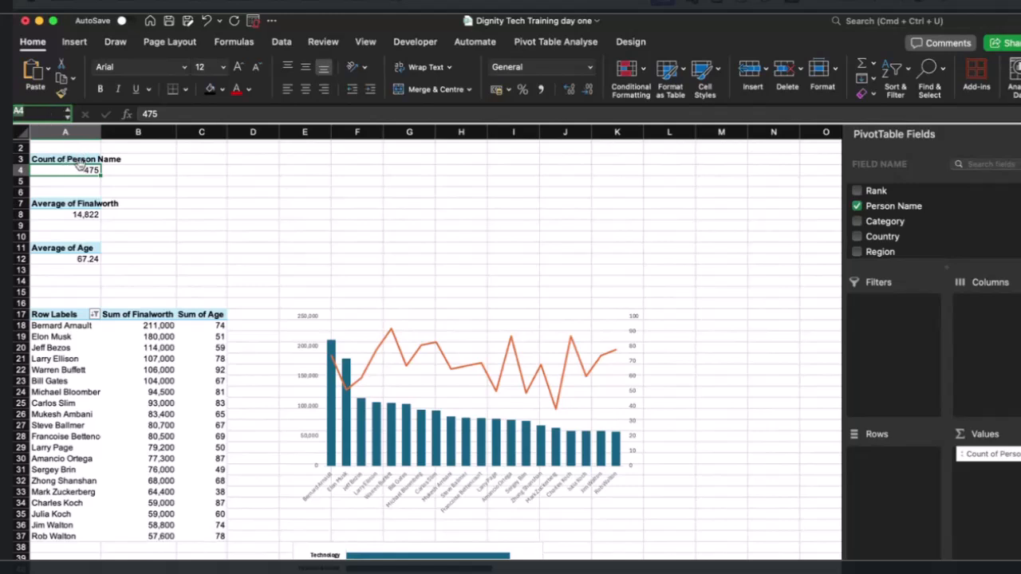
pyautogui.click(30, 114)
pyautogui.write('Count')
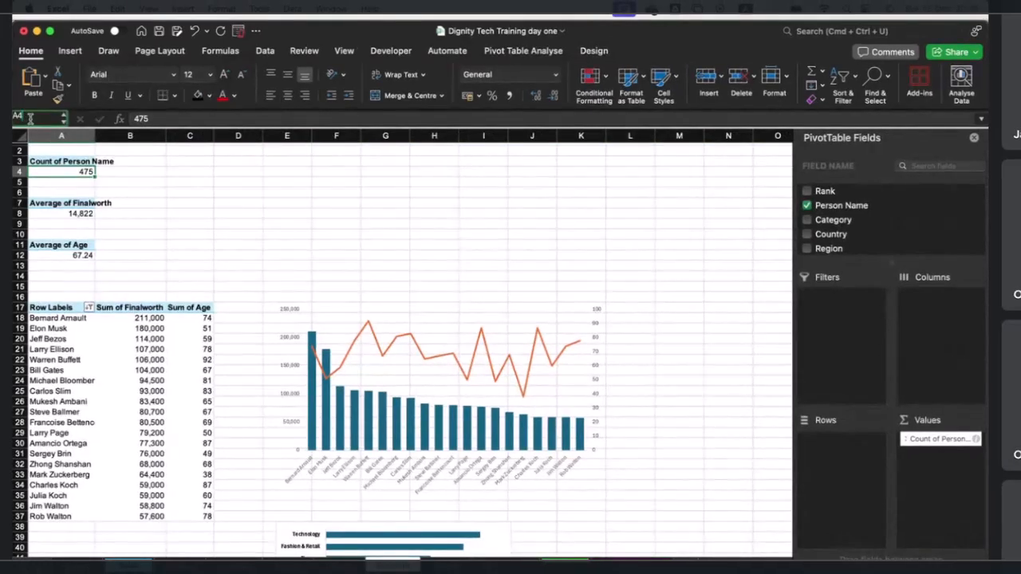
pyautogui.click(30, 118)
pyautogui.write('Count')
pyautogui.press('BackSpace')
pyautogui.write('t1')
pyautogui.press('Return')
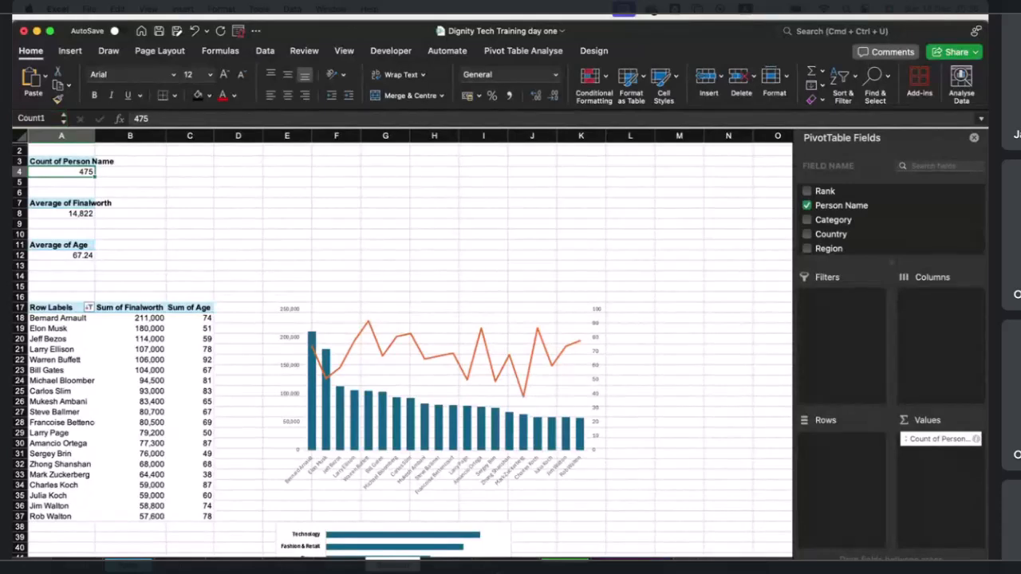
# Step: Define a name for the Average of Finalworth value in A8, and name the Average of Age value in A12 Avgage
pyautogui.click(80, 213)
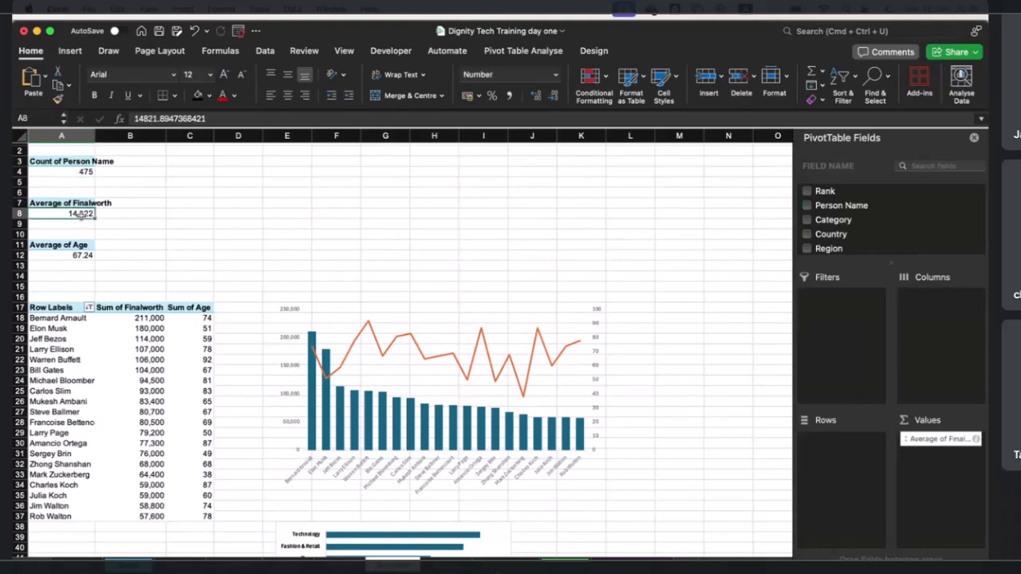
pyautogui.click(40, 118)
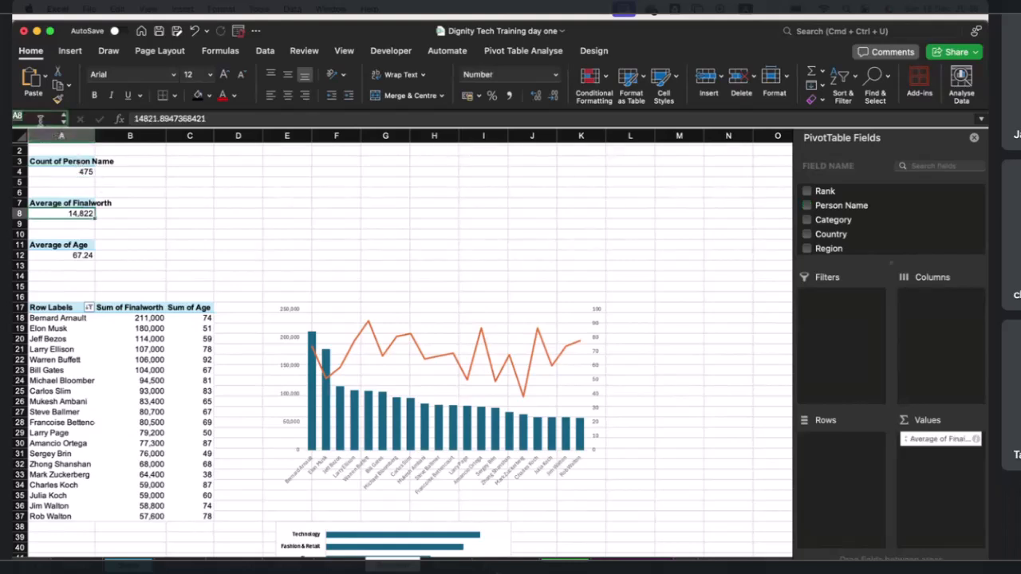
pyautogui.press('BackSpace')
pyautogui.press('Return')
pyautogui.click(84, 255)
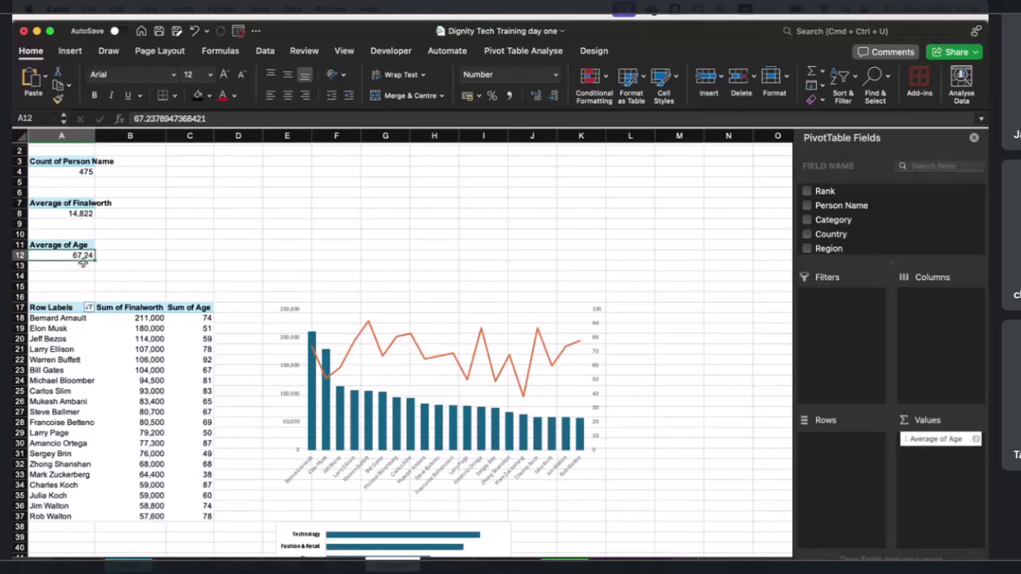
pyautogui.click(34, 118)
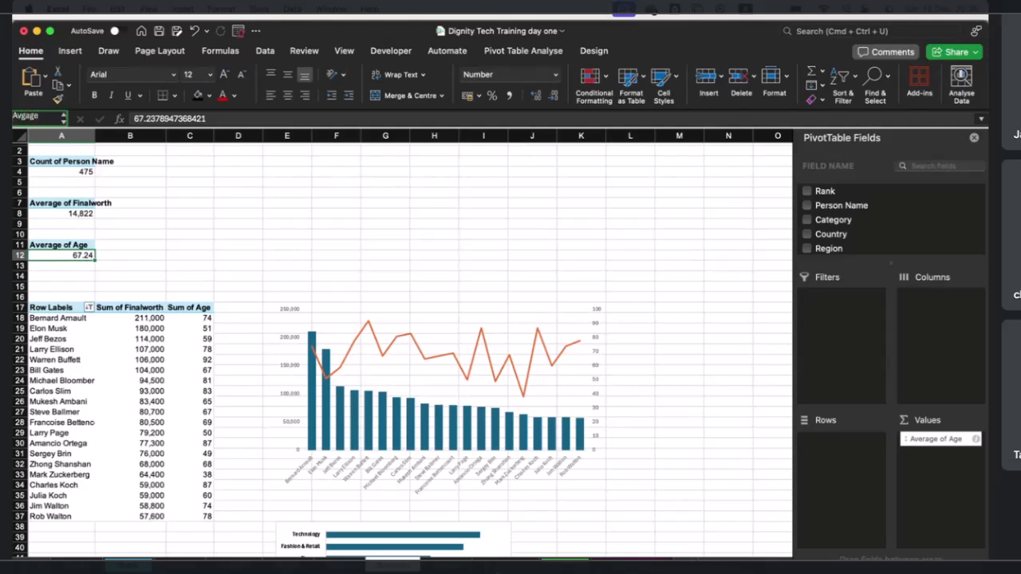
pyautogui.press('Return')
# Step: Return to the Dashboard2 sheet and save the workbook
pyautogui.click(127, 245)
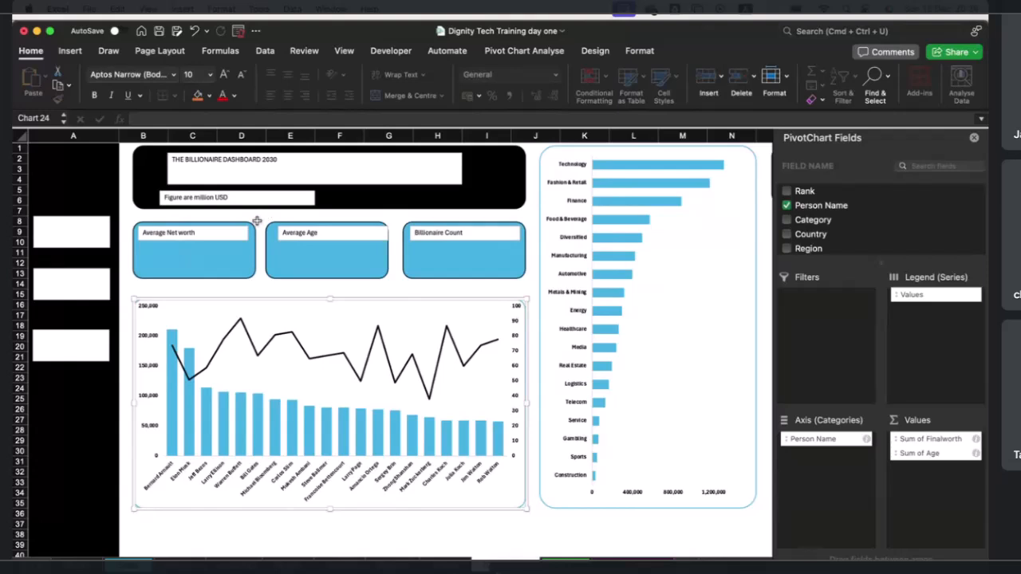
pyautogui.click(169, 165)
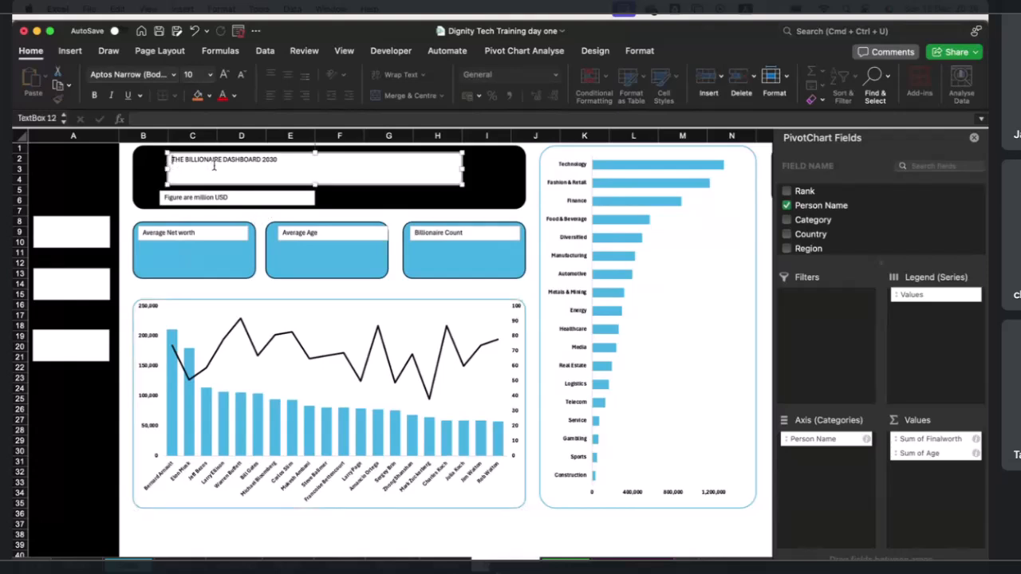
pyautogui.press('super+s')
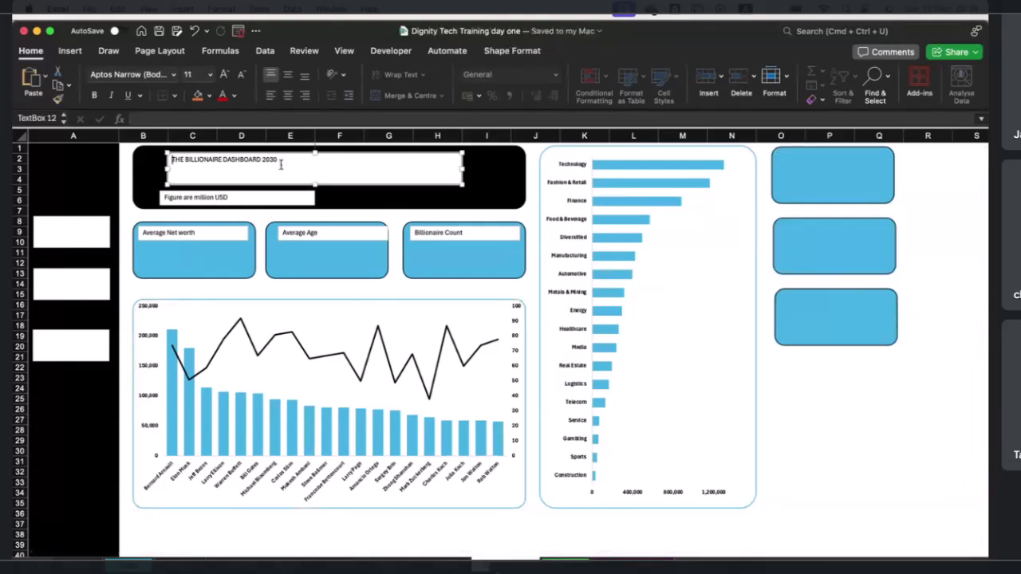
# Step: Set the dashboard title's font size to 32, and widen its text box so the title fits on one line
pyautogui.tripleClick(281, 162)
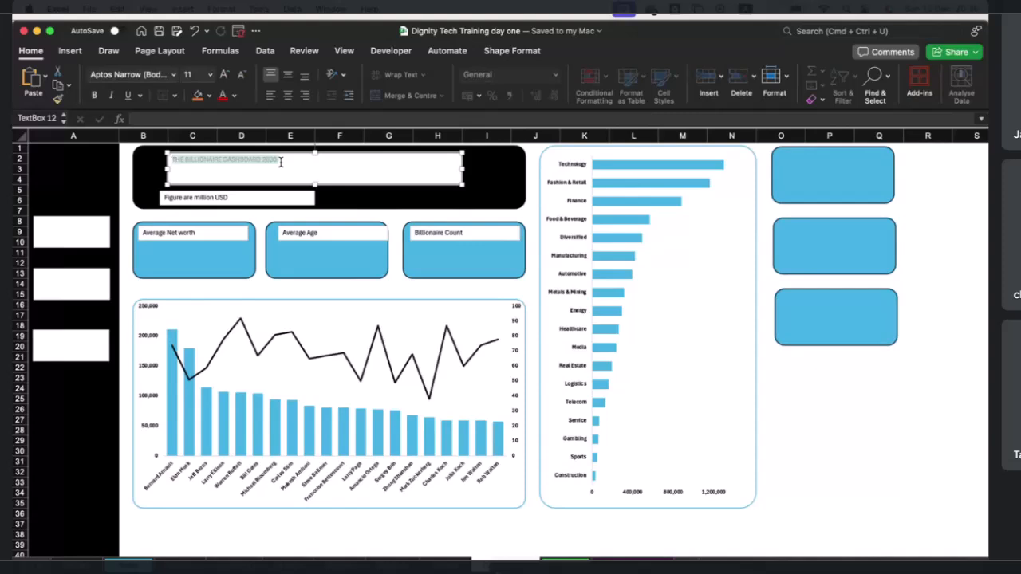
pyautogui.click(211, 75)
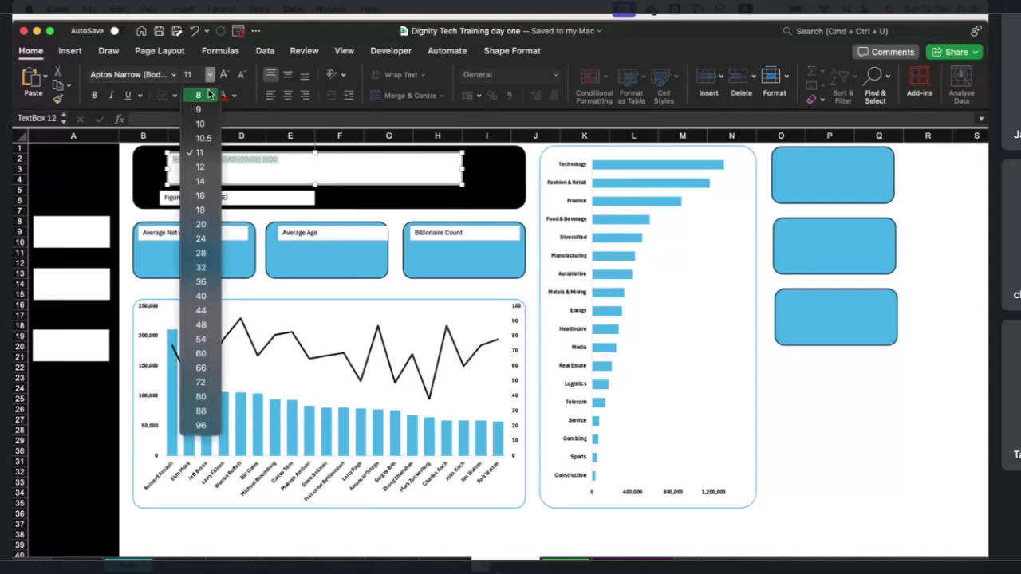
pyautogui.click(202, 224)
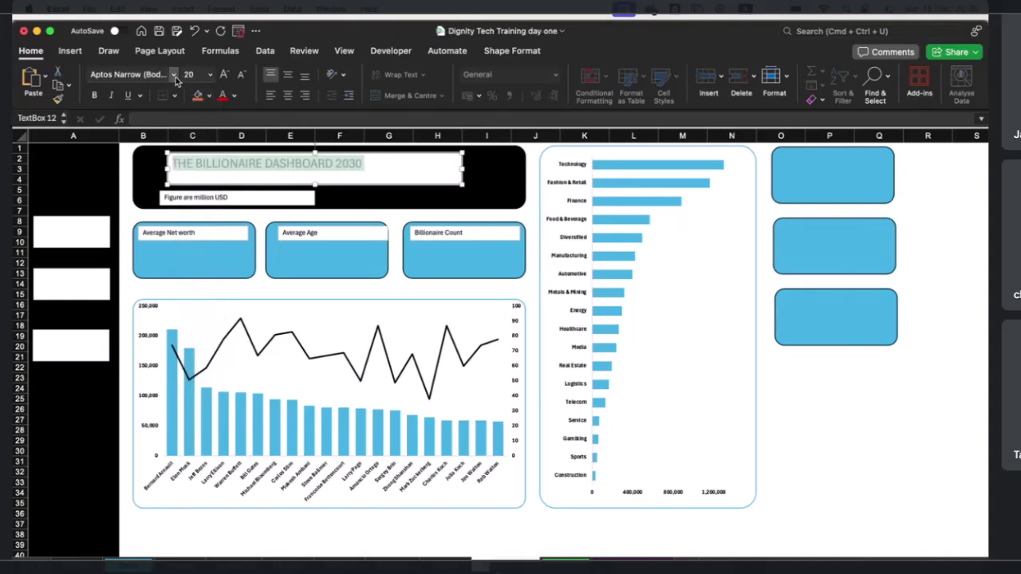
pyautogui.click(213, 75)
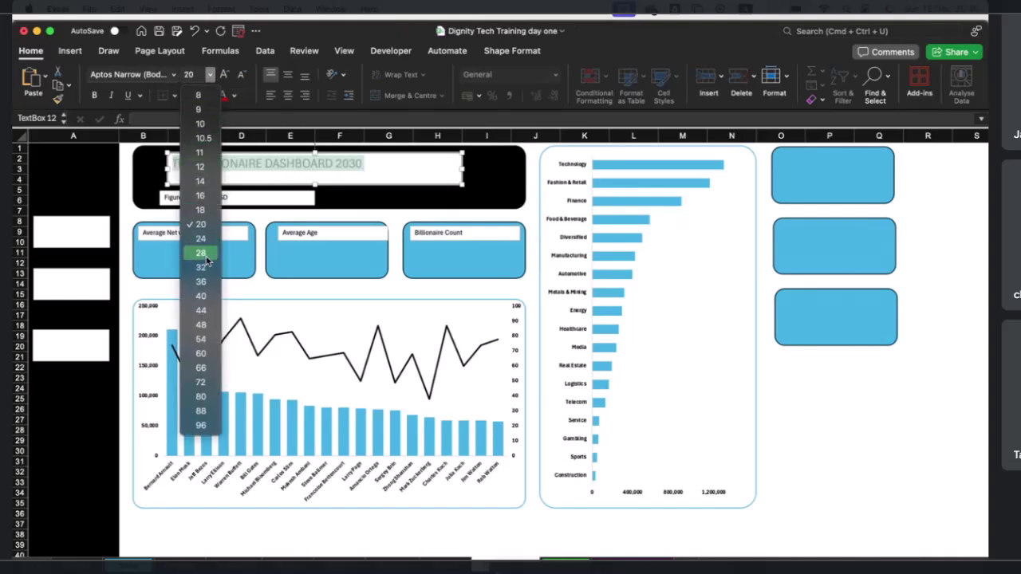
pyautogui.click(205, 270)
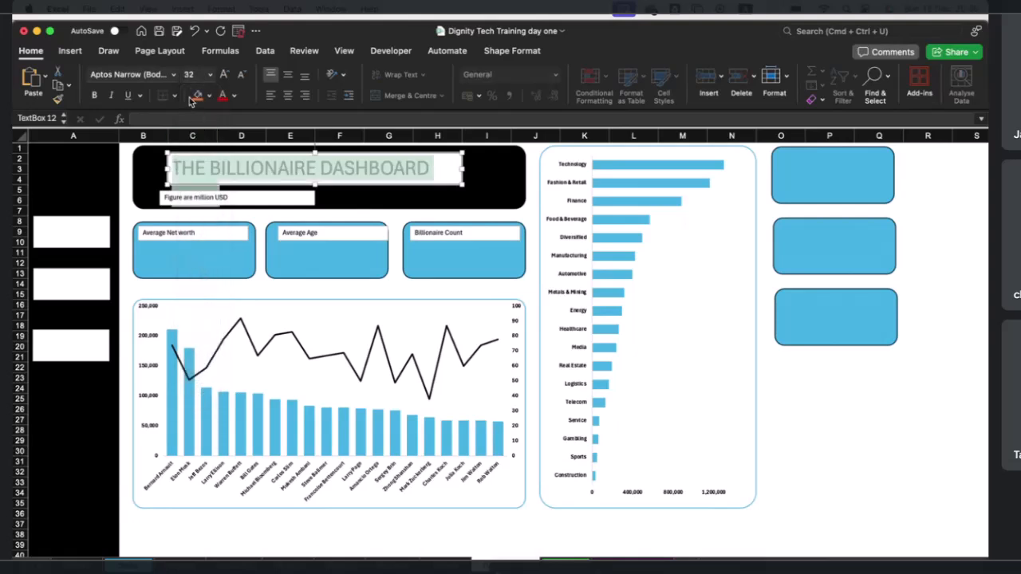
pyautogui.moveTo(462, 169); pyautogui.dragTo(496, 169)
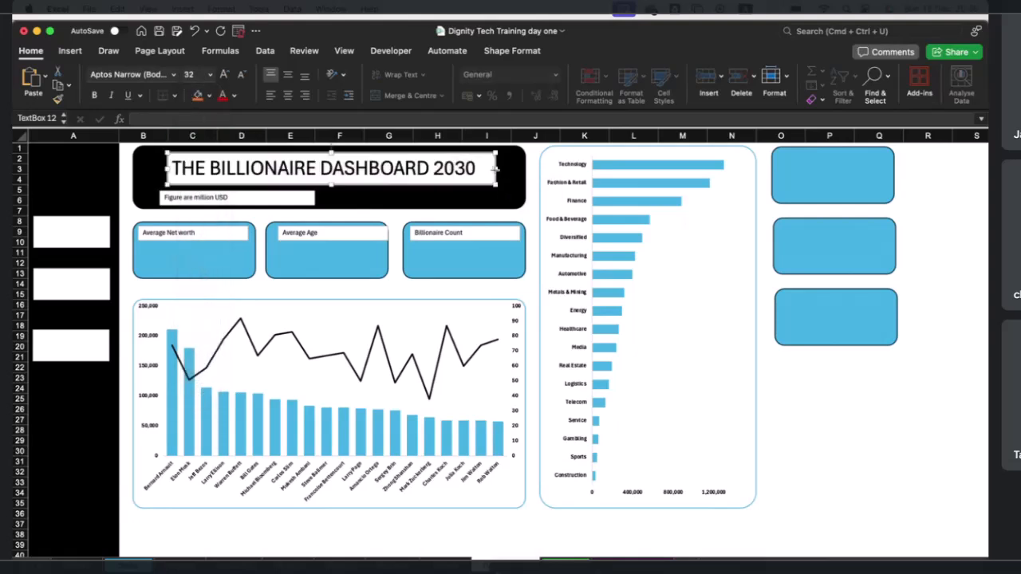
pyautogui.click(173, 75)
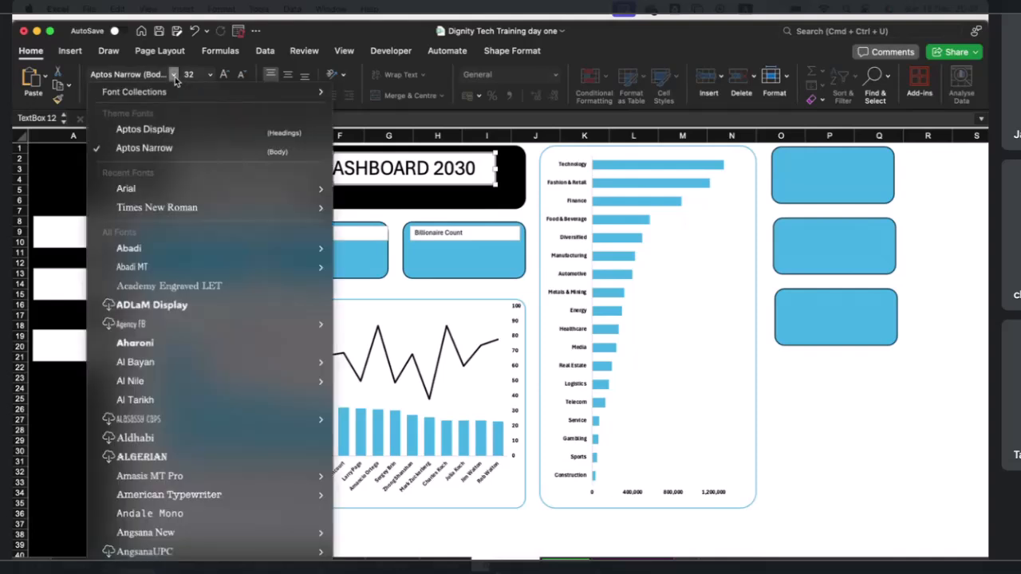
pyautogui.click(164, 191)
pyautogui.click(94, 101)
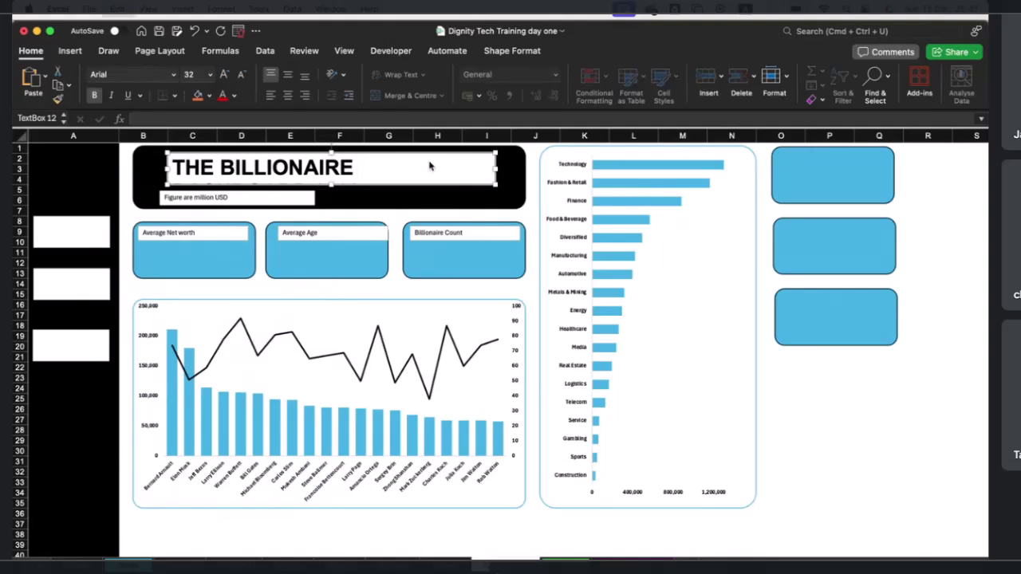
pyautogui.press('super+z')
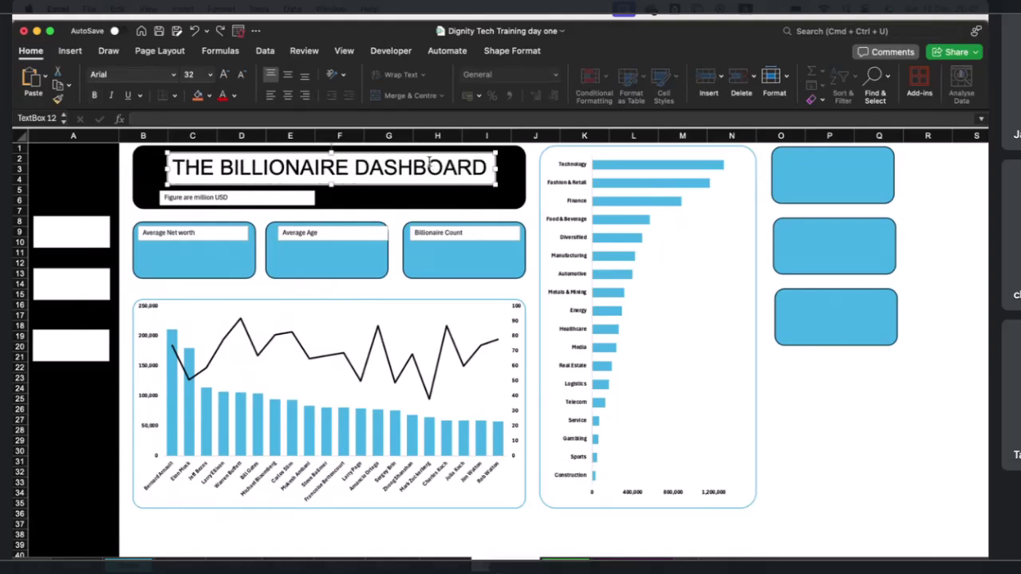
# Step: Set the title's font to Aptos Display with BILLIONAIRE in bold, and extend the text box toward the start of the banner
pyautogui.click(173, 74)
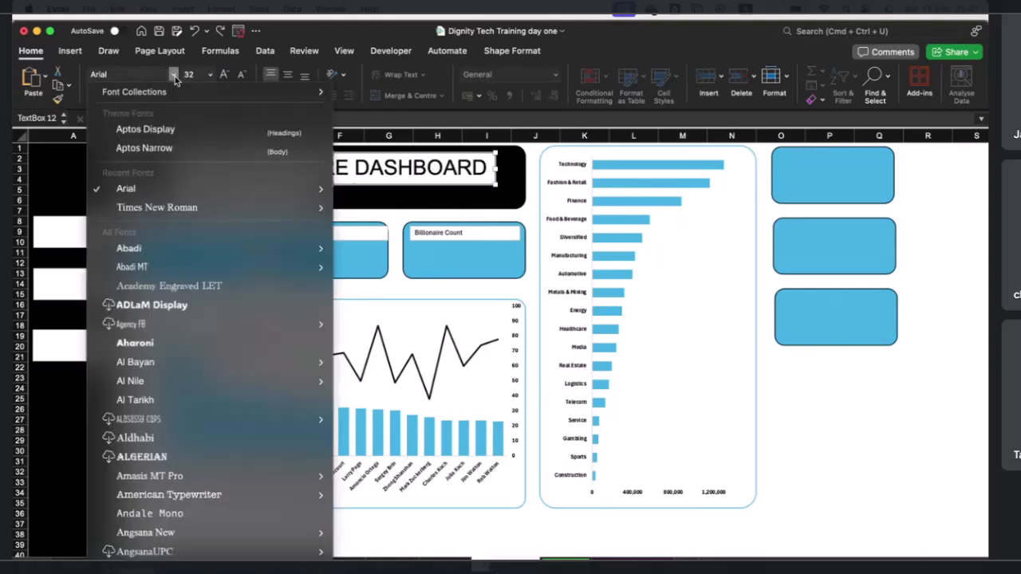
pyautogui.click(159, 130)
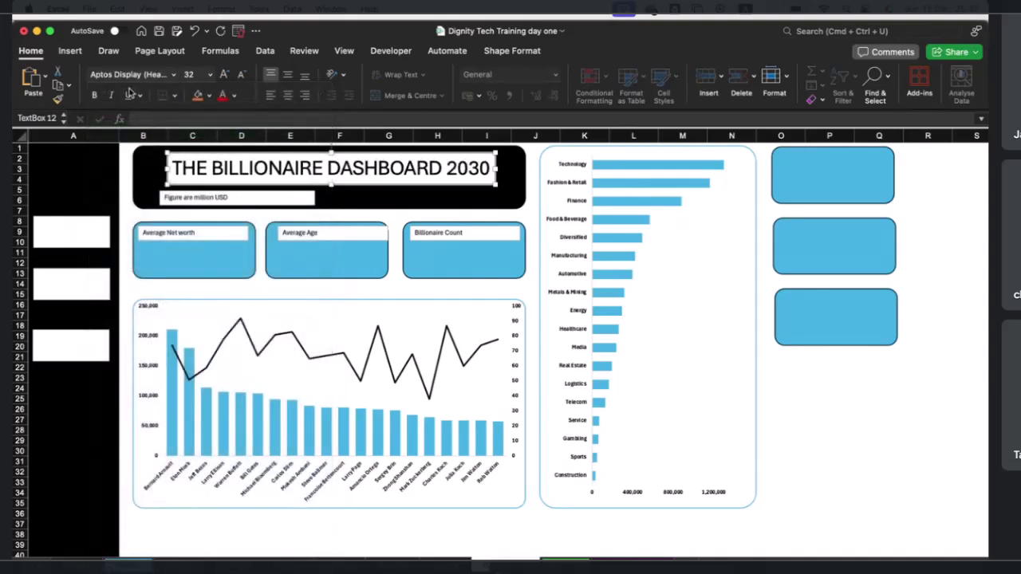
pyautogui.moveTo(167, 169); pyautogui.dragTo(145, 169)
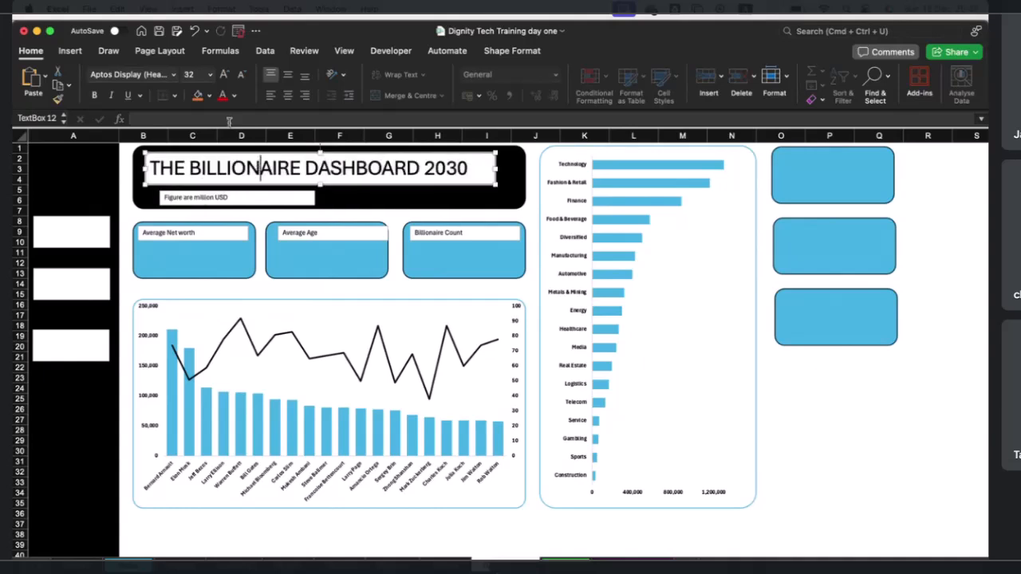
pyautogui.click(95, 95)
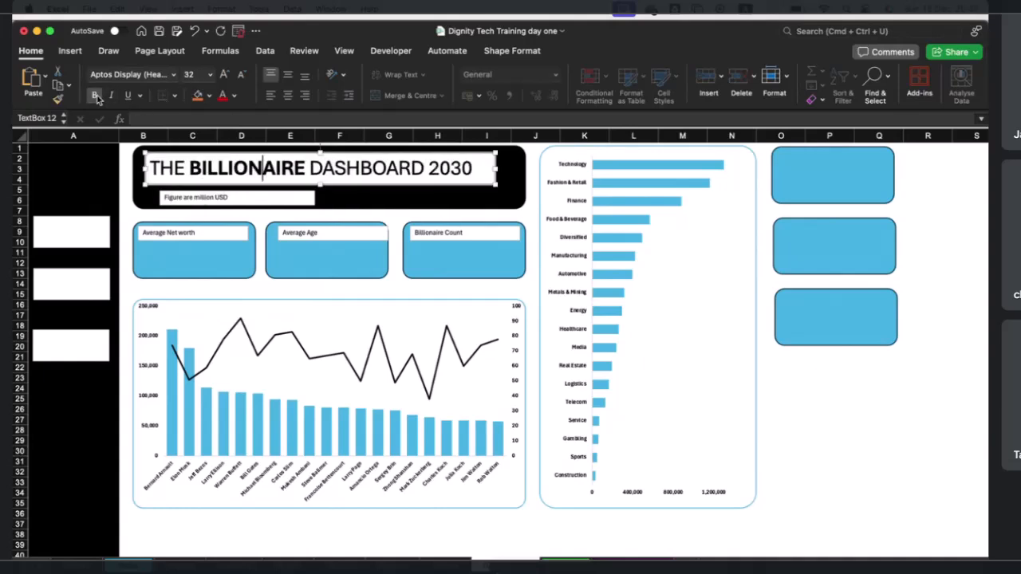
# Step: Make the entire dashboard title bold
pyautogui.press('super+a')
pyautogui.click(93, 95)
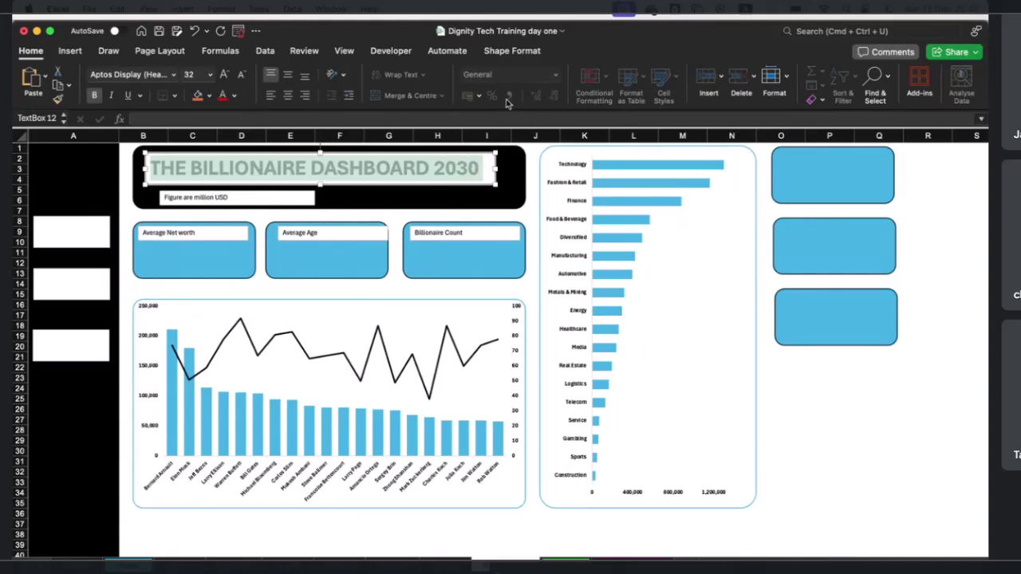
# Step: Remove the white fill and the outline from the dashboard title's text box
pyautogui.click(511, 50)
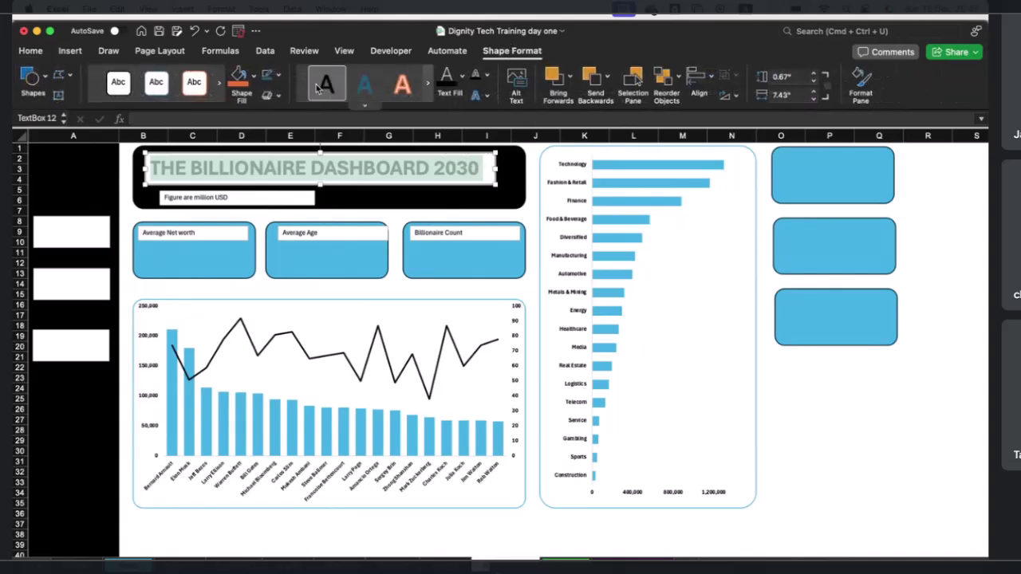
pyautogui.click(495, 176)
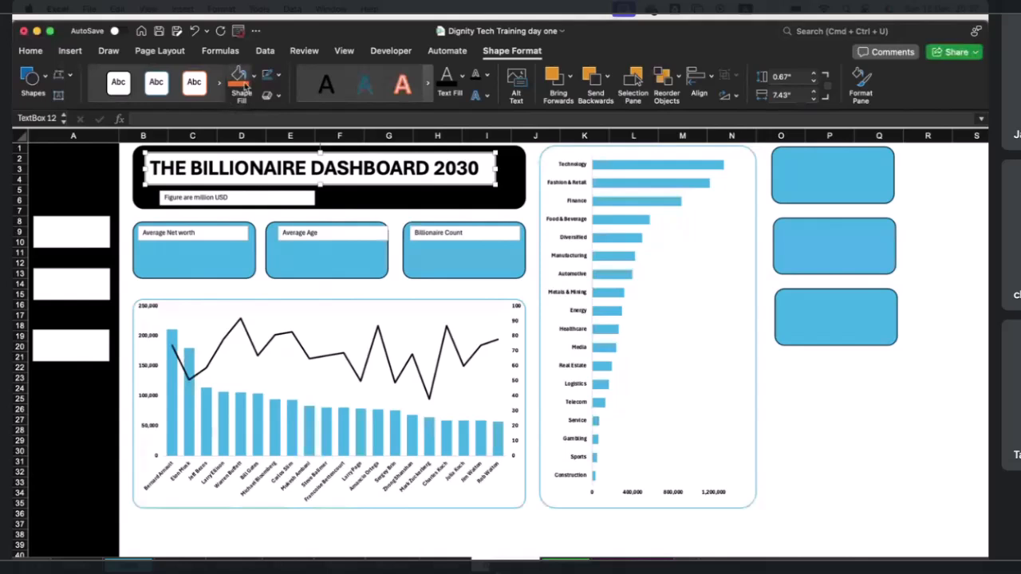
pyautogui.click(253, 77)
pyautogui.click(249, 155)
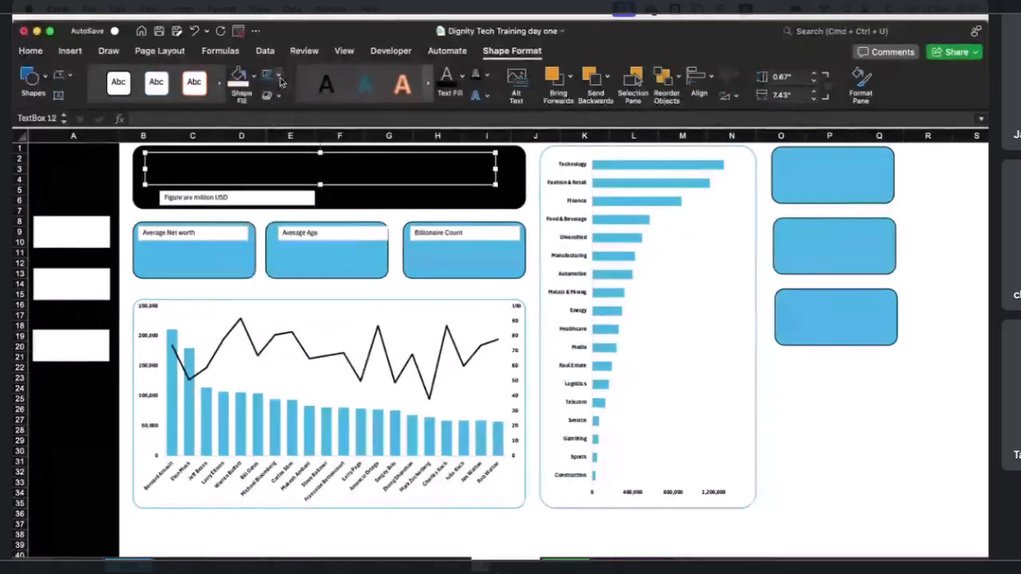
pyautogui.click(277, 75)
pyautogui.click(323, 115)
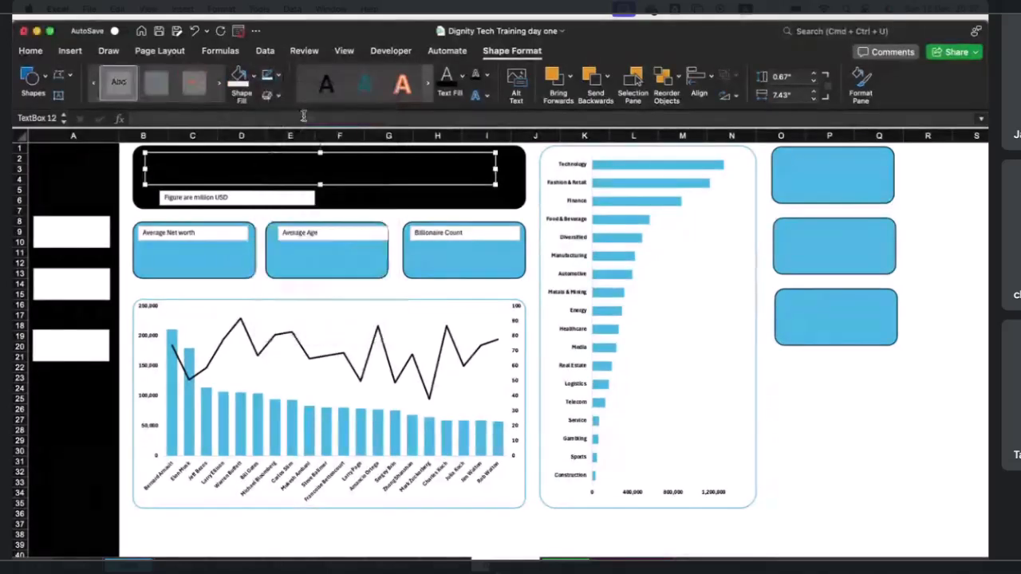
# Step: Set the font colour of the whole dashboard title to white
pyautogui.tripleClick(337, 166)
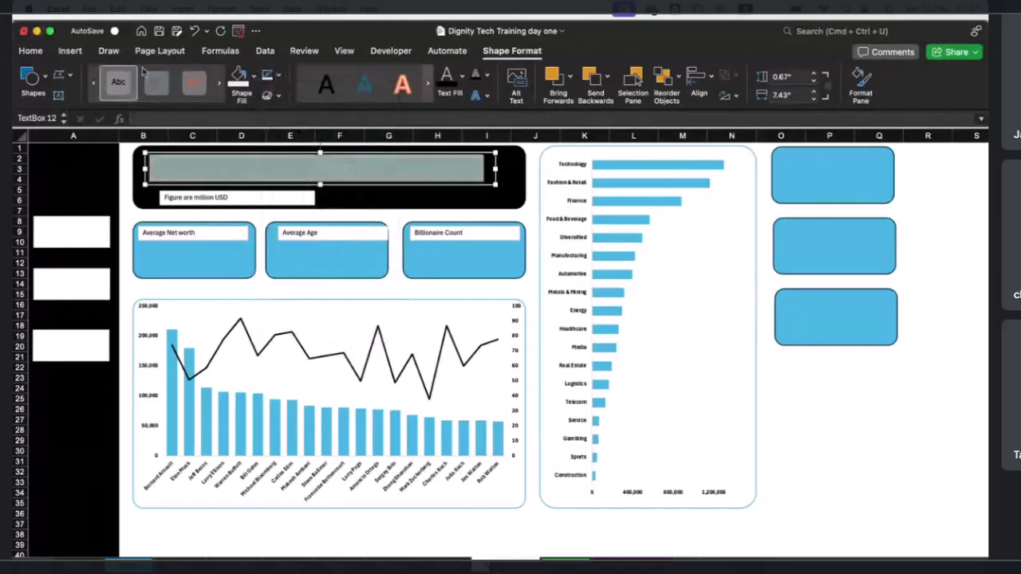
pyautogui.click(68, 53)
pyautogui.click(36, 52)
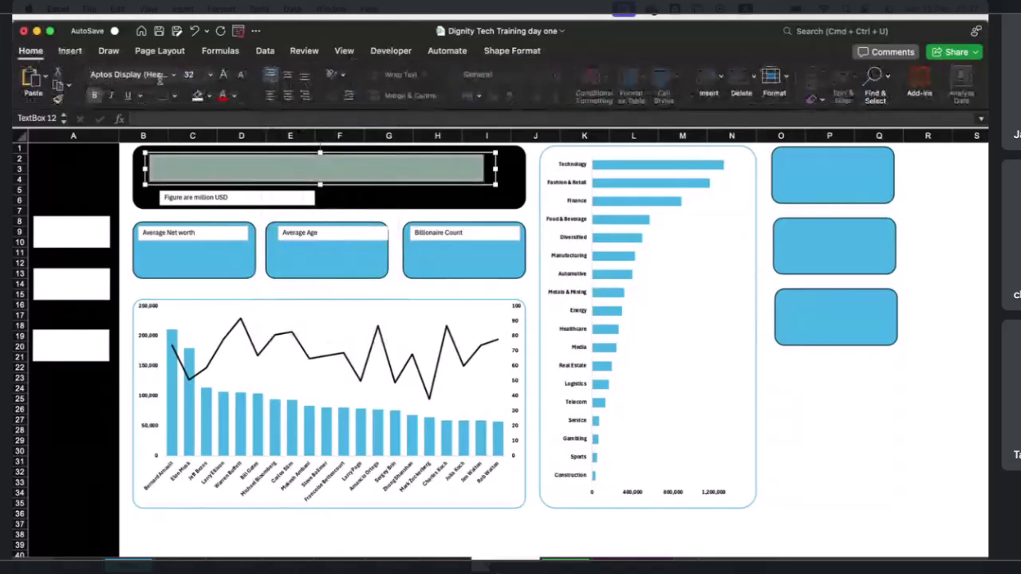
pyautogui.click(234, 97)
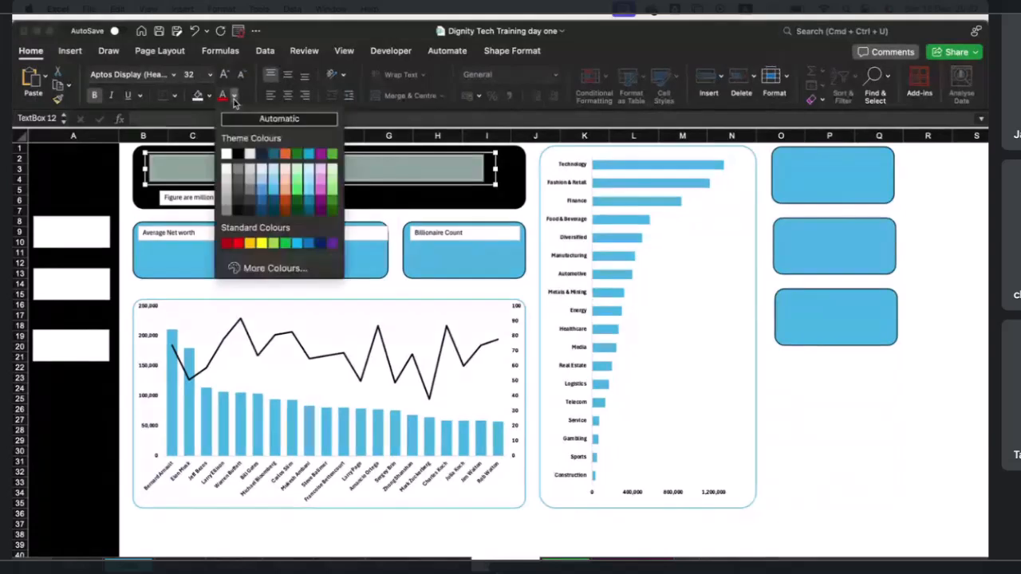
pyautogui.click(227, 153)
# Step: Move the title's text box slightly right and up so it lines up with the subtitle box in the banner
pyautogui.click(238, 196)
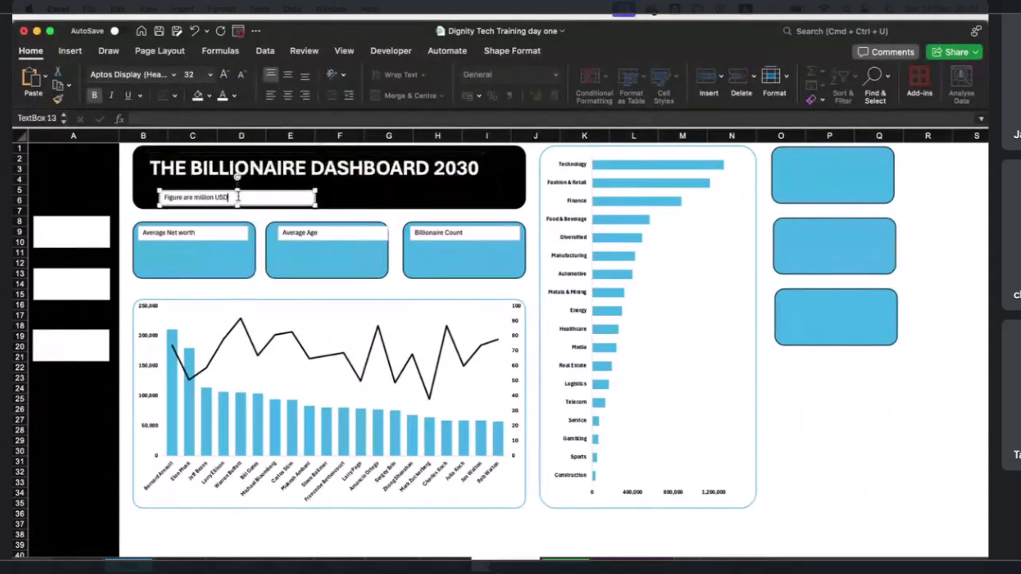
pyautogui.click(335, 168)
pyautogui.moveTo(365, 182); pyautogui.dragTo(375, 180)
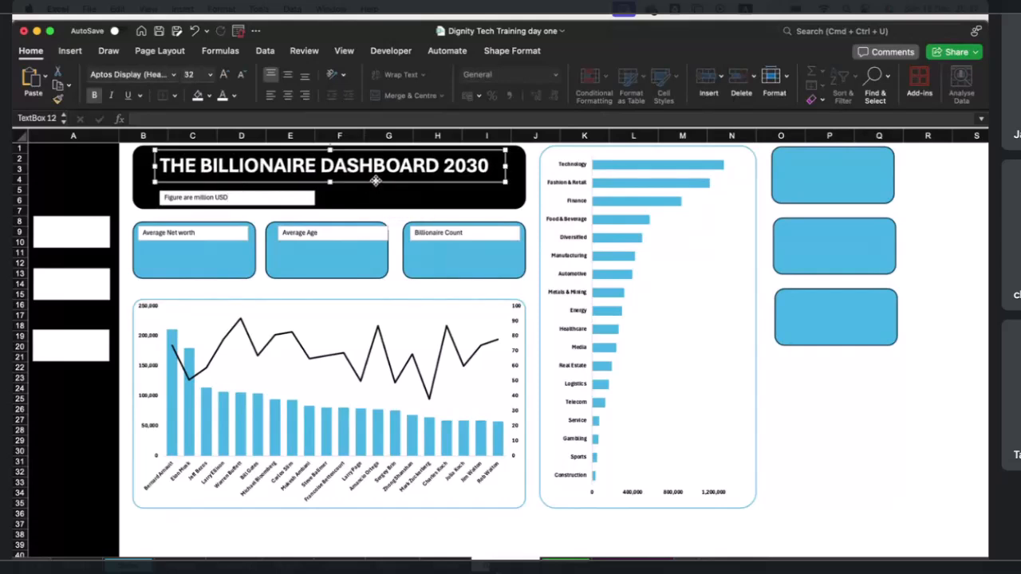
# Step: Set the "Figure are million USD" text box to no fill and no outline
pyautogui.click(299, 197)
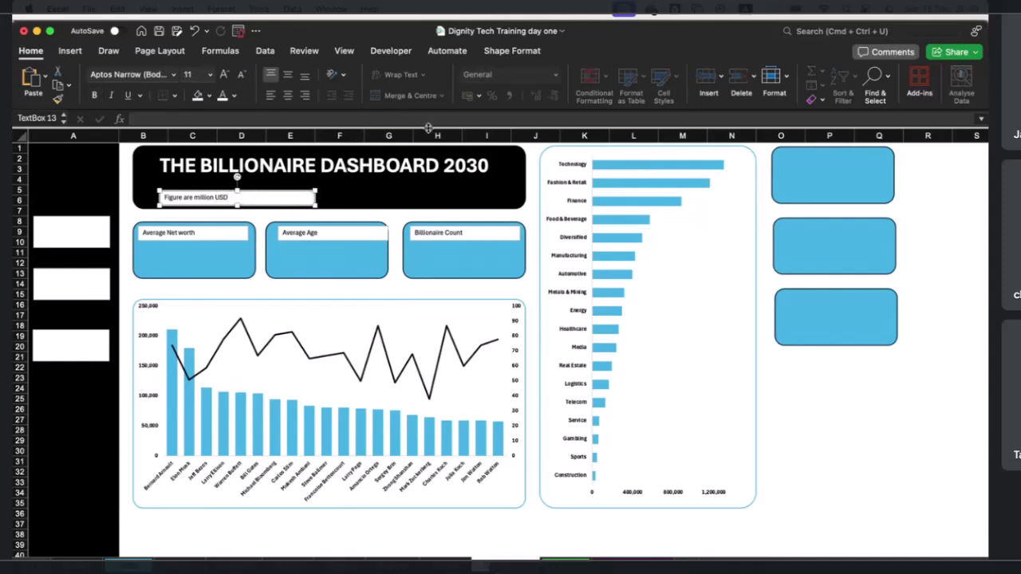
pyautogui.click(509, 51)
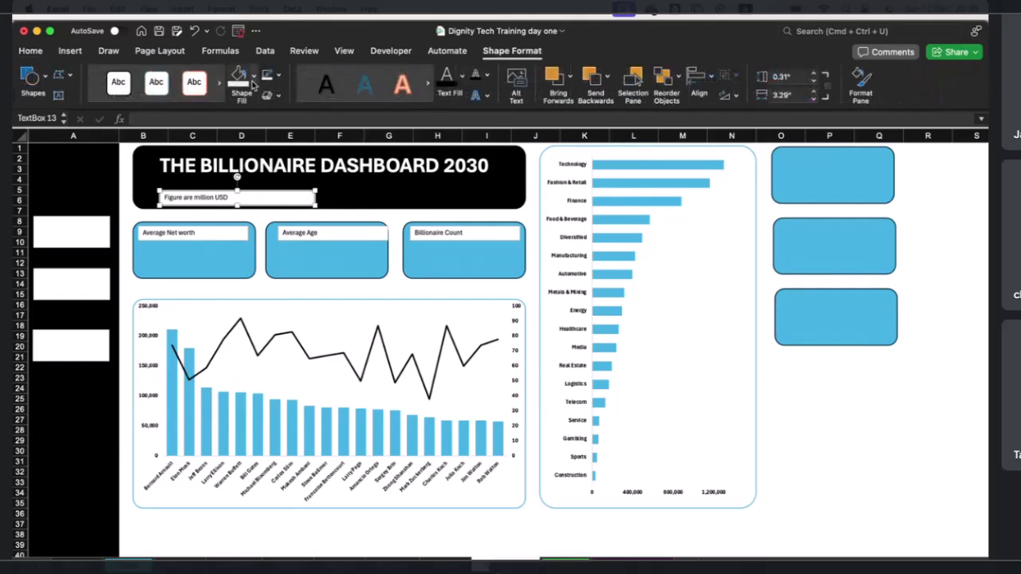
pyautogui.click(253, 77)
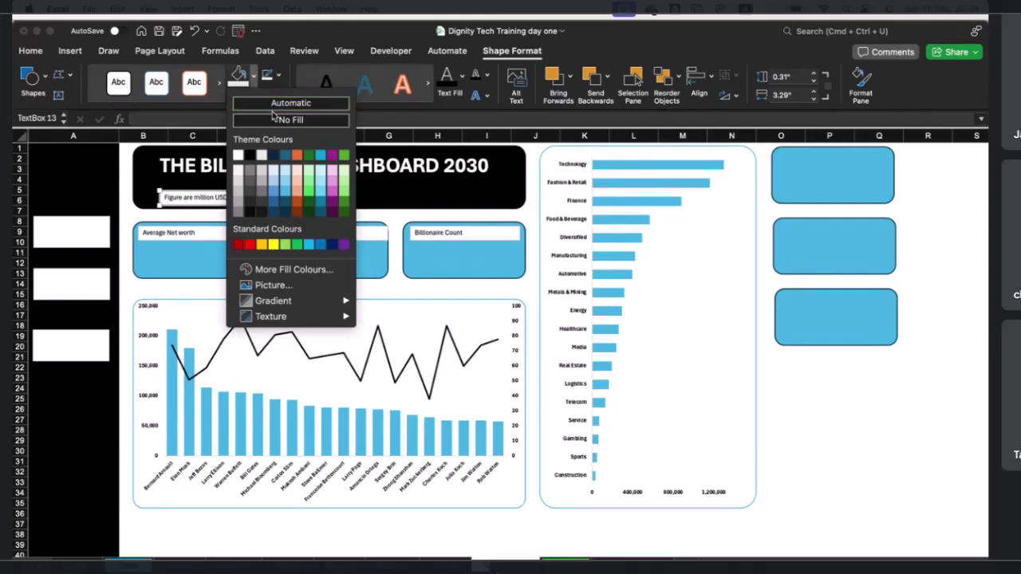
pyautogui.click(274, 120)
pyautogui.click(279, 76)
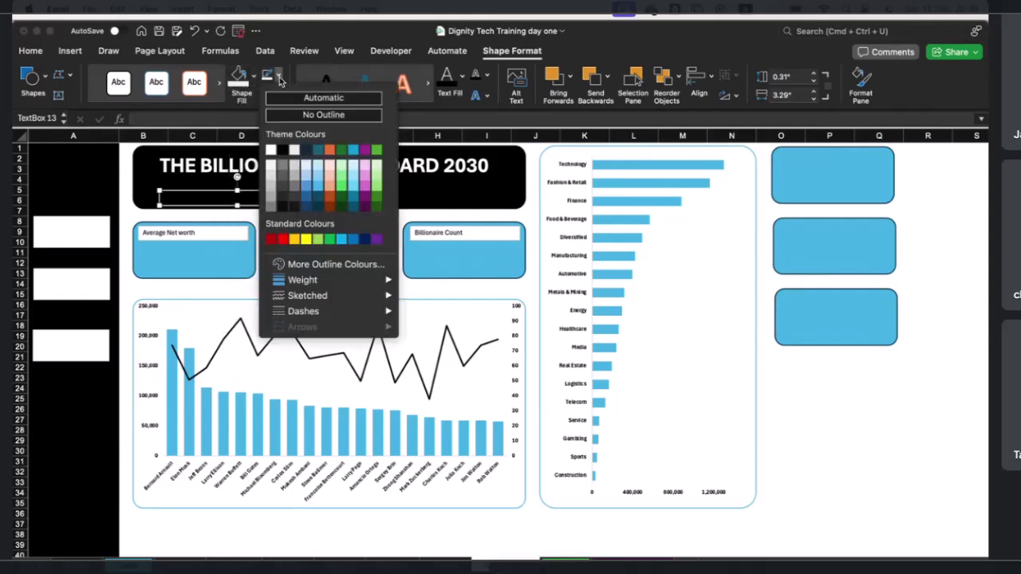
pyautogui.click(319, 117)
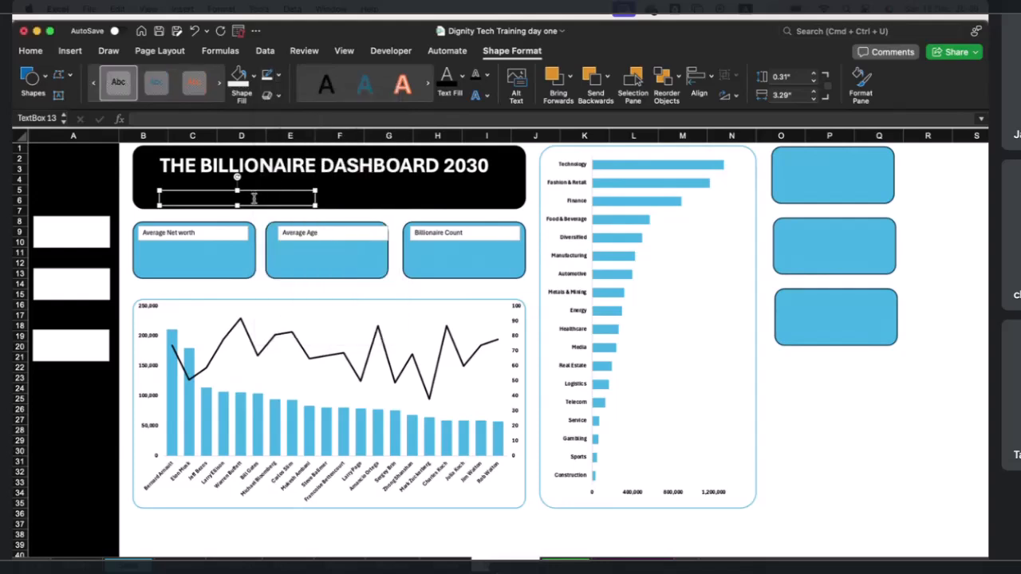
# Step: Format the "Figure are million USD" text as white, italic and size 14
pyautogui.press('super+a')
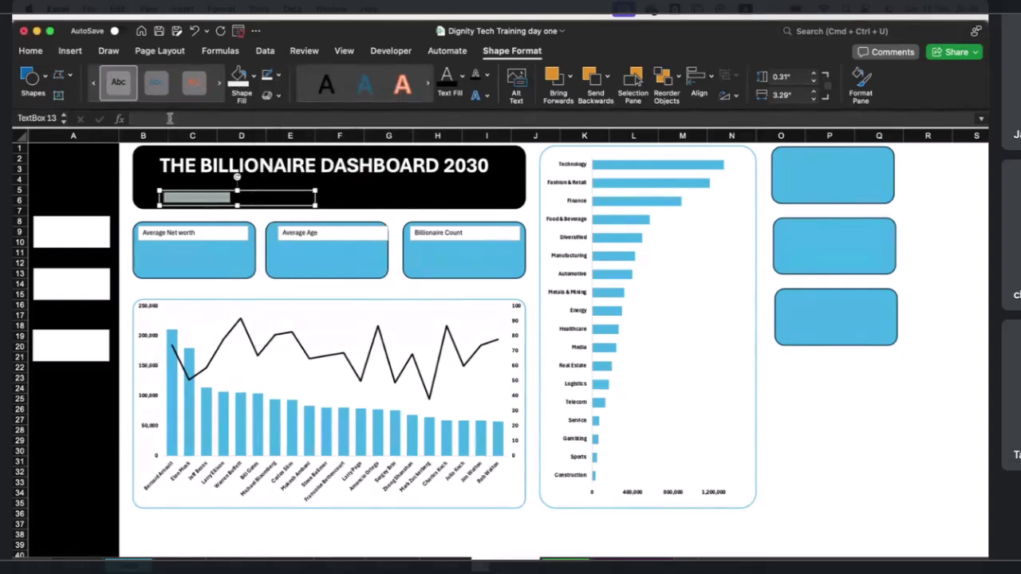
pyautogui.click(61, 54)
pyautogui.click(30, 51)
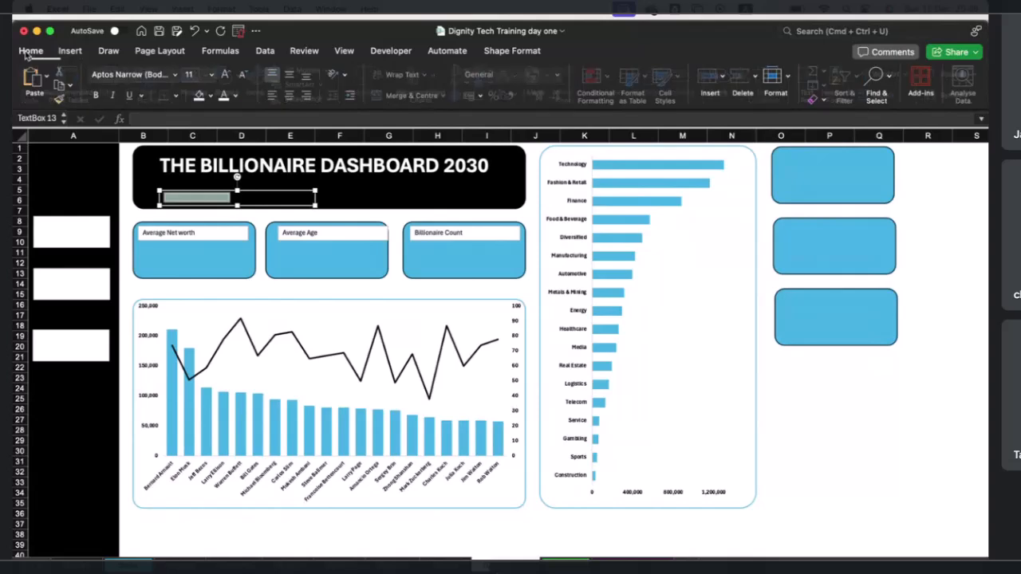
pyautogui.click(222, 95)
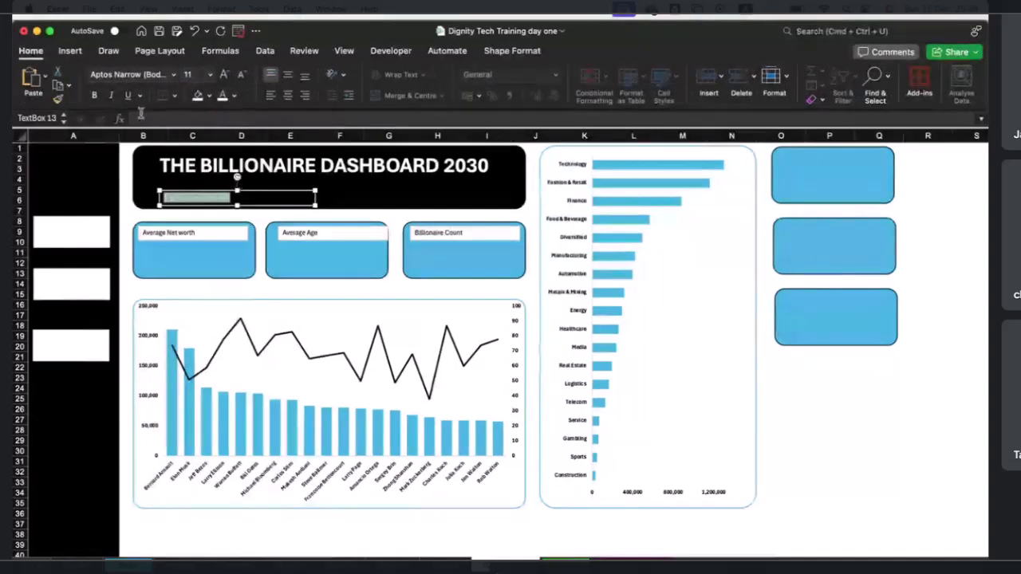
pyautogui.click(106, 97)
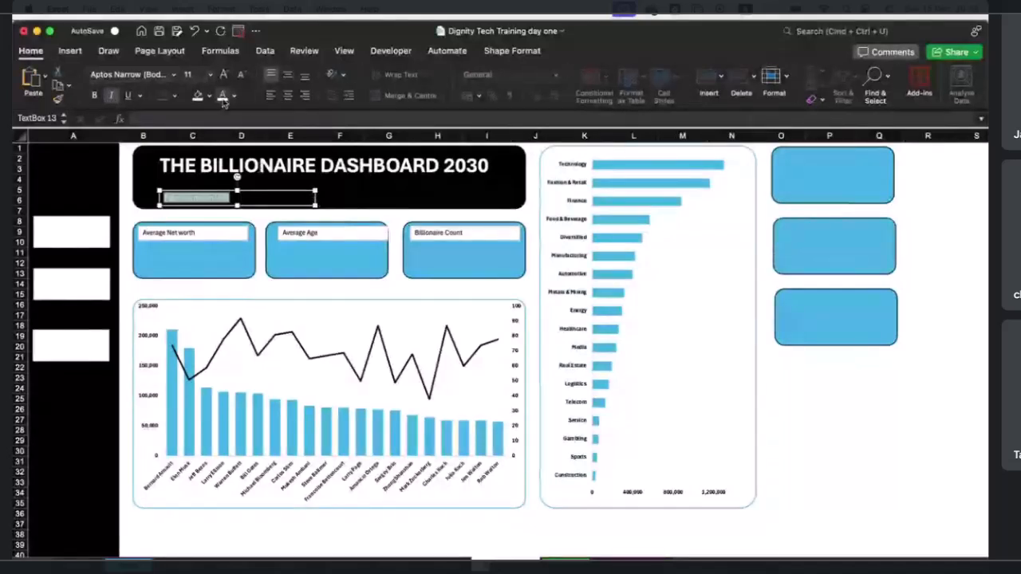
pyautogui.click(210, 74)
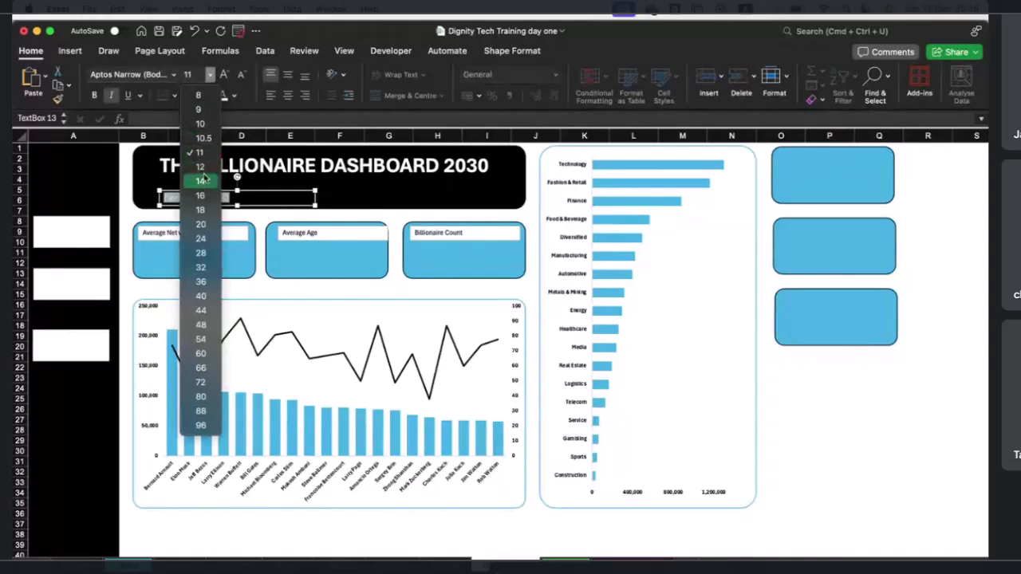
pyautogui.click(200, 182)
pyautogui.click(324, 188)
pyautogui.click(317, 188)
pyautogui.click(332, 179)
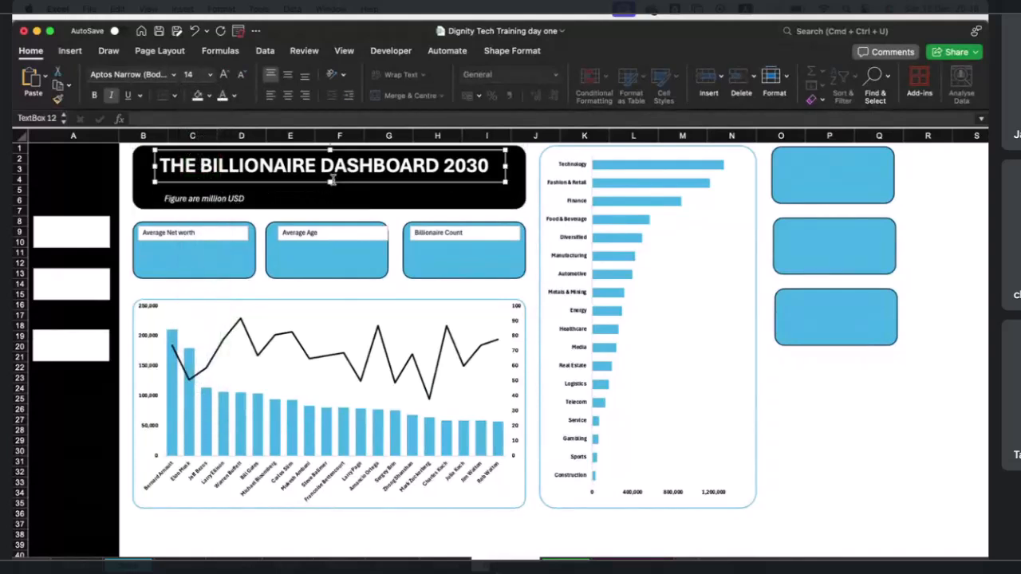
# Step: Reduce the black banner's height slightly from its lower edge, and move the subtitle up closer to the title
pyautogui.click(287, 199)
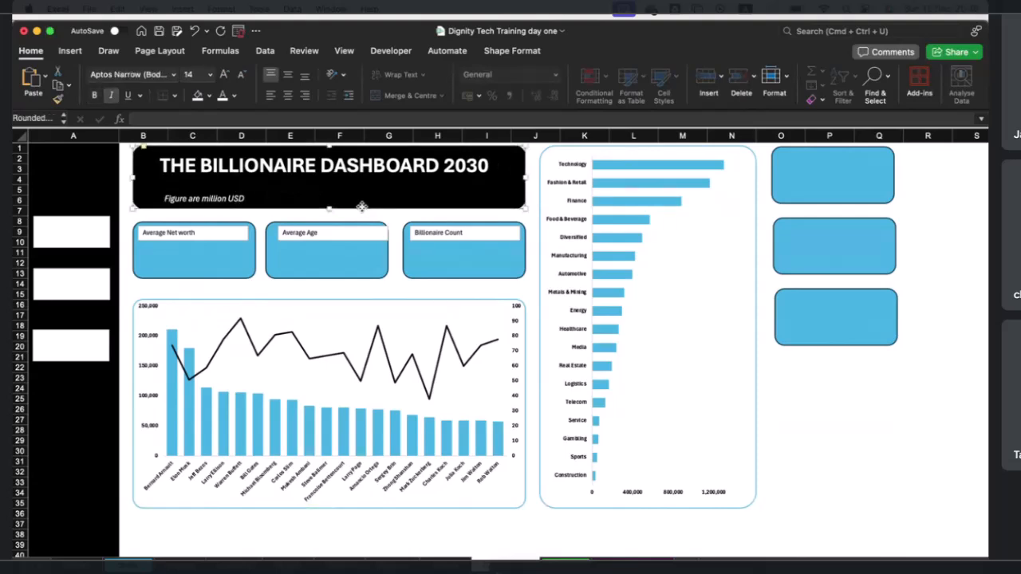
pyautogui.moveTo(332, 209); pyautogui.dragTo(332, 204)
pyautogui.click(223, 199)
pyautogui.moveTo(223, 199); pyautogui.dragTo(219, 184)
# Step: Increase the dashboard title's font size to 36, and widen its text box on both sides to the banner's full width
pyautogui.click(263, 157)
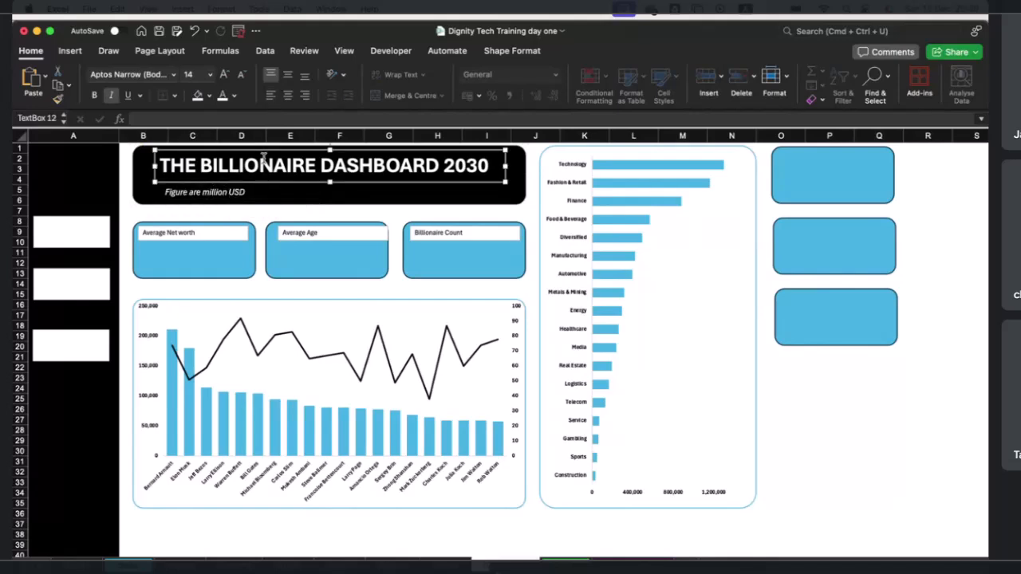
pyautogui.tripleClick(312, 167)
pyautogui.click(210, 75)
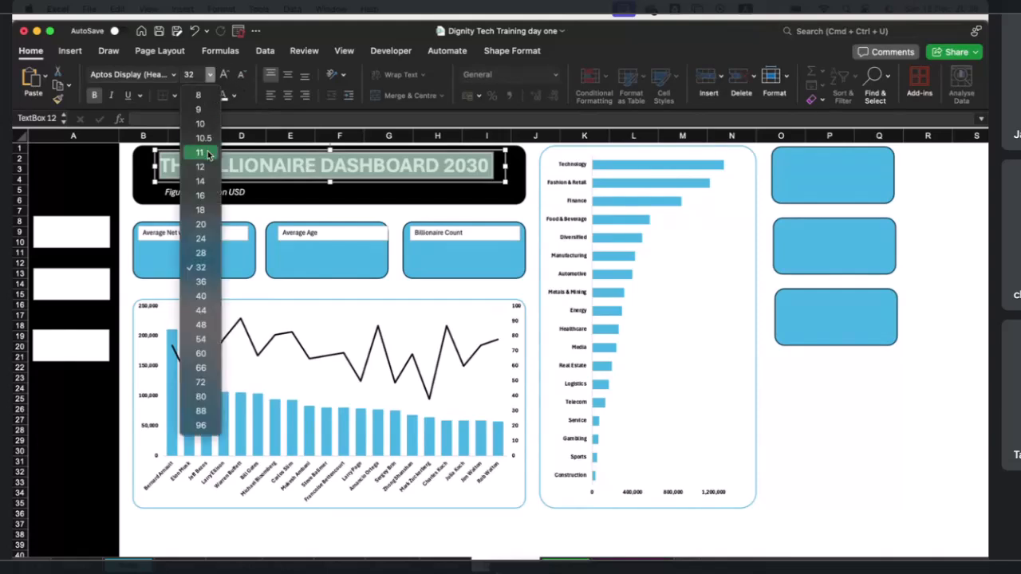
pyautogui.click(201, 282)
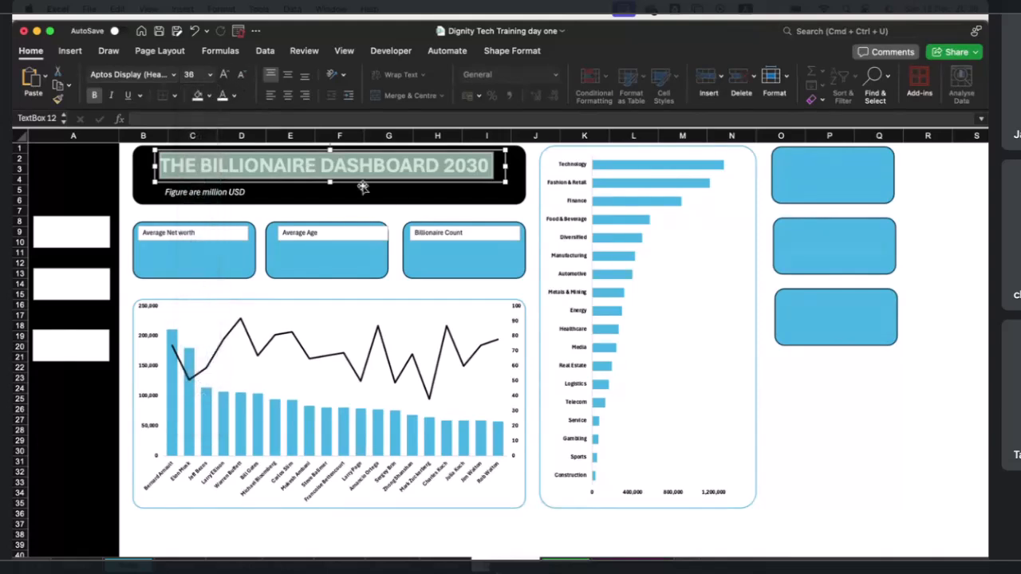
pyautogui.moveTo(157, 166); pyautogui.dragTo(135, 166)
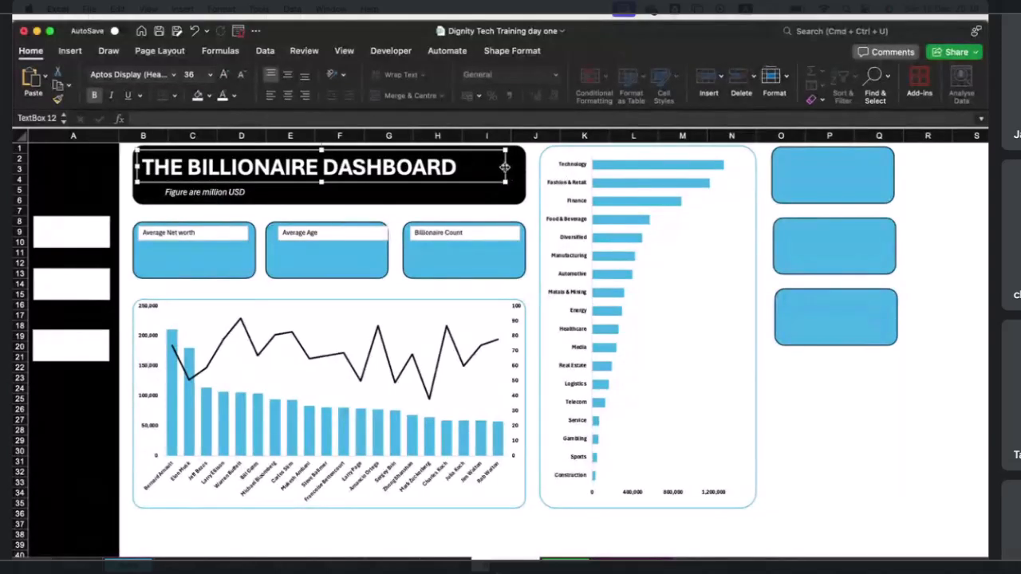
pyautogui.moveTo(504, 166); pyautogui.dragTo(526, 169)
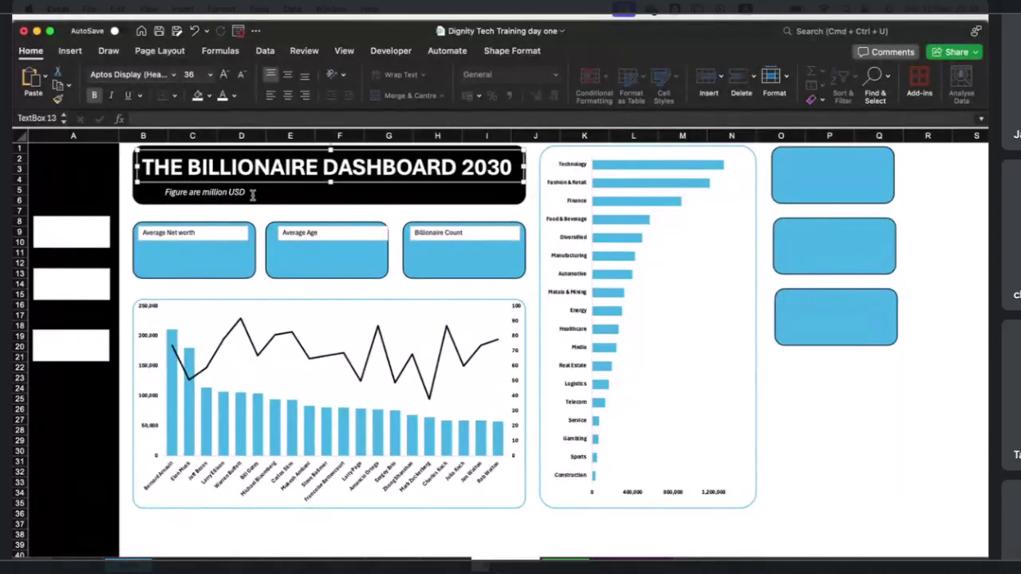
# Step: Move the "Figure are million USD" text box left to align with the start of the title
pyautogui.click(250, 193)
pyautogui.moveTo(190, 184); pyautogui.dragTo(173, 186)
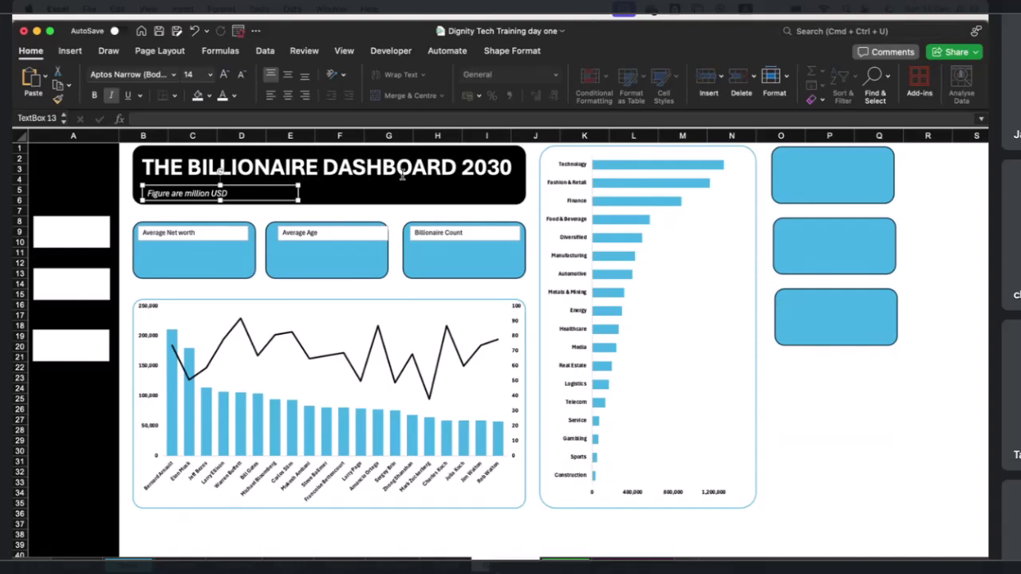
pyautogui.click(515, 206)
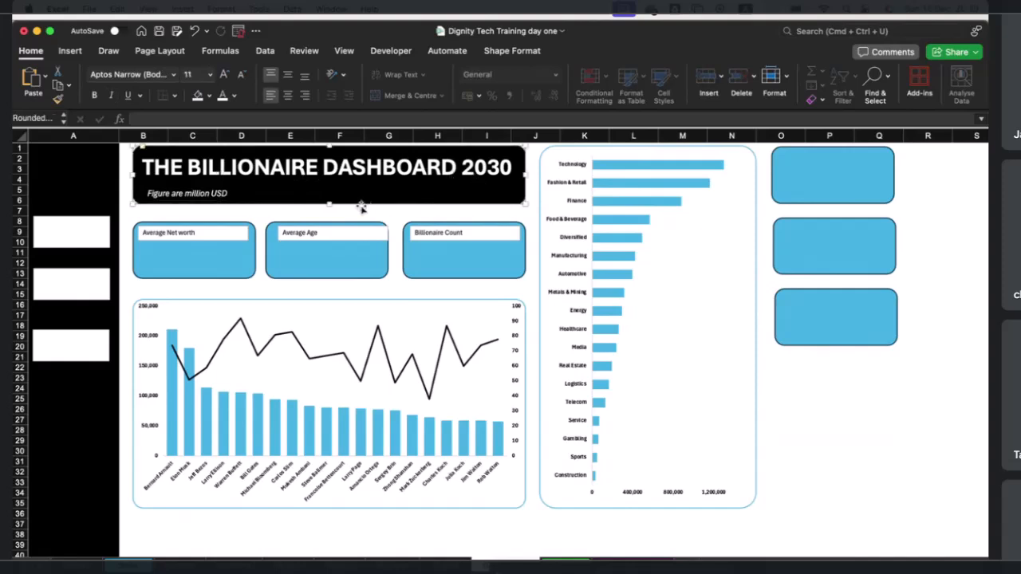
# Step: Open the font choices for the text of the Average Net worth label
pyautogui.click(202, 235)
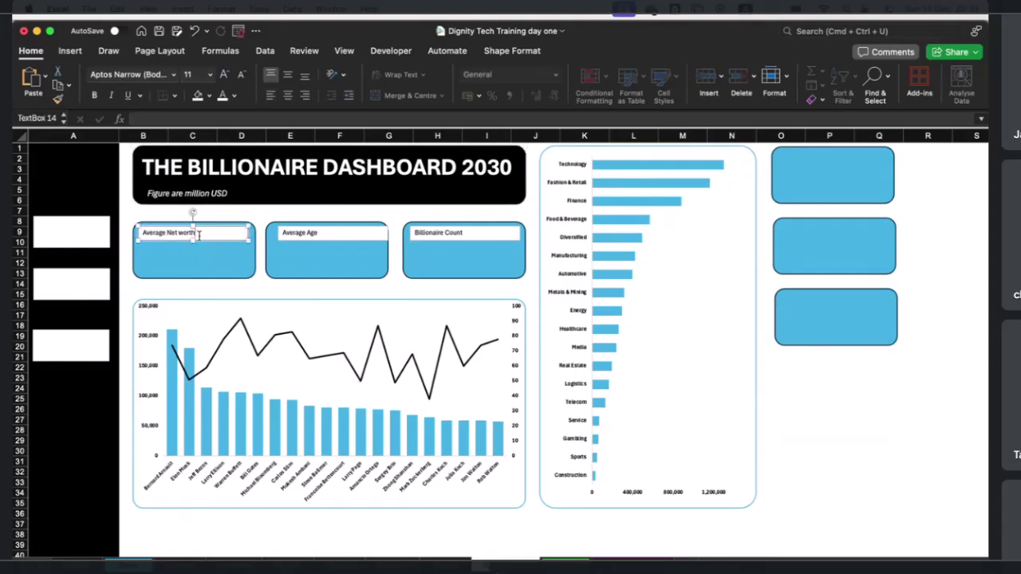
pyautogui.press('super+a')
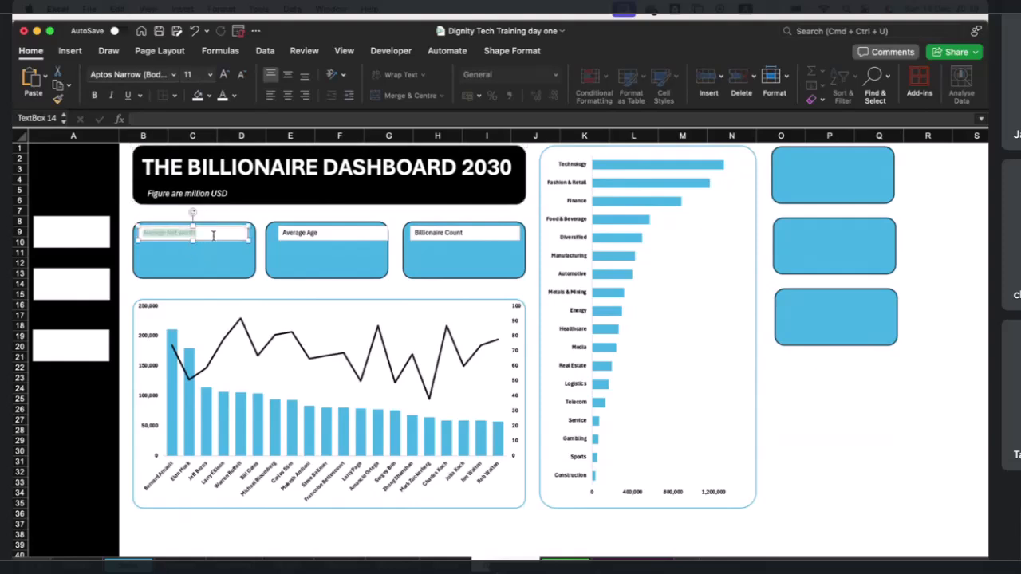
pyautogui.click(174, 75)
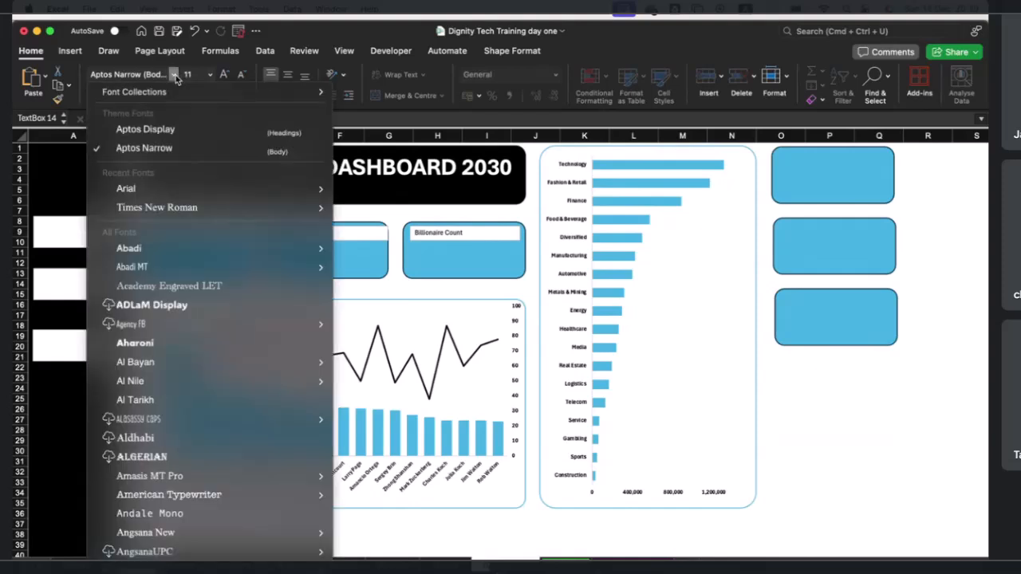
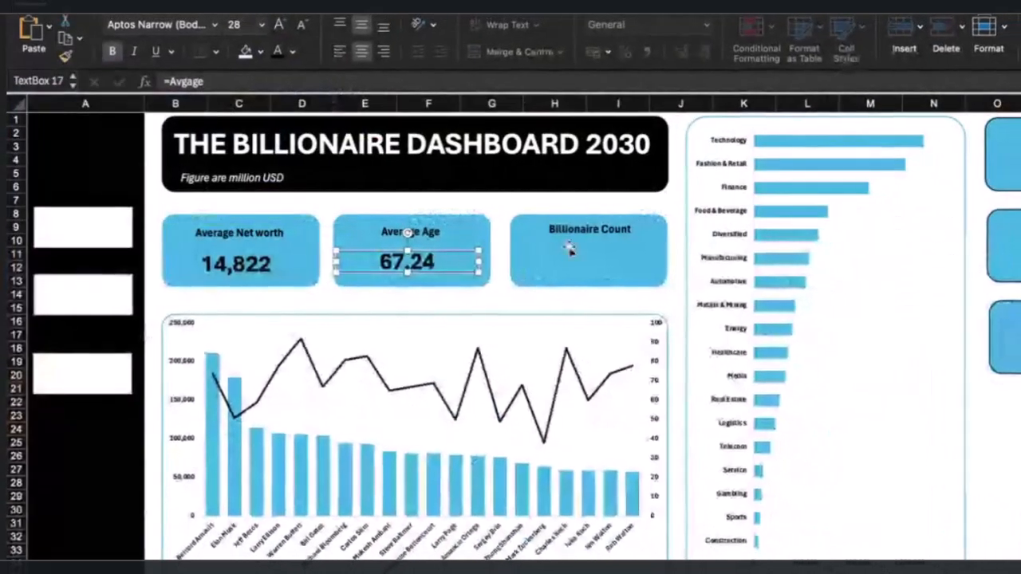
# Step: Duplicate the Billionaire Count label and place the copy below the original inside the same card
pyautogui.click(679, 407)
pyautogui.click(553, 238)
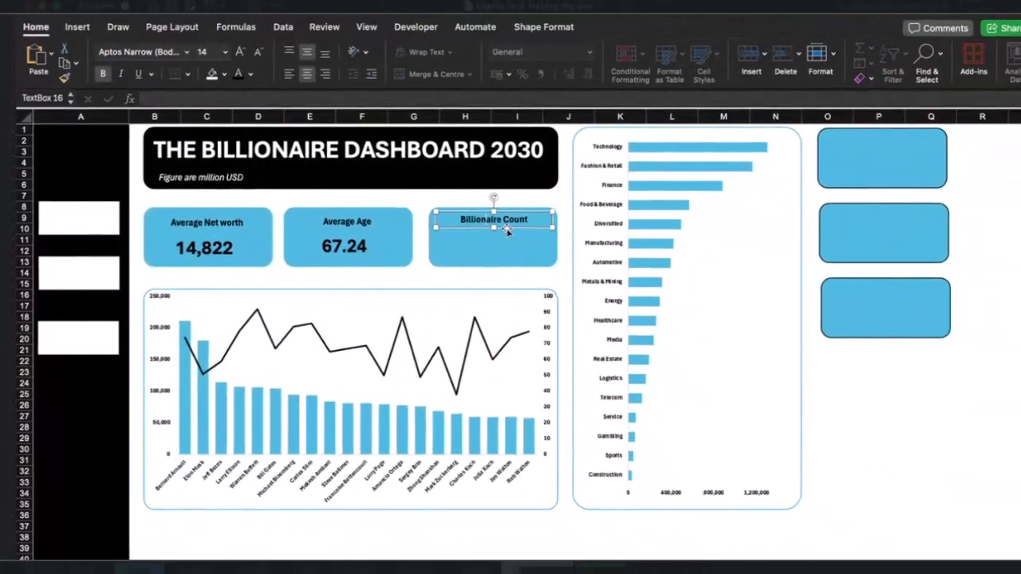
pyautogui.press('super+v')
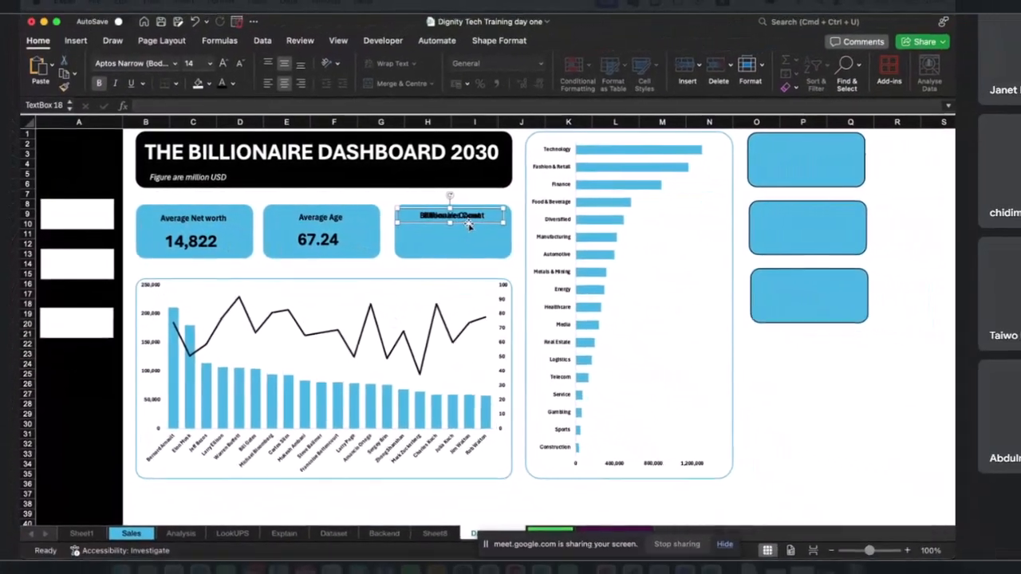
pyautogui.moveTo(469, 226); pyautogui.dragTo(468, 245)
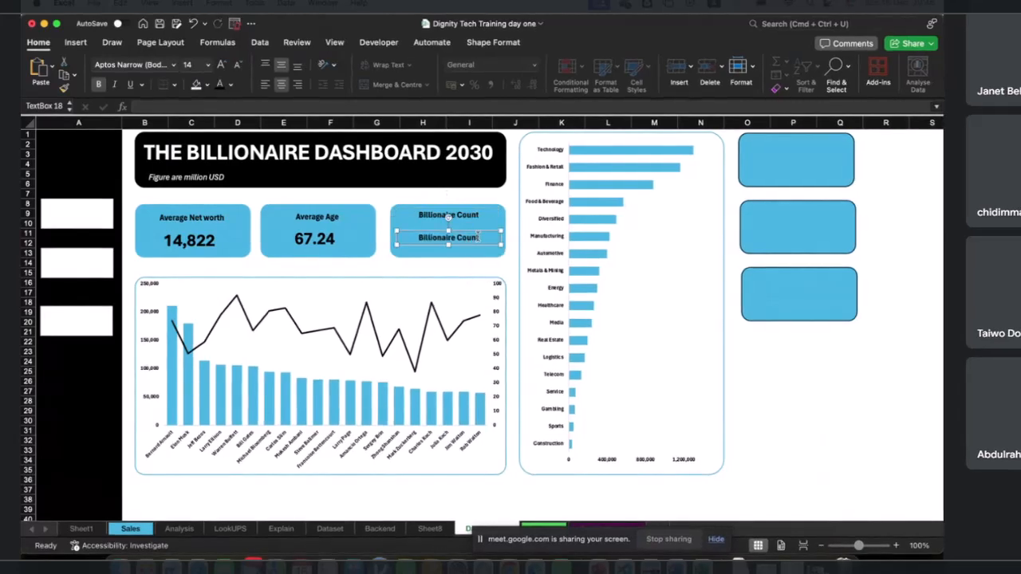
# Step: Clear the copied label's text in the Billionaire Count card and link the text box to the named range with =Count1
pyautogui.tripleClick(437, 237)
pyautogui.press('BackSpace')
pyautogui.click(271, 104)
pyautogui.write('=')
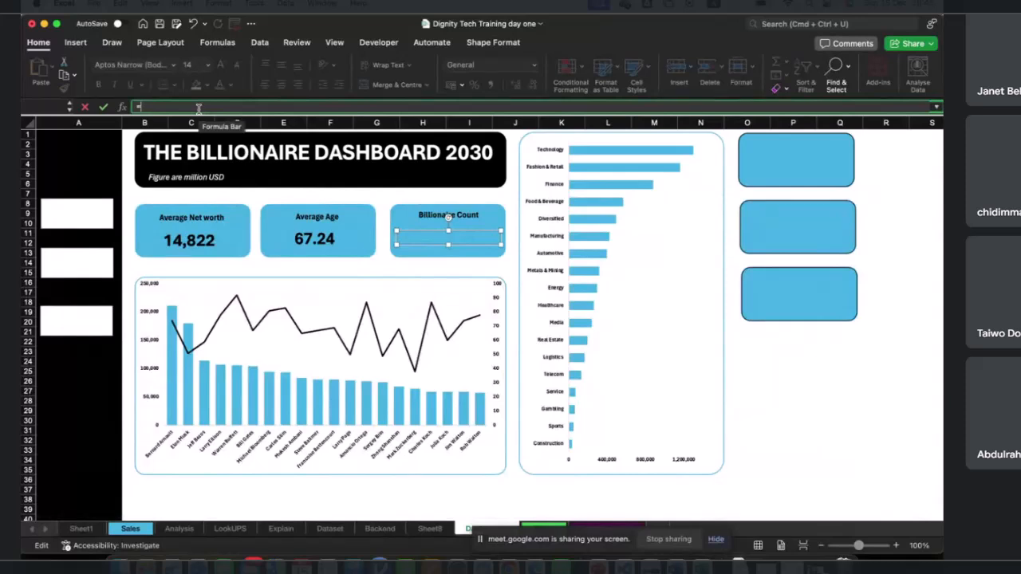
pyautogui.write('count')
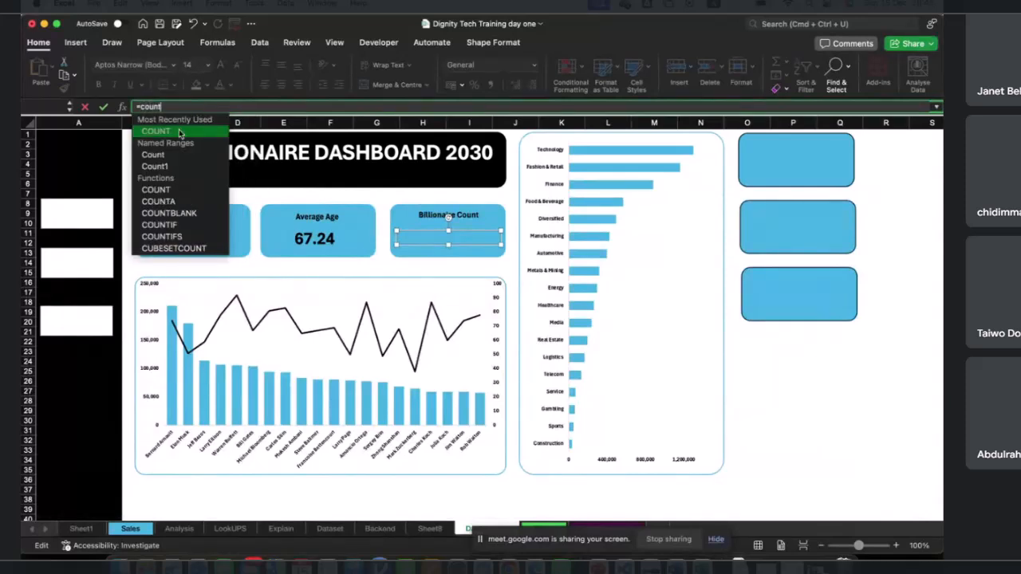
pyautogui.click(175, 167)
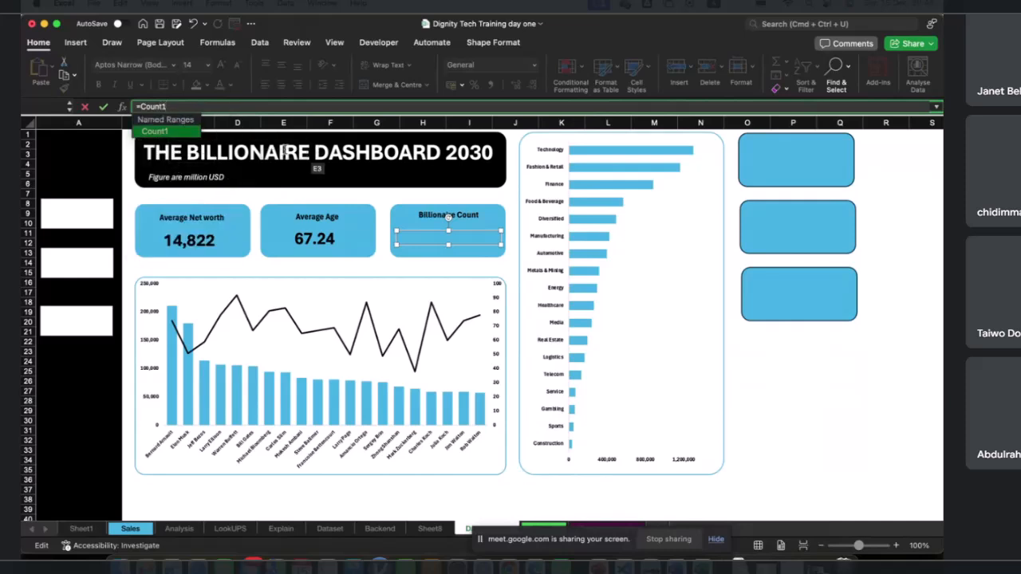
pyautogui.press('Return')
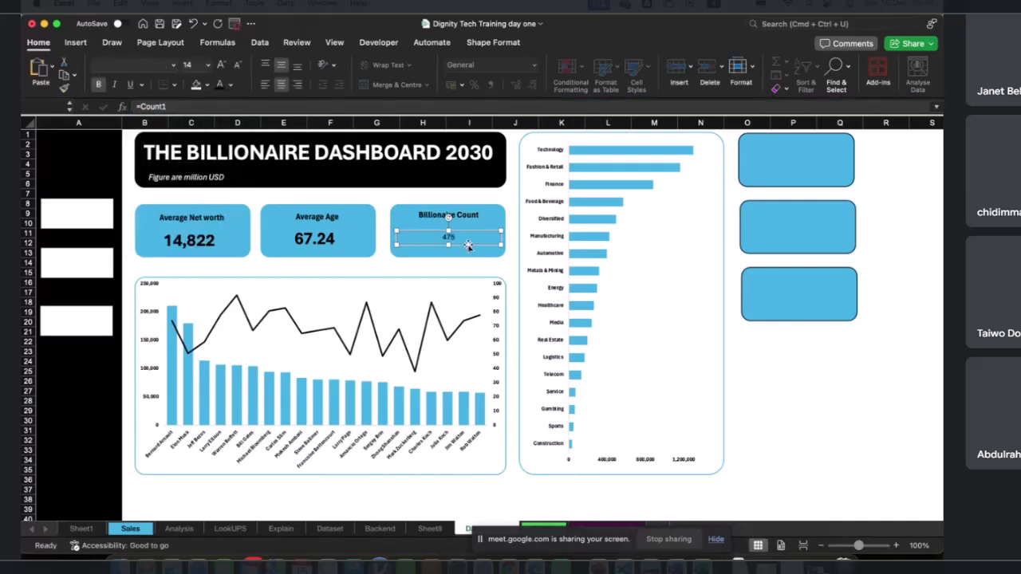
# Step: Format the linked value in the Billionaire Count card as bold Aptos Narrow (Body), enlarged to match the other KPI values
pyautogui.click(207, 68)
pyautogui.click(199, 234)
pyautogui.click(174, 68)
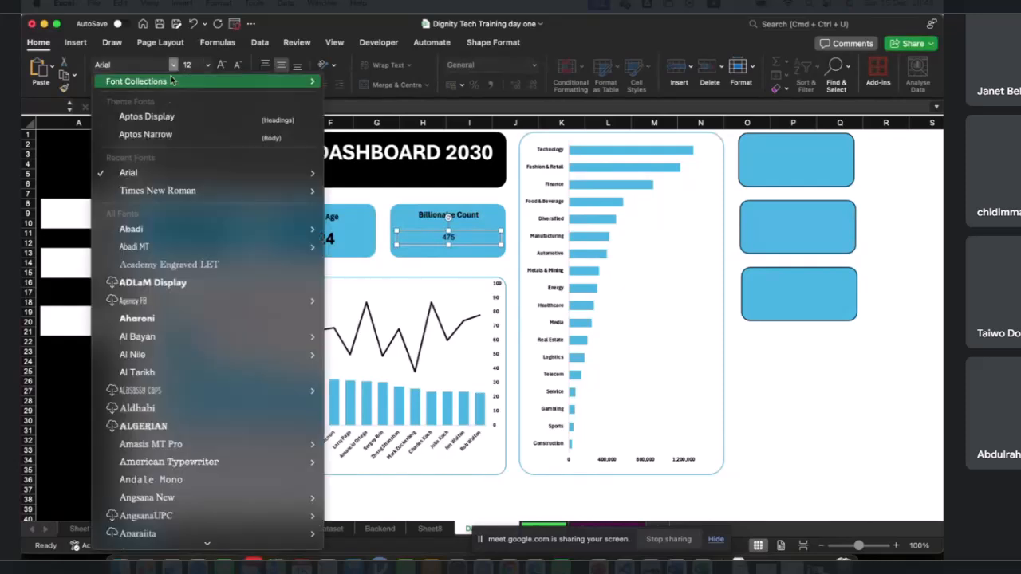
pyautogui.click(159, 134)
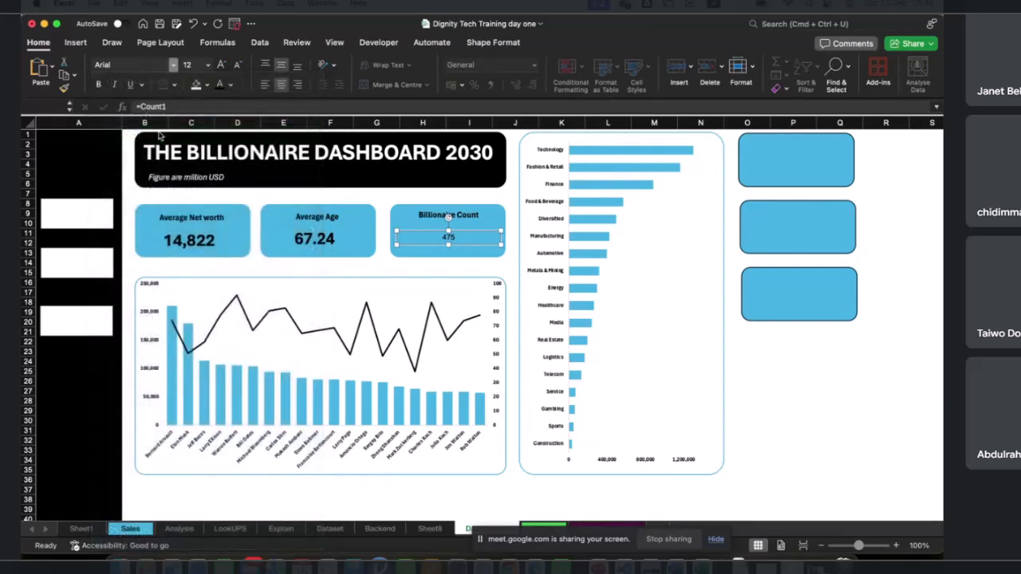
pyautogui.click(100, 87)
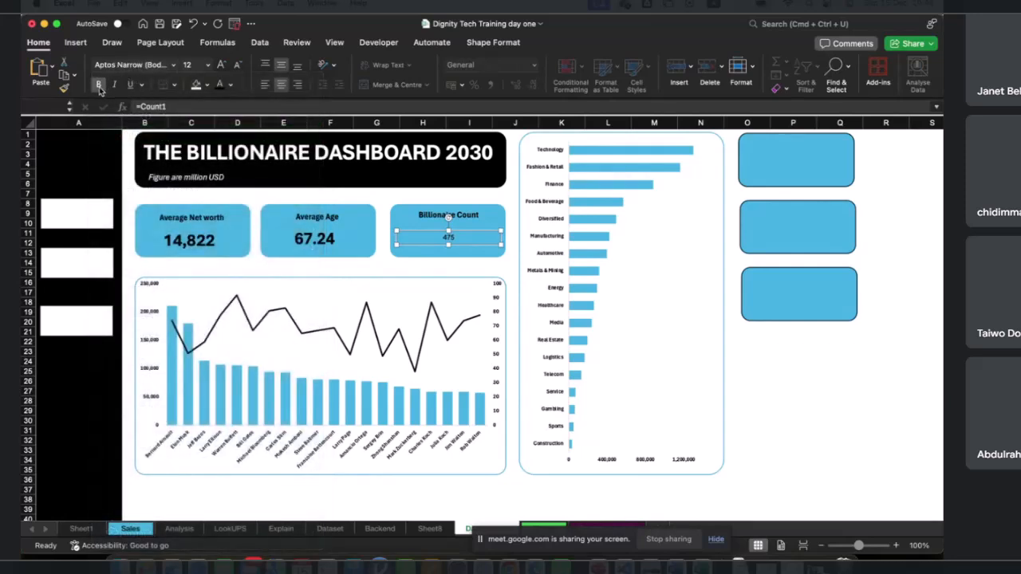
pyautogui.click(207, 64)
pyautogui.click(198, 233)
pyautogui.click(400, 252)
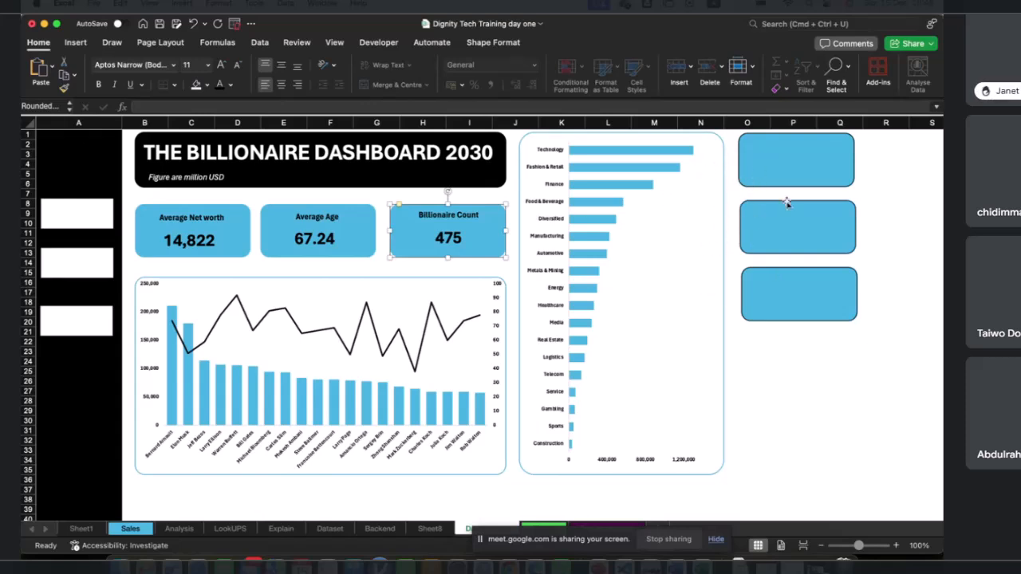
# Step: Compare the Count of Person Name and Average of Finalworth pivot tables on the Backend sheet with the dashboard's KPI cards
pyautogui.click(380, 529)
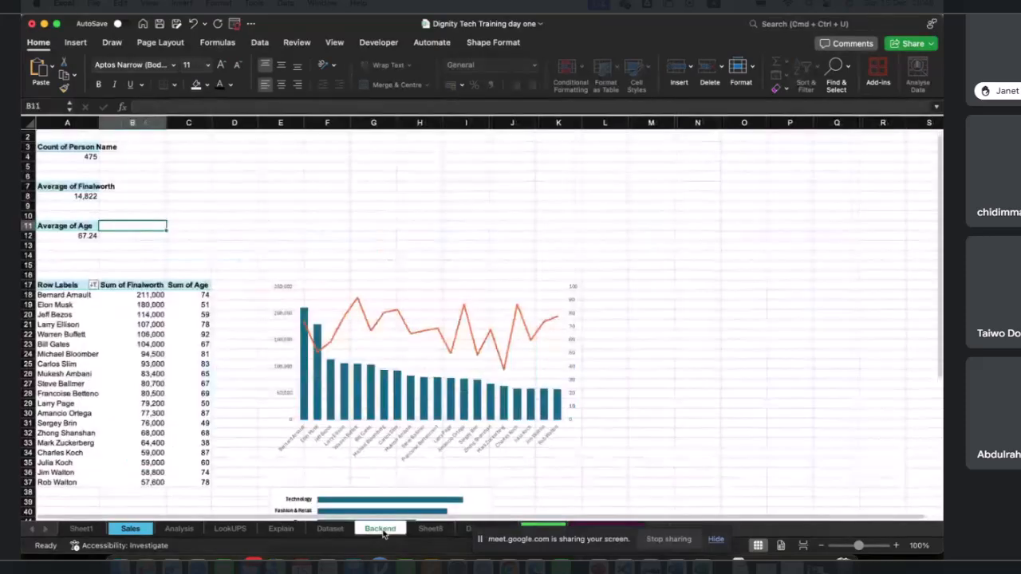
pyautogui.click(71, 149)
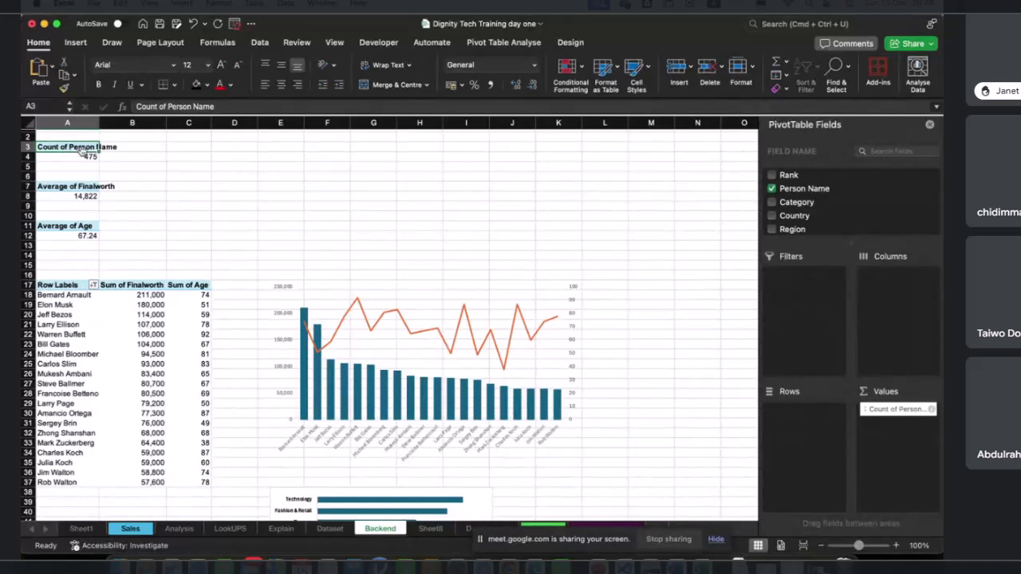
pyautogui.scroll(1, 81, 186)
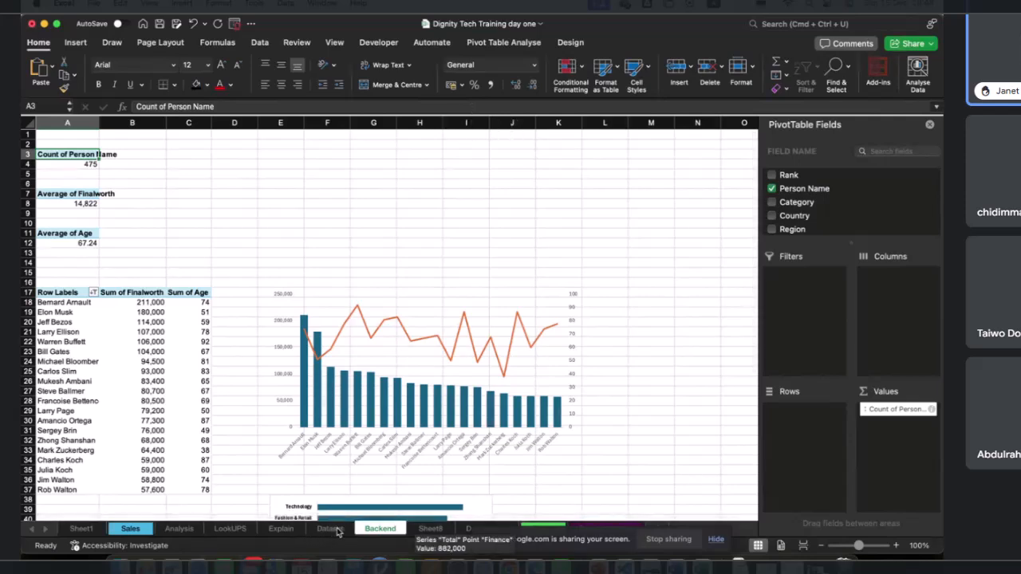
pyautogui.click(469, 529)
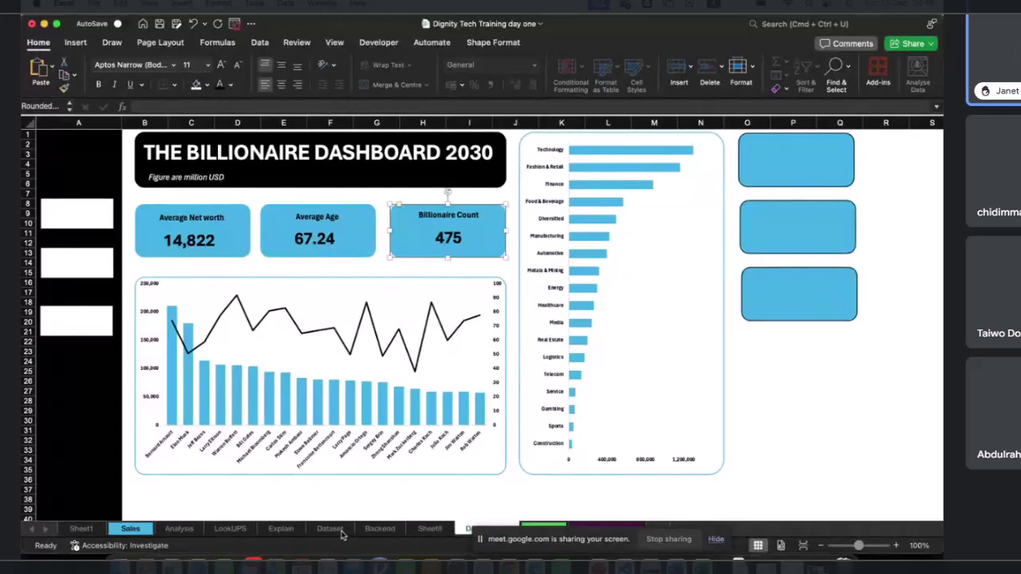
pyautogui.click(377, 530)
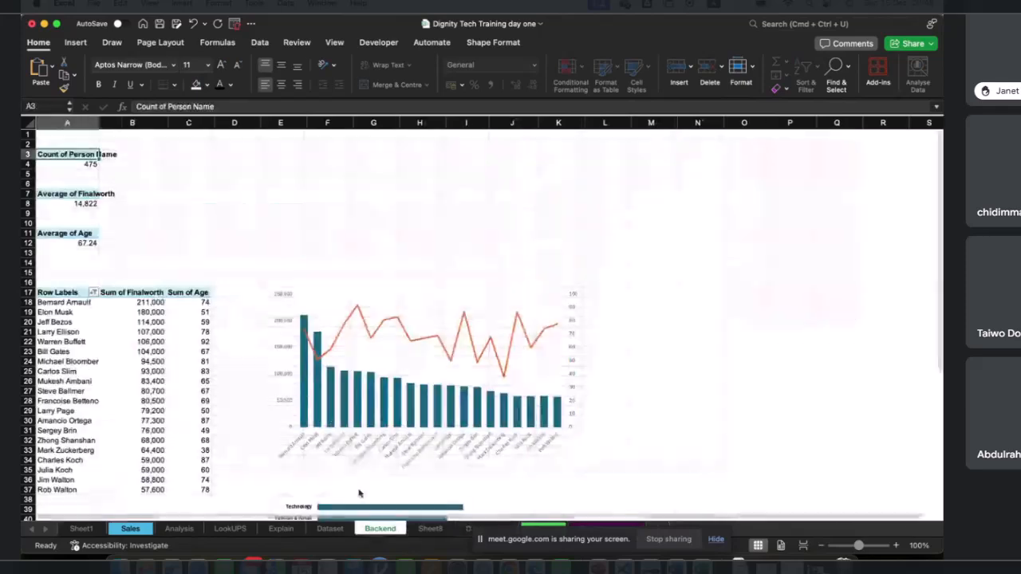
pyautogui.click(84, 164)
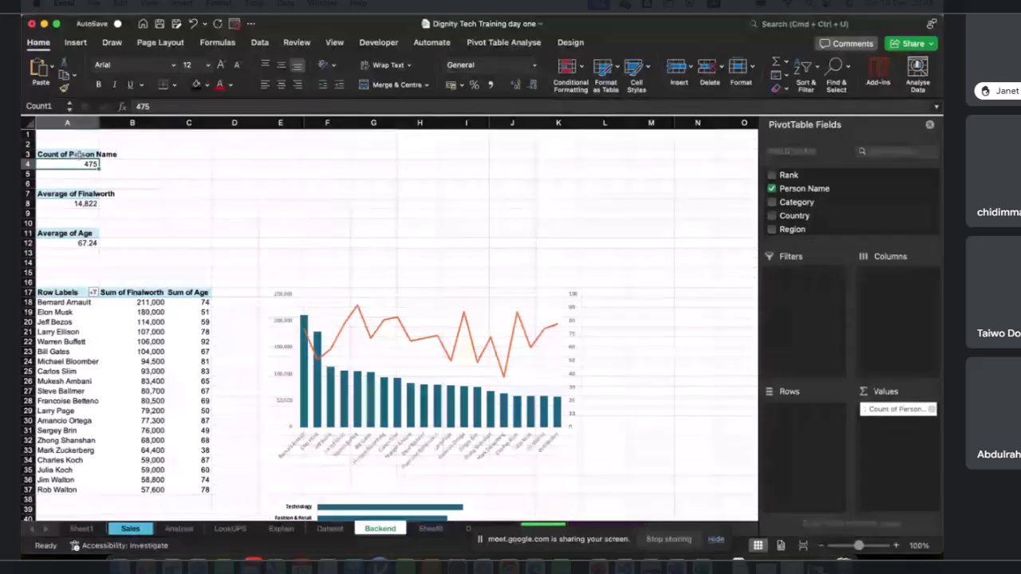
pyautogui.click(76, 194)
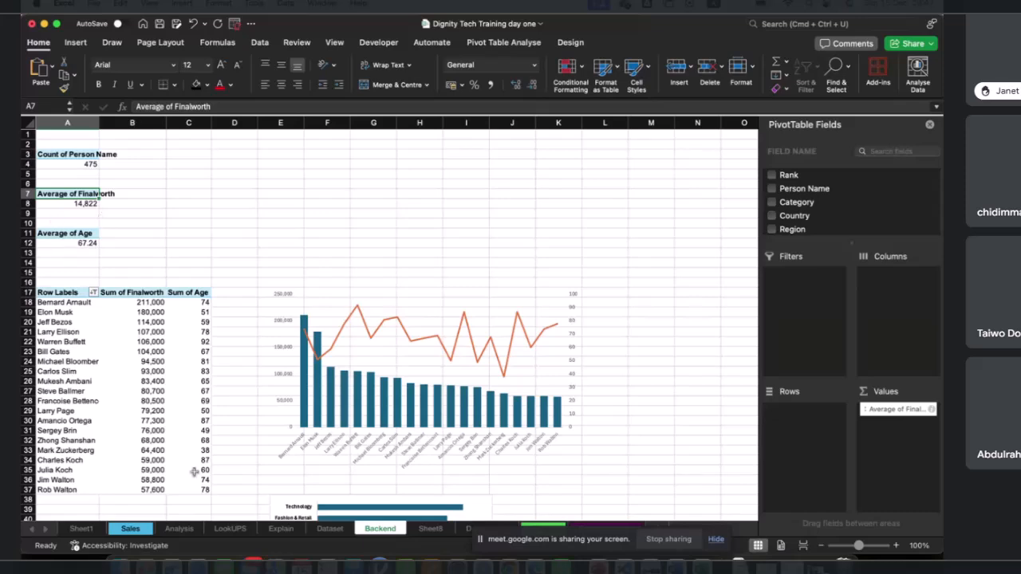
pyautogui.click(466, 532)
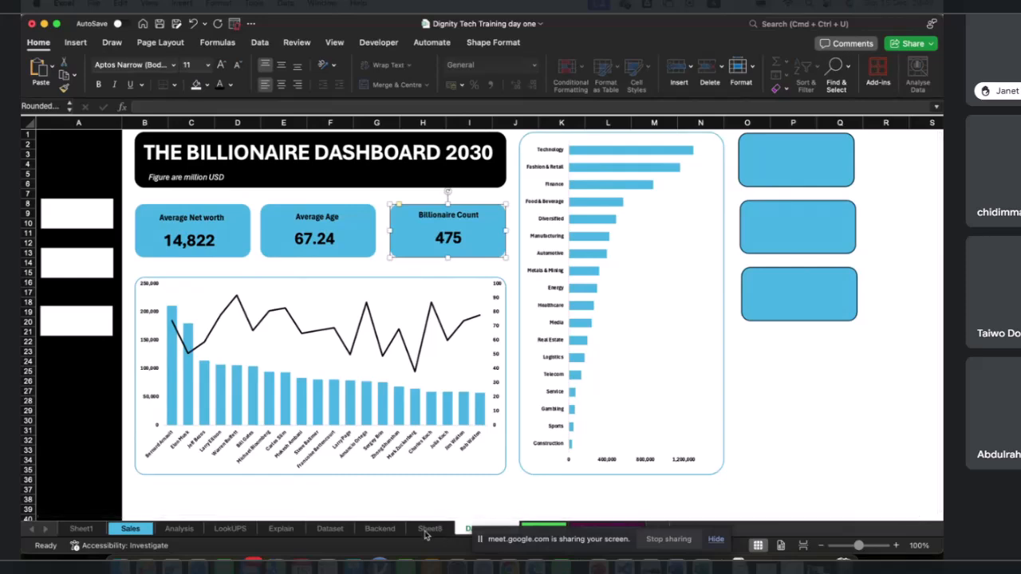
pyautogui.click(391, 532)
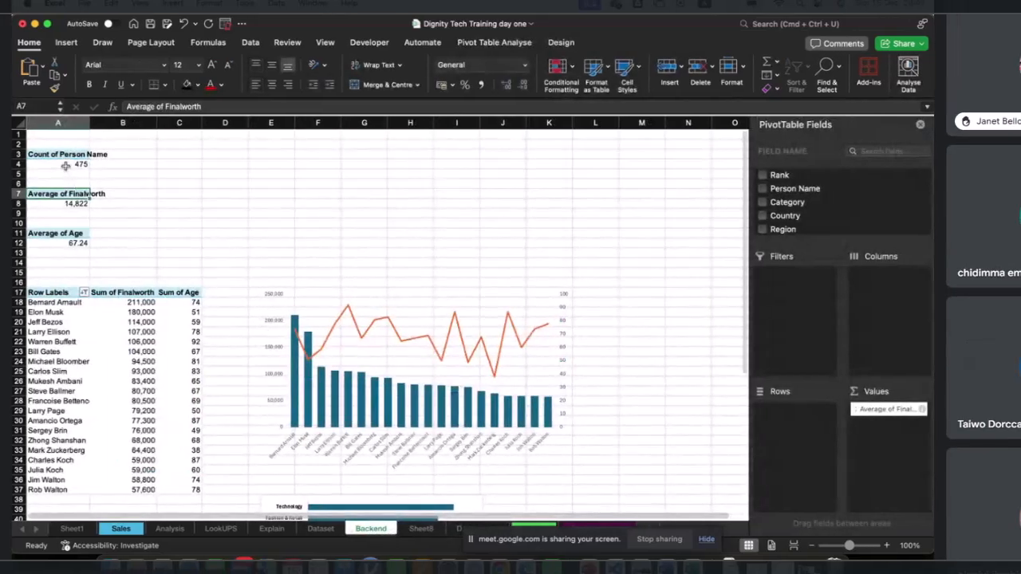
pyautogui.click(74, 163)
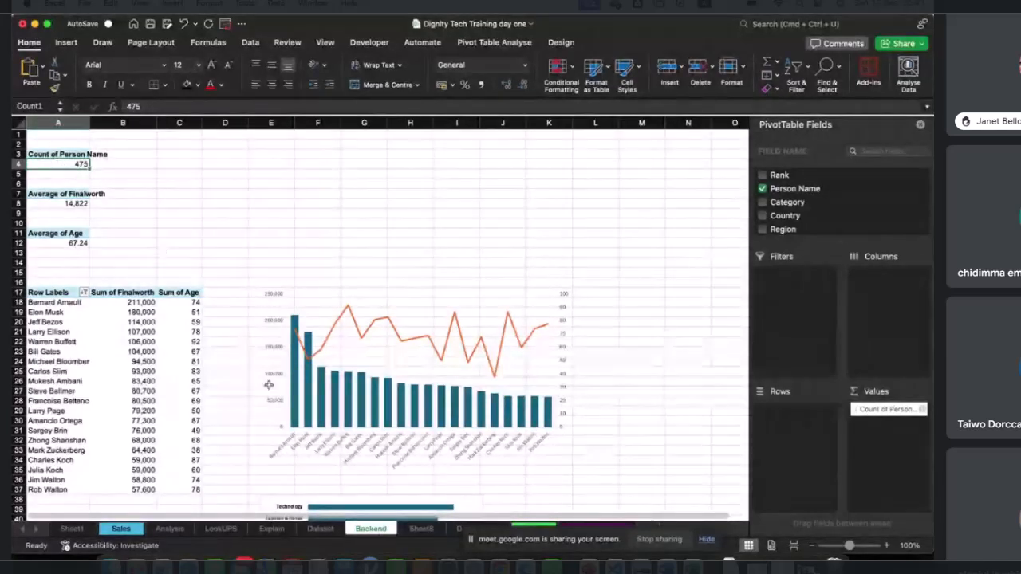
# Step: Look through the Sales, LookUPS, Explain and Dataset sheets, and return to the dashboard sheet
pyautogui.click(73, 529)
pyautogui.click(123, 530)
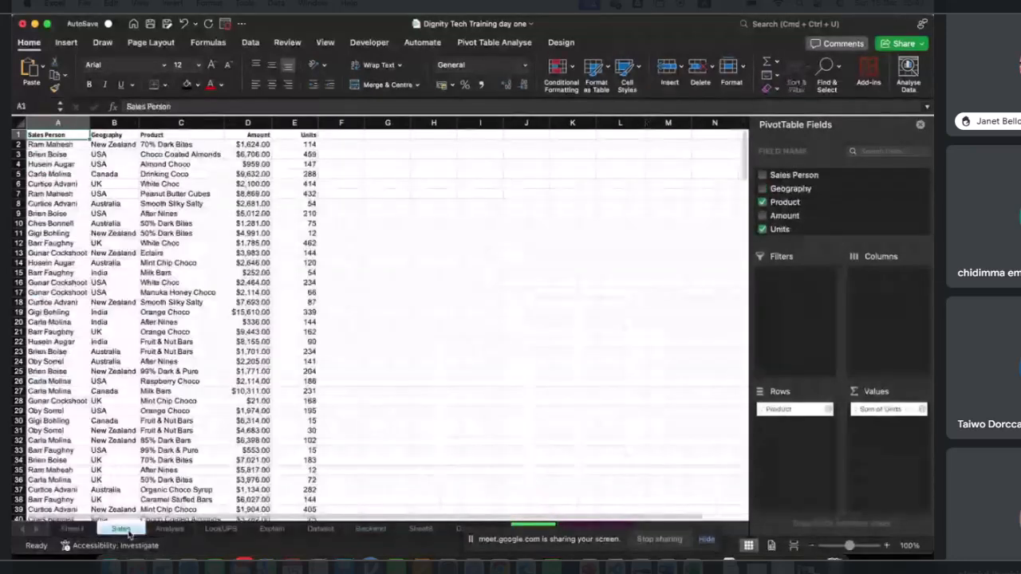
pyautogui.click(220, 529)
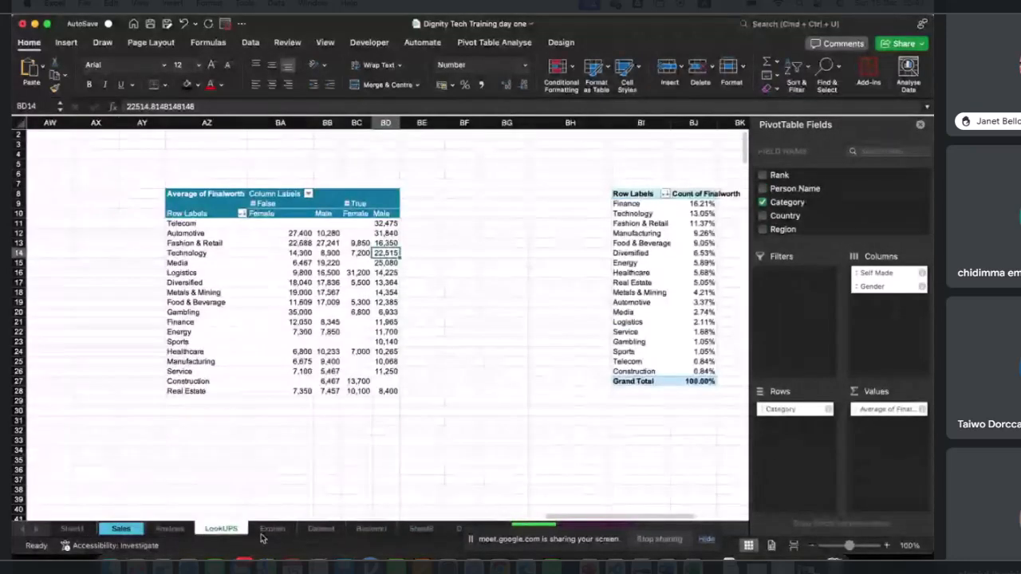
pyautogui.click(271, 529)
pyautogui.click(320, 529)
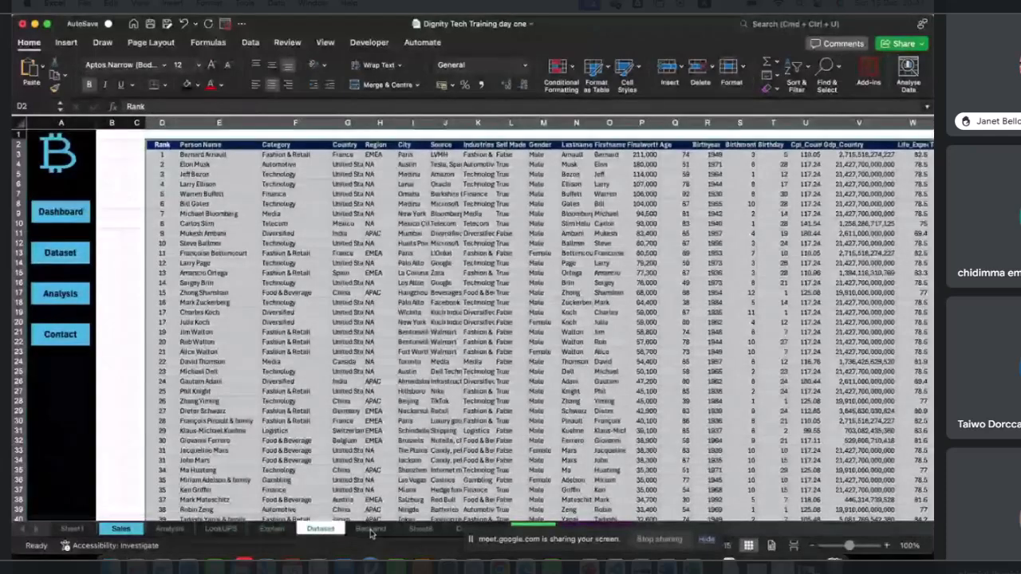
pyautogui.click(452, 529)
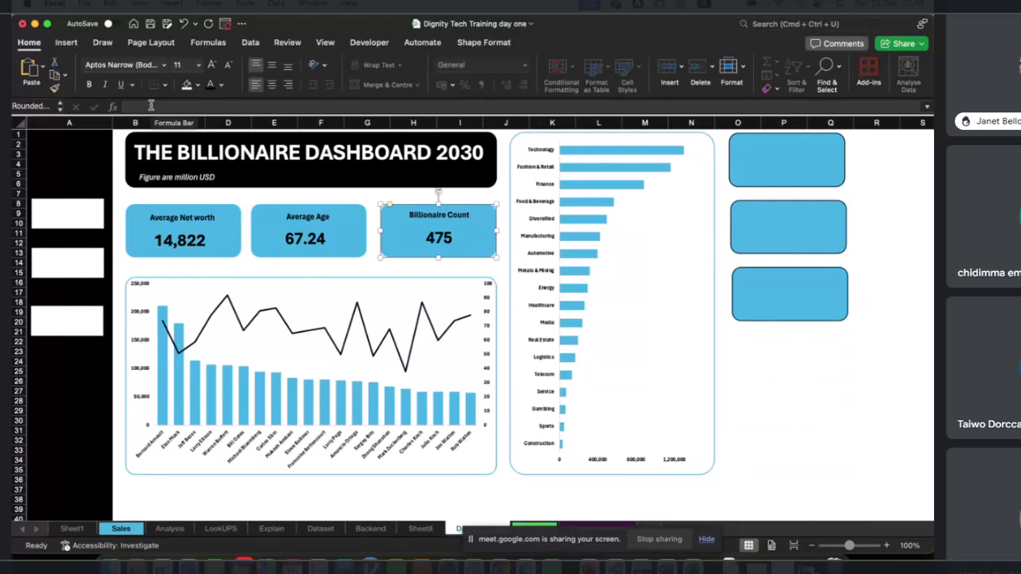
# Step: Check the defined names of the person count, average final worth and average age value cells on the Backend sheet
pyautogui.click(368, 529)
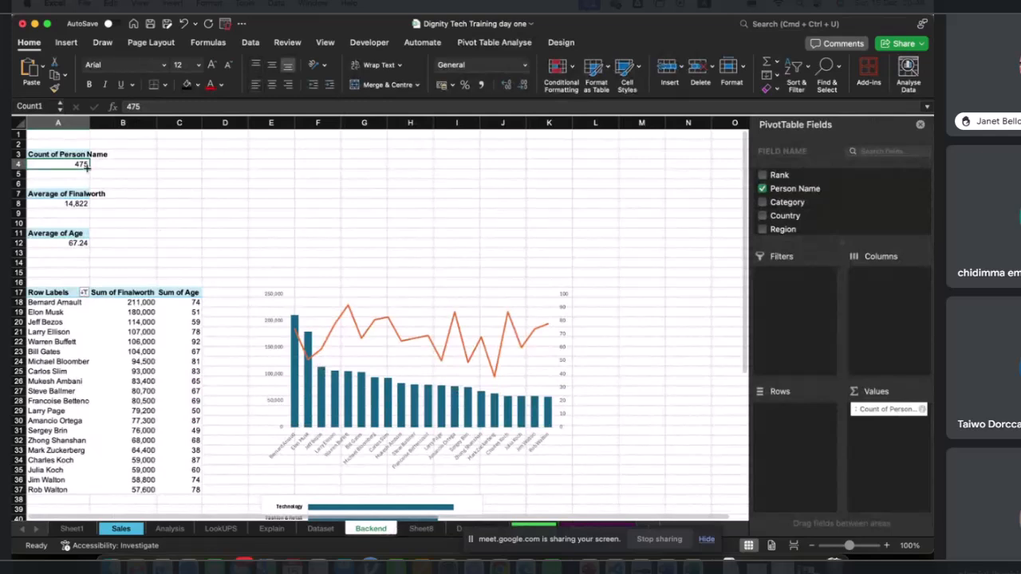
pyautogui.click(67, 204)
pyautogui.click(64, 244)
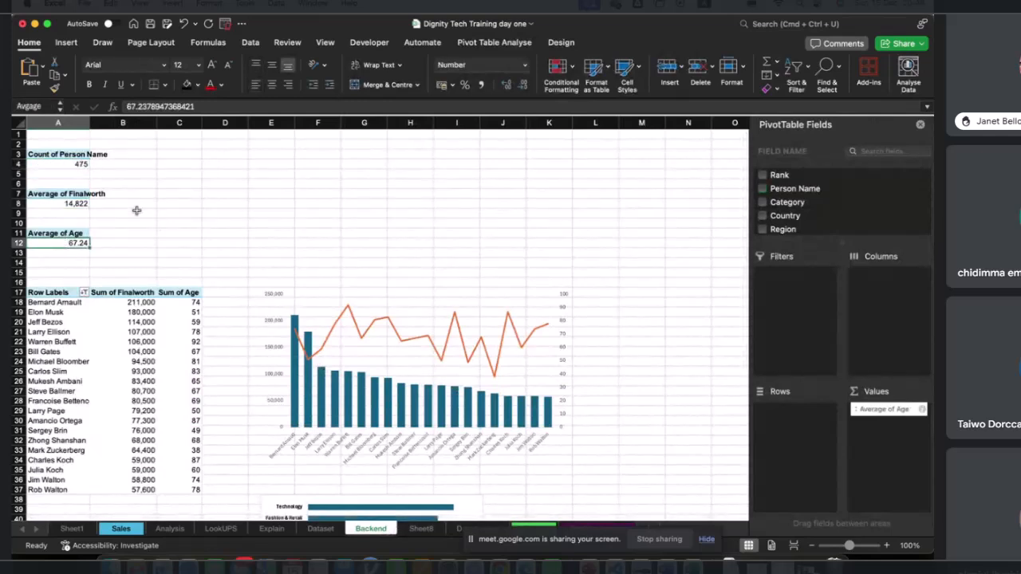
pyautogui.click(73, 164)
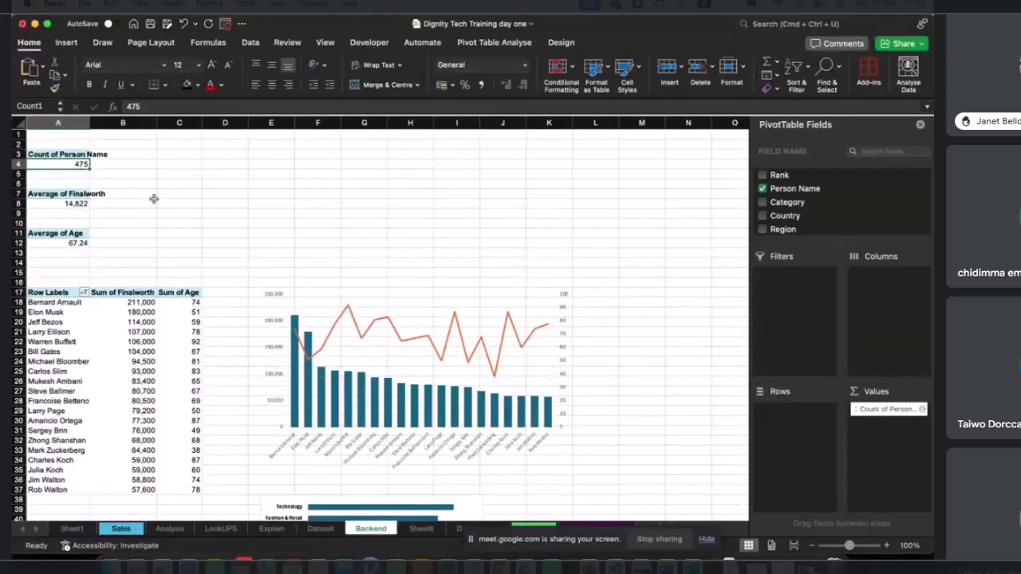
pyautogui.click(70, 204)
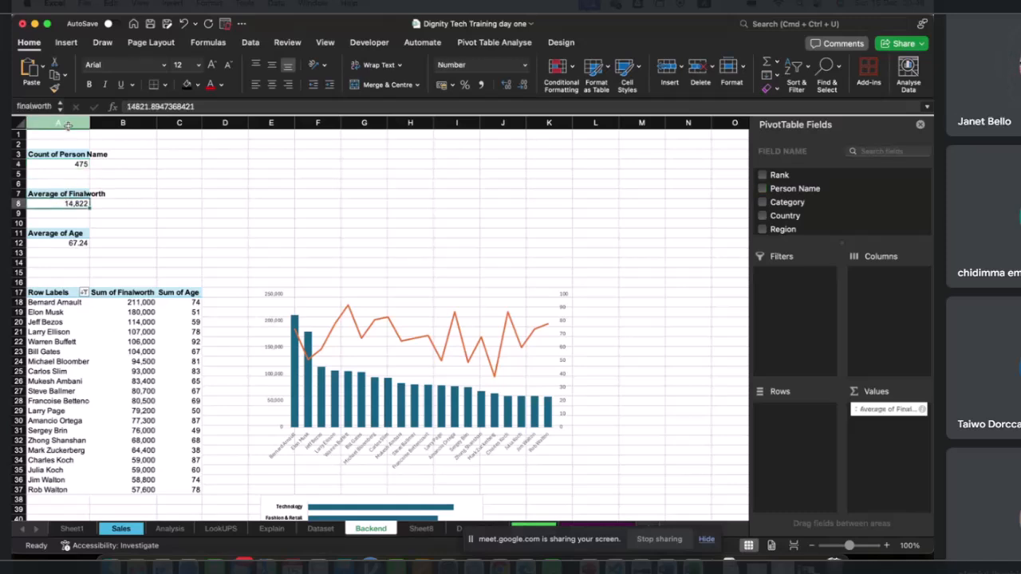
pyautogui.click(77, 244)
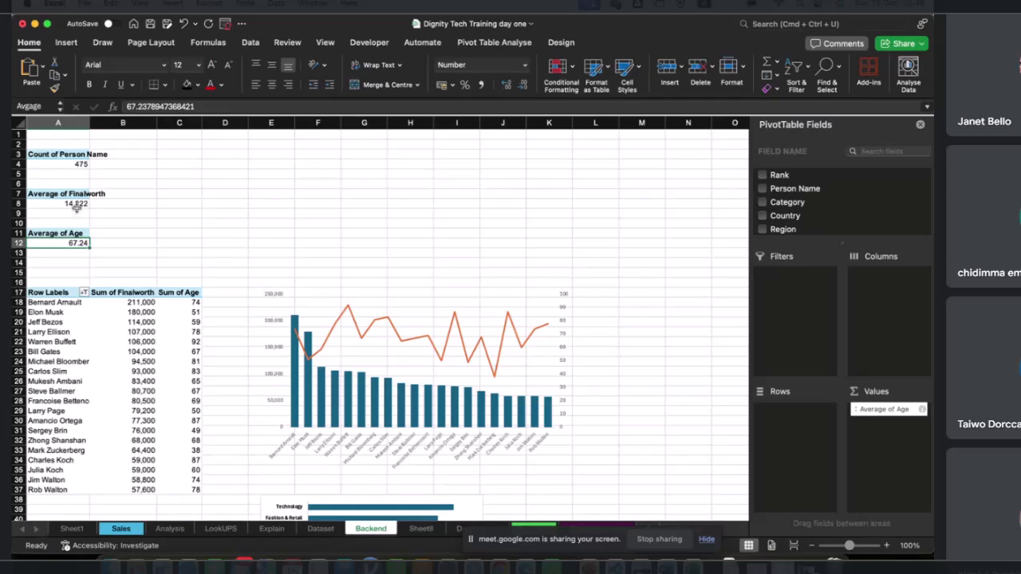
pyautogui.click(76, 204)
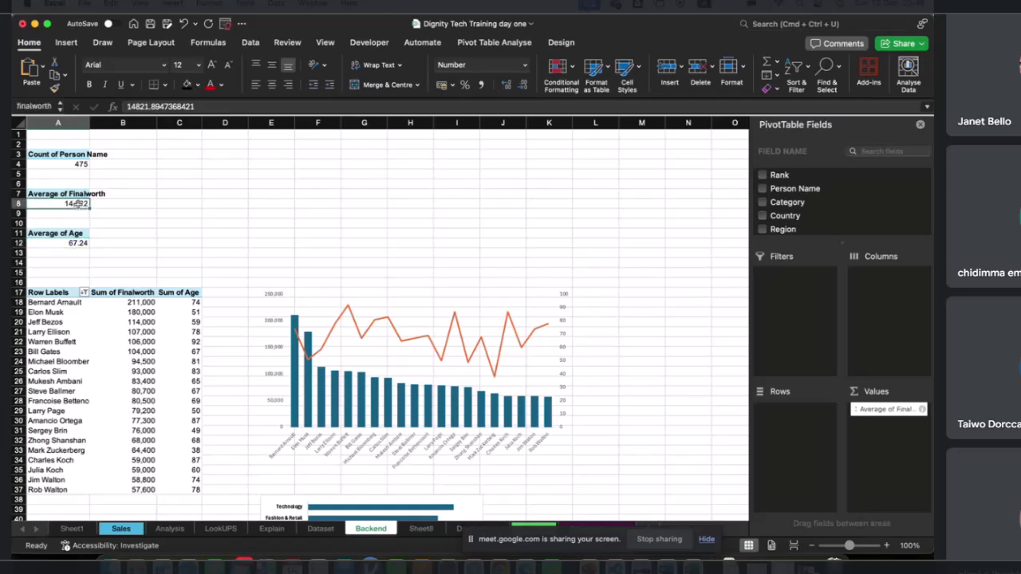
pyautogui.click(74, 166)
pyautogui.click(76, 204)
pyautogui.scroll(-5, 135, 368)
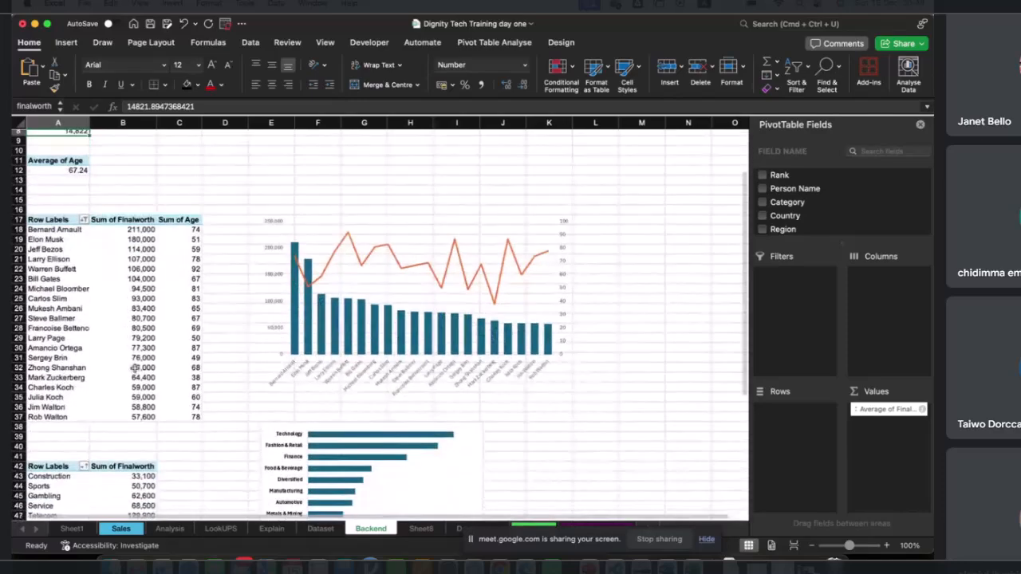
# Step: Examine the Dataset sheet's columns across to Population_Country, and return to the Backend sheet
pyautogui.click(332, 530)
pyautogui.hscroll(5, 373, 372)
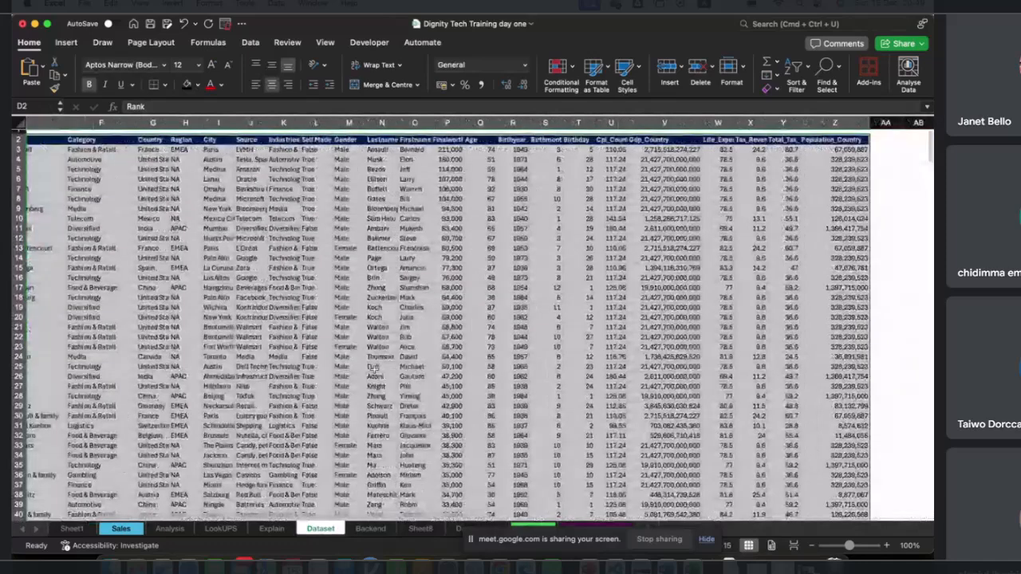
pyautogui.hscroll(-1, 374, 370)
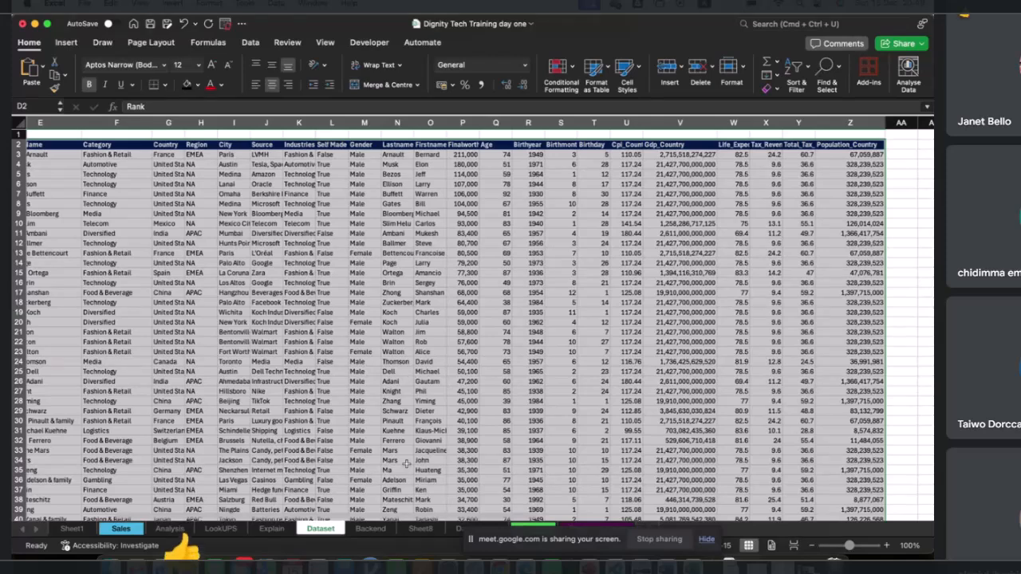
pyautogui.click(384, 530)
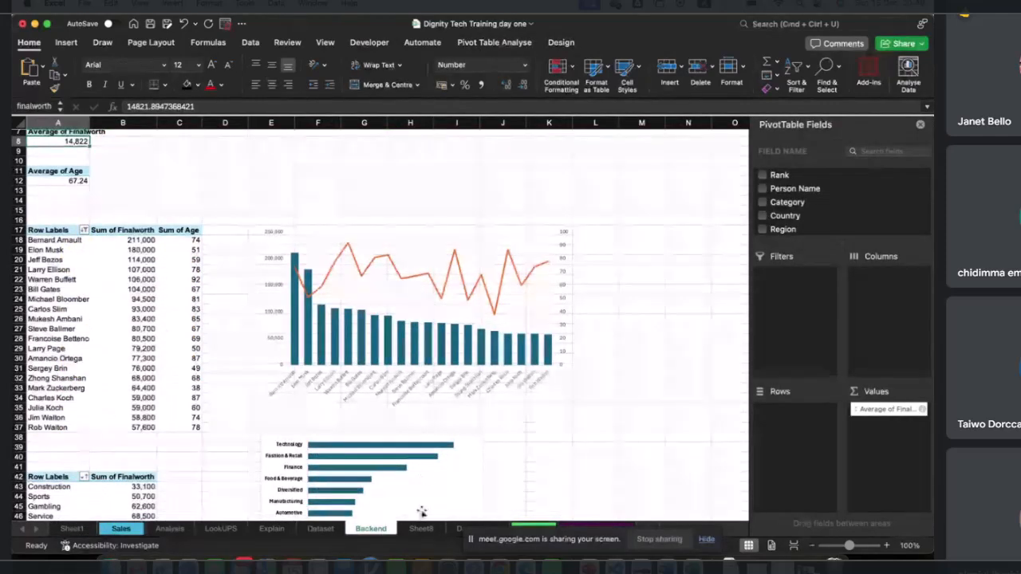
# Step: On the dashboard sheet, nudge the value text box in the Average Net worth card slightly upward
pyautogui.click(461, 529)
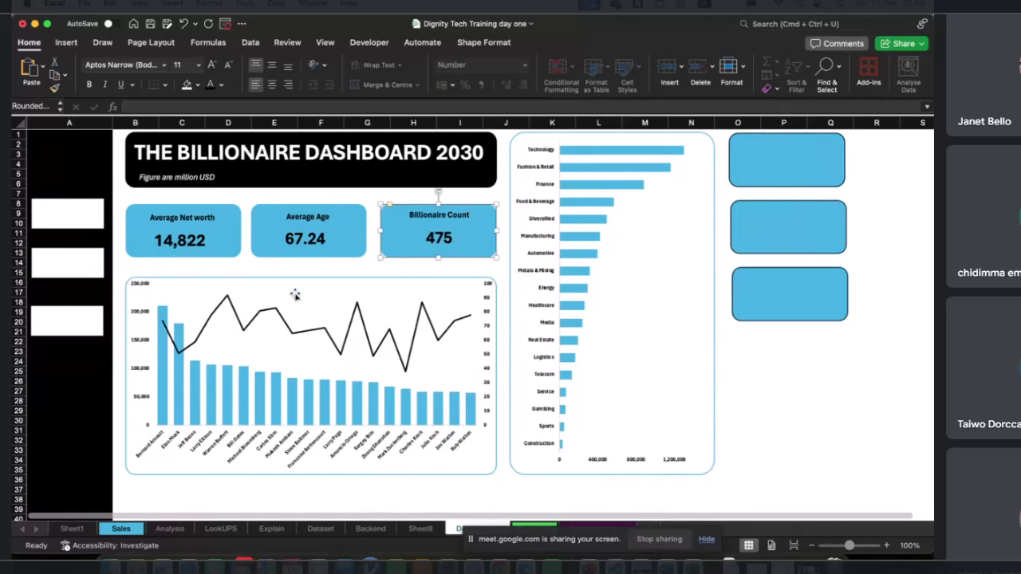
pyautogui.click(181, 239)
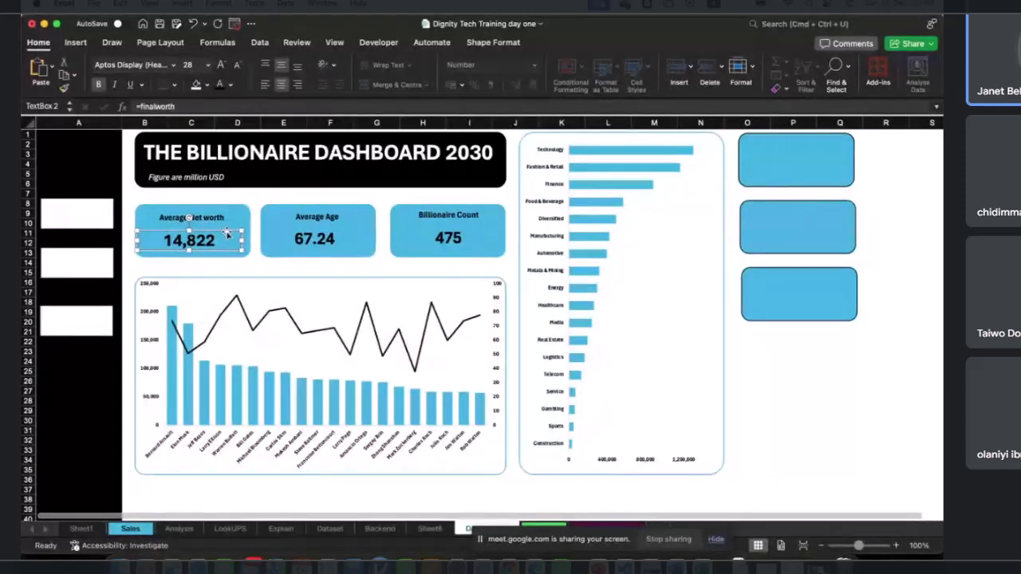
pyautogui.moveTo(227, 230); pyautogui.dragTo(227, 229)
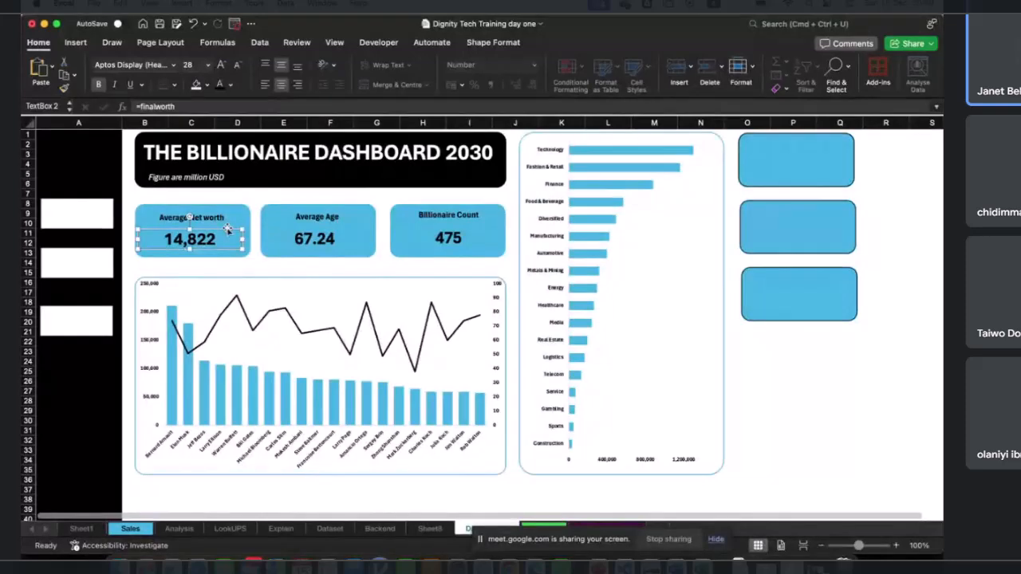
# Step: Try to edit the person count value in cell A4 of the Backend sheet's pivot table
pyautogui.click(397, 530)
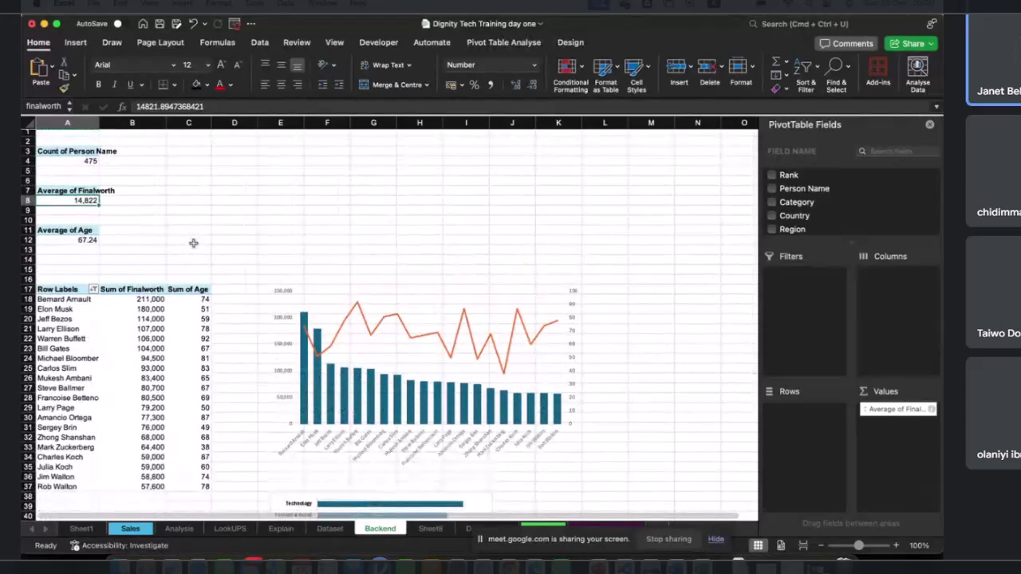
pyautogui.click(89, 161)
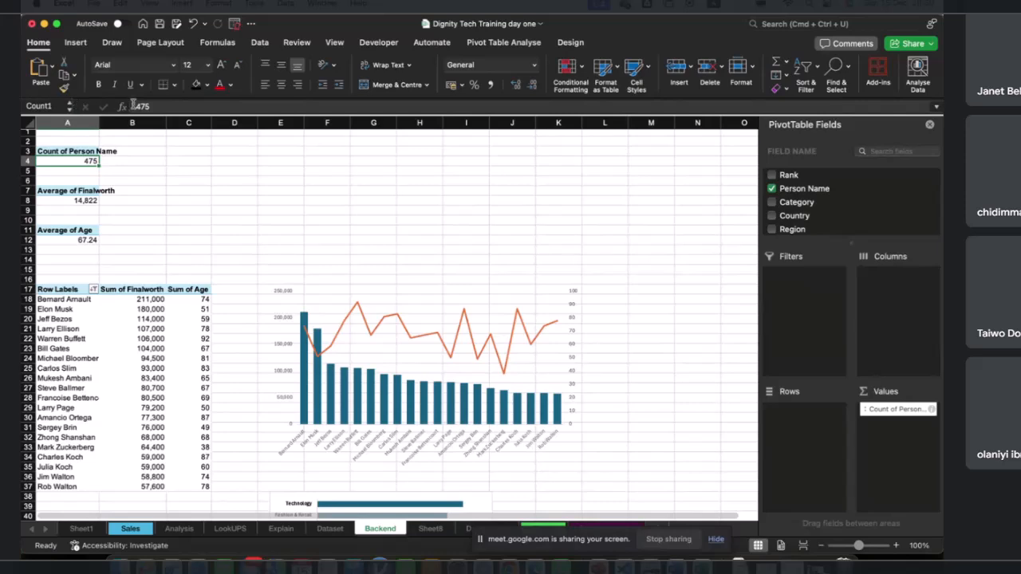
pyautogui.click(159, 106)
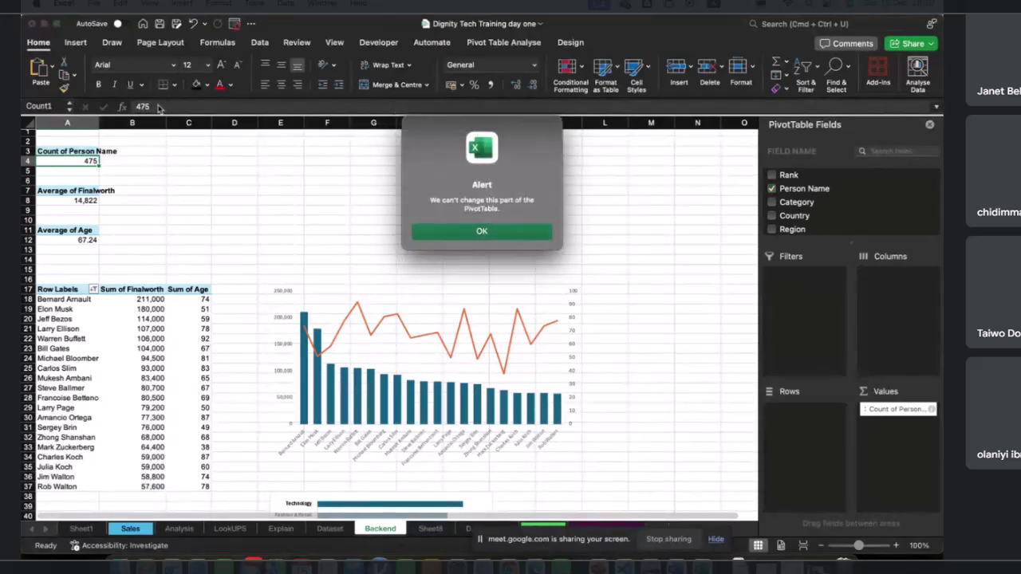
pyautogui.click(447, 232)
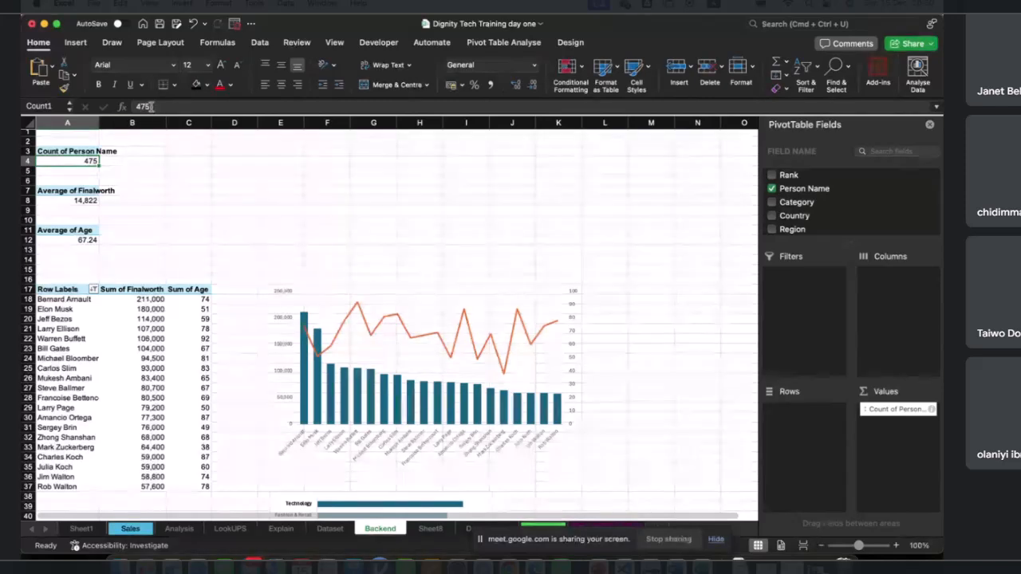
# Step: Try to replace the defined name of the person count cell on the Backend sheet with A4
pyautogui.click(49, 104)
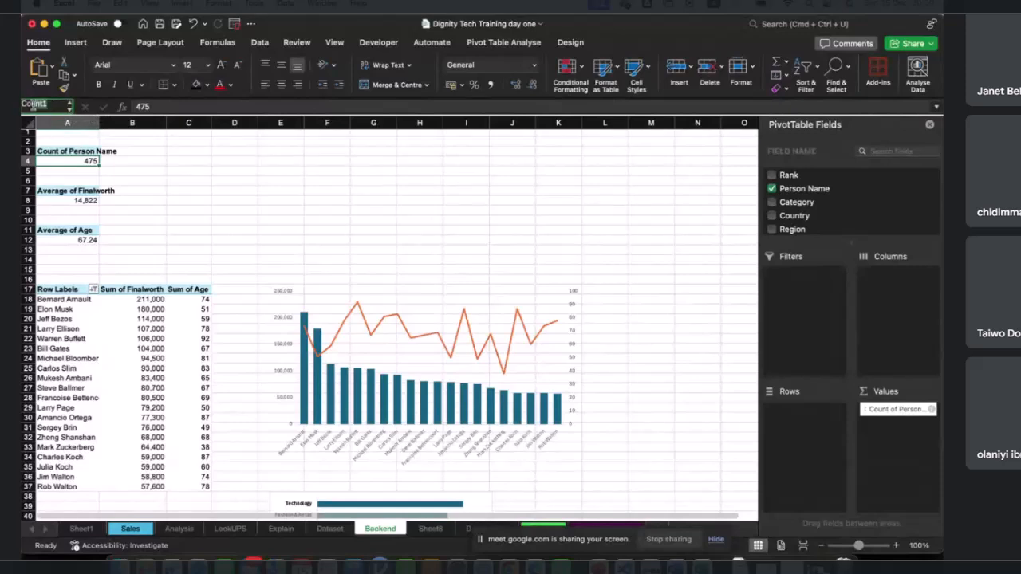
pyautogui.click(50, 104)
pyautogui.doubleClick(49, 105)
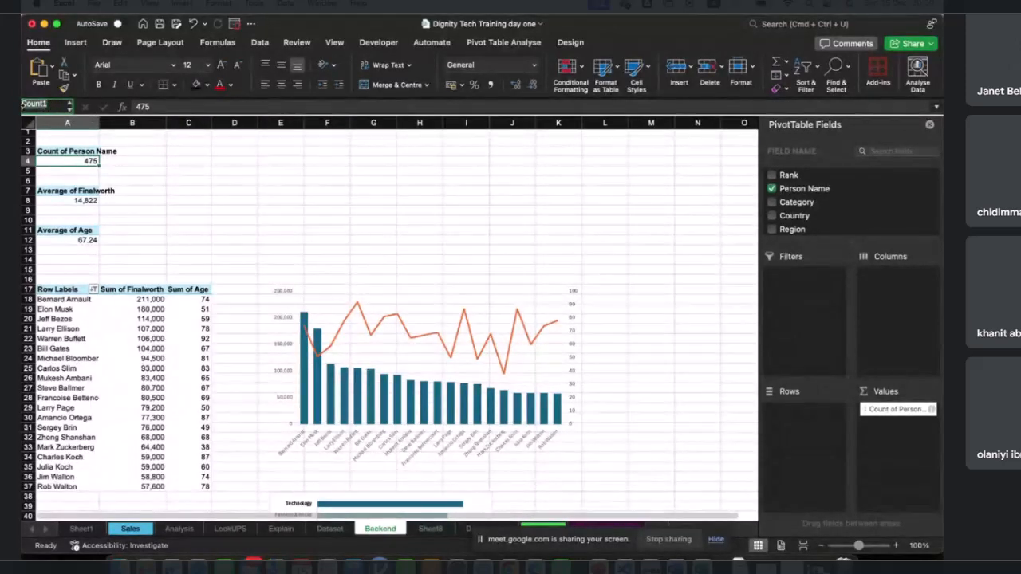
pyautogui.press('BackSpace')
pyautogui.press('Escape')
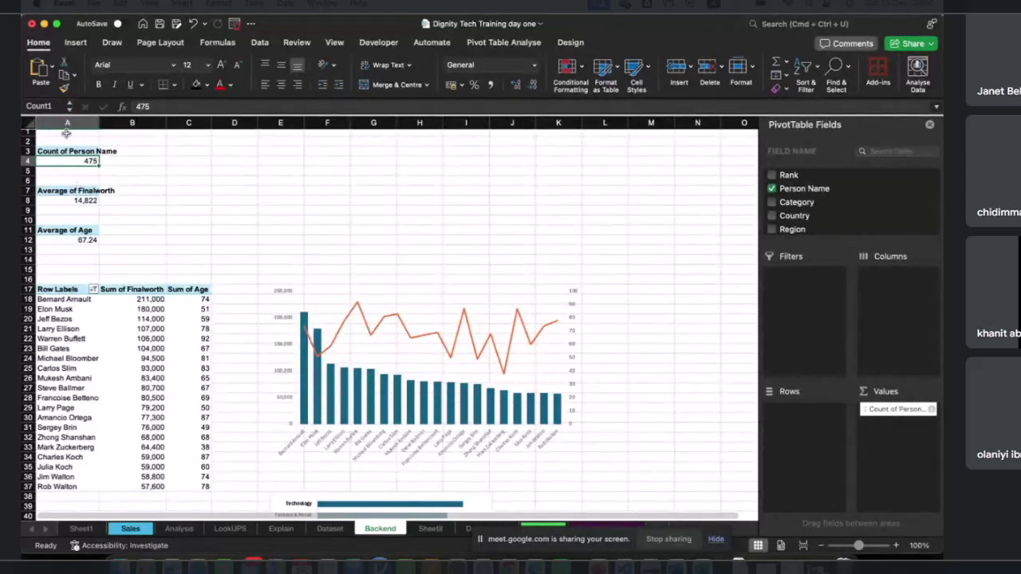
pyautogui.doubleClick(48, 105)
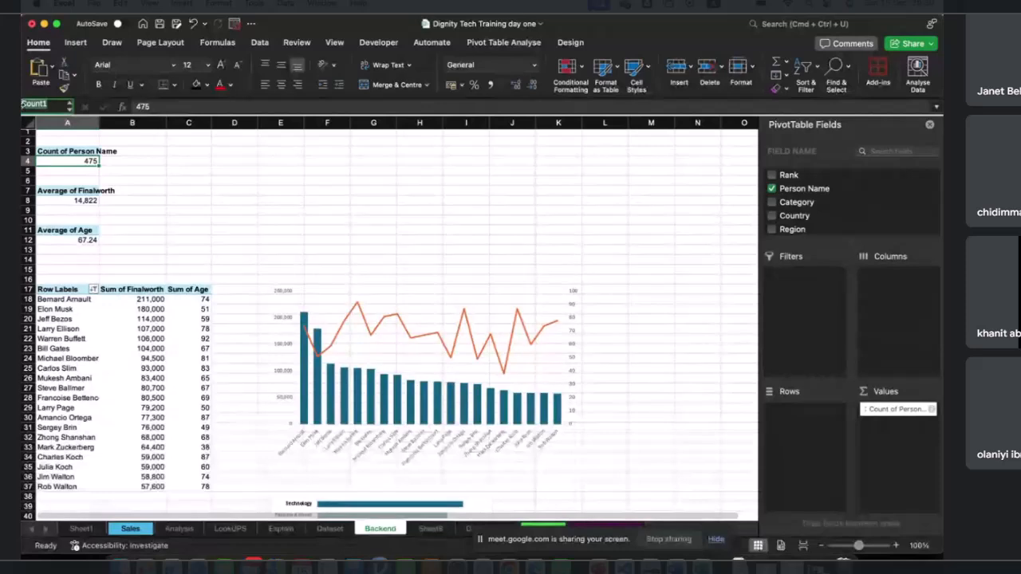
pyautogui.write('A4')
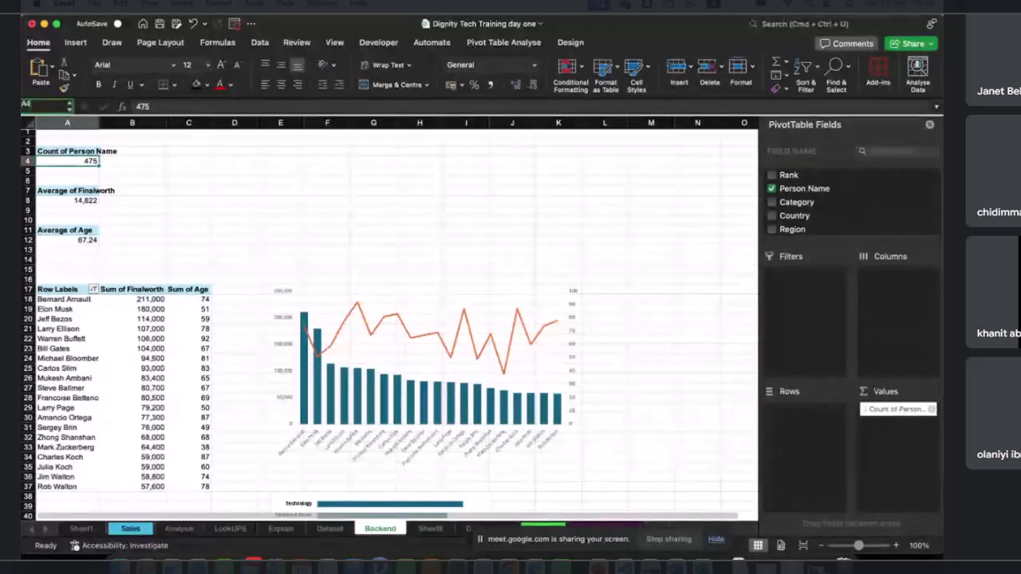
pyautogui.press('Return')
pyautogui.click(78, 177)
pyautogui.click(82, 161)
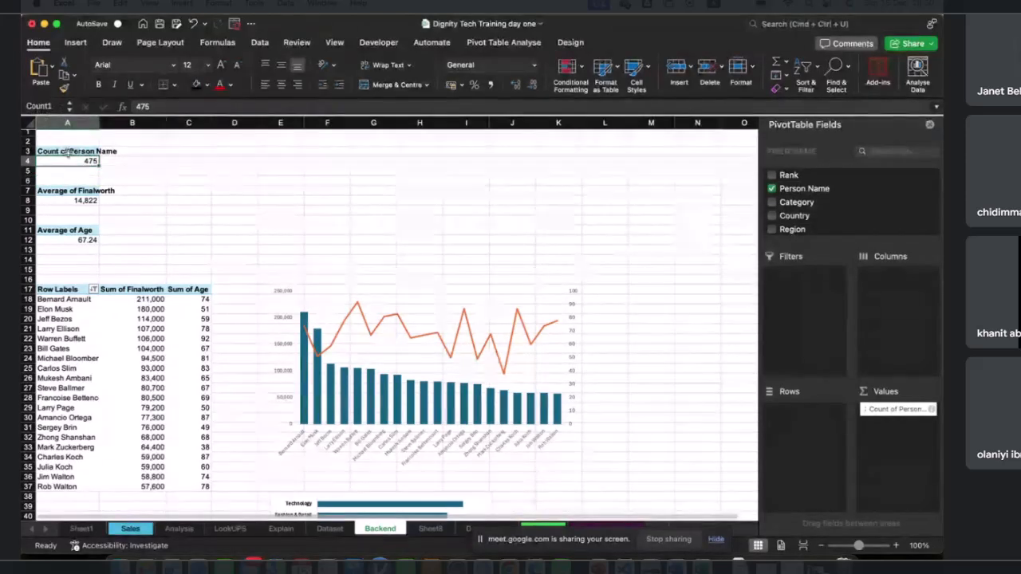
# Step: Review the names assigned to the person count, average final worth and average age cells on the Backend sheet
pyautogui.click(77, 177)
pyautogui.click(76, 163)
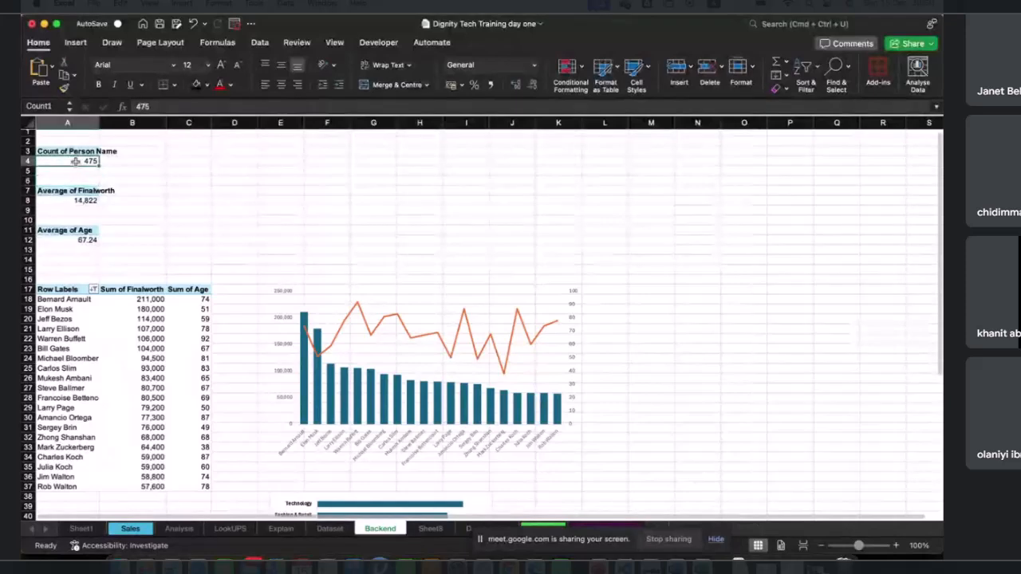
pyautogui.click(52, 107)
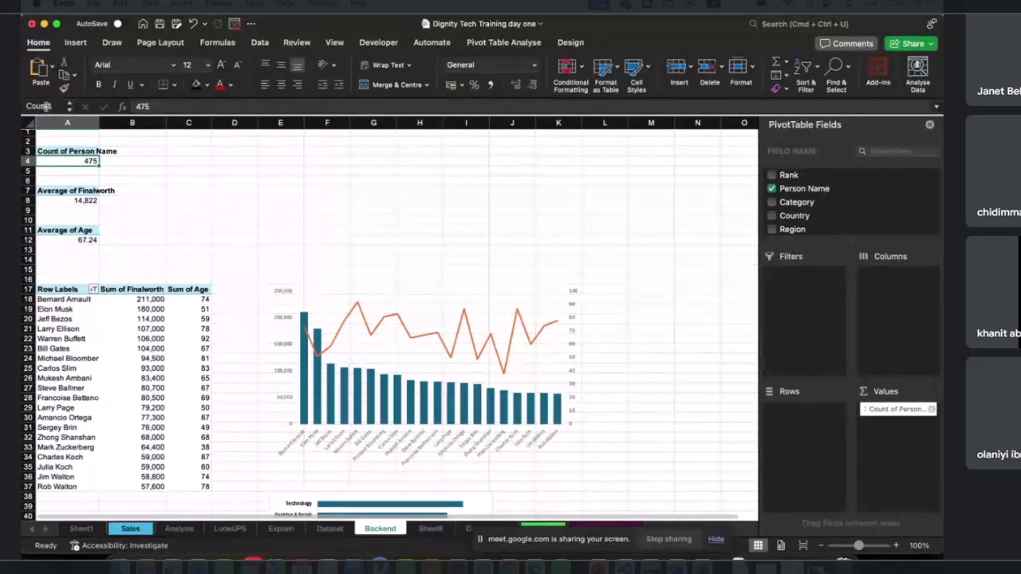
pyautogui.click(92, 201)
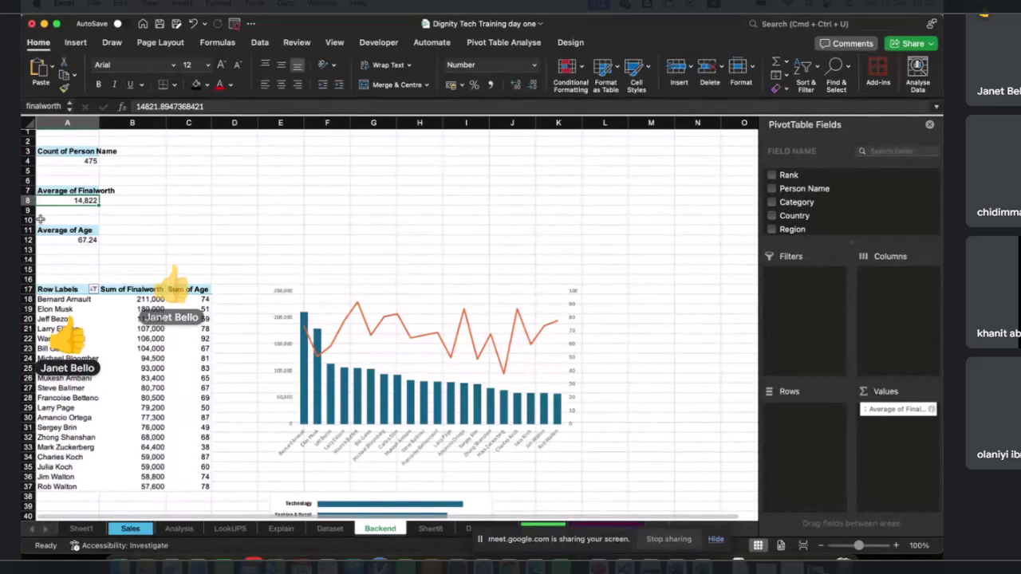
pyautogui.click(48, 105)
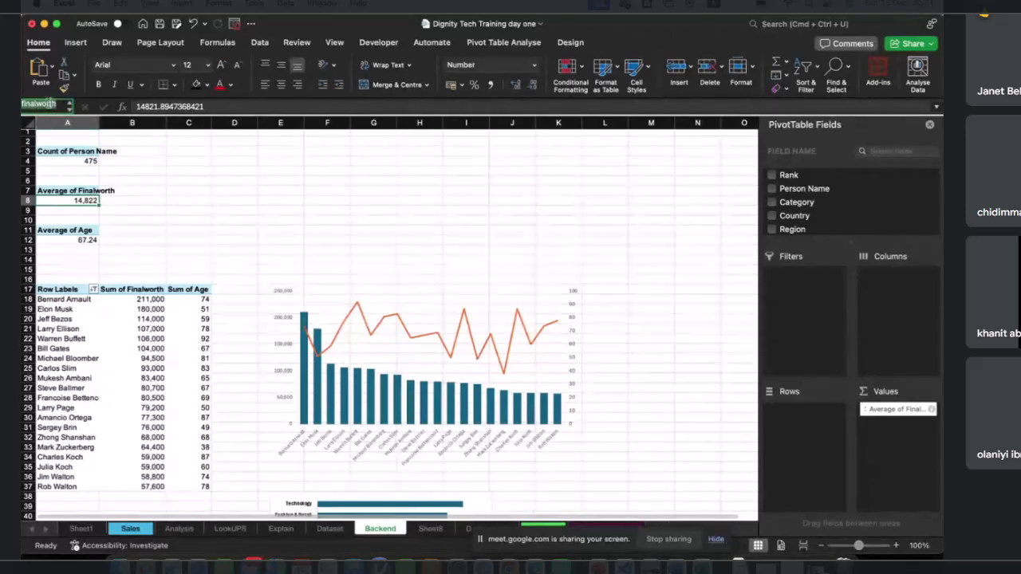
pyautogui.click(78, 239)
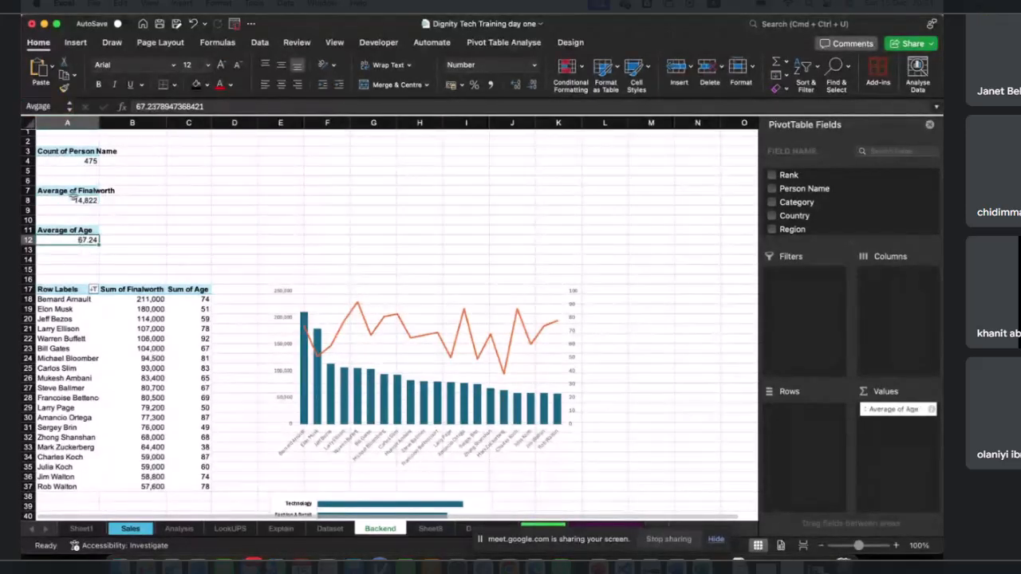
pyautogui.click(180, 220)
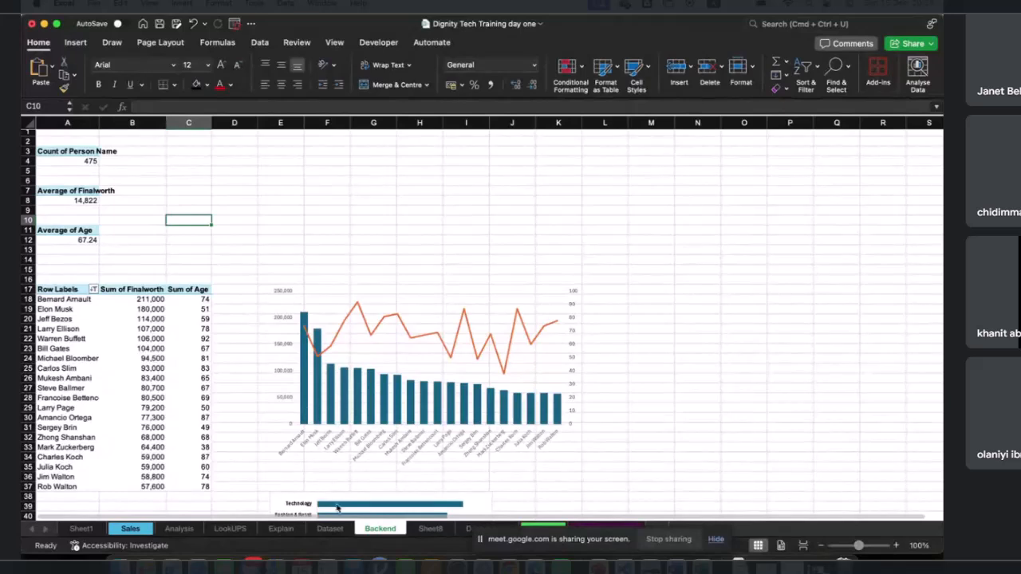
# Step: Compare the dashboard's KPI cards with the Backend sheet's pivot values, including the Count of Person Name table
pyautogui.click(469, 529)
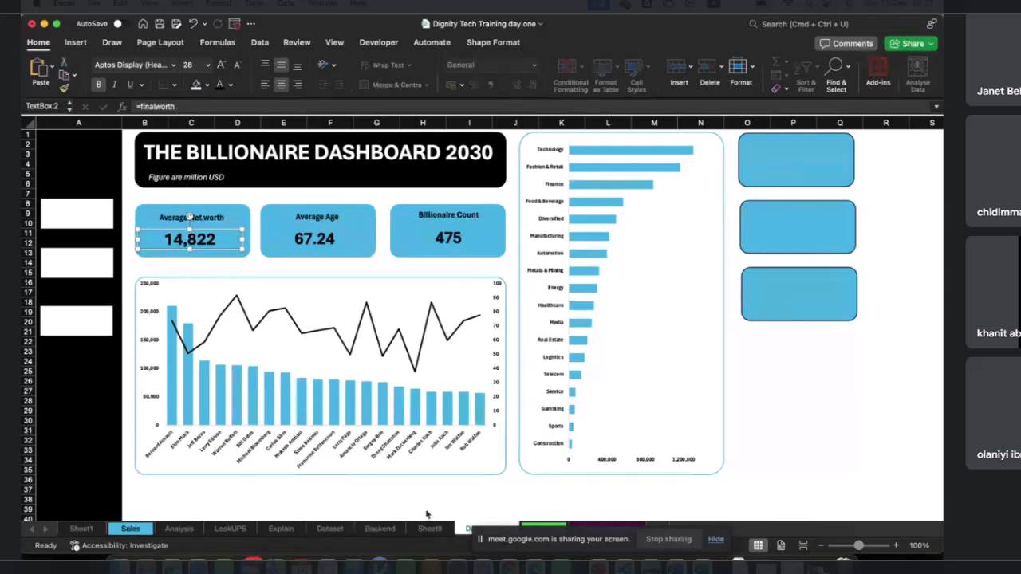
pyautogui.click(380, 529)
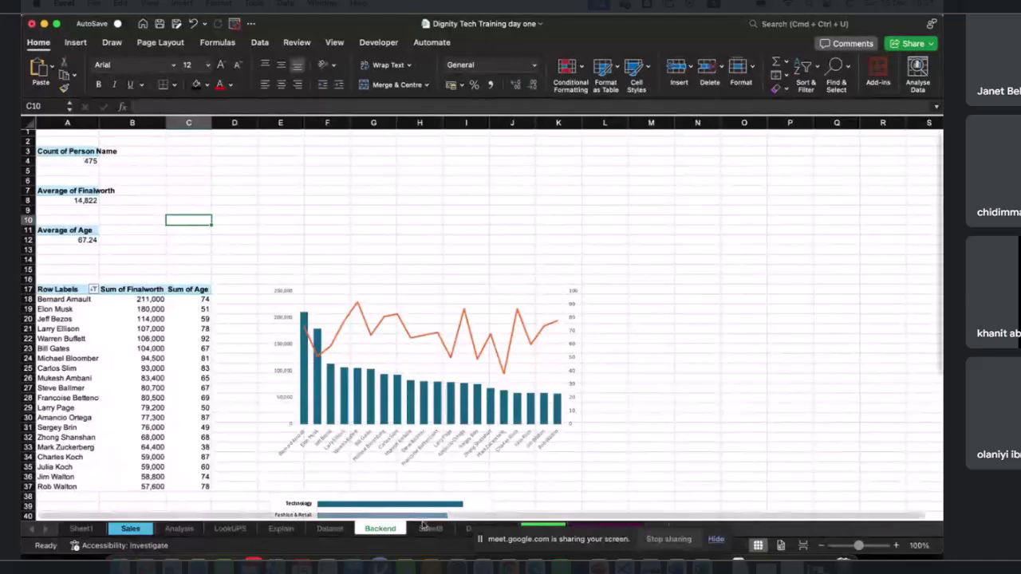
pyautogui.click(468, 529)
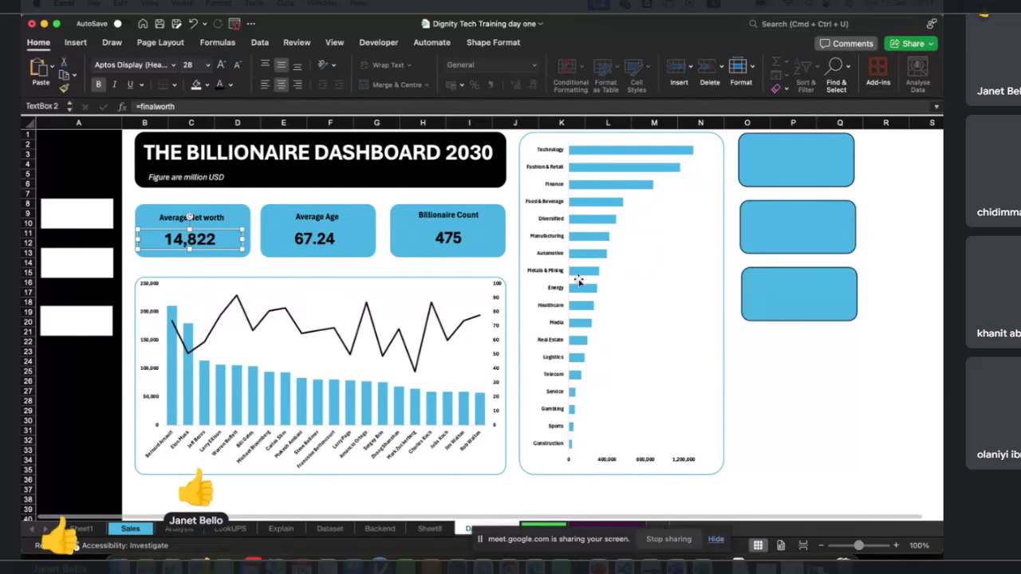
pyautogui.click(380, 528)
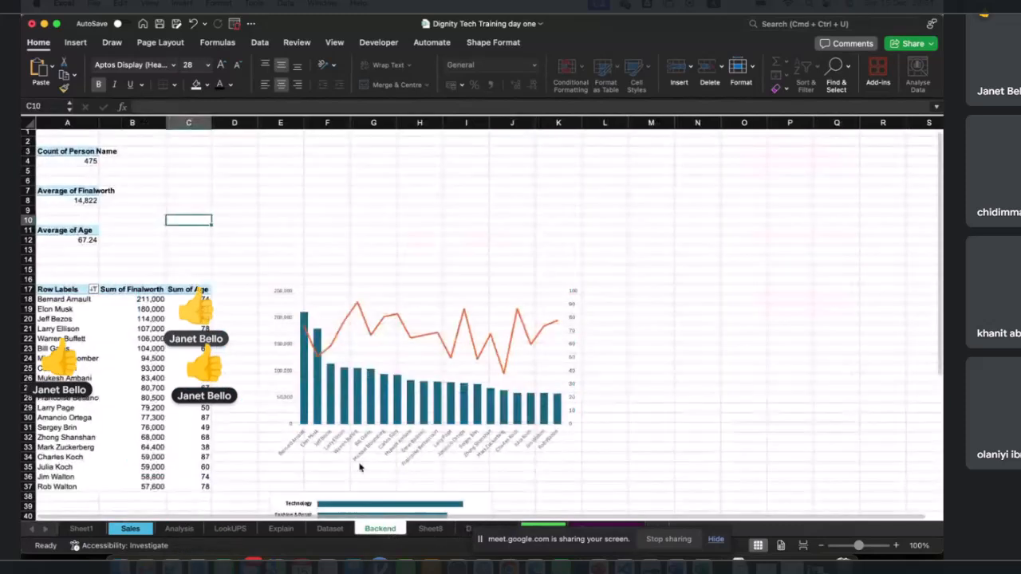
pyautogui.click(85, 159)
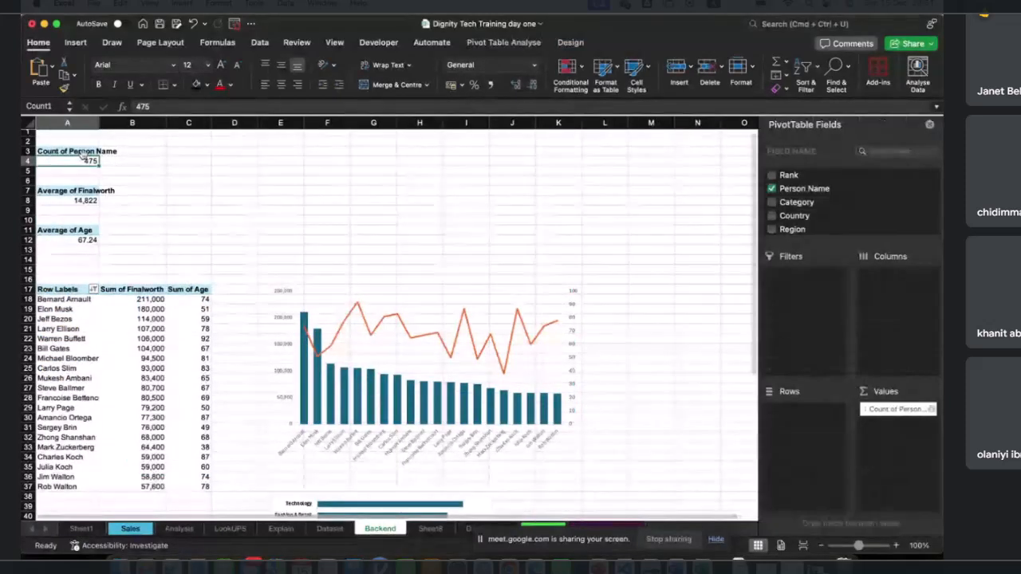
pyautogui.click(84, 153)
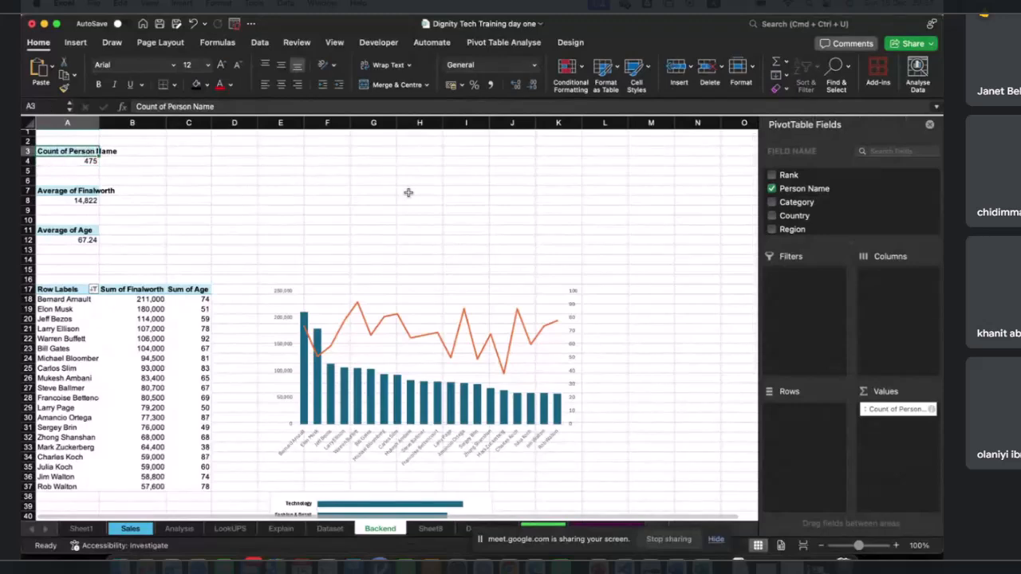
# Step: Look through the source data on Sheet8 and the Dataset sheet, and return to the dashboard sheet
pyautogui.click(431, 529)
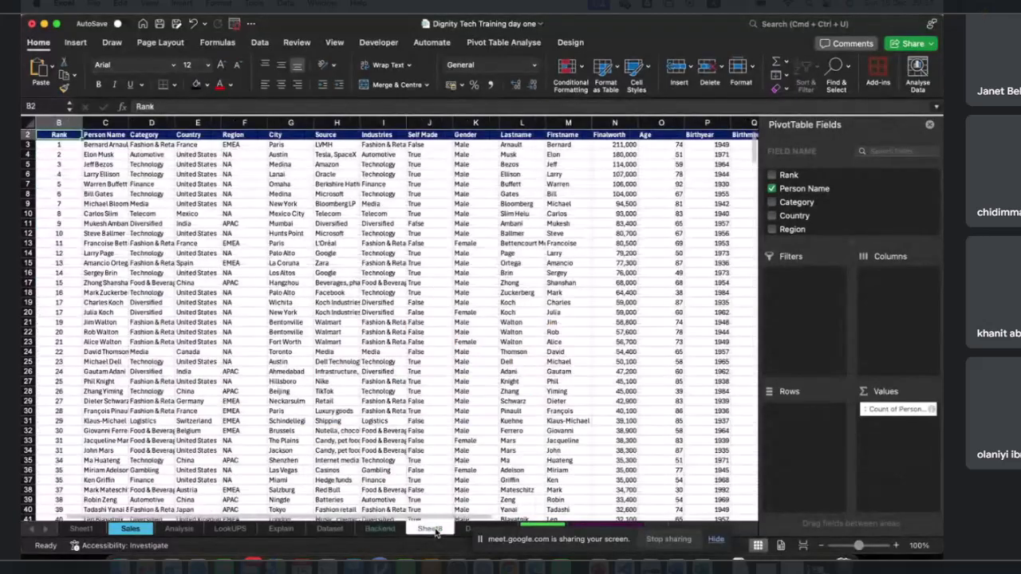
pyautogui.click(335, 530)
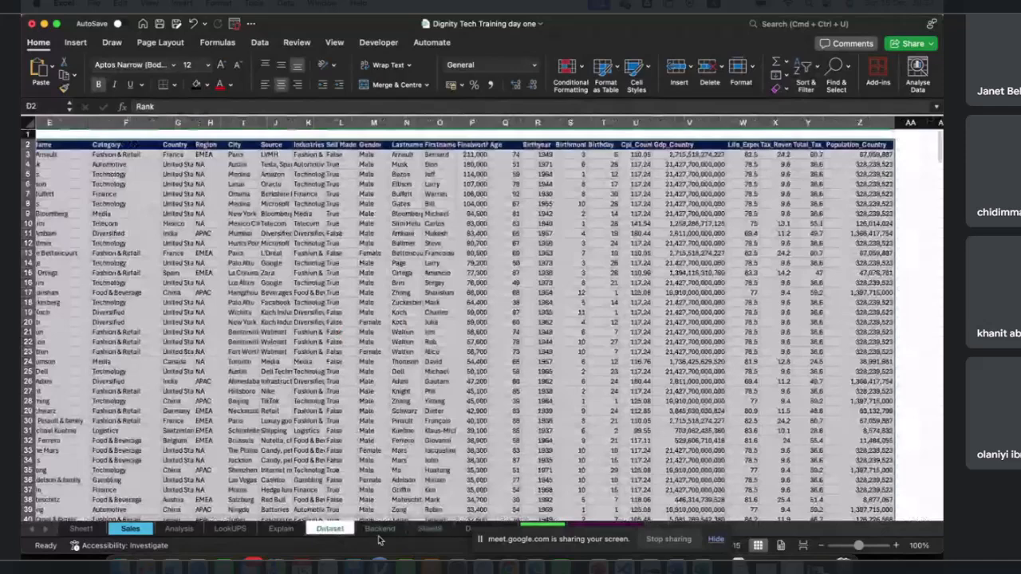
pyautogui.click(469, 529)
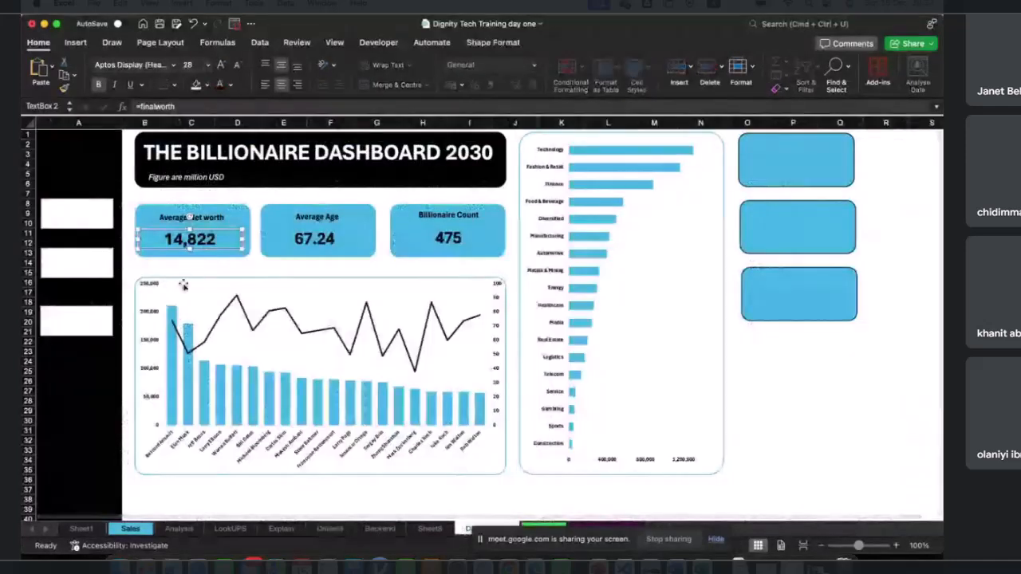
# Step: Label the three white text boxes in the dashboard's black sidebar Dashboard, Dataset and Analysis, from top to bottom
pyautogui.click(79, 213)
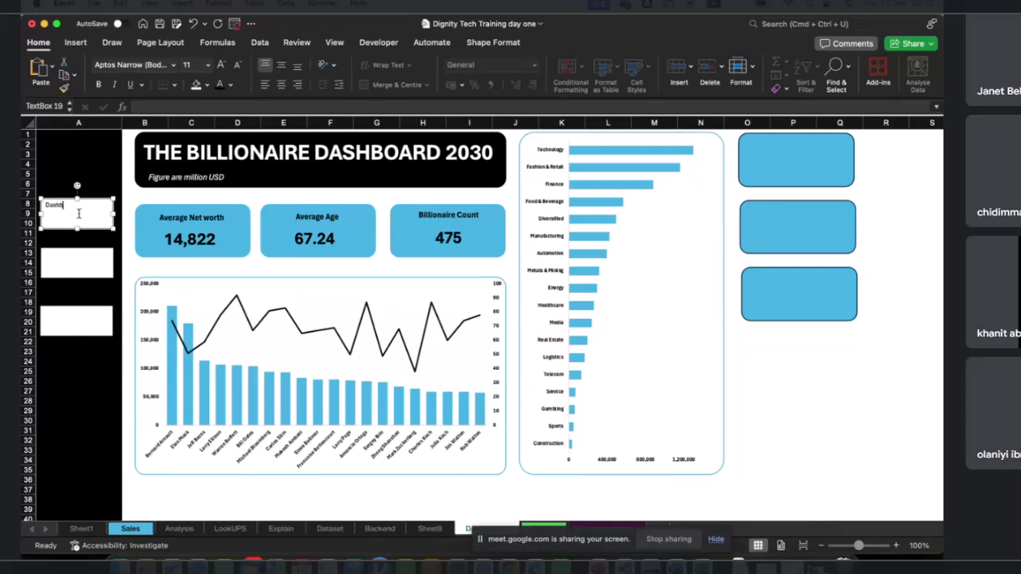
pyautogui.click(66, 254)
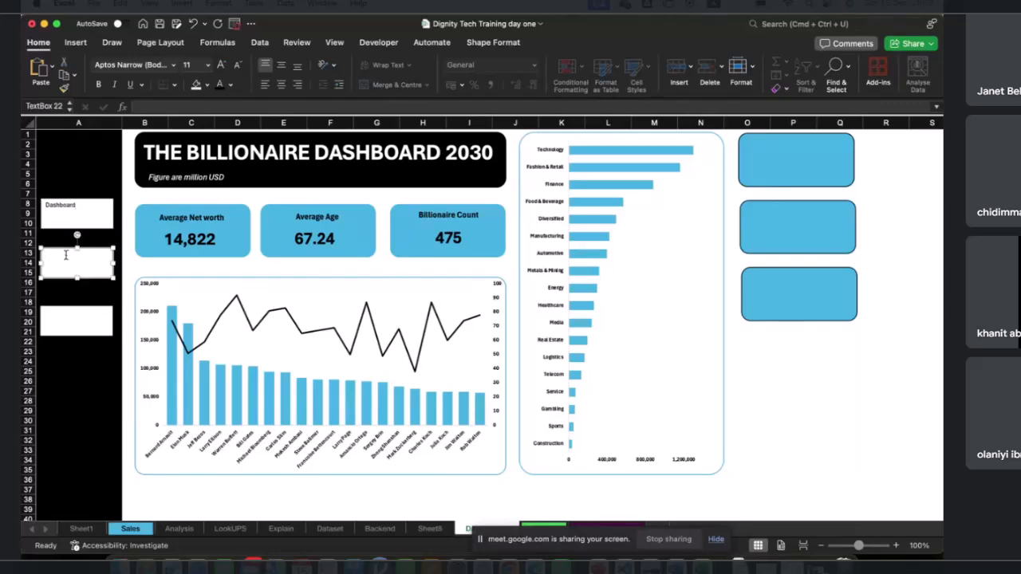
pyautogui.click(61, 323)
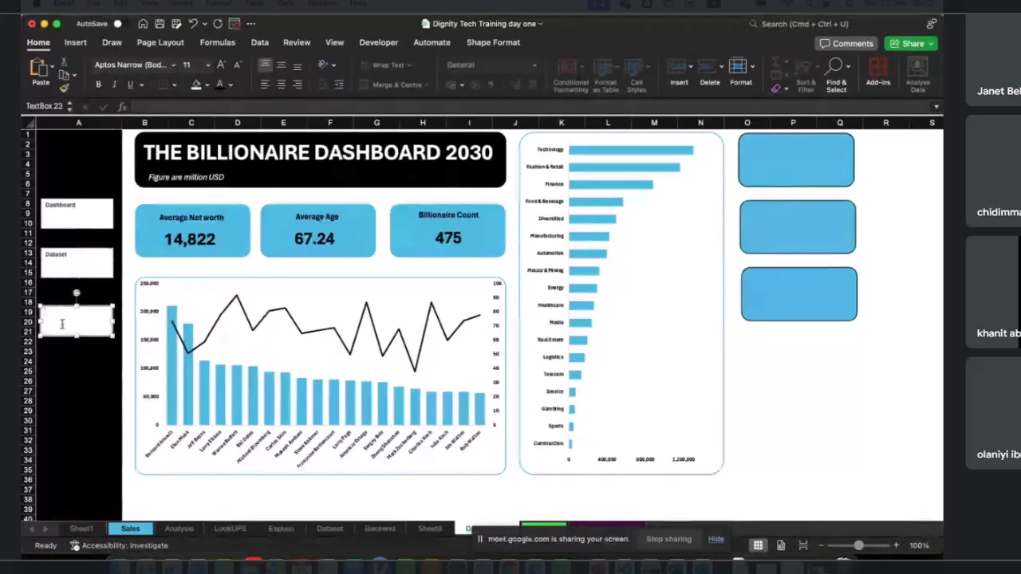
pyautogui.write('Analysis')
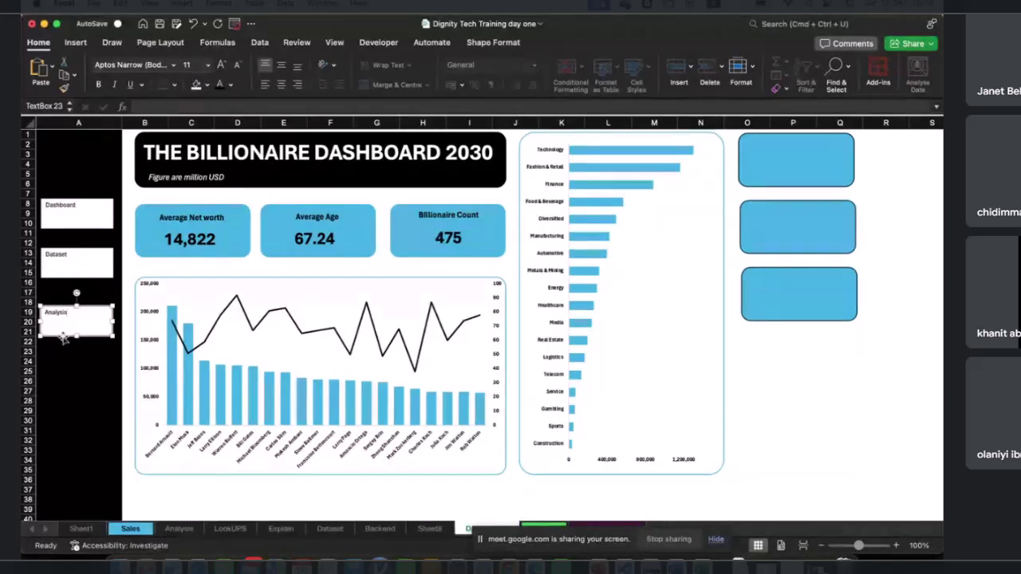
# Step: Duplicate the Analysis text box, place the copy below it in the sidebar, and change its label to Contact
pyautogui.press('super+d')
pyautogui.moveTo(62, 336); pyautogui.dragTo(49, 369)
pyautogui.write('Contact')
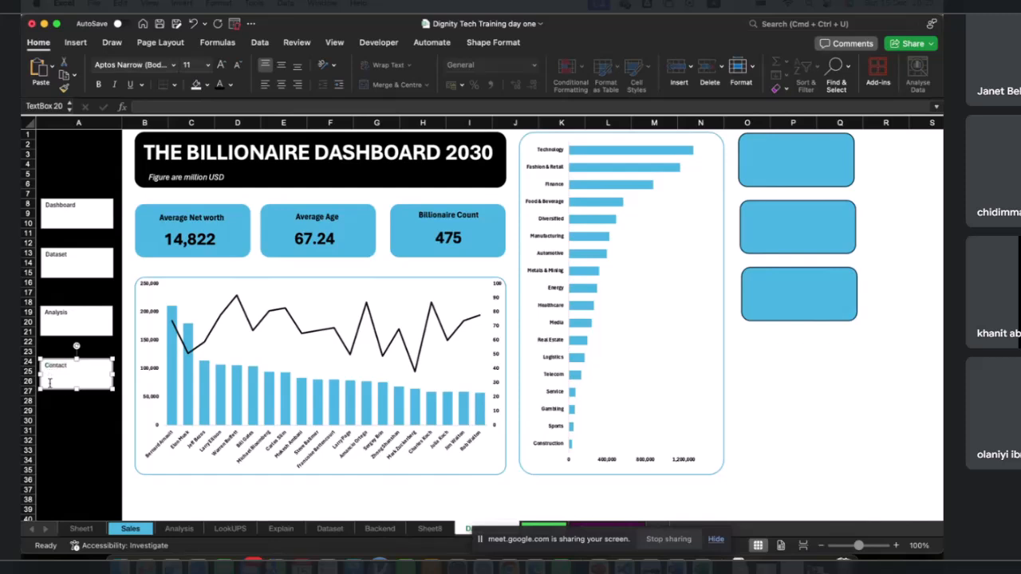
# Step: Format the sidebar's Dashboard label as bold text with font size 20
pyautogui.click(83, 210)
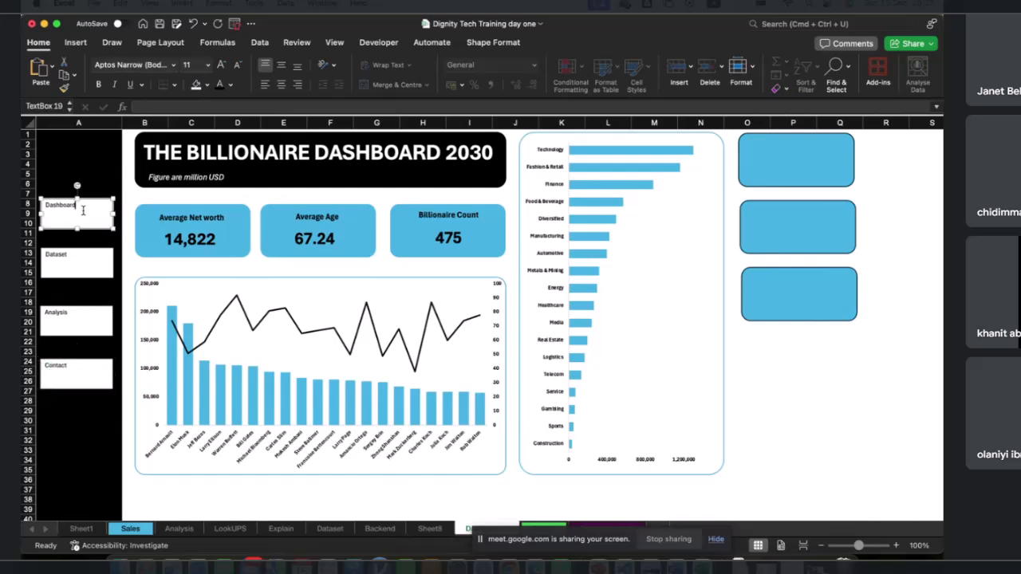
pyautogui.doubleClick(82, 210)
pyautogui.click(208, 65)
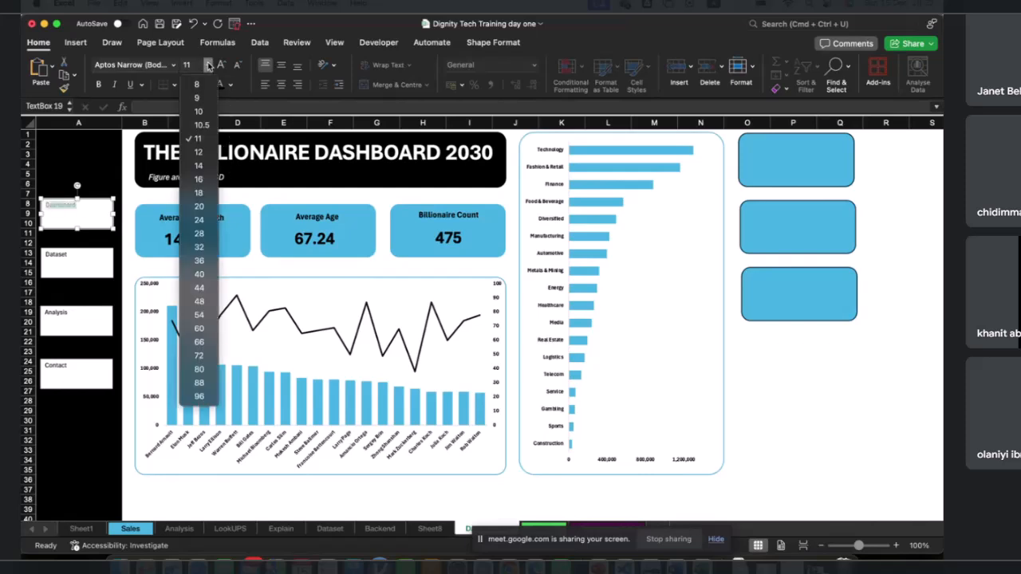
pyautogui.click(199, 206)
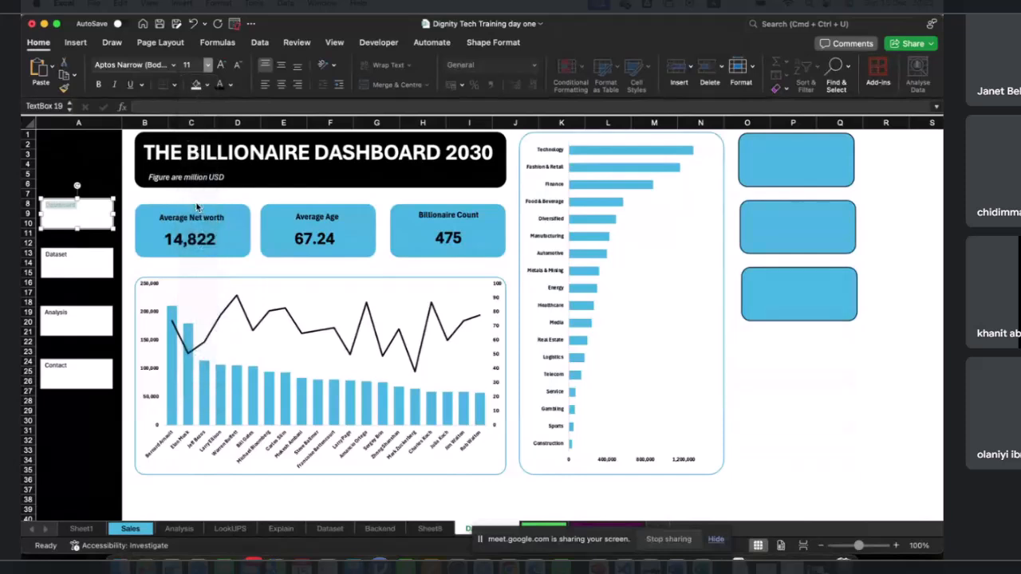
pyautogui.click(98, 84)
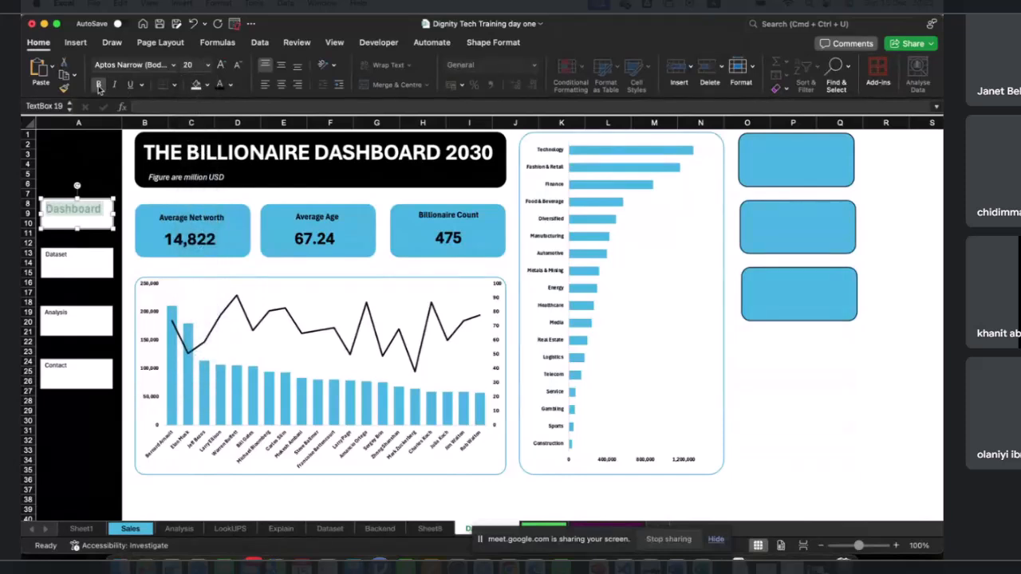
pyautogui.doubleClick(64, 256)
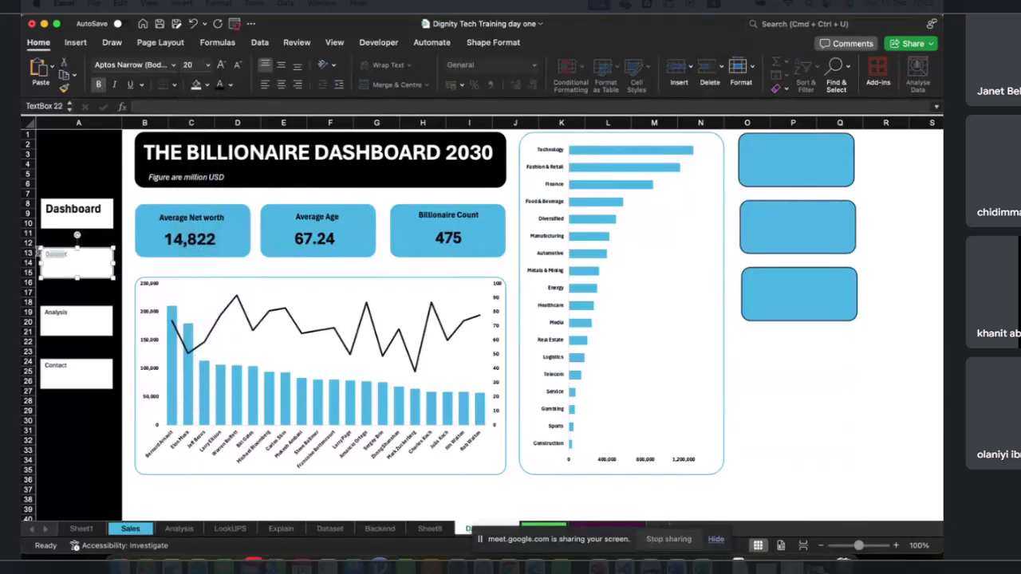
pyautogui.click(97, 280)
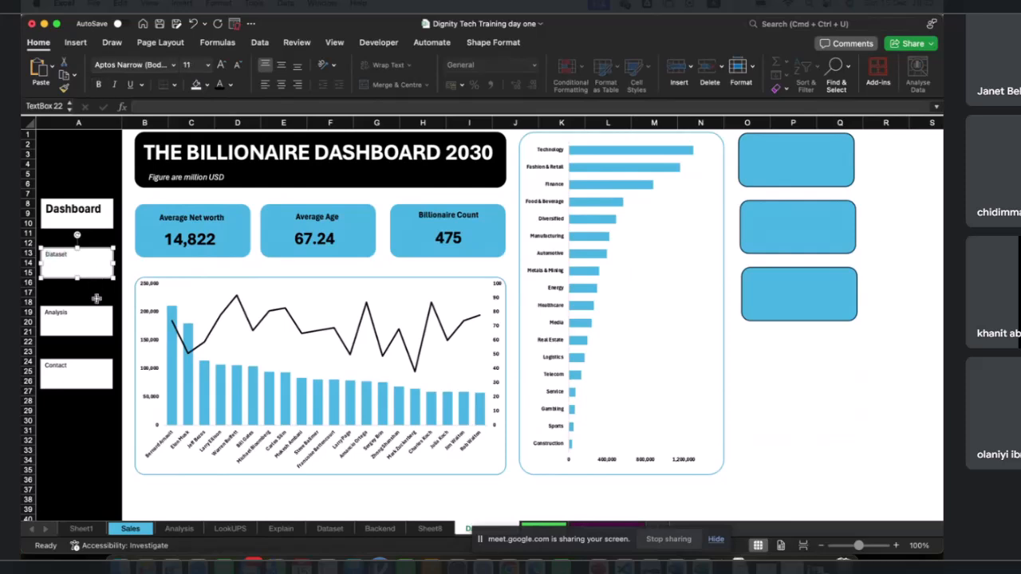
pyautogui.click(95, 308)
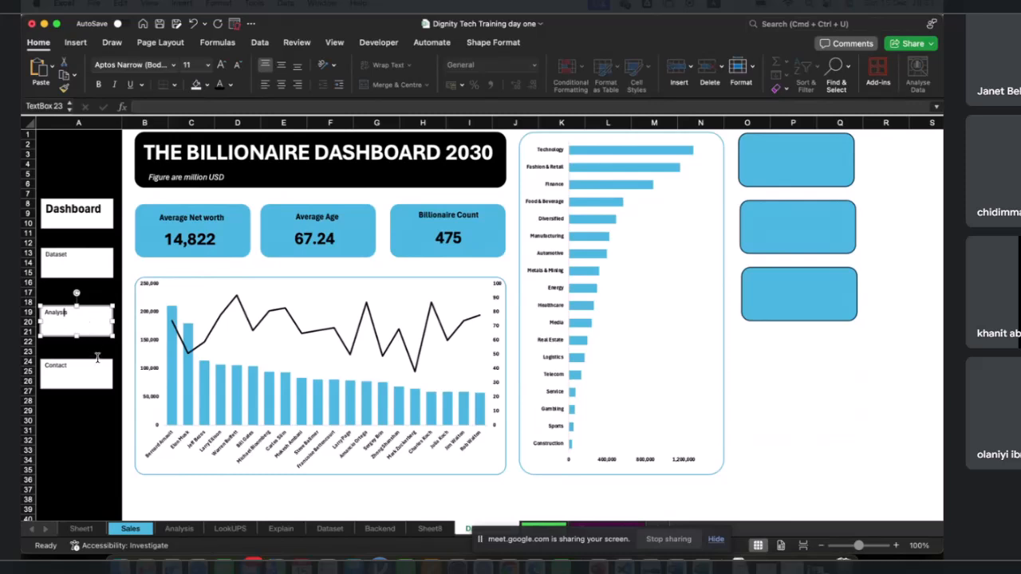
pyautogui.click(98, 358)
pyautogui.rightClick(98, 360)
pyautogui.click(101, 339)
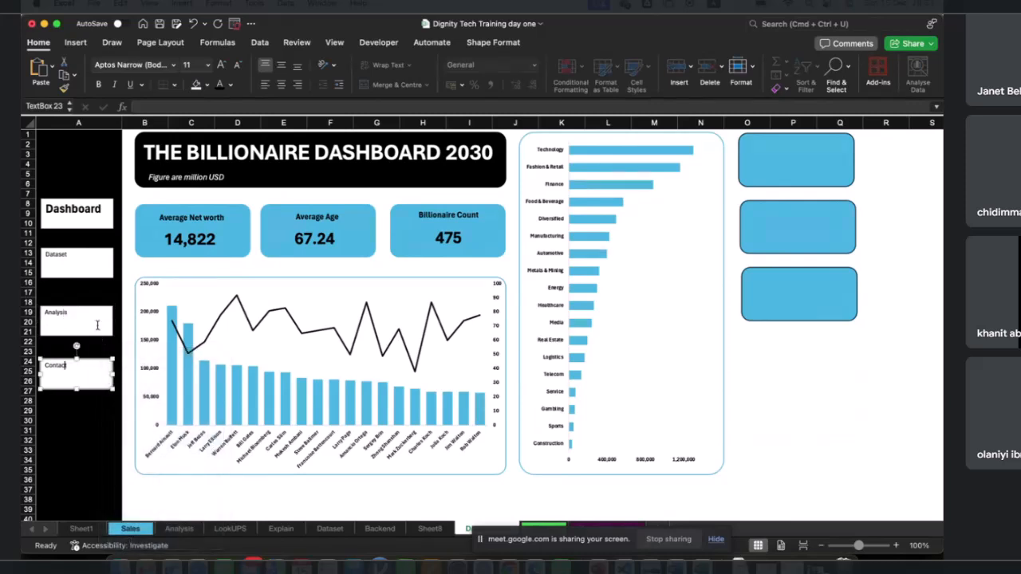
pyautogui.click(98, 327)
pyautogui.click(95, 357)
pyautogui.rightClick(95, 343)
pyautogui.click(101, 341)
pyautogui.click(100, 335)
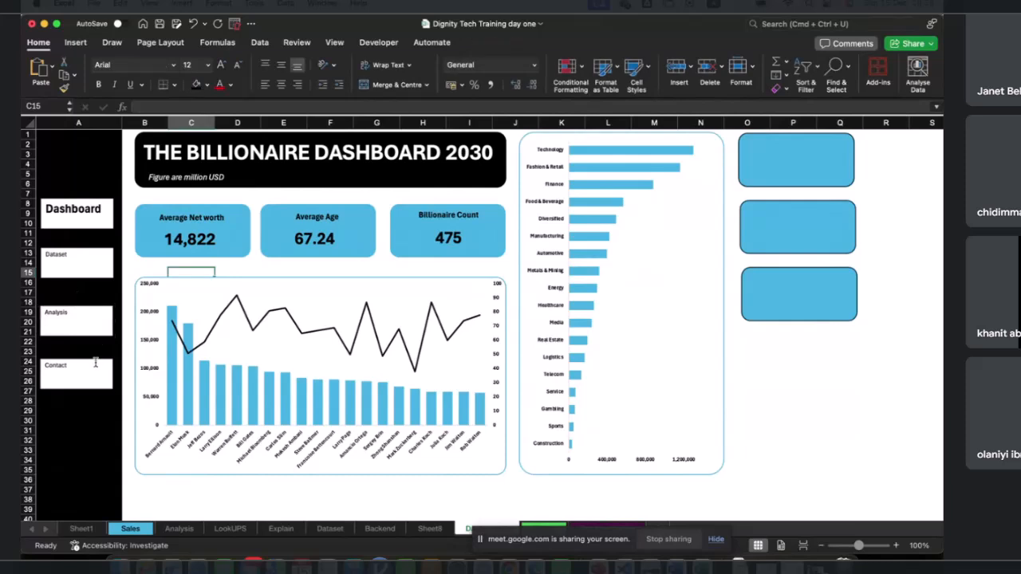
# Step: Format the Contact, Analysis and Dataset labels together as bold text with font size 20
pyautogui.click(96, 360)
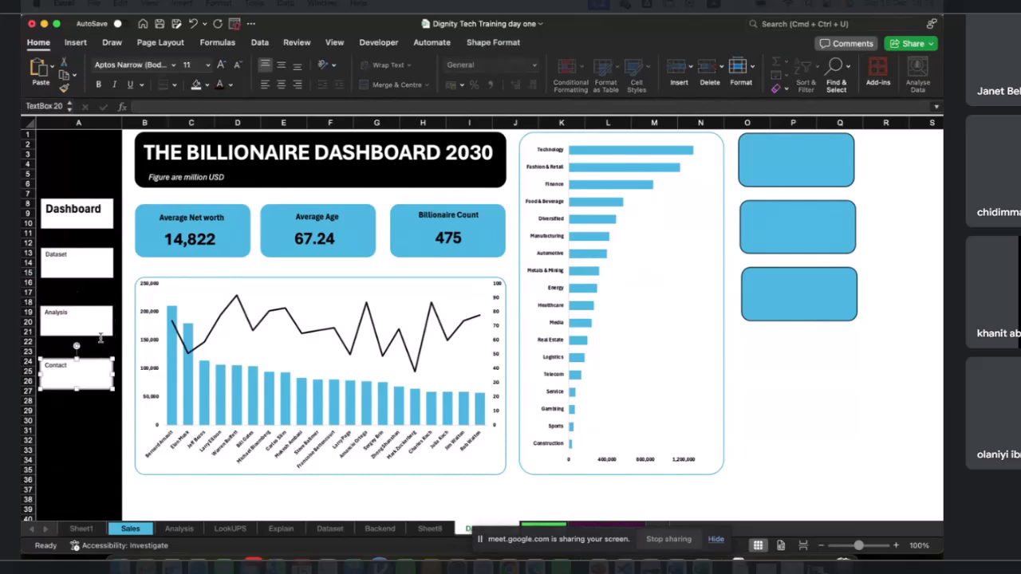
pyautogui.keyDown('shift'); pyautogui.click(99, 331); pyautogui.keyUp('shift')
pyautogui.keyDown('shift'); pyautogui.click(102, 272); pyautogui.keyUp('shift')
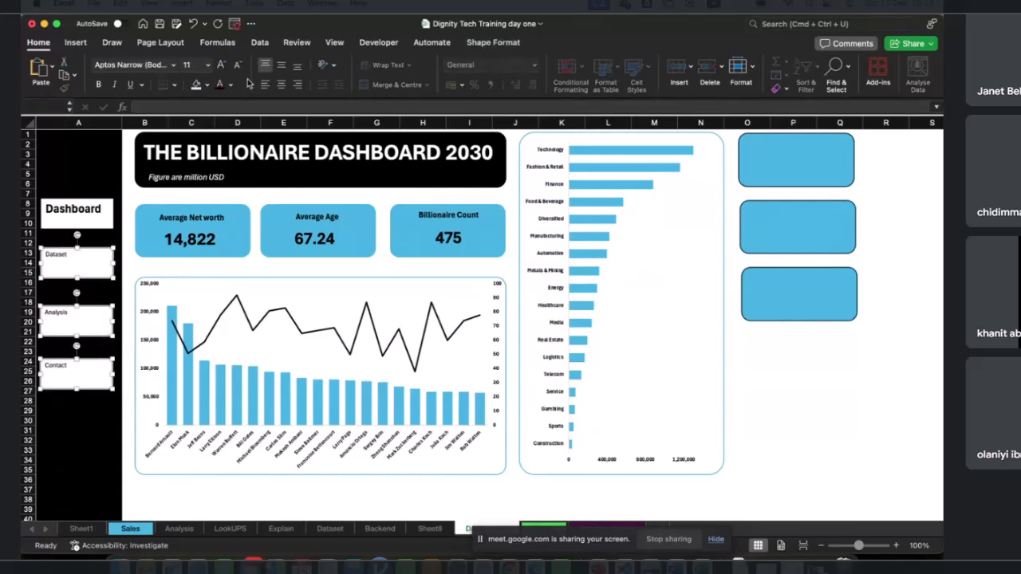
pyautogui.click(208, 64)
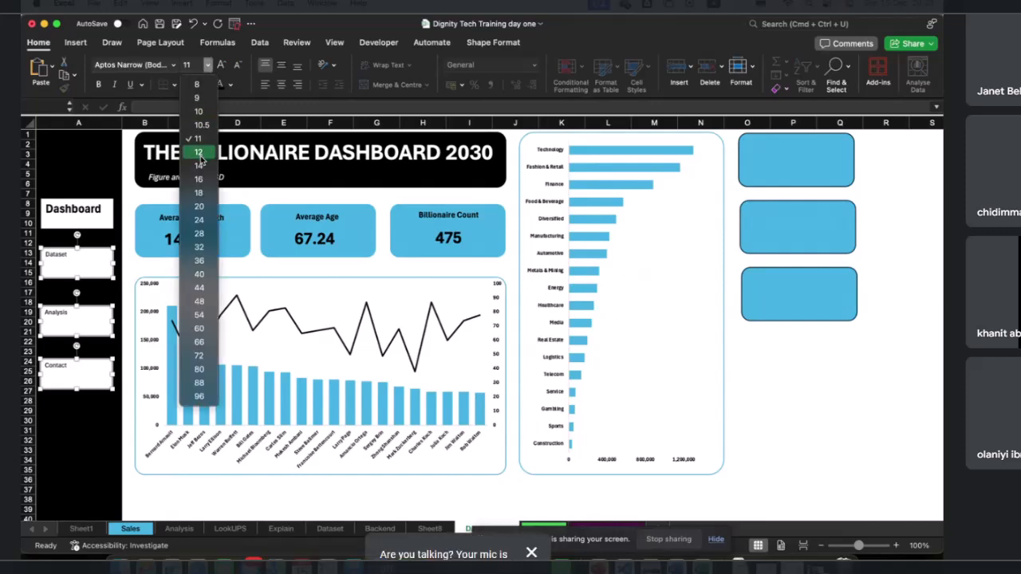
pyautogui.click(198, 209)
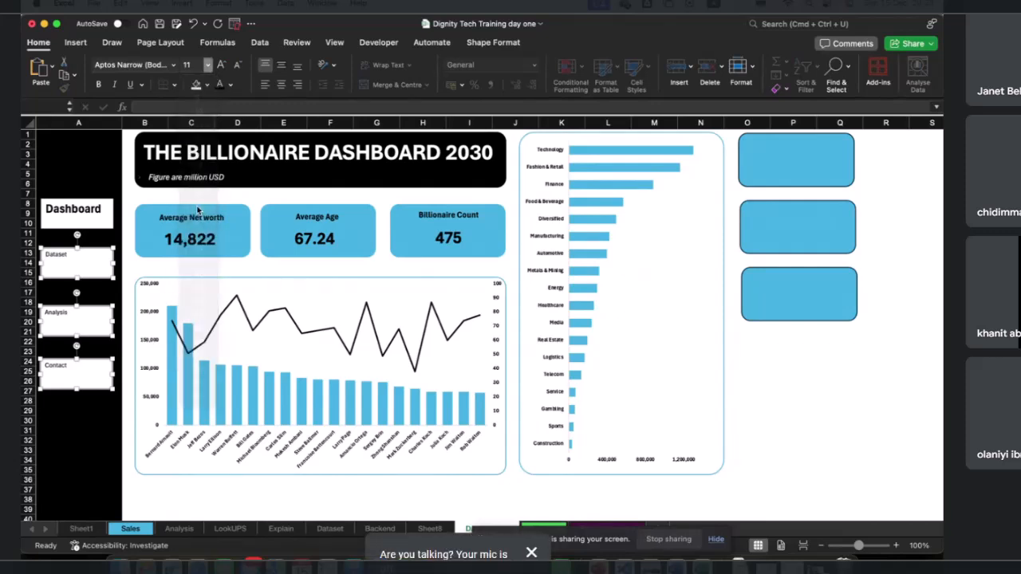
pyautogui.click(99, 88)
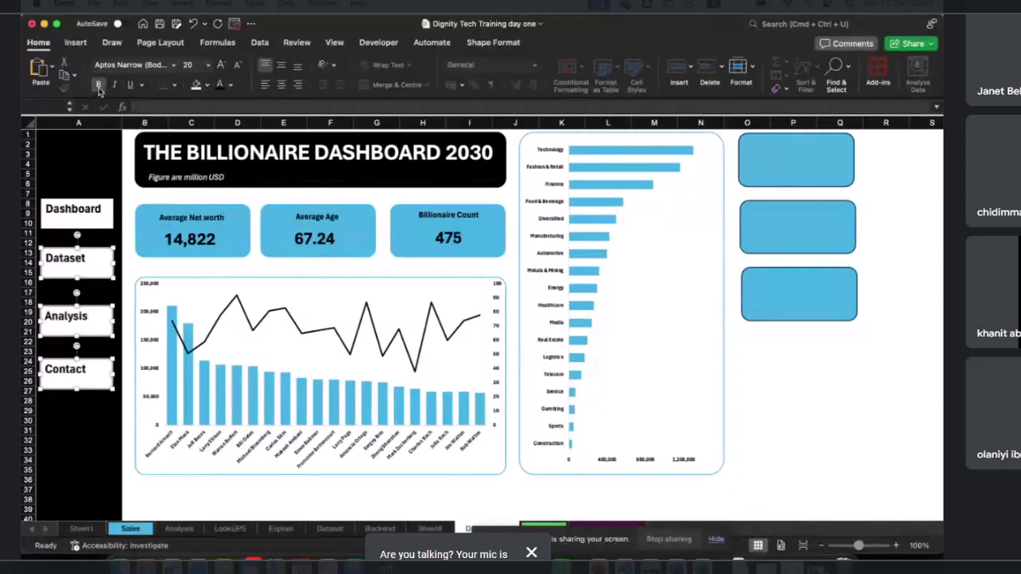
# Step: Centre the labels of all four sidebar boxes horizontally and vertically within their boxes
pyautogui.click(281, 84)
pyautogui.click(281, 65)
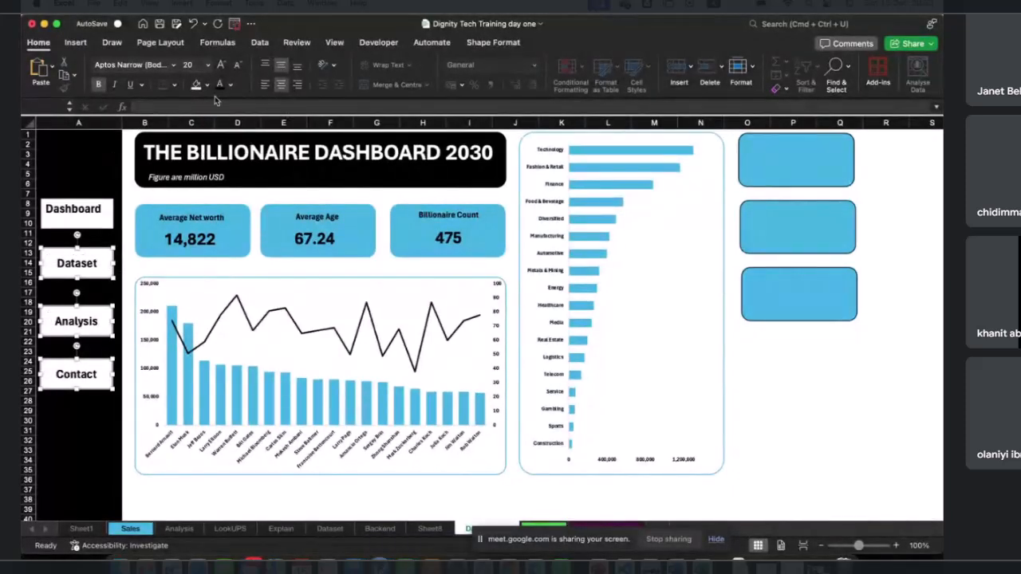
pyautogui.click(111, 209)
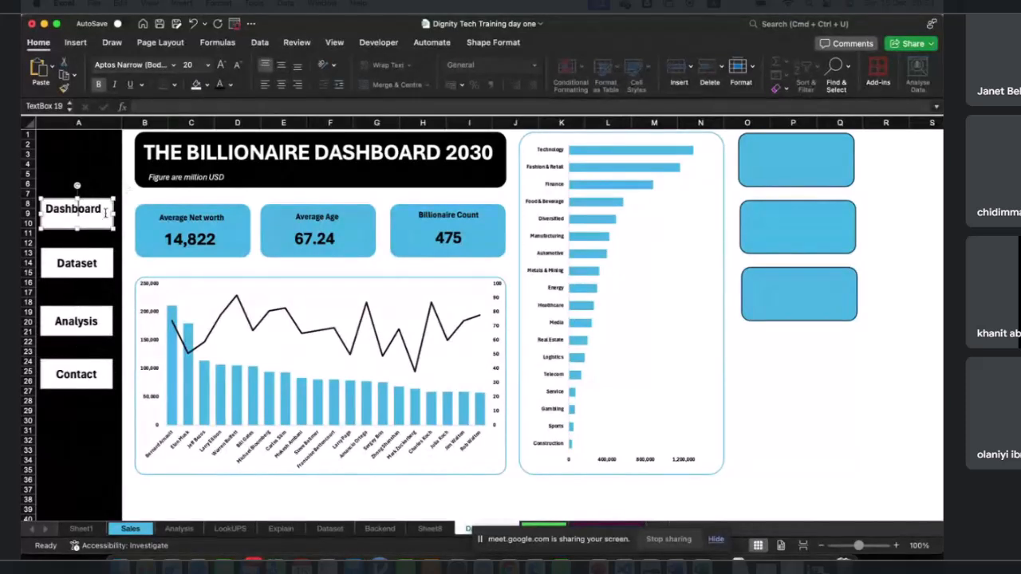
pyautogui.click(281, 67)
pyautogui.click(280, 83)
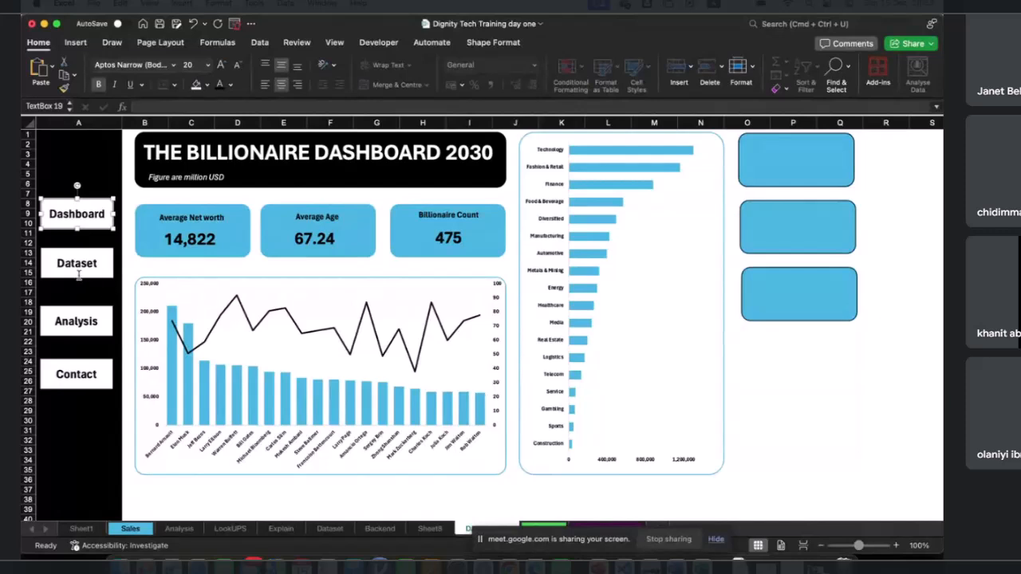
pyautogui.click(100, 226)
pyautogui.click(86, 240)
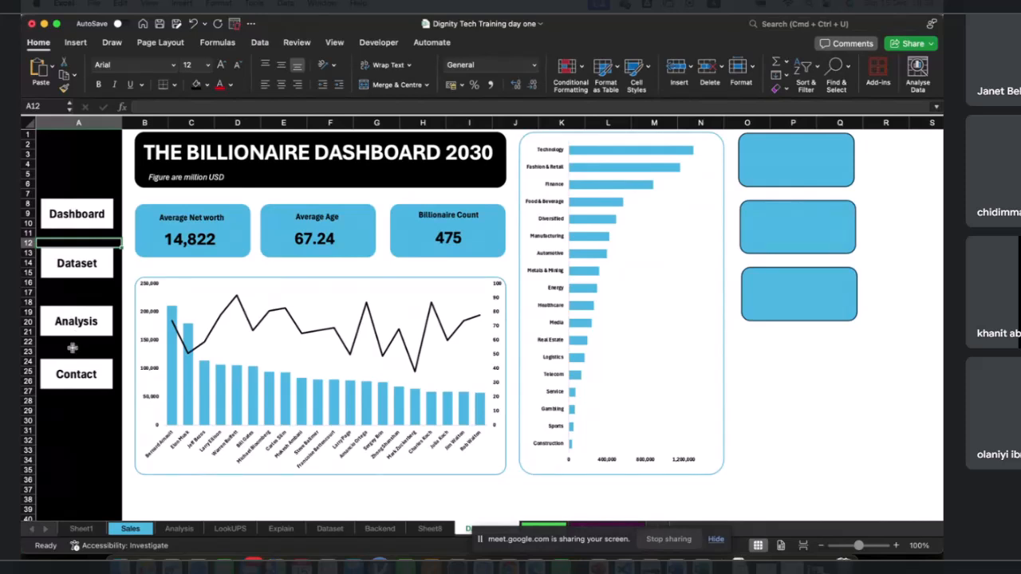
# Step: Select the Dashboard, Dataset, Analysis and Contact boxes together and distribute them vertically and horizontally
pyautogui.click(106, 225)
pyautogui.click(106, 226)
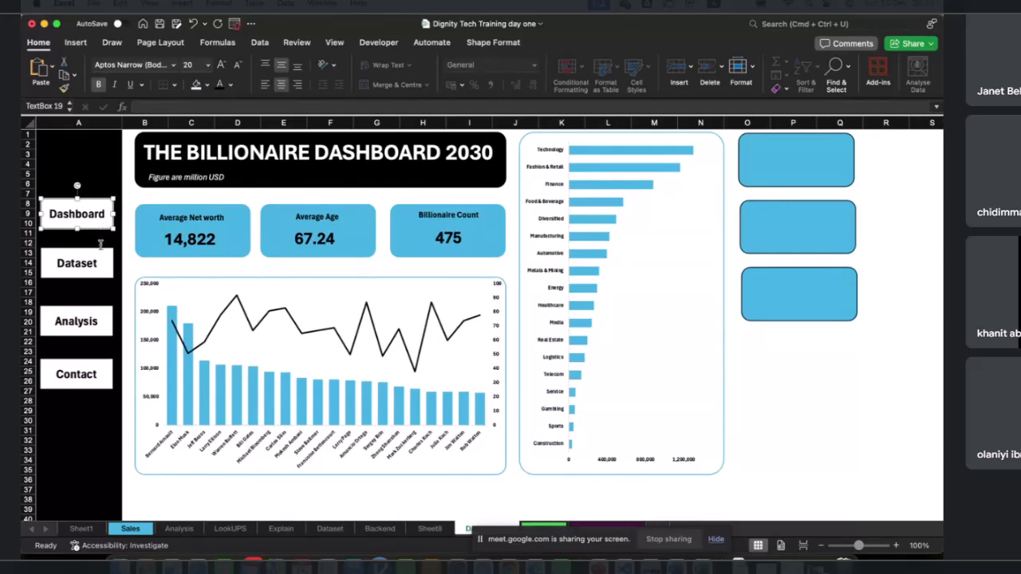
pyautogui.keyDown('shift'); pyautogui.click(100, 251); pyautogui.keyUp('shift')
pyautogui.keyDown('shift'); pyautogui.click(98, 309); pyautogui.keyUp('shift')
pyautogui.keyDown('shift'); pyautogui.click(97, 363); pyautogui.keyUp('shift')
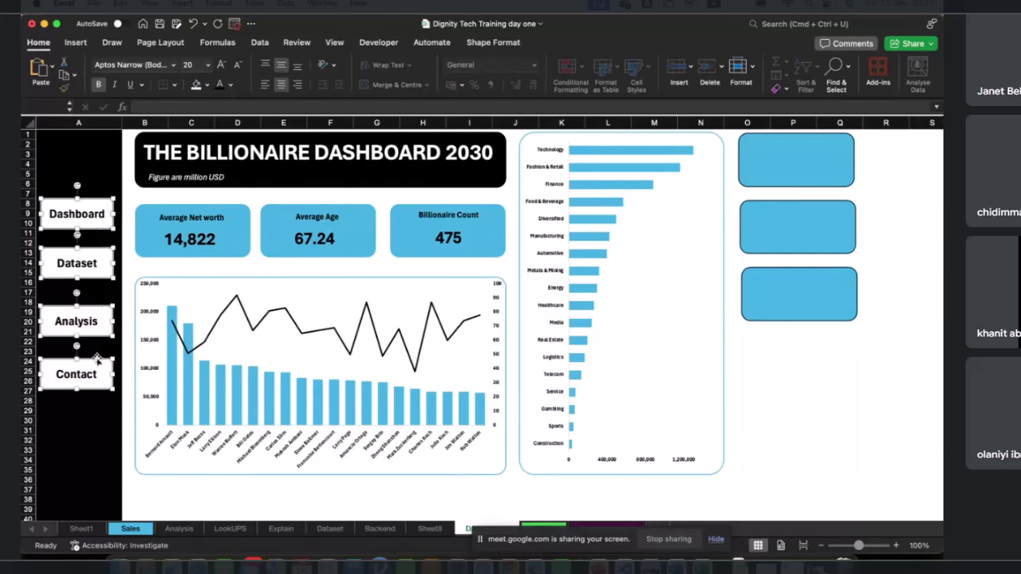
pyautogui.click(504, 43)
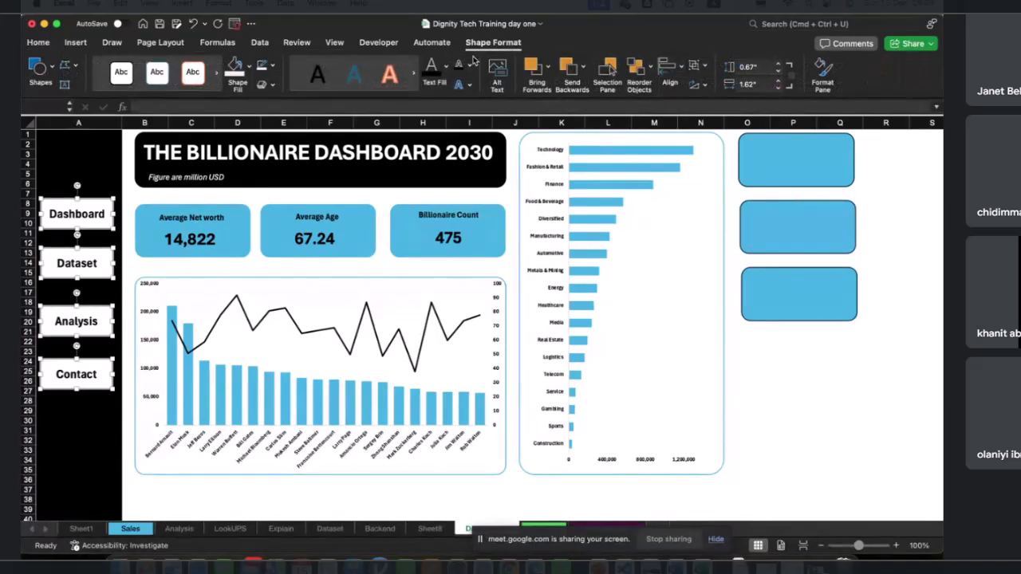
pyautogui.click(677, 74)
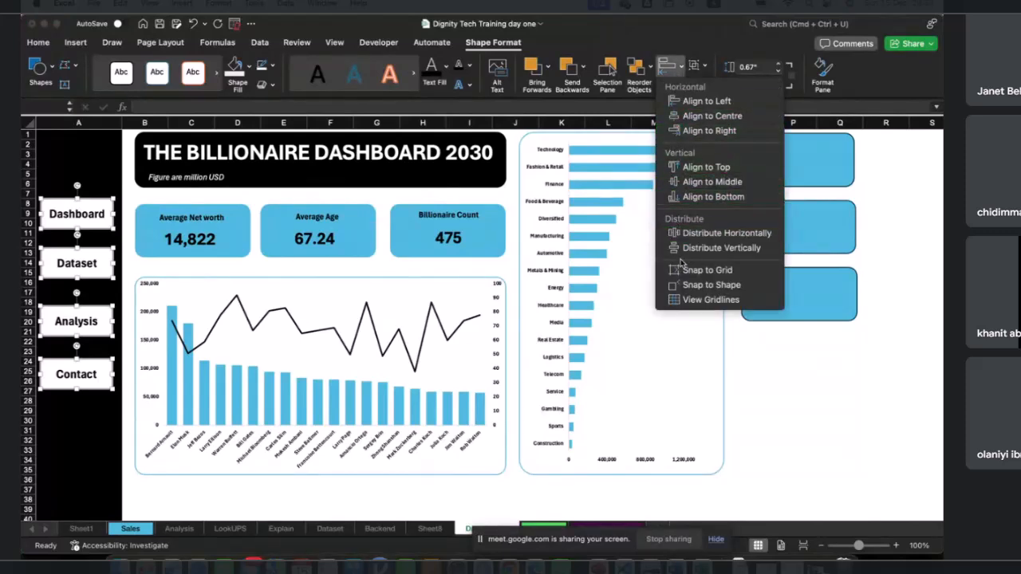
pyautogui.click(727, 254)
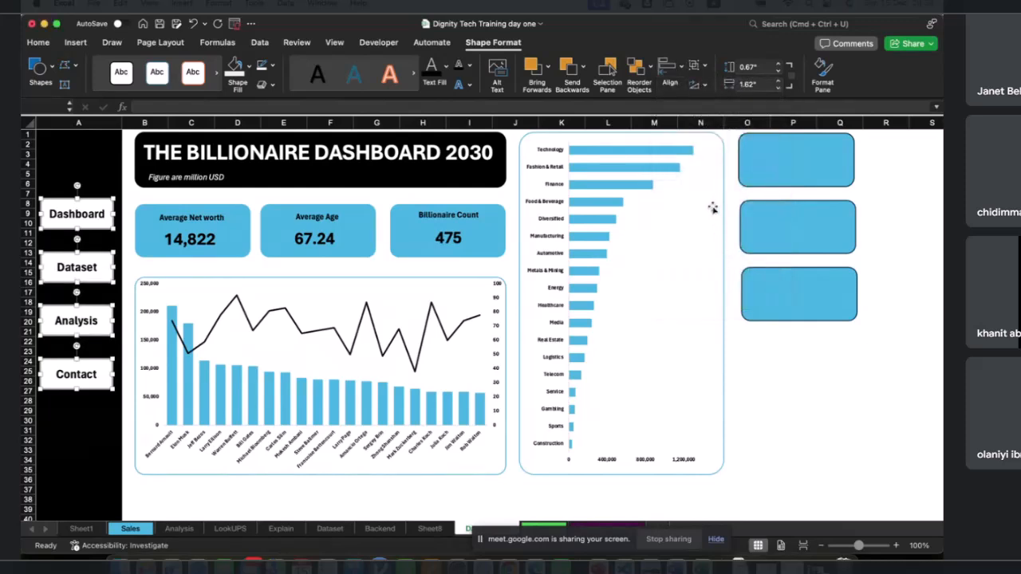
pyautogui.click(682, 70)
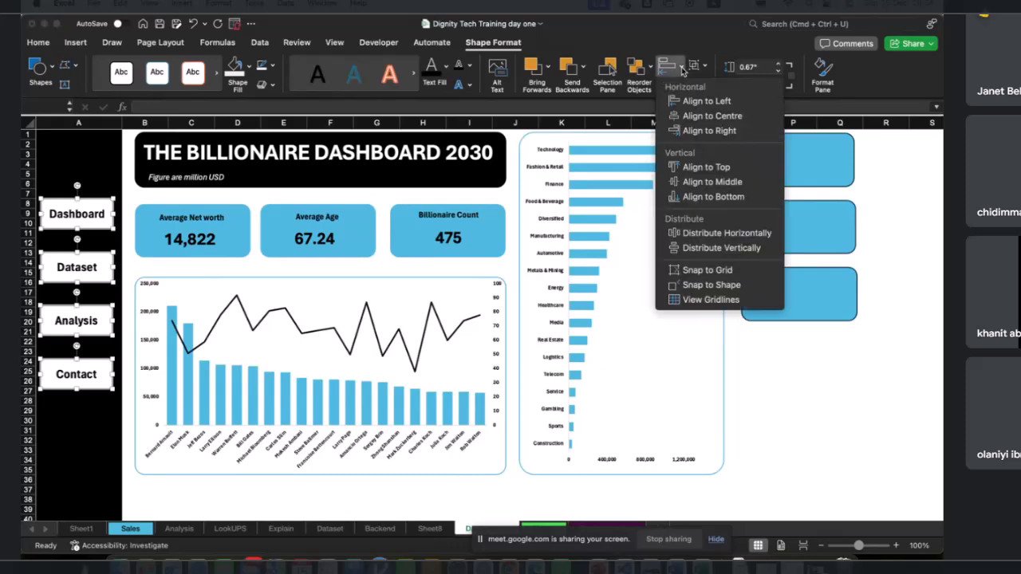
pyautogui.click(691, 233)
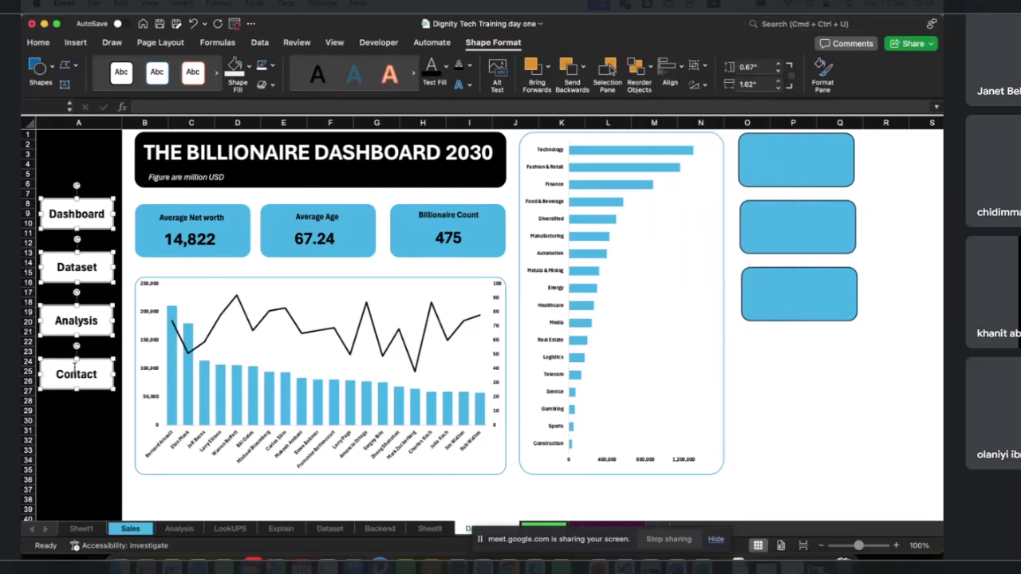
# Step: Give the four sidebar boxes the KPI cards' light blue fill and a blue outline
pyautogui.click(250, 69)
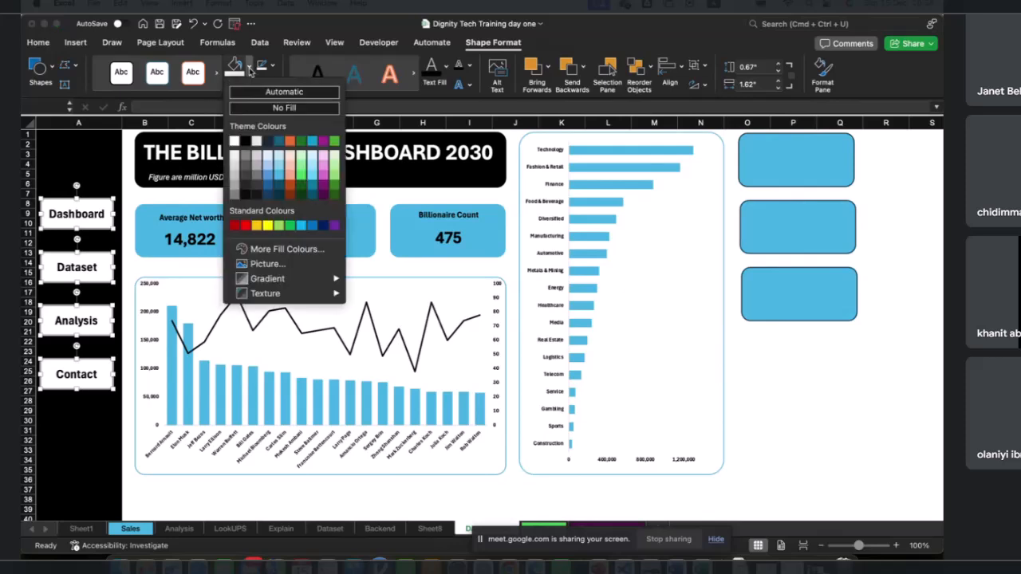
pyautogui.click(282, 181)
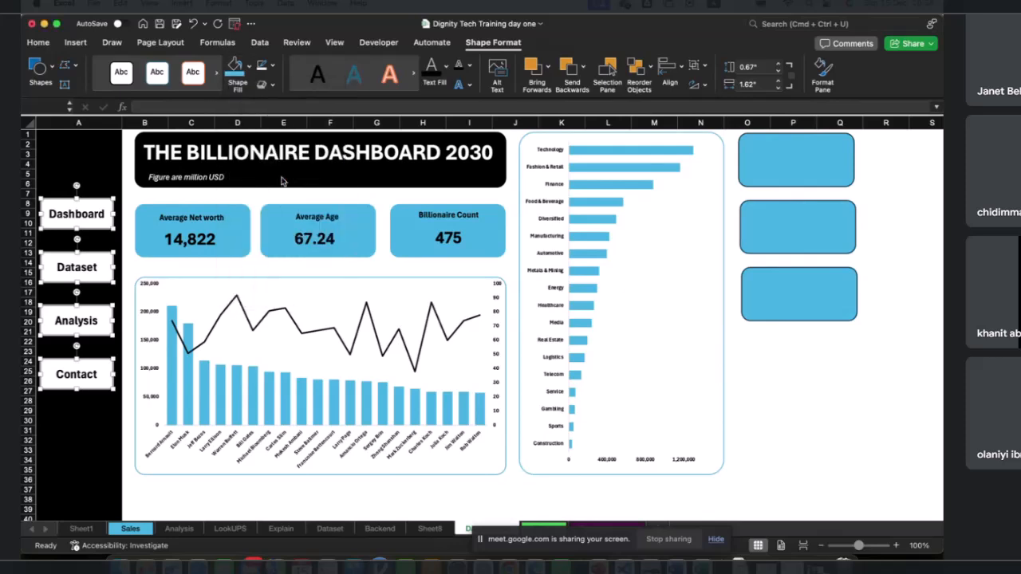
pyautogui.click(272, 65)
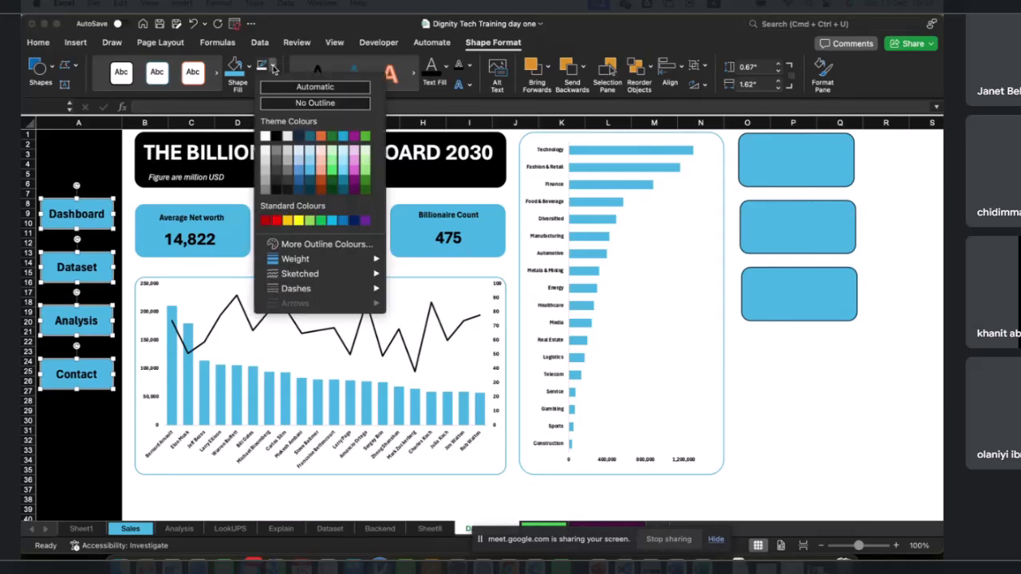
pyautogui.click(304, 177)
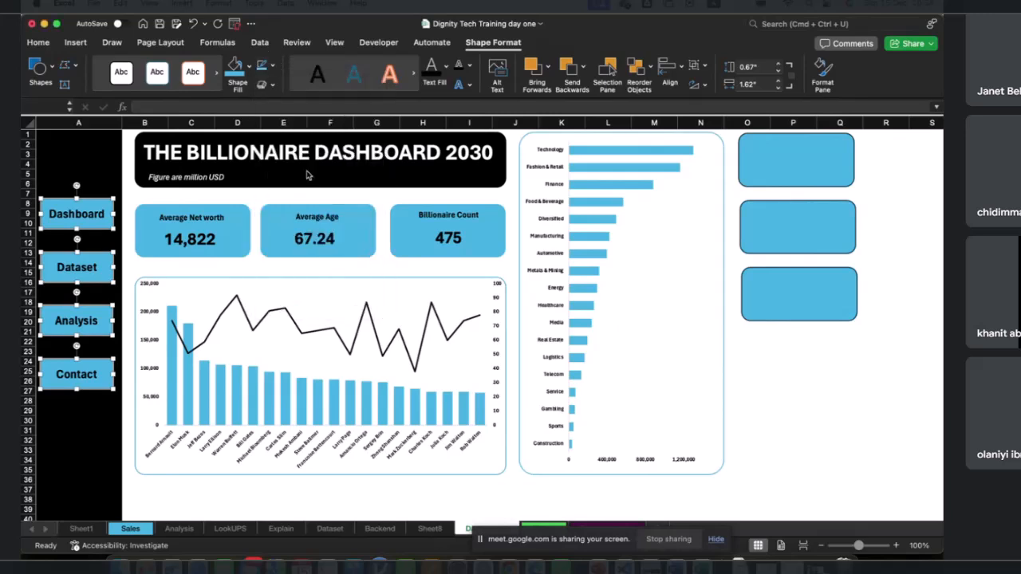
pyautogui.click(74, 418)
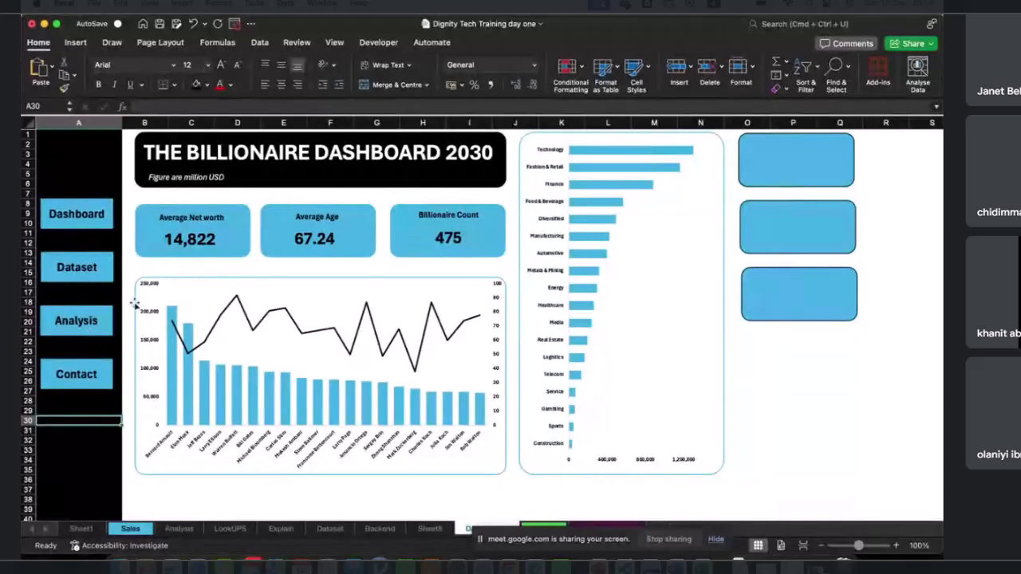
# Step: Try a light blue fill on the dashboard title's text box and reset it to No Fill
pyautogui.click(238, 165)
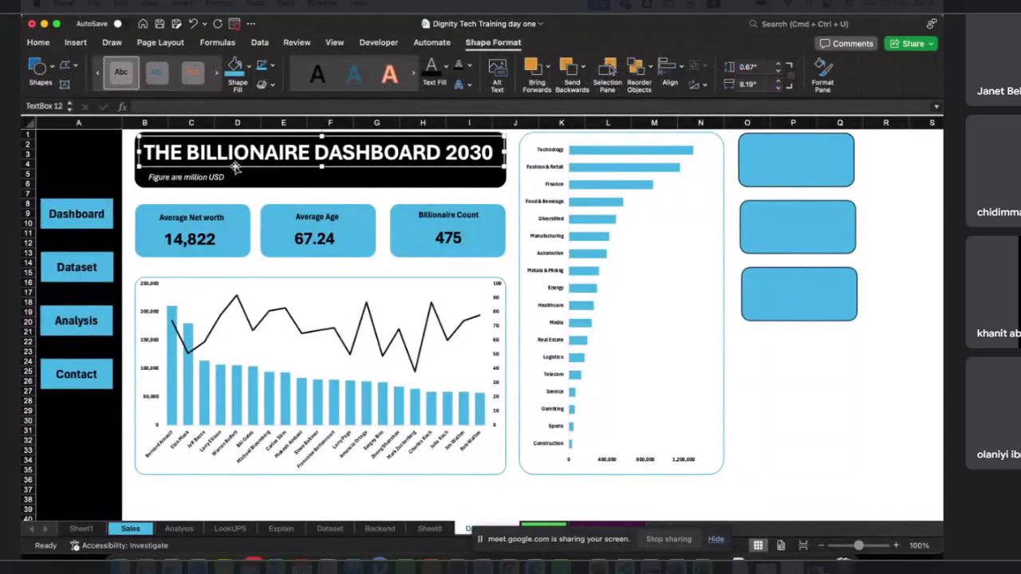
pyautogui.click(236, 73)
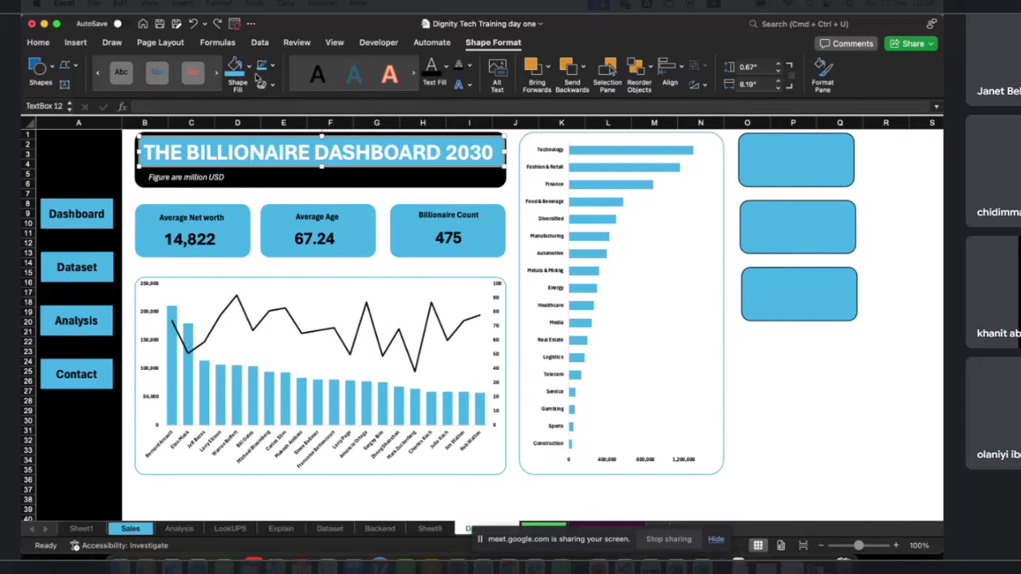
pyautogui.click(251, 70)
pyautogui.click(263, 107)
# Step: Set the font colour of the dashboard title and the "Figure are million USD" subtitle to the KPI cards' light blue
pyautogui.click(48, 45)
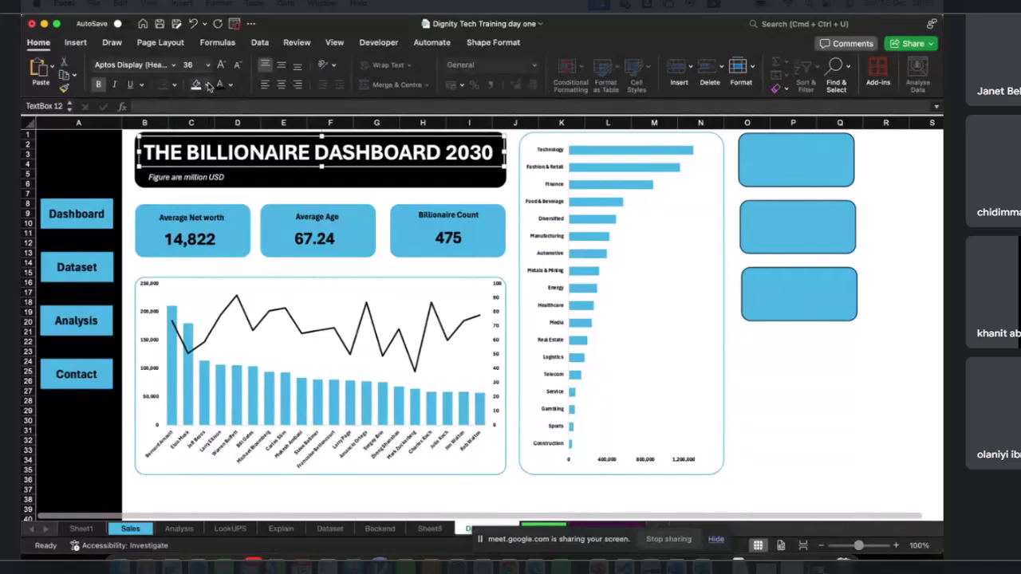
pyautogui.click(231, 84)
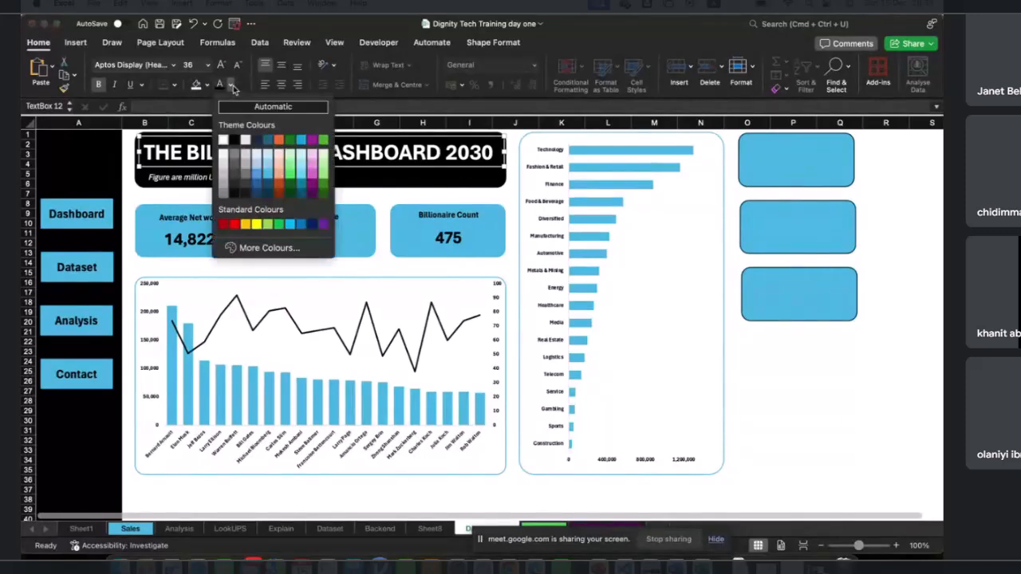
pyautogui.click(264, 179)
pyautogui.click(225, 179)
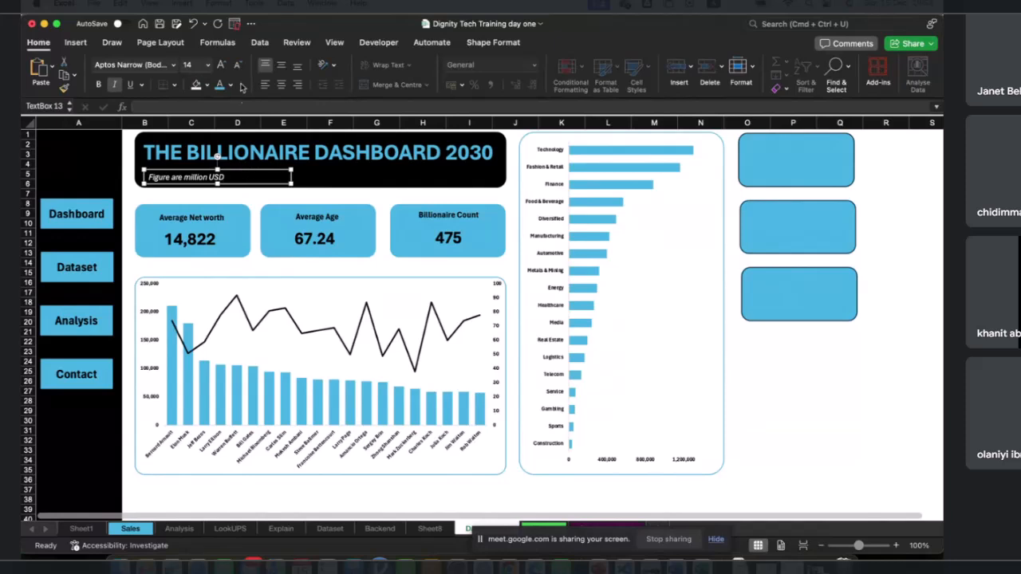
pyautogui.click(220, 84)
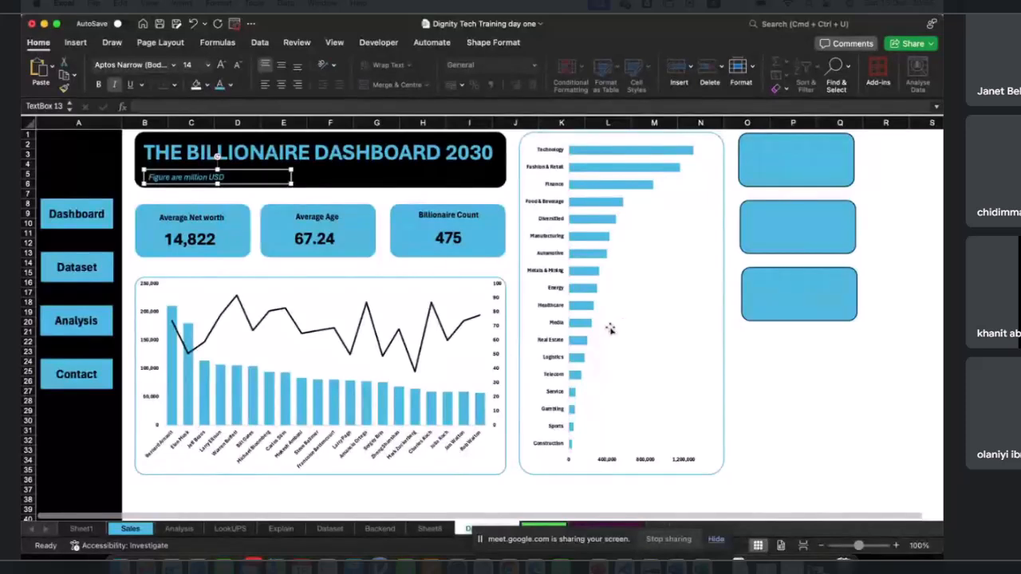
# Step: Change the fill of the three empty rounded boxes beside the industry bar chart to white
pyautogui.click(790, 169)
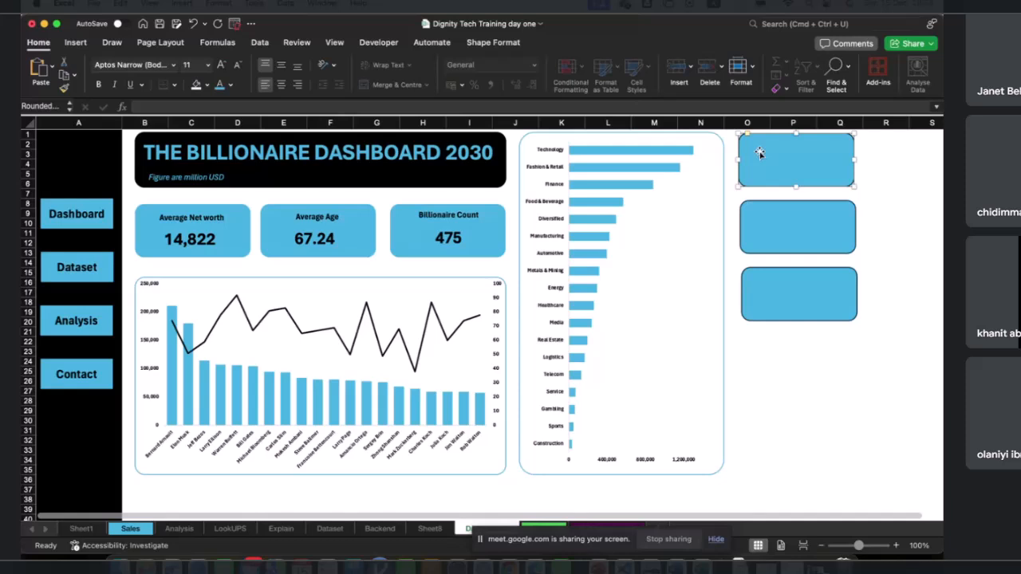
pyautogui.click(494, 42)
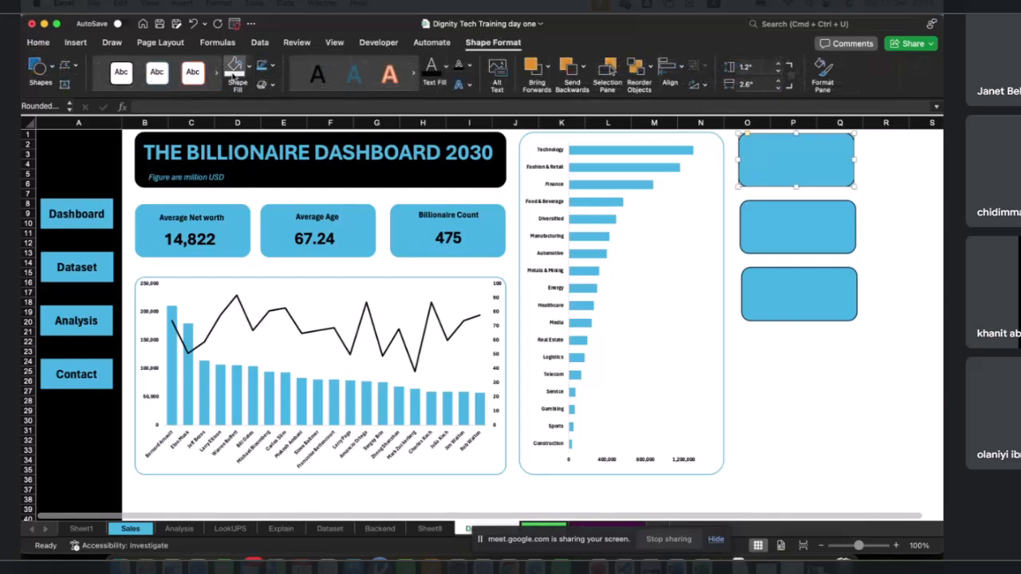
pyautogui.click(235, 68)
pyautogui.click(748, 234)
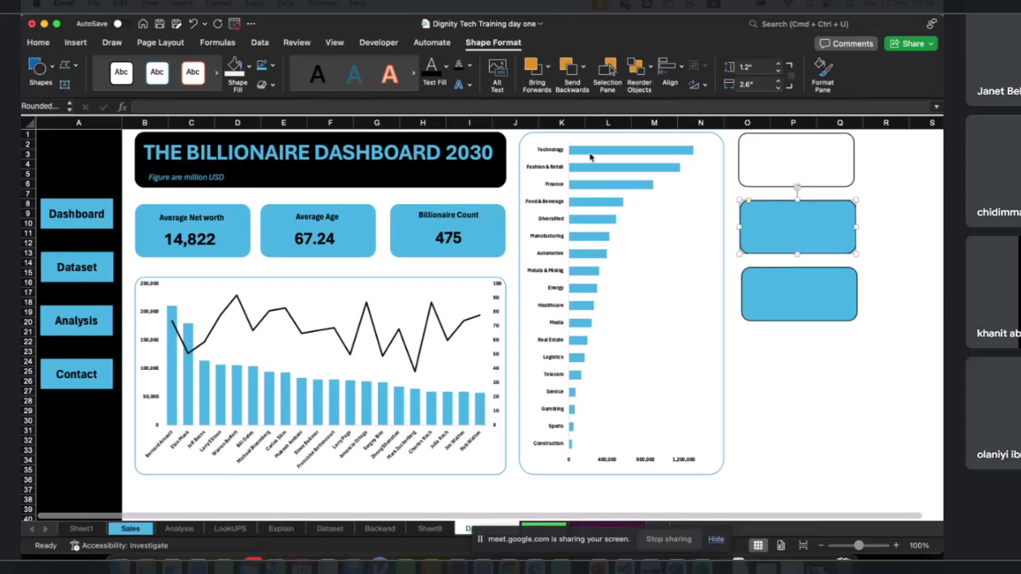
pyautogui.click(235, 68)
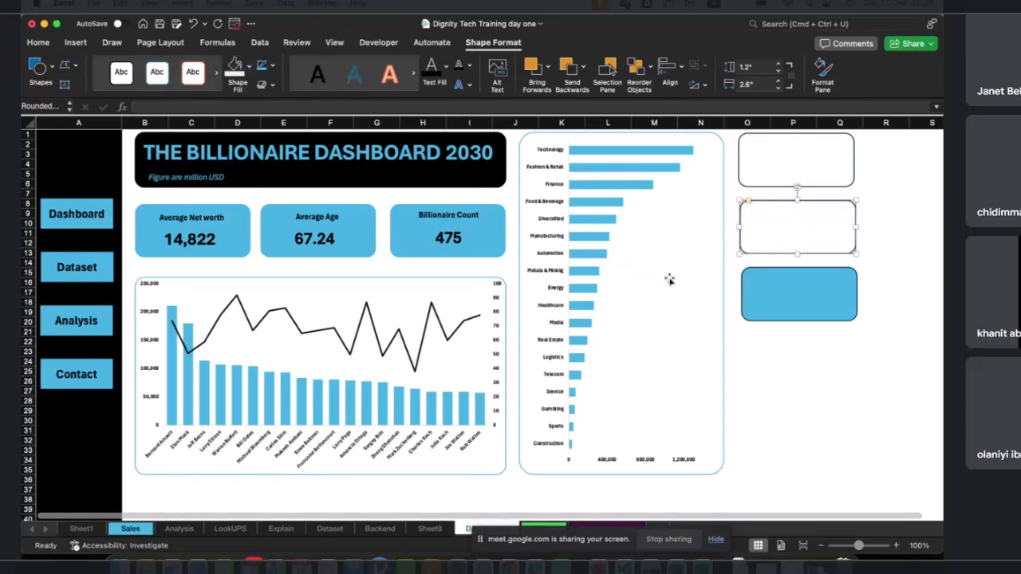
pyautogui.click(751, 294)
pyautogui.click(236, 83)
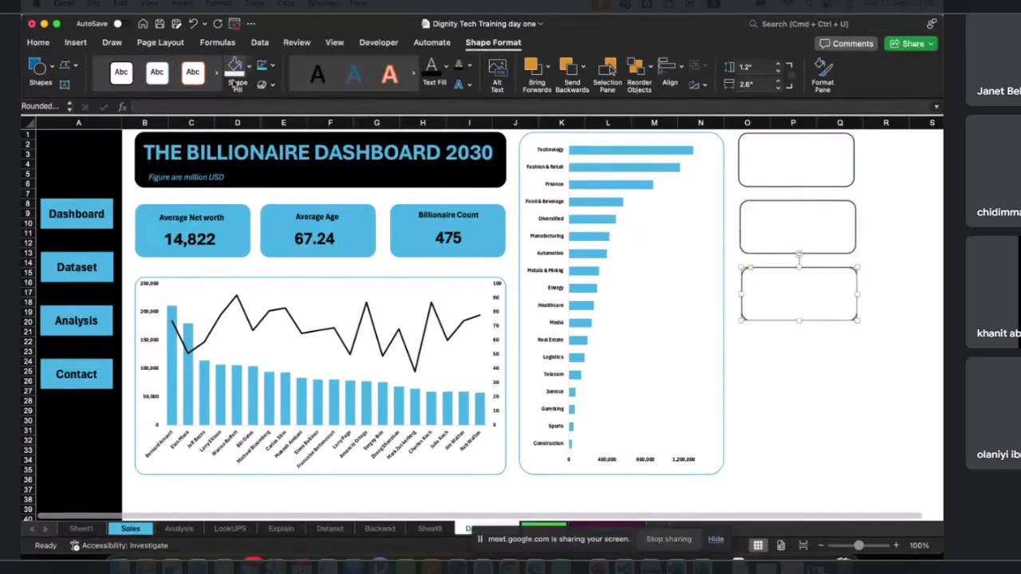
# Step: Select the three empty rounded boxes together and distribute them vertically and horizontally
pyautogui.keyDown('shift'); pyautogui.click(751, 184); pyautogui.keyUp('shift')
pyautogui.keyDown('shift'); pyautogui.click(741, 214); pyautogui.keyUp('shift')
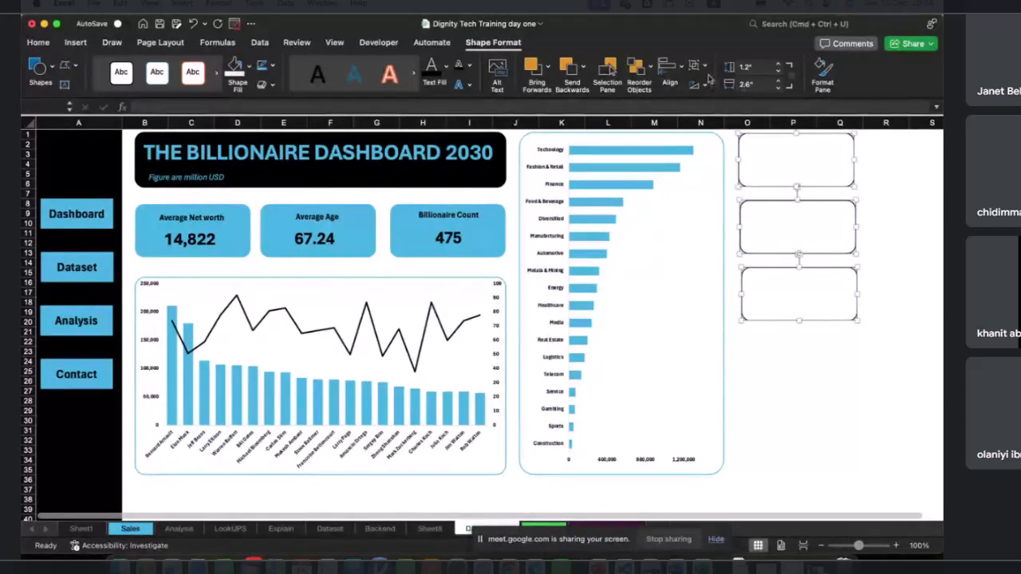
pyautogui.click(670, 70)
pyautogui.click(712, 246)
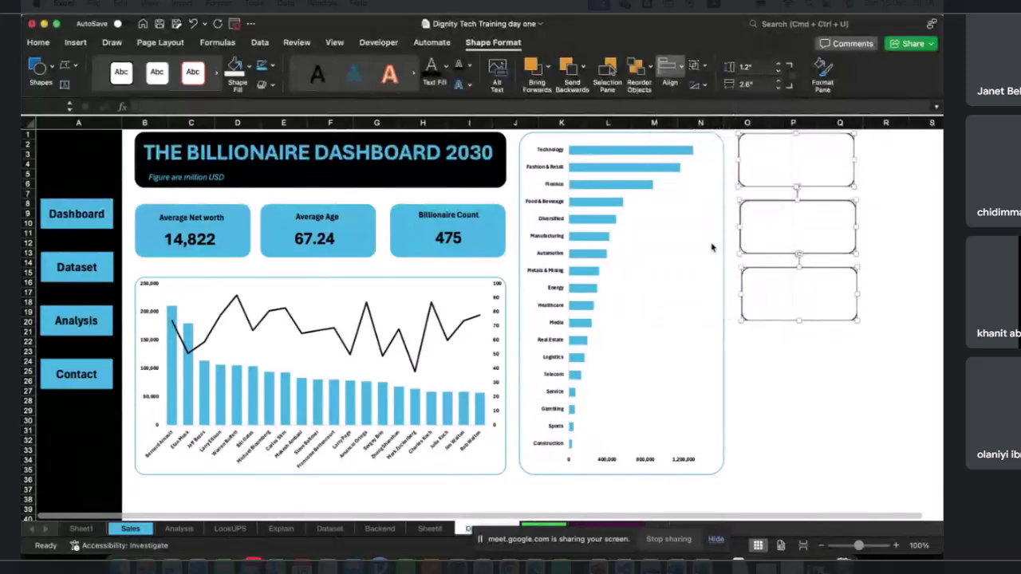
pyautogui.click(670, 69)
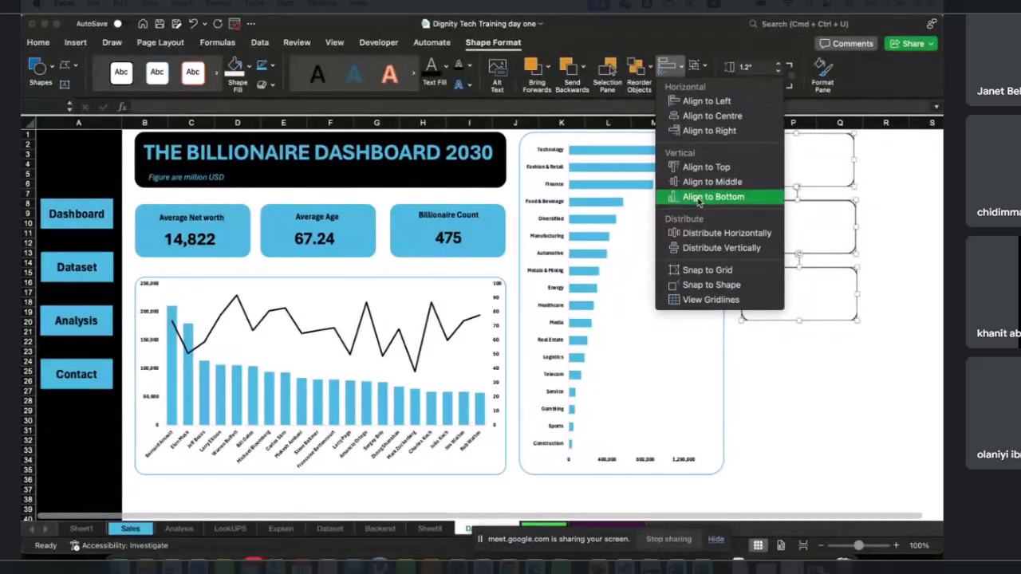
pyautogui.click(705, 232)
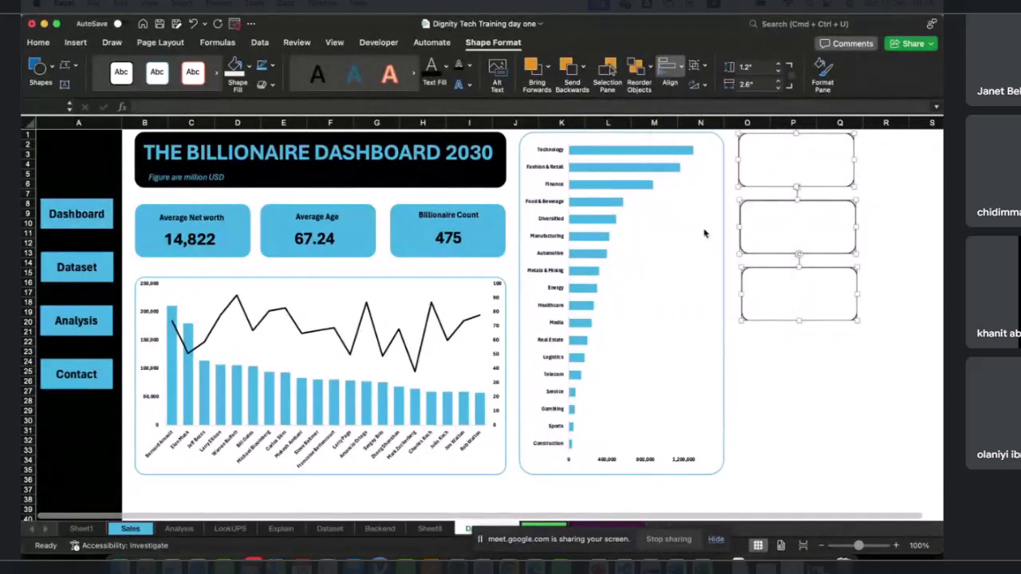
pyautogui.click(776, 352)
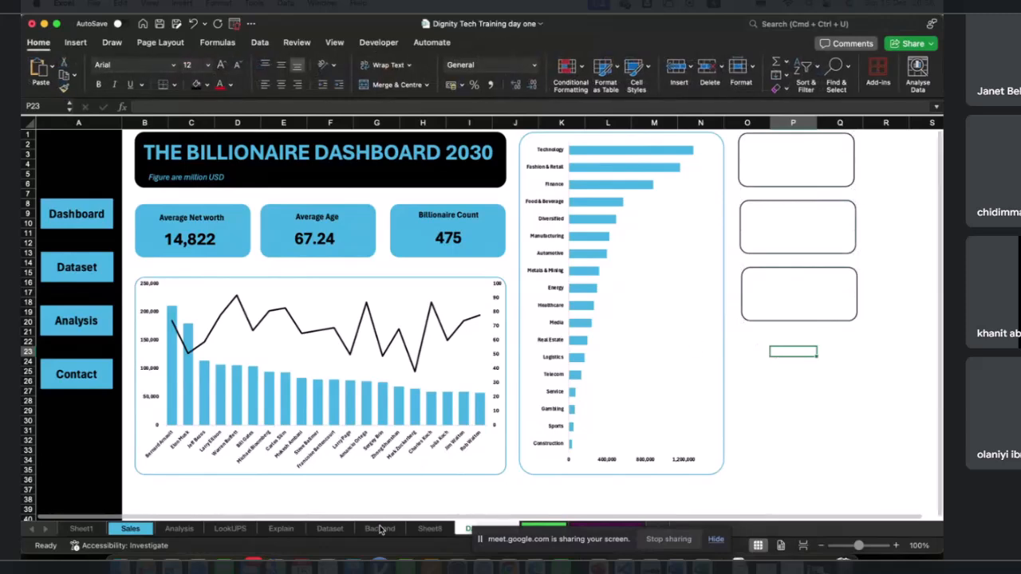
# Step: Insert Region, Self Made and Gender slicers for the Count of Person Name PivotTable on the Backend sheet
pyautogui.click(380, 529)
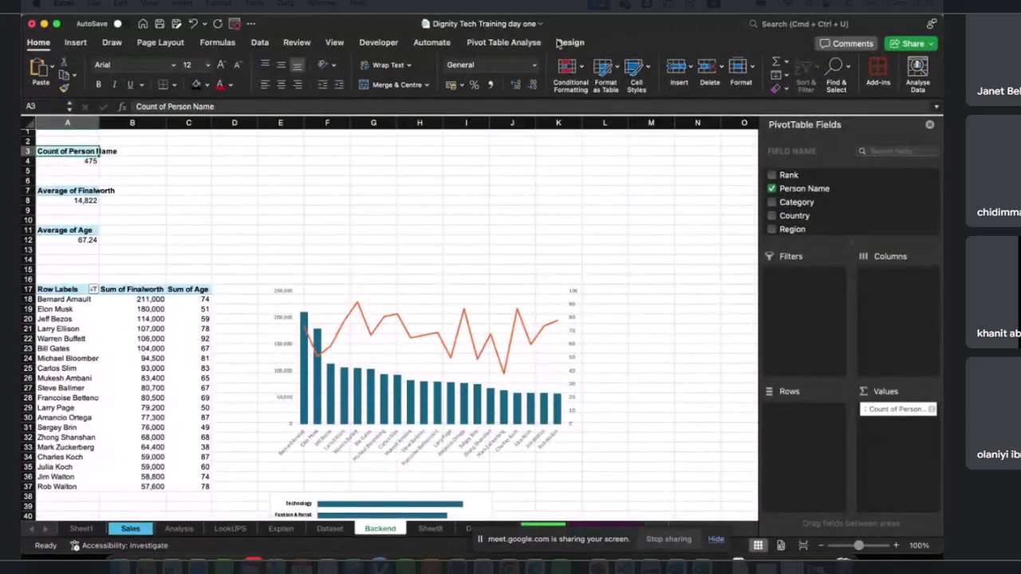
pyautogui.click(559, 43)
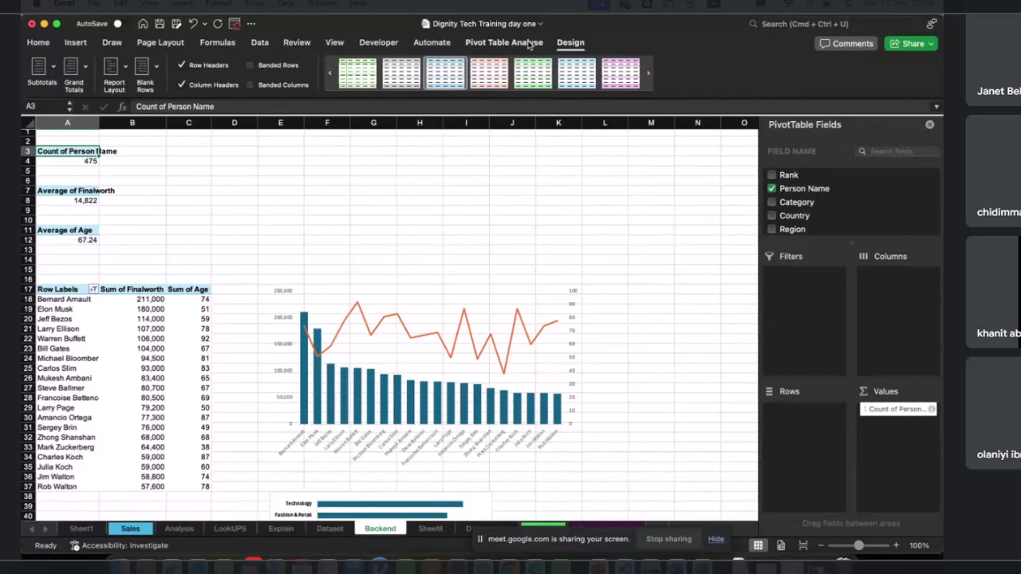
pyautogui.click(528, 43)
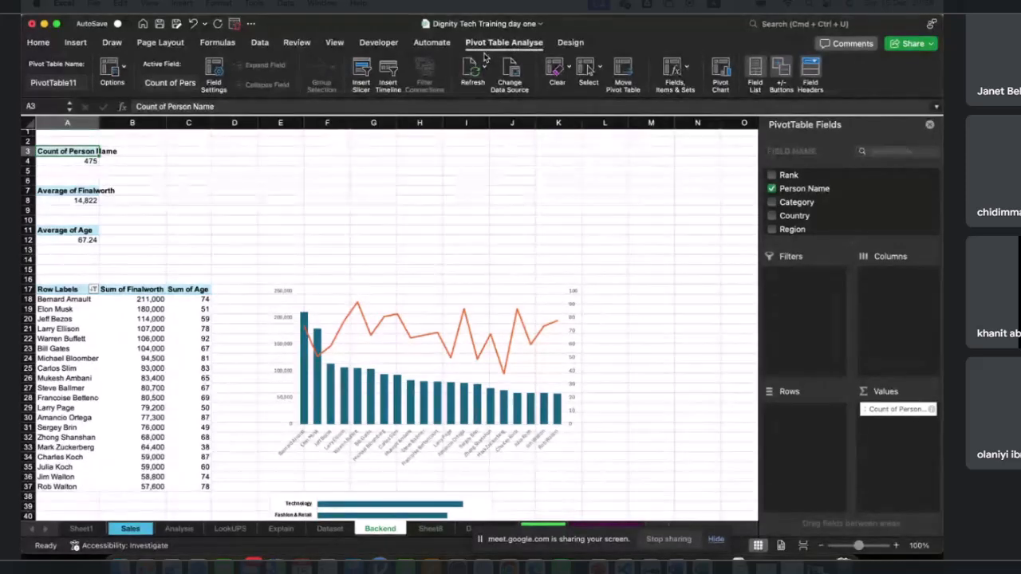
pyautogui.click(363, 70)
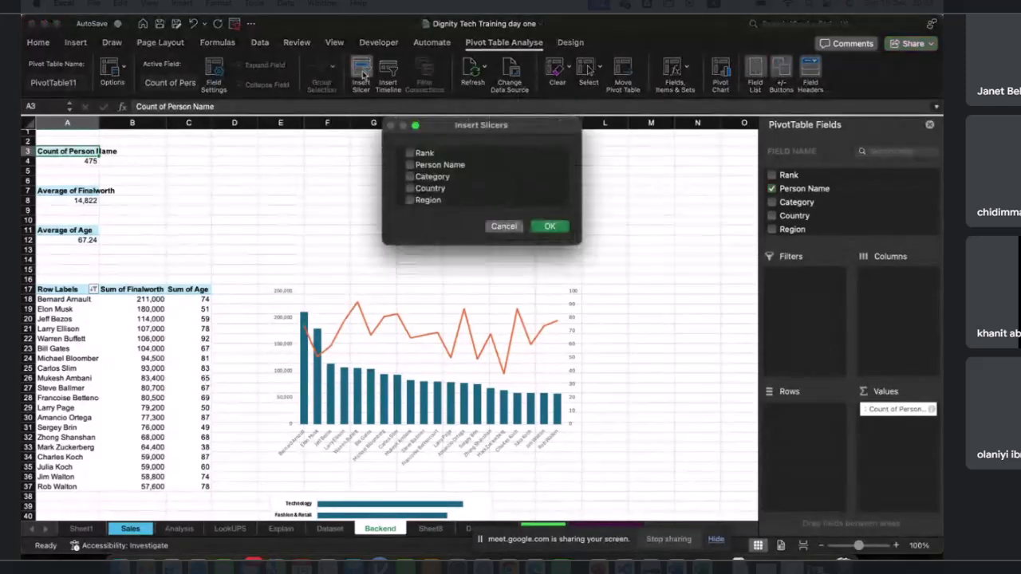
pyautogui.scroll(-1, 481, 174)
pyautogui.scroll(1, 480, 174)
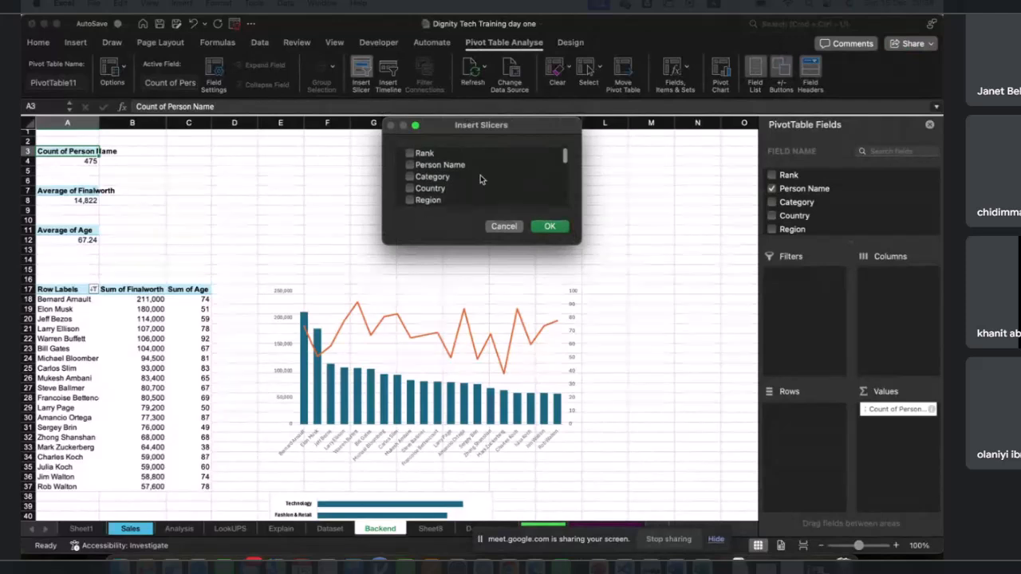
pyautogui.scroll(-1, 480, 178)
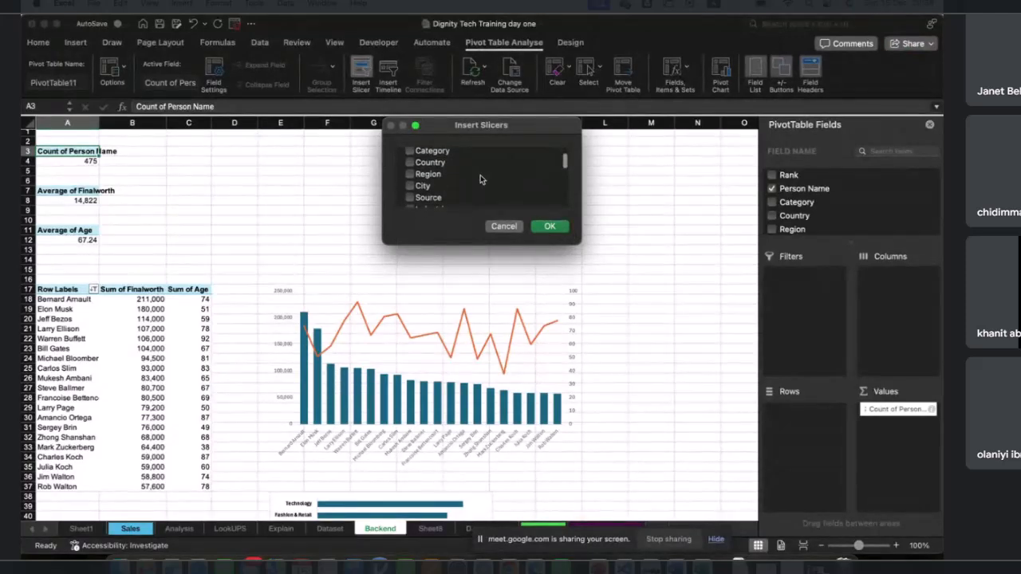
pyautogui.click(409, 174)
pyautogui.scroll(-1, 469, 192)
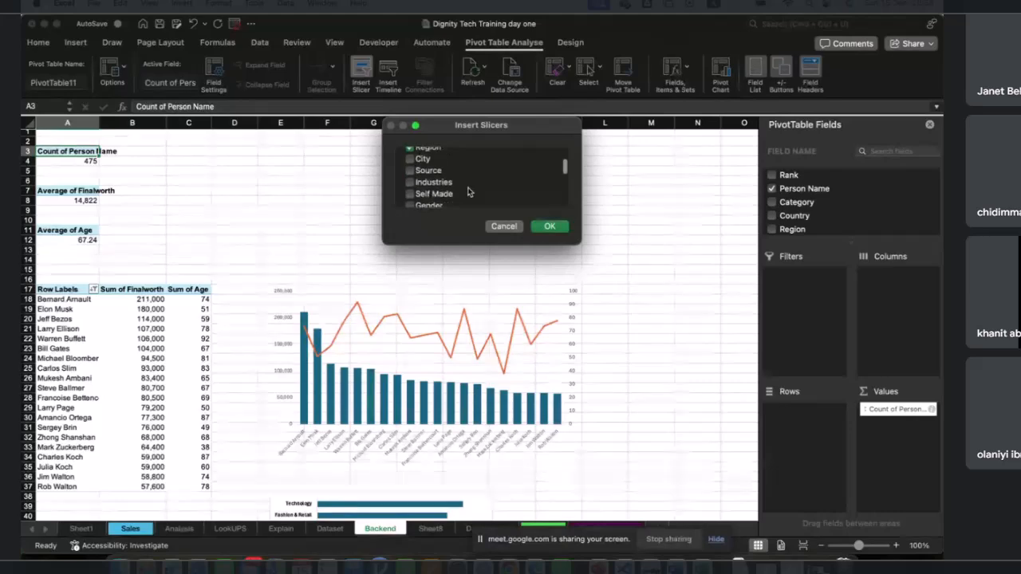
pyautogui.scroll(-2, 469, 189)
pyautogui.click(409, 165)
pyautogui.click(410, 177)
pyautogui.click(547, 227)
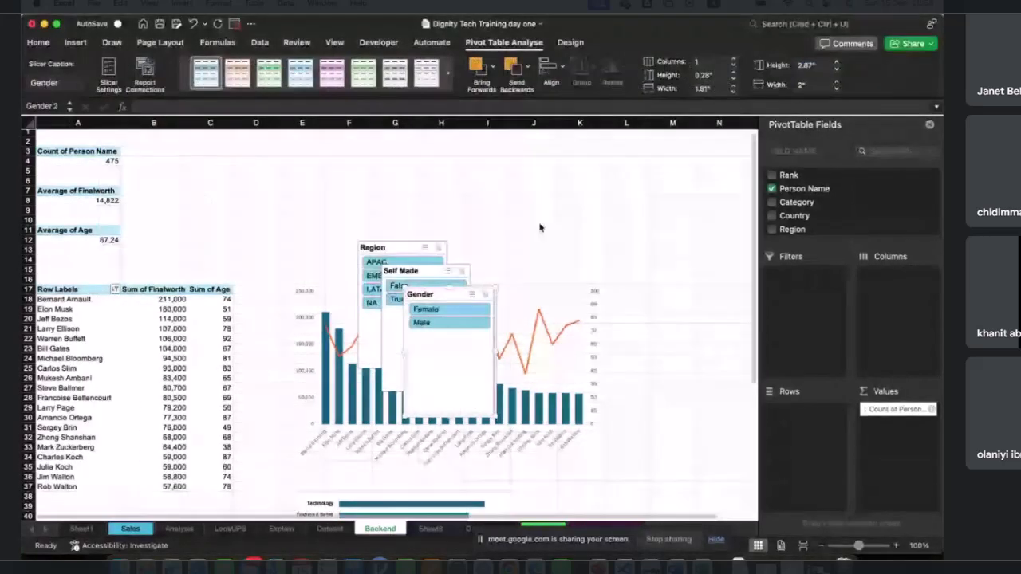
# Step: Spread the Region, Self Made and Gender slicers side by side above the Backend sheet's combo chart
pyautogui.moveTo(403, 245); pyautogui.dragTo(318, 162)
pyautogui.click(425, 272)
pyautogui.moveTo(425, 271); pyautogui.dragTo(433, 175)
pyautogui.moveTo(489, 347); pyautogui.dragTo(586, 220)
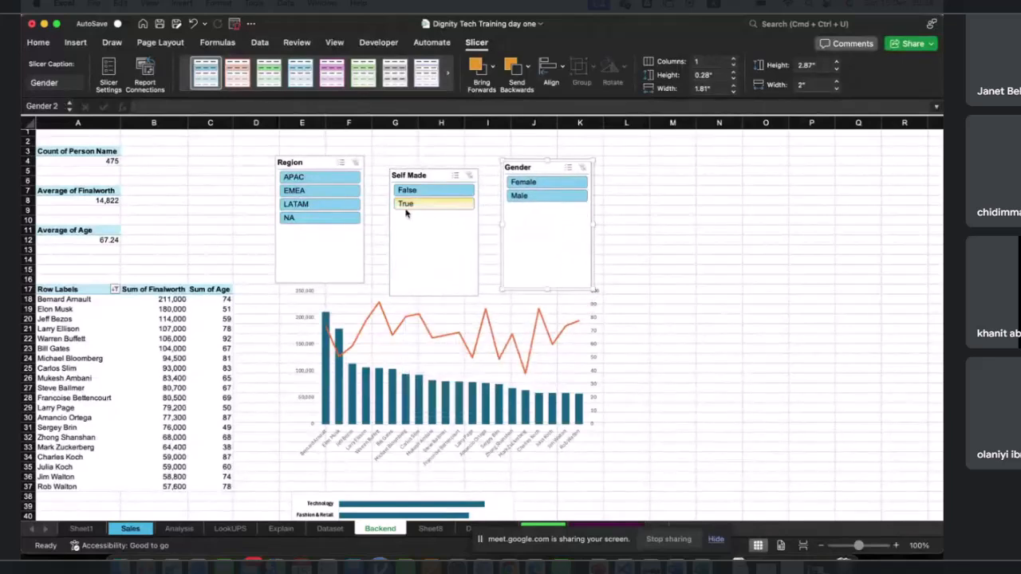
# Step: Copy the Region, Self Made and Gender slicers together and paste them below the empty boxes on the dashboard sheet
pyautogui.click(307, 162)
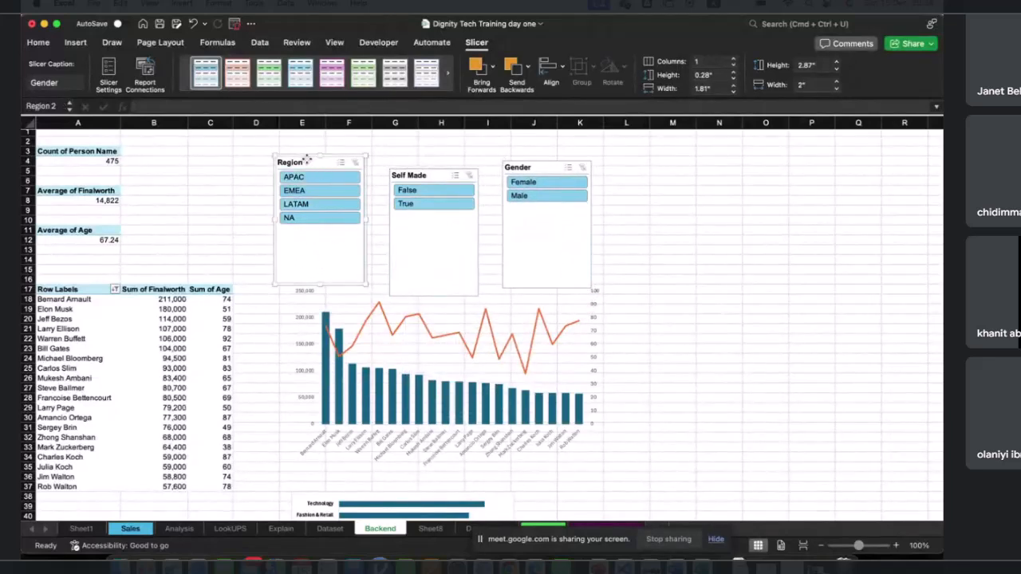
pyautogui.keyDown('shift'); pyautogui.click(417, 171); pyautogui.keyUp('shift')
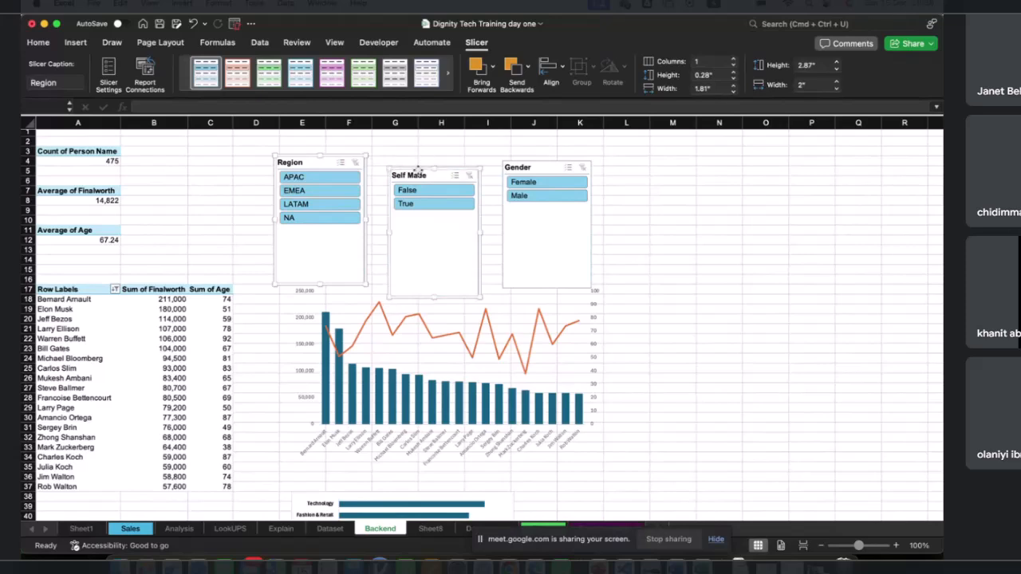
pyautogui.keyDown('shift'); pyautogui.click(529, 165); pyautogui.keyUp('shift')
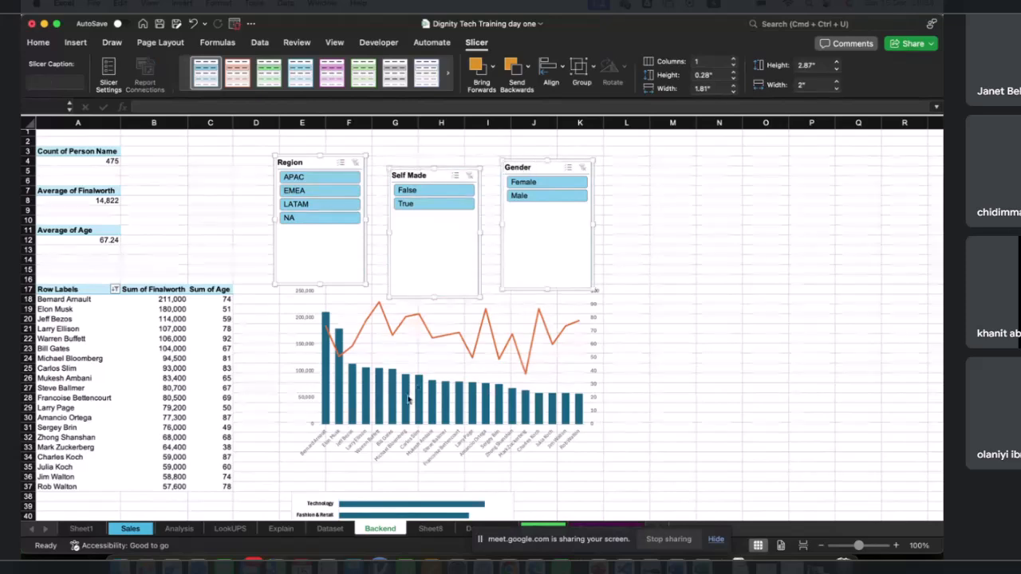
pyautogui.click(333, 528)
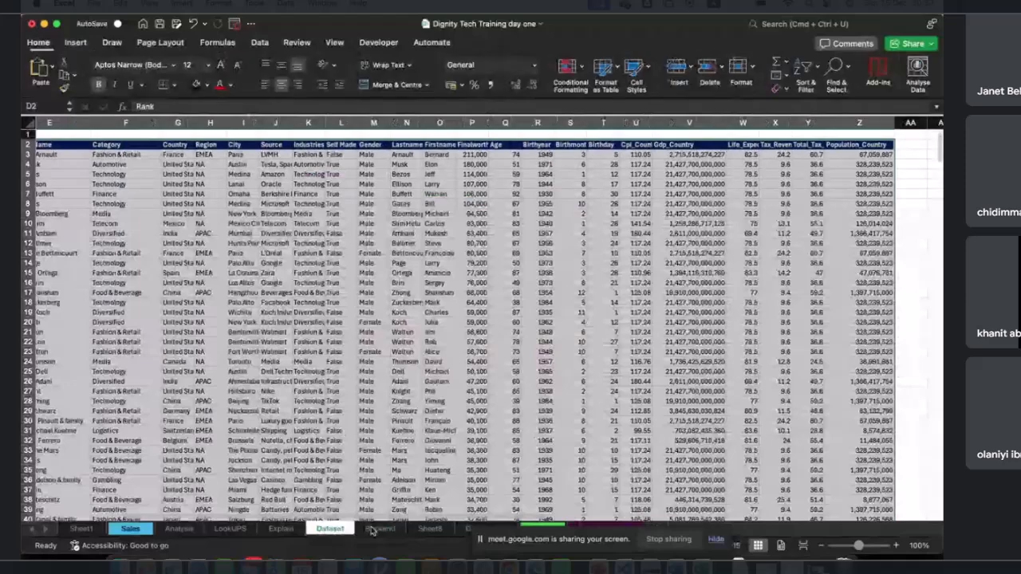
pyautogui.click(469, 528)
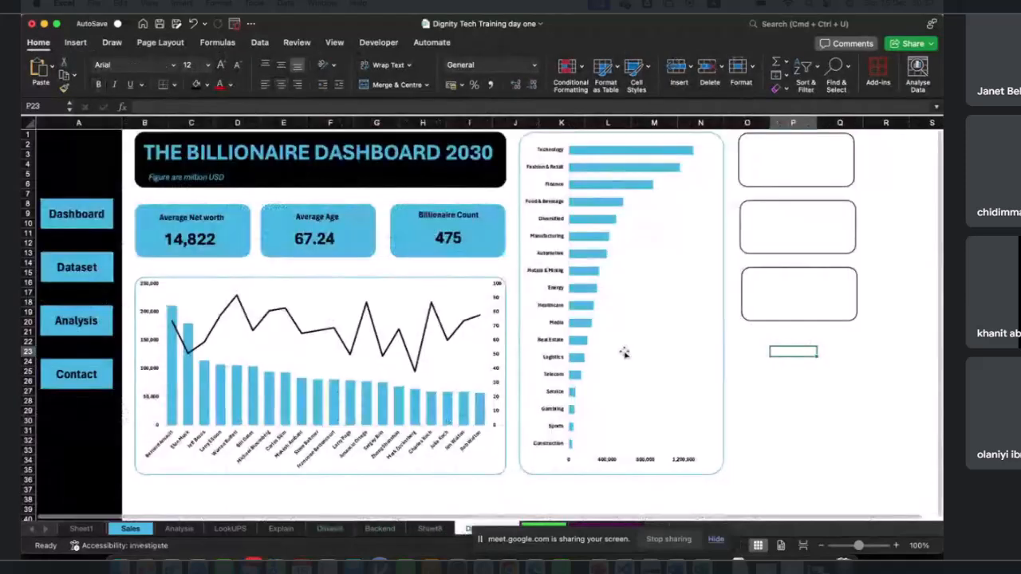
pyautogui.click(758, 409)
pyautogui.press('super+v')
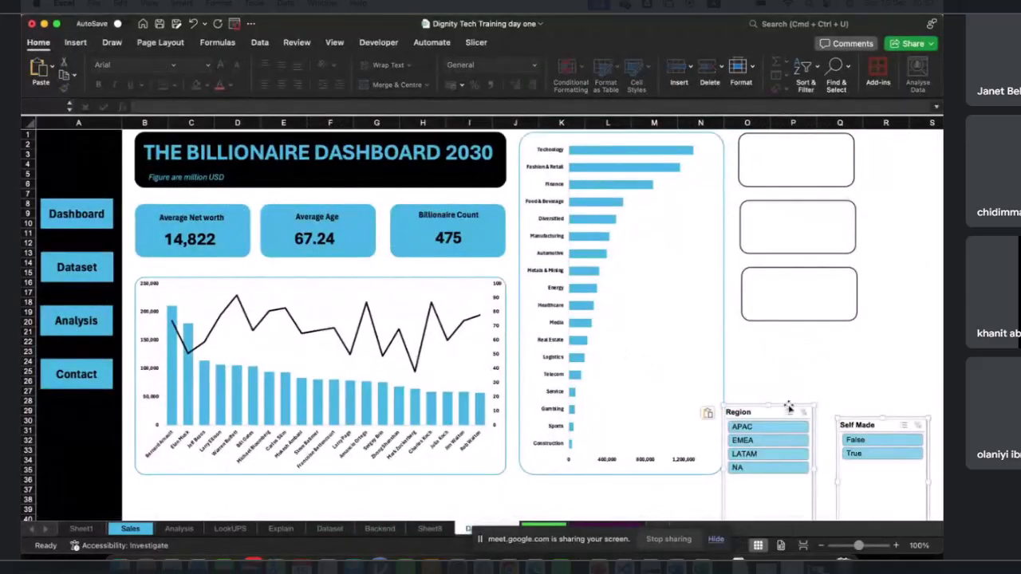
# Step: Move the pasted slicers up, place the Region slicer over the first empty box, shorten it and widen it to the box's width
pyautogui.moveTo(788, 401); pyautogui.dragTo(796, 232)
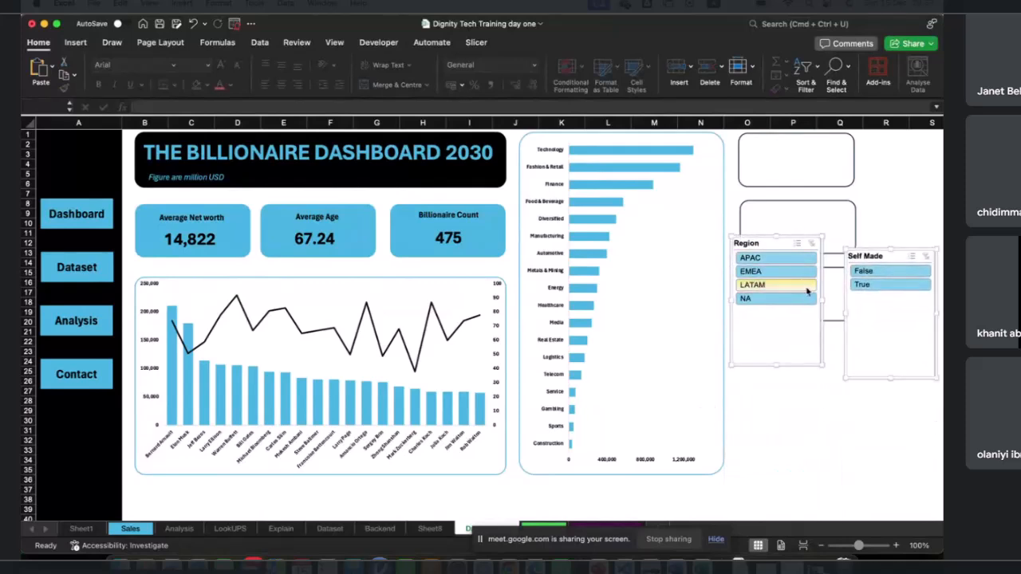
pyautogui.click(804, 395)
pyautogui.click(797, 361)
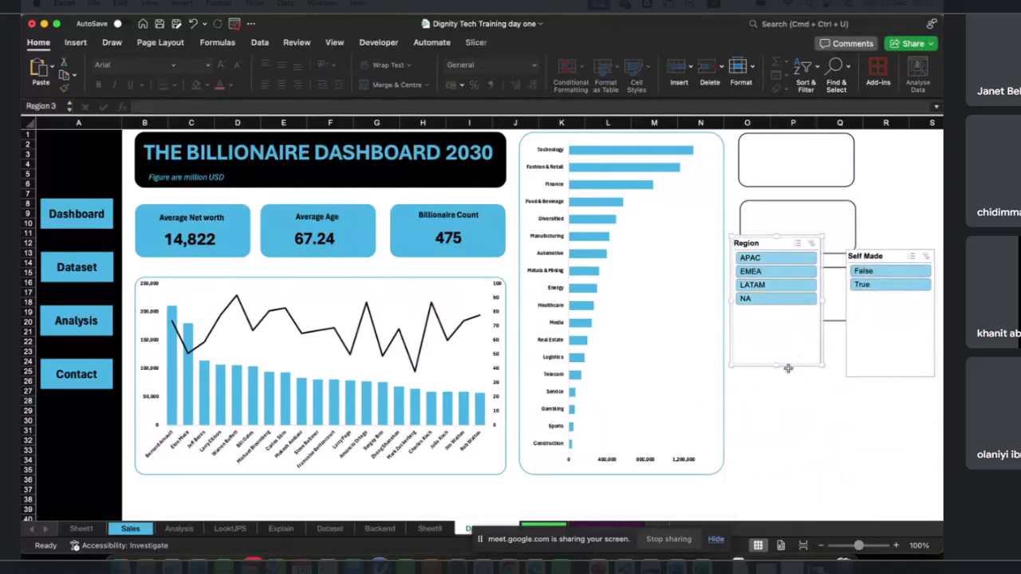
pyautogui.moveTo(777, 361); pyautogui.dragTo(779, 210)
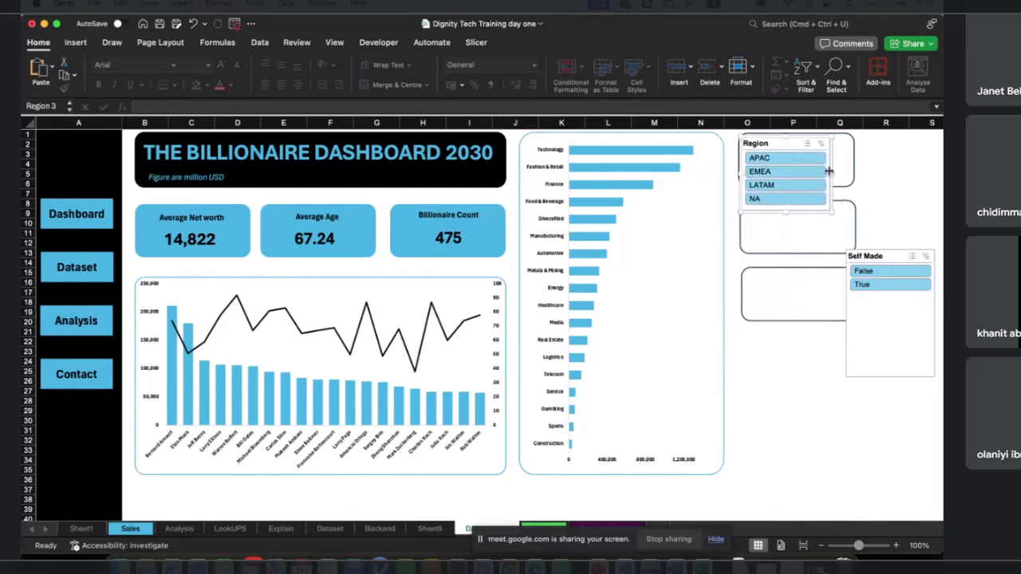
pyautogui.moveTo(829, 171); pyautogui.dragTo(851, 171)
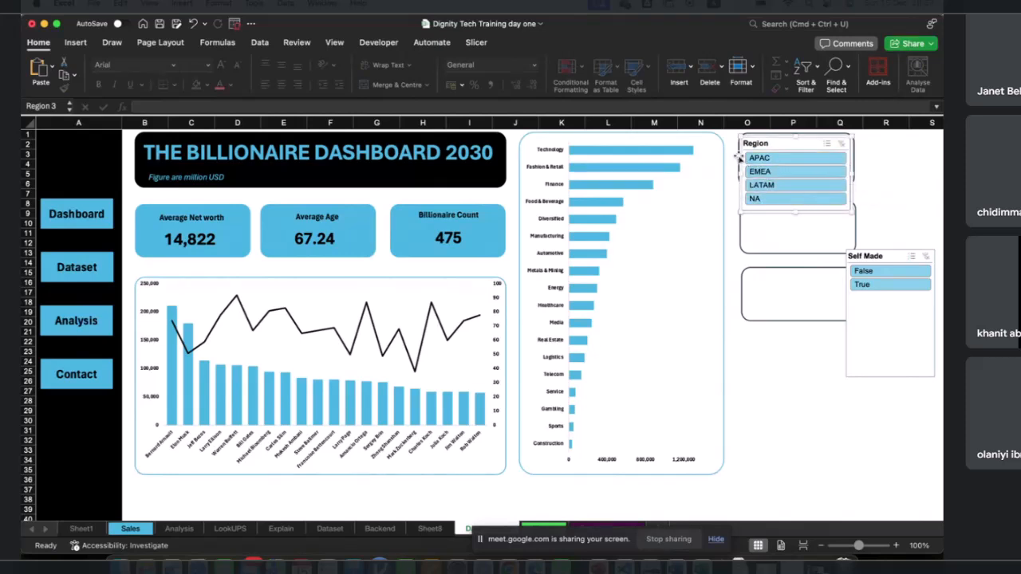
# Step: Move the Region slicer down off the first empty box and apply an outer shadow to that box
pyautogui.moveTo(850, 171); pyautogui.dragTo(852, 205)
pyautogui.click(855, 149)
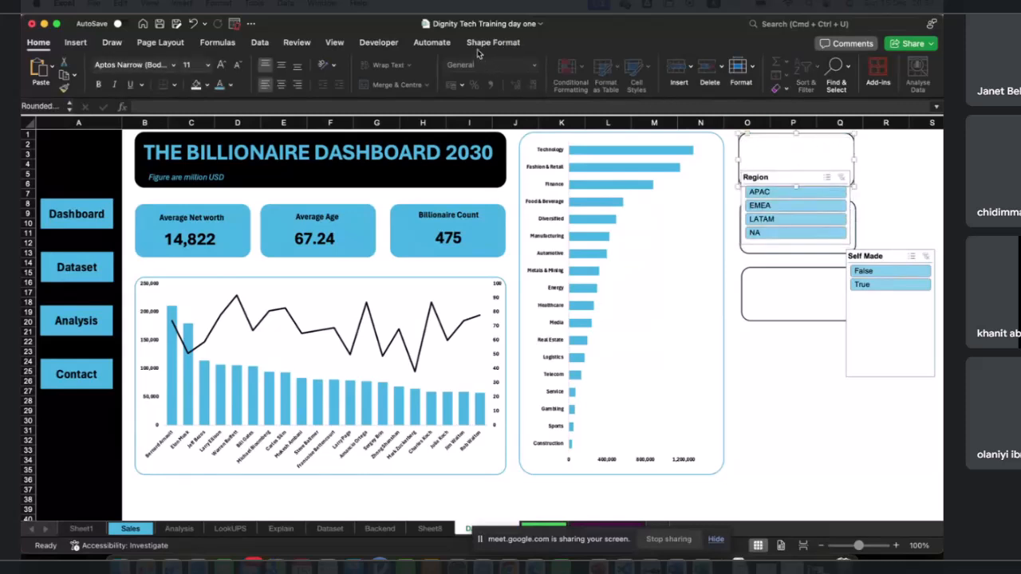
pyautogui.click(477, 46)
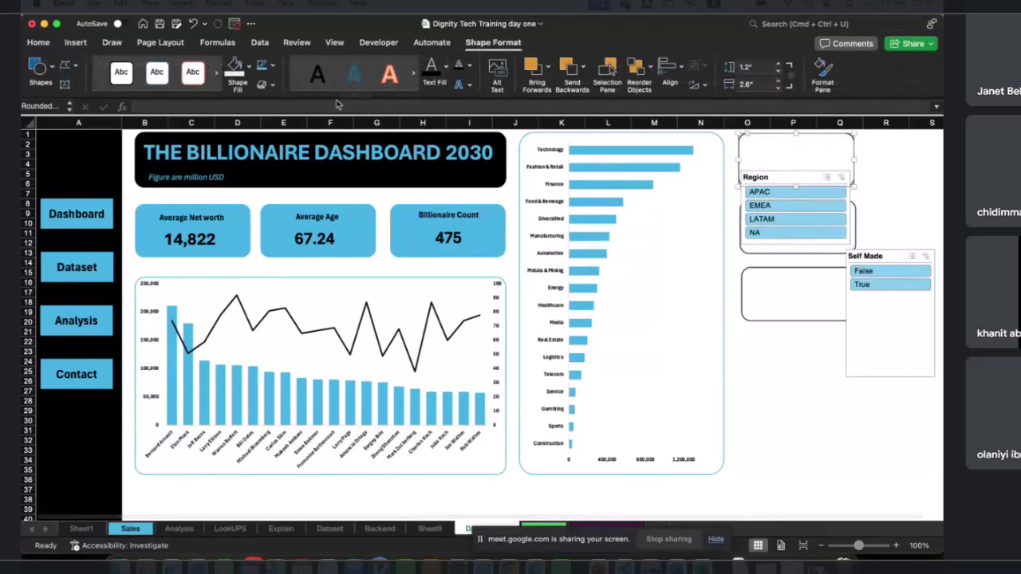
pyautogui.click(272, 85)
pyautogui.moveTo(299, 124)
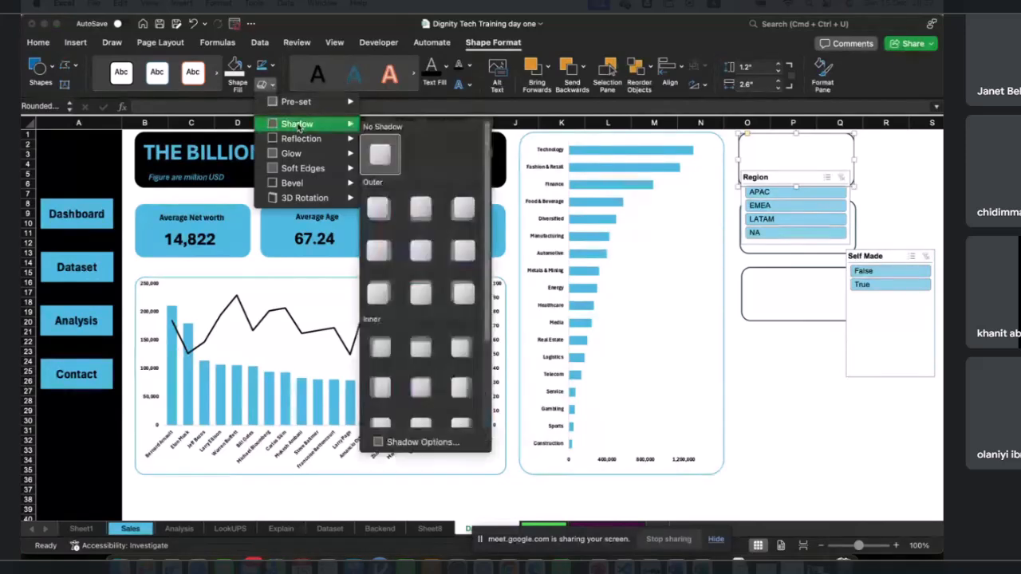
pyautogui.click(423, 205)
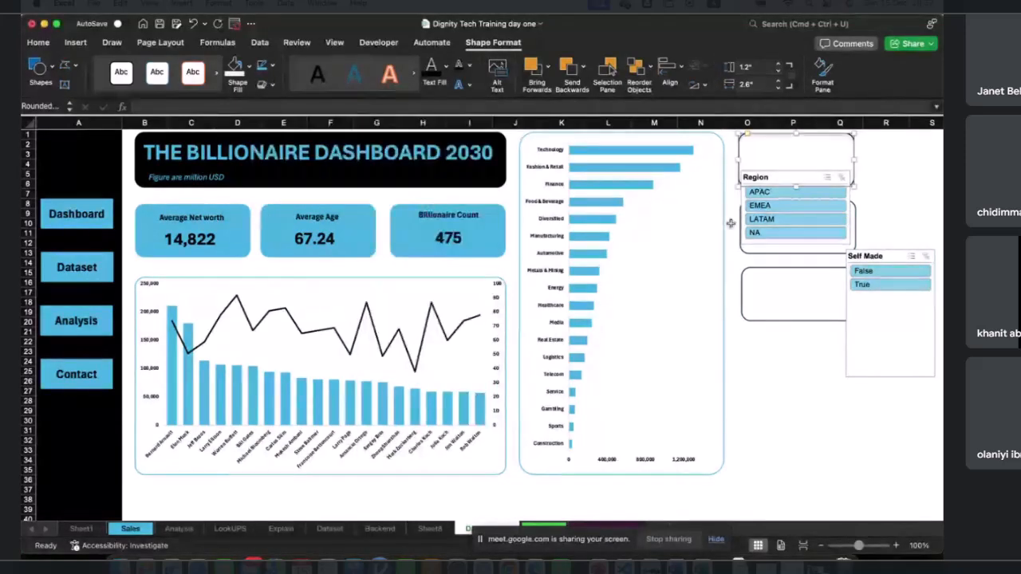
# Step: Apply an outer shadow to the second and third empty boxes
pyautogui.click(856, 231)
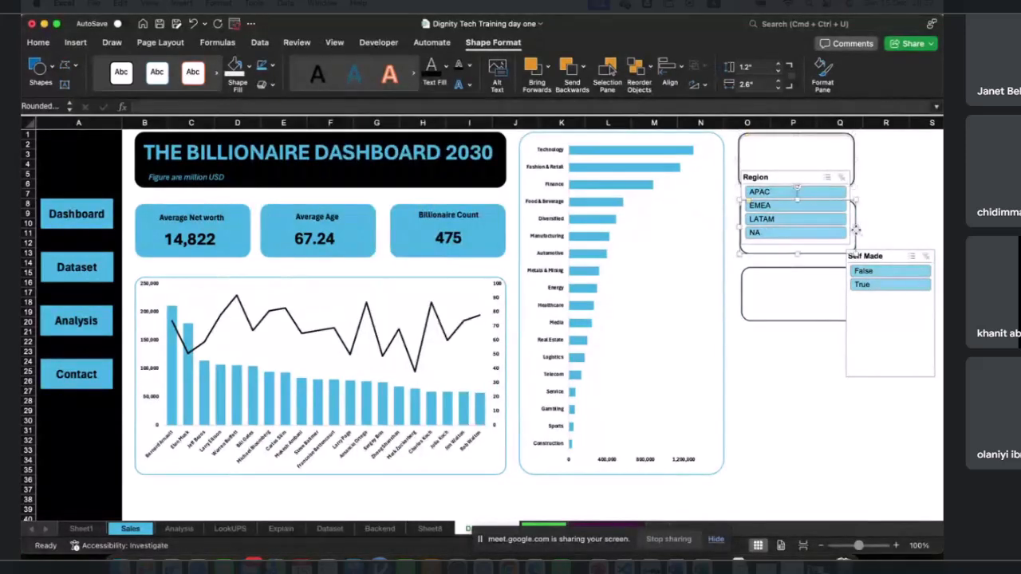
pyautogui.click(274, 86)
pyautogui.moveTo(311, 124)
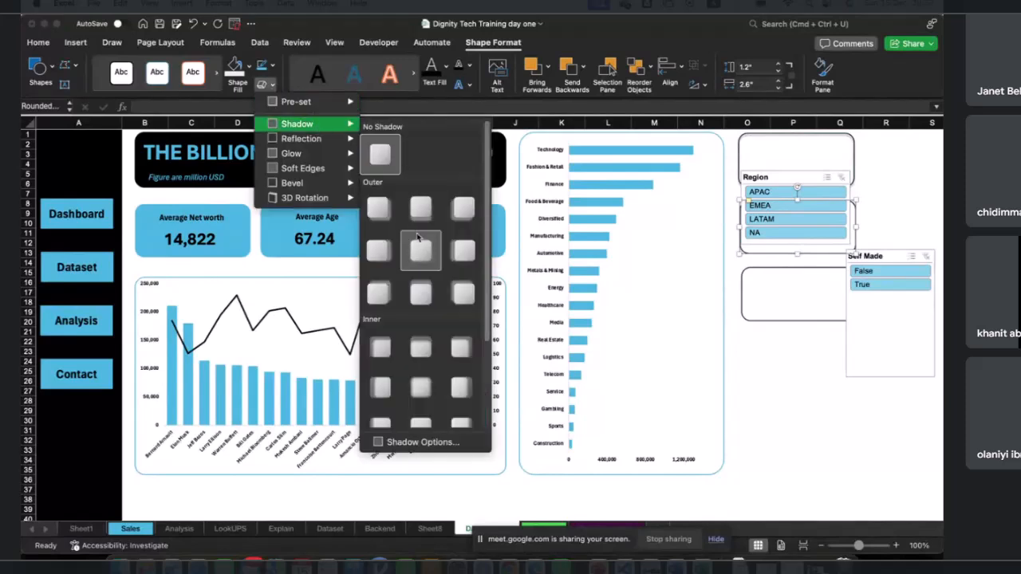
pyautogui.click(416, 231)
pyautogui.click(743, 315)
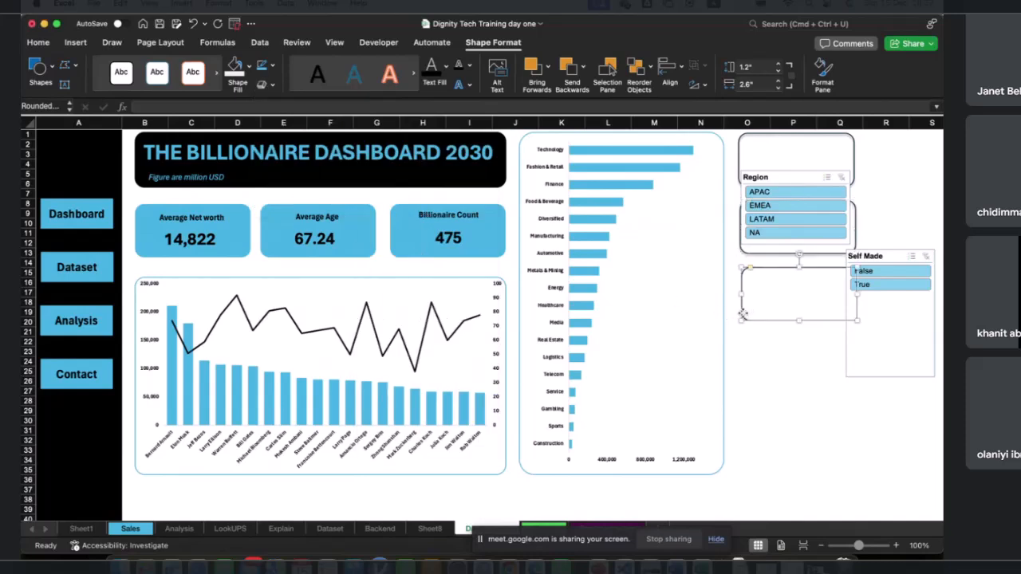
pyautogui.click(271, 86)
pyautogui.moveTo(308, 139)
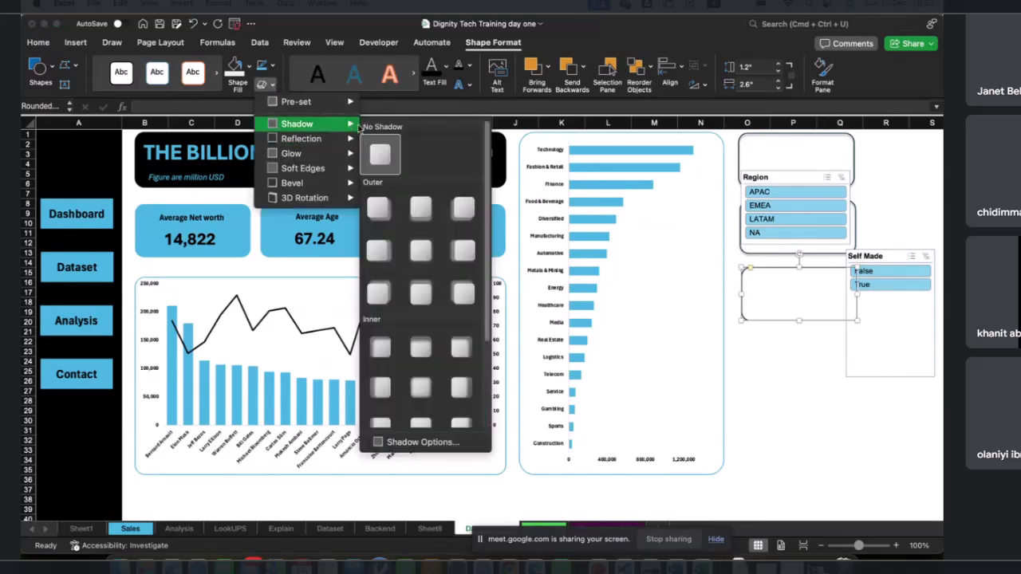
pyautogui.click(421, 209)
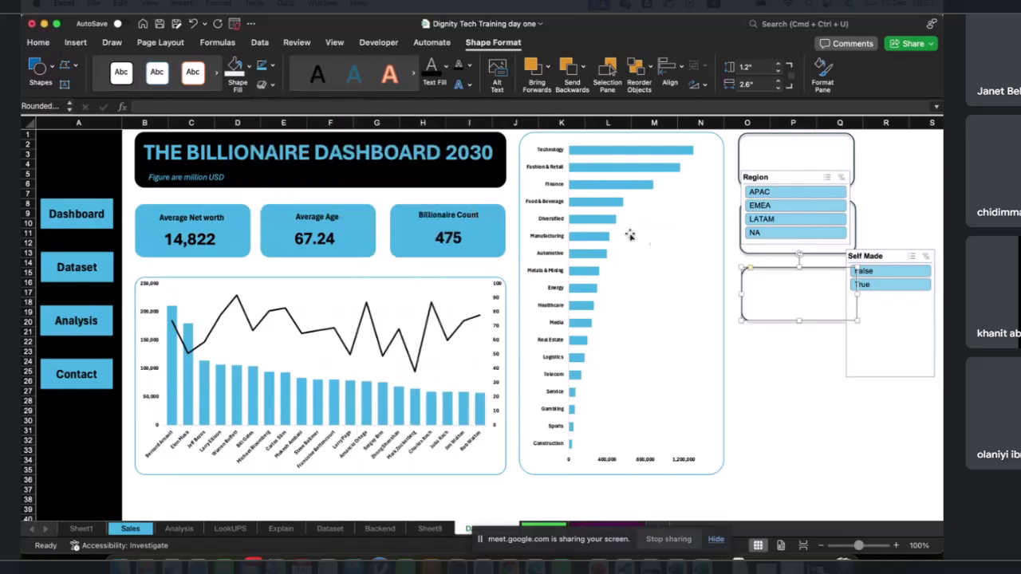
# Step: Move the Region slicer back over the first box and shorten it to fit the box's height
pyautogui.click(854, 193)
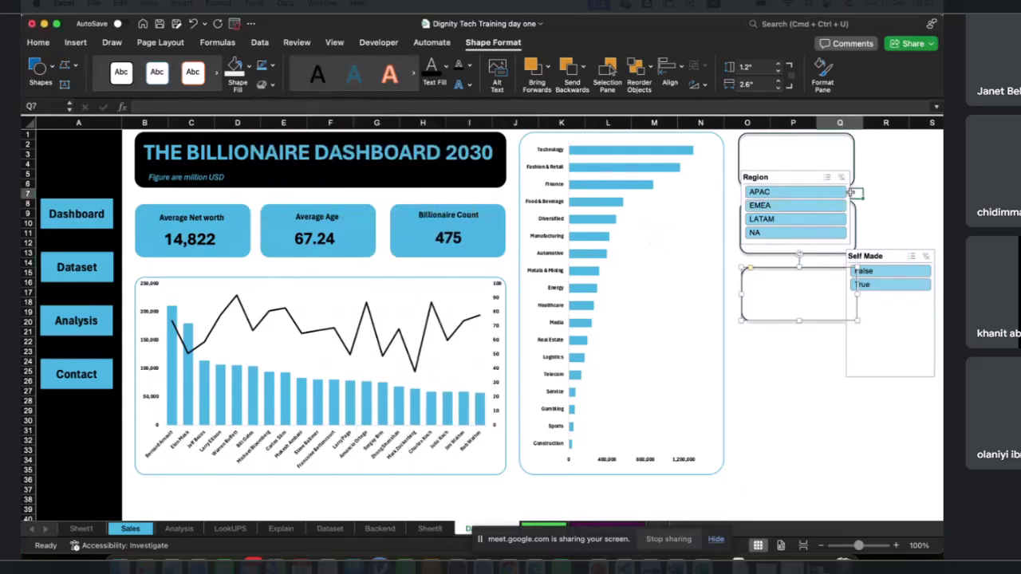
pyautogui.moveTo(814, 171); pyautogui.dragTo(806, 136)
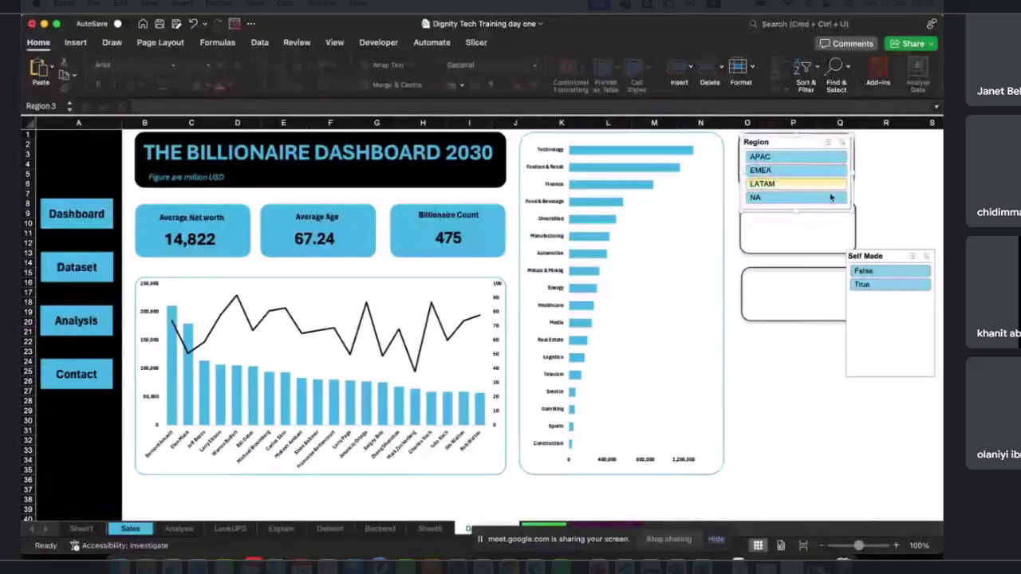
pyautogui.moveTo(797, 211); pyautogui.dragTo(848, 185)
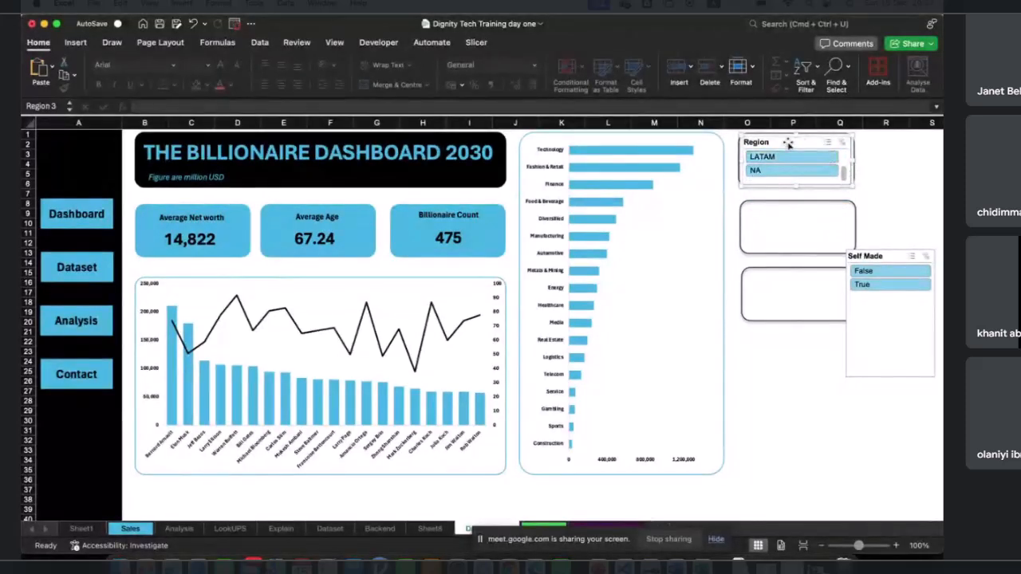
# Step: Set the Region slicer's buttons to 2 columns and shorten the slicer slightly within the first box
pyautogui.click(476, 42)
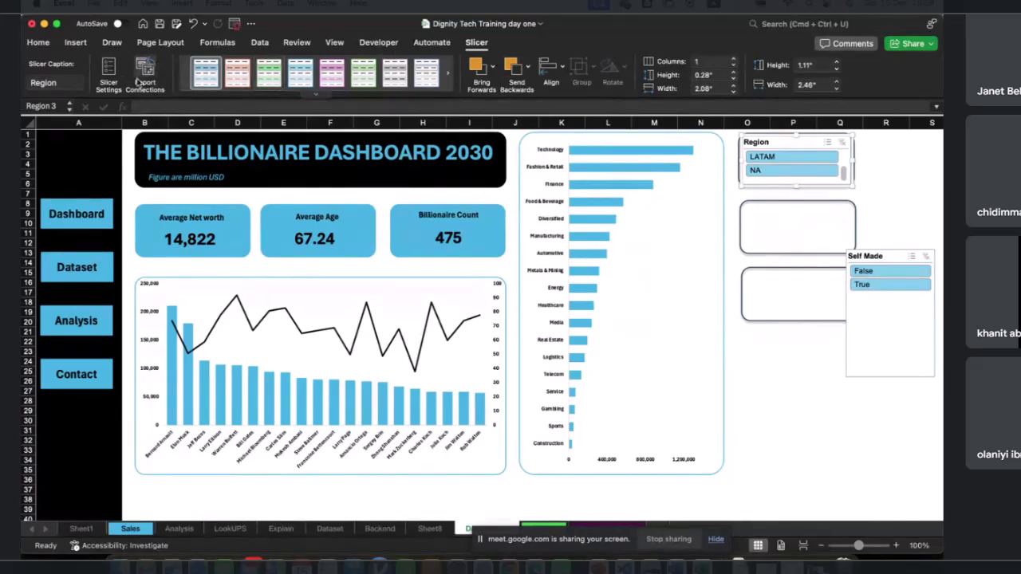
pyautogui.click(315, 94)
pyautogui.click(316, 96)
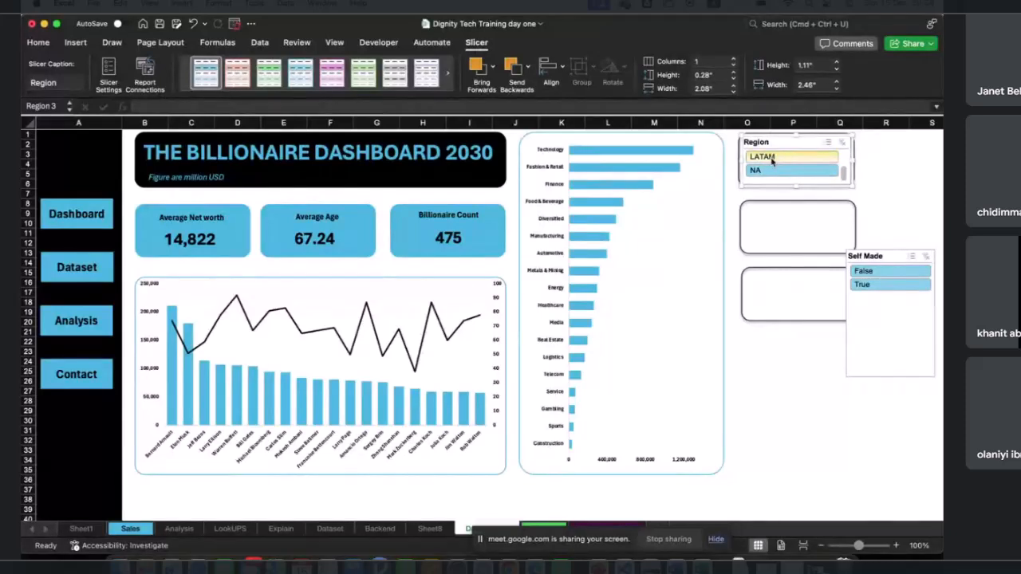
pyautogui.click(734, 60)
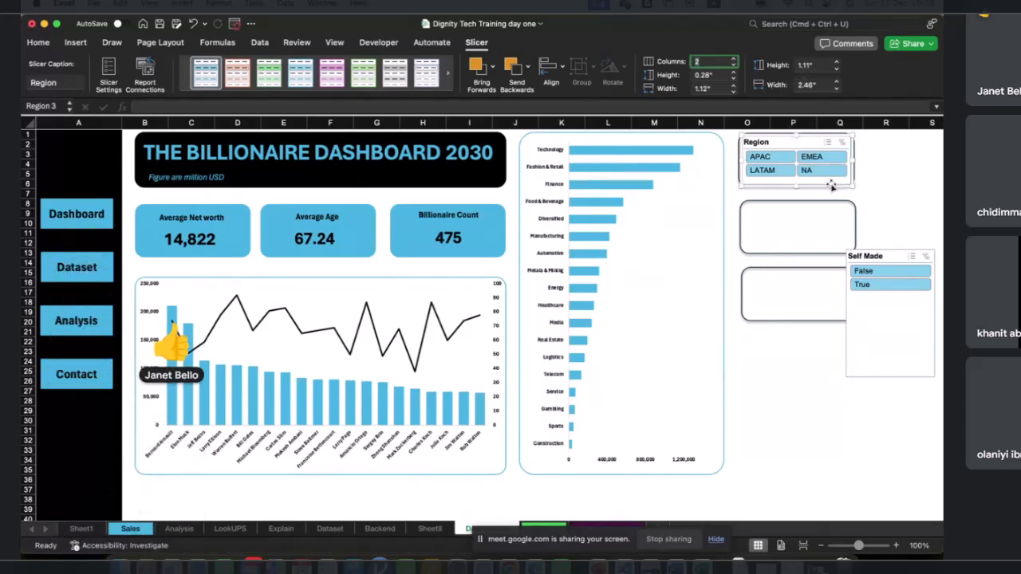
pyautogui.moveTo(796, 183); pyautogui.dragTo(796, 179)
# Step: Remove the outline from the first box behind the Region slicer
pyautogui.click(857, 177)
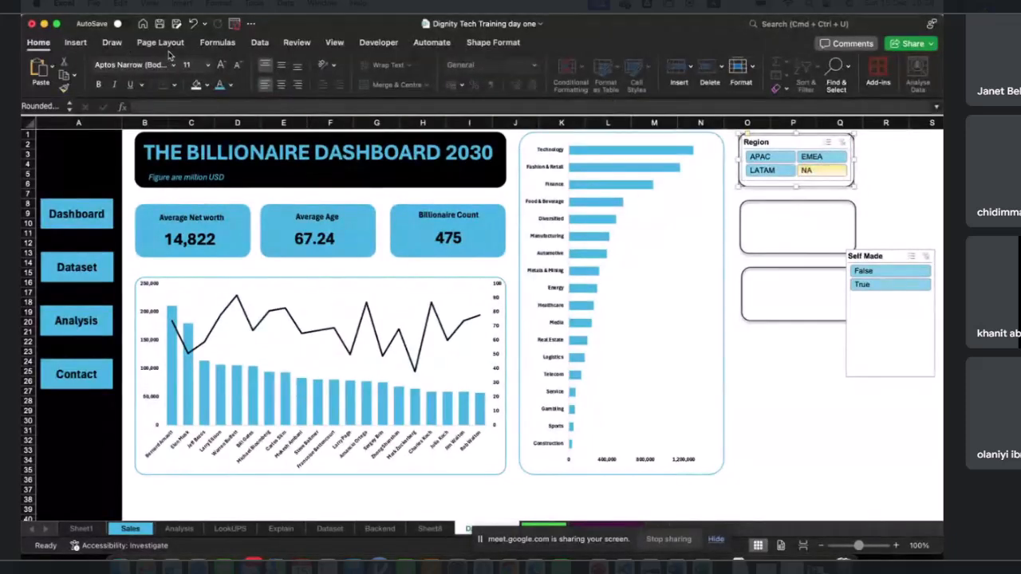
pyautogui.click(497, 44)
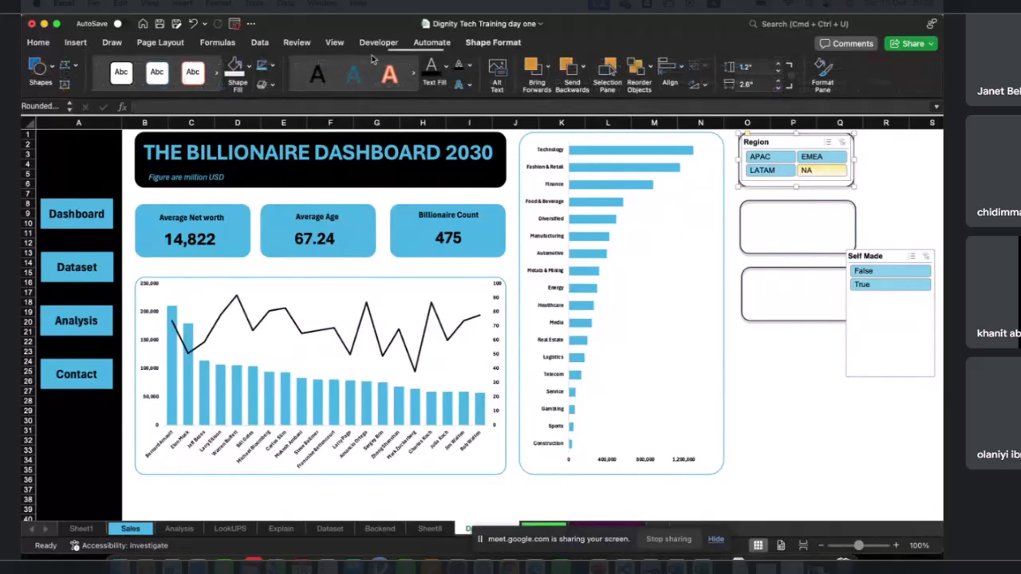
pyautogui.click(250, 67)
pyautogui.click(271, 70)
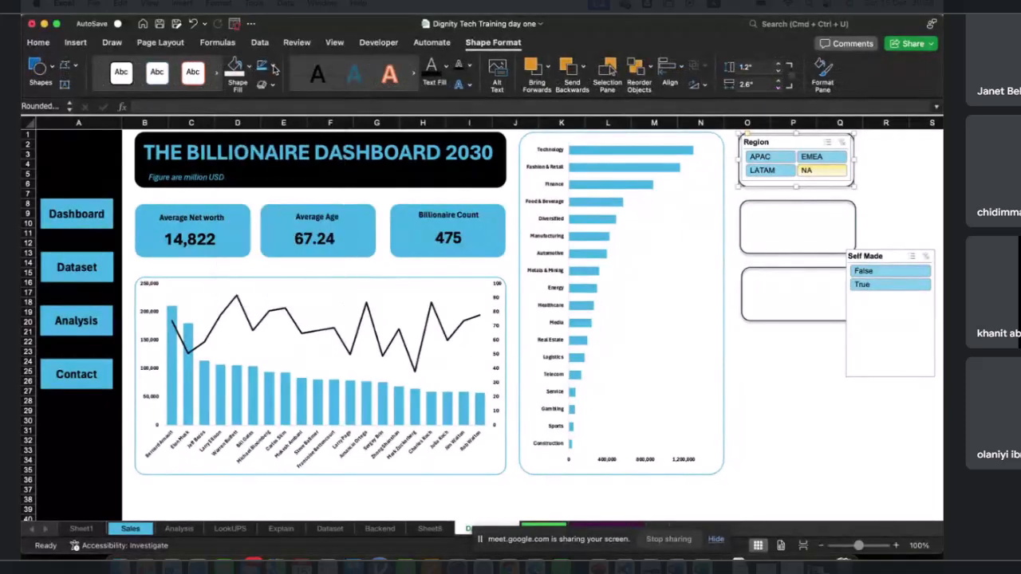
pyautogui.click(272, 70)
pyautogui.click(297, 106)
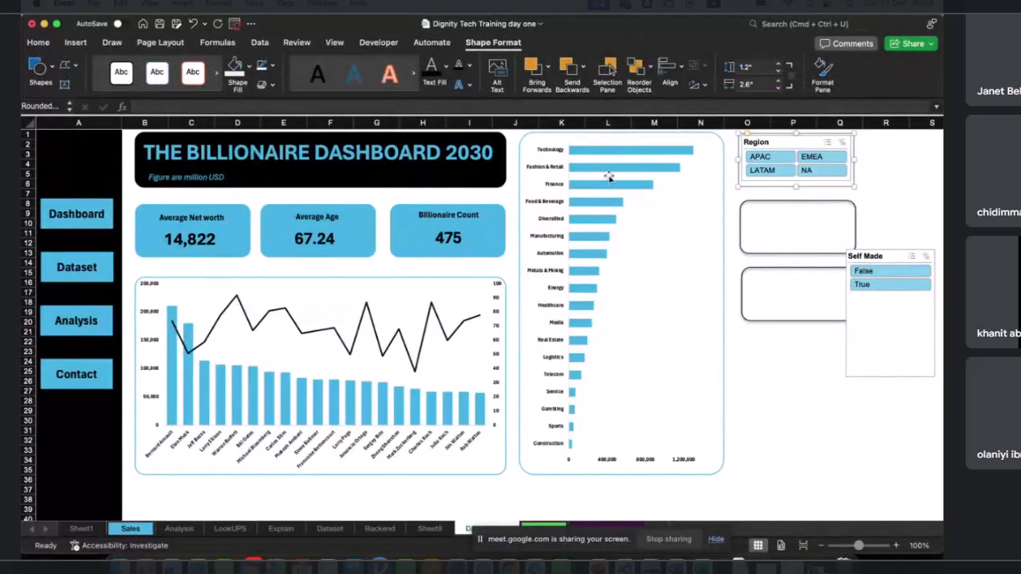
# Step: Test the Region slicer by filtering to LATAM, APAC, NA and EMEA in turn, ending on NA
pyautogui.click(873, 171)
pyautogui.click(785, 173)
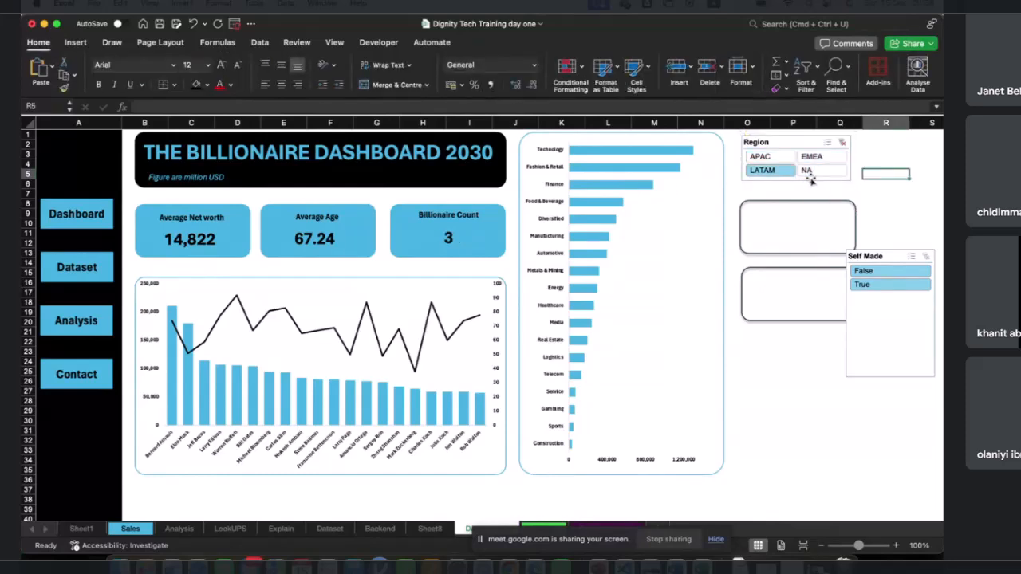
pyautogui.click(772, 160)
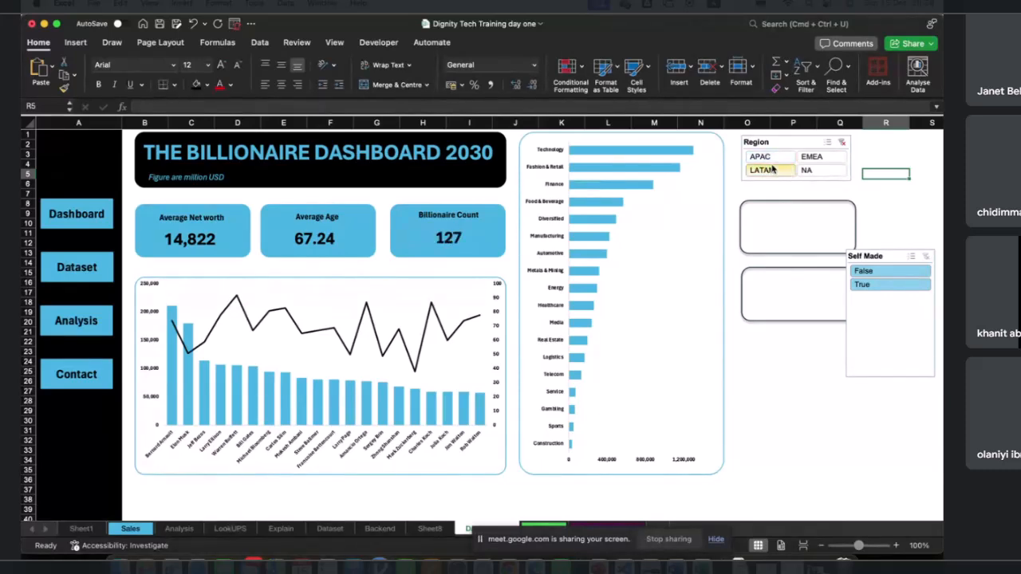
pyautogui.click(811, 170)
pyautogui.click(782, 162)
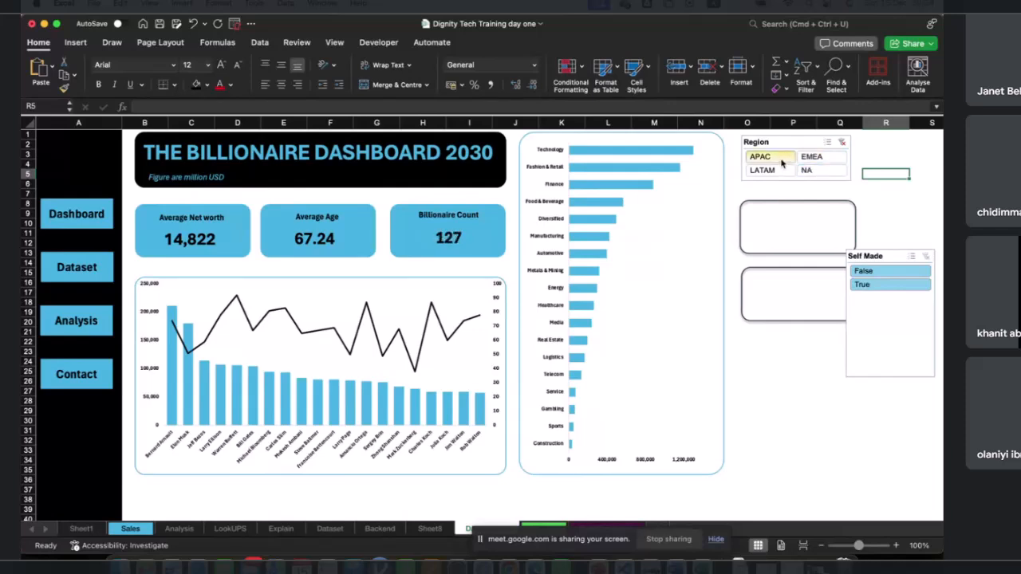
pyautogui.click(767, 170)
pyautogui.click(827, 158)
pyautogui.click(848, 179)
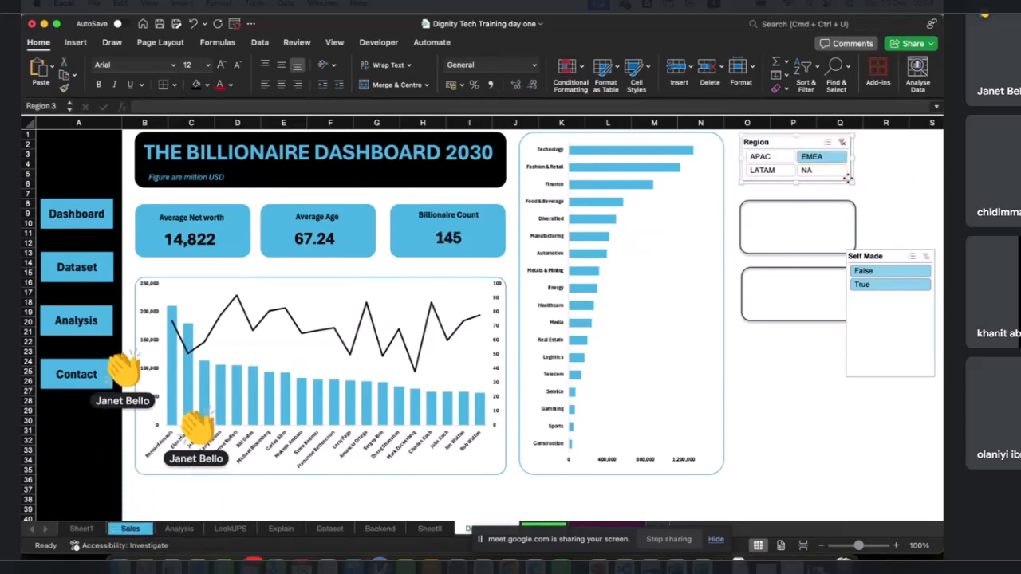
pyautogui.click(759, 157)
pyautogui.click(767, 170)
pyautogui.click(814, 169)
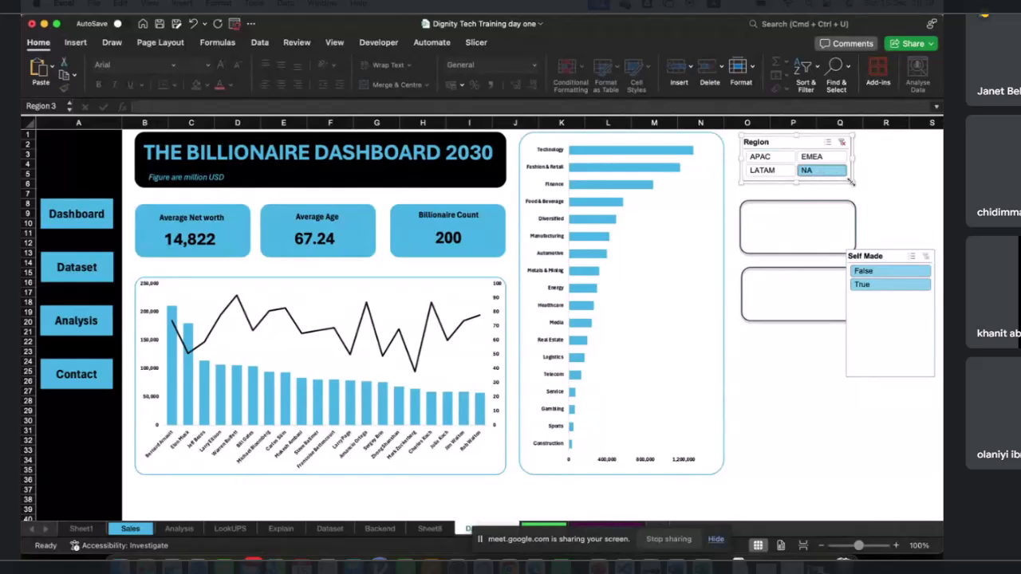
# Step: Shrink the Region slicer slightly, shift it within the first box's area, and filter to APAC and LATAM
pyautogui.moveTo(851, 182); pyautogui.dragTo(838, 169)
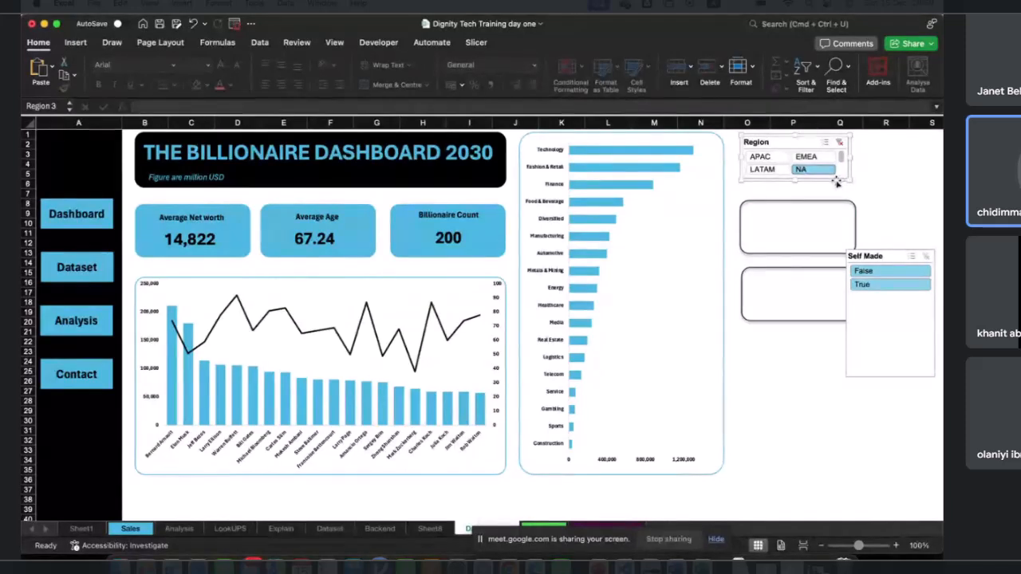
pyautogui.moveTo(834, 182)
pyautogui.mouseDown()
pyautogui.moveTo(881, 188)
pyautogui.moveTo(844, 187)
pyautogui.mouseUp()
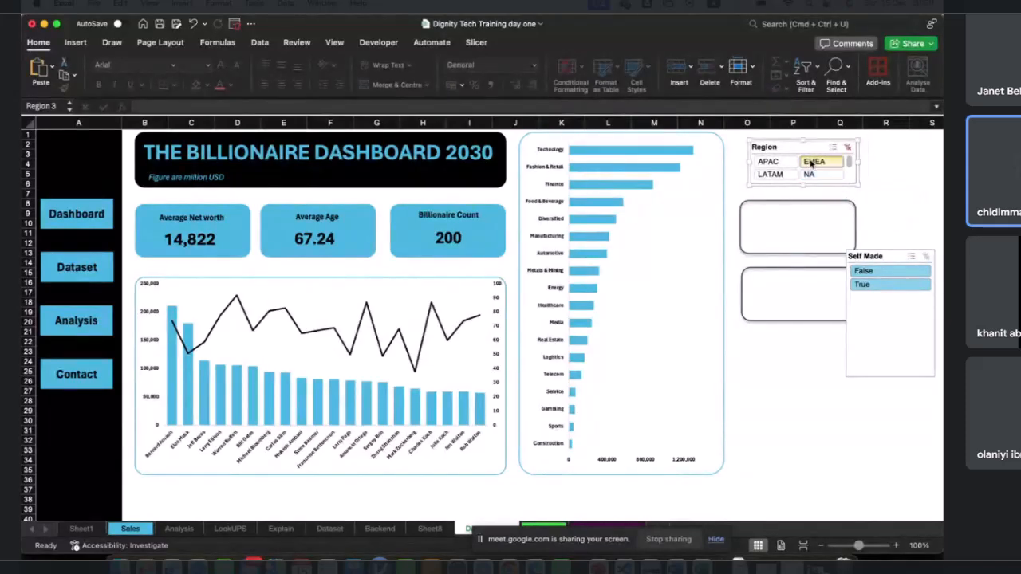
pyautogui.click(777, 165)
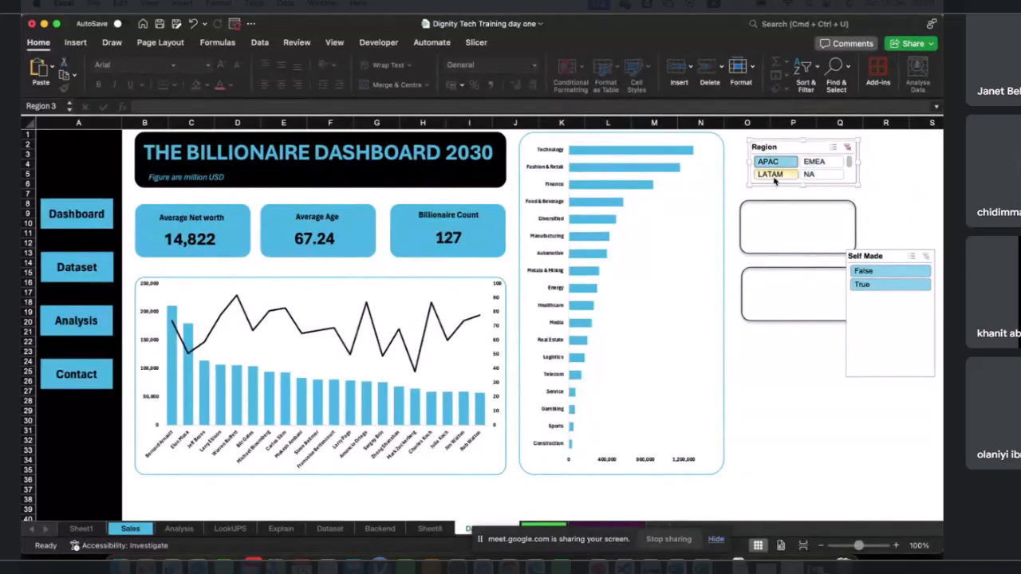
pyautogui.click(770, 175)
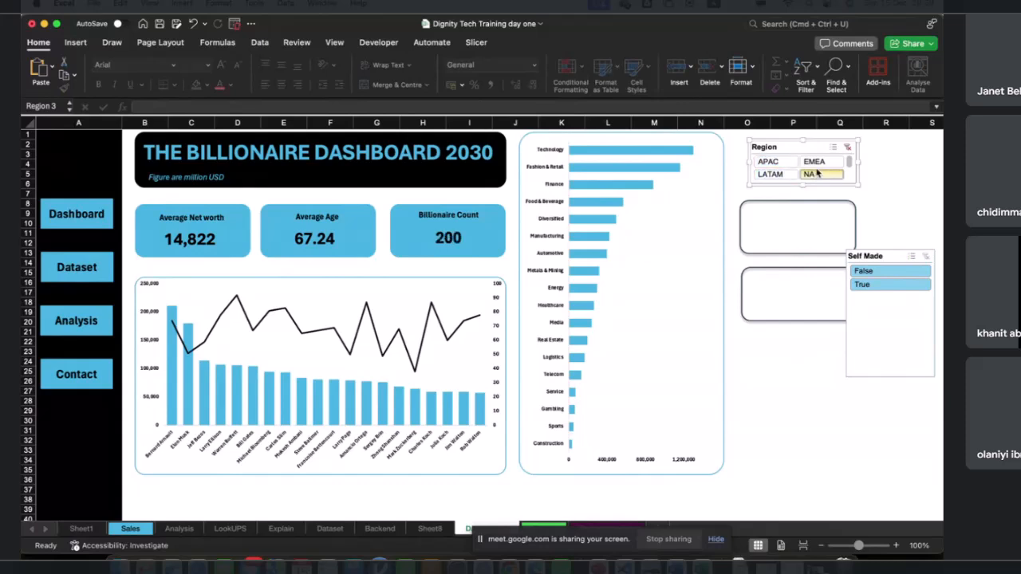
# Step: Move the Region slicer down over the second box and try to select the first box without its outline
pyautogui.moveTo(781, 144); pyautogui.dragTo(786, 194)
pyautogui.click(789, 157)
pyautogui.click(768, 171)
pyautogui.click(765, 147)
pyautogui.click(757, 164)
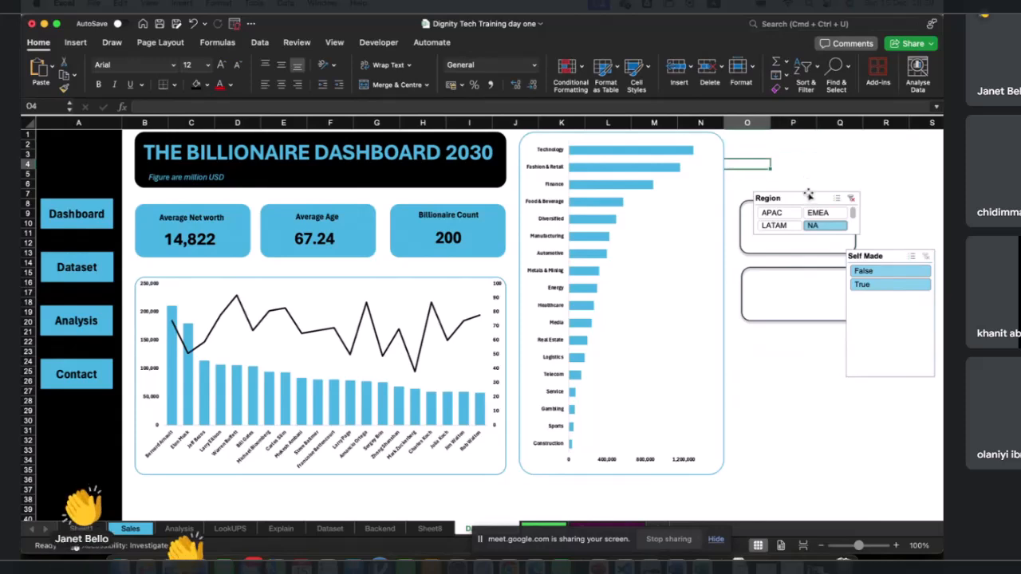
# Step: Undo the Region slicer's moves, resizing and filtering, back to before the first box's outline was removed
pyautogui.press('super+z')
pyautogui.press('super+z')
pyautogui.press('super+z')
pyautogui.press('super+z')
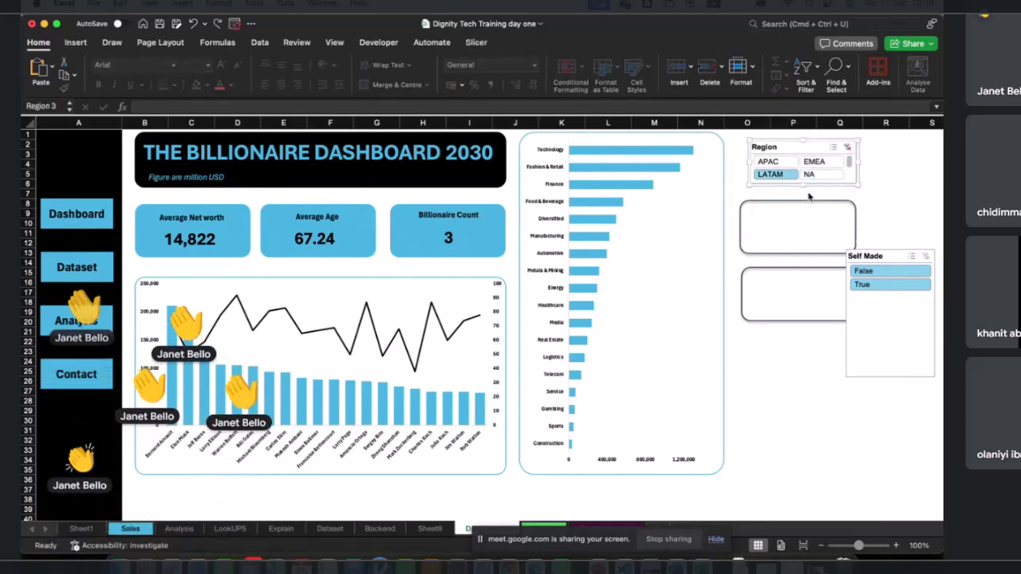
pyautogui.press('super+z')
pyautogui.press('super+z')
pyautogui.press('super+z')
pyautogui.press('super+z')
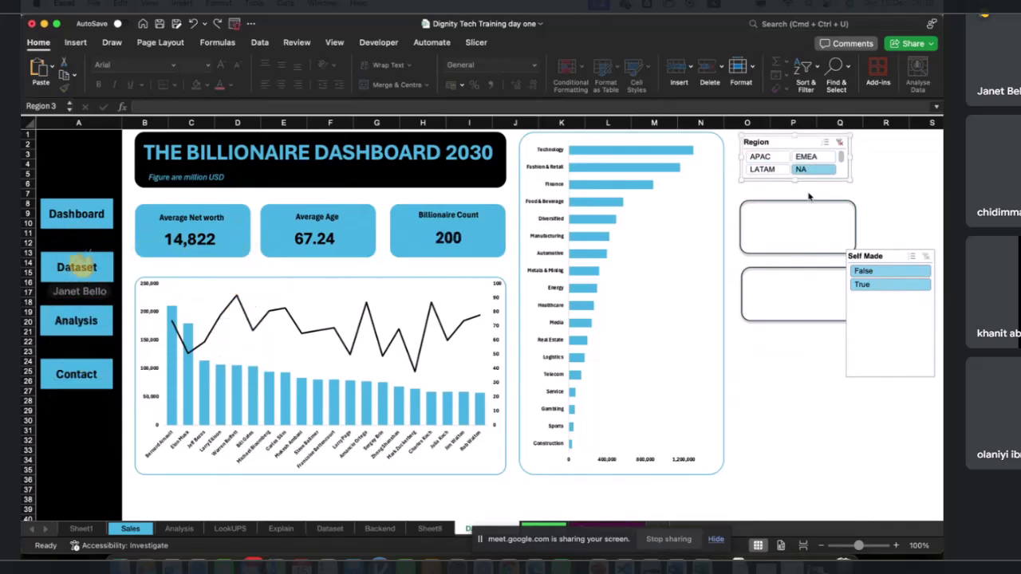
pyautogui.press('super+z')
pyautogui.press('super+z')
pyautogui.press('super+z')
pyautogui.press('super+z')
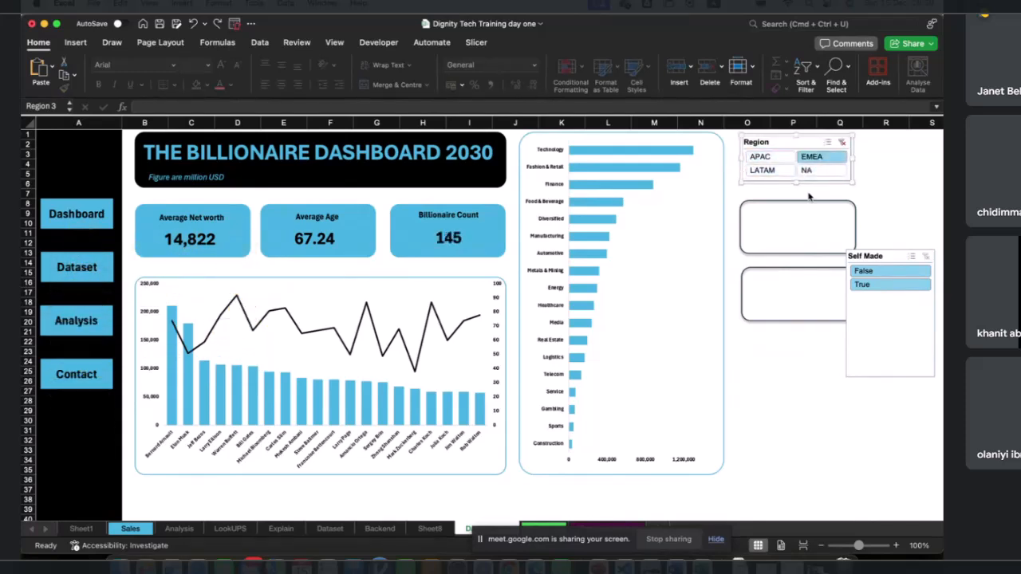
pyautogui.press('super+z')
pyautogui.press('super+z')
pyautogui.press('super+z')
pyautogui.press('super+z')
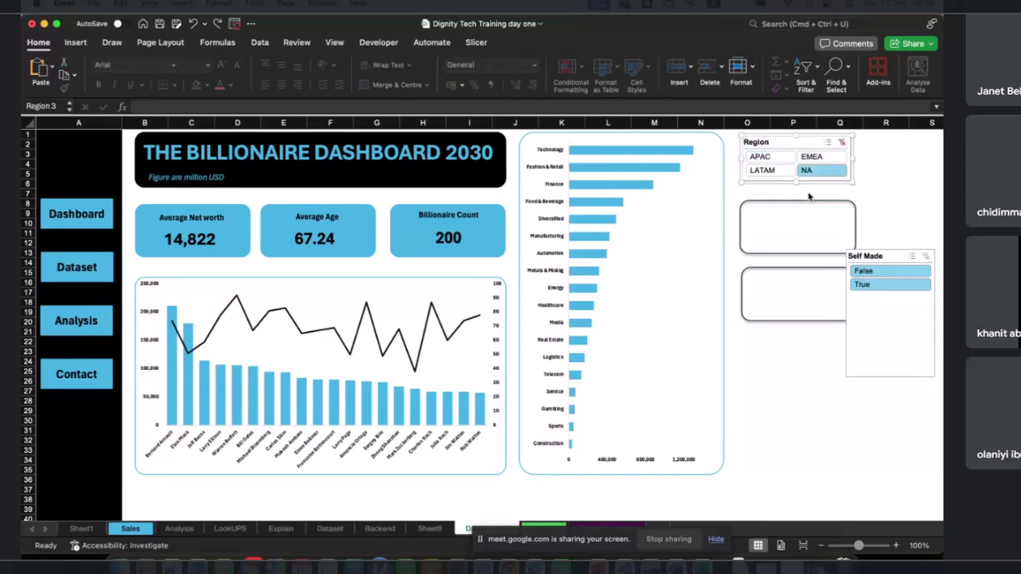
pyautogui.press('super+z')
pyautogui.press('super+z')
pyautogui.press('super+z')
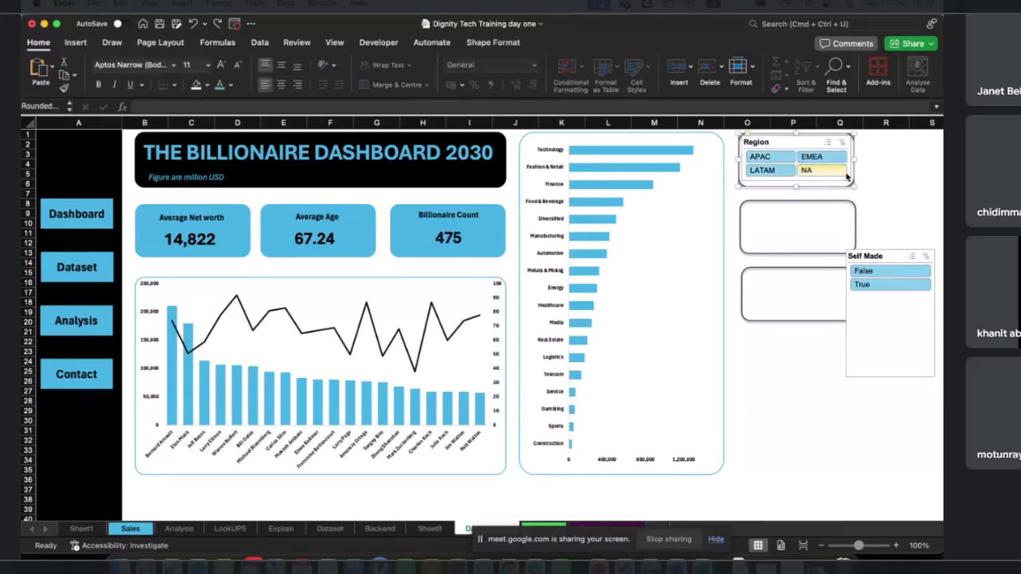
# Step: Enlarge the first box slightly in width and height around the Region slicer
pyautogui.moveTo(853, 185); pyautogui.dragTo(858, 193)
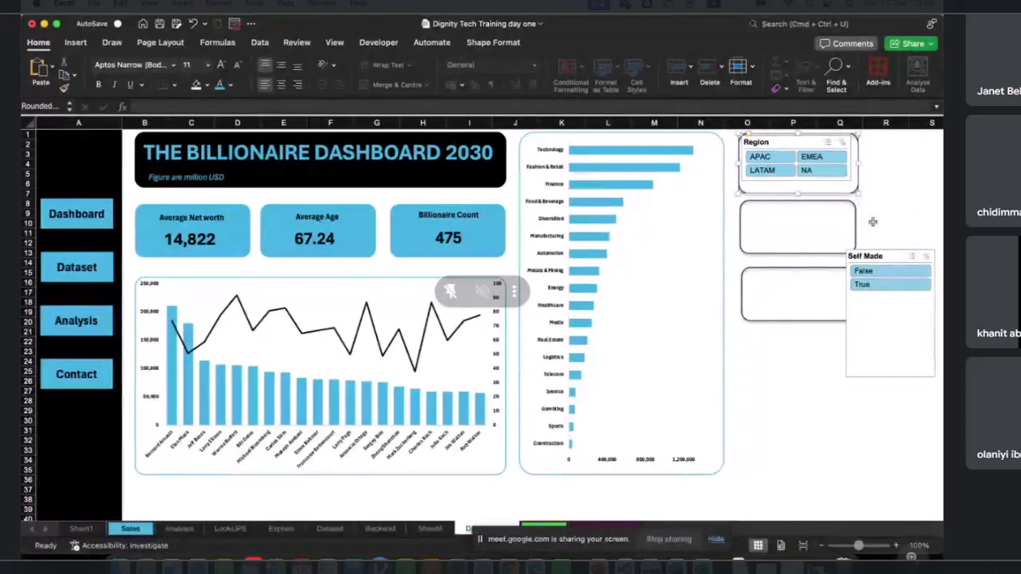
# Step: Replace the two empty lower boxes with two duplicates of the enlarged first box, spaced one below the other beneath it
pyautogui.click(855, 219)
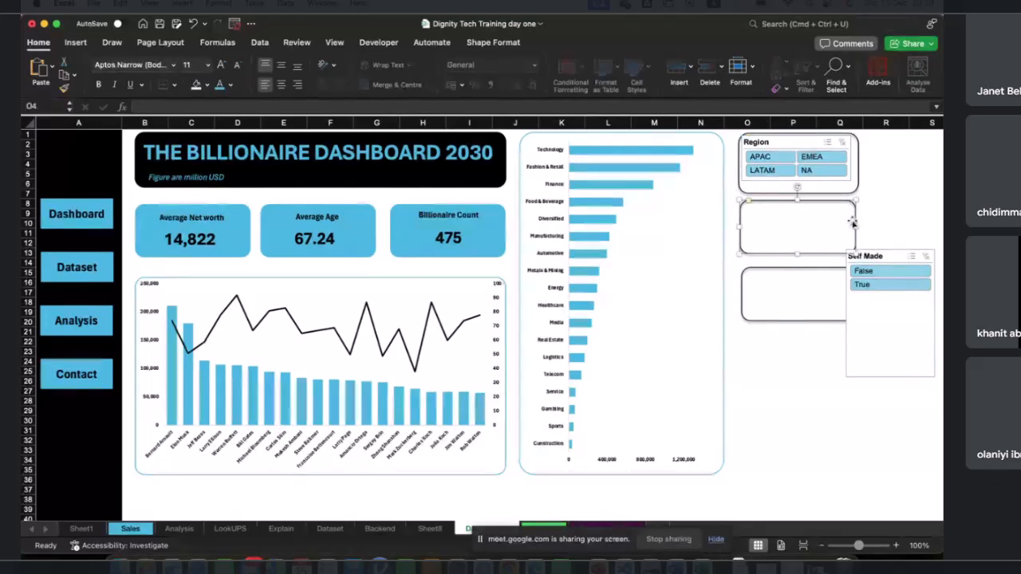
pyautogui.press('Delete')
pyautogui.click(807, 273)
pyautogui.press('Delete')
pyautogui.click(848, 198)
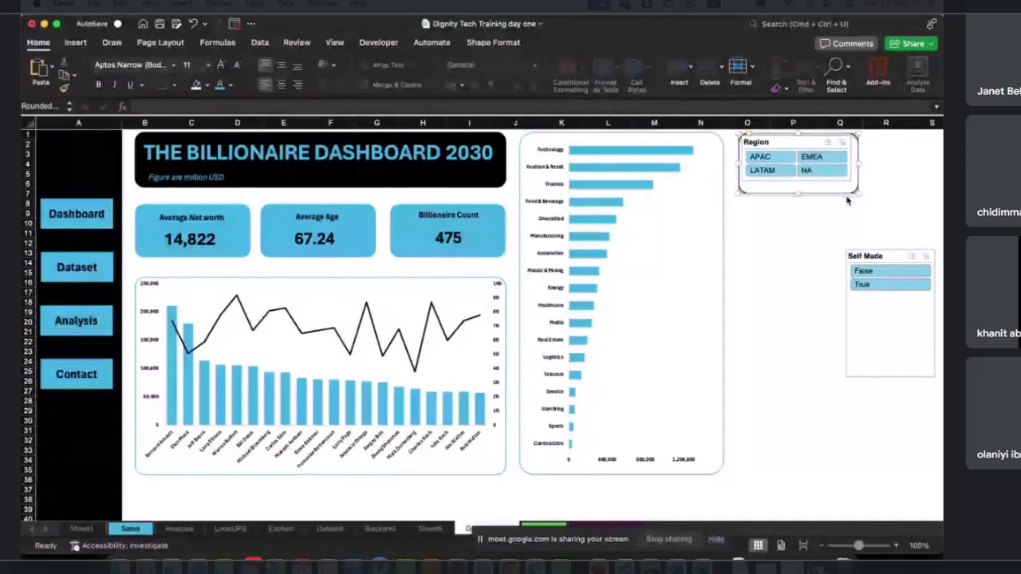
pyautogui.press('super+d')
pyautogui.moveTo(831, 203); pyautogui.dragTo(822, 356)
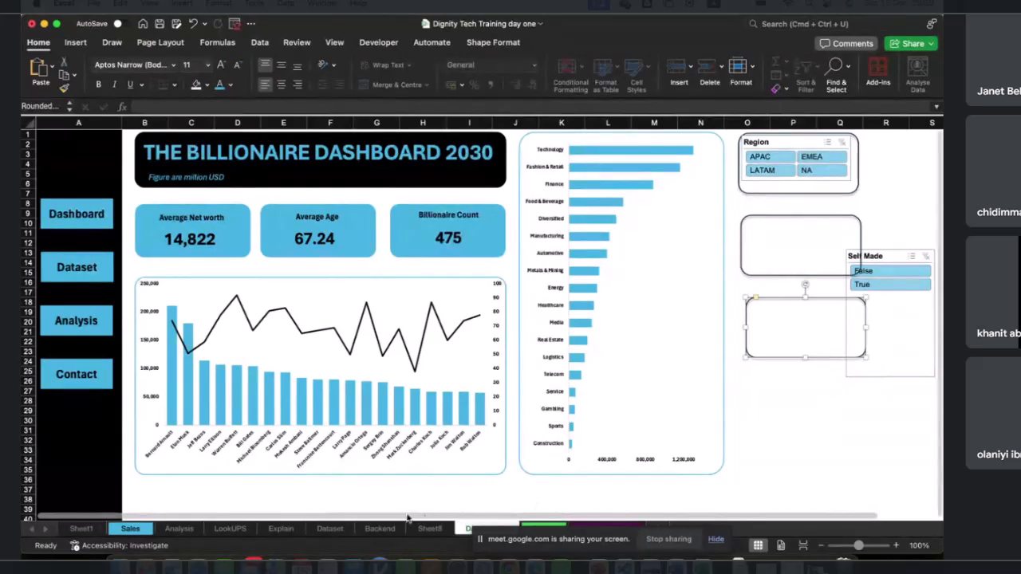
# Step: Check the Count of Person Name pivot table on the Backend sheet and return to the dashboard sheet
pyautogui.click(380, 528)
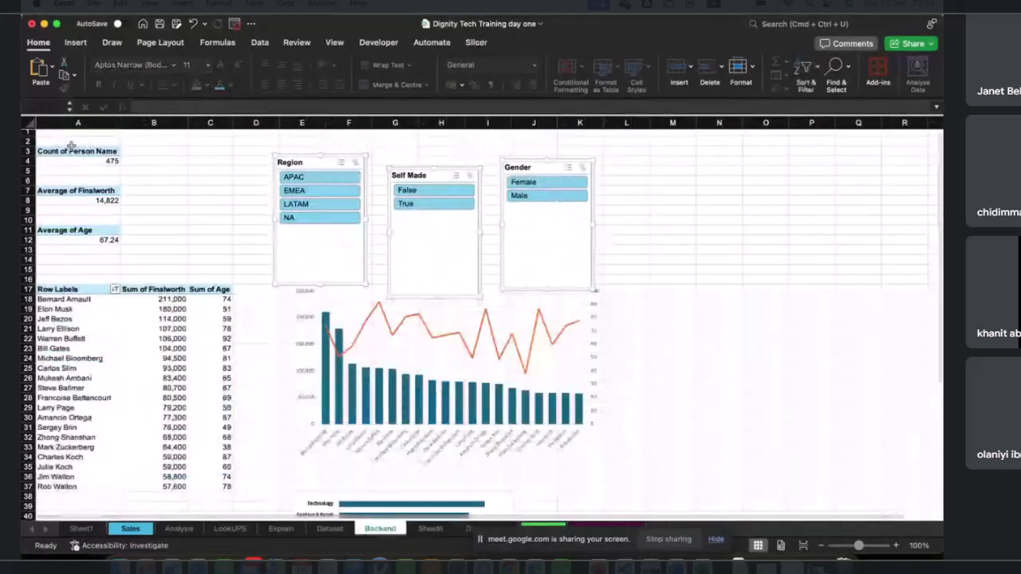
pyautogui.click(96, 155)
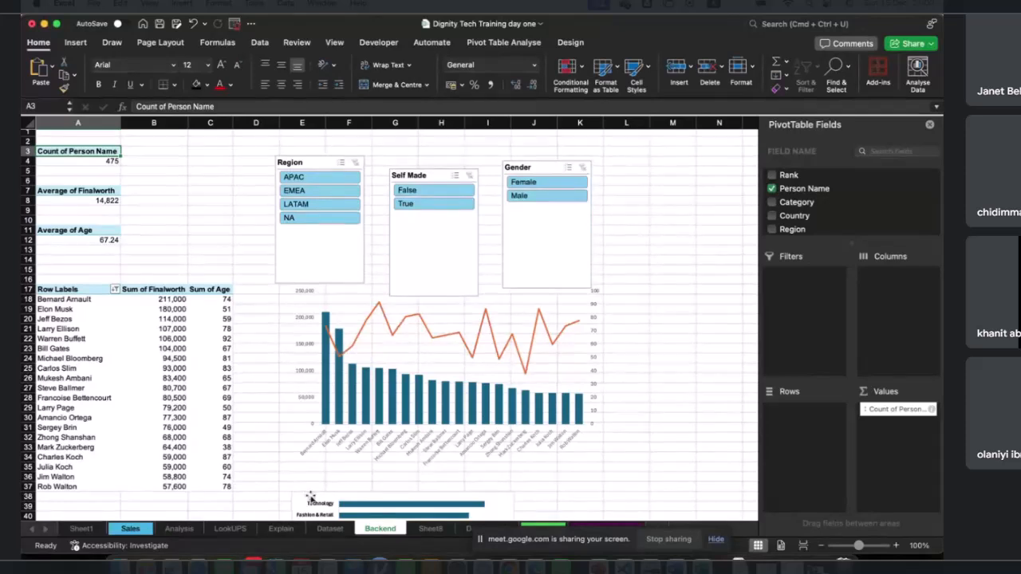
pyautogui.click(465, 529)
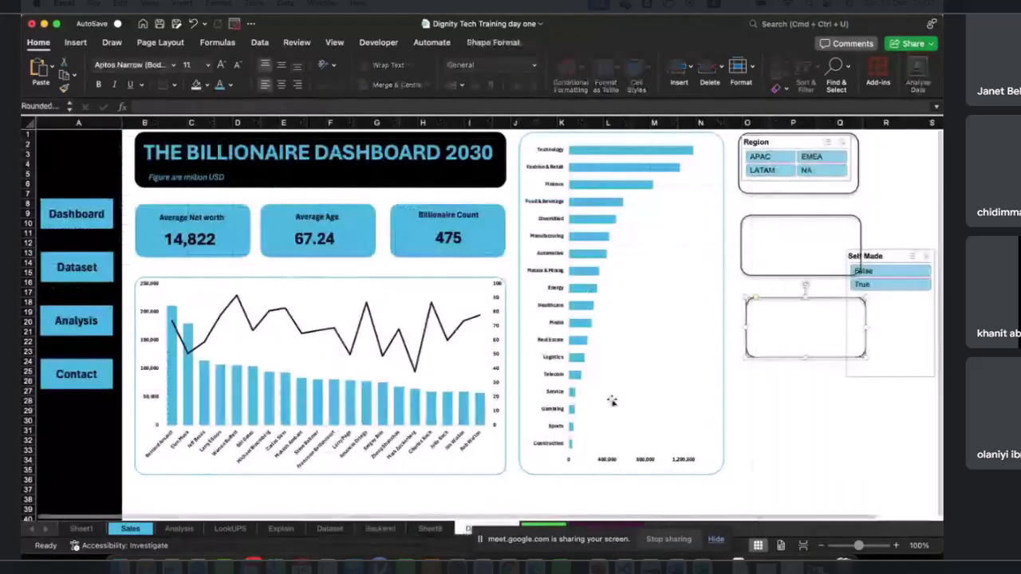
# Step: Connect the Region slicer to PivotTable12, PivotTable13, PivotTable14 and PivotTable15 on the Backend sheet through its report connections
pyautogui.click(807, 146)
pyautogui.click(473, 42)
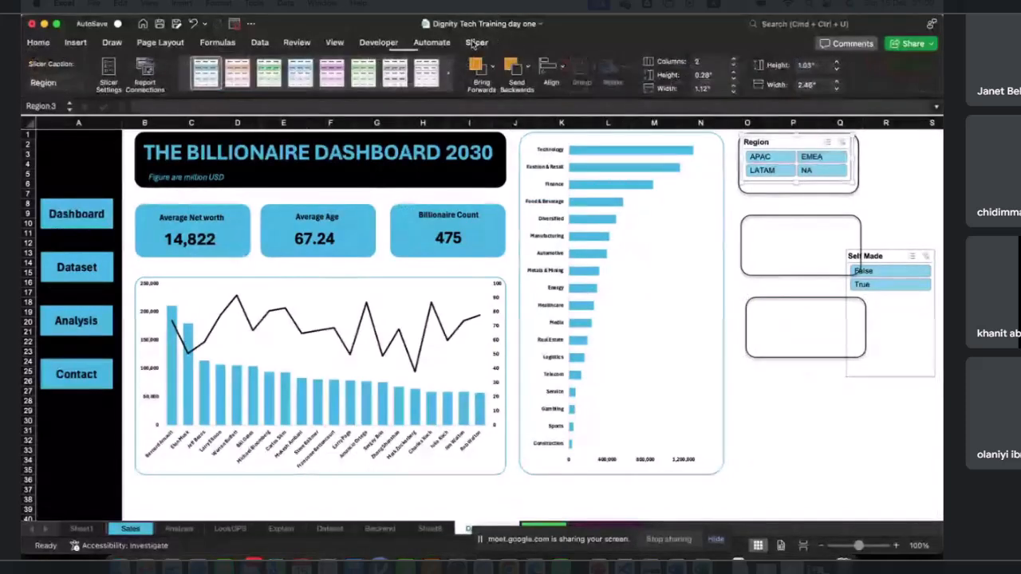
pyautogui.click(146, 71)
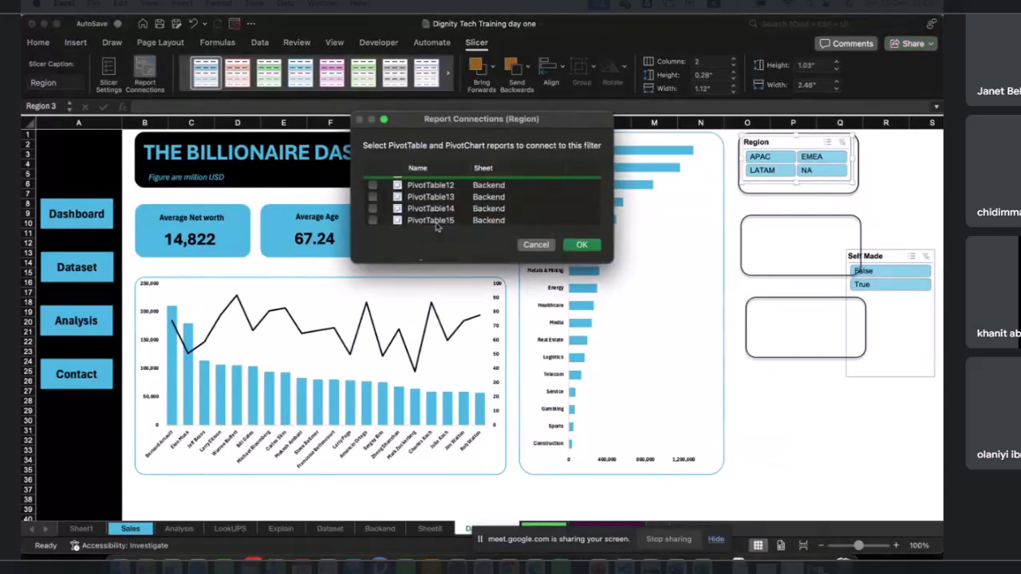
pyautogui.scroll(1, 429, 209)
pyautogui.scroll(-2, 429, 209)
pyautogui.scroll(1, 429, 209)
pyautogui.scroll(-1, 429, 209)
pyautogui.scroll(1, 429, 209)
pyautogui.scroll(-1, 429, 209)
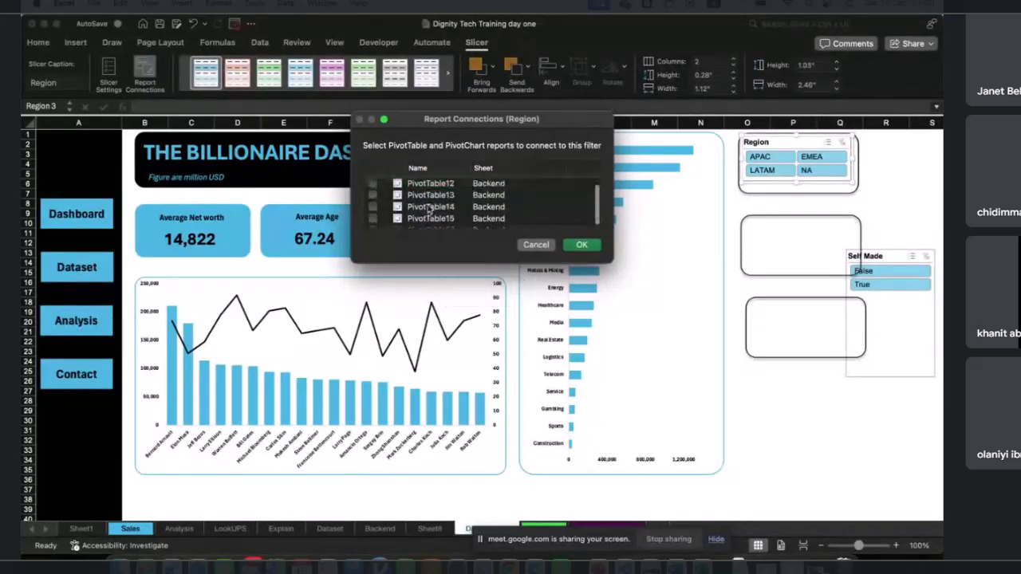
pyautogui.scroll(1, 429, 209)
pyautogui.click(373, 192)
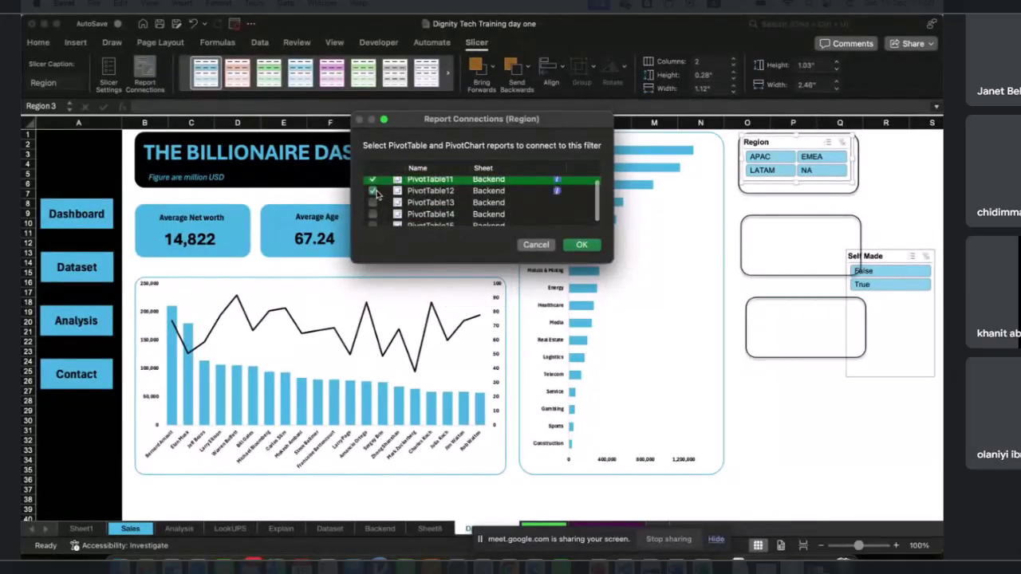
pyautogui.click(373, 204)
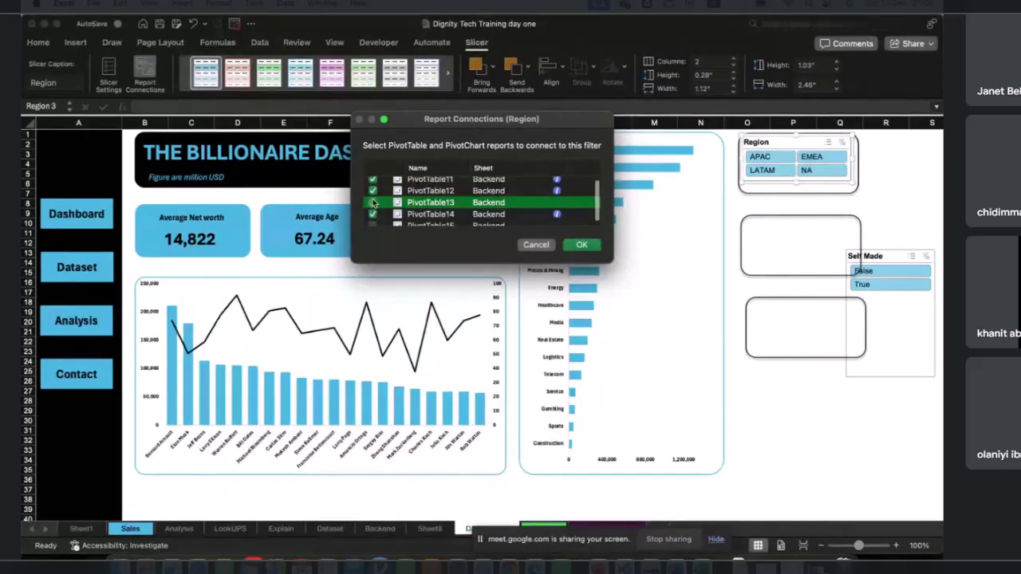
pyautogui.scroll(-1, 373, 204)
pyautogui.click(372, 220)
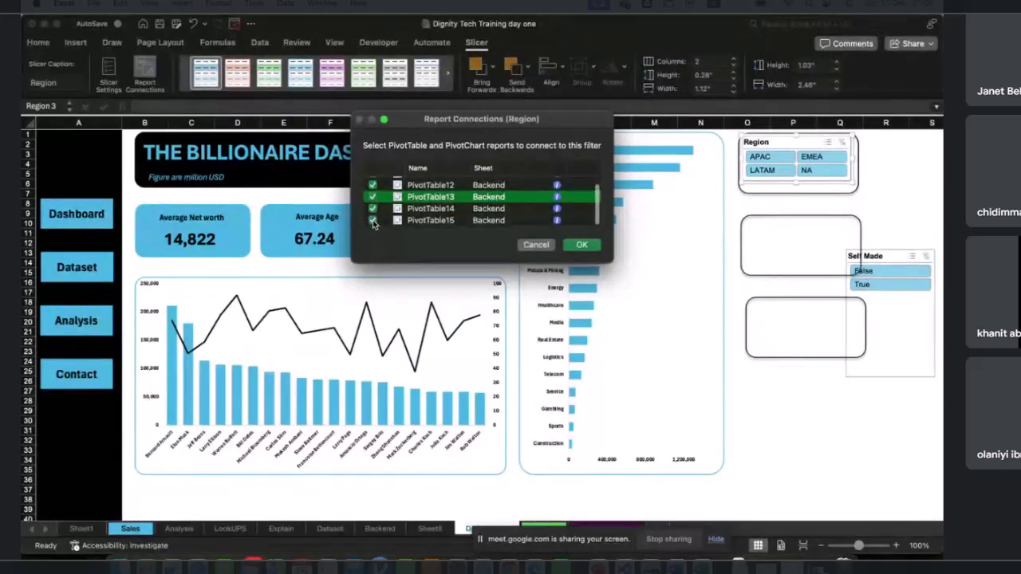
pyautogui.click(581, 245)
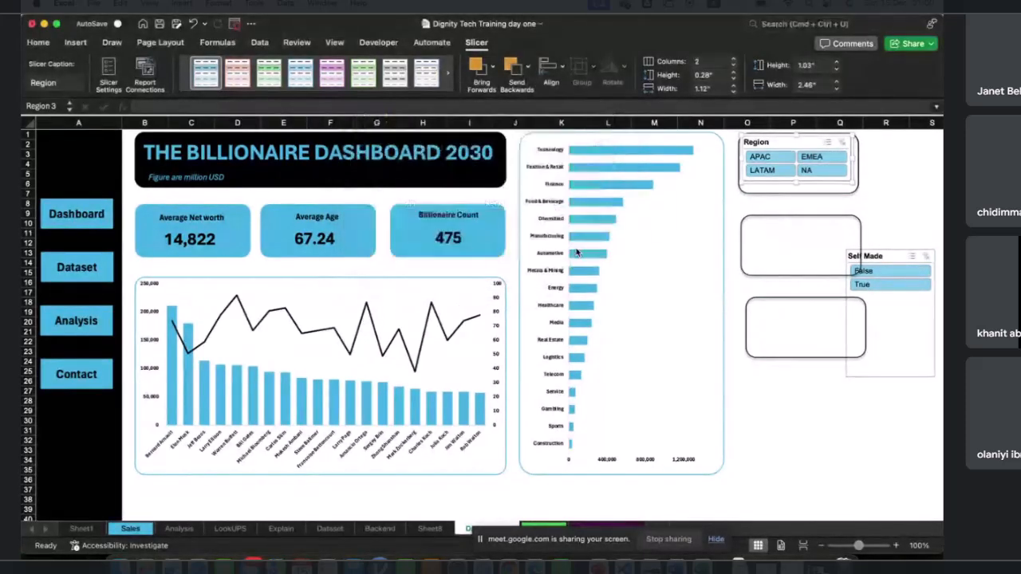
# Step: Test the Region slicer by filtering the dashboard by each region in turn, ending on APAC
pyautogui.click(768, 161)
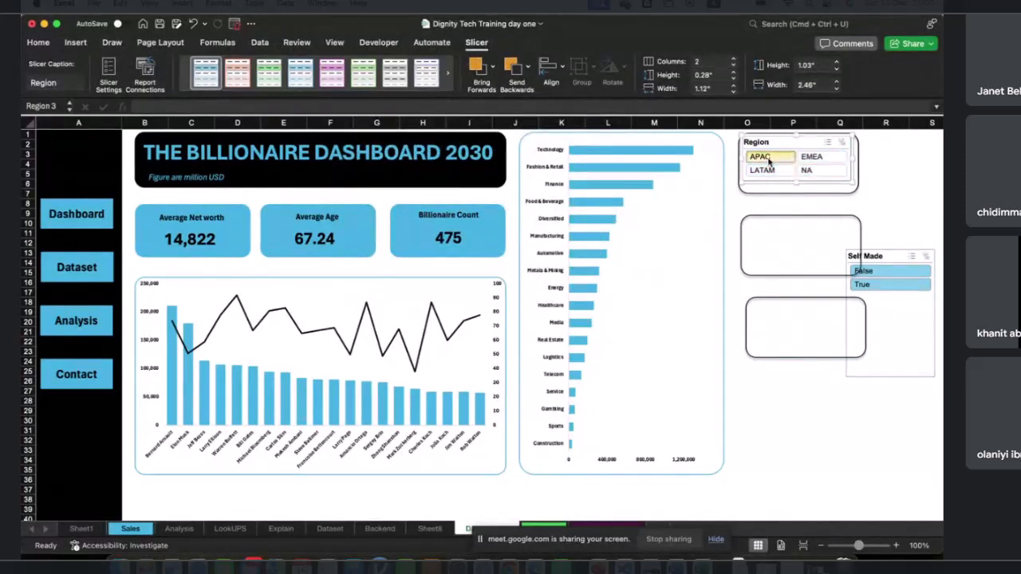
pyautogui.click(812, 159)
pyautogui.click(778, 172)
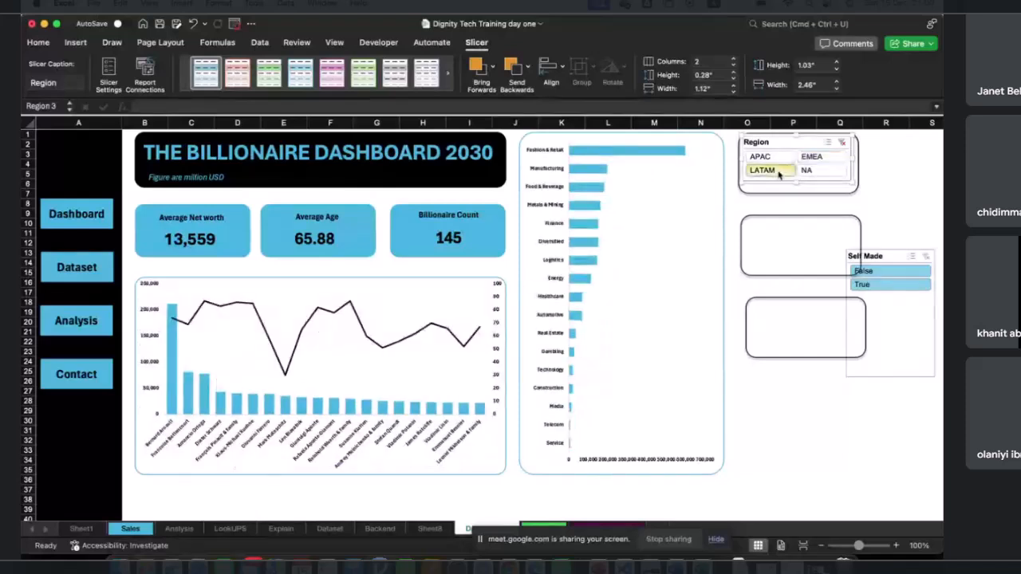
pyautogui.click(810, 172)
pyautogui.click(812, 158)
pyautogui.click(774, 159)
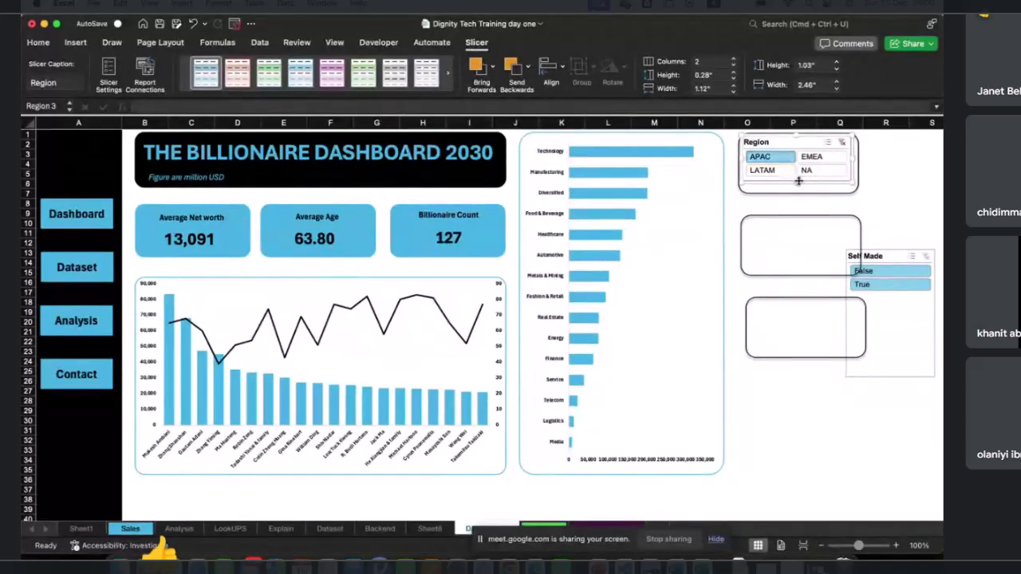
# Step: Enlarge the Region slicer slightly in height and width to fill the first box
pyautogui.moveTo(798, 183); pyautogui.dragTo(799, 189)
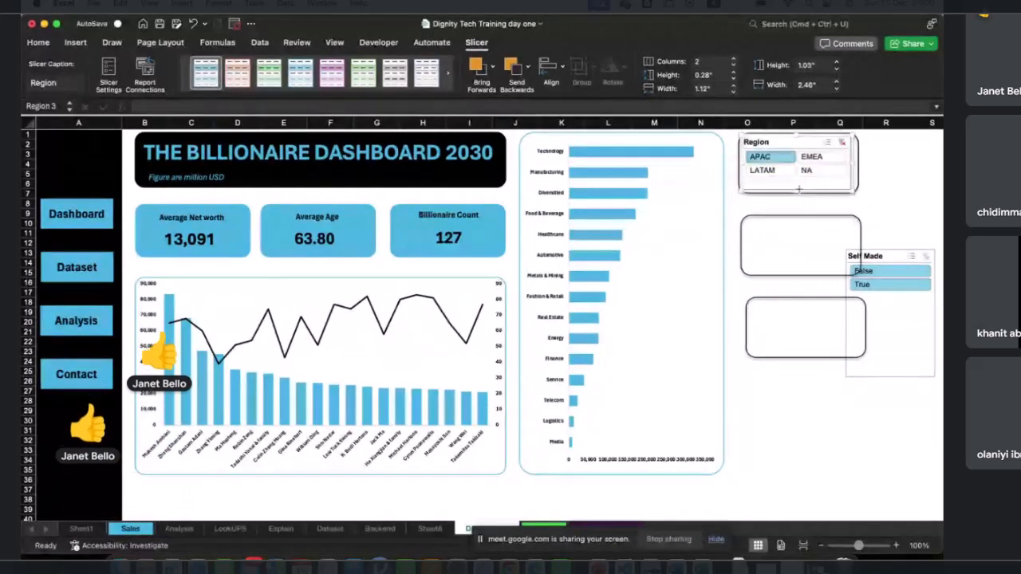
pyautogui.moveTo(852, 163); pyautogui.dragTo(858, 163)
# Step: Move the Self Made slicer into the second box and resize it to about 1.18" high and 2.53" wide
pyautogui.click(864, 378)
pyautogui.moveTo(890, 378); pyautogui.dragTo(900, 304)
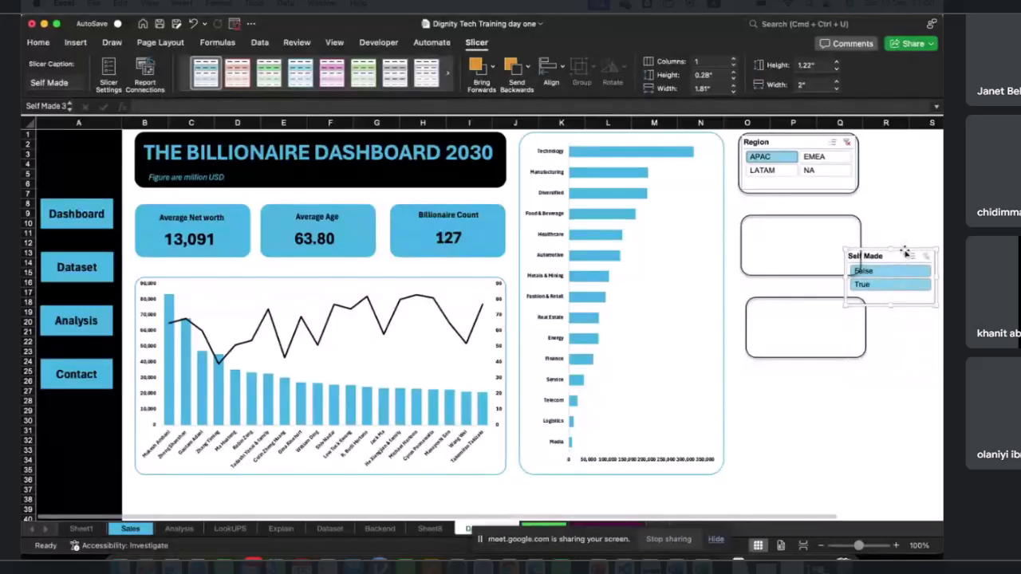
pyautogui.moveTo(905, 253); pyautogui.dragTo(804, 220)
pyautogui.click(851, 190)
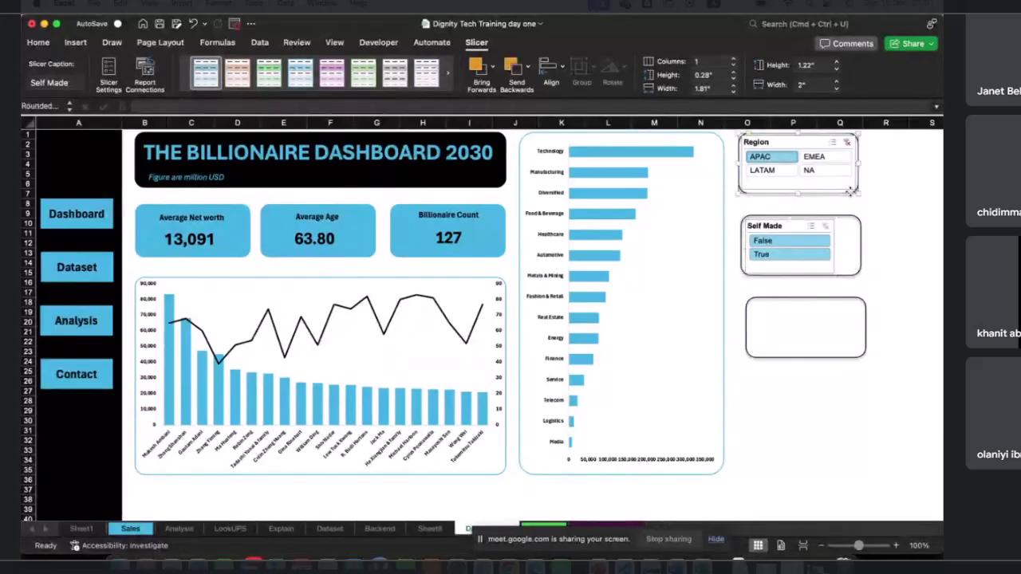
pyautogui.click(744, 136)
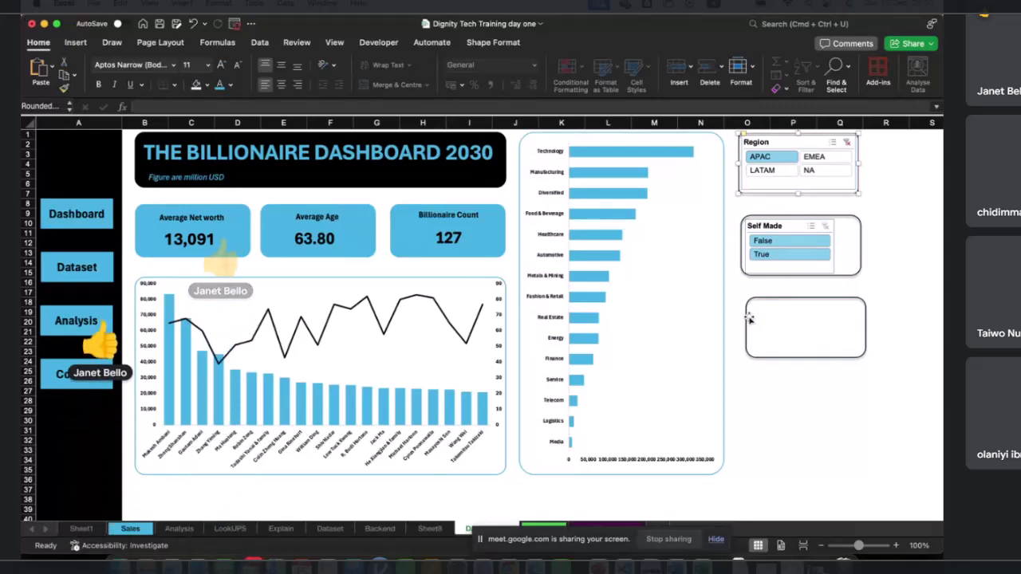
pyautogui.click(833, 266)
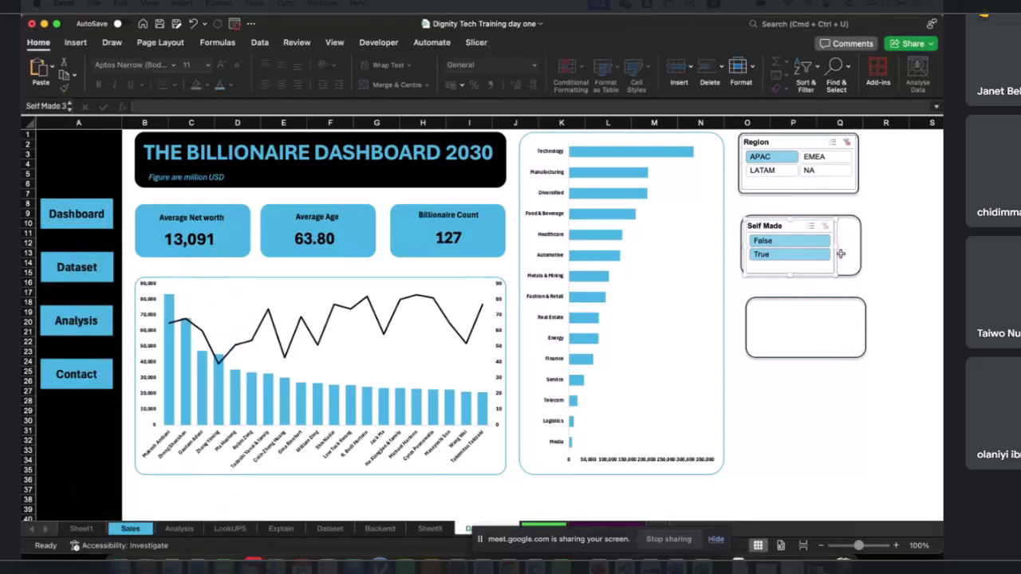
pyautogui.moveTo(834, 247); pyautogui.dragTo(858, 248)
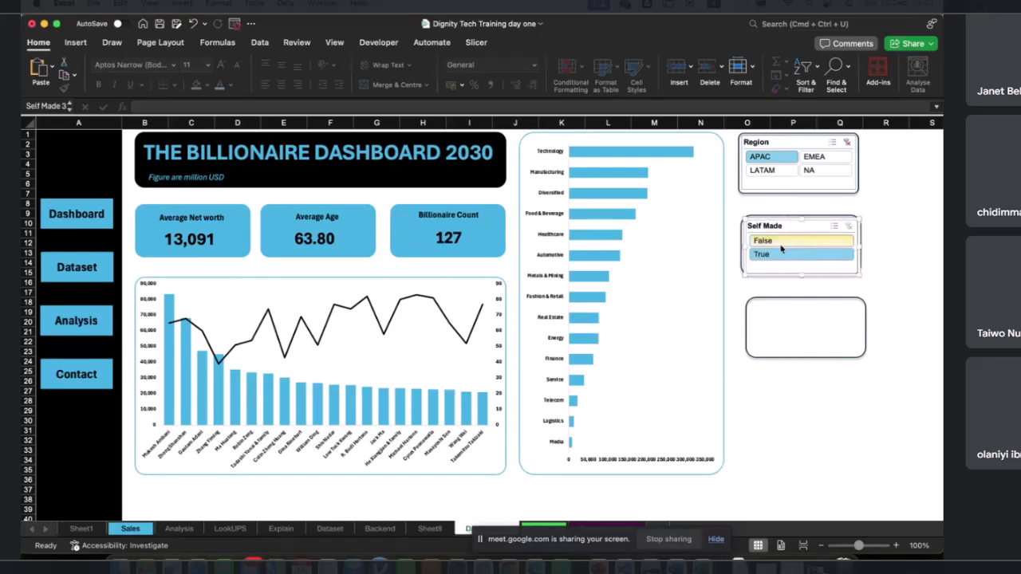
pyautogui.moveTo(798, 278); pyautogui.dragTo(799, 272)
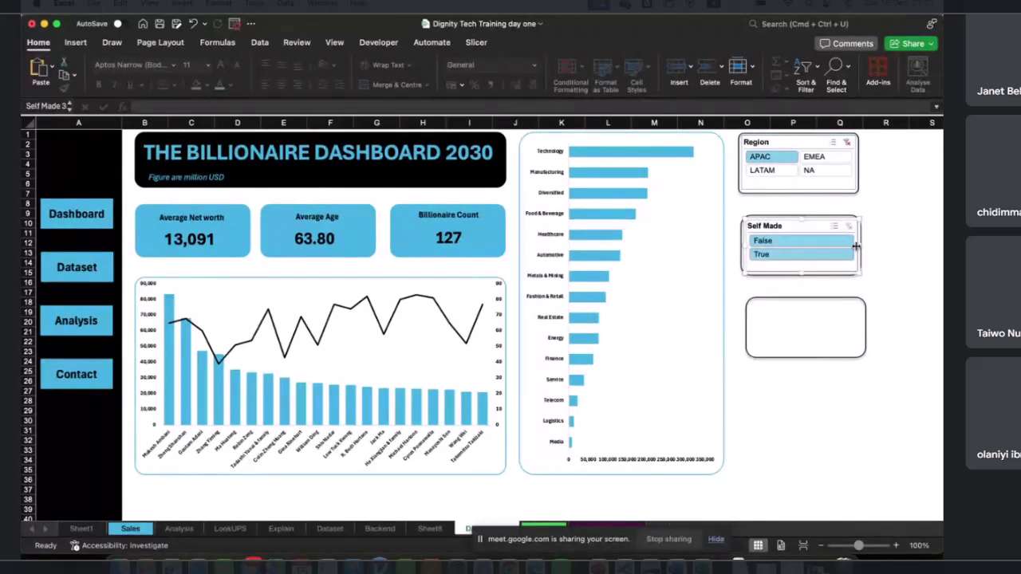
# Step: Move the Gender slicer into the third box and resize it to fit inside the box's outline
pyautogui.hscroll(2, 882, 287)
pyautogui.click(887, 243)
pyautogui.moveTo(888, 243); pyautogui.dragTo(673, 338)
pyautogui.moveTo(768, 358); pyautogui.dragTo(787, 356)
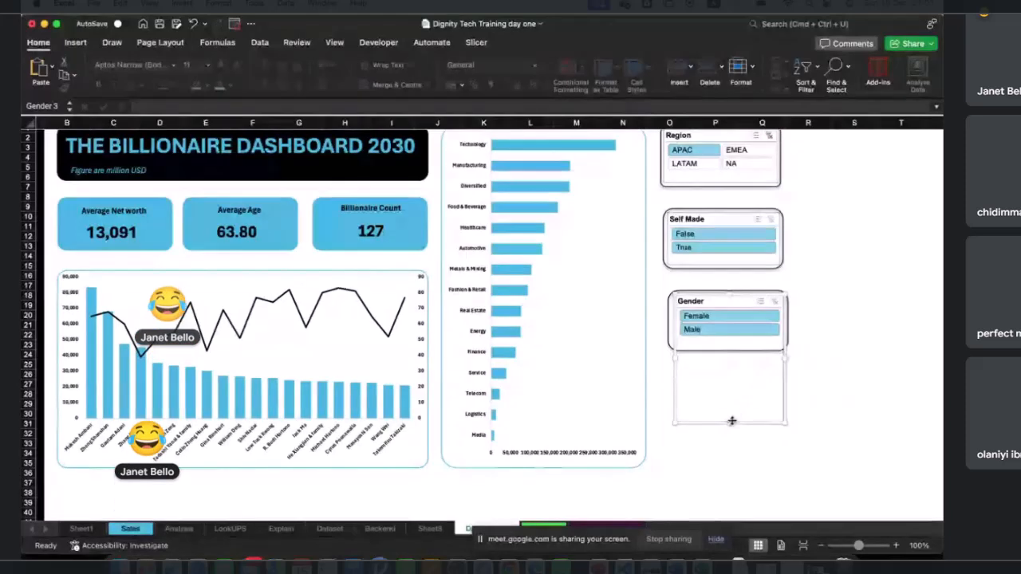
pyautogui.moveTo(727, 428); pyautogui.dragTo(726, 343)
pyautogui.hscroll(-2, 680, 321)
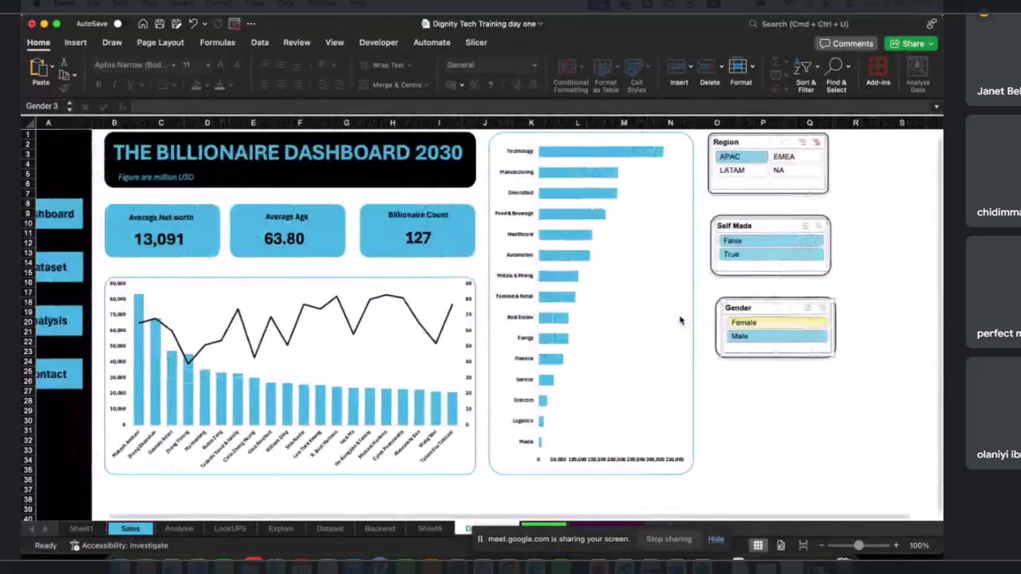
pyautogui.hscroll(-1, 680, 320)
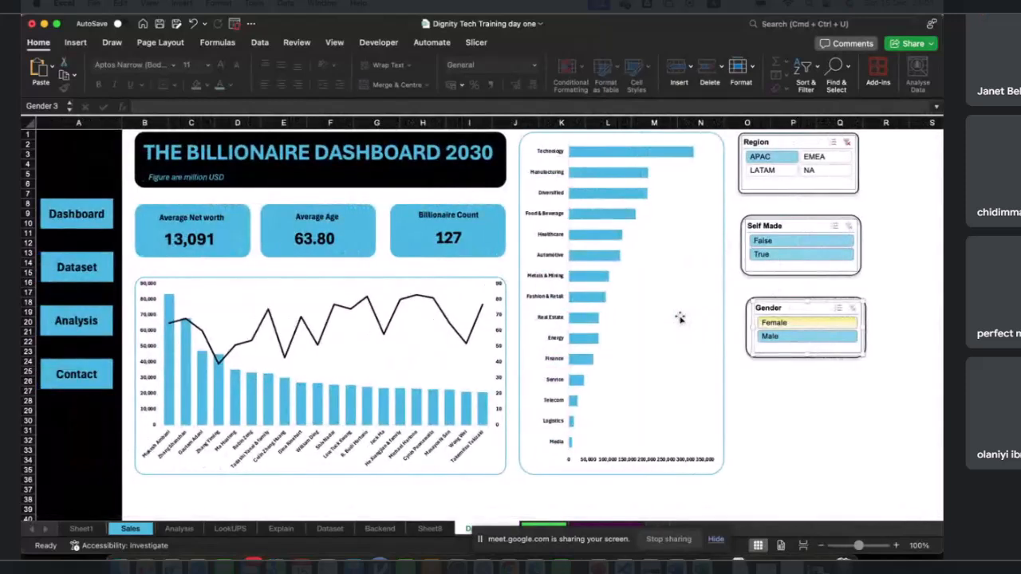
# Step: Extend the Gender slicer's left edge slightly to fill the third box, making it about 2.51" wide
pyautogui.click(535, 137)
pyautogui.click(535, 137)
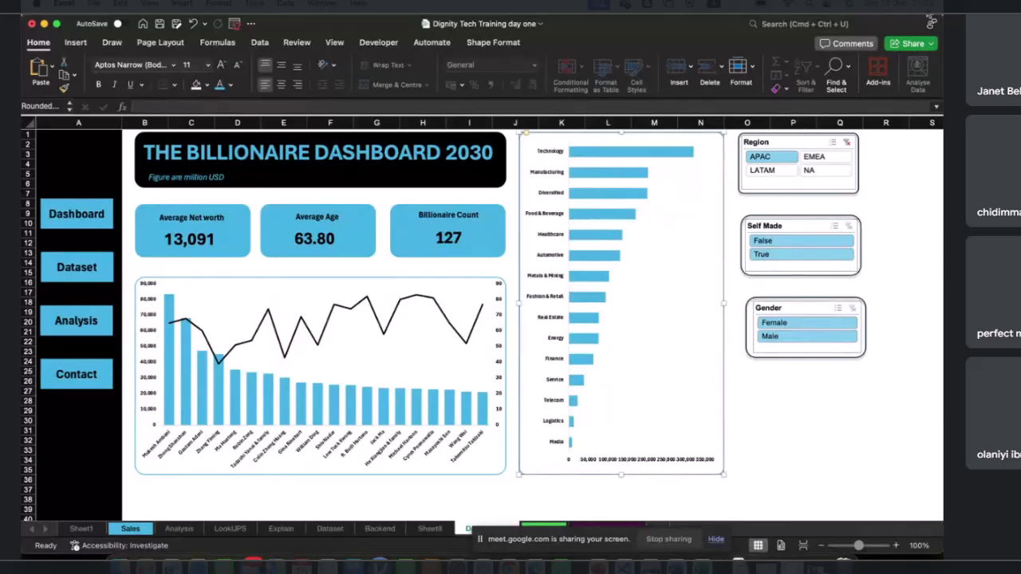
pyautogui.click(752, 328)
pyautogui.moveTo(752, 328); pyautogui.dragTo(749, 327)
pyautogui.click(885, 321)
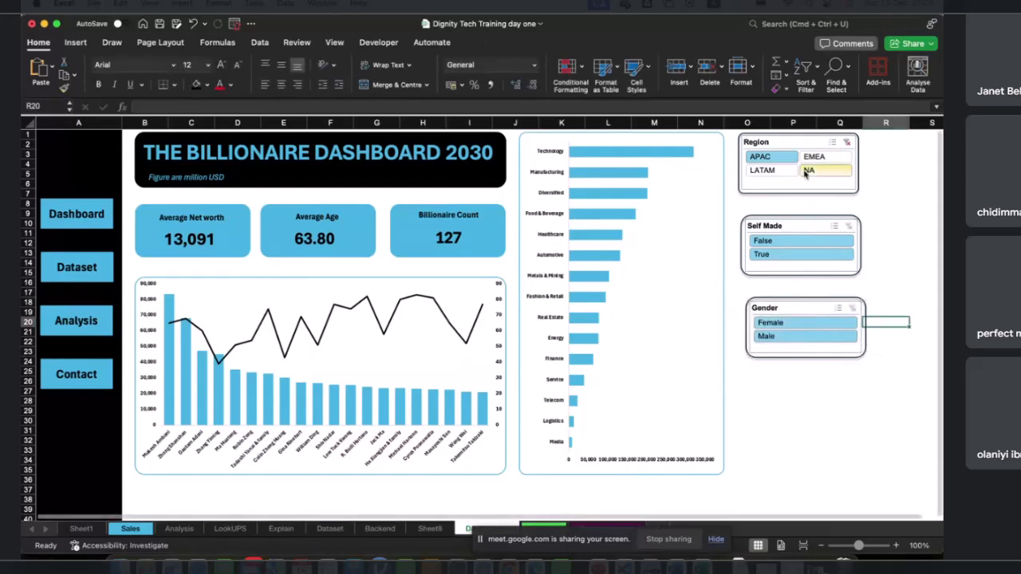
# Step: Connect the Self Made slicer to PivotTable12, PivotTable13, PivotTable14 and PivotTable15 on the Backend sheet
pyautogui.click(745, 271)
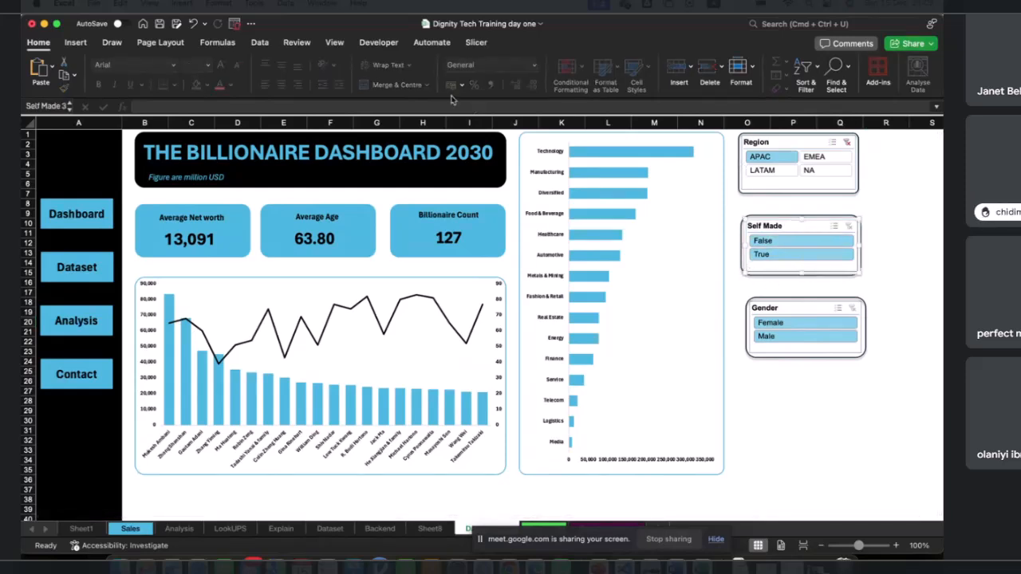
pyautogui.click(475, 42)
pyautogui.click(141, 83)
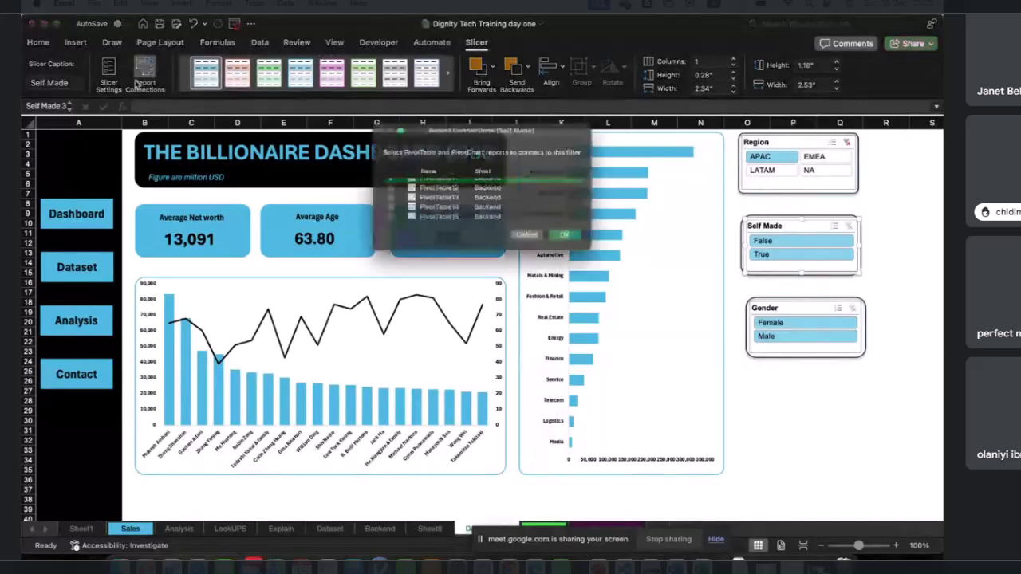
pyautogui.click(372, 188)
pyautogui.click(372, 200)
pyautogui.click(373, 212)
pyautogui.scroll(-1, 373, 217)
pyautogui.click(373, 221)
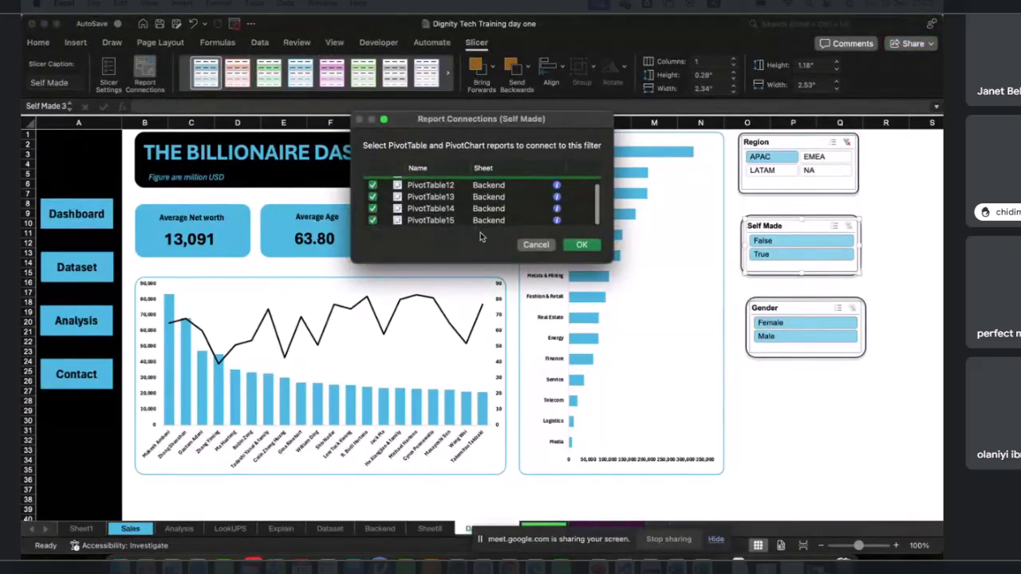
pyautogui.click(581, 244)
# Step: Connect the Gender slicer to PivotTable12, PivotTable13, PivotTable14 and PivotTable15 on the Backend sheet
pyautogui.click(756, 304)
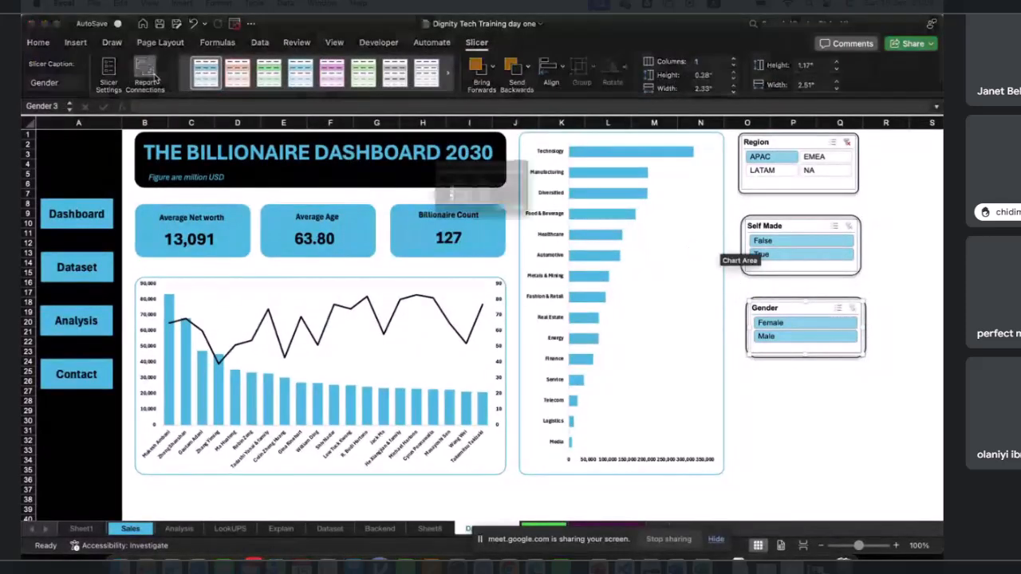
pyautogui.click(154, 77)
pyautogui.click(373, 187)
pyautogui.click(373, 199)
pyautogui.click(372, 212)
pyautogui.click(372, 223)
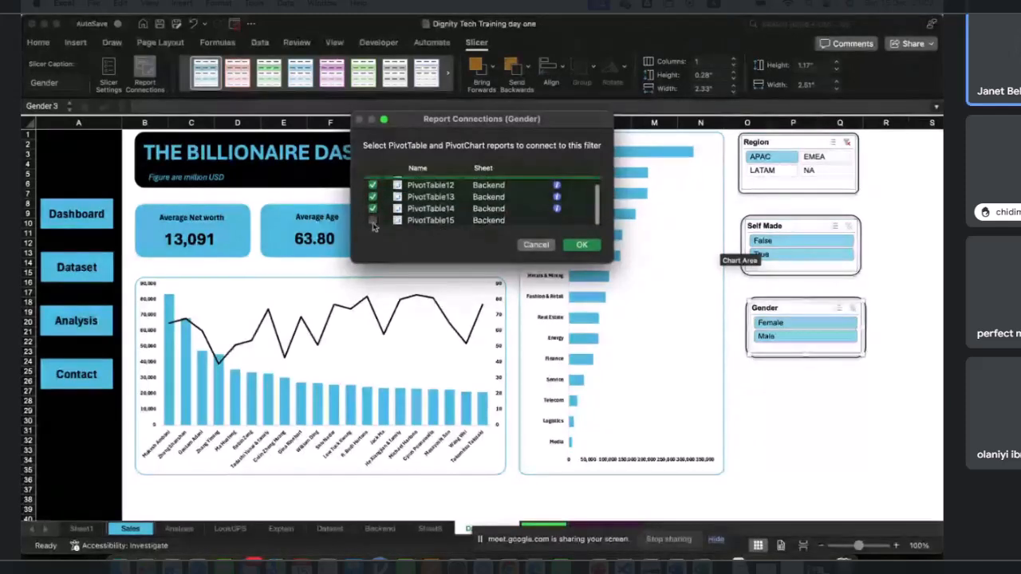
pyautogui.click(585, 249)
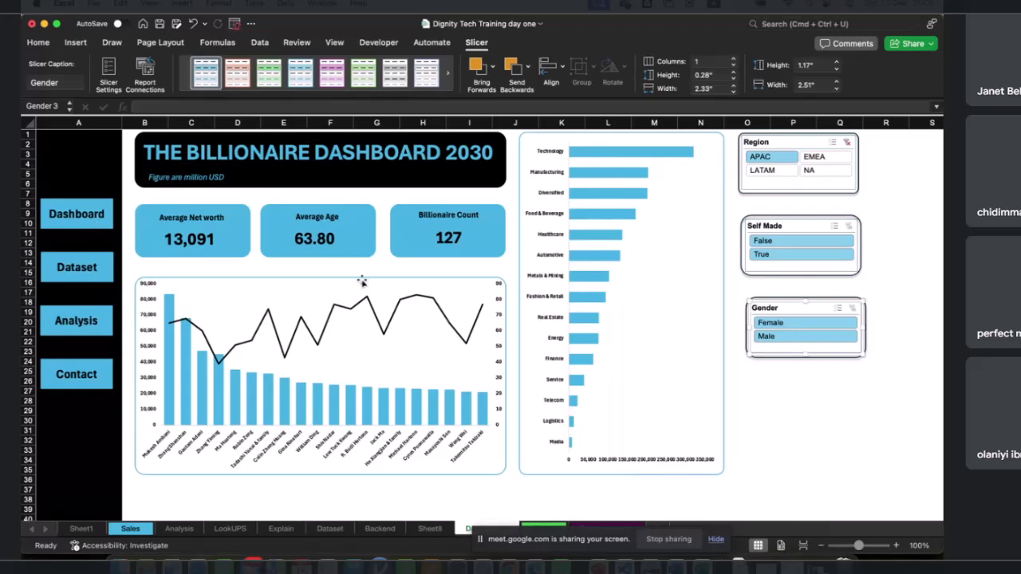
pyautogui.click(533, 360)
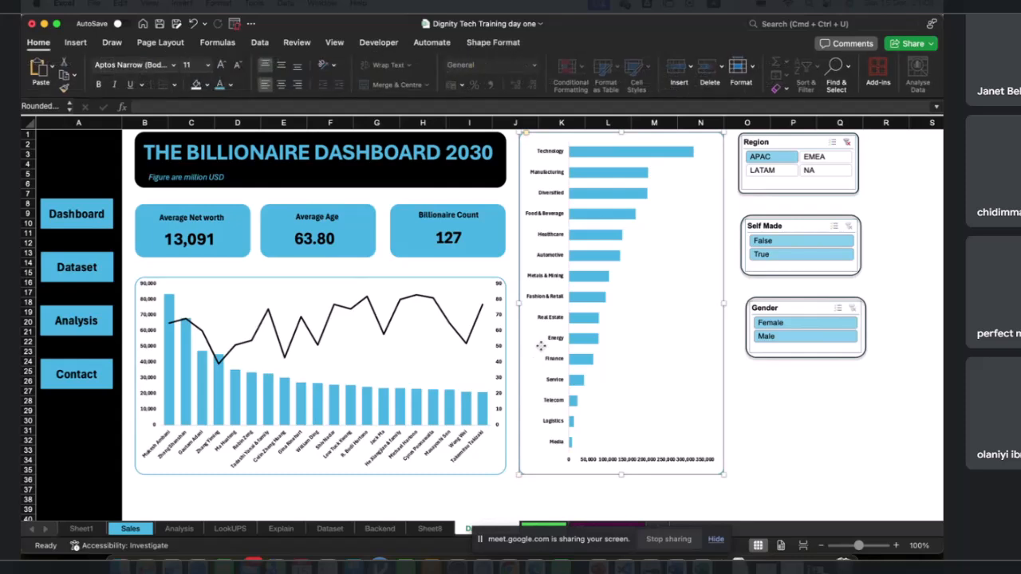
# Step: Widen the plot area of the category bar chart slightly and nudge the chart inside its rounded outline, leaving the PivotChart field list closed
pyautogui.click(626, 363)
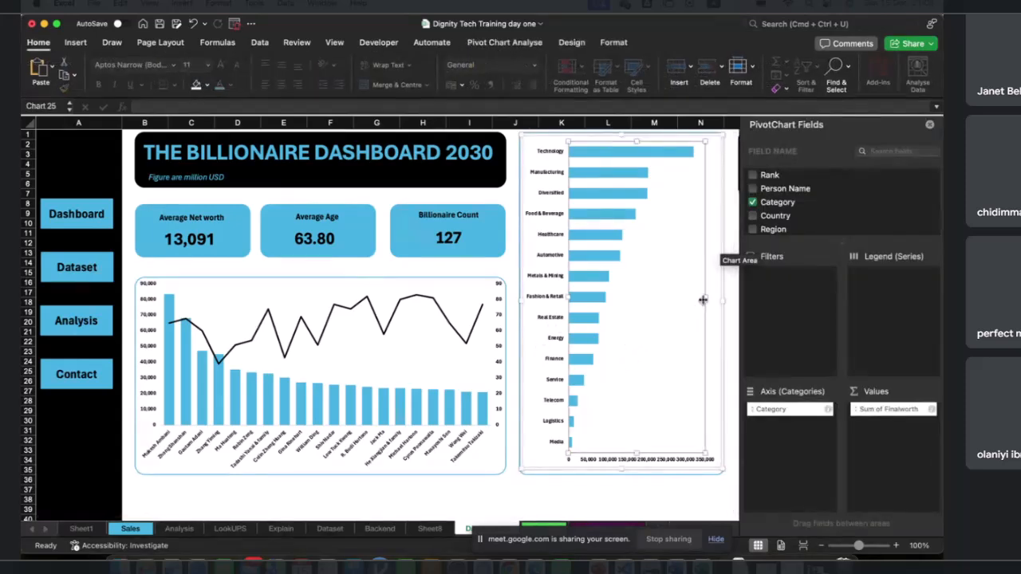
pyautogui.moveTo(704, 298); pyautogui.dragTo(708, 298)
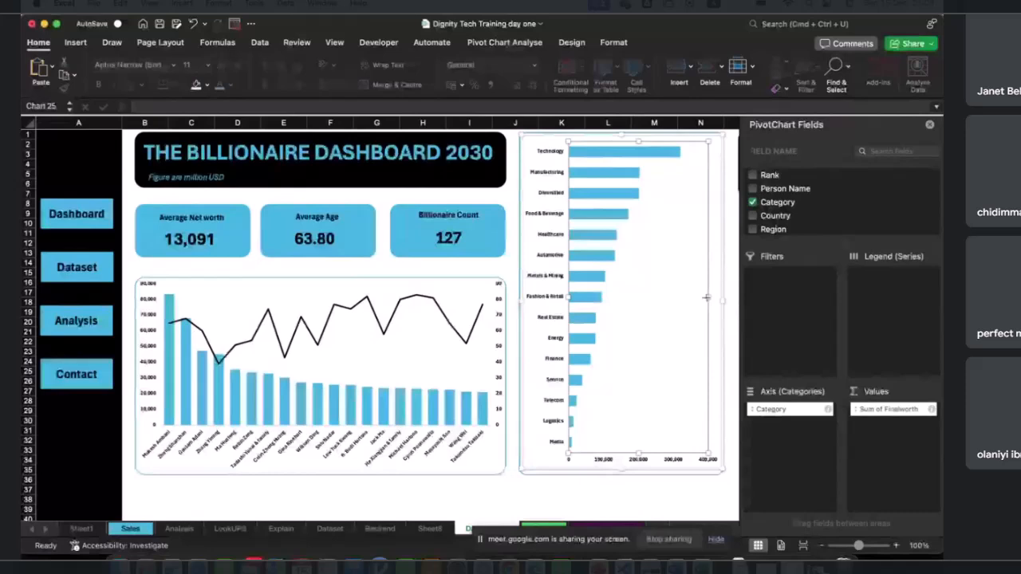
pyautogui.click(677, 175)
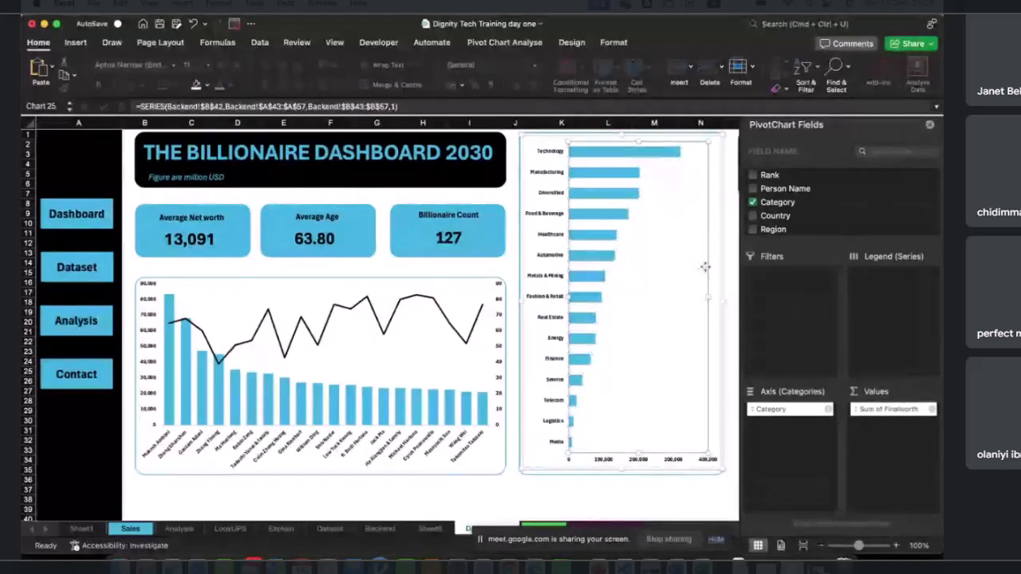
pyautogui.click(696, 263)
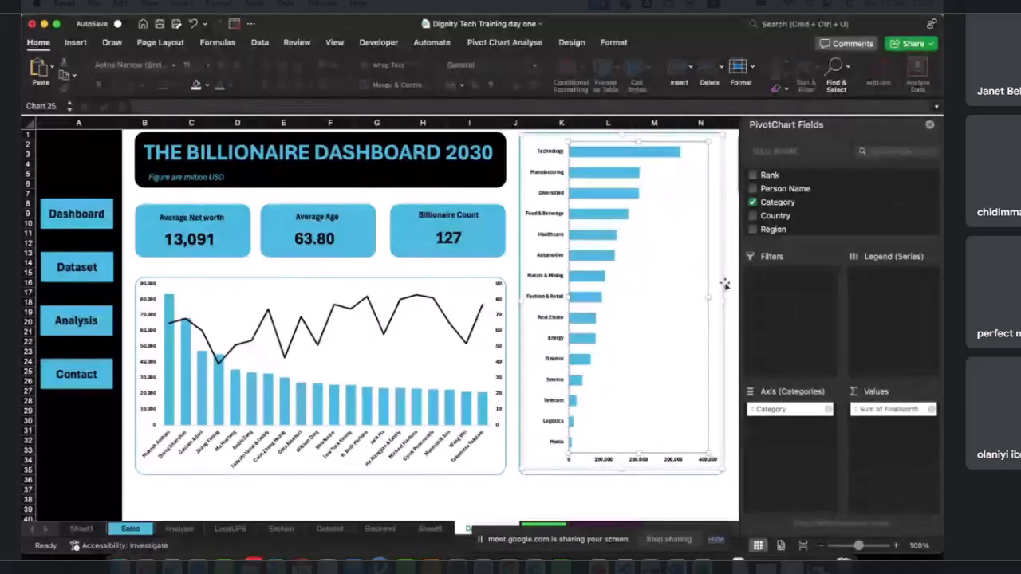
pyautogui.click(721, 278)
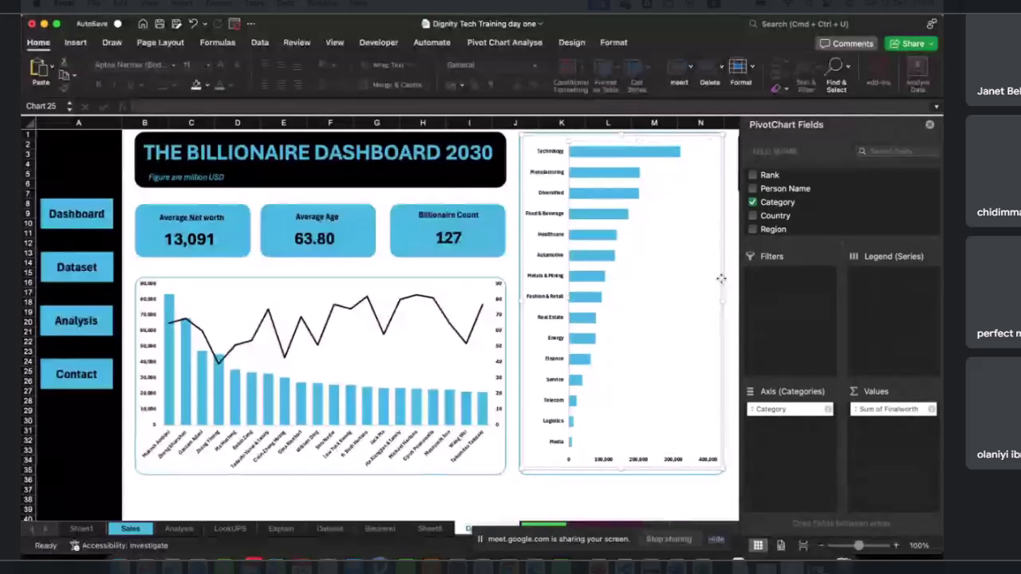
pyautogui.moveTo(721, 278); pyautogui.dragTo(720, 279)
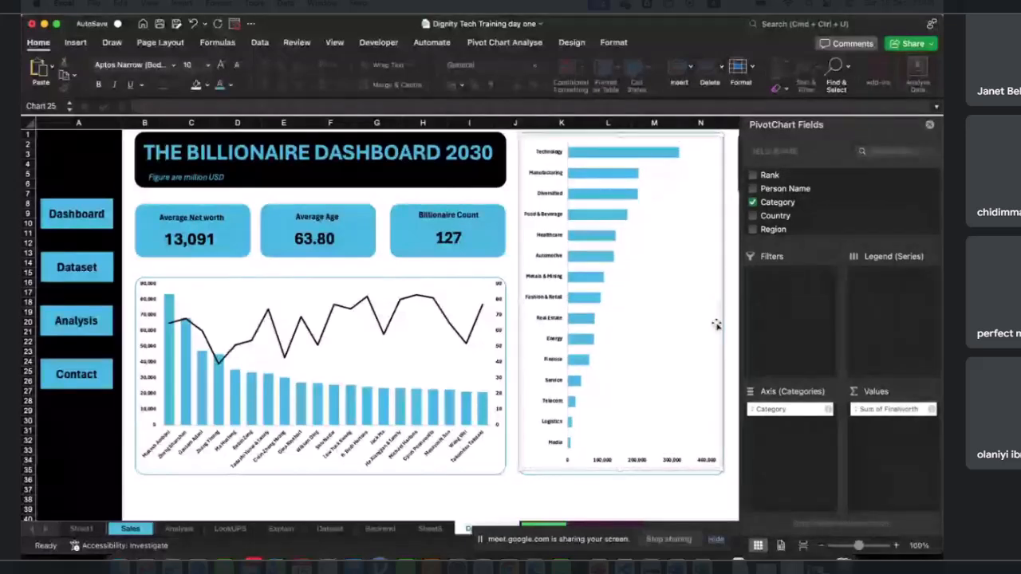
pyautogui.click(930, 125)
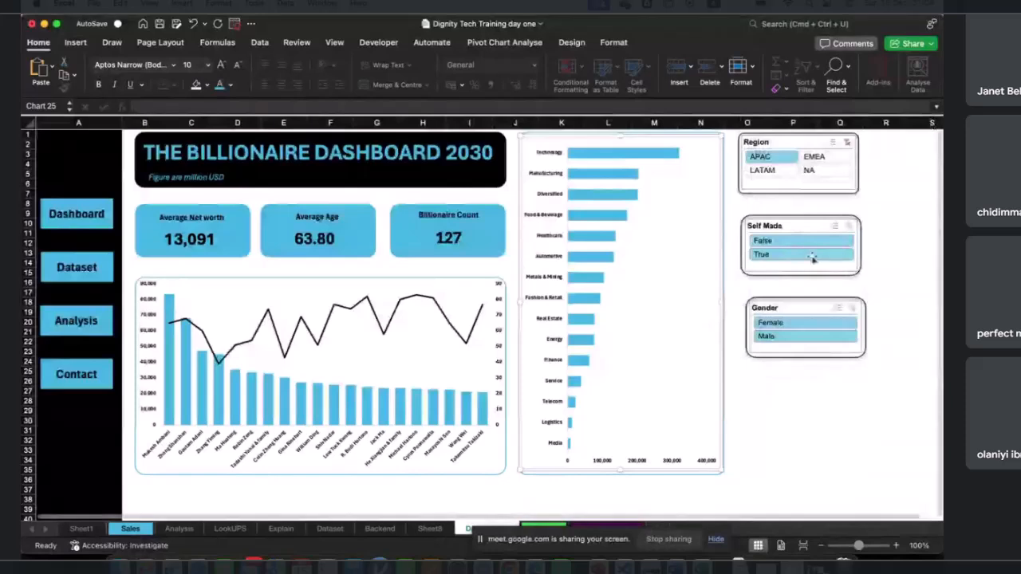
# Step: Compare the APAC dashboard results for male and female billionaires by switching the Gender slicer, ending on Female
pyautogui.click(776, 324)
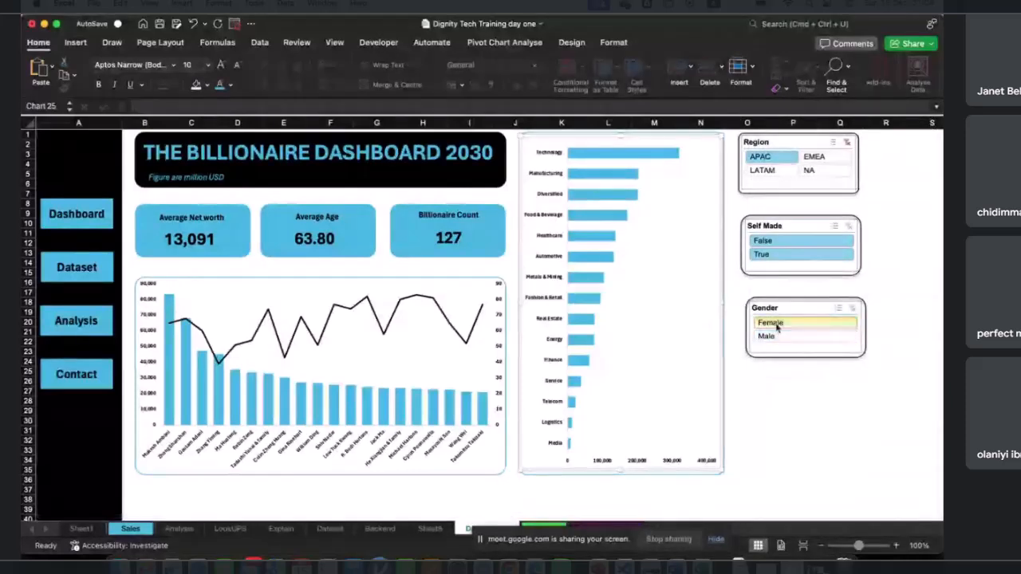
pyautogui.click(780, 337)
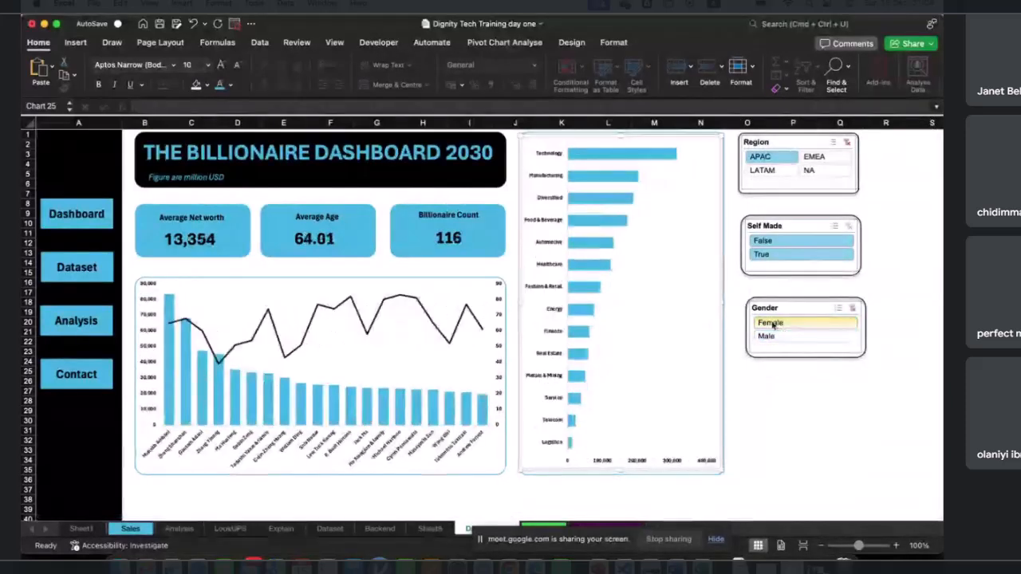
pyautogui.click(770, 323)
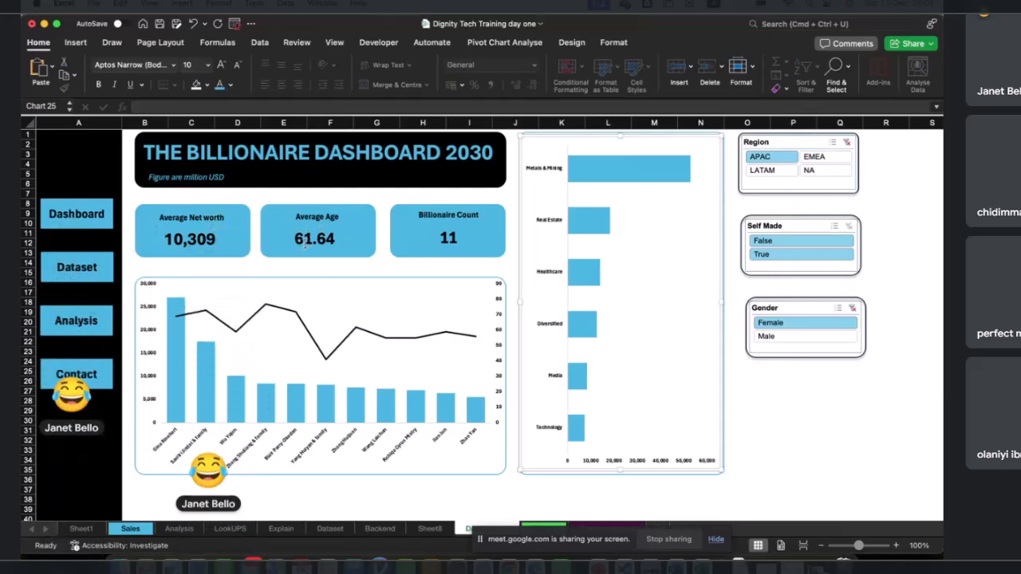
pyautogui.click(802, 335)
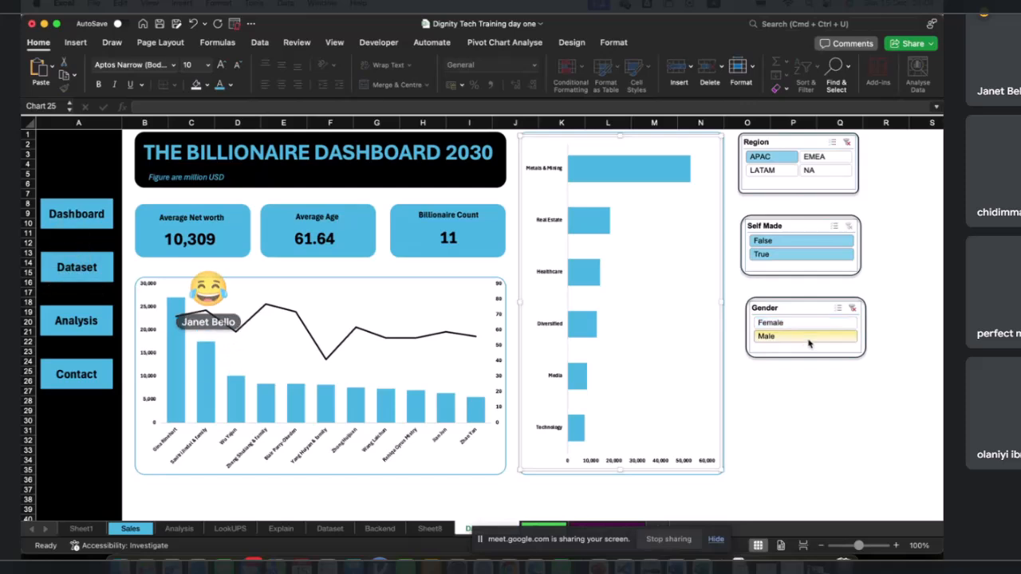
pyautogui.click(804, 330)
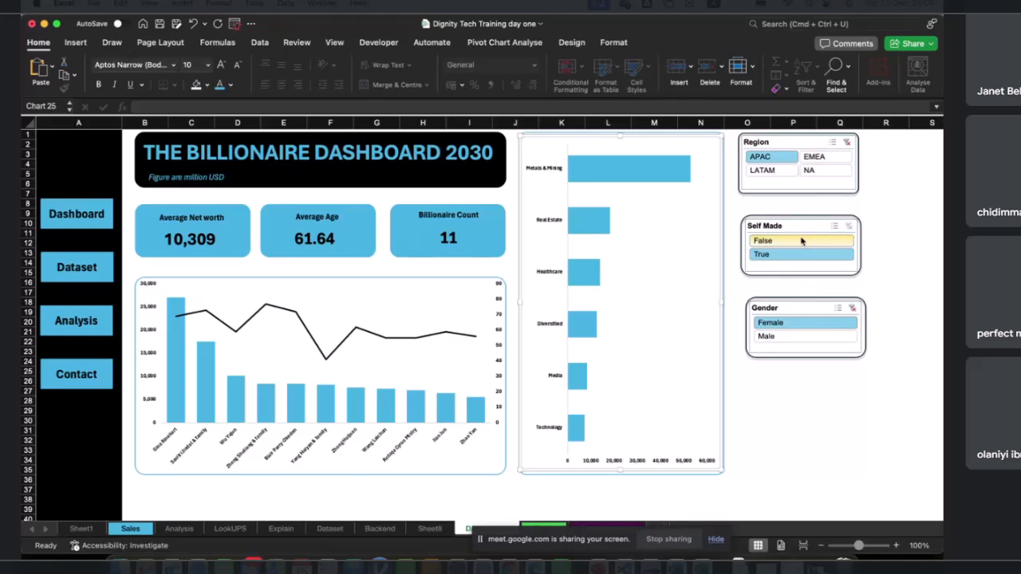
# Step: Filter the dashboard to the EMEA region and view its results for Female and Male
pyautogui.click(825, 160)
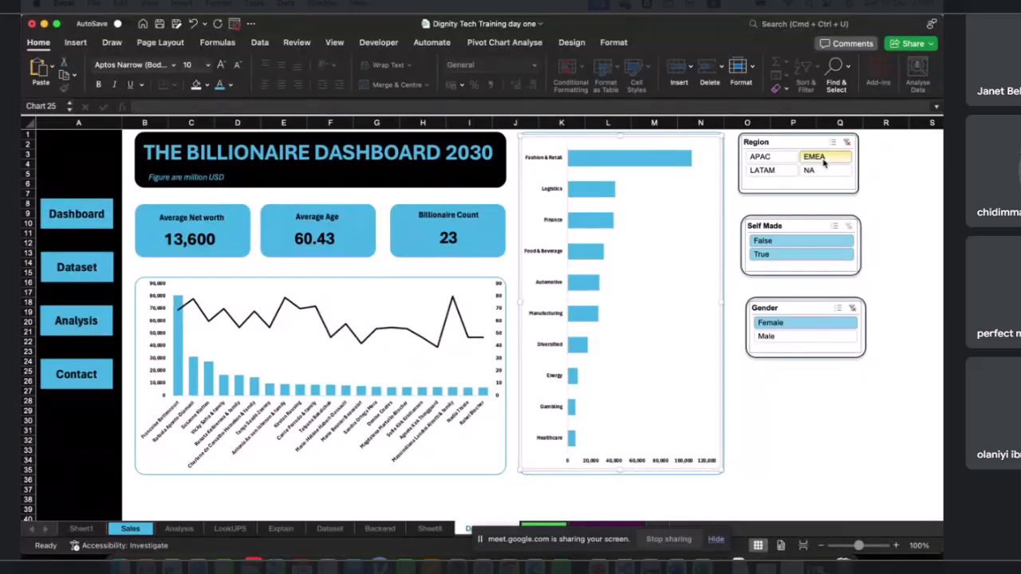
pyautogui.click(824, 160)
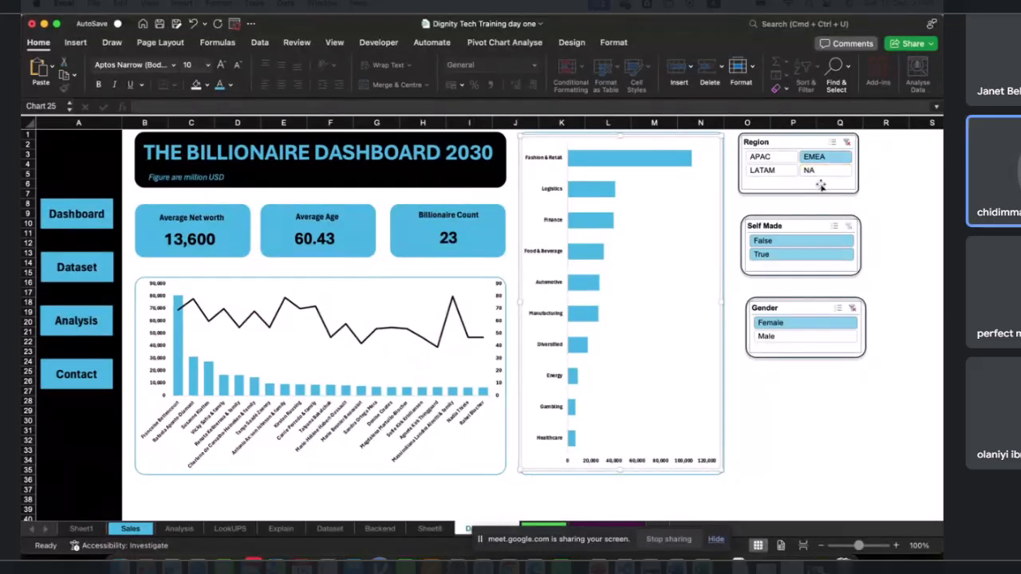
pyautogui.click(796, 323)
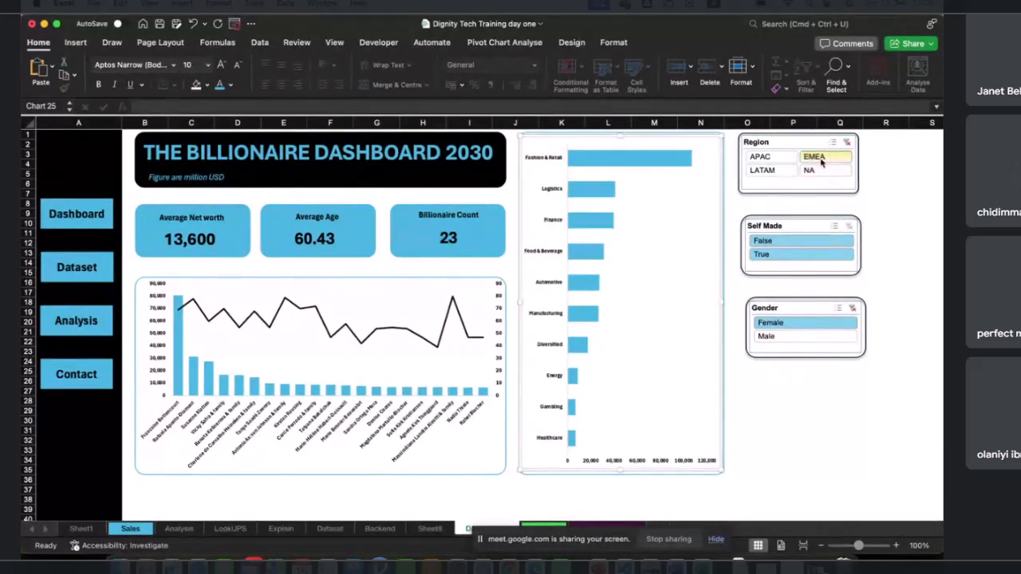
pyautogui.click(812, 339)
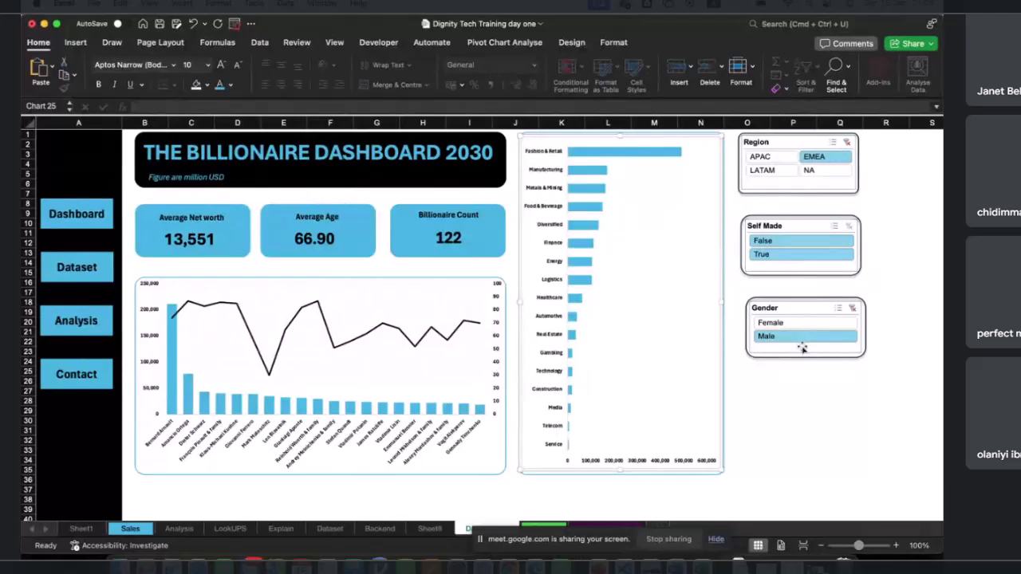
# Step: Clear the Gender filter, and reset the Region slicer to all regions after briefly choosing APAC
pyautogui.click(852, 307)
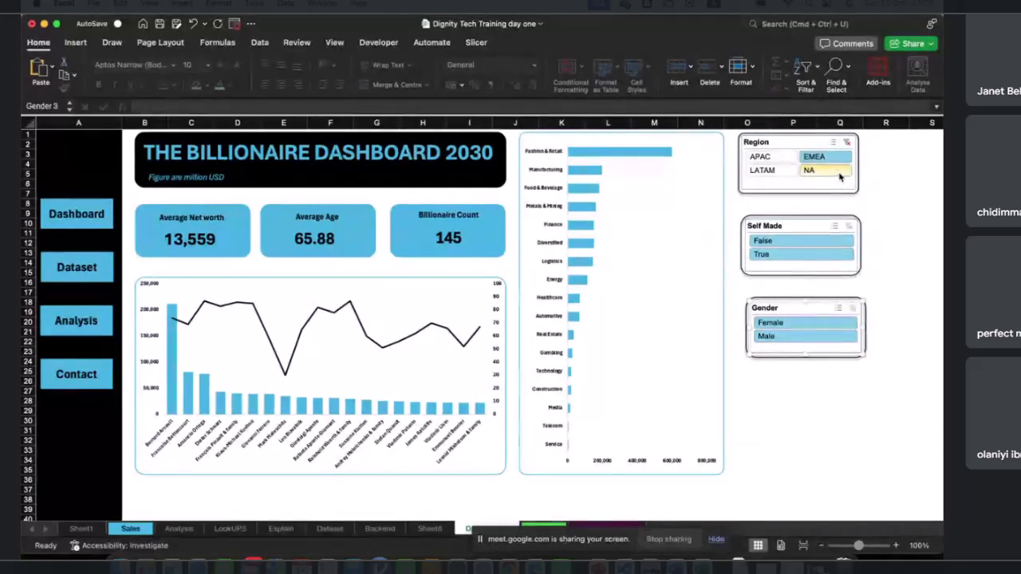
pyautogui.click(772, 161)
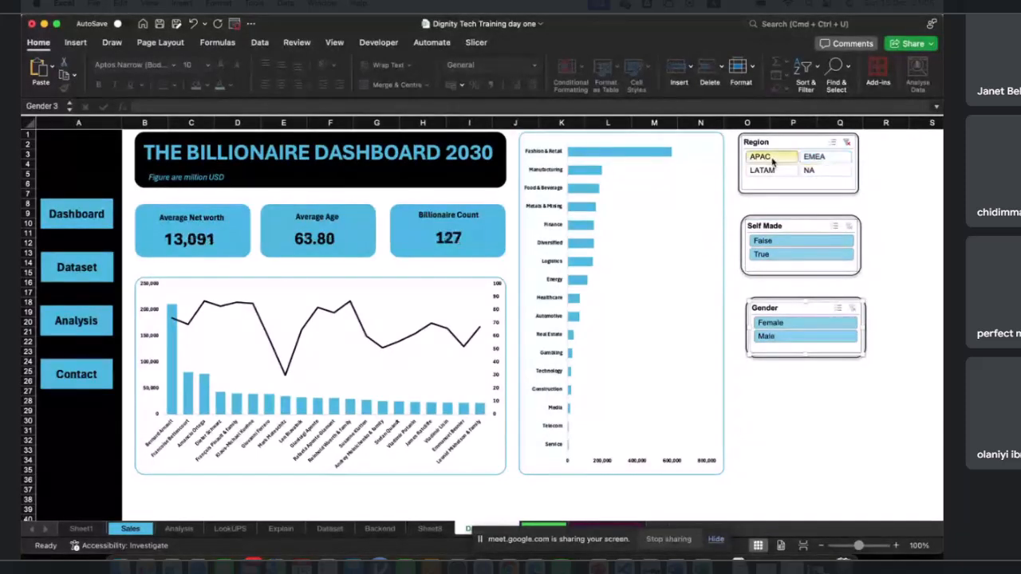
pyautogui.click(847, 143)
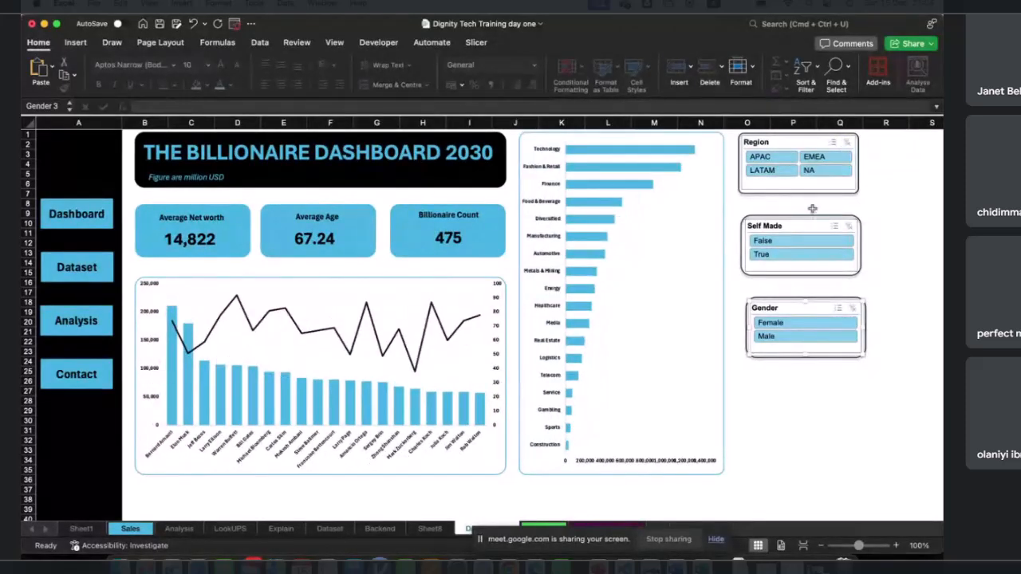
# Step: Filter the dashboard to Female and the EMEA region, and clear the Region and Gender filters again
pyautogui.click(814, 324)
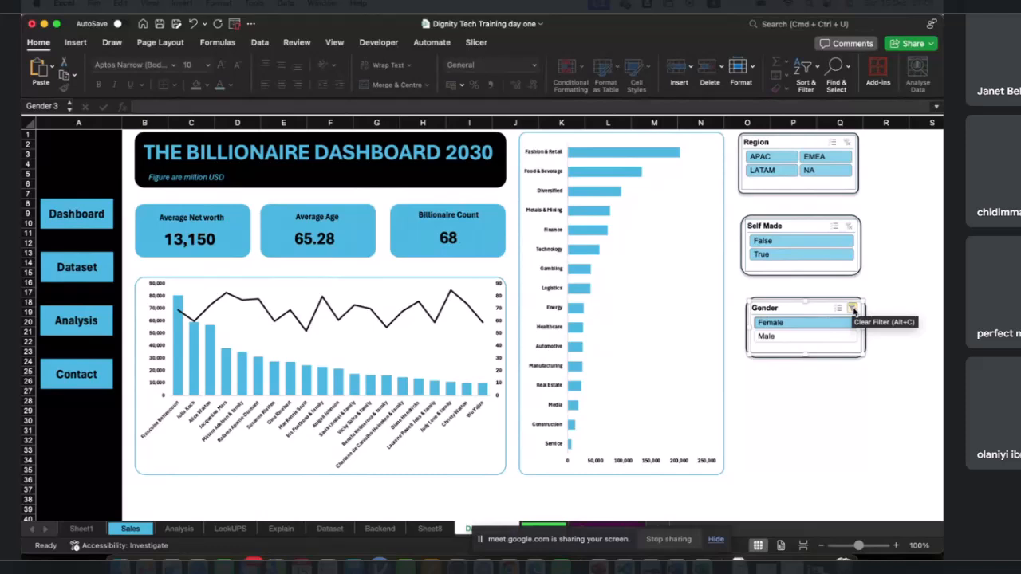
pyautogui.click(852, 308)
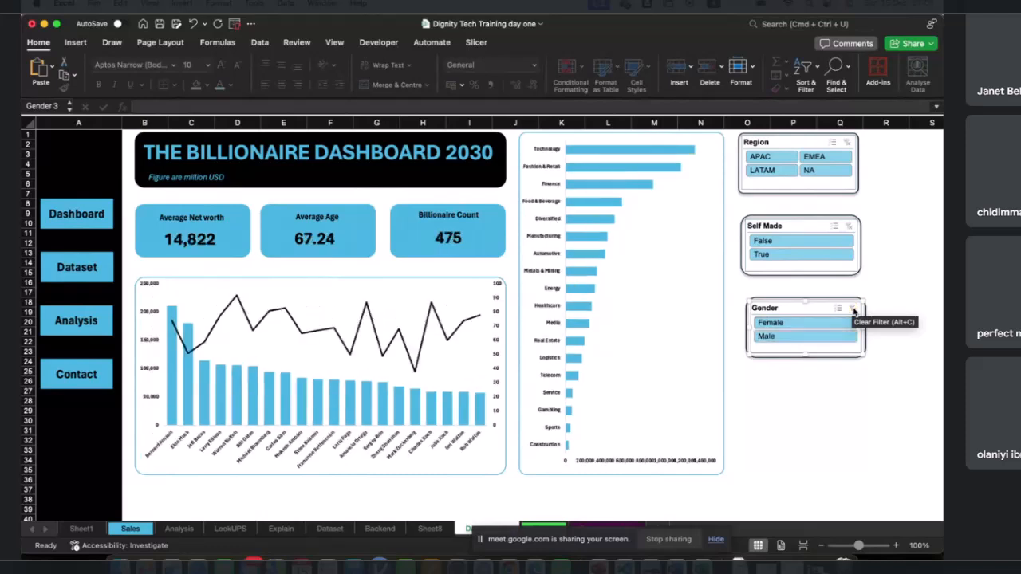
pyautogui.click(807, 324)
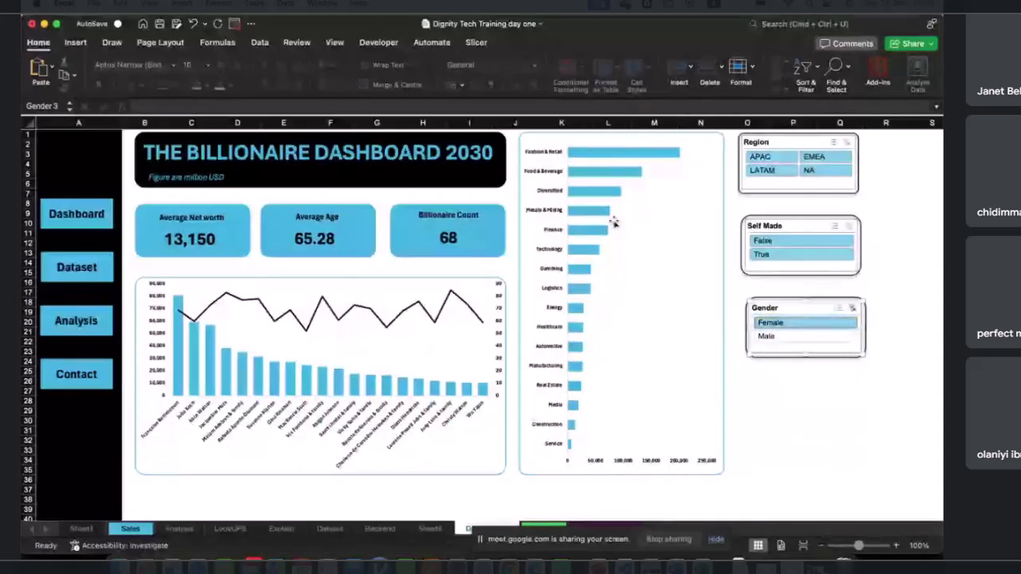
pyautogui.click(821, 158)
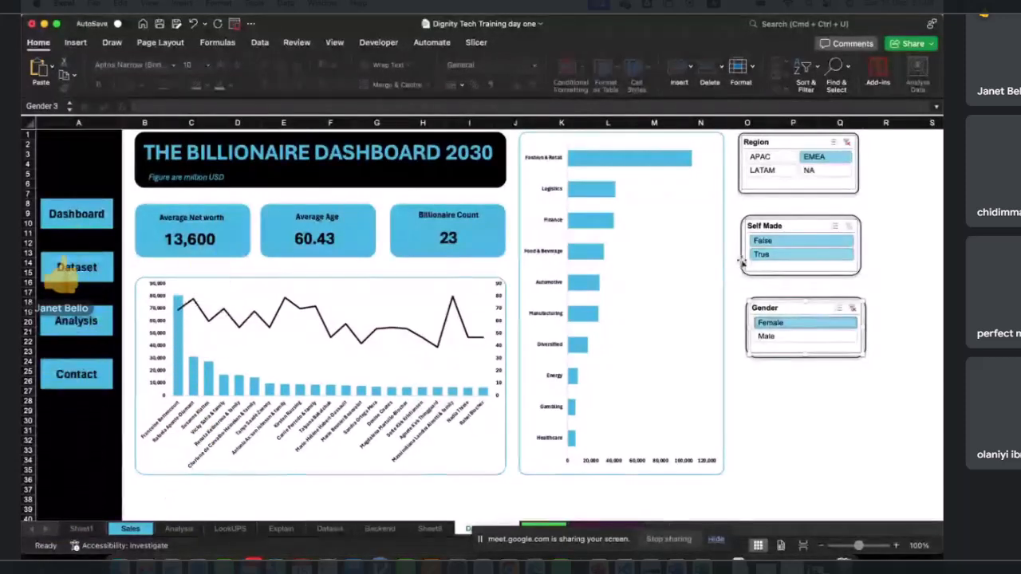
pyautogui.click(846, 142)
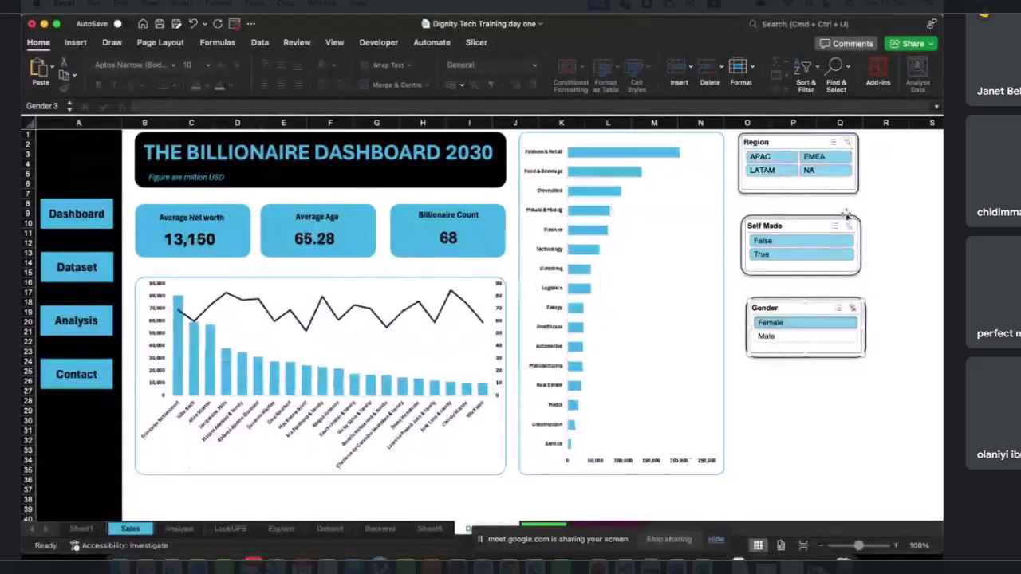
pyautogui.click(852, 307)
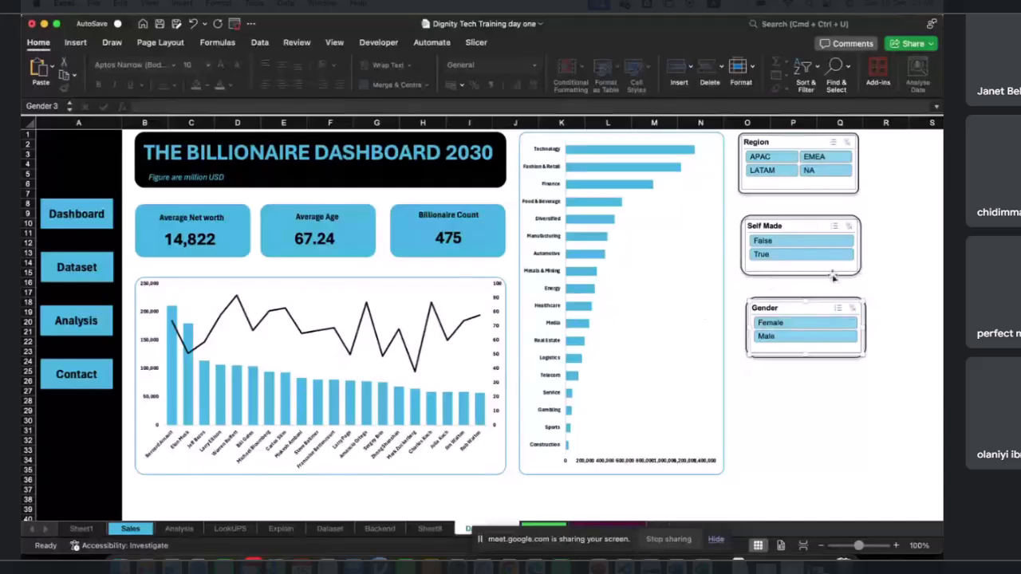
# Step: Open the stock icon library and search the icons for "money"
pyautogui.click(74, 43)
pyautogui.click(201, 72)
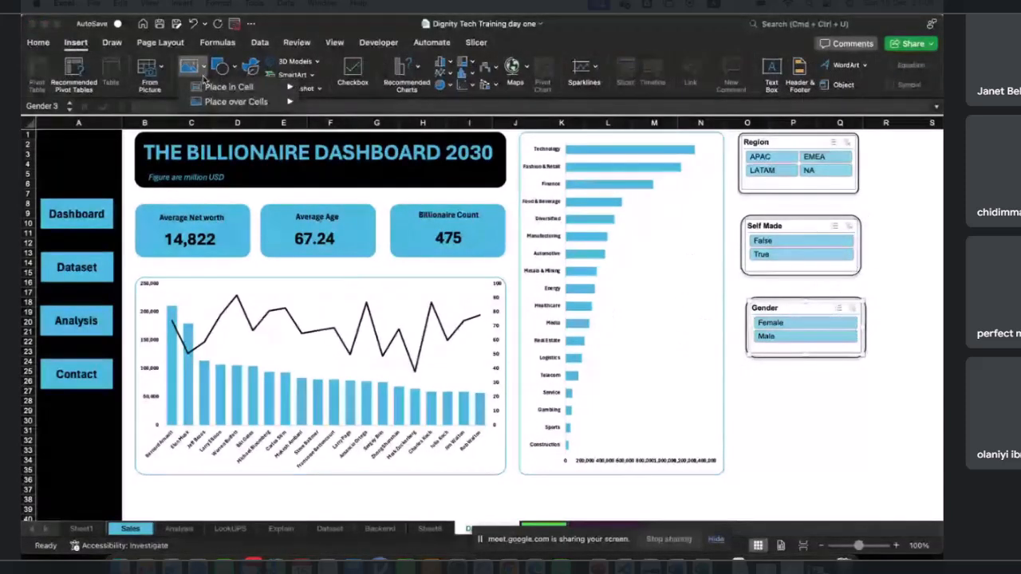
pyautogui.click(204, 75)
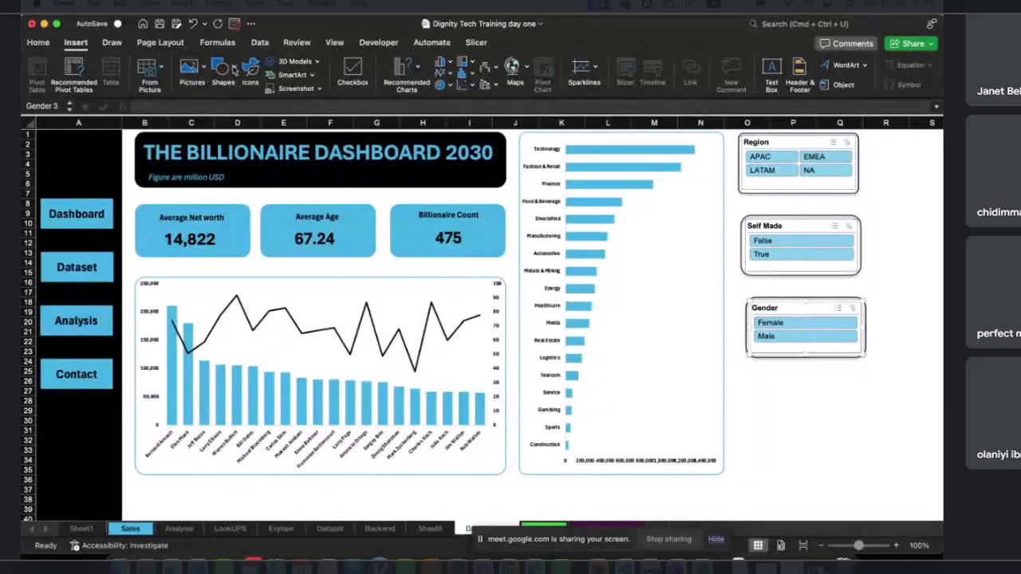
pyautogui.click(204, 75)
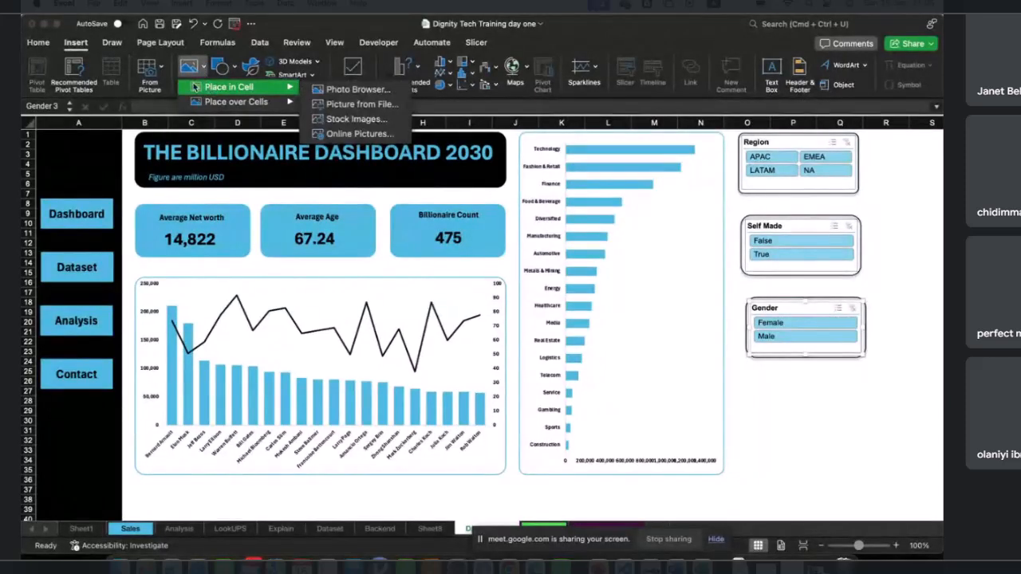
pyautogui.click(249, 73)
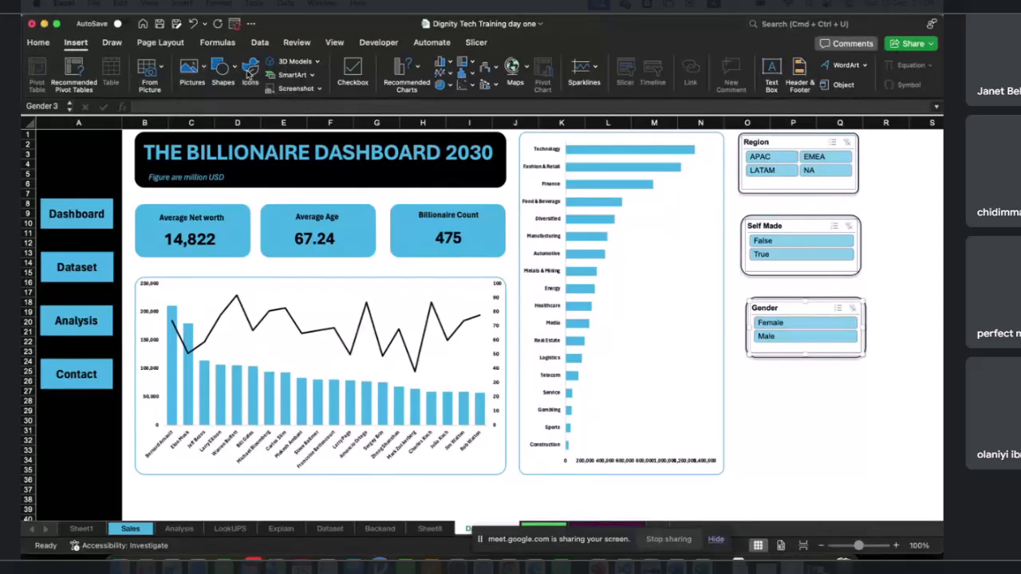
pyautogui.click(250, 73)
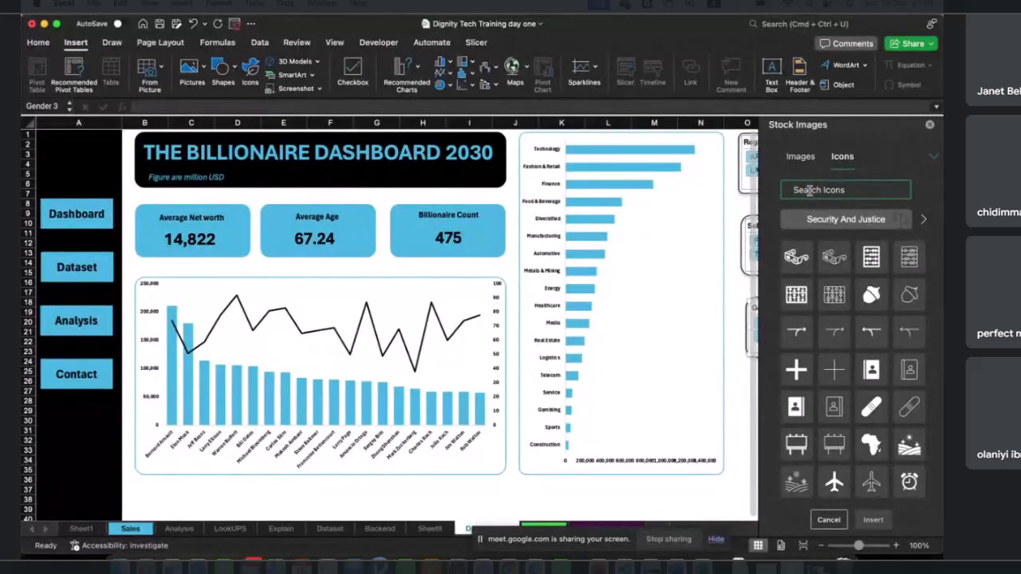
pyautogui.write('money')
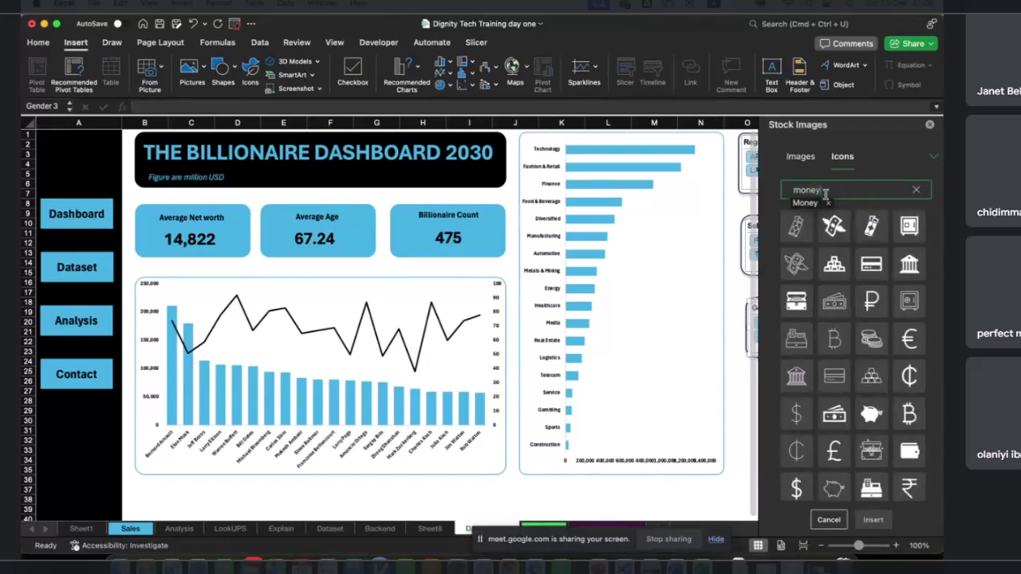
# Step: Insert the outlined Bitcoin, stacked coins and treasure chest icons into the dashboard, and close the icon library
pyautogui.scroll(-1, 853, 300)
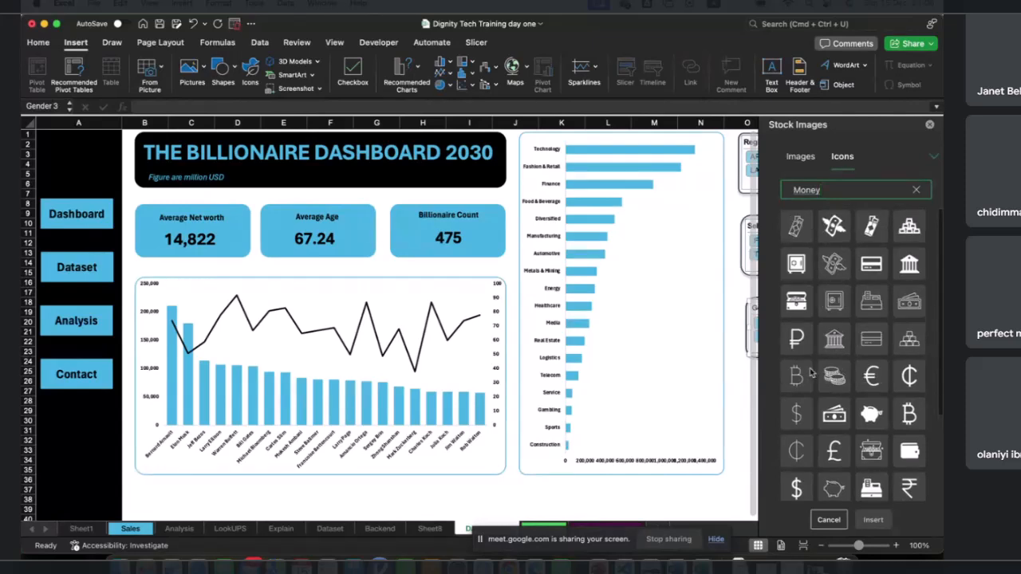
pyautogui.click(804, 374)
pyautogui.scroll(-1, 850, 424)
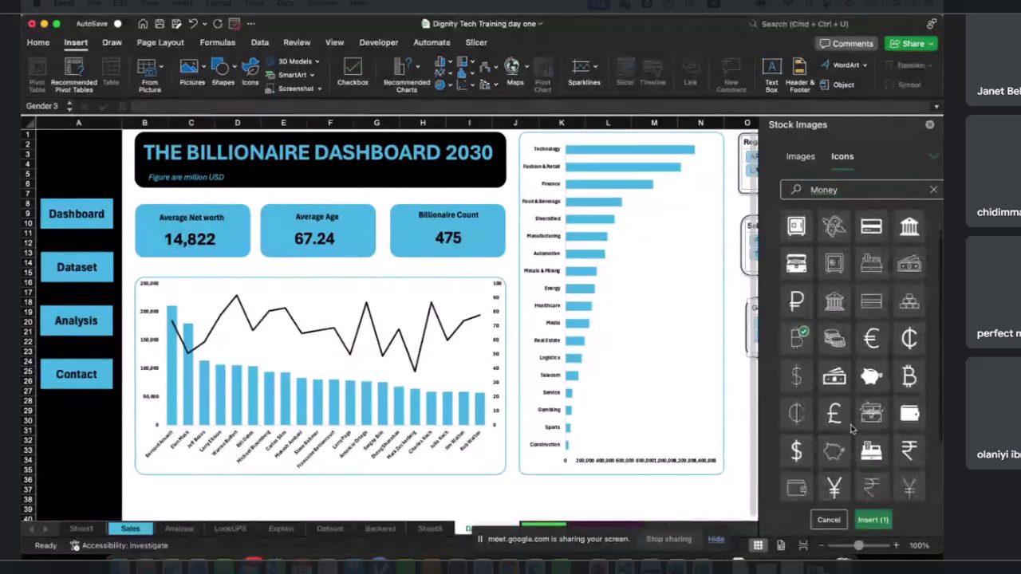
pyautogui.click(835, 328)
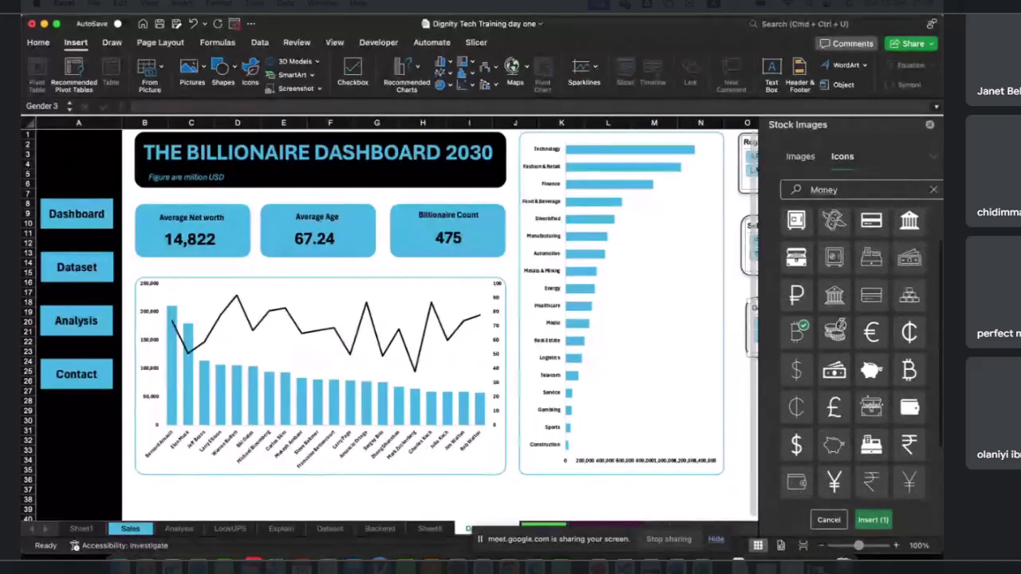
pyautogui.scroll(-1, 877, 399)
pyautogui.click(875, 386)
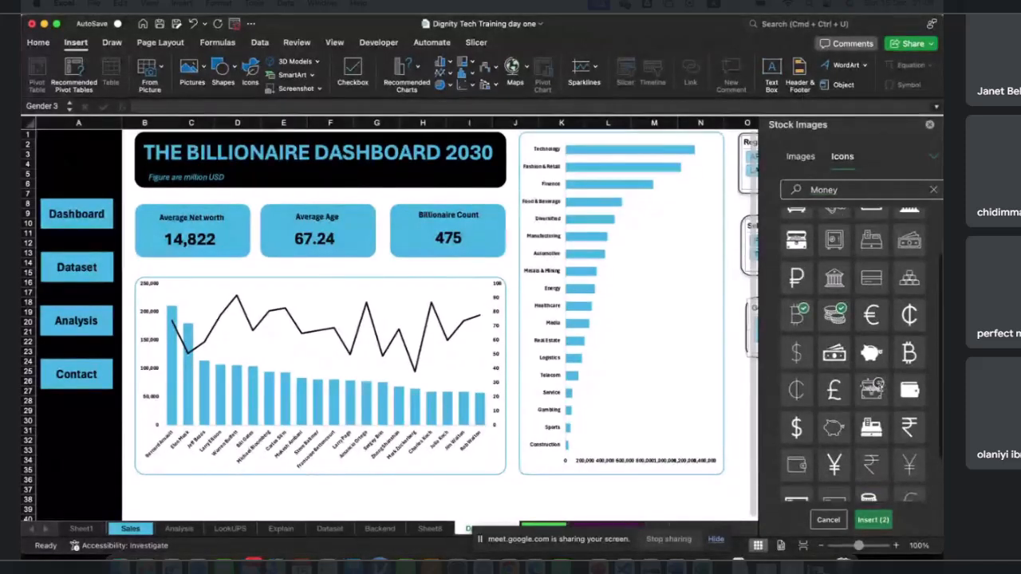
pyautogui.click(866, 523)
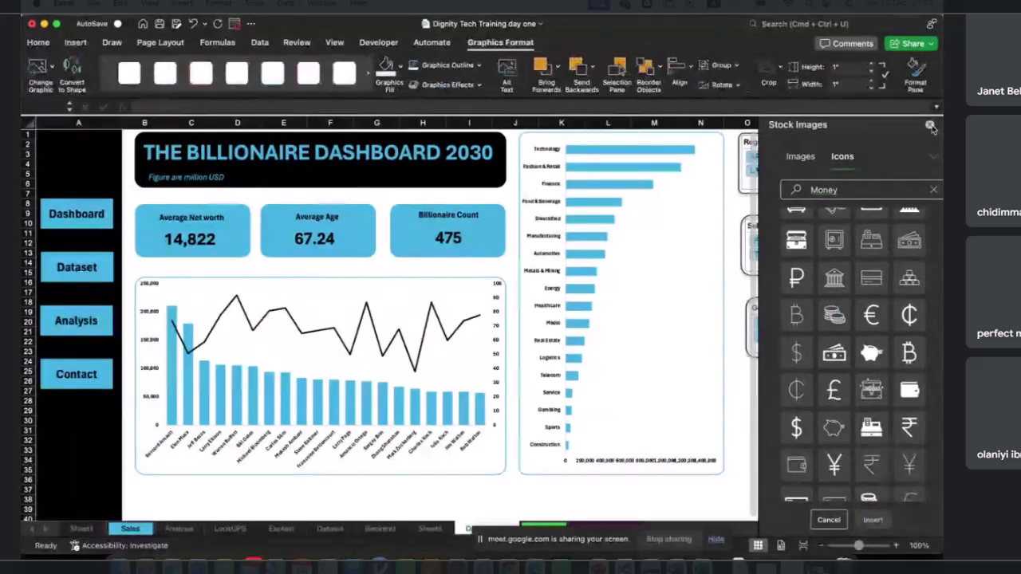
pyautogui.click(857, 421)
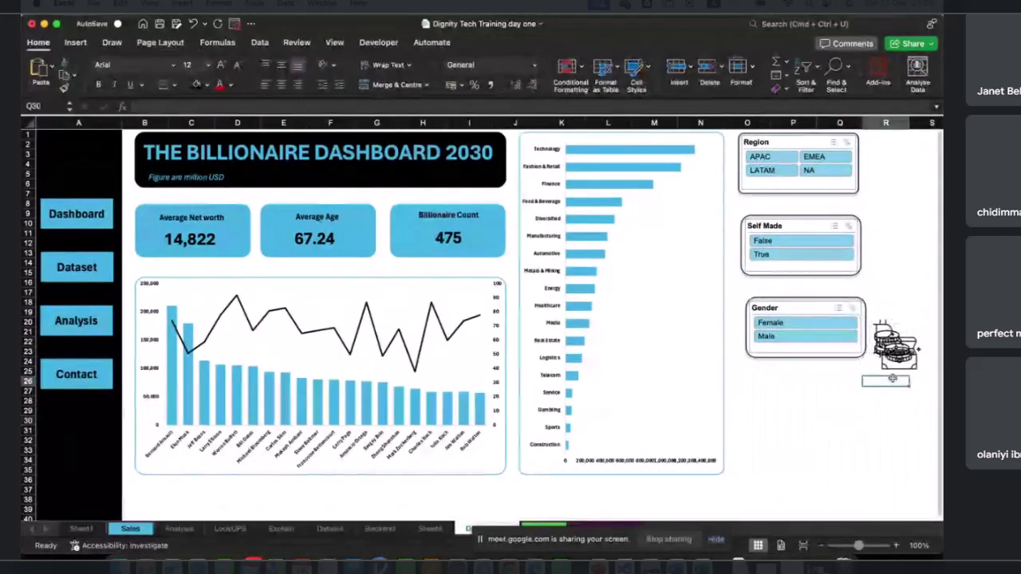
# Step: Move the coins icon below the Gender slicer and the treasure chest onto the lower empty area of the industry bar chart
pyautogui.click(893, 343)
pyautogui.moveTo(894, 363); pyautogui.dragTo(810, 436)
pyautogui.click(899, 351)
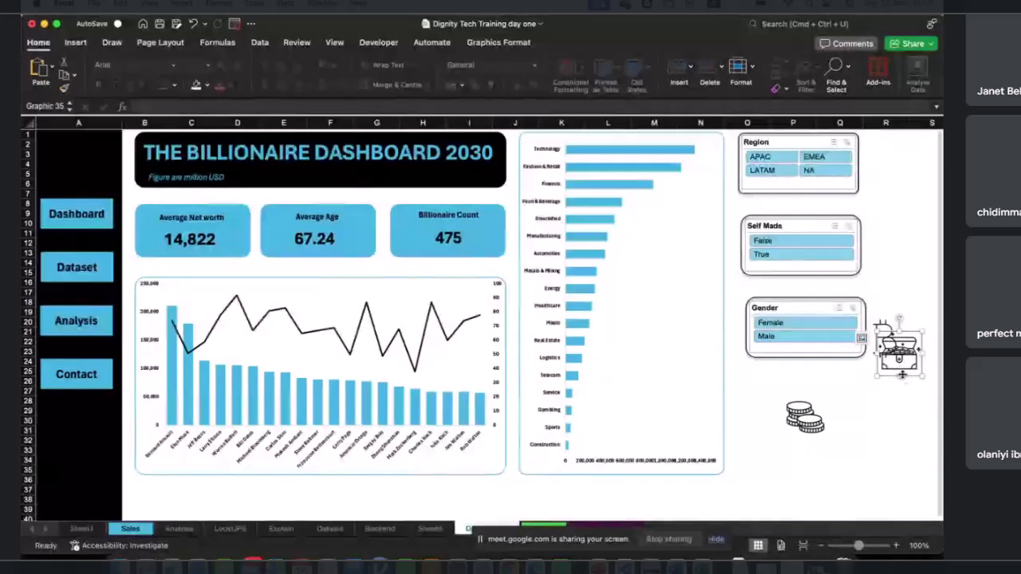
pyautogui.moveTo(905, 373); pyautogui.dragTo(671, 428)
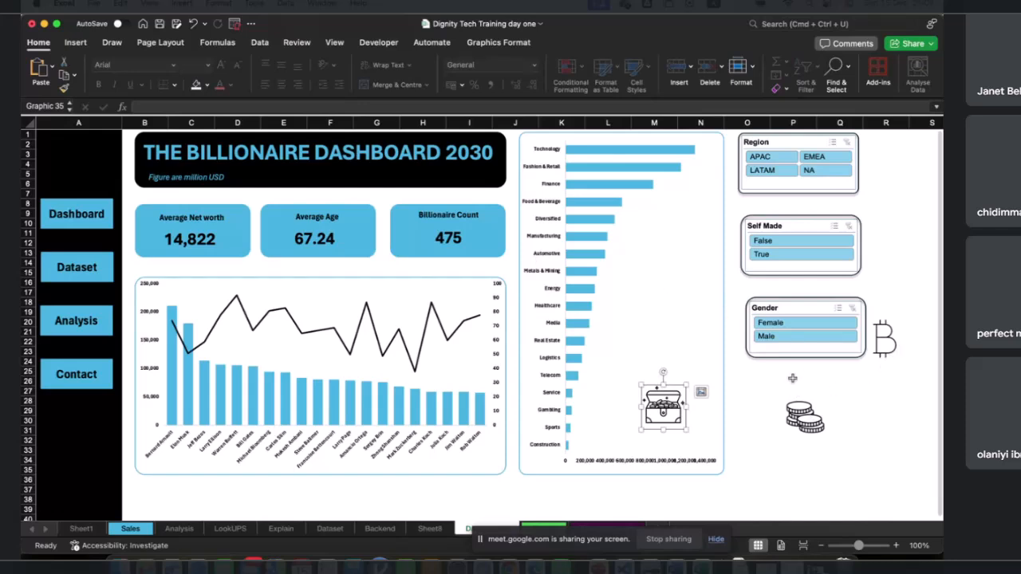
# Step: Enlarge the treasure chest icon to about 1.23 by 1.23 inches, and enlarge the coins icon slightly
pyautogui.click(798, 410)
pyautogui.click(683, 409)
pyautogui.click(675, 407)
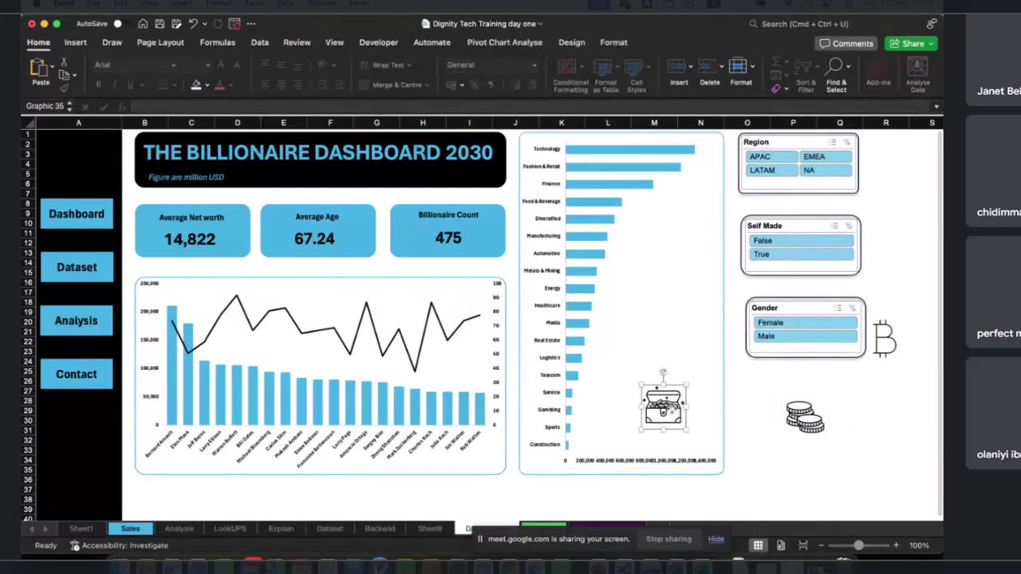
pyautogui.moveTo(686, 383); pyautogui.dragTo(696, 378)
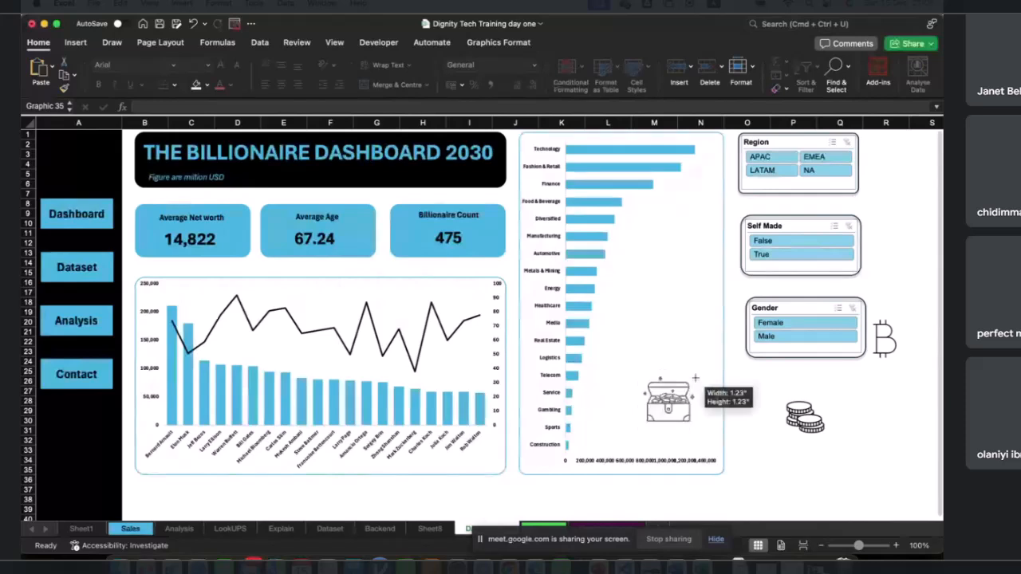
pyautogui.click(805, 406)
pyautogui.moveTo(827, 396); pyautogui.dragTo(843, 379)
# Step: Delete the Bitcoin icon beside the Gender slicer and undo the deletion
pyautogui.click(884, 338)
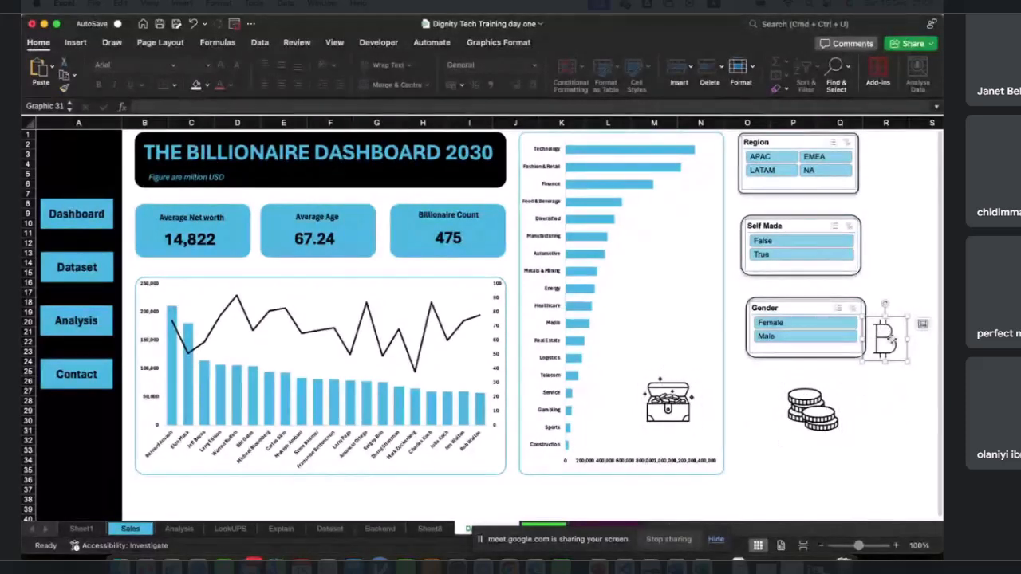
pyautogui.press('Delete')
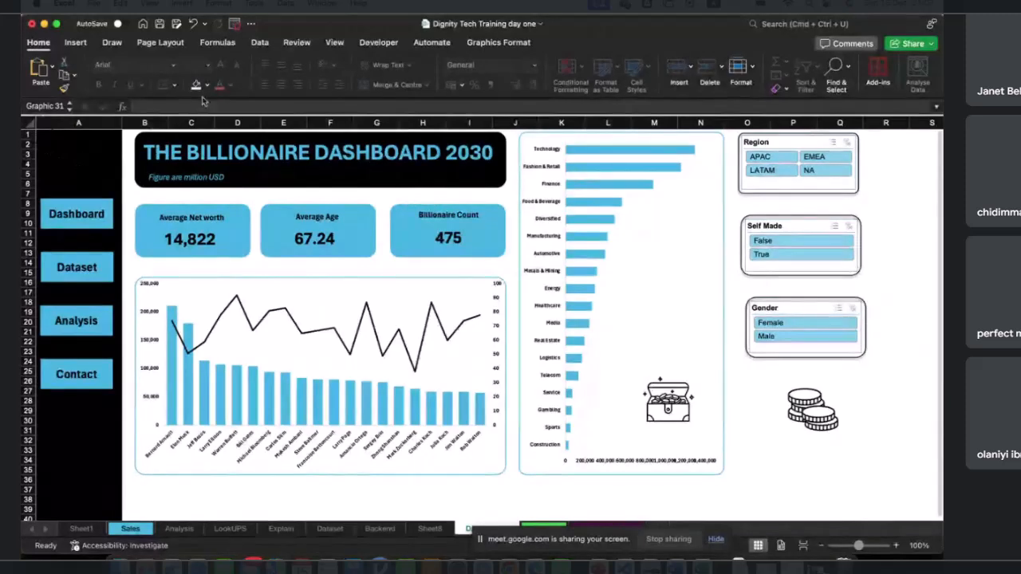
pyautogui.hotkey('ctrl', 'z')
# Step: Try a white fill on the Bitcoin icon beside the Gender slicer and undo it
pyautogui.click(496, 42)
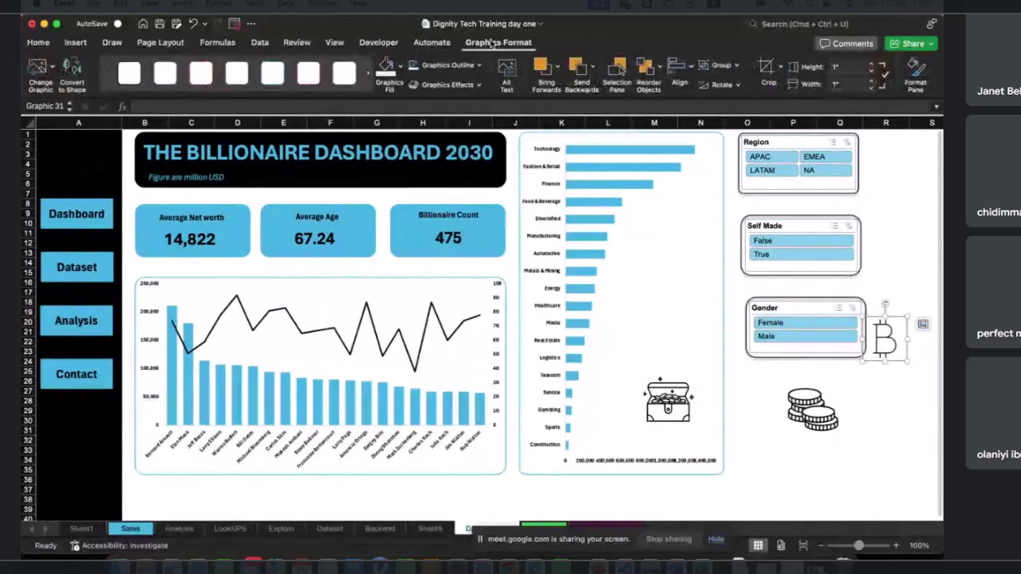
pyautogui.click(400, 66)
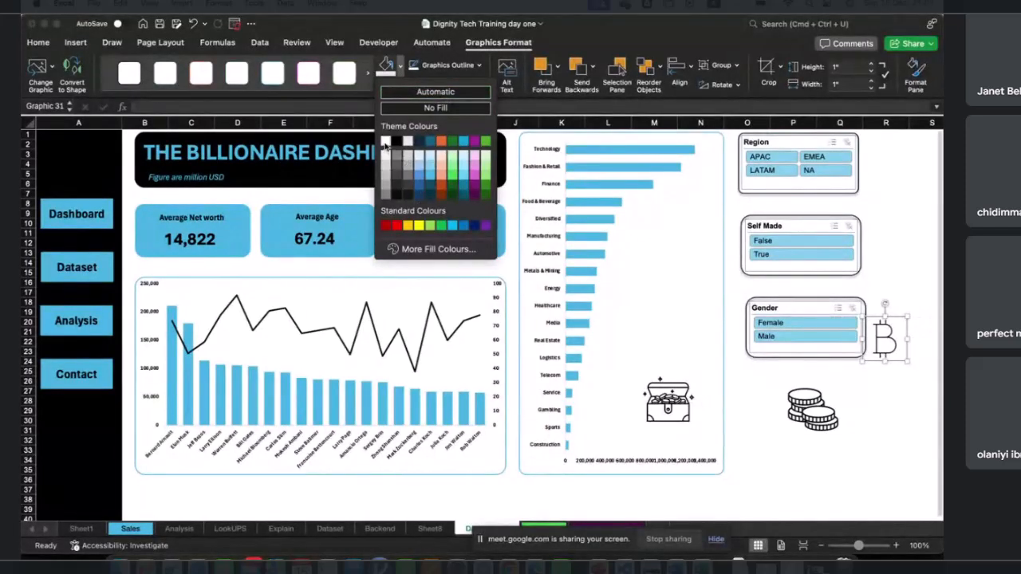
pyautogui.click(385, 141)
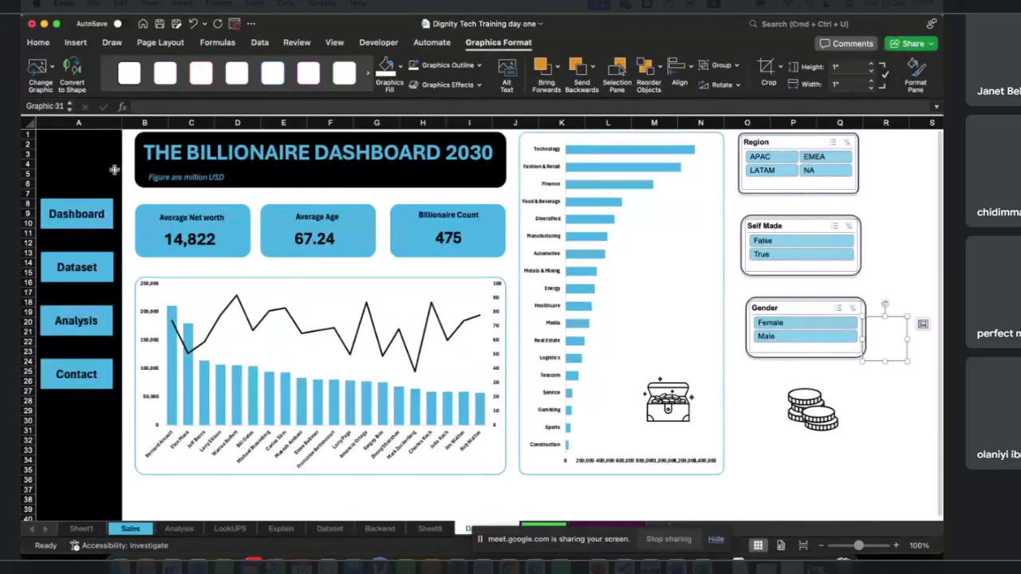
pyautogui.click(85, 148)
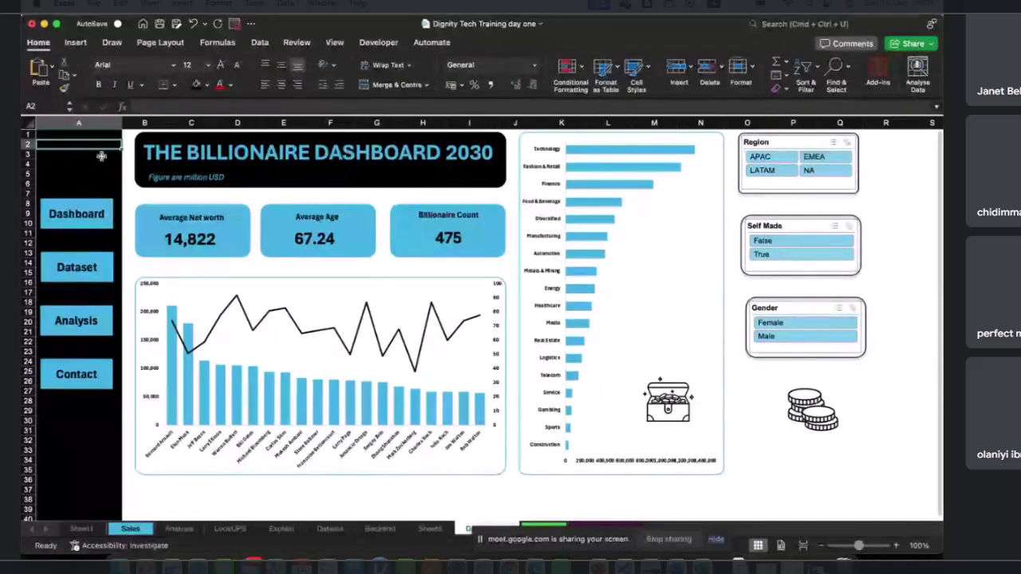
pyautogui.press('super+z')
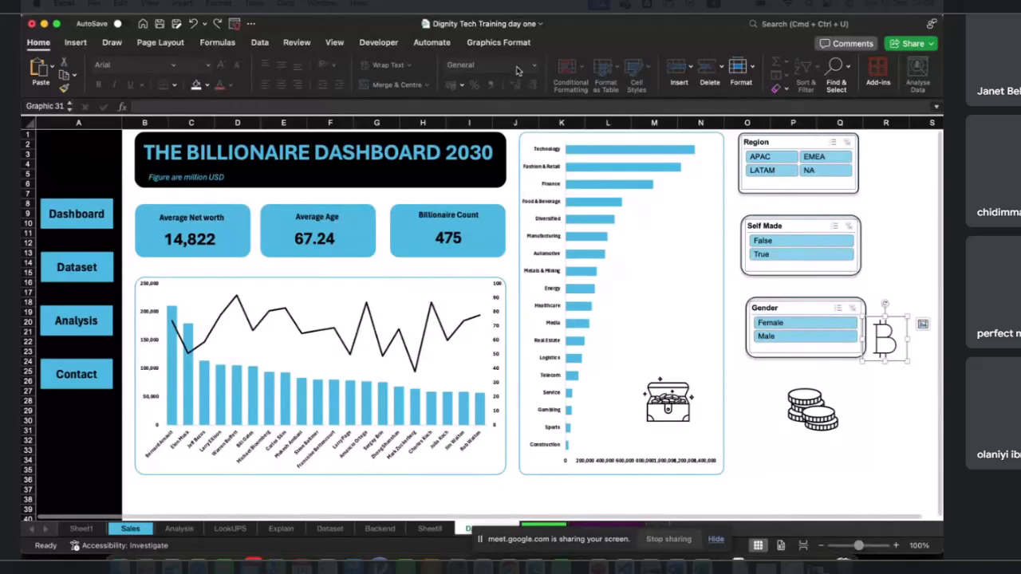
# Step: Give the Bitcoin icon beside the Gender slicer a dark blue outline from the theme colours
pyautogui.click(497, 44)
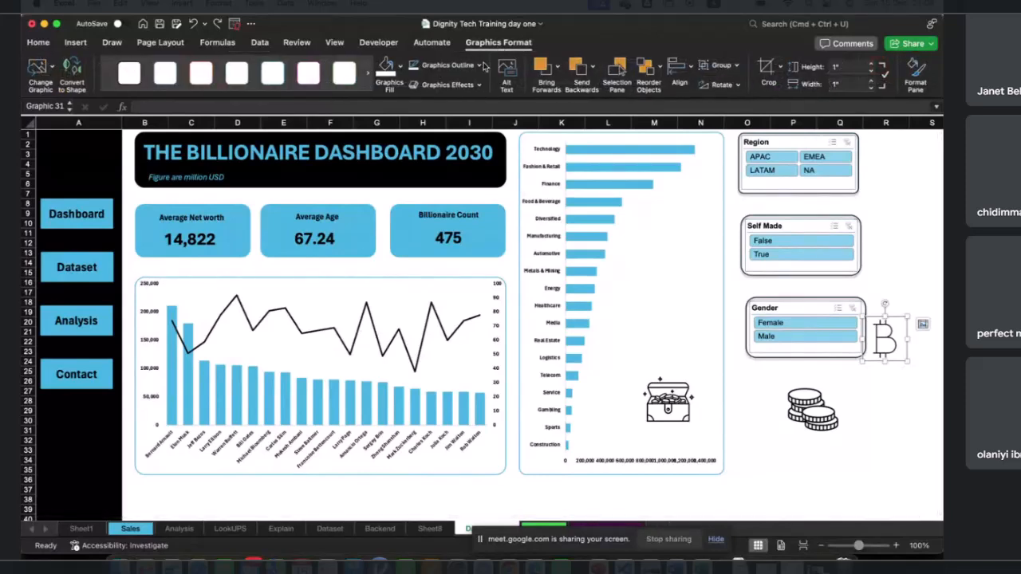
pyautogui.click(481, 66)
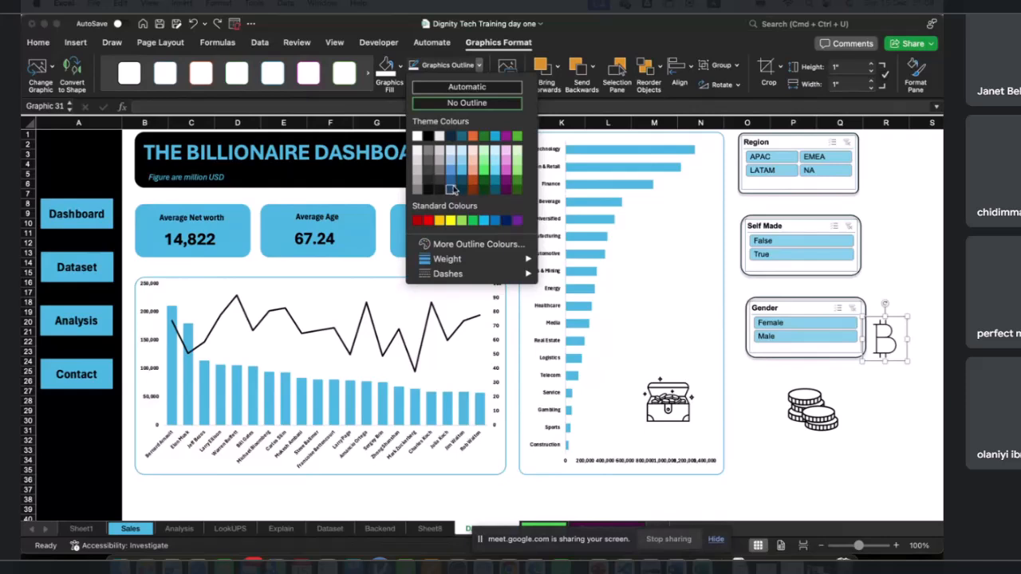
pyautogui.click(467, 174)
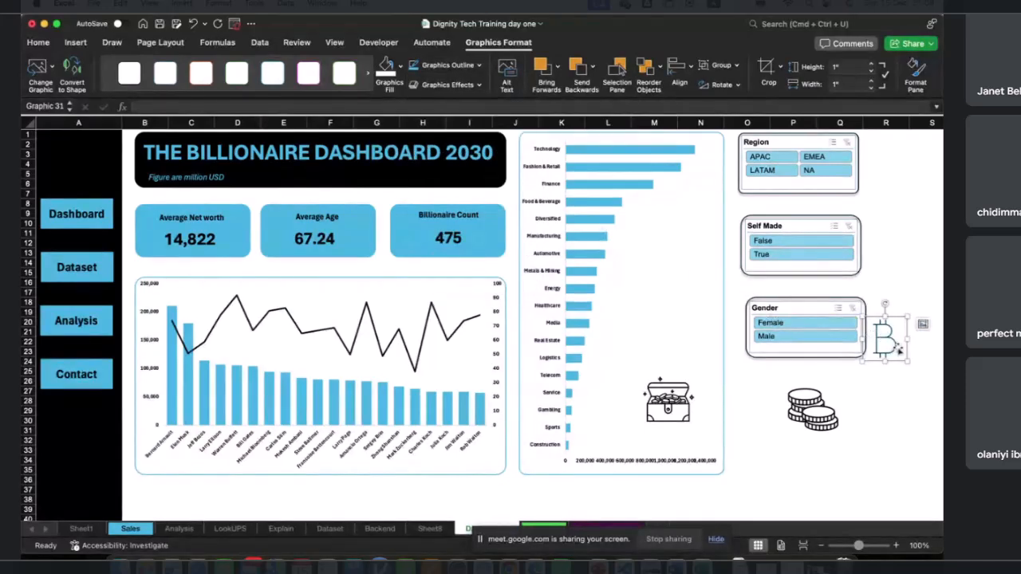
# Step: Move the Bitcoin icon into the black sidebar above the Dashboard button
pyautogui.click(76, 42)
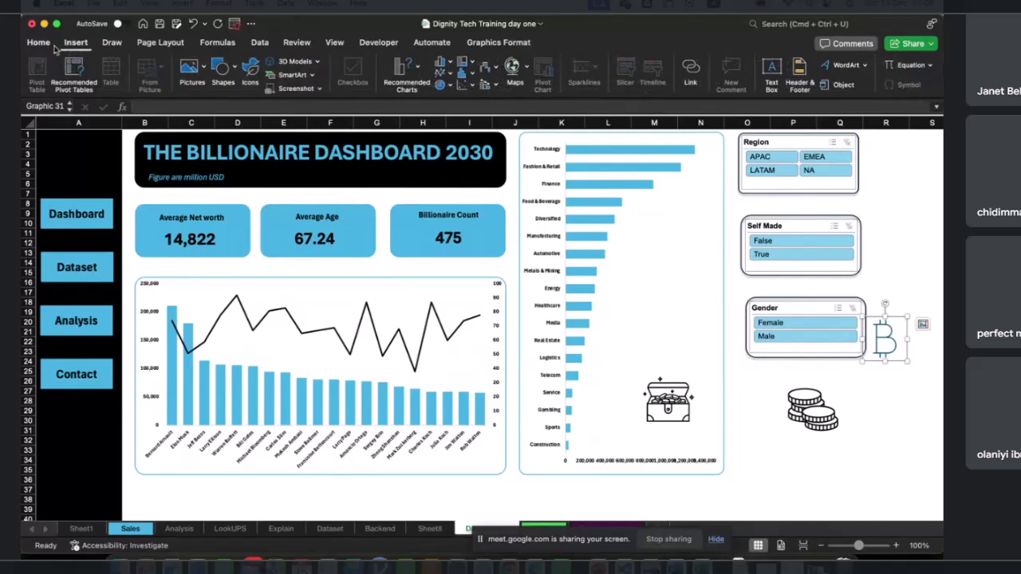
pyautogui.click(37, 42)
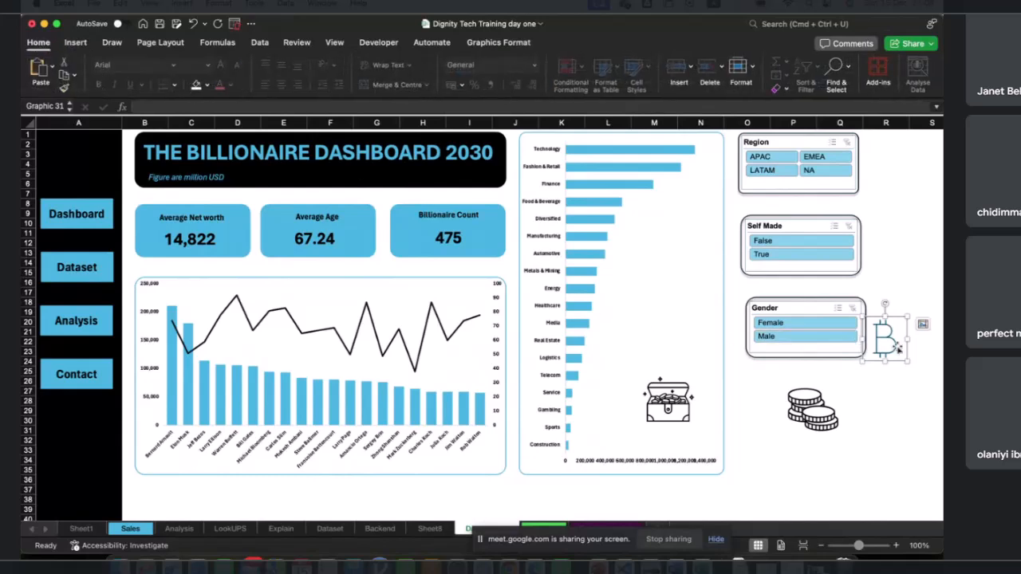
pyautogui.moveTo(906, 355); pyautogui.dragTo(98, 168)
# Step: Fill the Bitcoin icon in the sidebar with a blue theme colour and enlarge it slightly
pyautogui.click(509, 42)
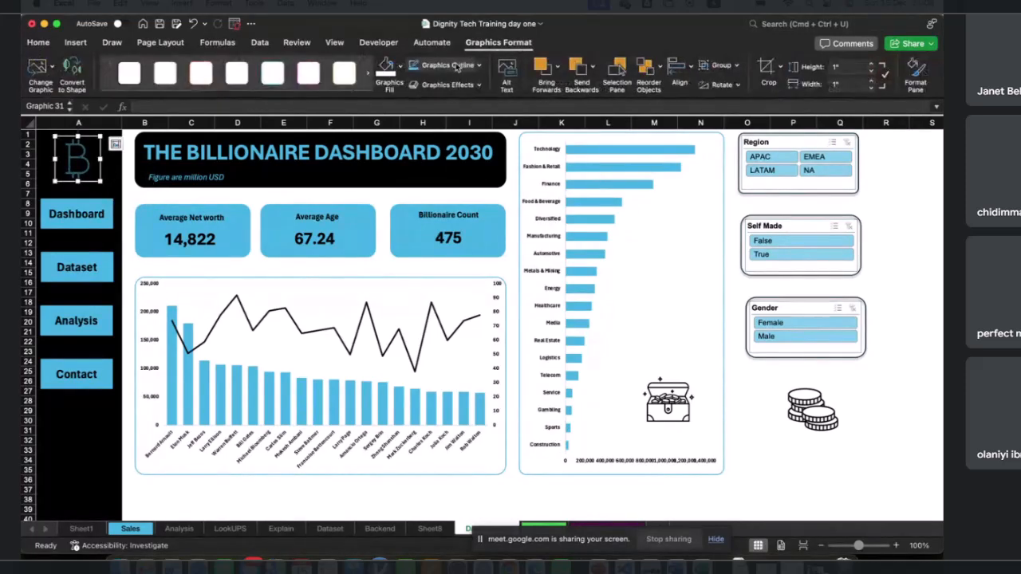
pyautogui.click(400, 67)
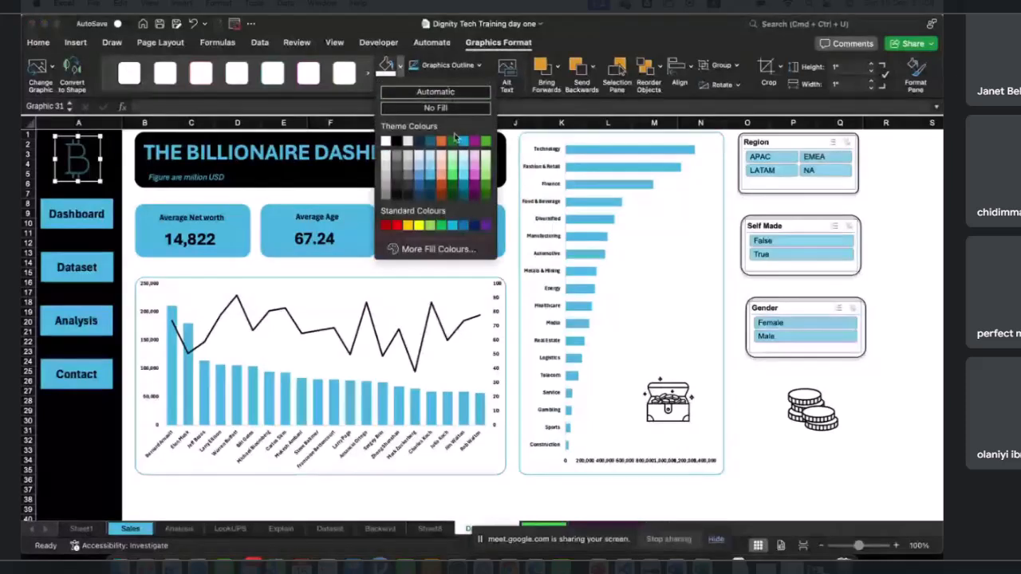
pyautogui.click(431, 178)
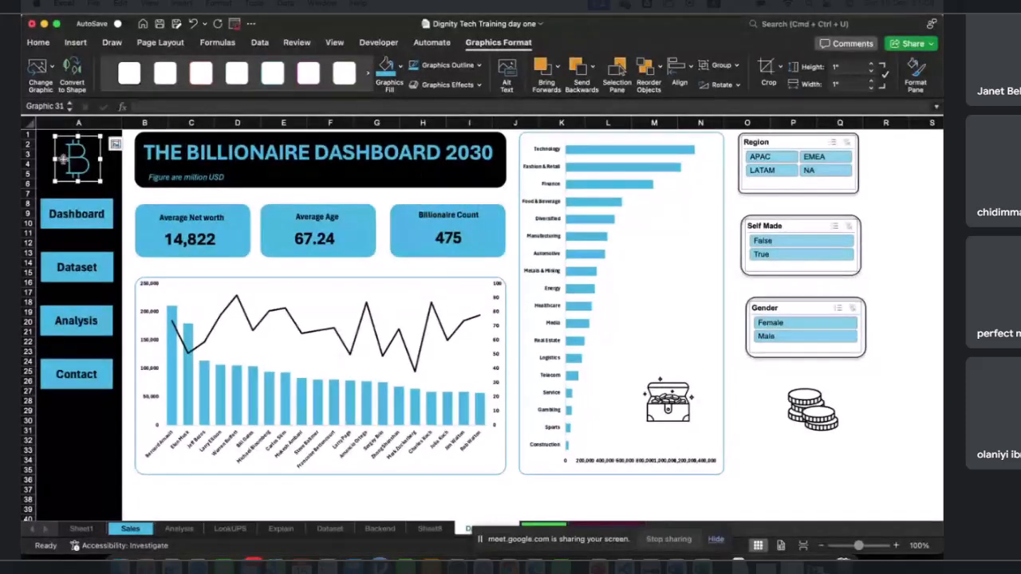
pyautogui.moveTo(53, 182); pyautogui.dragTo(48, 188)
pyautogui.click(833, 414)
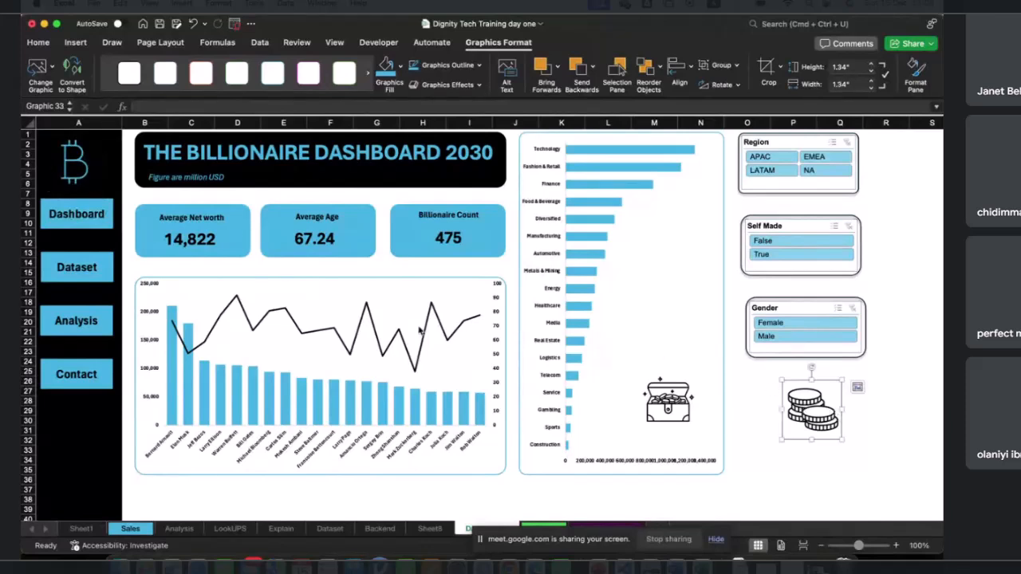
pyautogui.click(86, 225)
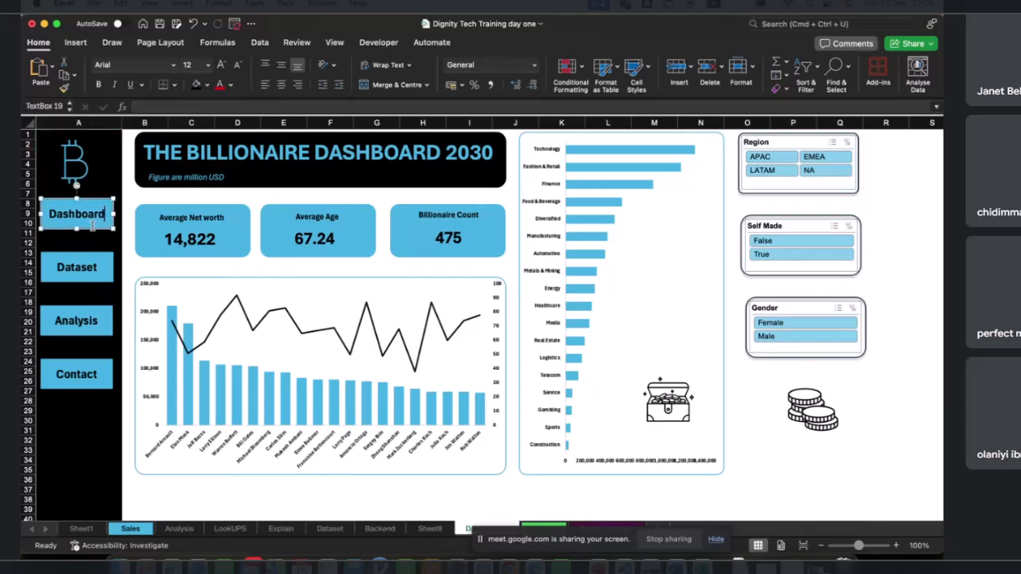
pyautogui.click(95, 227)
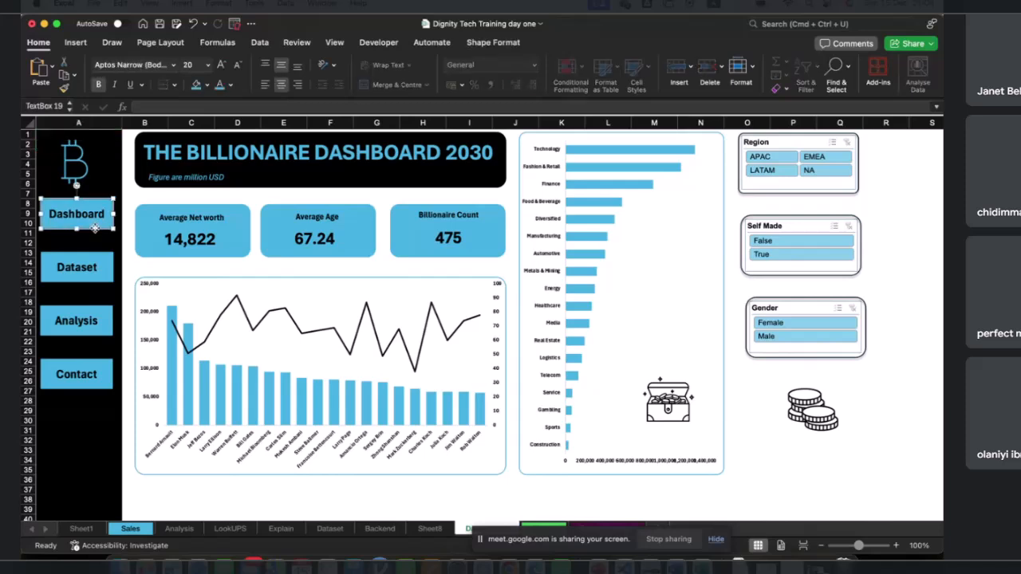
pyautogui.click(95, 229)
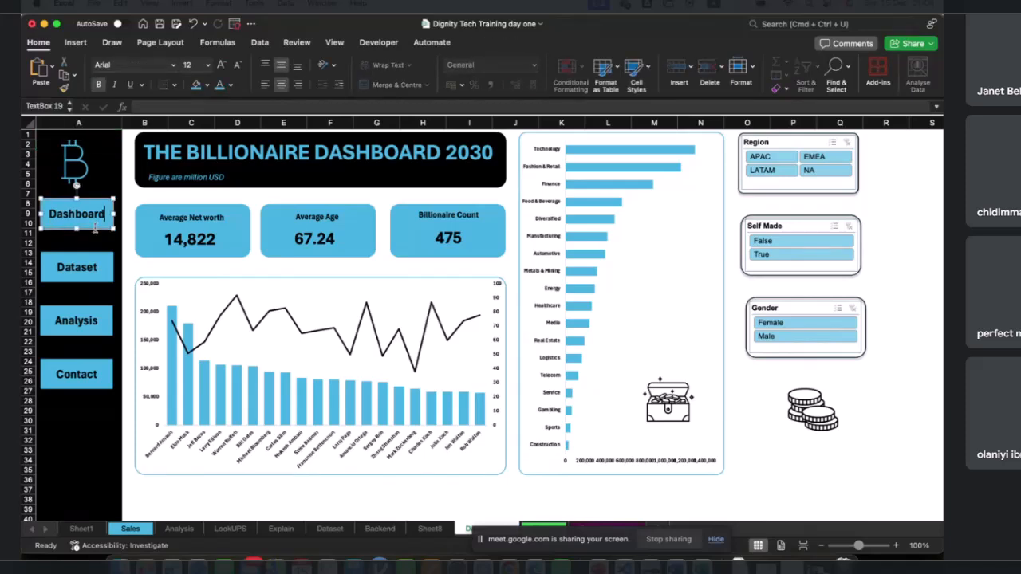
pyautogui.rightClick(96, 230)
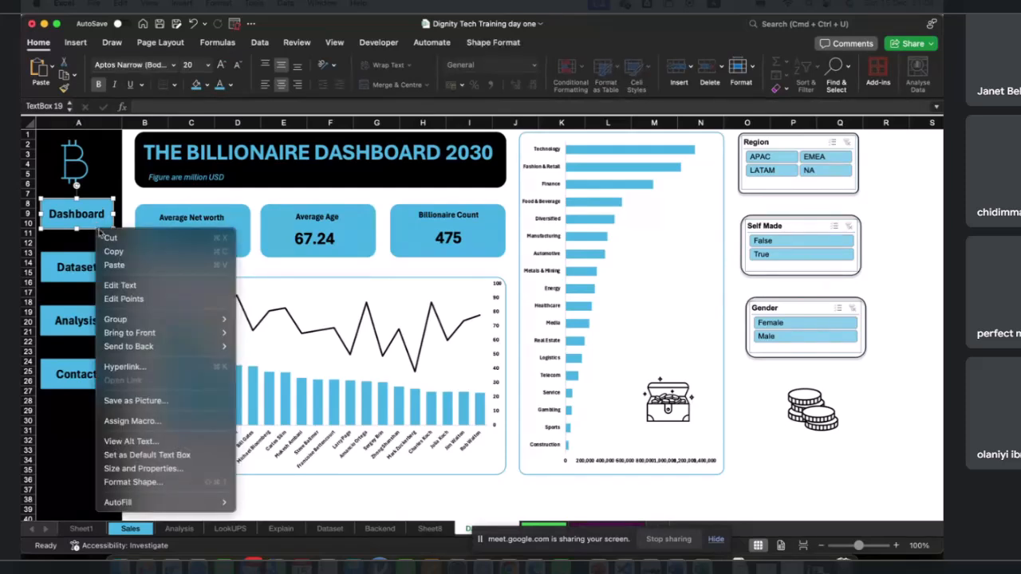
pyautogui.click(146, 368)
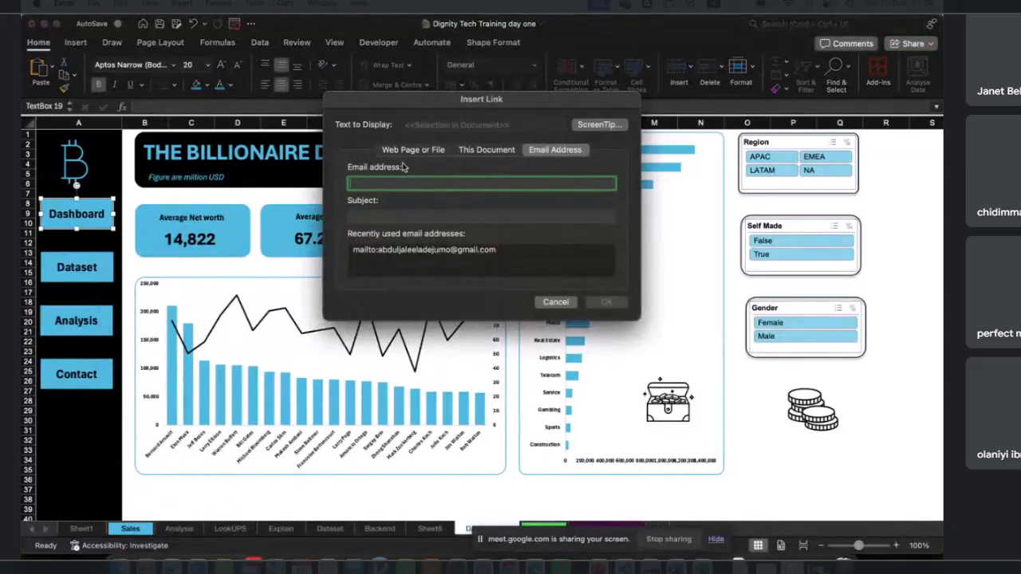
pyautogui.click(488, 151)
pyautogui.scroll(-5, 392, 232)
pyautogui.click(393, 250)
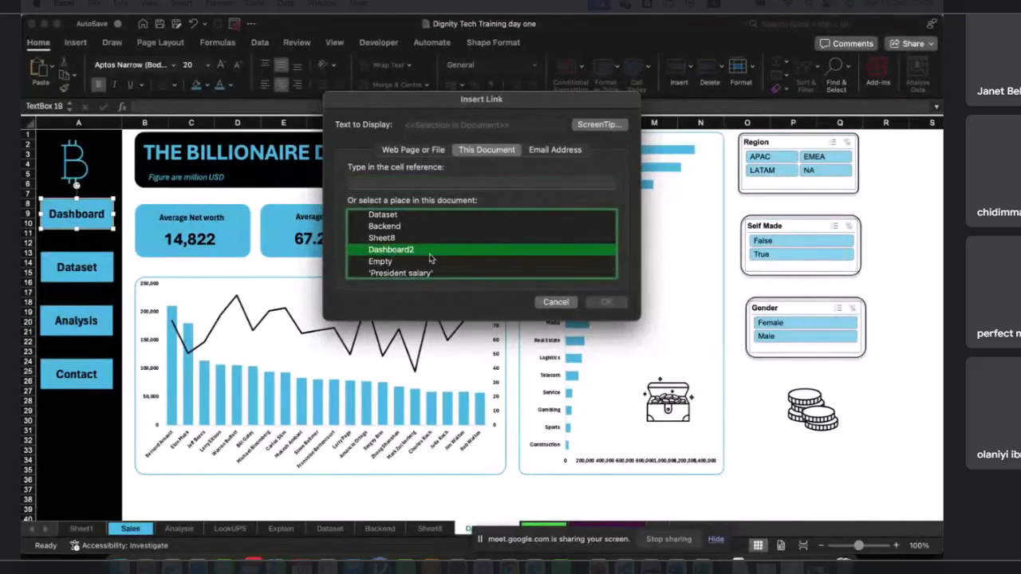
pyautogui.scroll(-2, 423, 263)
pyautogui.scroll(3, 416, 259)
pyautogui.scroll(3, 415, 259)
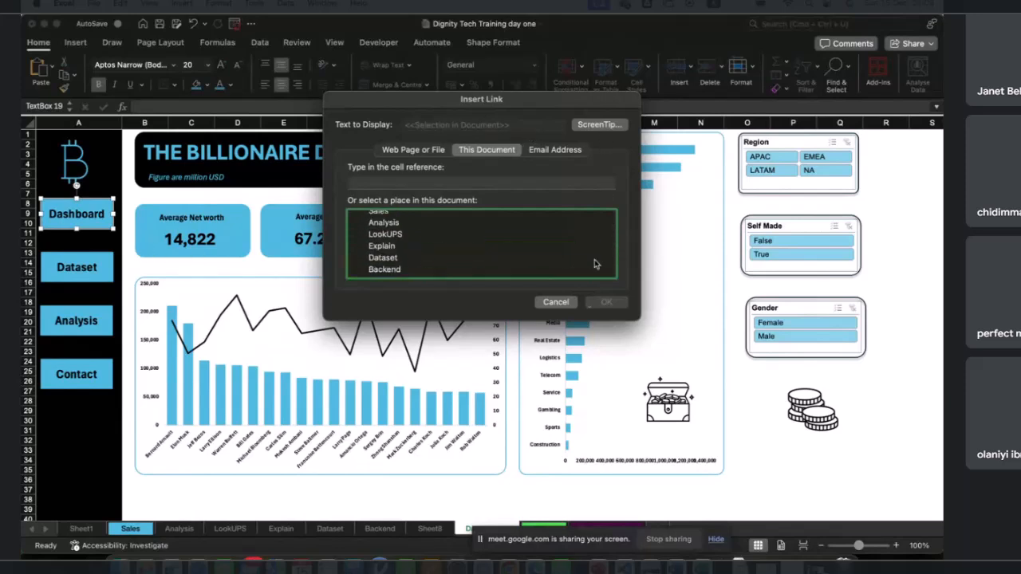
pyautogui.click(554, 302)
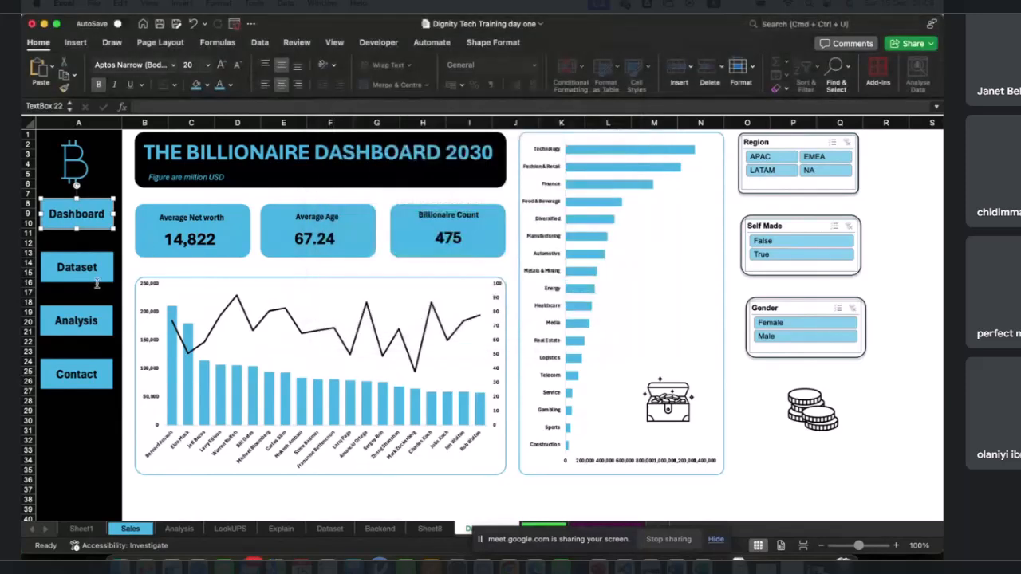
# Step: Hyperlink the Dataset button in the sidebar to cell A1 of Sheet8 in this document
pyautogui.click(98, 279)
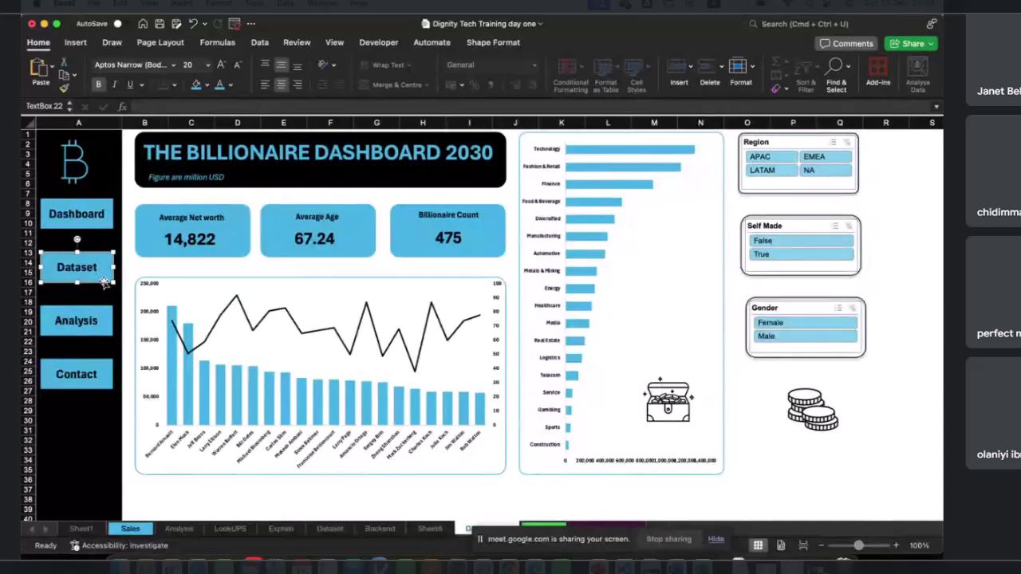
pyautogui.rightClick(105, 285)
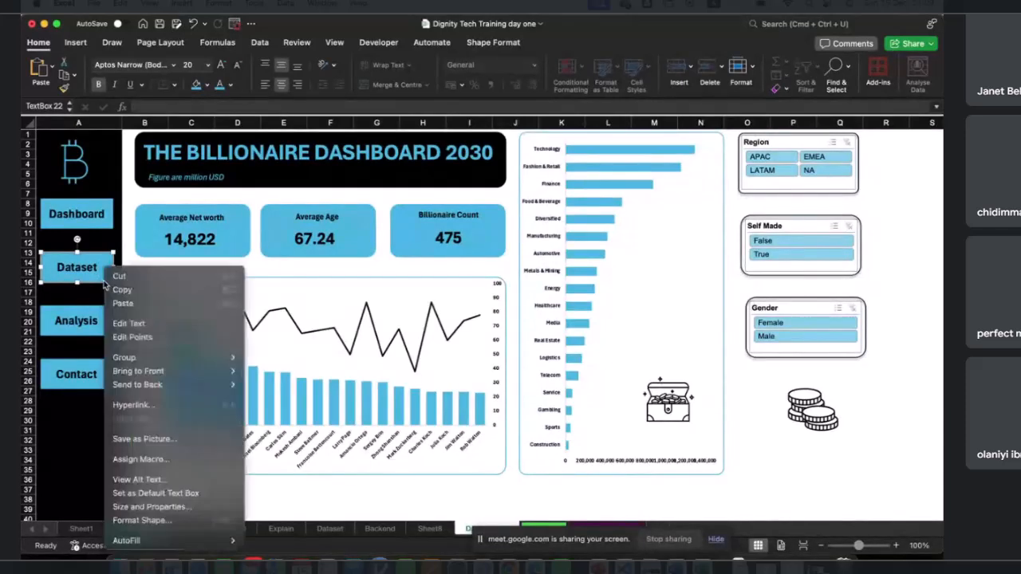
pyautogui.click(190, 407)
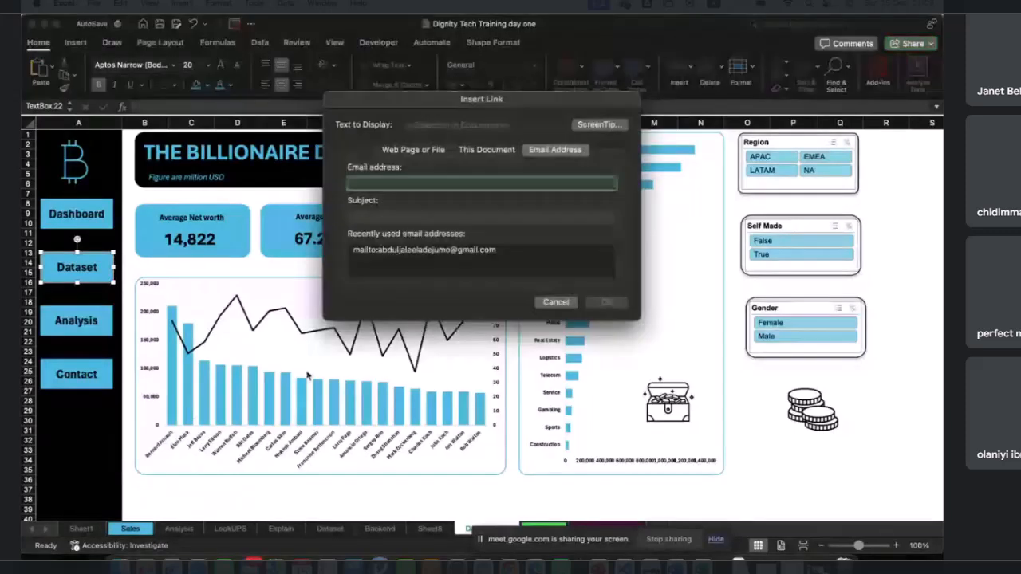
pyautogui.click(490, 151)
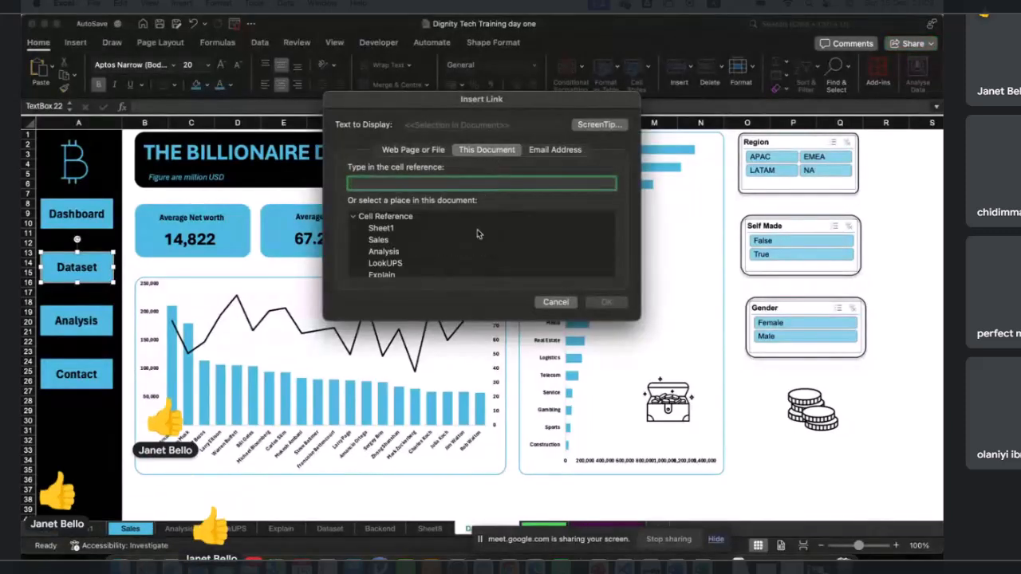
pyautogui.scroll(-3, 460, 256)
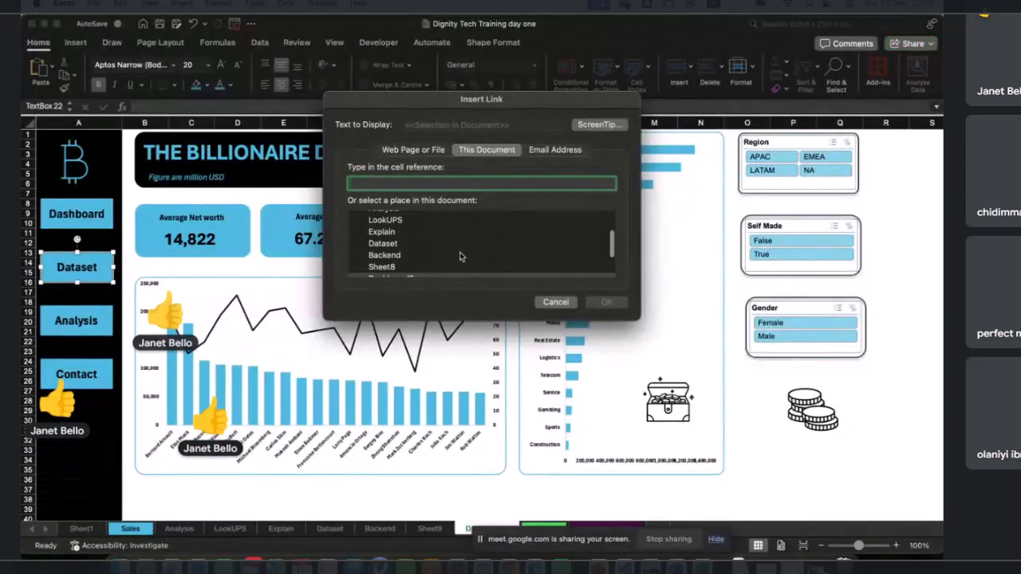
pyautogui.click(393, 246)
pyautogui.scroll(-2, 395, 246)
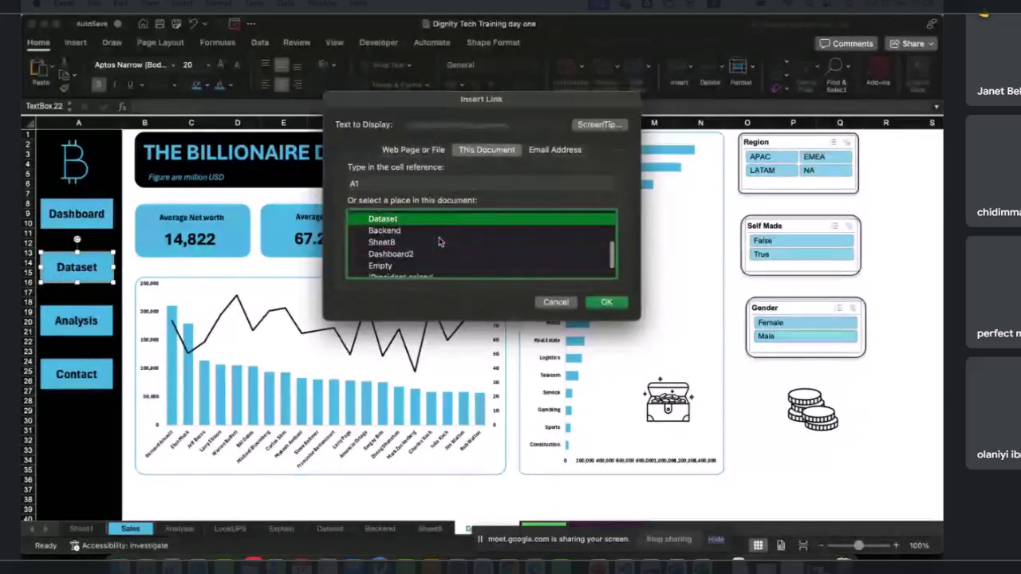
pyautogui.click(383, 242)
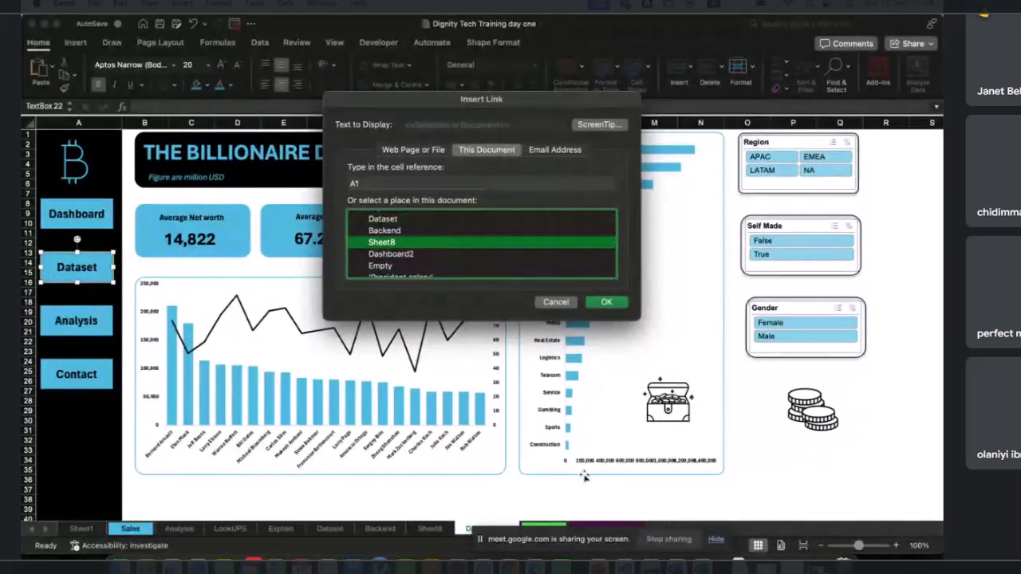
pyautogui.click(609, 303)
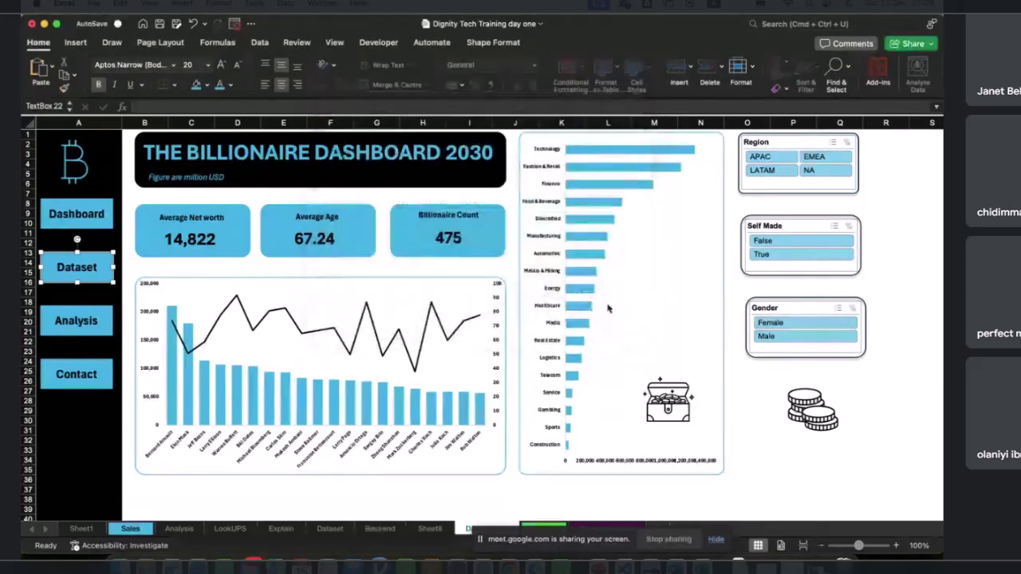
# Step: View the data in Sheet8, return to the dashboard and test the Dataset button's link
pyautogui.click(441, 529)
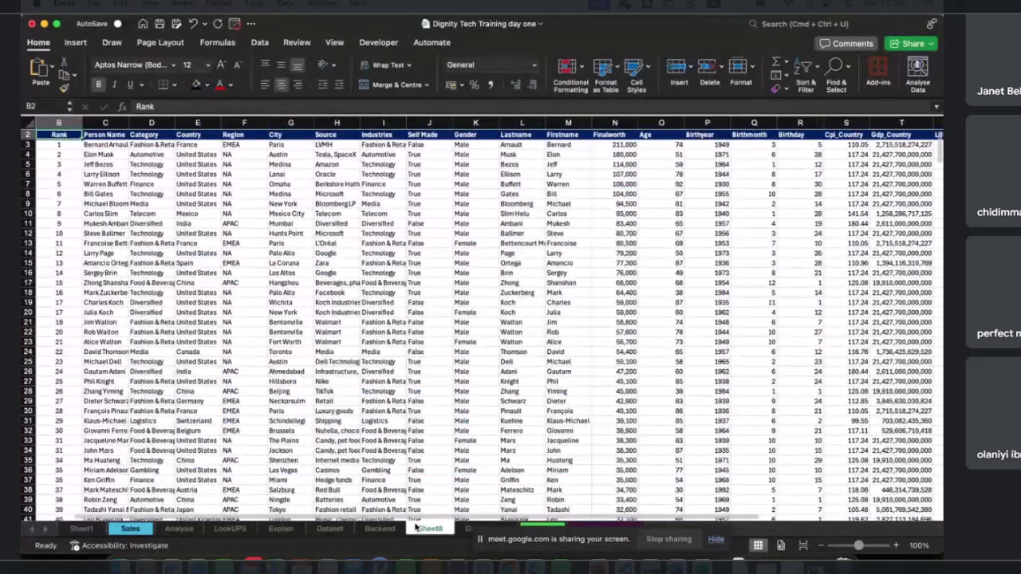
pyautogui.click(467, 529)
pyautogui.click(78, 256)
pyautogui.click(82, 301)
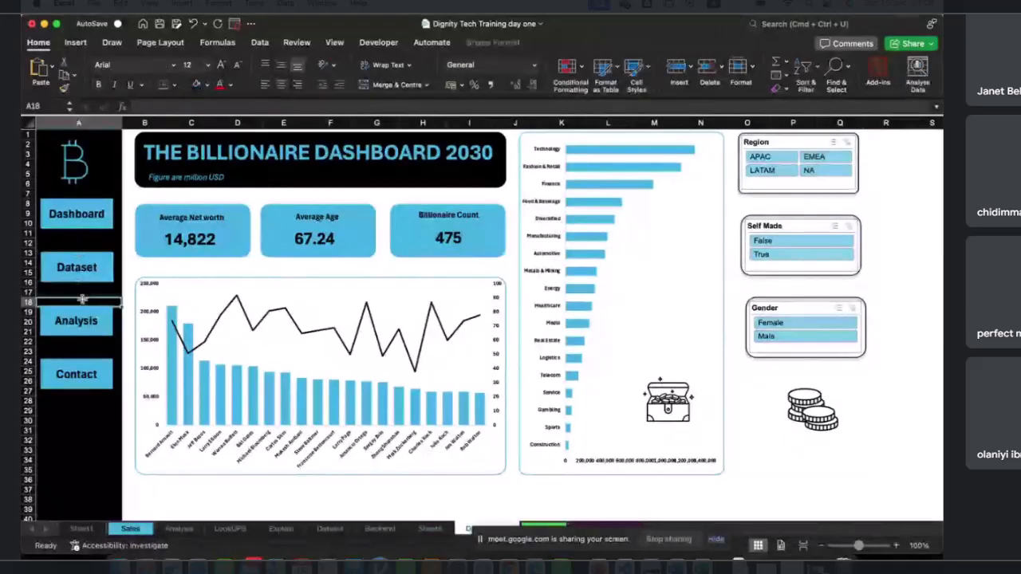
pyautogui.click(88, 275)
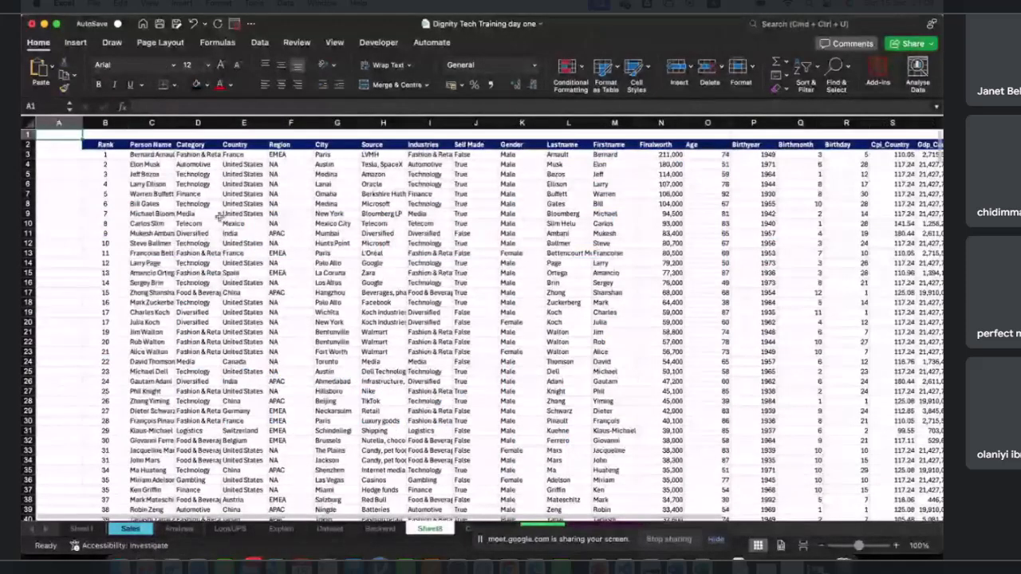
# Step: Return to the dashboard and hyperlink the sidebar's Analysis button to cell A1 of the Backend sheet in this document
pyautogui.click(462, 528)
pyautogui.click(79, 321)
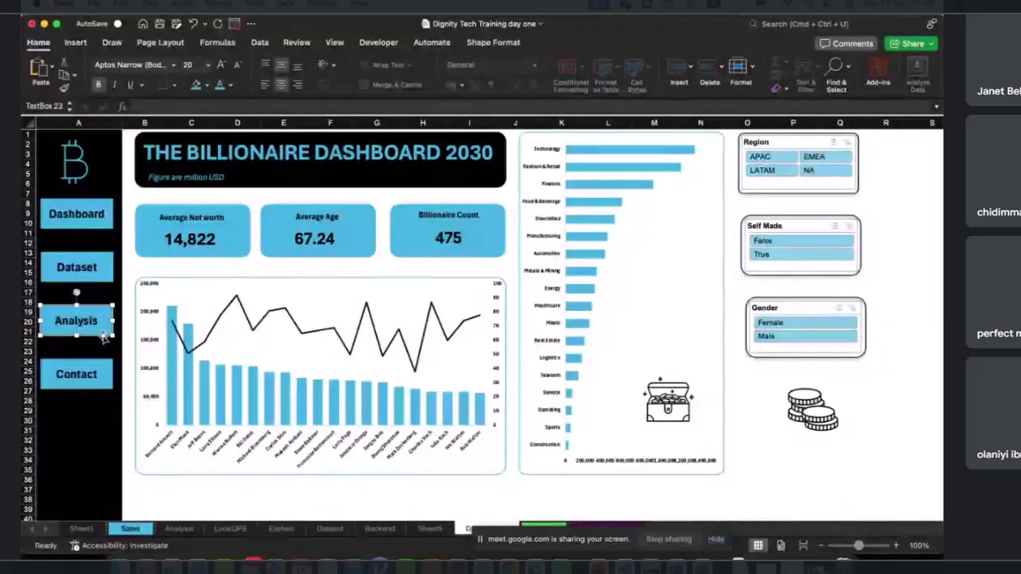
pyautogui.rightClick(104, 337)
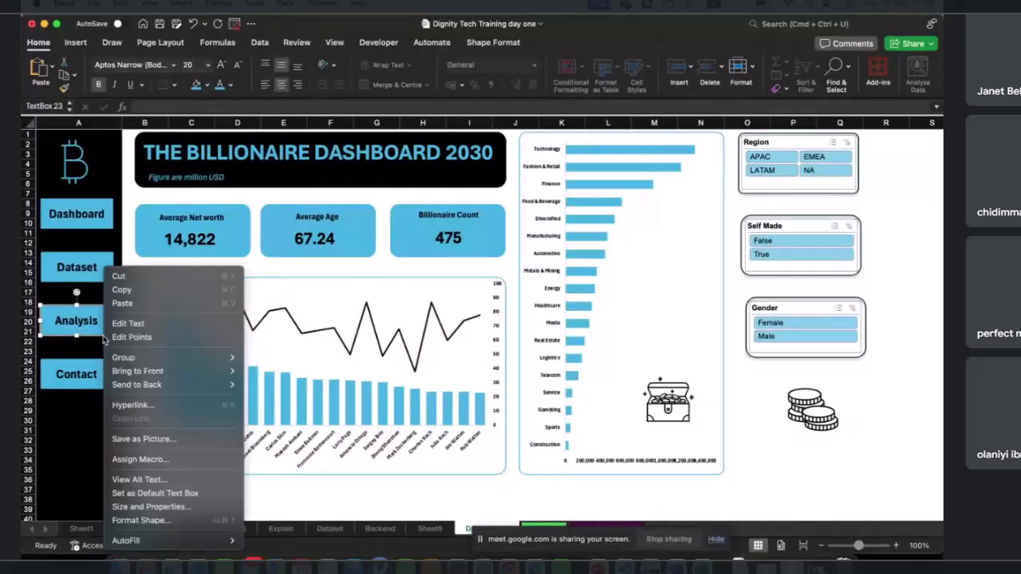
pyautogui.click(187, 404)
pyautogui.scroll(-2, 403, 241)
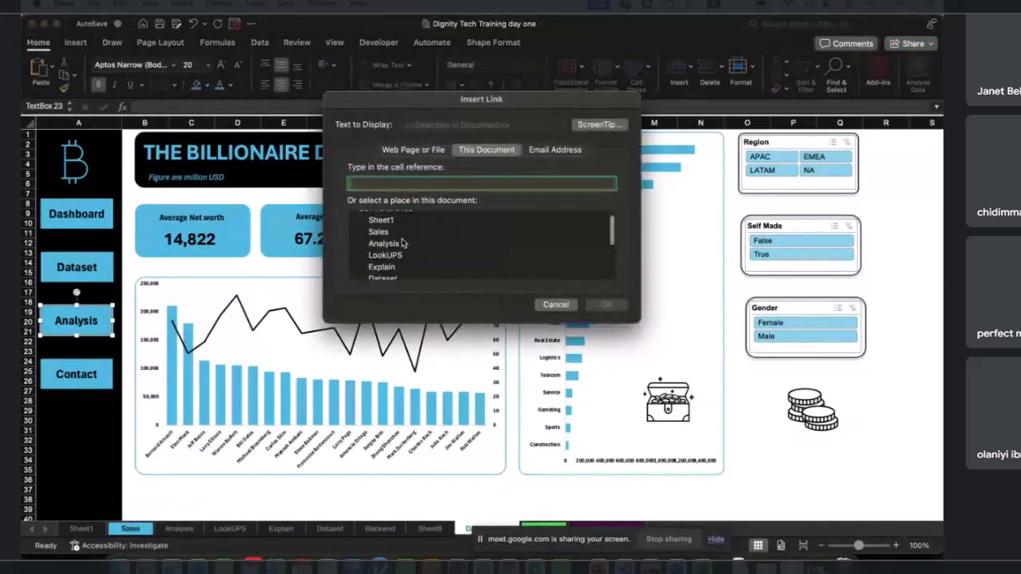
pyautogui.scroll(-3, 406, 243)
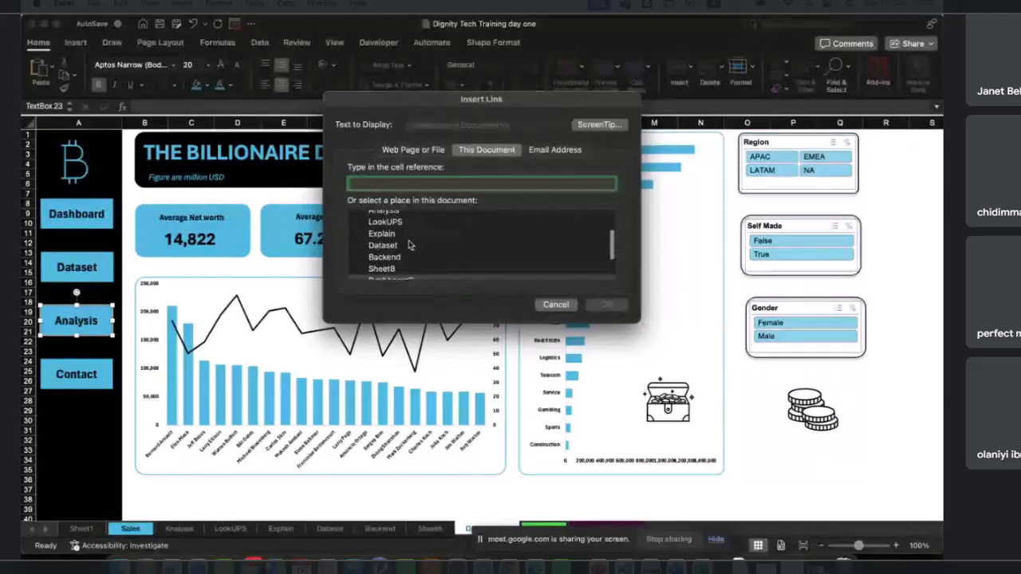
pyautogui.click(407, 244)
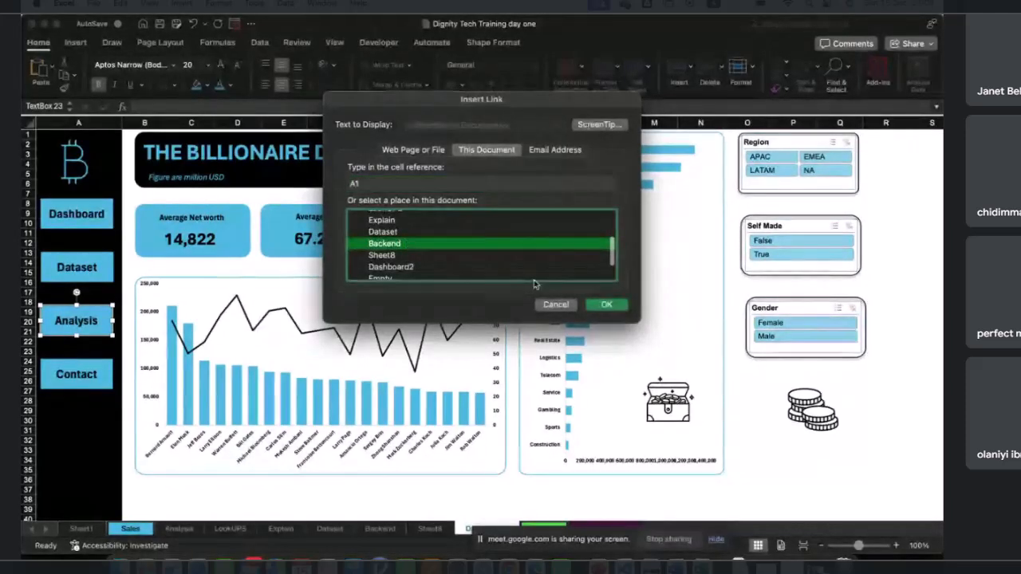
pyautogui.click(603, 305)
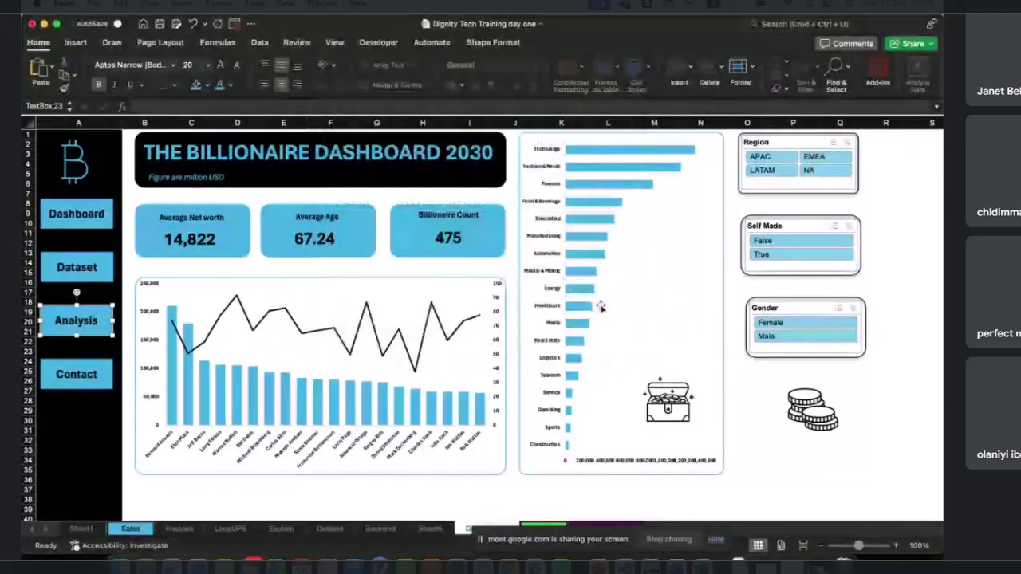
# Step: Hyperlink the sidebar's Contact button to the recently used e-mail address
pyautogui.click(78, 386)
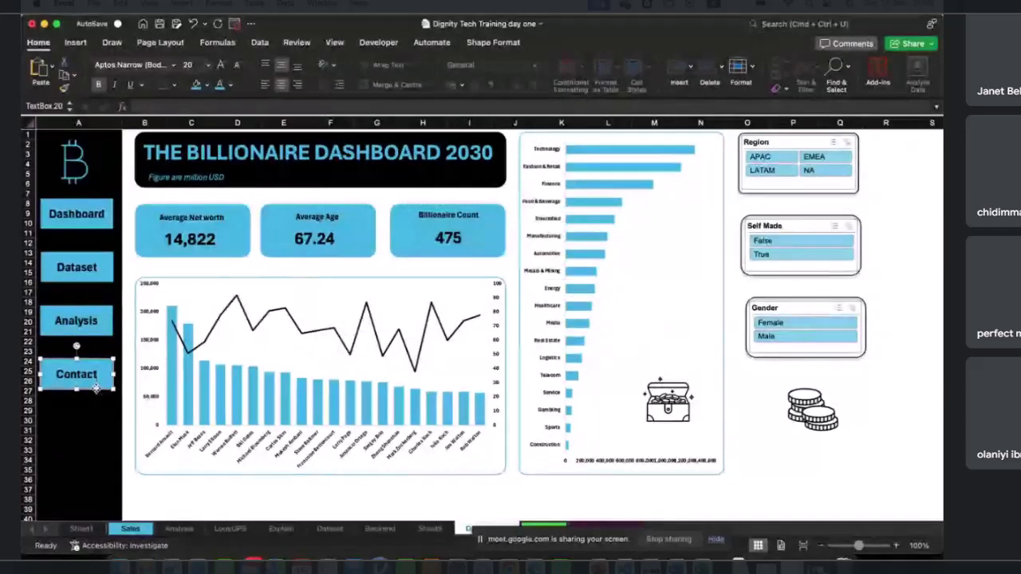
pyautogui.rightClick(96, 388)
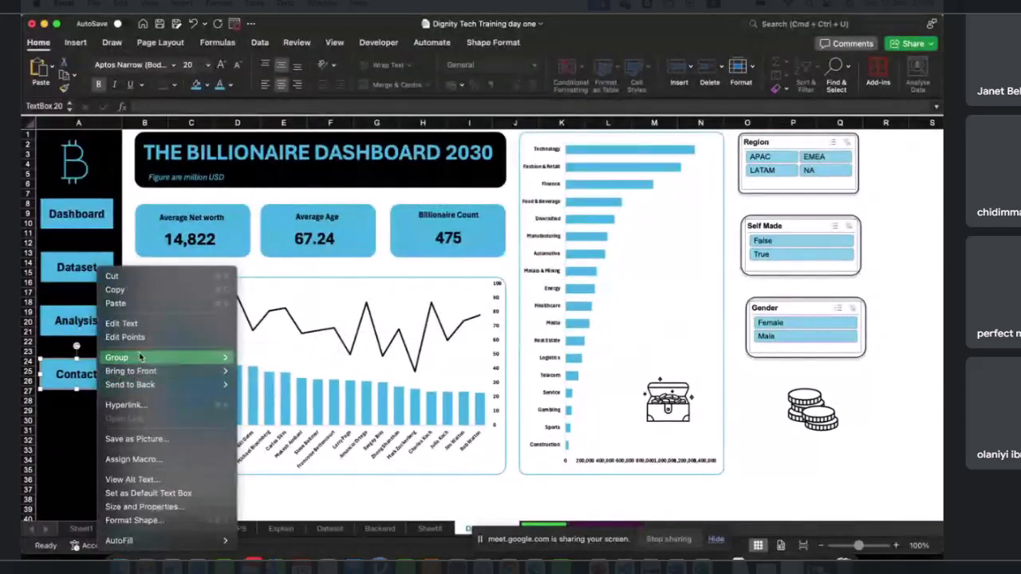
pyautogui.click(148, 408)
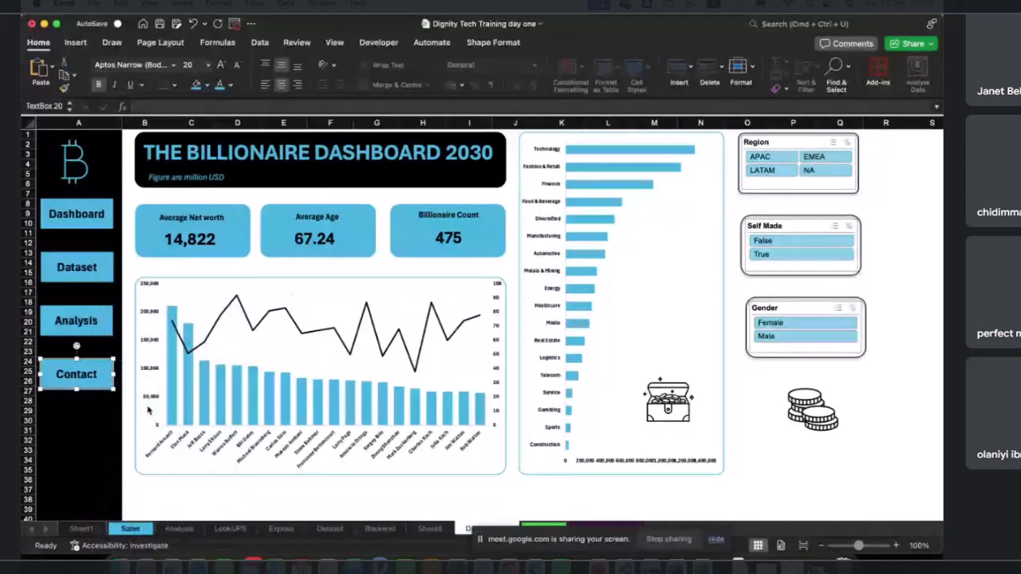
pyautogui.click(555, 149)
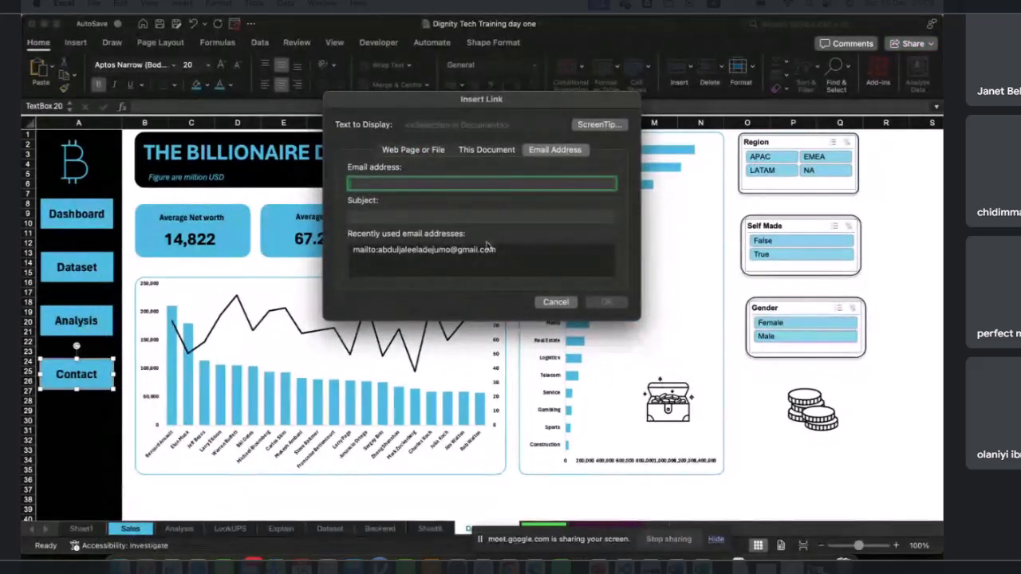
pyautogui.click(522, 253)
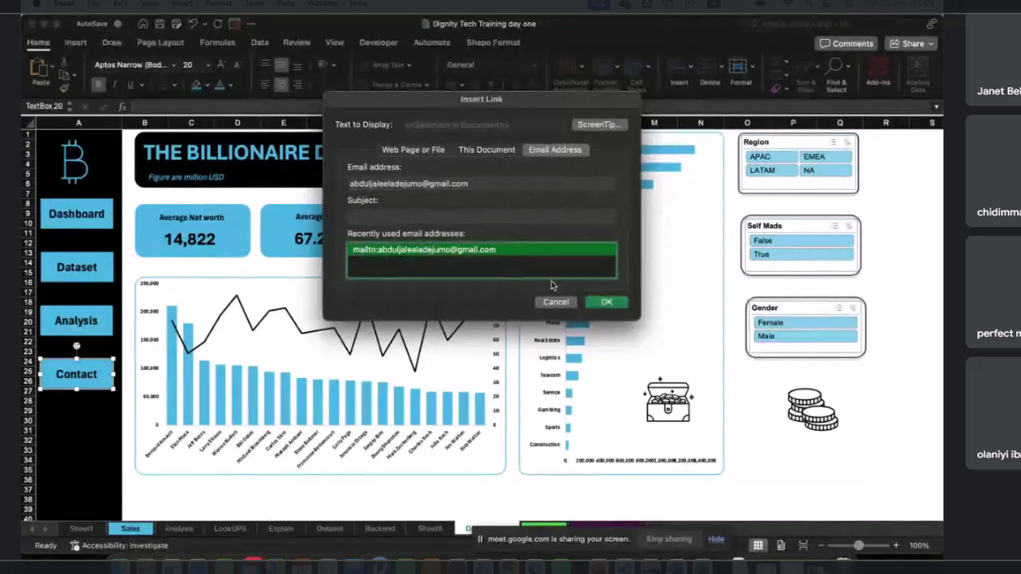
pyautogui.click(606, 301)
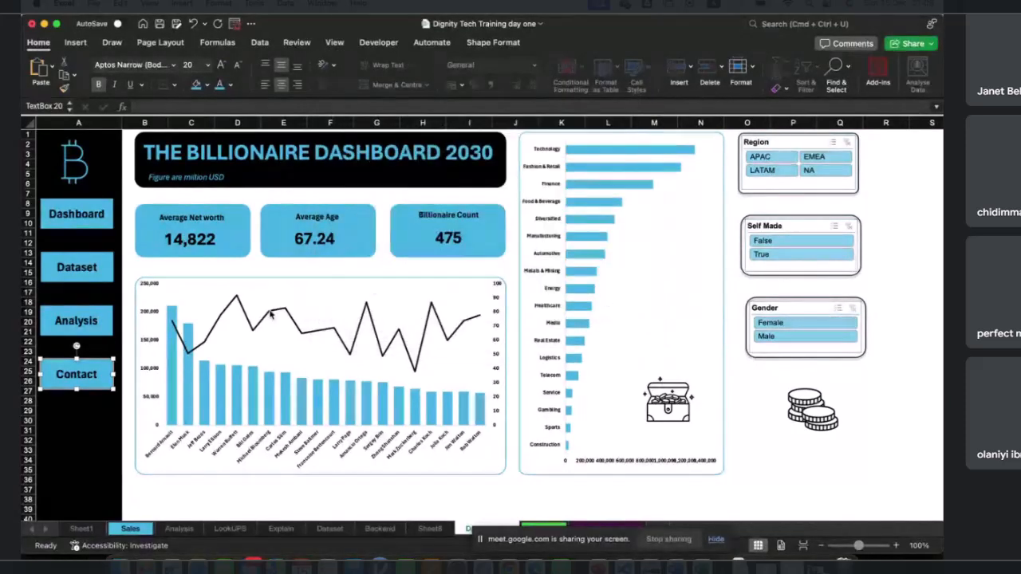
# Step: Follow the Analysis button's link and insert a blank column before column A in the Backend sheet
pyautogui.click(98, 331)
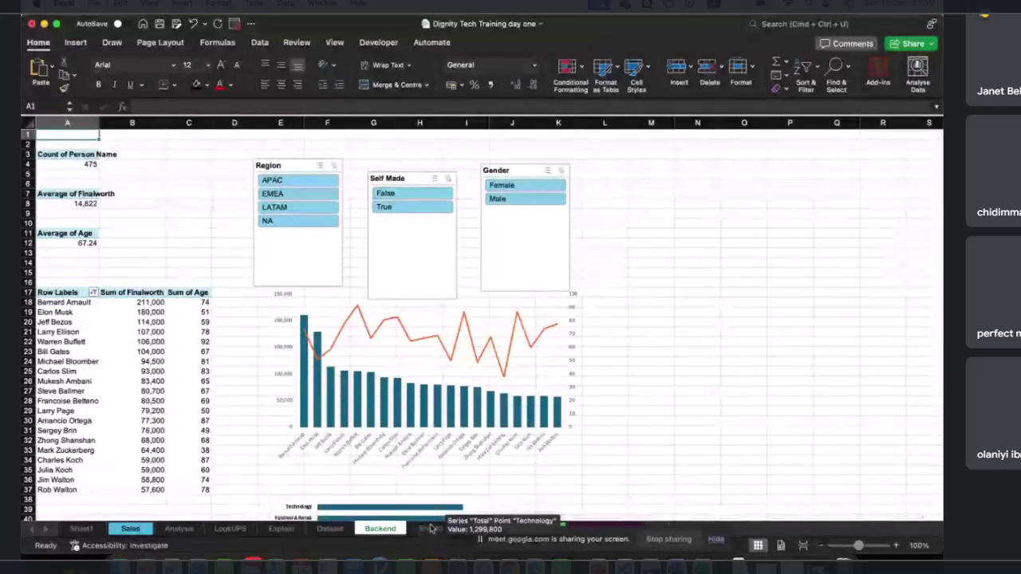
pyautogui.click(68, 122)
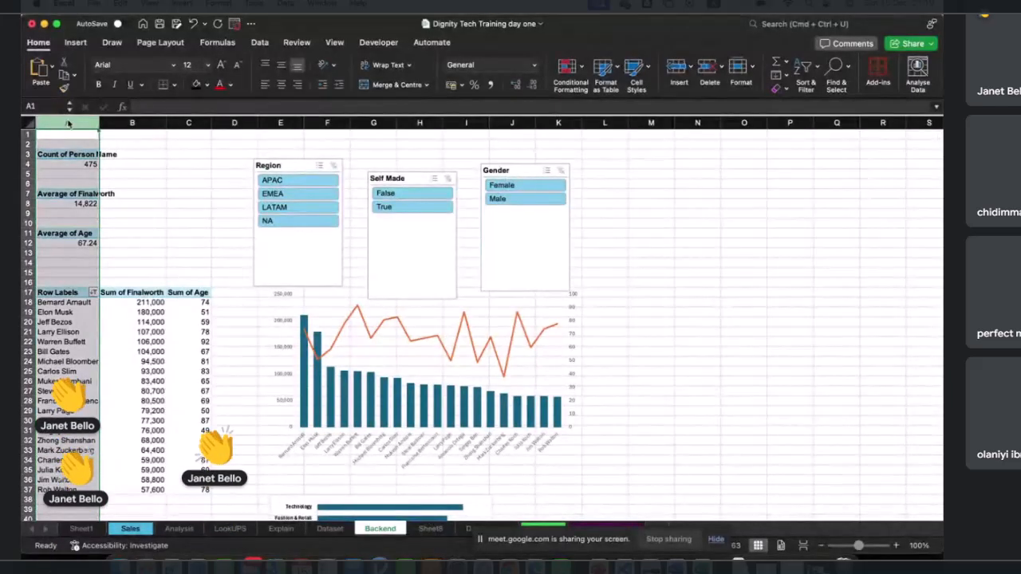
pyautogui.rightClick(68, 122)
pyautogui.click(88, 190)
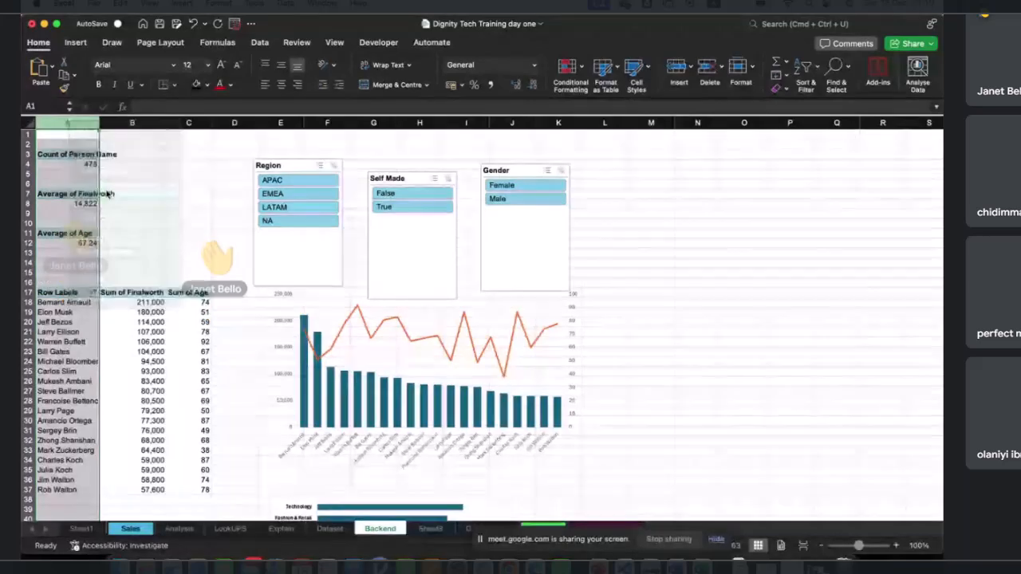
# Step: Copy the dashboard's sidebar column A with its icon and buttons into column A of the Backend sheet
pyautogui.click(470, 528)
pyautogui.click(69, 119)
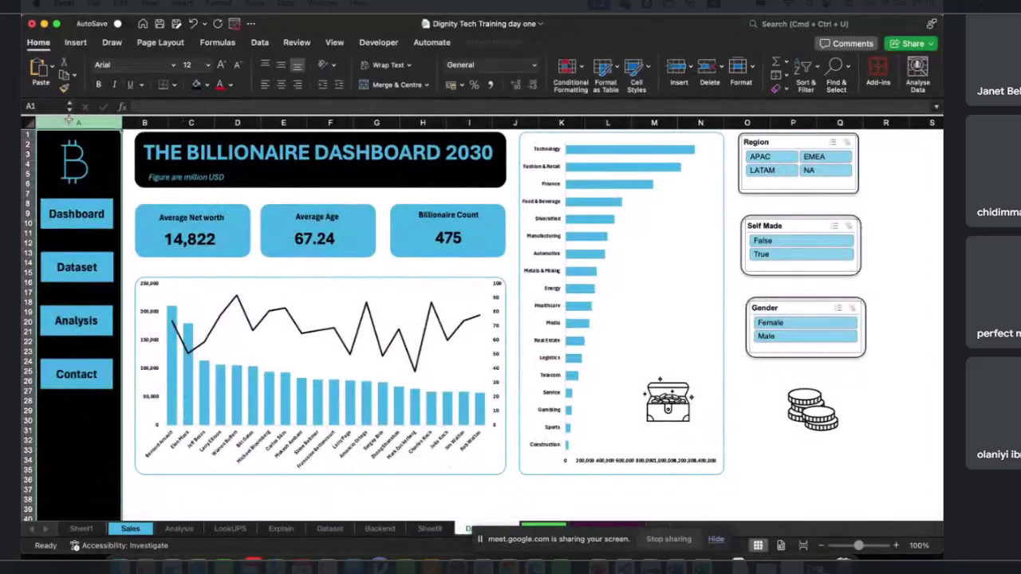
pyautogui.press('super+c')
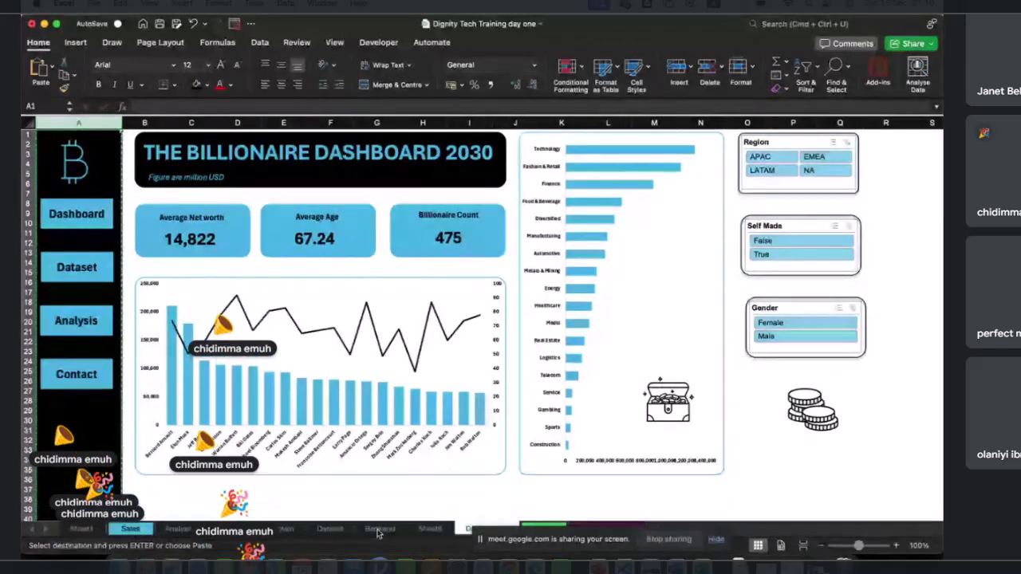
pyautogui.click(390, 530)
pyautogui.press('super+v')
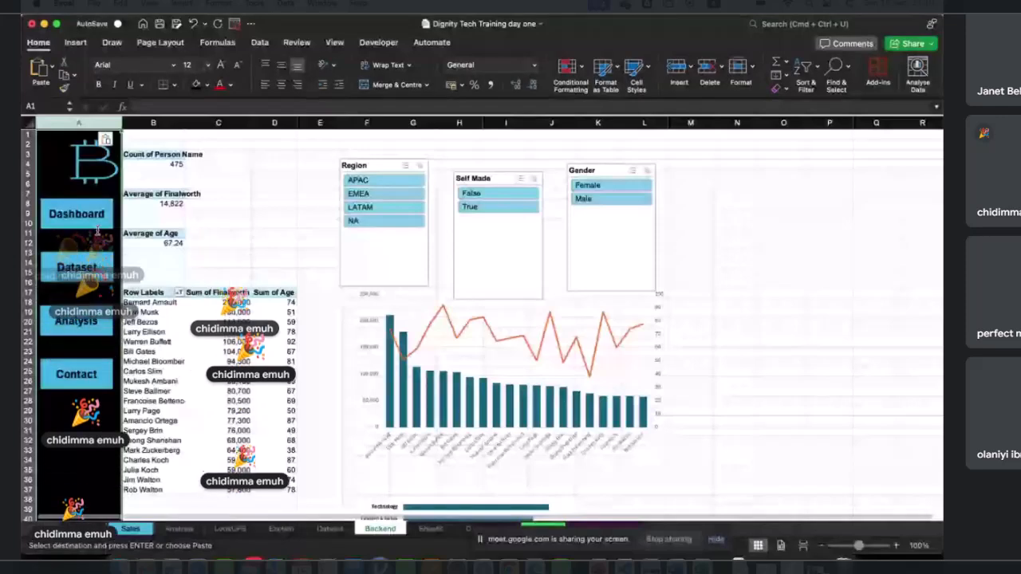
# Step: Hyperlink the Dashboard button in the Backend sheet's sidebar to cell A1 of Dashboard2 and test the link
pyautogui.click(89, 225)
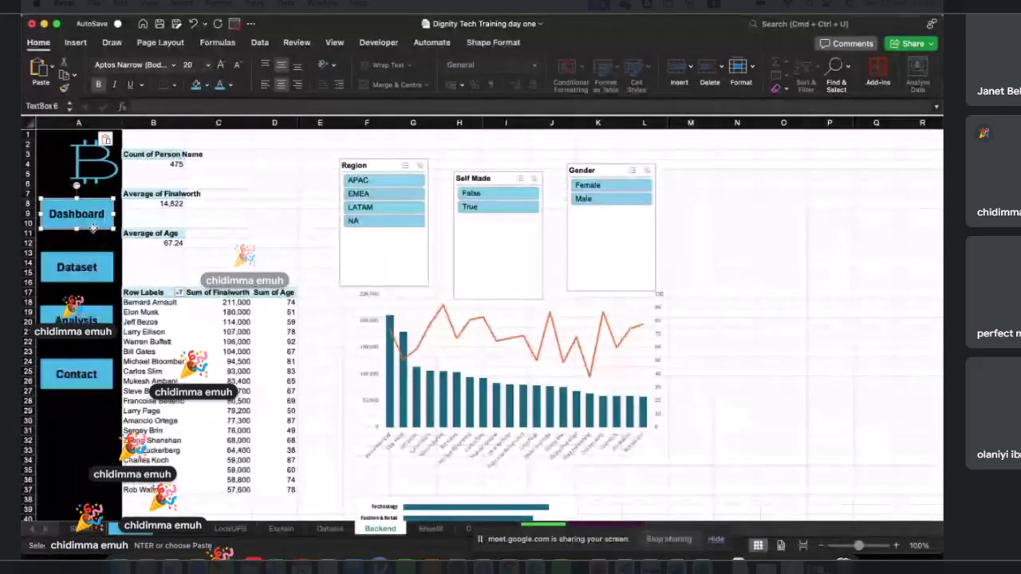
pyautogui.rightClick(94, 229)
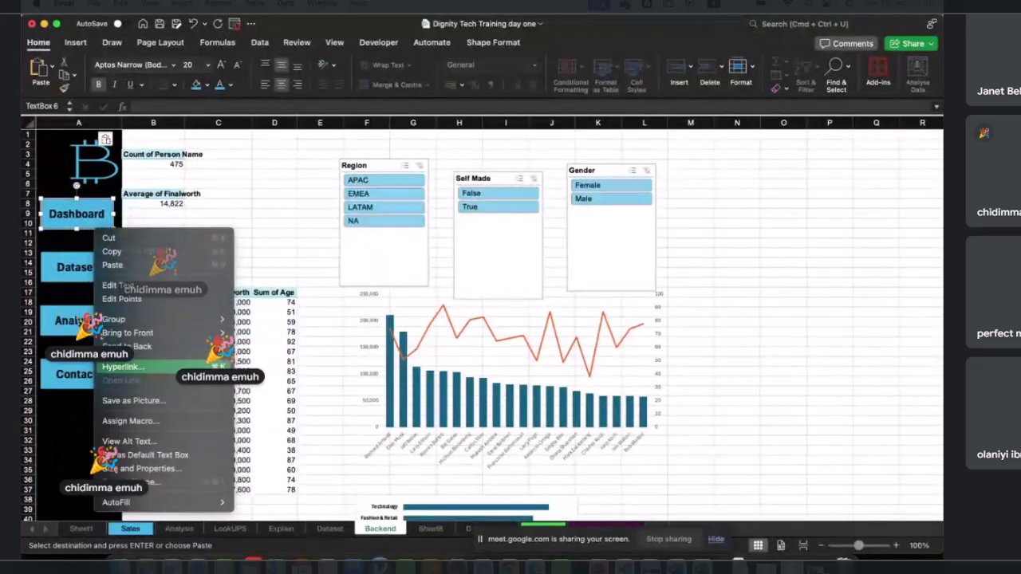
pyautogui.click(180, 370)
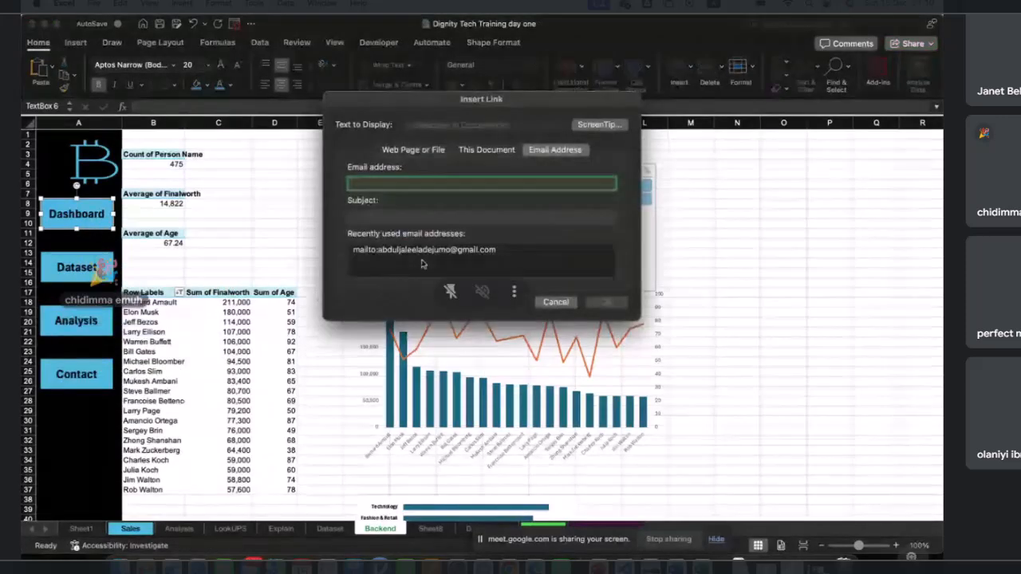
pyautogui.click(484, 150)
pyautogui.scroll(-3, 415, 251)
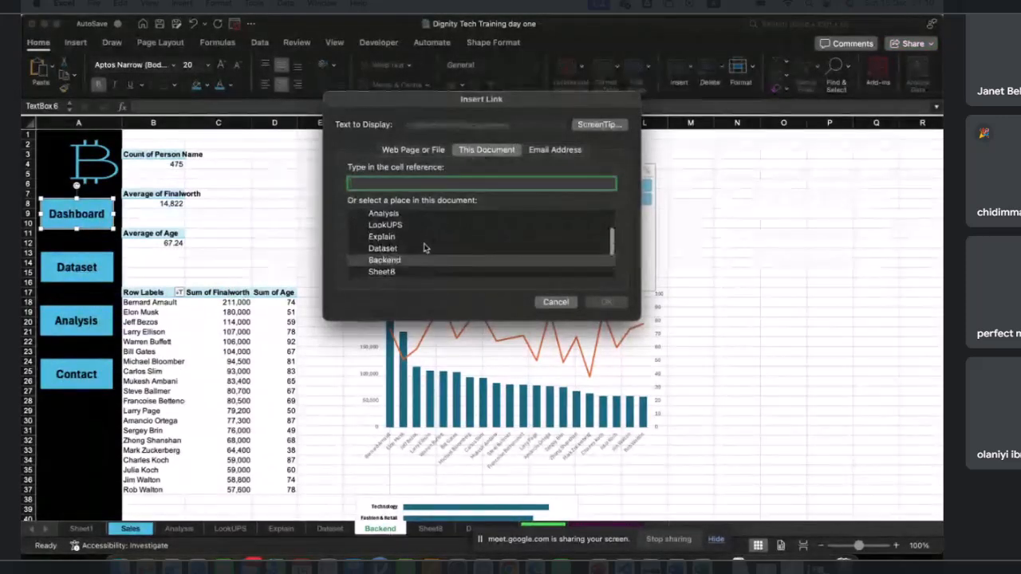
pyautogui.scroll(-3, 404, 245)
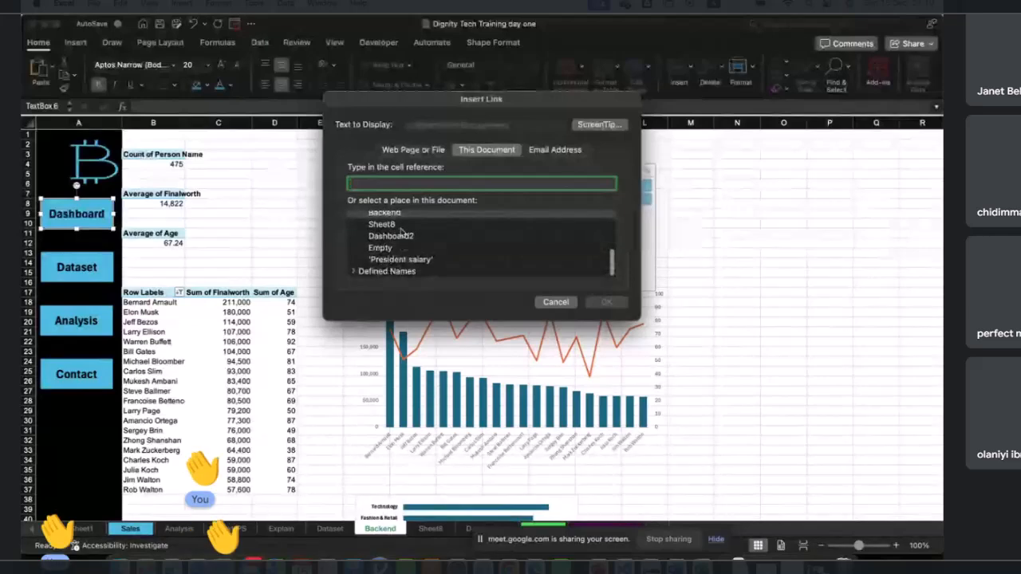
pyautogui.click(404, 228)
pyautogui.click(404, 237)
pyautogui.click(606, 301)
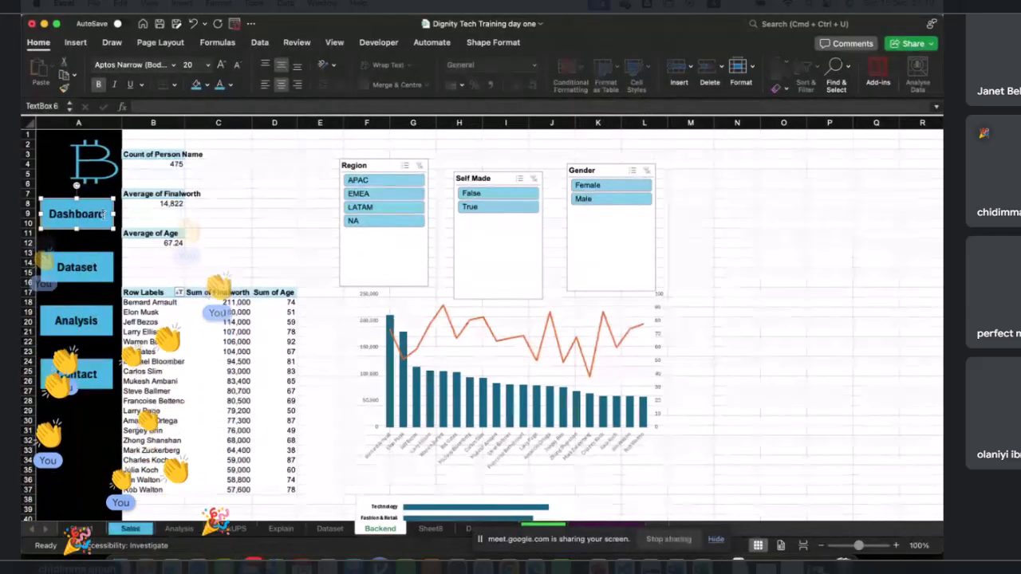
pyautogui.click(100, 221)
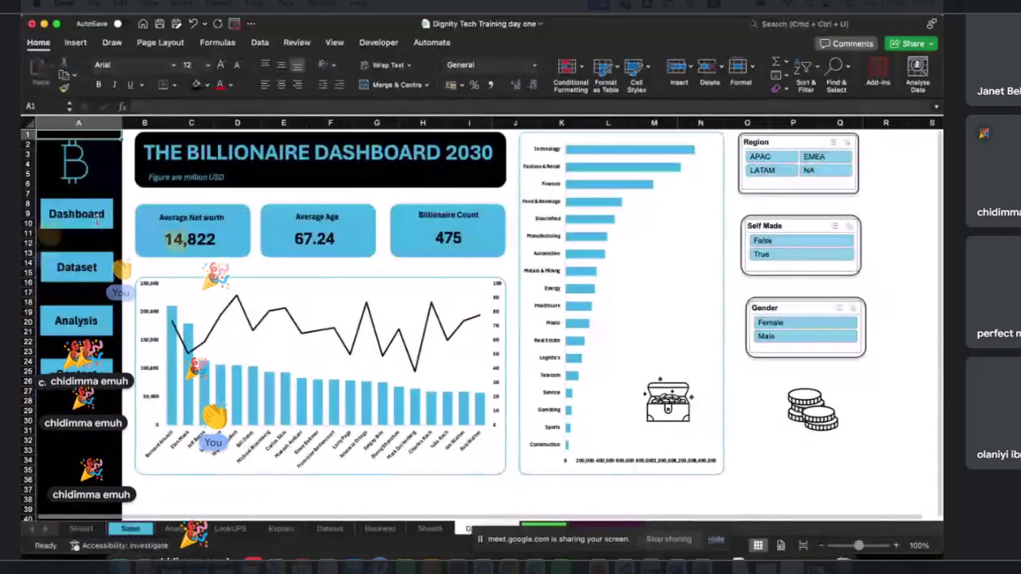
# Step: Follow the Dataset button's link to Sheet8 and copy the dashboard's sidebar column into Sheet8's empty column A
pyautogui.click(79, 265)
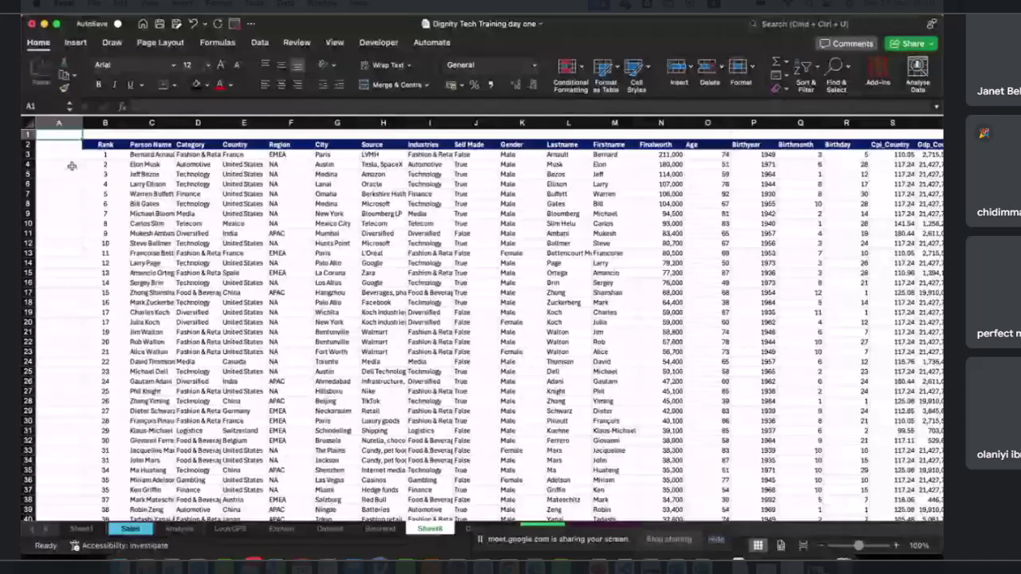
pyautogui.click(70, 124)
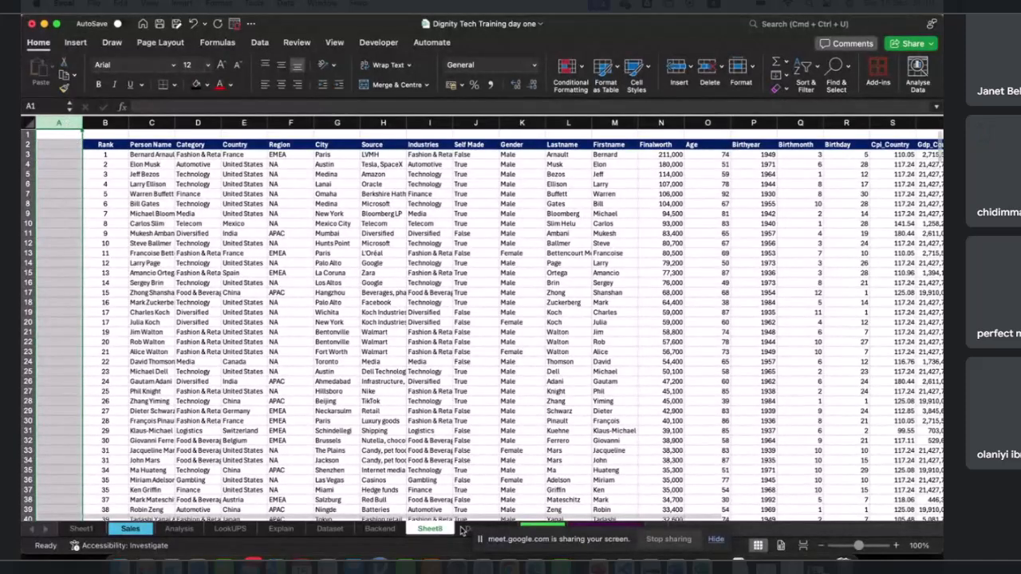
pyautogui.click(464, 530)
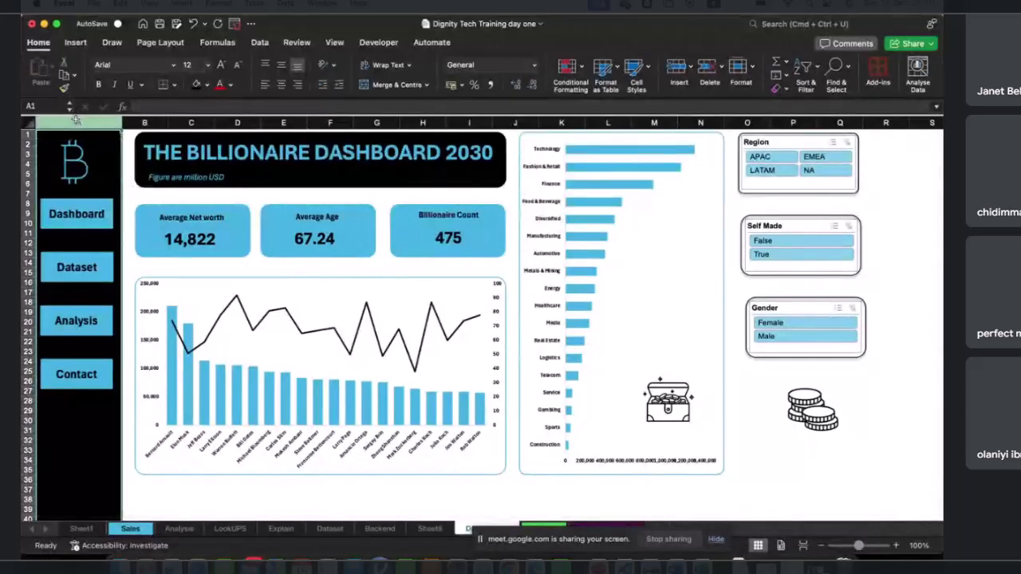
pyautogui.press('super+c')
pyautogui.click(436, 529)
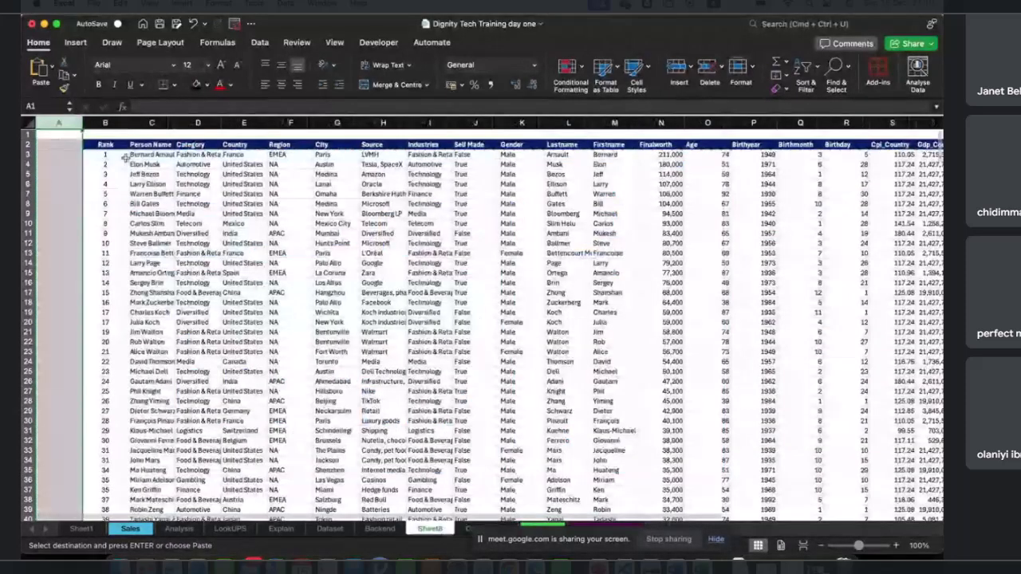
pyautogui.press('super+v')
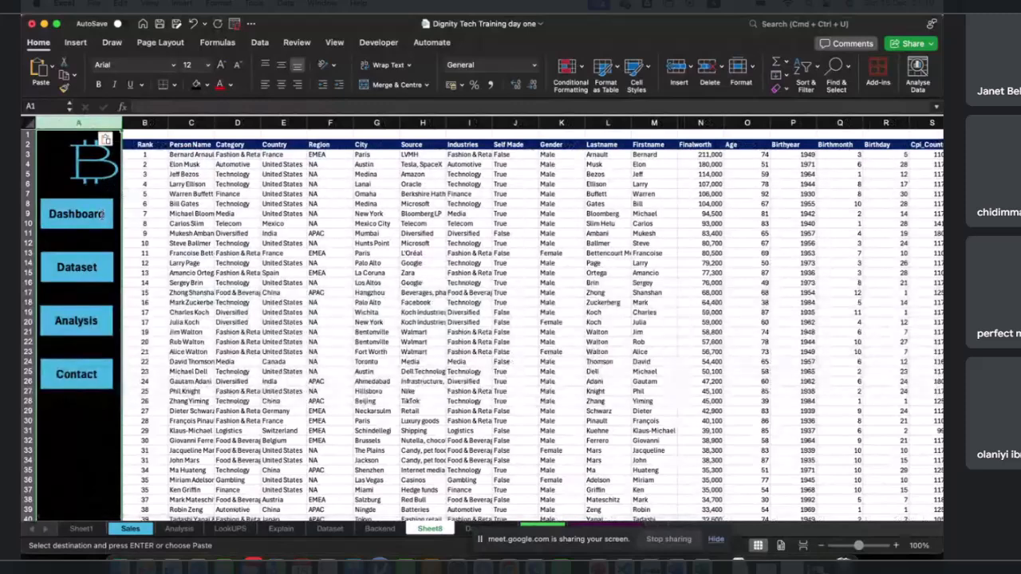
# Step: Hyperlink the Dashboard button in Sheet8's sidebar to cell A1 of Dashboard2 and centre the Bitcoin icon above the sidebar buttons
pyautogui.click(105, 228)
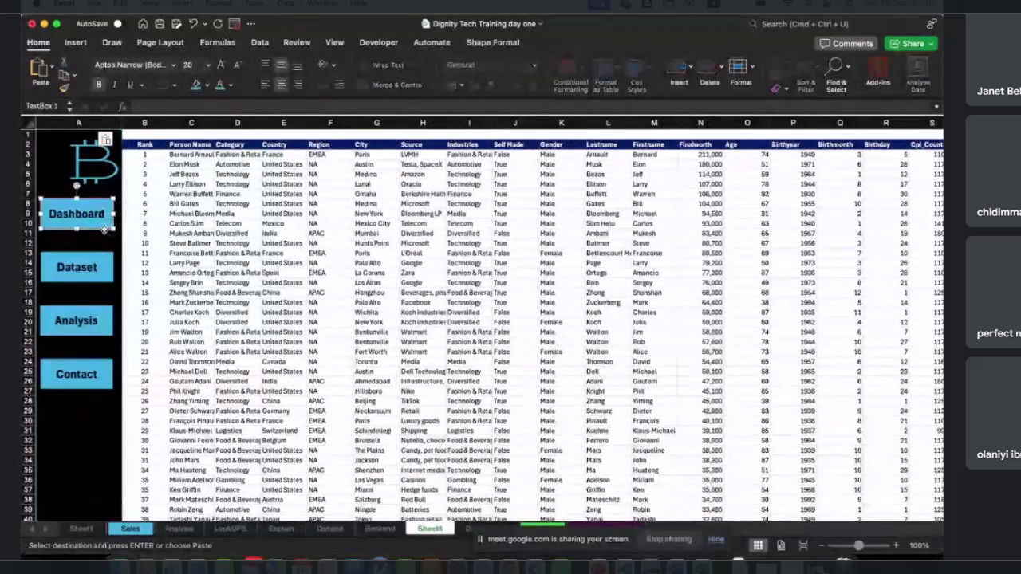
pyautogui.rightClick(105, 229)
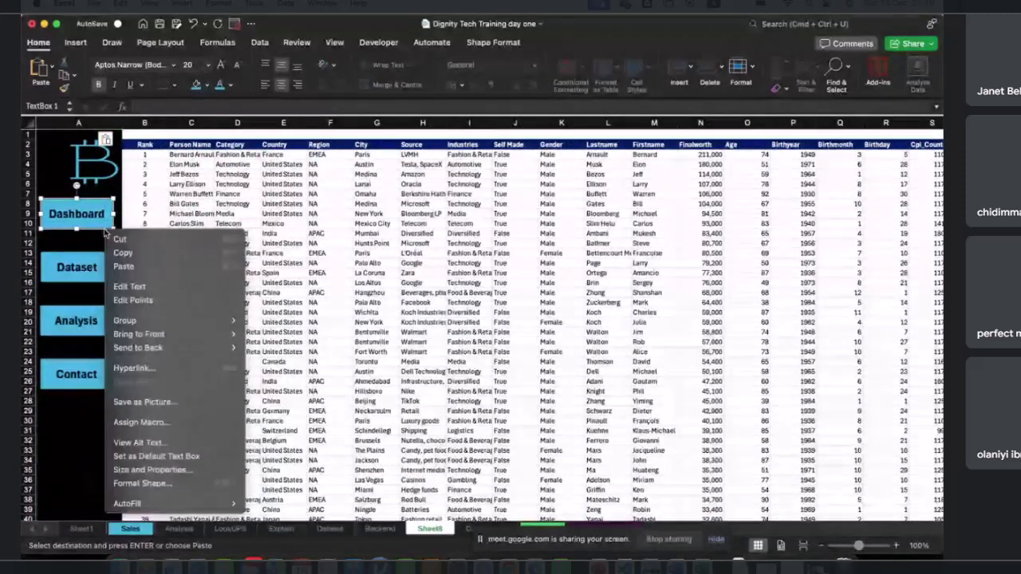
pyautogui.click(180, 368)
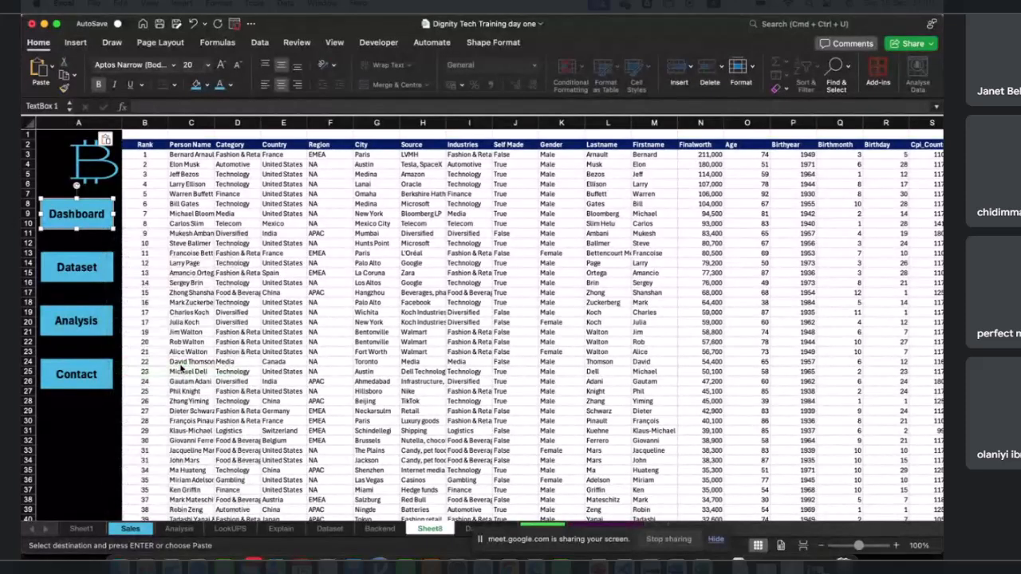
pyautogui.scroll(-3, 411, 261)
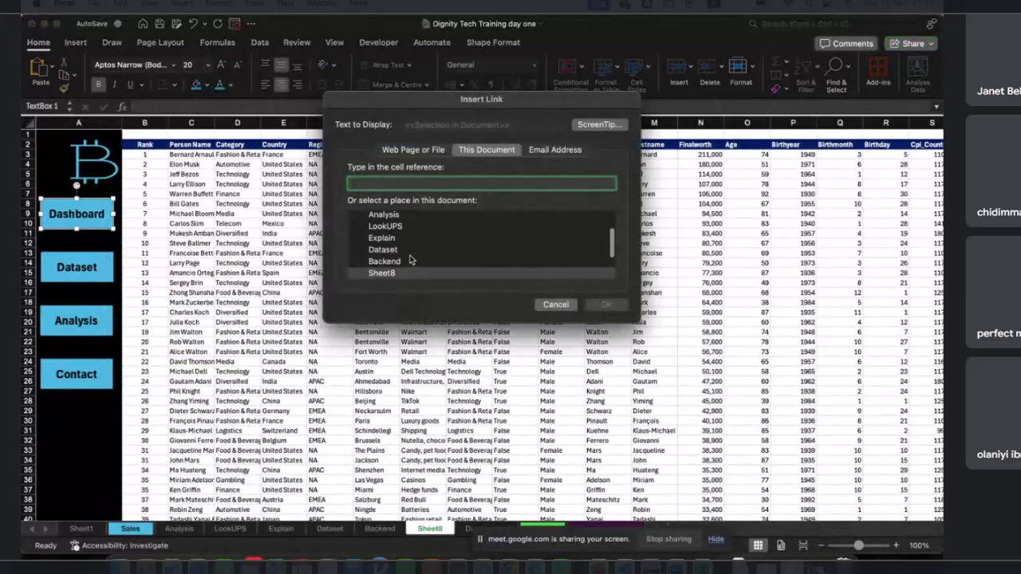
pyautogui.scroll(-3, 403, 268)
pyautogui.click(399, 260)
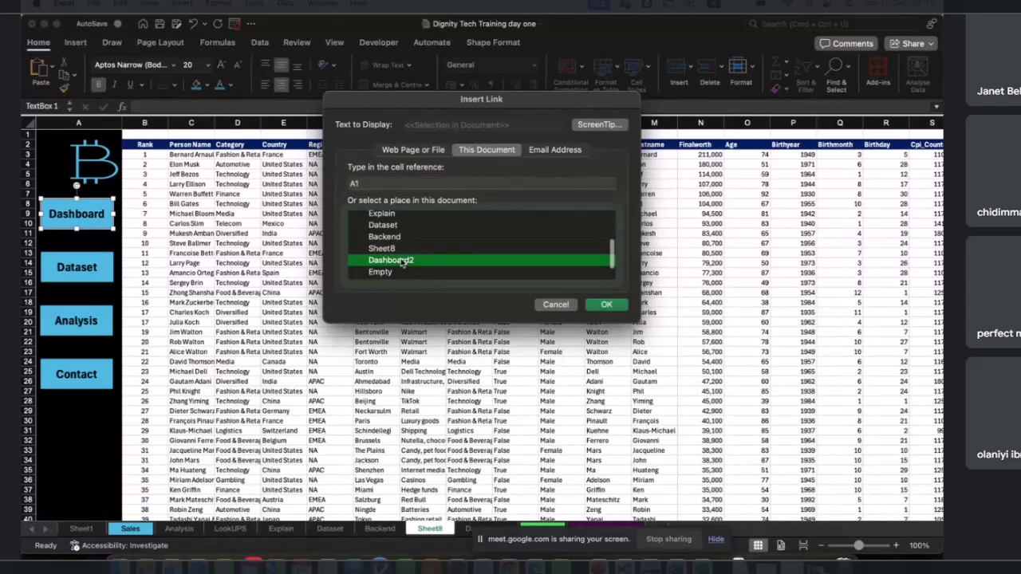
pyautogui.click(608, 306)
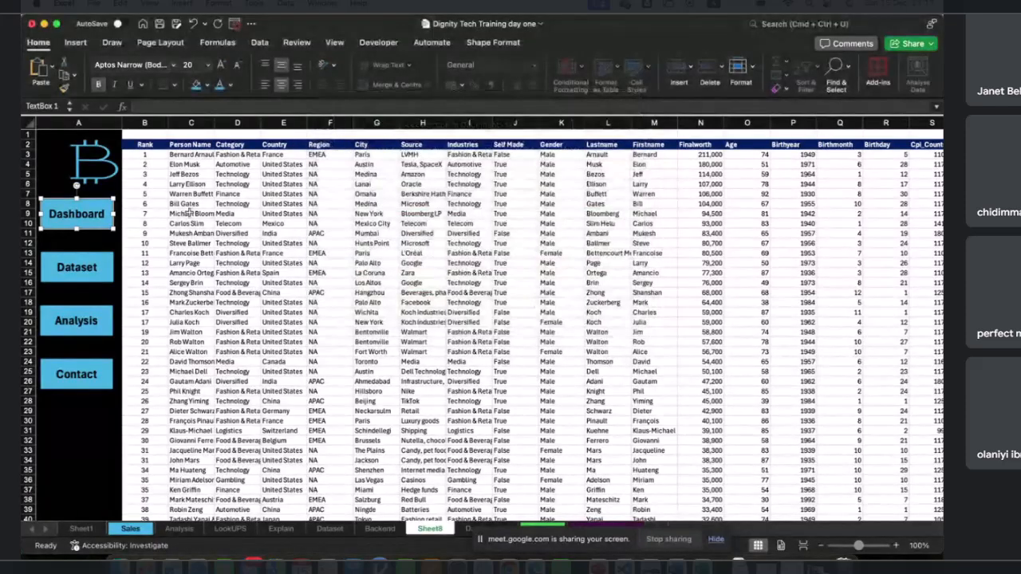
pyautogui.click(89, 176)
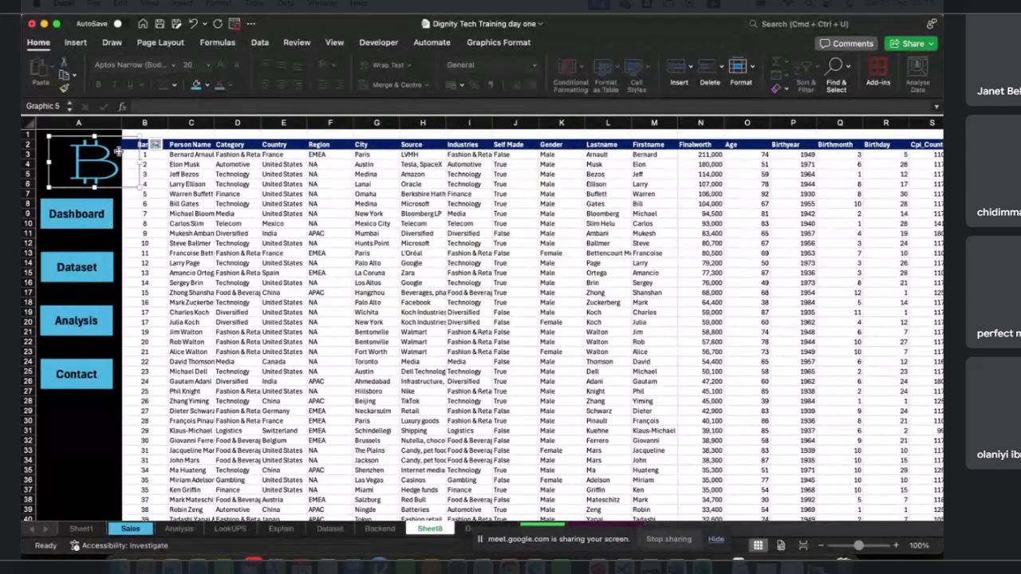
pyautogui.moveTo(114, 137); pyautogui.dragTo(94, 137)
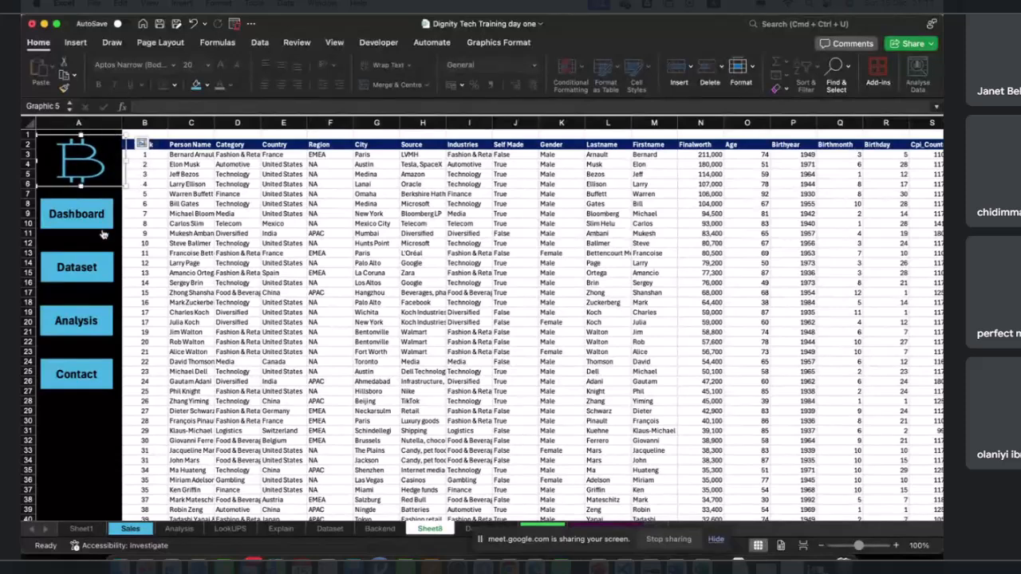
# Step: Test the Dashboard, Dataset, Analysis and Contact links in the sidebar and close the draft e-mail opened by Contact
pyautogui.click(100, 227)
pyautogui.click(102, 278)
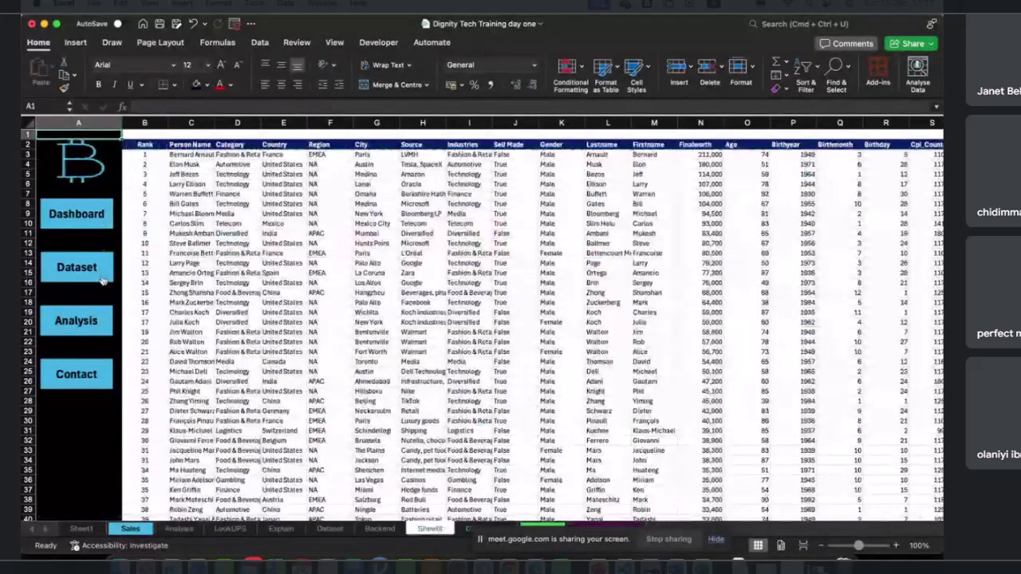
pyautogui.click(92, 331)
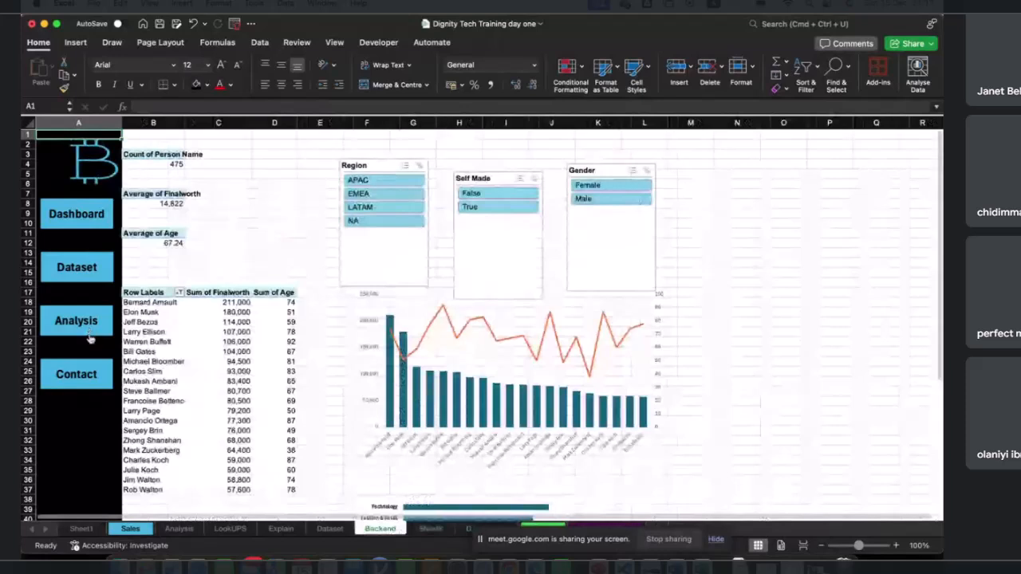
pyautogui.click(76, 374)
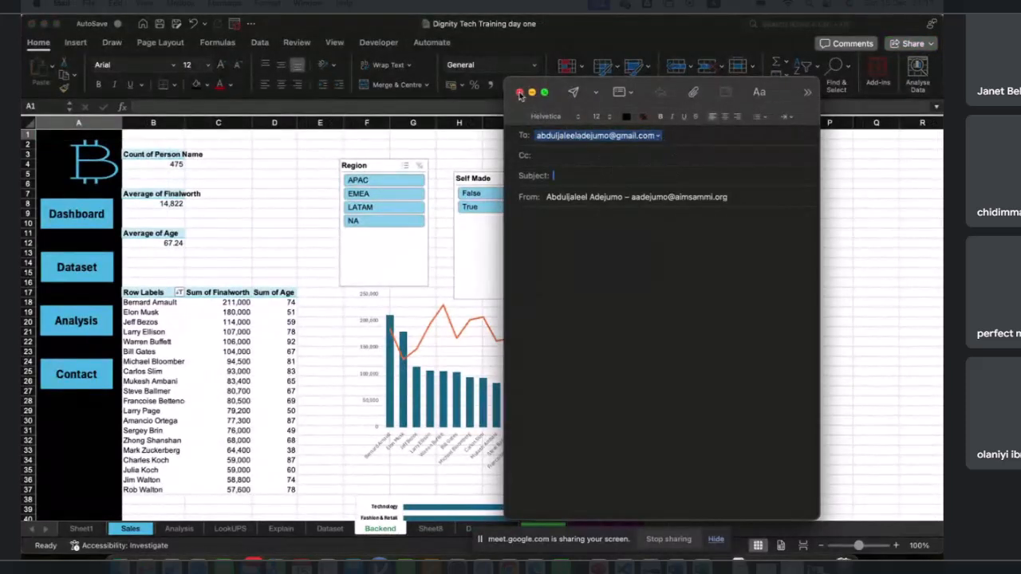
pyautogui.click(519, 93)
pyautogui.click(675, 349)
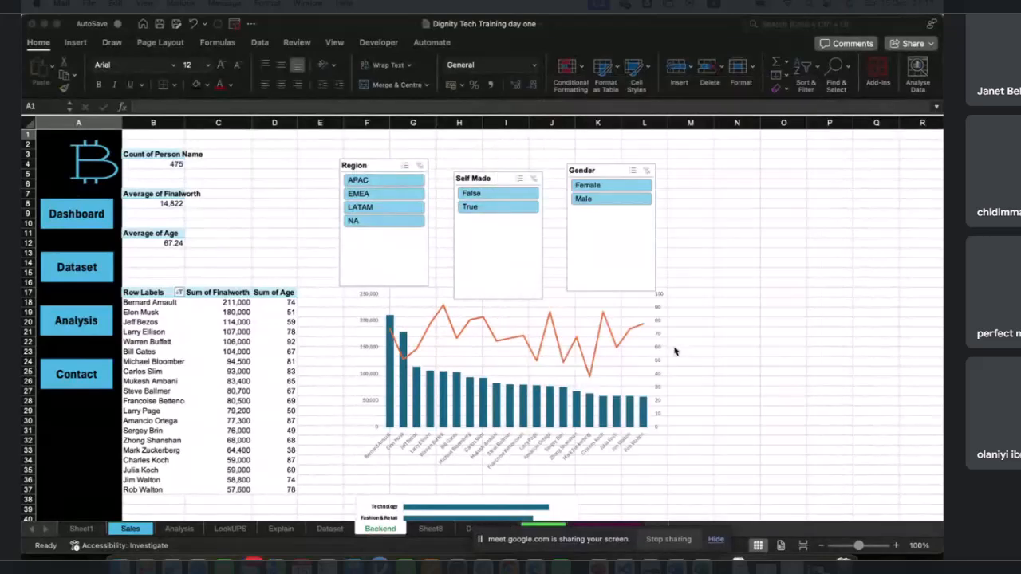
# Step: Return to the dashboard sheet and distribute the frames behind the Region, Self Made and Gender slicers horizontally and vertically
pyautogui.click(470, 529)
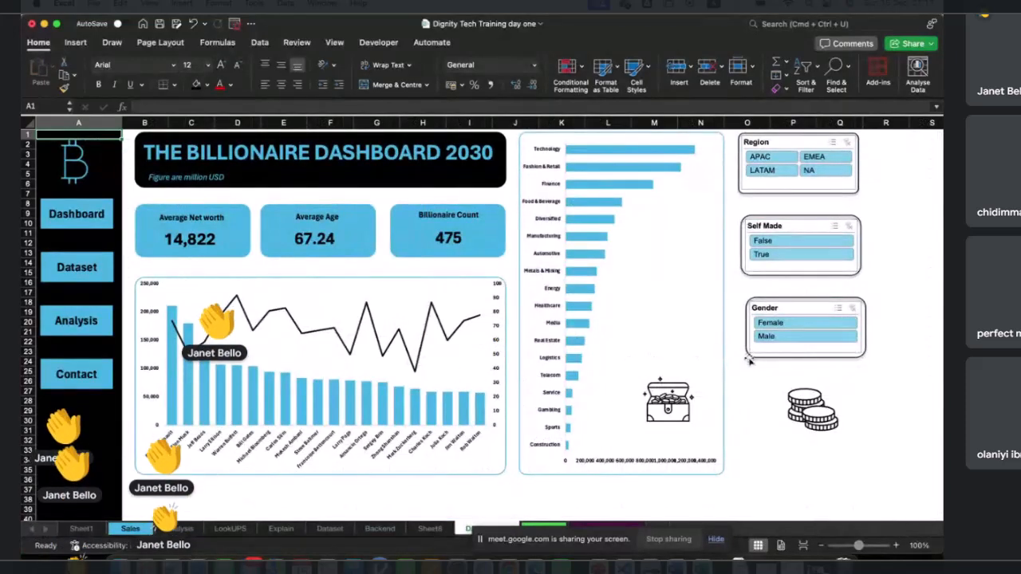
pyautogui.click(756, 308)
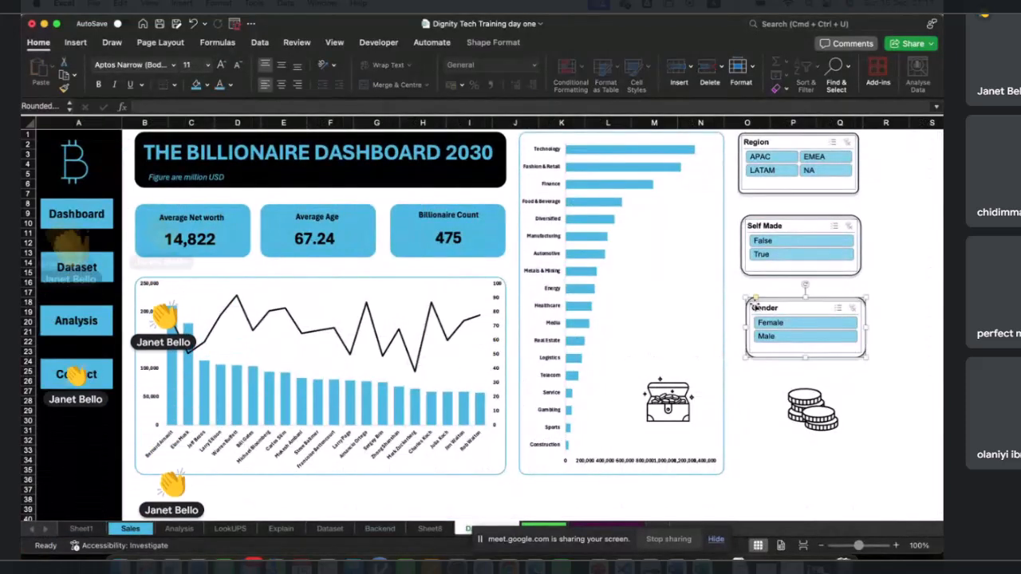
pyautogui.keyDown('shift'); pyautogui.click(752, 277); pyautogui.keyUp('shift')
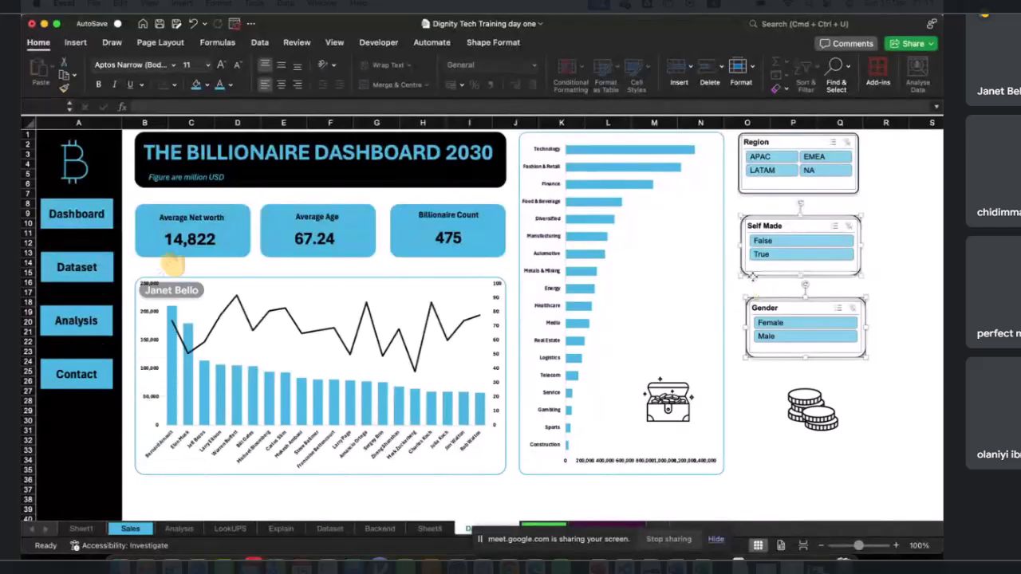
pyautogui.keyDown('shift'); pyautogui.click(738, 188); pyautogui.keyUp('shift')
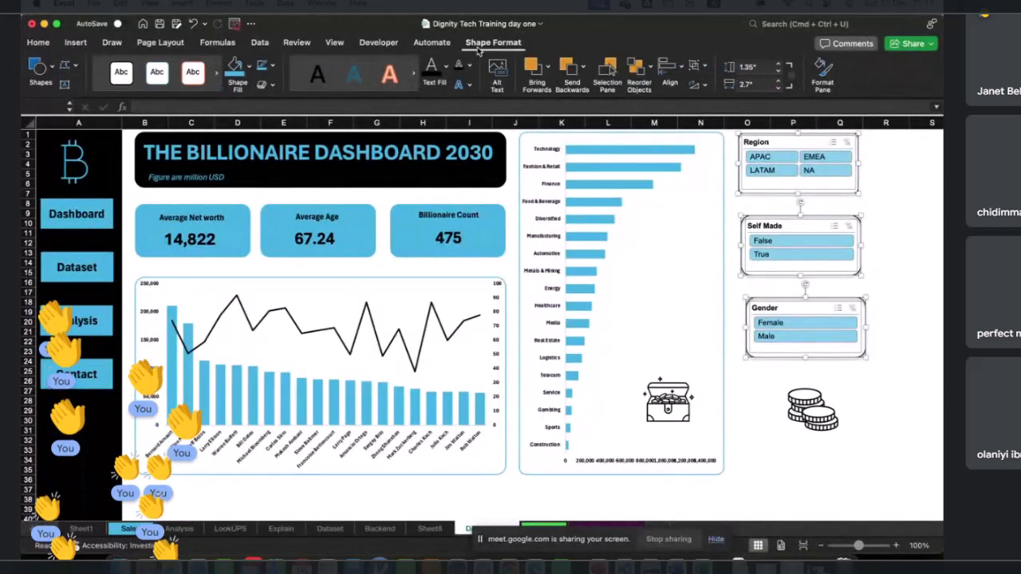
pyautogui.click(670, 68)
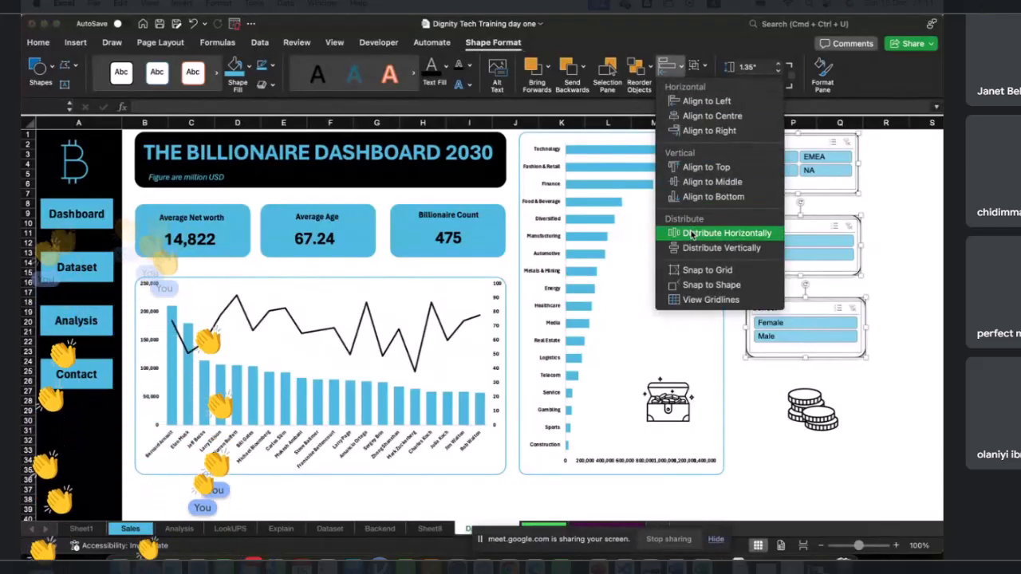
pyautogui.click(691, 232)
pyautogui.click(672, 66)
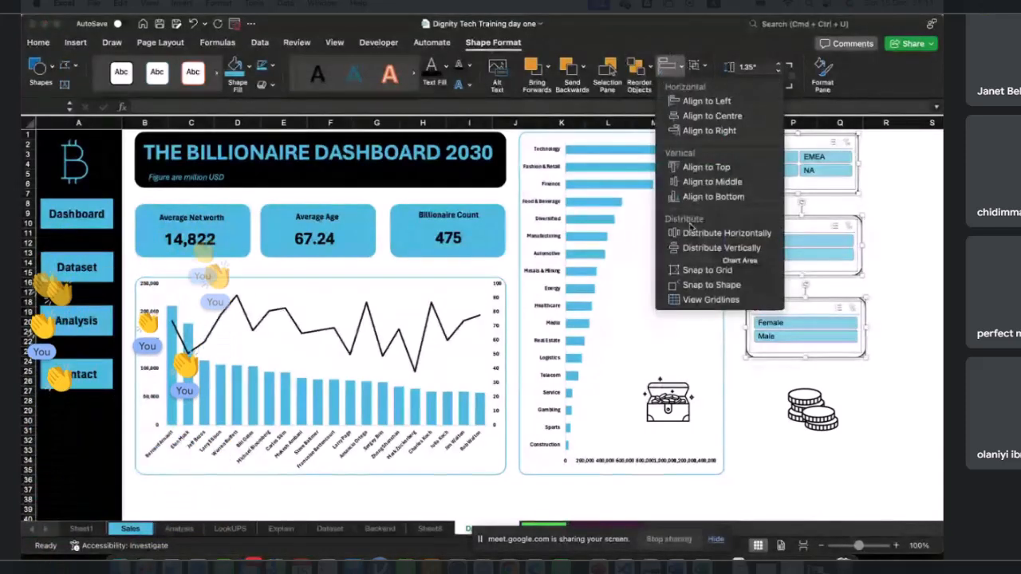
pyautogui.click(710, 248)
pyautogui.click(747, 381)
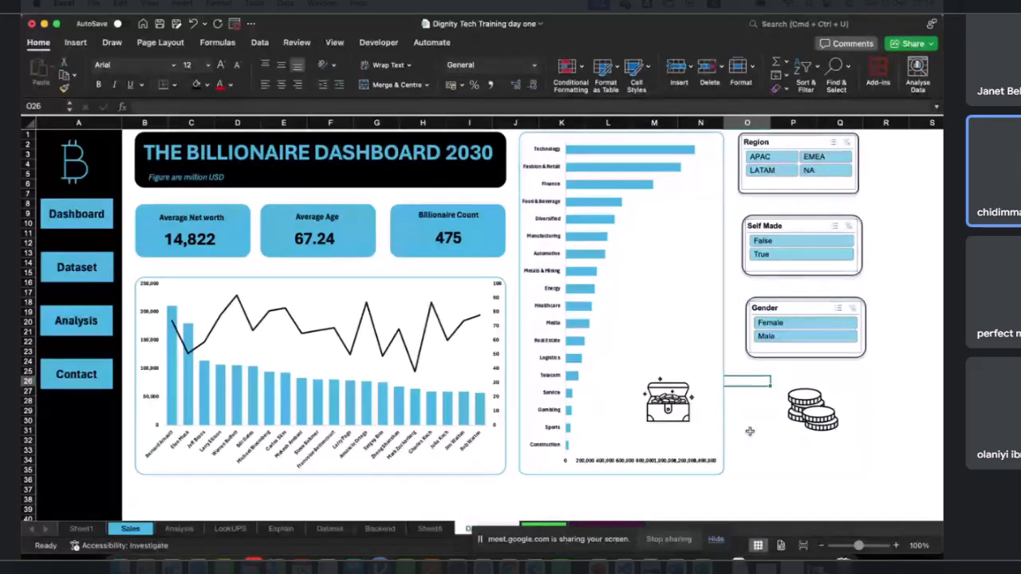
# Step: Remove the outlines from the rounded frames behind the Gender, Self Made and Region slicers
pyautogui.click(862, 352)
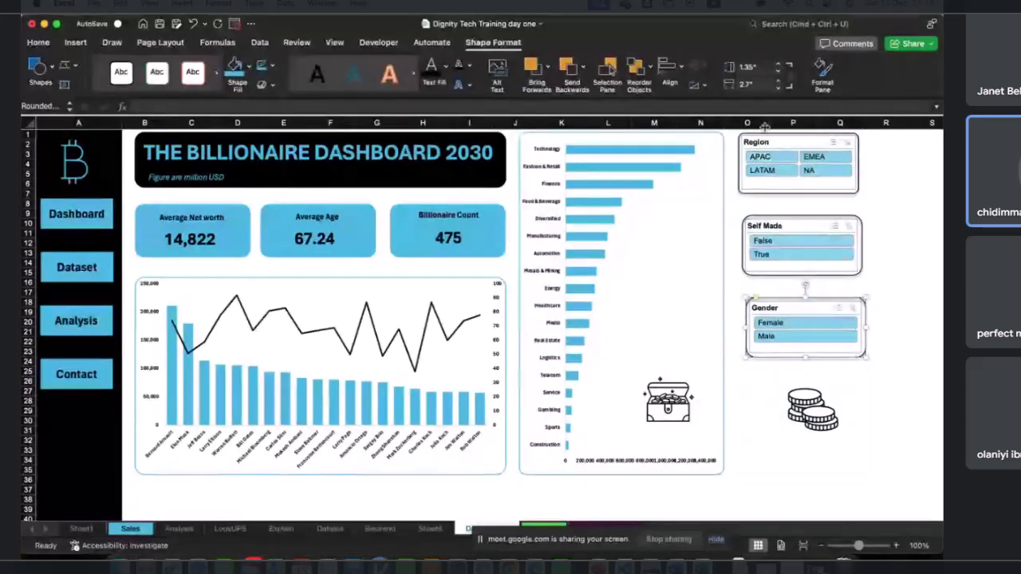
pyautogui.click(273, 70)
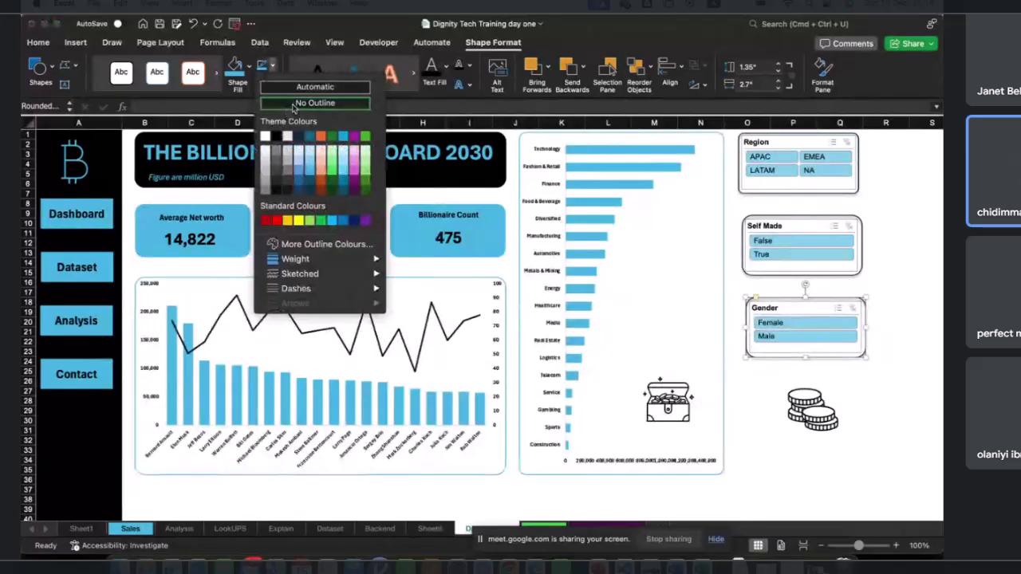
pyautogui.click(294, 104)
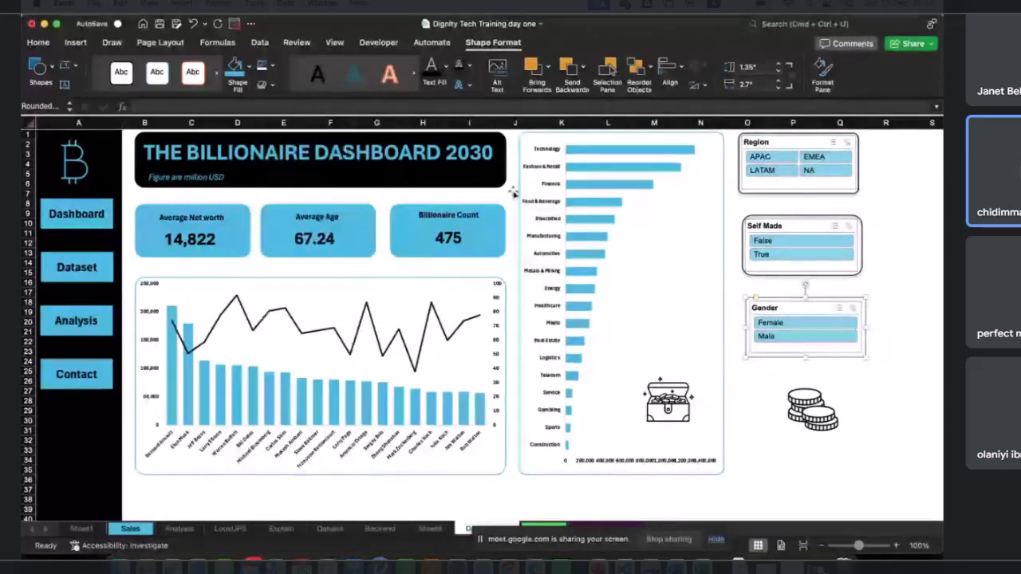
pyautogui.click(740, 243)
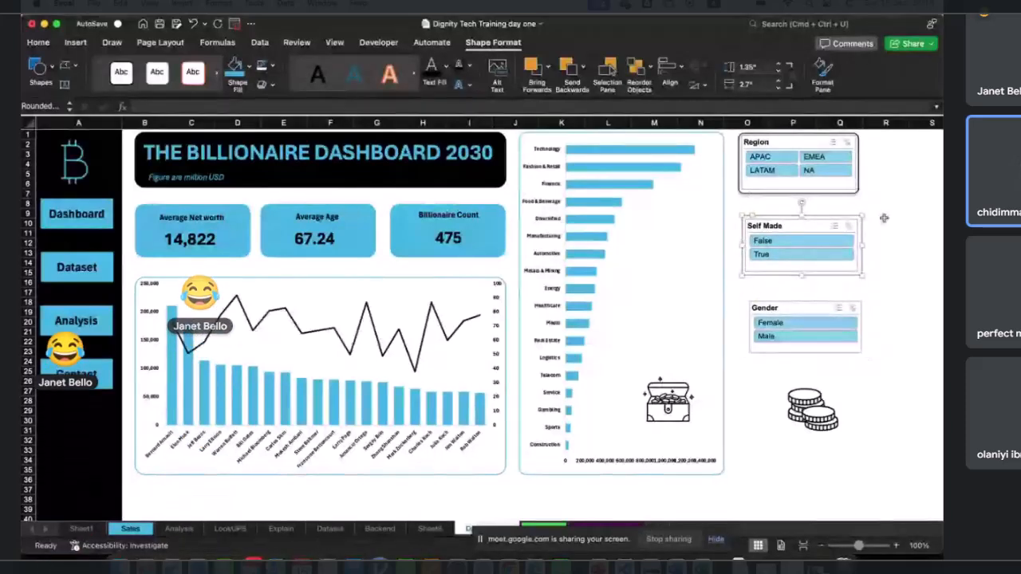
pyautogui.click(856, 193)
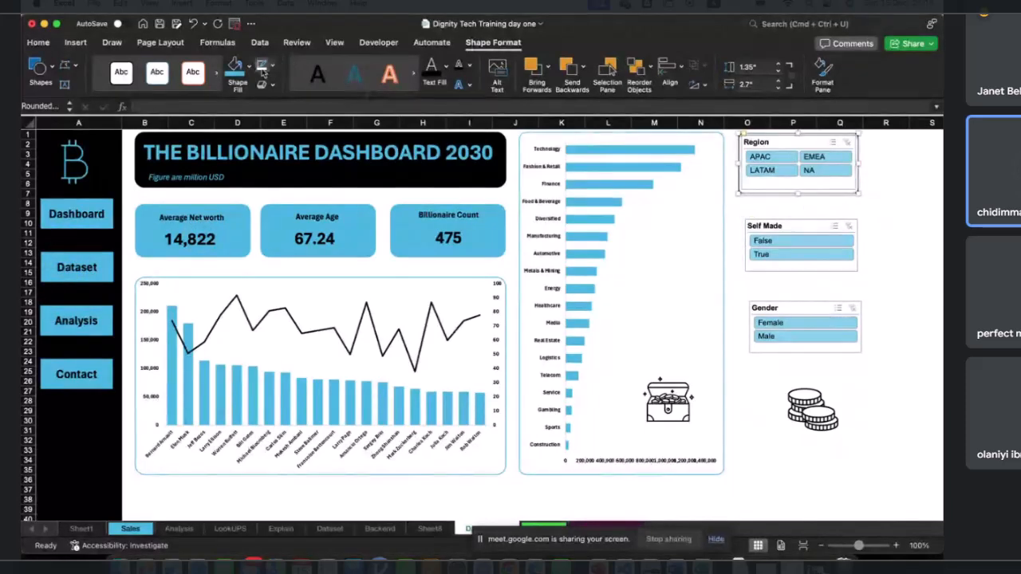
pyautogui.click(918, 225)
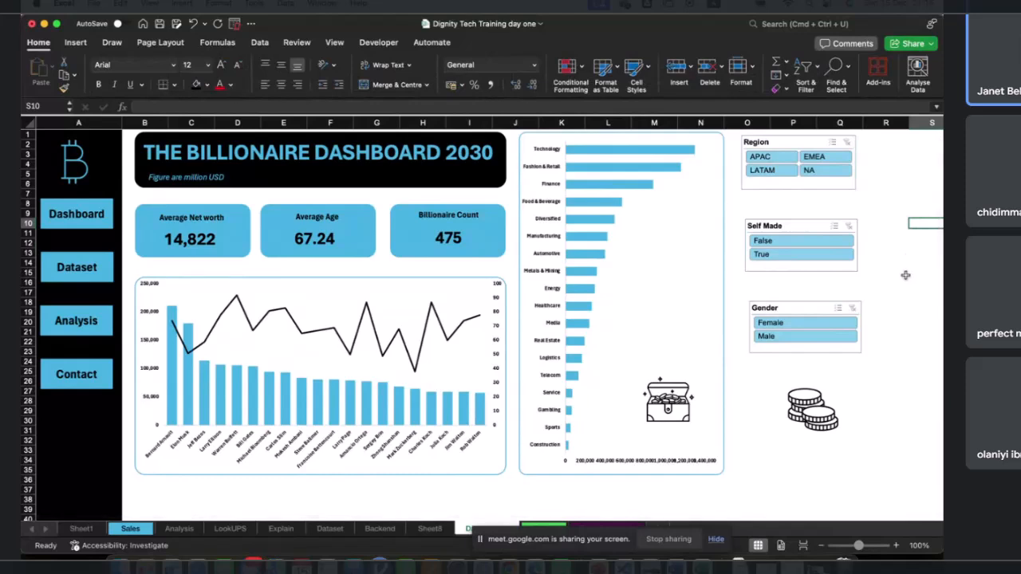
# Step: Nudge the Gender slicer slightly to the left on the dashboard
pyautogui.click(850, 353)
pyautogui.press('Left')
pyautogui.press('Left')
pyautogui.press('Left')
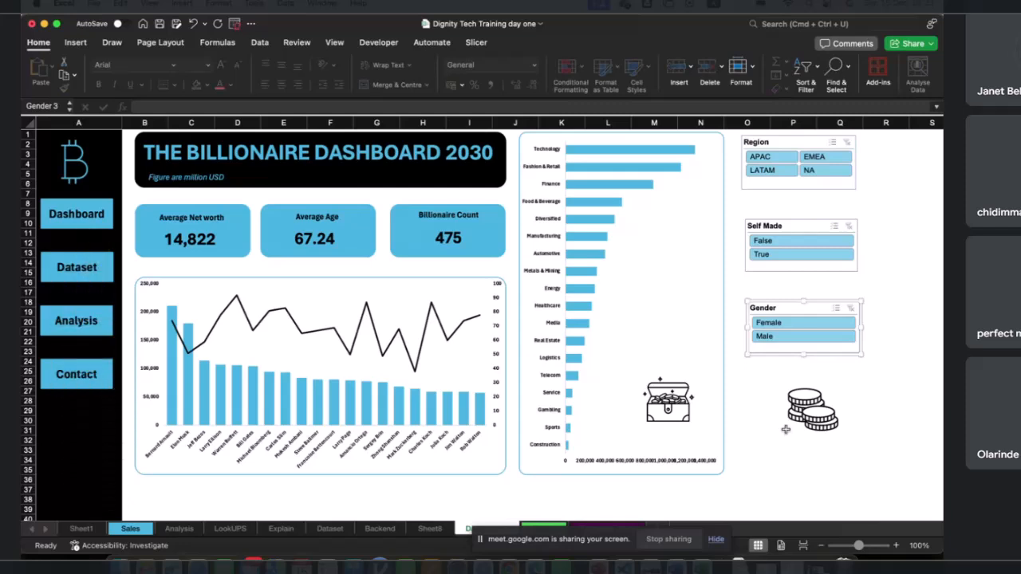
# Step: Stop sharing the screen in the Google Meet call
pyautogui.click(675, 540)
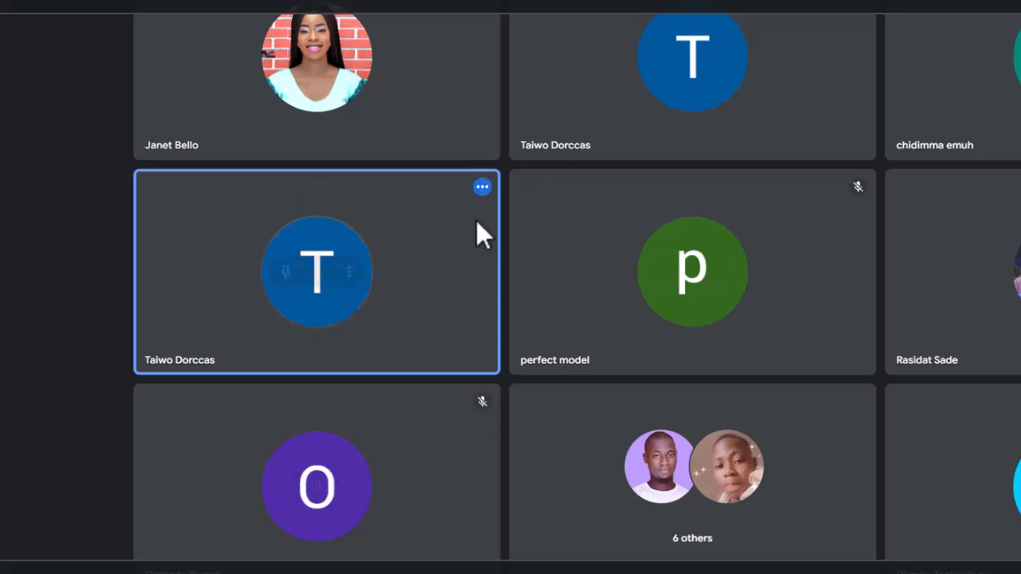
pyautogui.moveTo(476, 222)
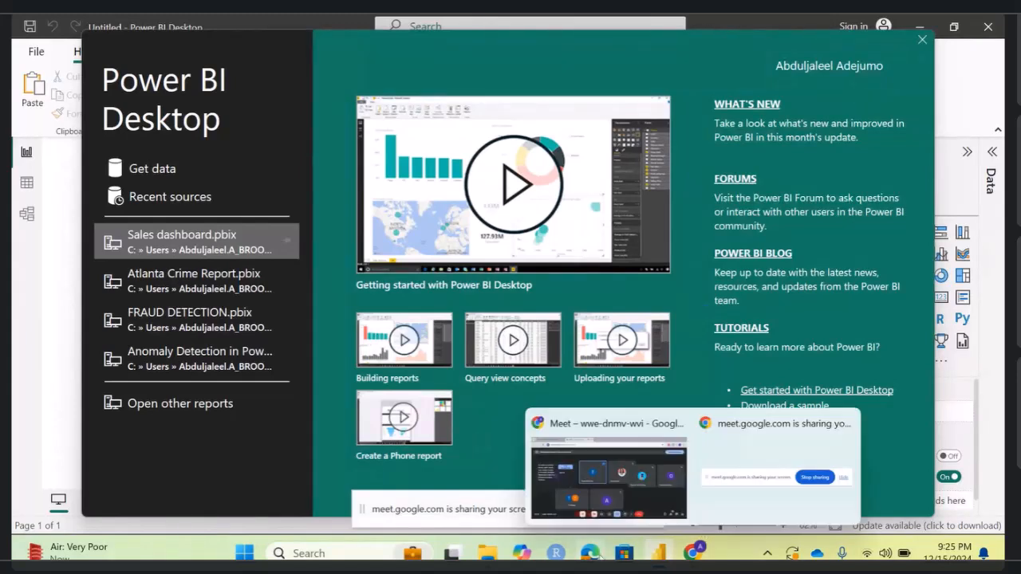
# Step: Switch to the Google Meet window and toggle the microphone
pyautogui.moveTo(674, 550)
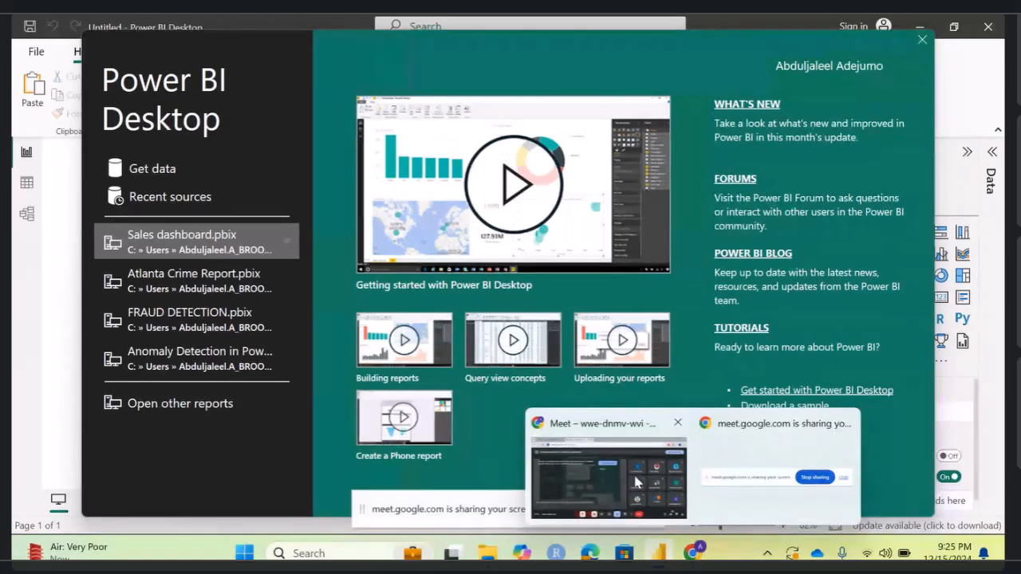
pyautogui.click(606, 463)
pyautogui.click(340, 506)
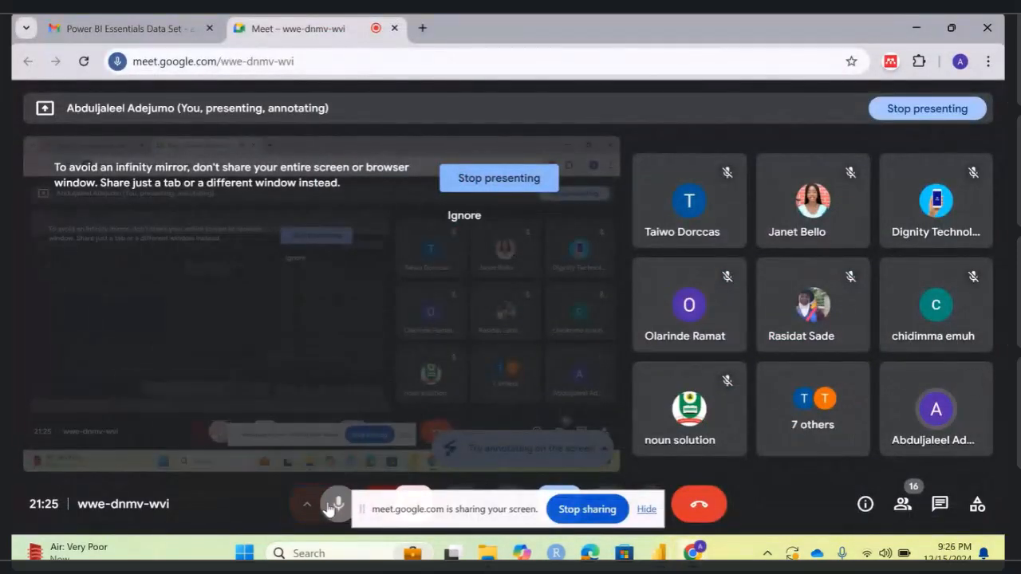
# Step: Switch to Power BI Desktop, start getting data, and look through the full list of available data source connectors
pyautogui.click(659, 552)
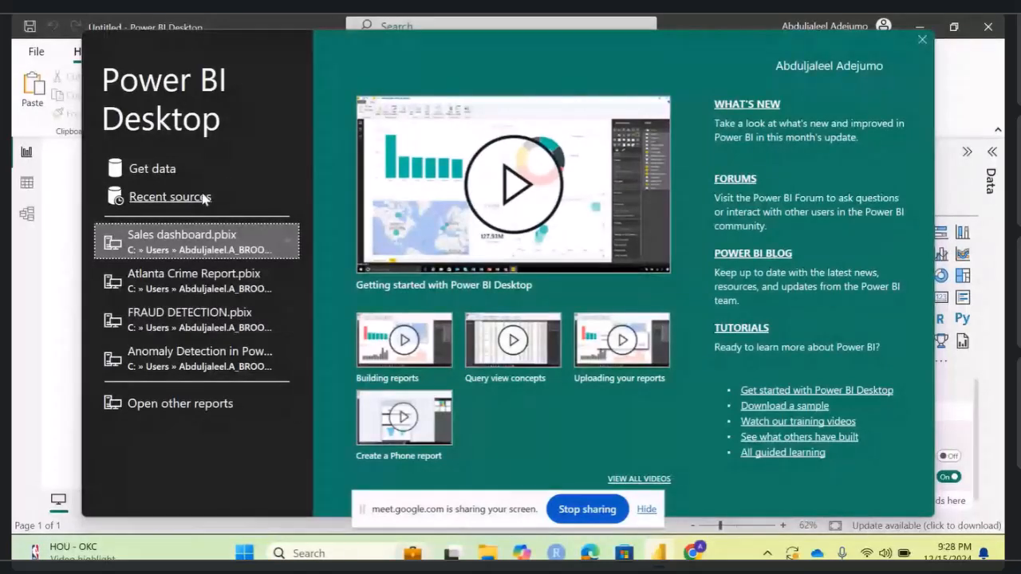
pyautogui.click(162, 173)
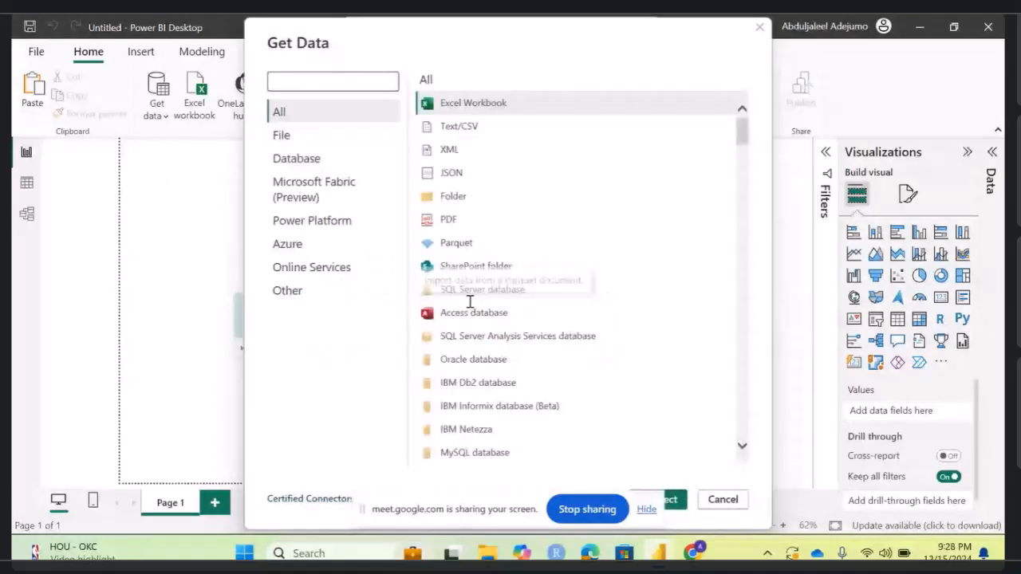
pyautogui.scroll(-5, 471, 301)
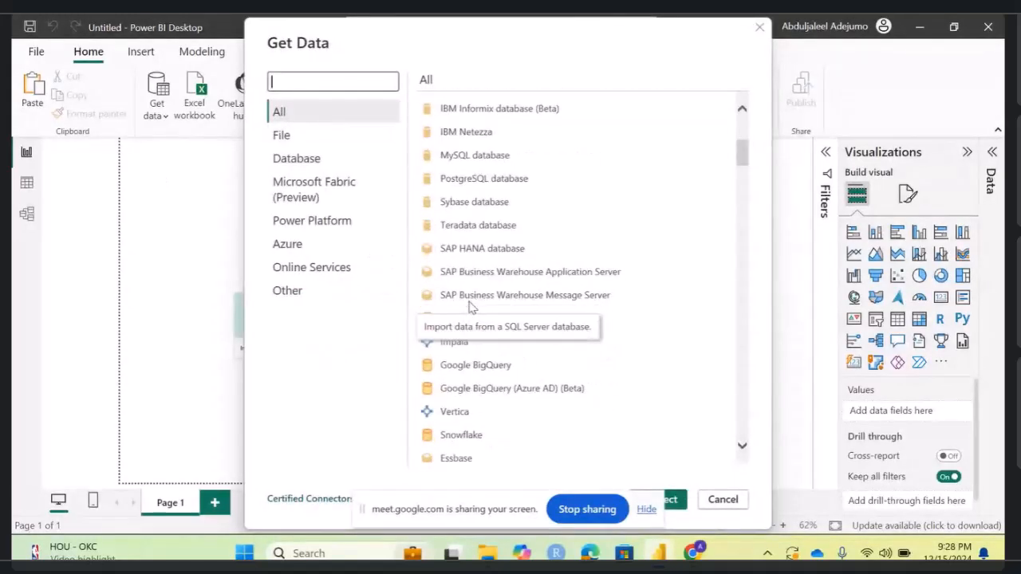
pyautogui.scroll(-6, 471, 307)
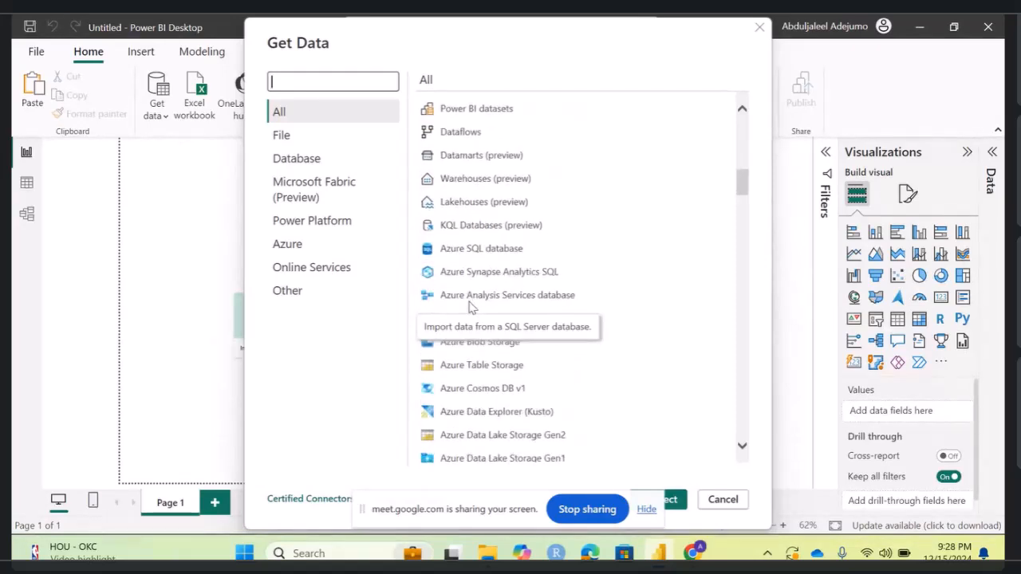
pyautogui.scroll(-4, 470, 307)
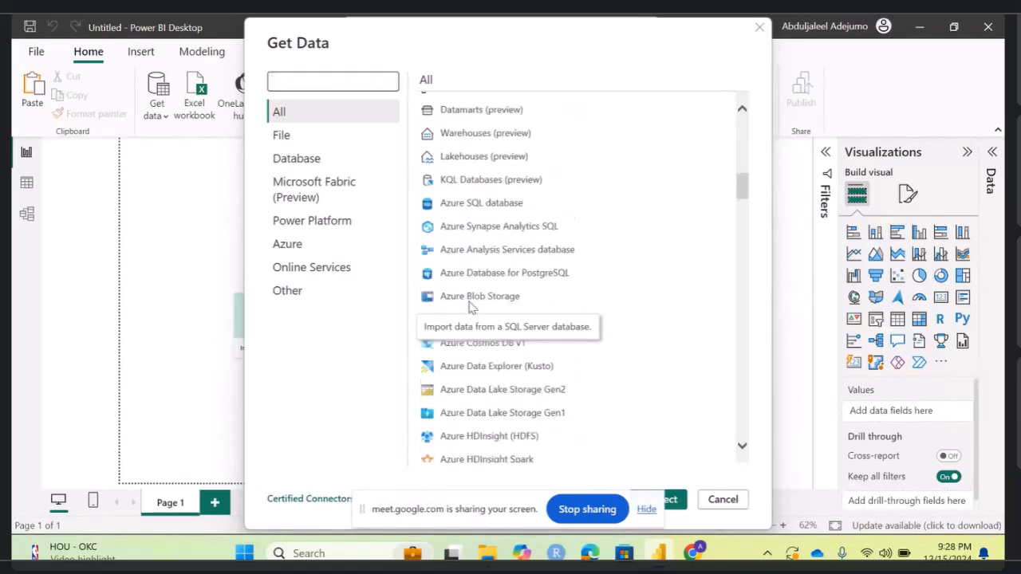
pyautogui.scroll(-8, 470, 307)
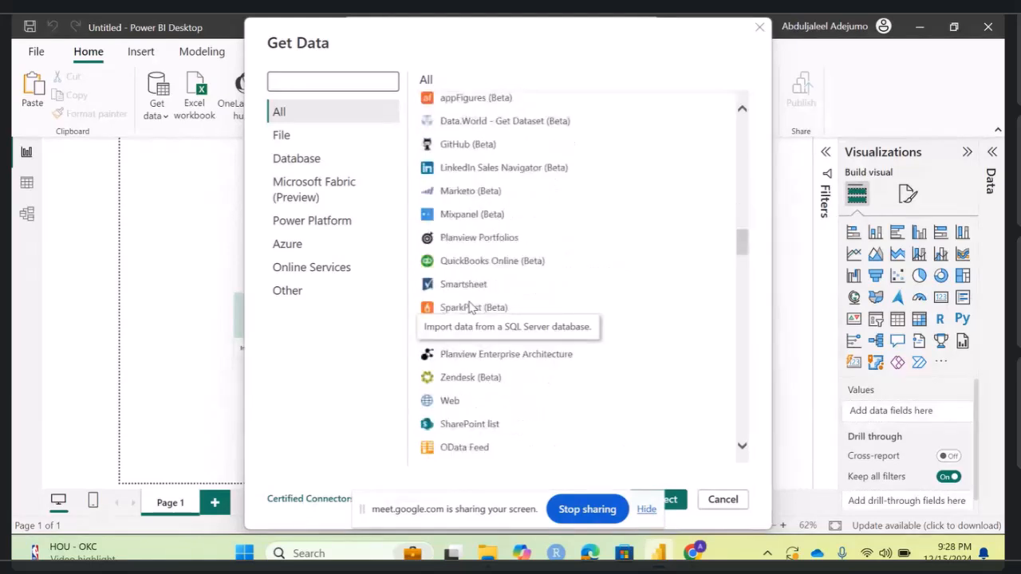
pyautogui.scroll(-2, 470, 307)
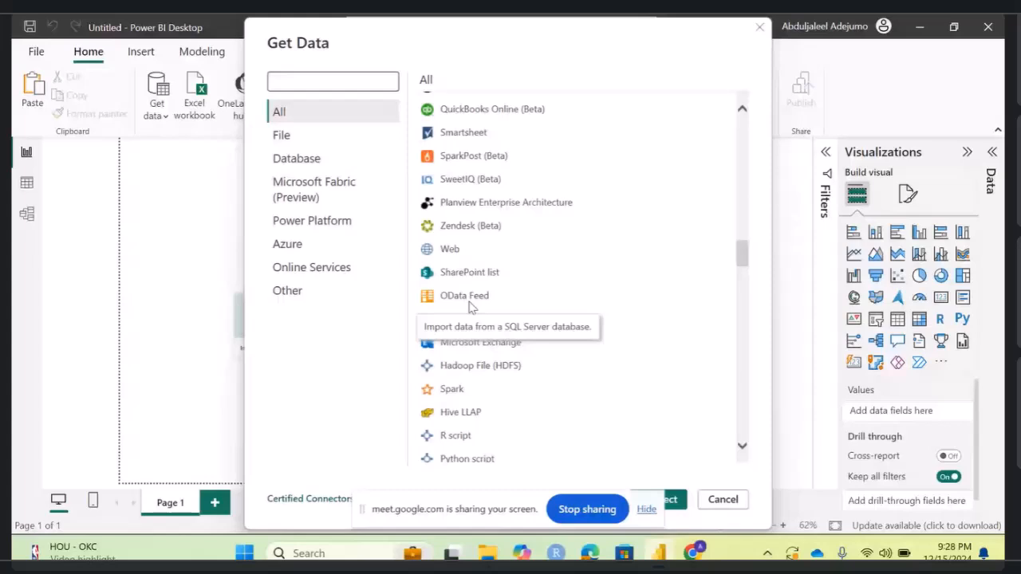
pyautogui.scroll(15, 470, 307)
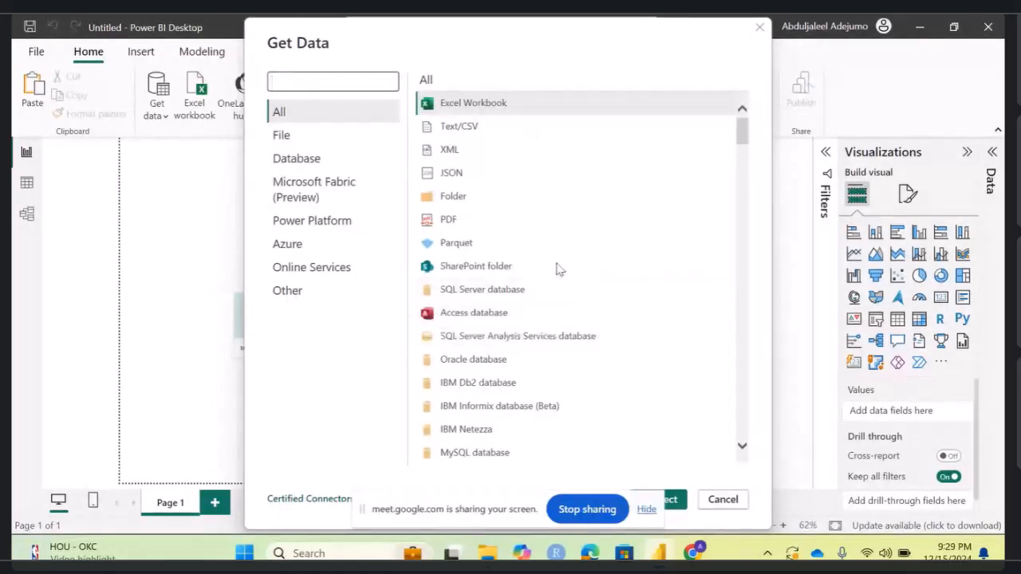
# Step: Connect to the Excel workbook "sales data" in the Downloads folder as the data source
pyautogui.click(490, 114)
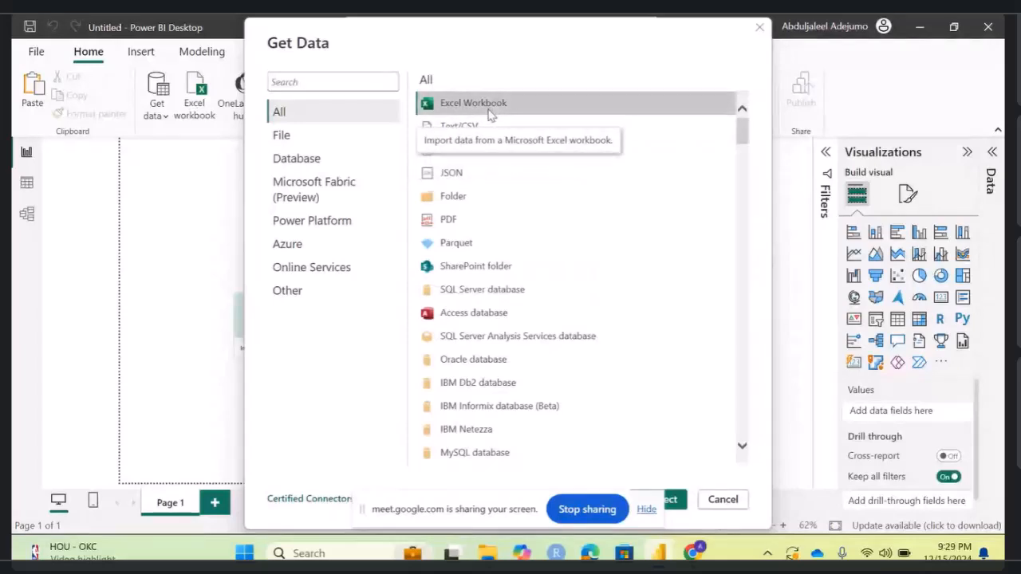
pyautogui.click(674, 503)
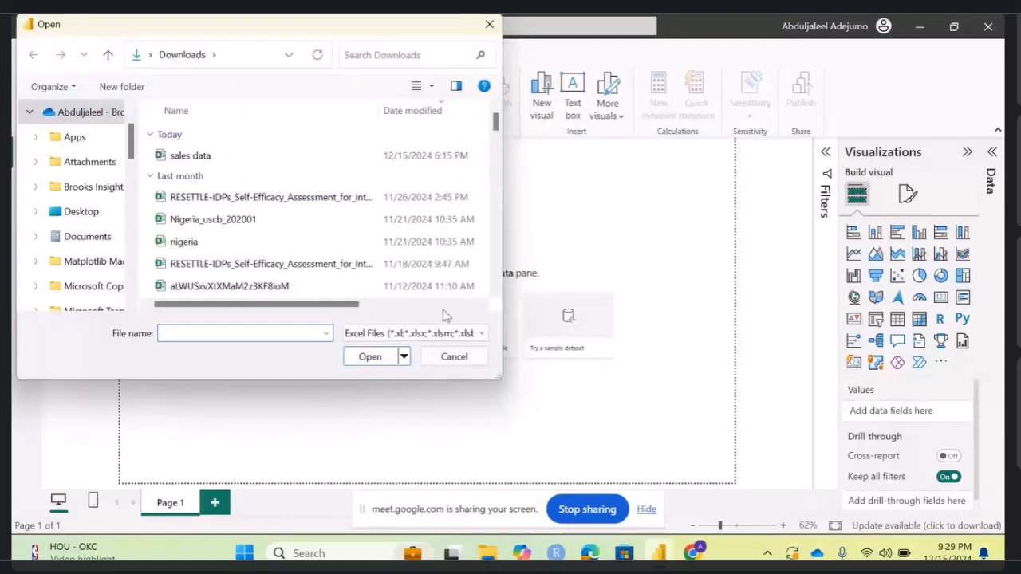
pyautogui.click(197, 157)
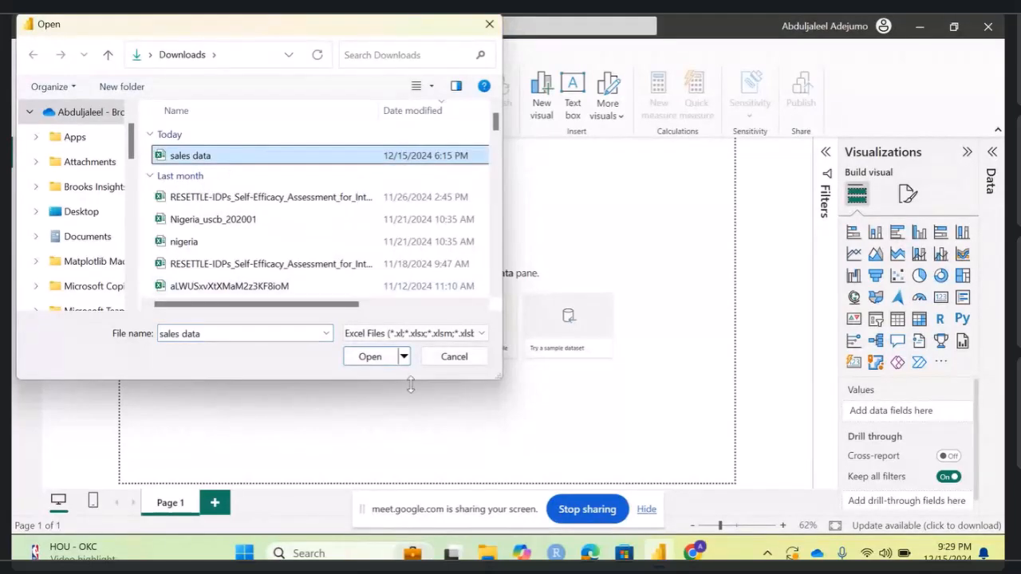
pyautogui.click(367, 356)
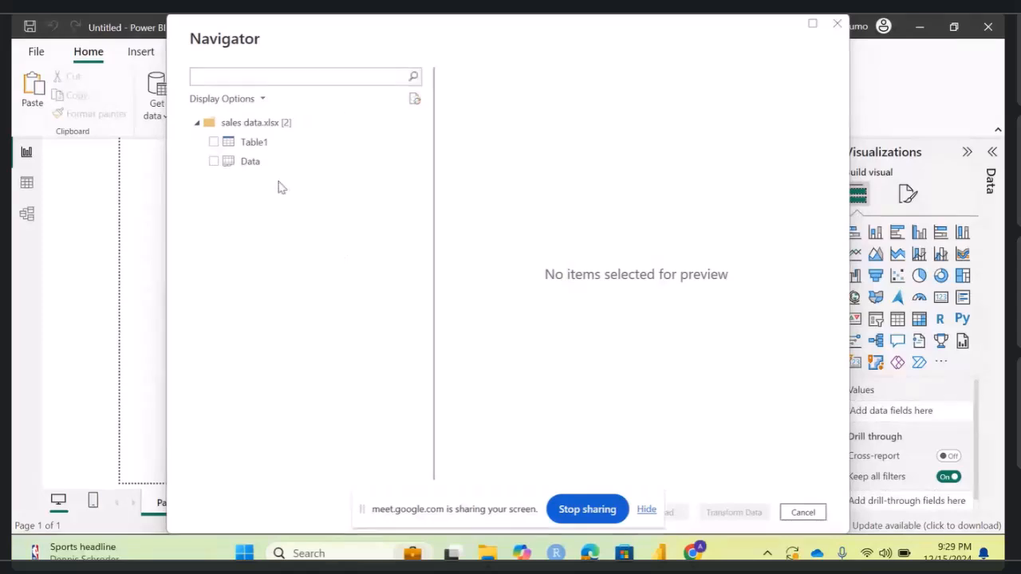
# Step: Select the Data sheet of sales data.xlsx, preview its columns, and open it for transformation in Power Query Editor
pyautogui.click(214, 162)
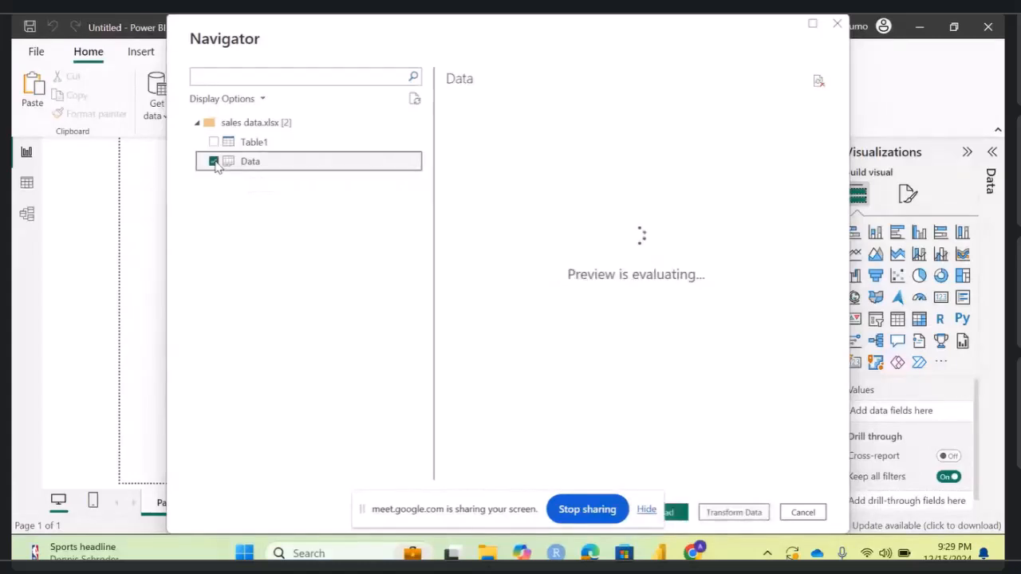
pyautogui.hscroll(2, 686, 257)
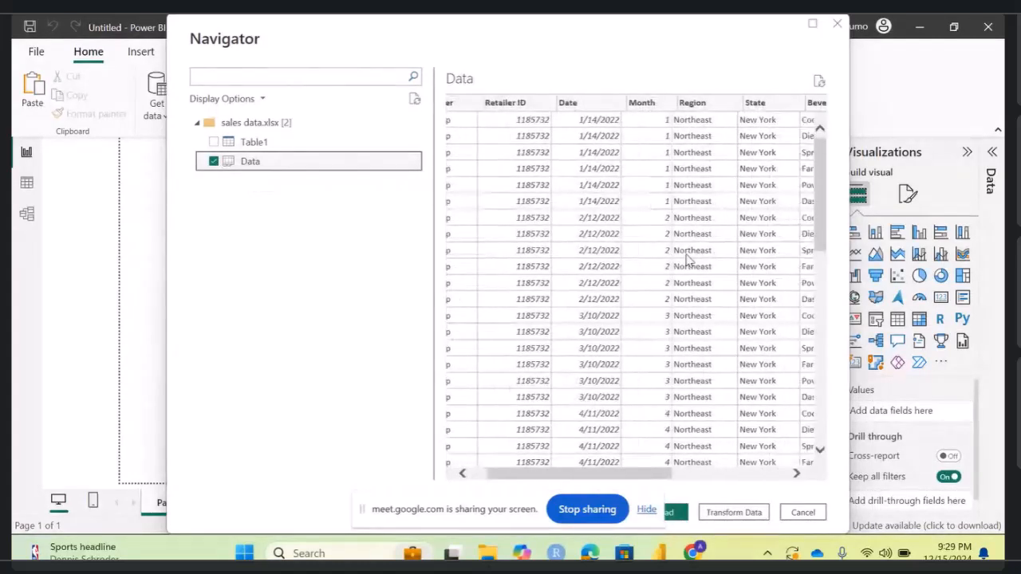
pyautogui.moveTo(387, 504); pyautogui.dragTo(157, 548)
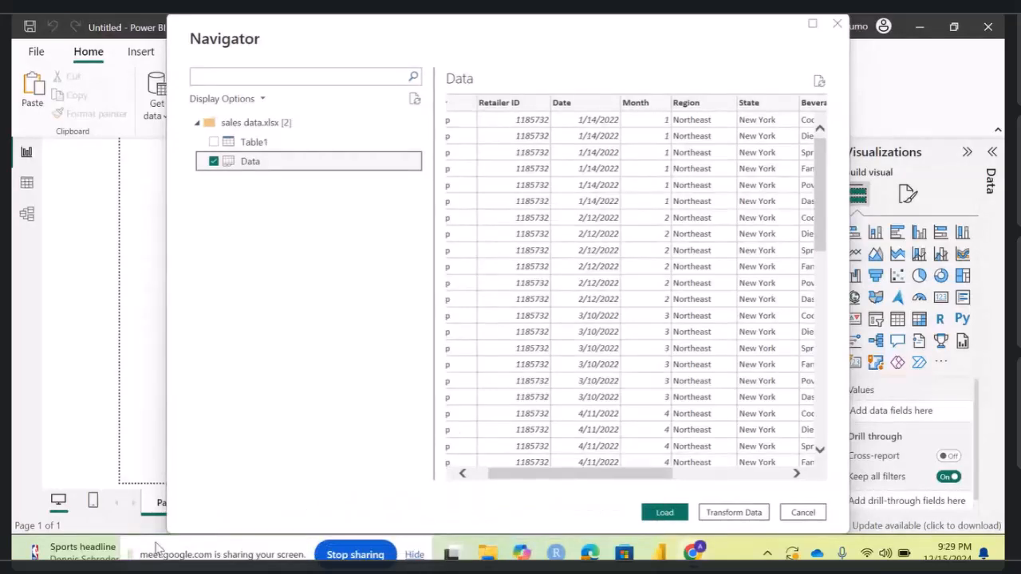
pyautogui.hscroll(5, 649, 396)
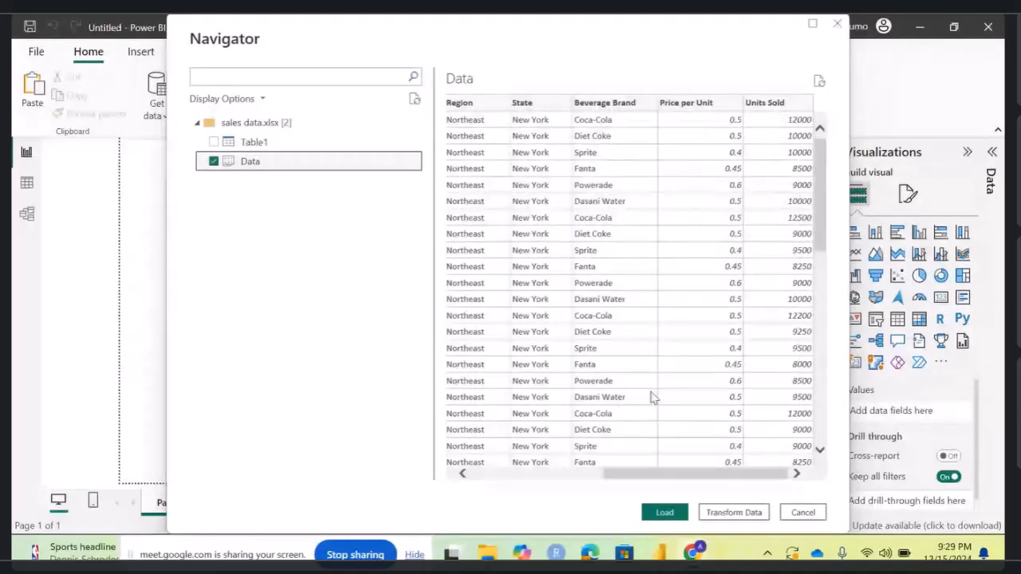
pyautogui.hscroll(-6, 650, 397)
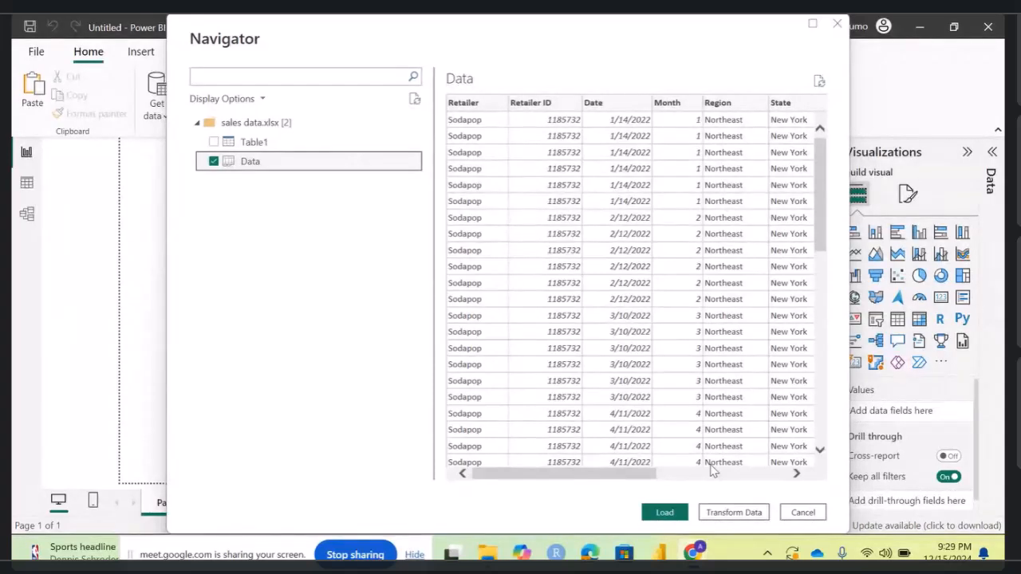
pyautogui.click(752, 514)
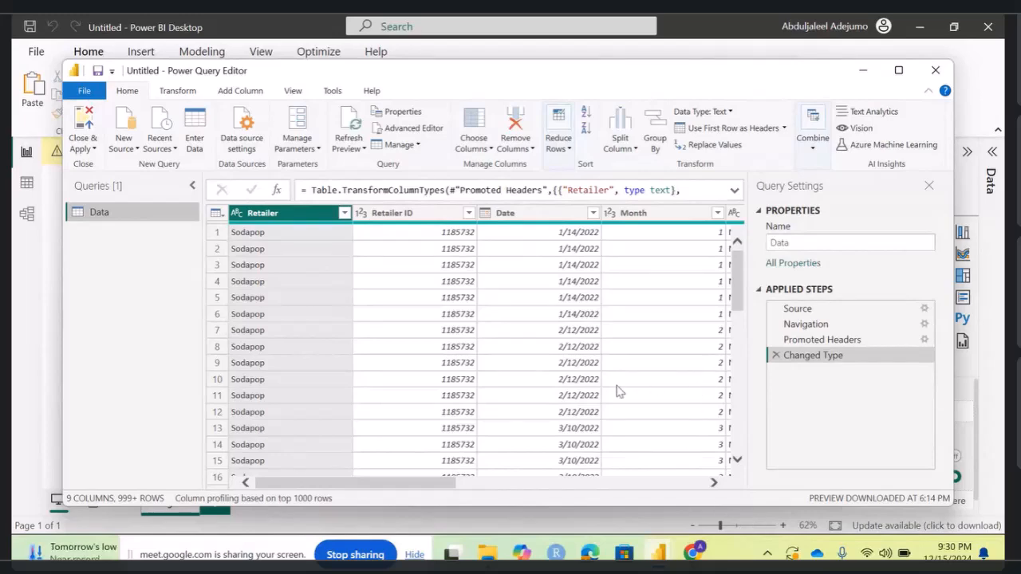
# Step: Look over the columns of the Data query and the table-wide commands, such as removing duplicates and errors
pyautogui.hscroll(5, 618, 390)
pyautogui.hscroll(-5, 618, 391)
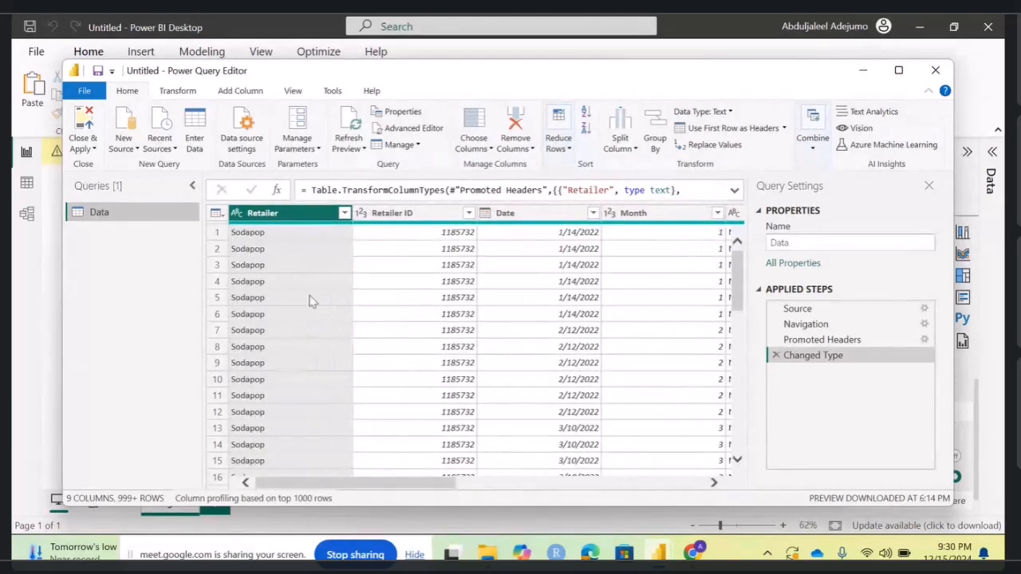
pyautogui.click(216, 214)
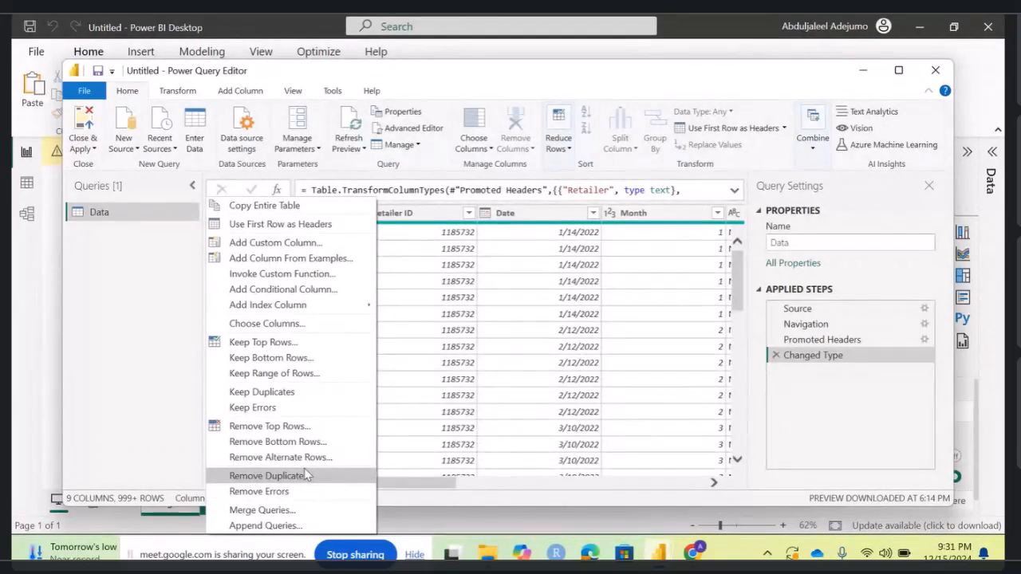
pyautogui.click(154, 346)
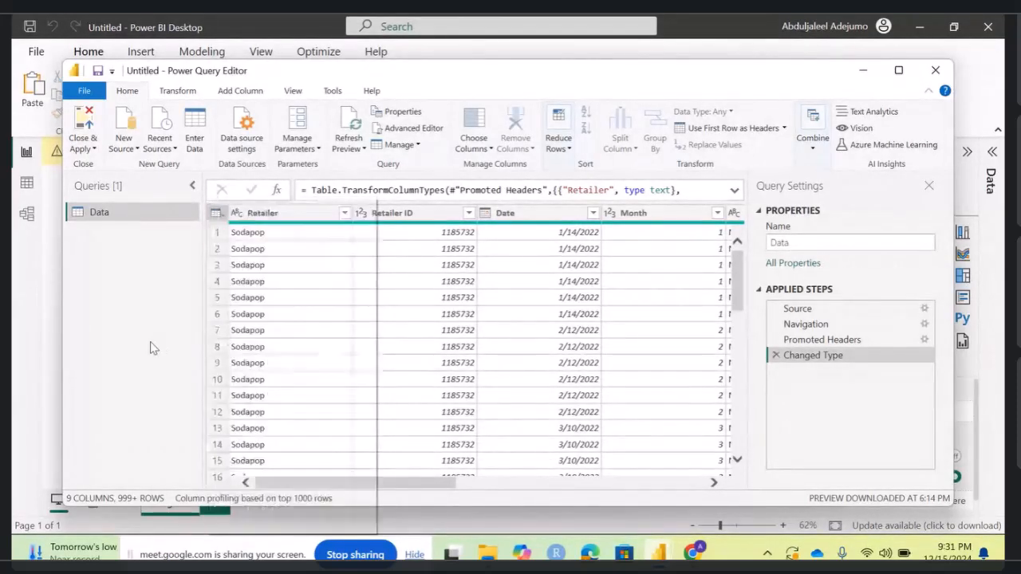
pyautogui.click(222, 220)
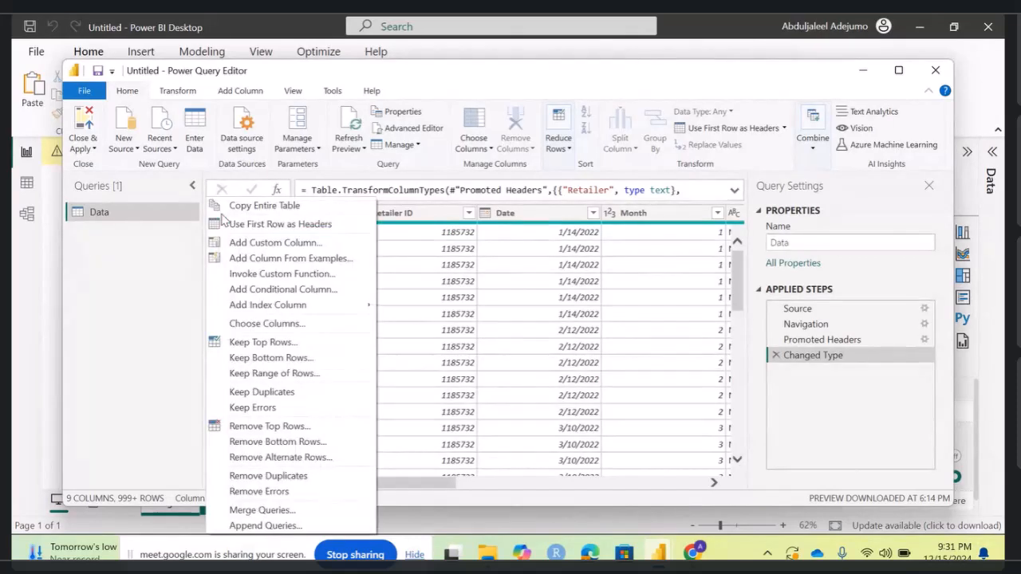
pyautogui.click(183, 263)
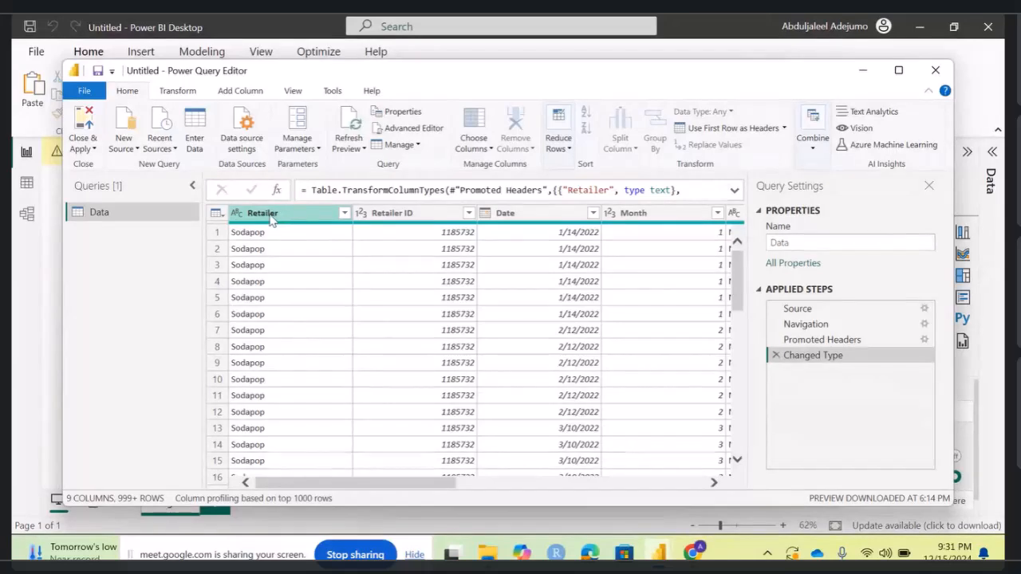
# Step: Examine the Retailer column's sort and filter options and its list of available data types without changing anything
pyautogui.click(344, 213)
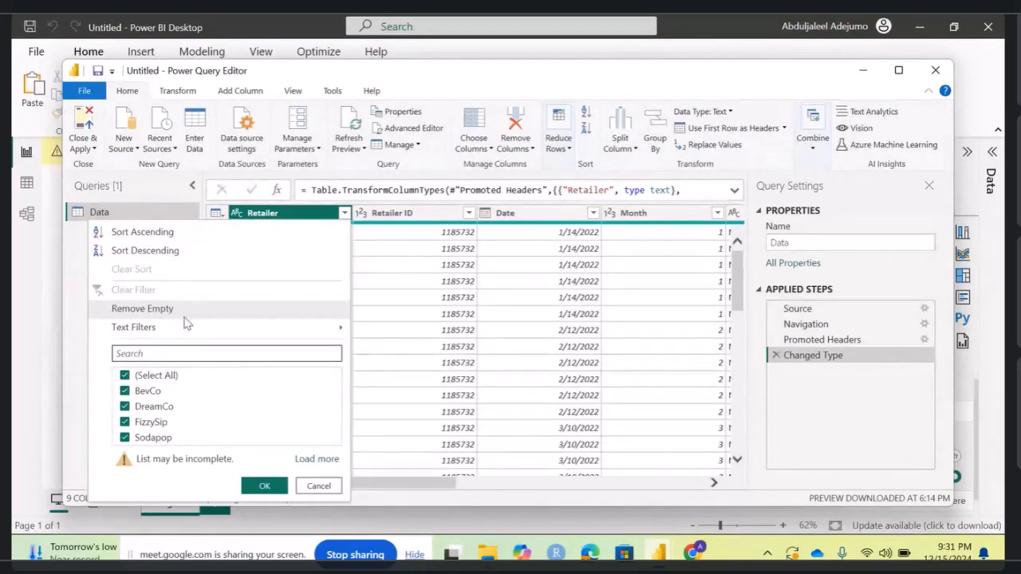
pyautogui.click(312, 485)
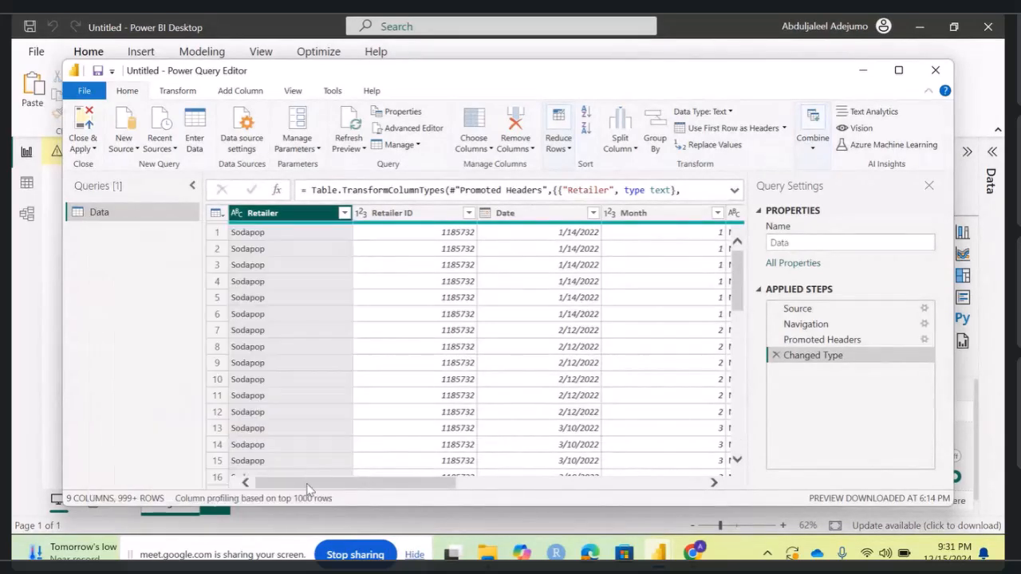
pyautogui.click(237, 213)
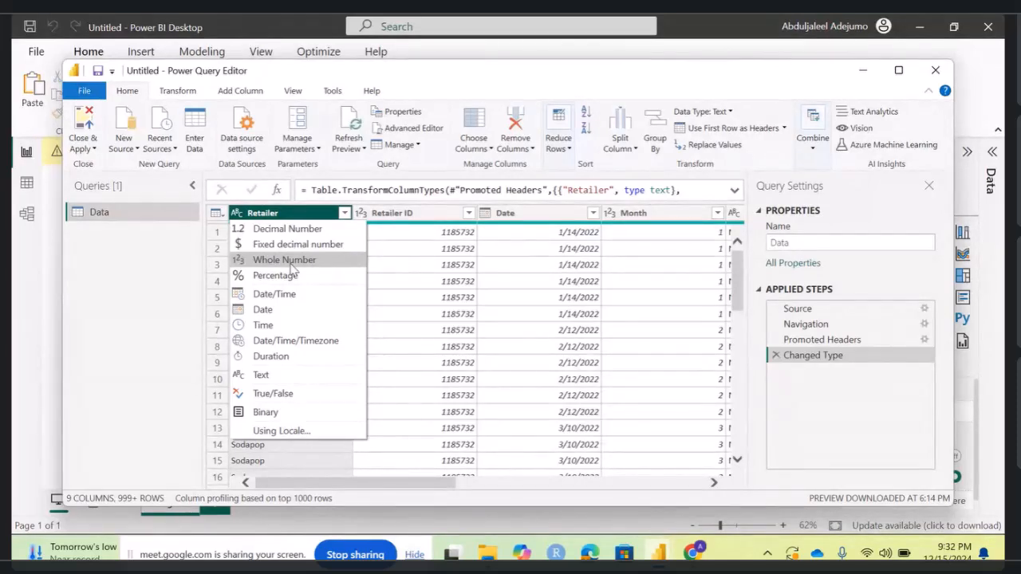
pyautogui.click(344, 212)
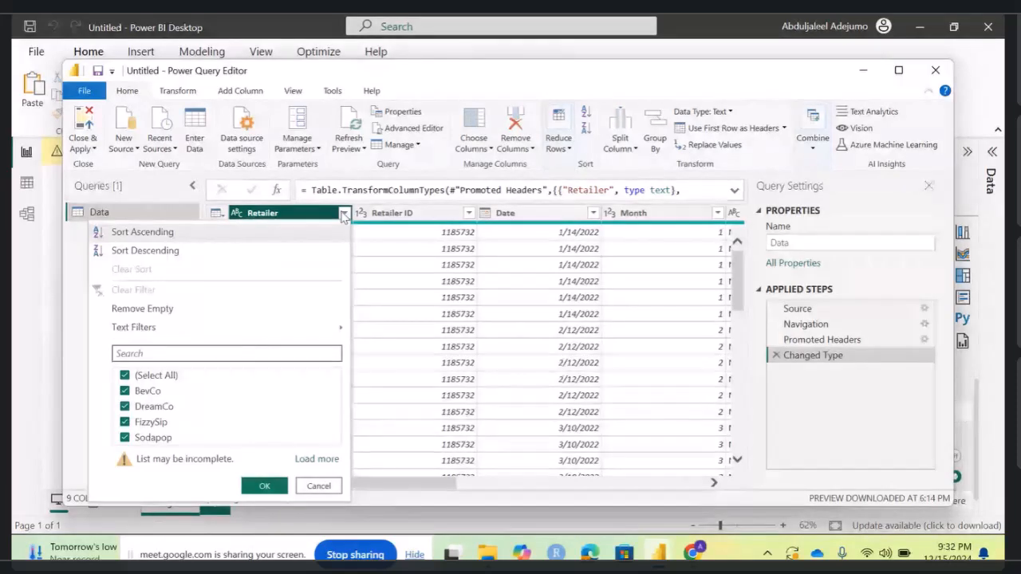
pyautogui.click(343, 215)
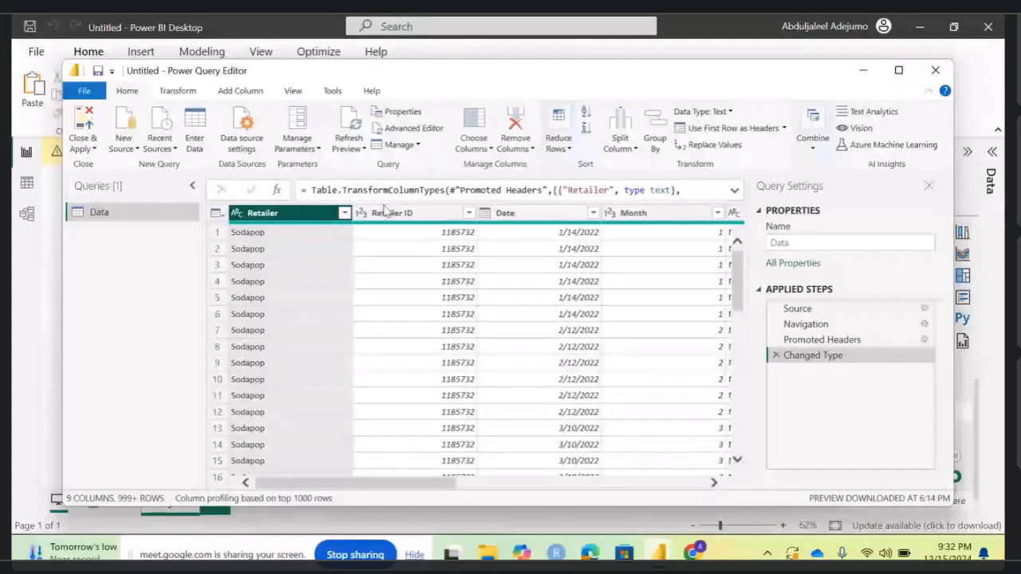
# Step: Review the remaining columns from Retailer ID through Units Sold, checking each column's data type and values
pyautogui.hscroll(3, 401, 268)
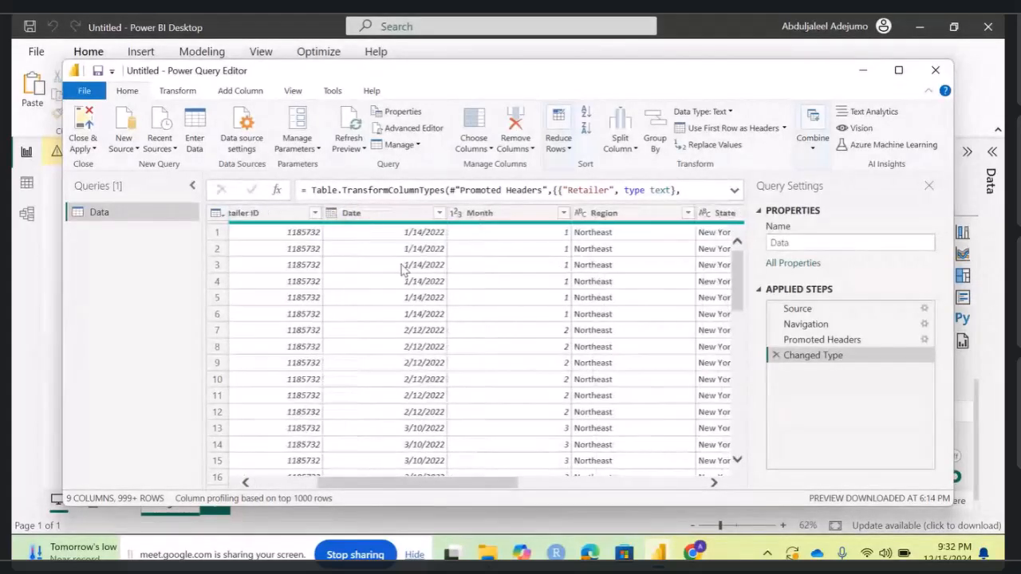
pyautogui.hscroll(2, 460, 242)
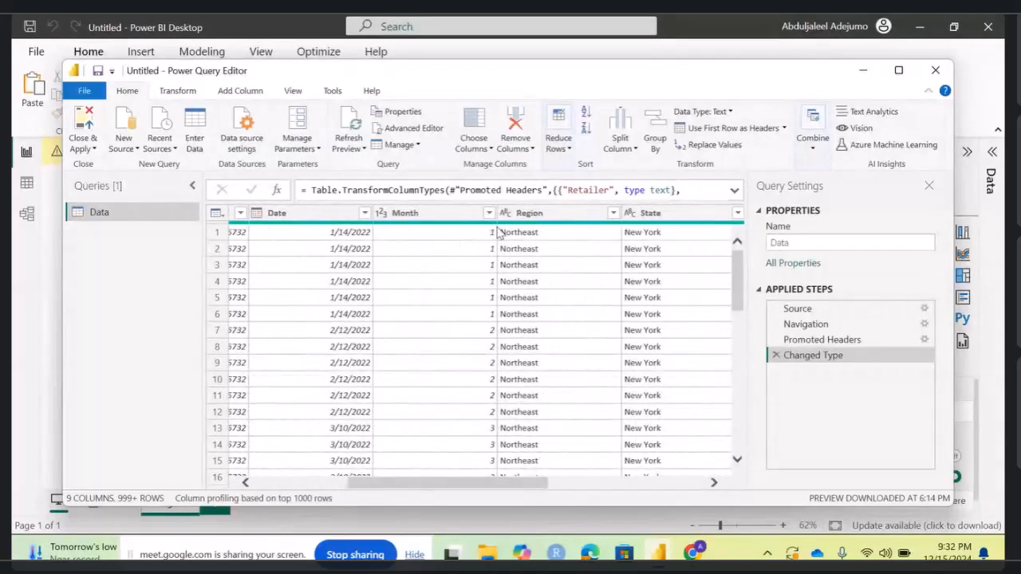
pyautogui.hscroll(2, 571, 231)
pyautogui.hscroll(3, 571, 231)
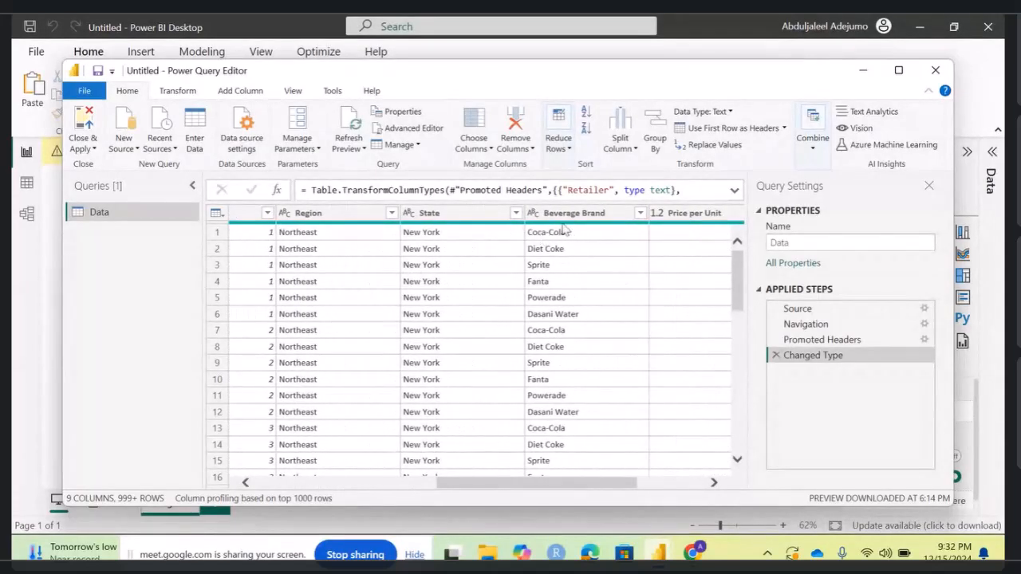
pyautogui.hscroll(3, 666, 239)
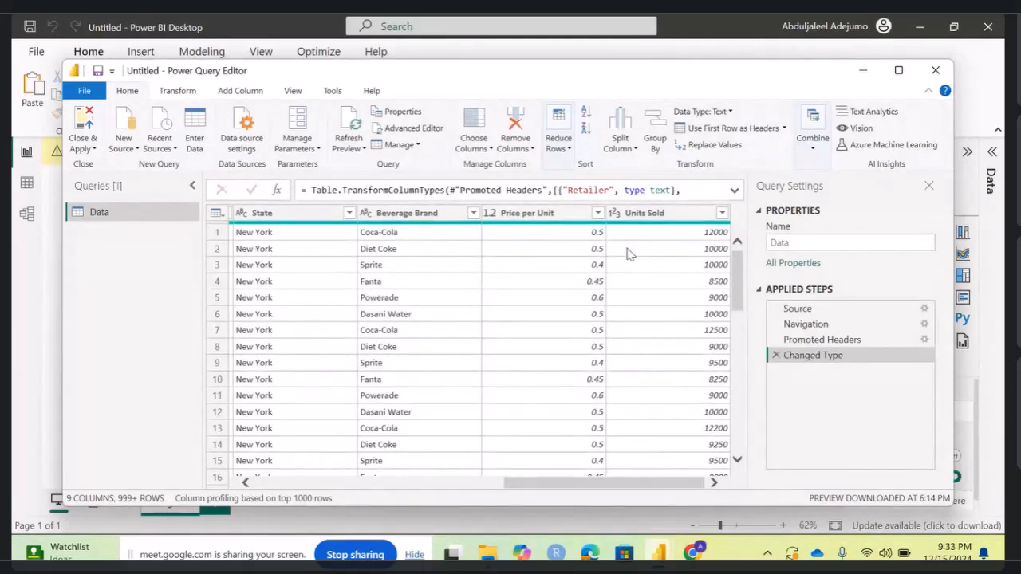
pyautogui.hscroll(-1, 626, 275)
pyautogui.hscroll(1, 626, 275)
pyautogui.hscroll(-3, 626, 275)
pyautogui.hscroll(3, 626, 275)
pyautogui.hscroll(-5, 517, 254)
pyautogui.hscroll(-3, 517, 254)
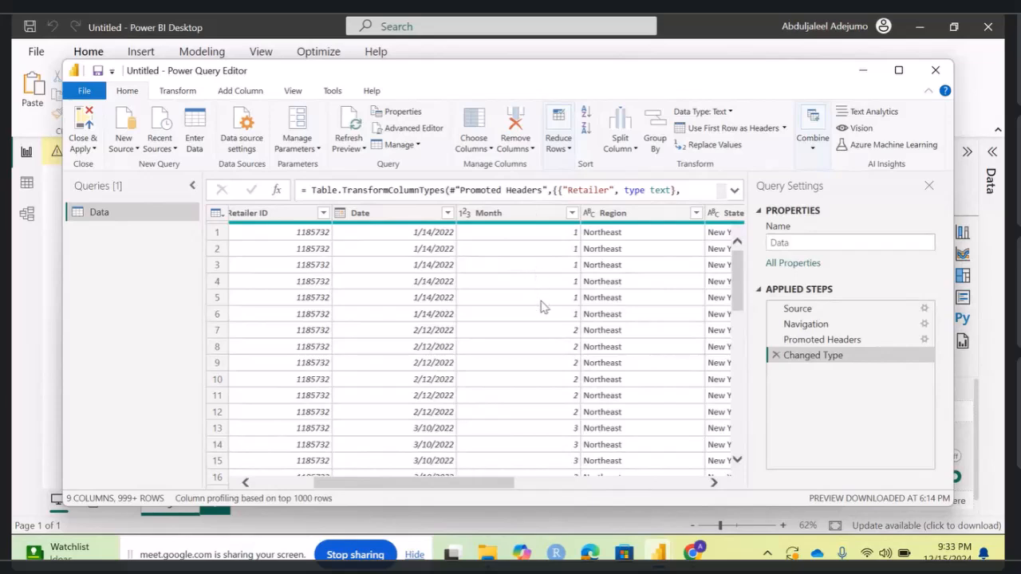
pyautogui.hscroll(-2, 540, 307)
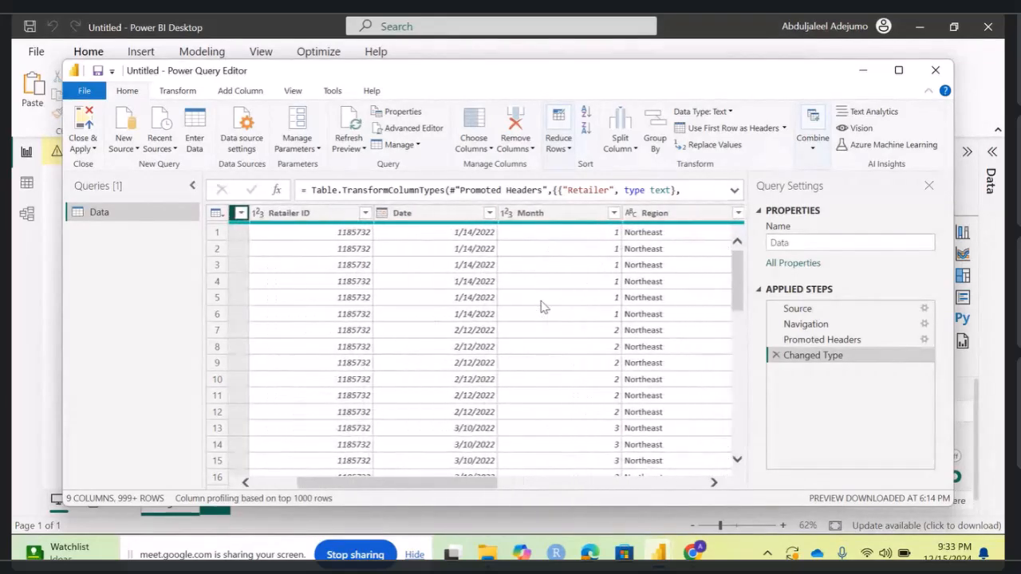
pyautogui.hscroll(2, 540, 306)
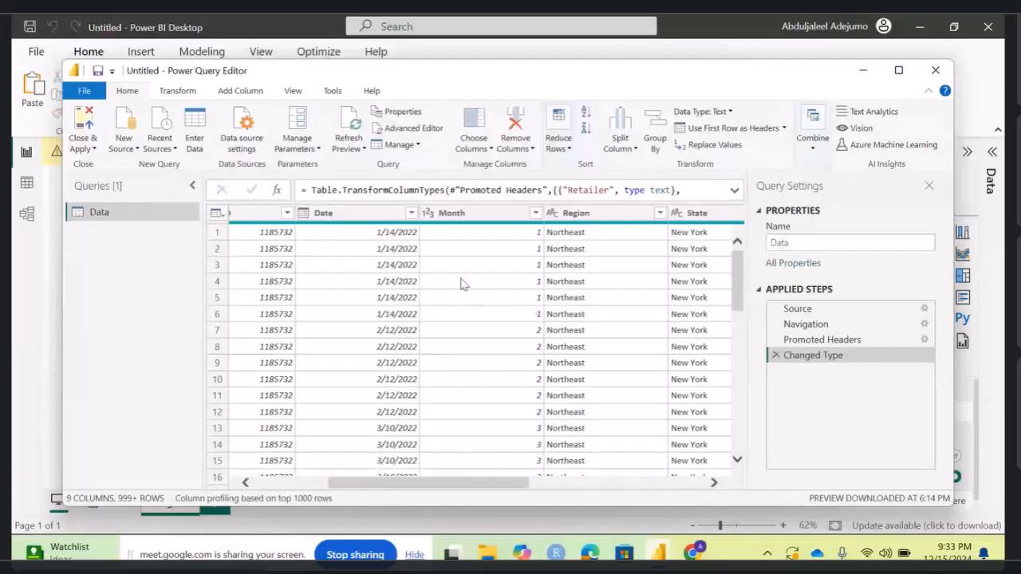
# Step: Add a new column to the Data query that extracts the name of the month from the Date column
pyautogui.click(365, 218)
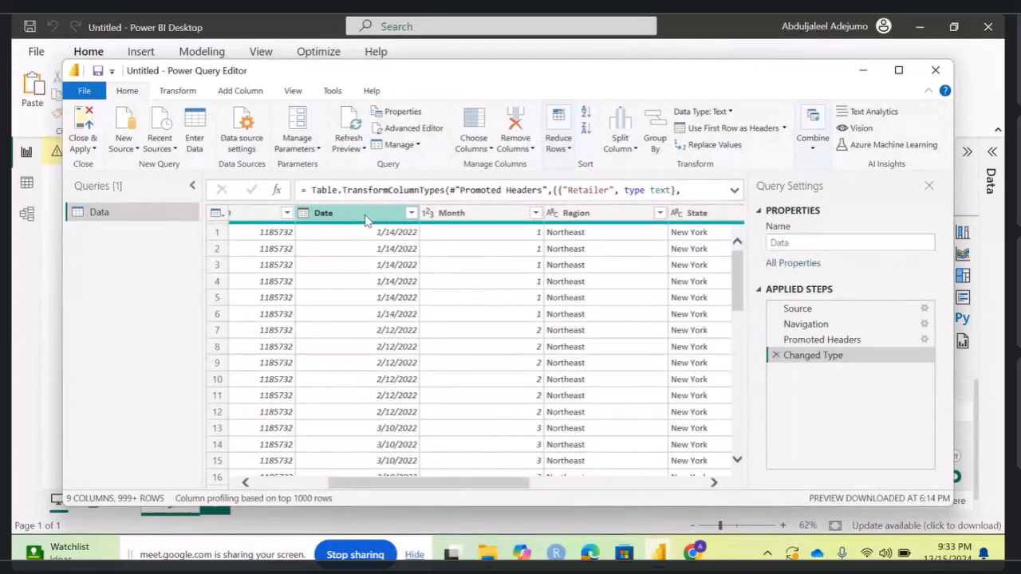
pyautogui.click(365, 215)
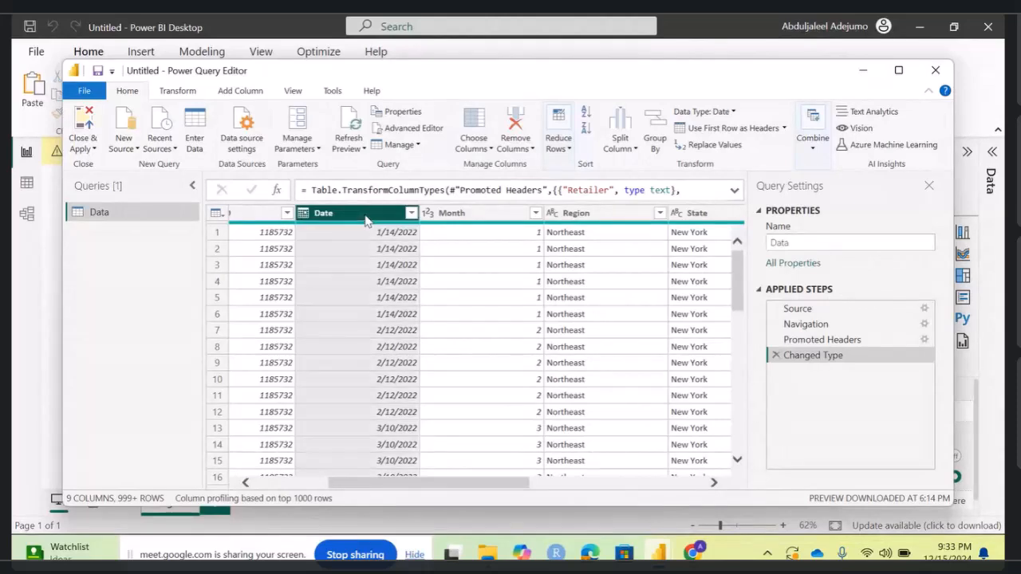
pyautogui.click(233, 94)
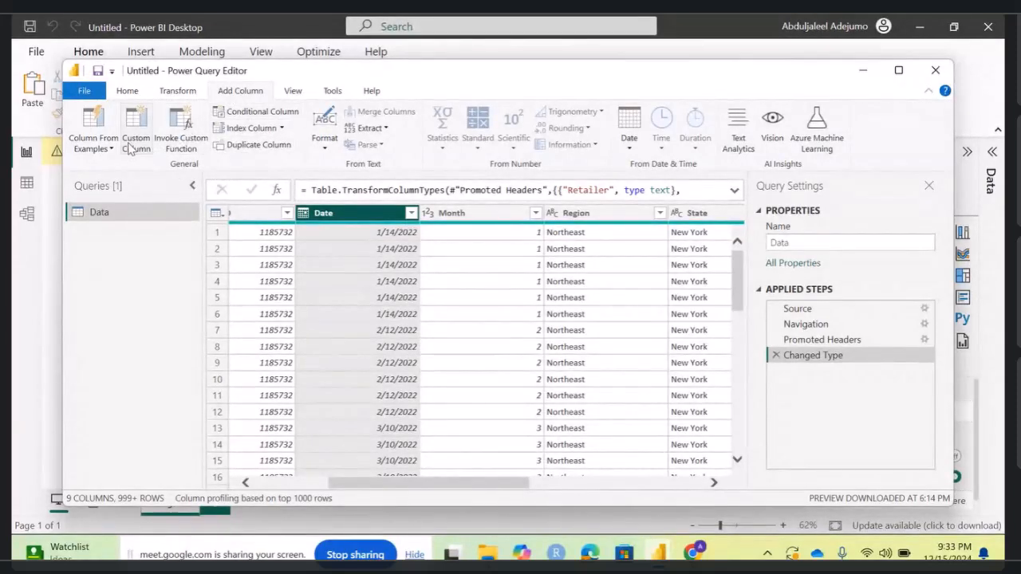
pyautogui.click(630, 144)
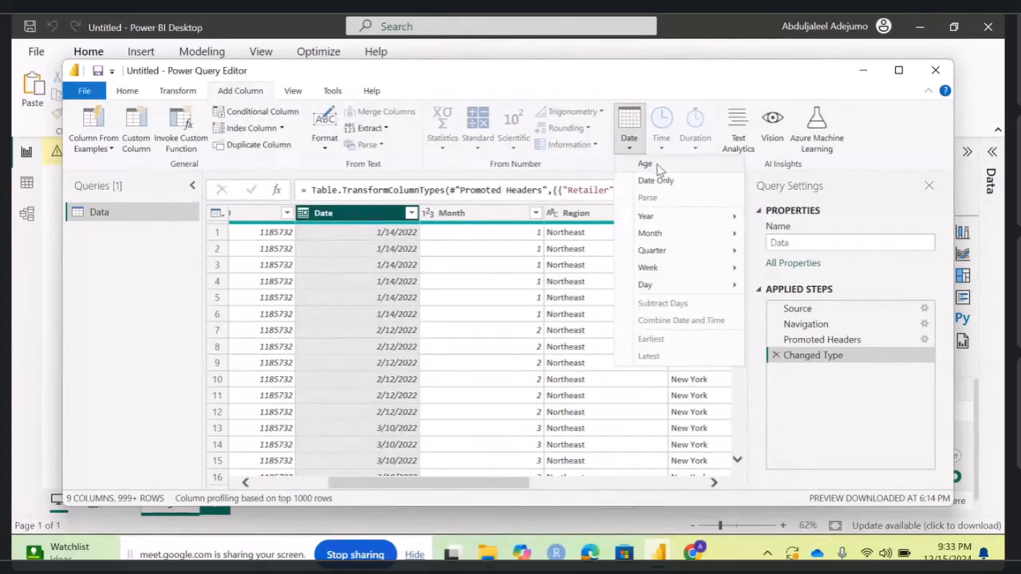
pyautogui.moveTo(660, 221)
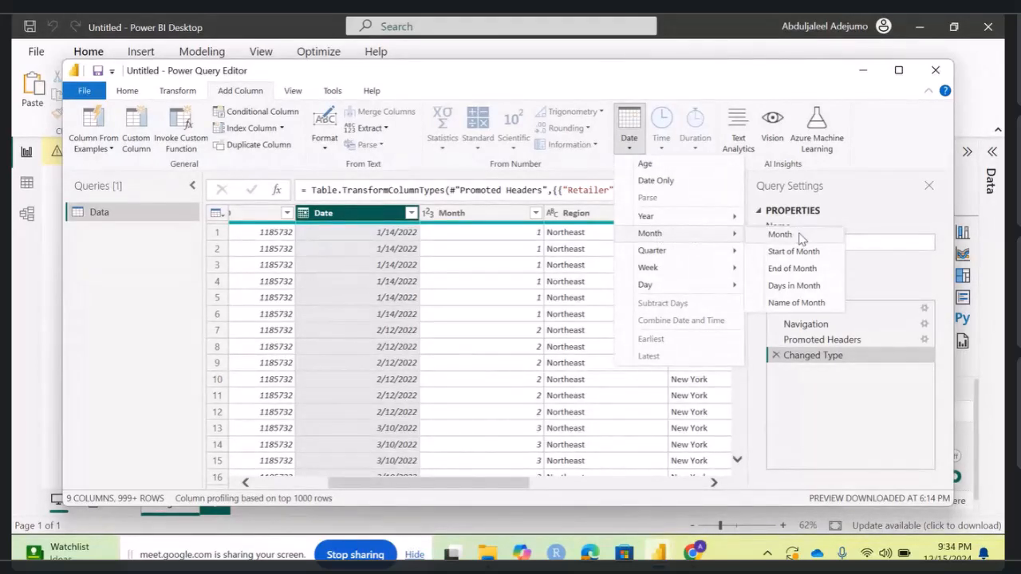
pyautogui.click(796, 303)
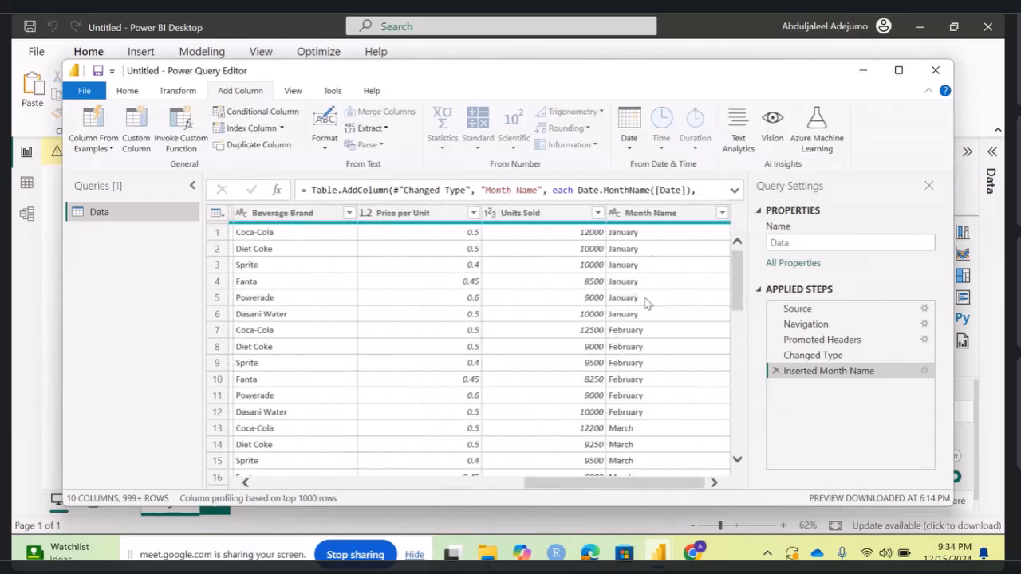
pyautogui.click(658, 219)
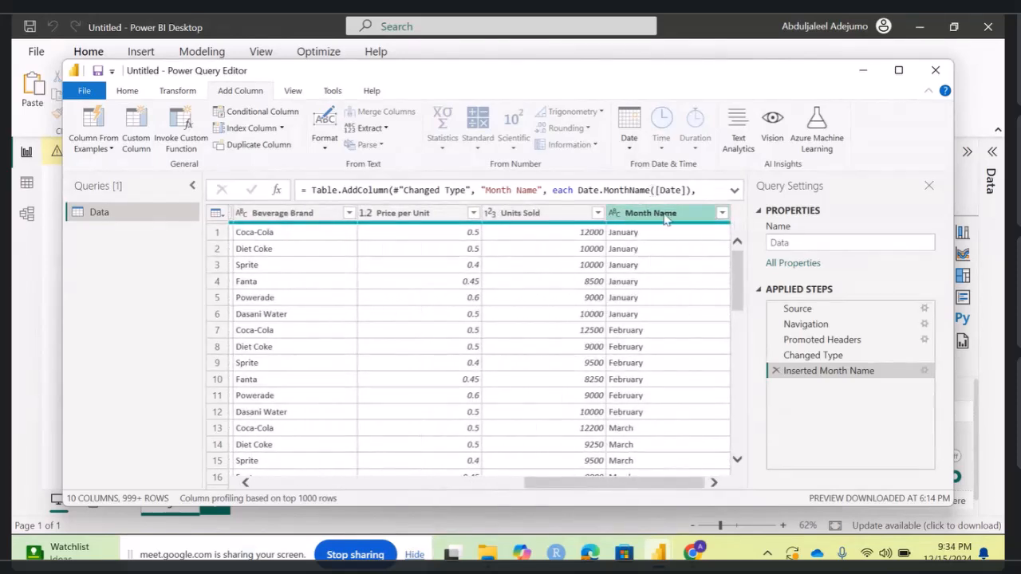
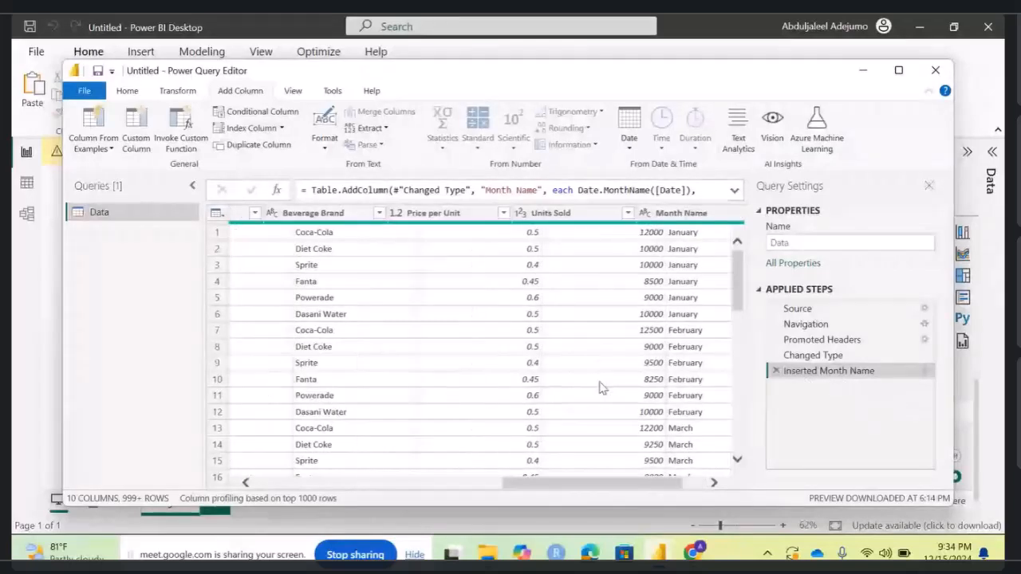
# Step: Start a custom column in the Data query and name it Revenue
pyautogui.hscroll(-5, 599, 388)
pyautogui.hscroll(2, 600, 388)
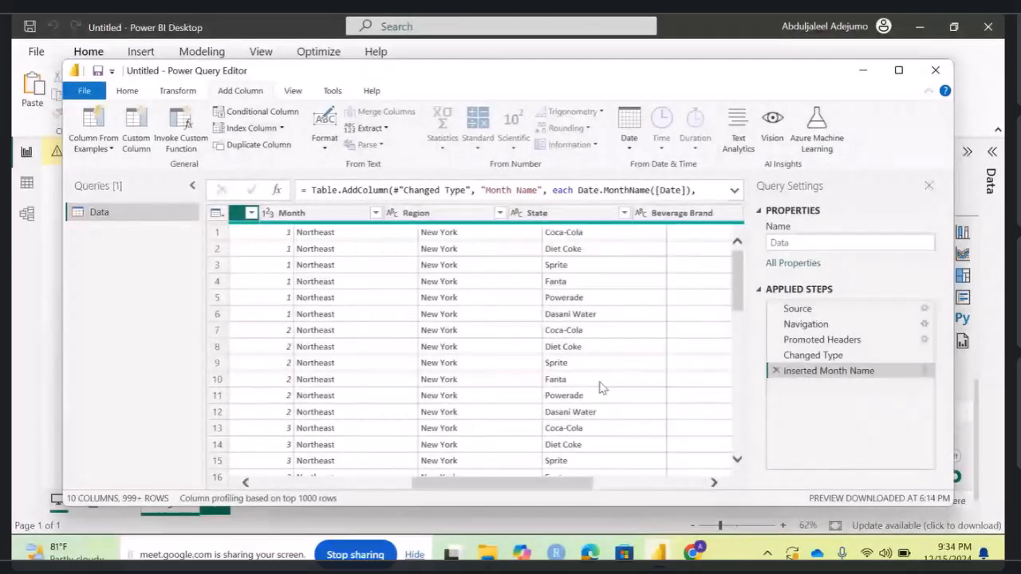
pyautogui.hscroll(4, 599, 388)
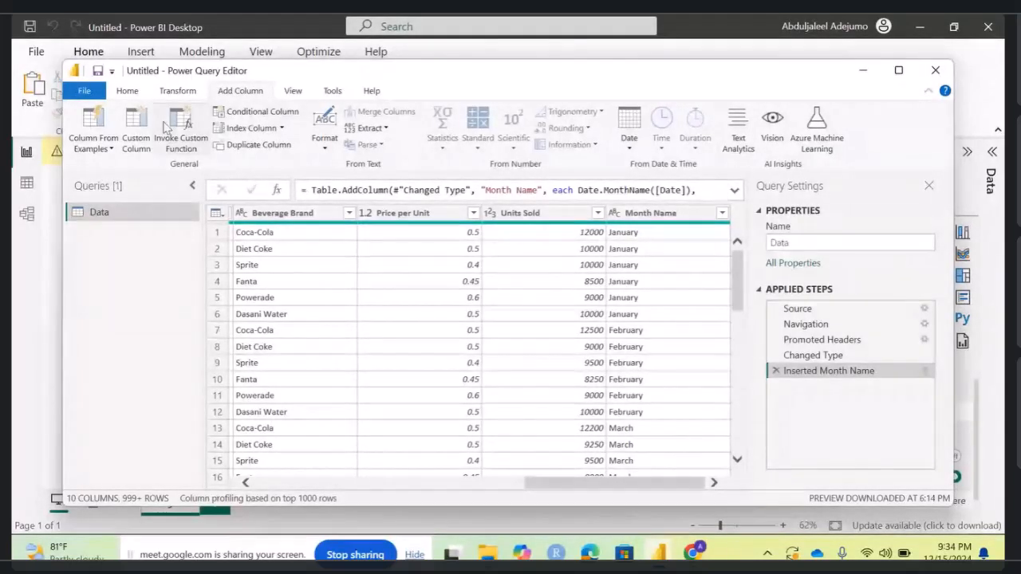
pyautogui.click(141, 129)
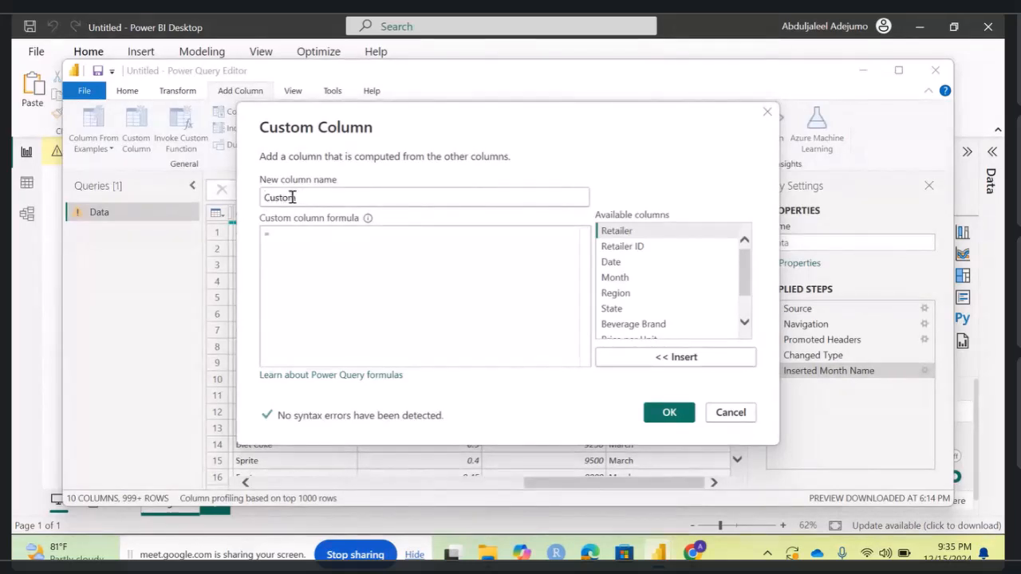
pyautogui.write('R')
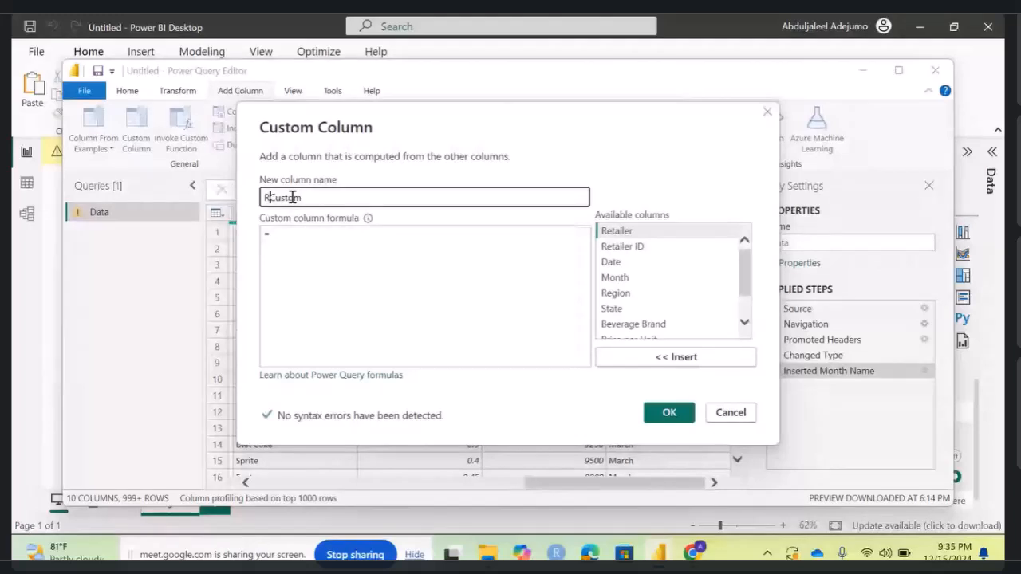
pyautogui.write('evenue')
pyautogui.click(382, 205)
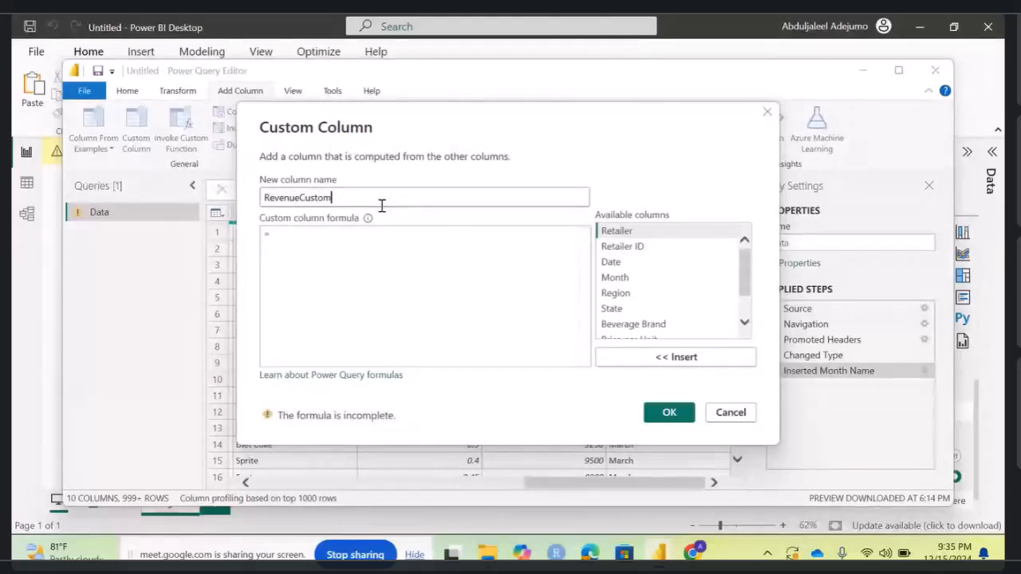
pyautogui.press('BackSpace')
pyautogui.press('BackSpace')
pyautogui.press('BackSpace')
pyautogui.press('BackSpace')
pyautogui.press('BackSpace')
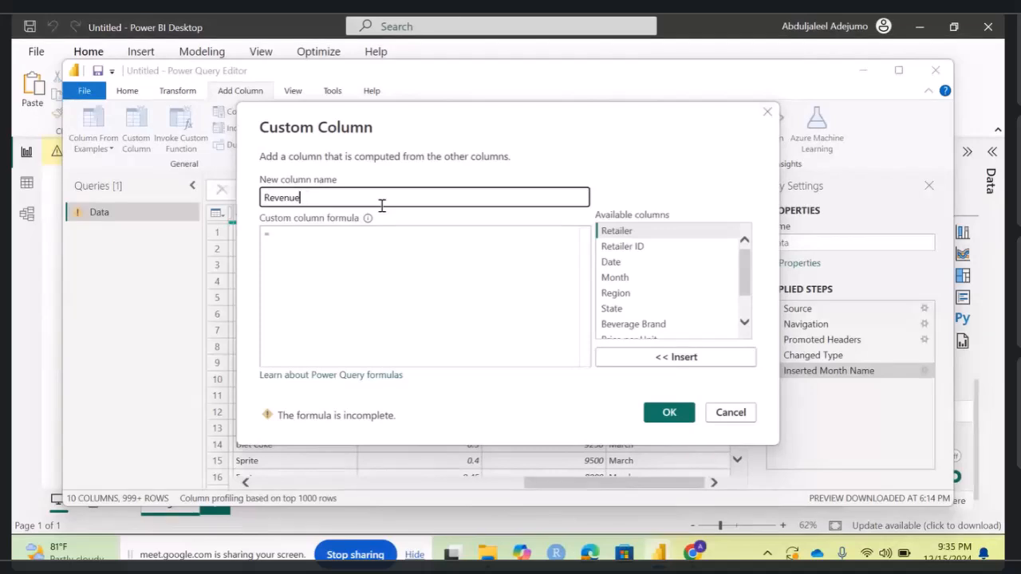
# Step: Define the Revenue column's formula as [Price per Unit]*[Units Sold] and create the column
pyautogui.click(324, 234)
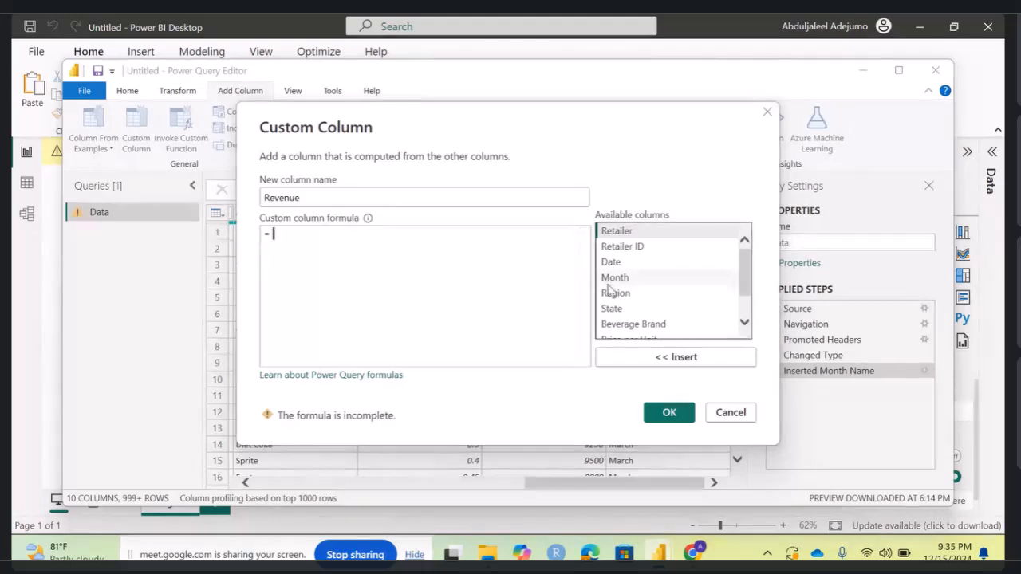
pyautogui.scroll(-2, 616, 299)
pyautogui.doubleClick(627, 302)
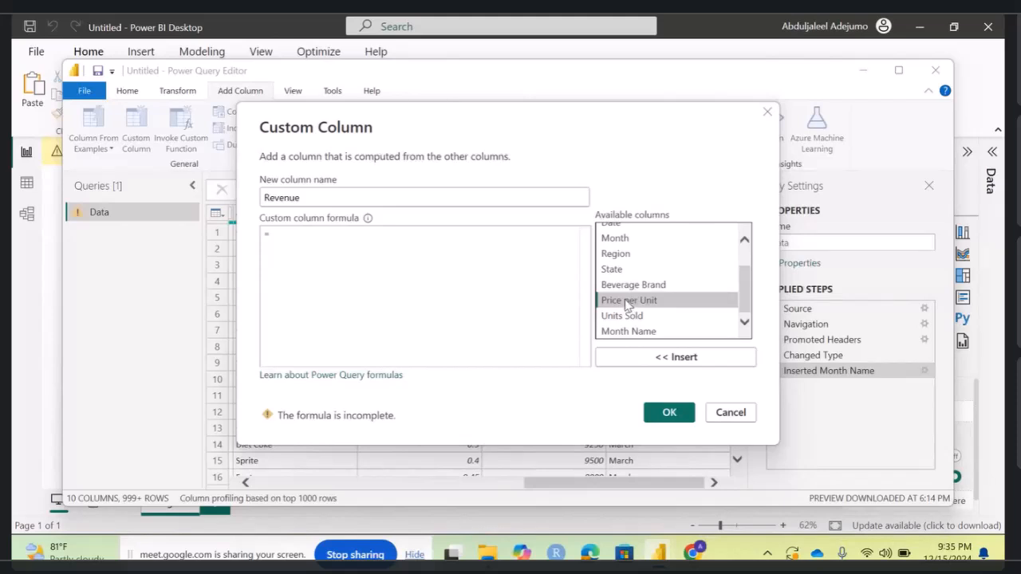
pyautogui.click(444, 244)
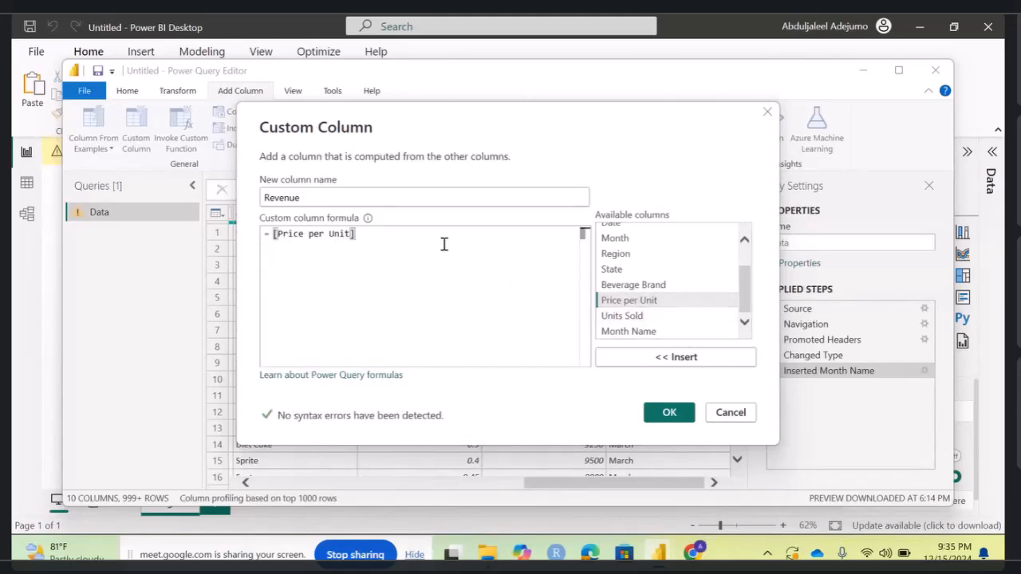
pyautogui.write('*')
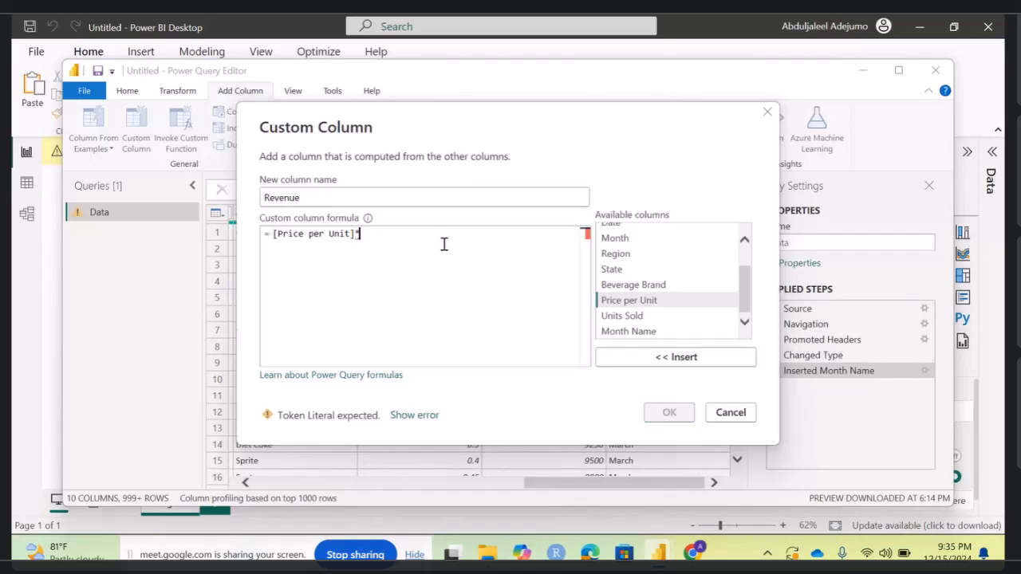
pyautogui.click(646, 316)
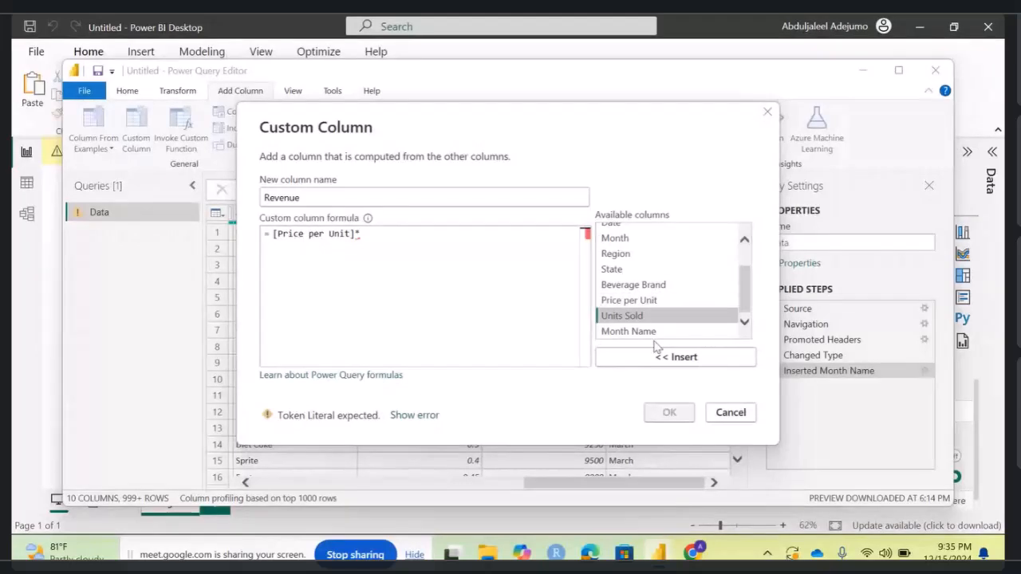
pyautogui.click(654, 361)
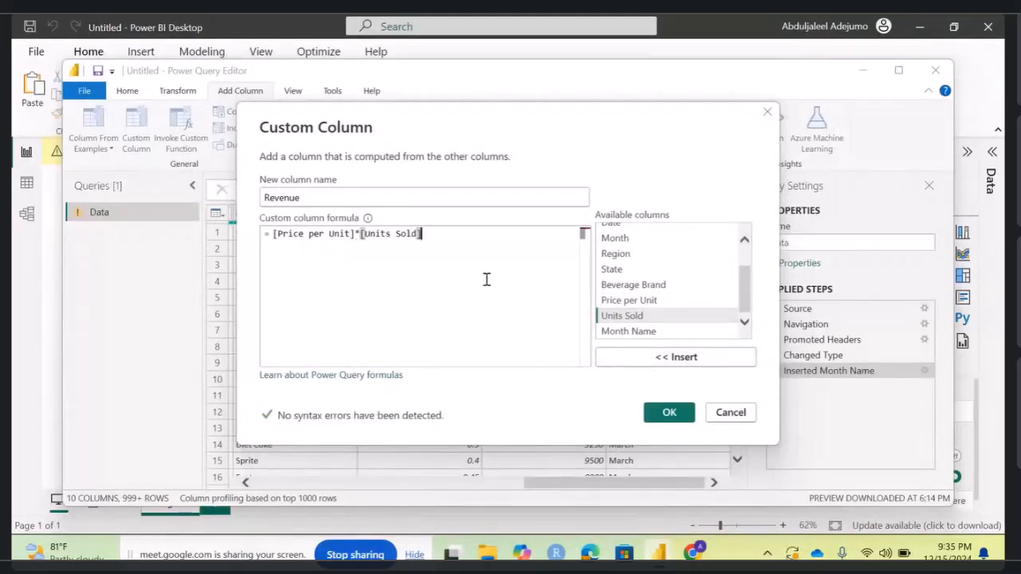
pyautogui.click(662, 412)
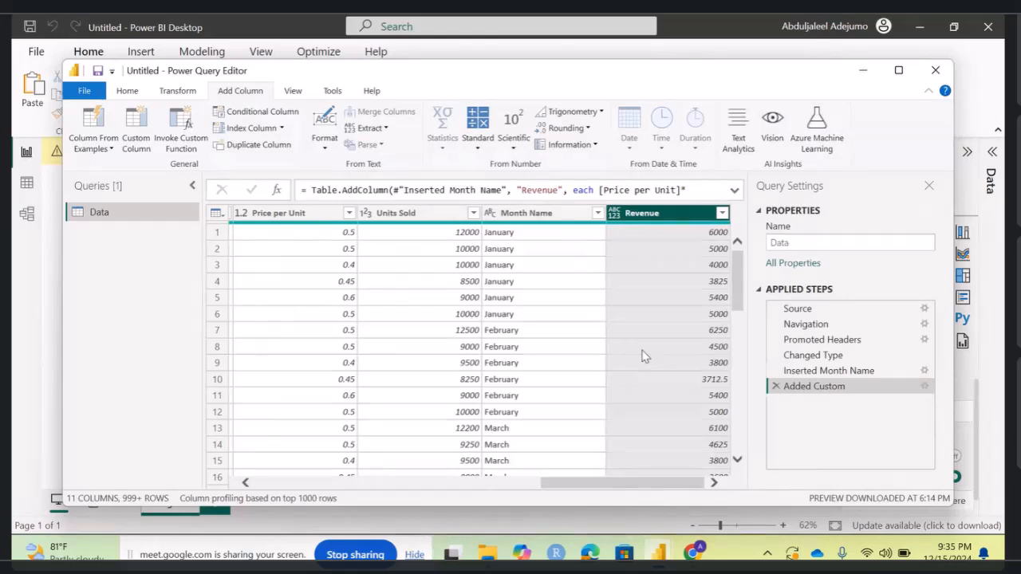
# Step: Change the data type of the Revenue column to Whole Number
pyautogui.click(614, 213)
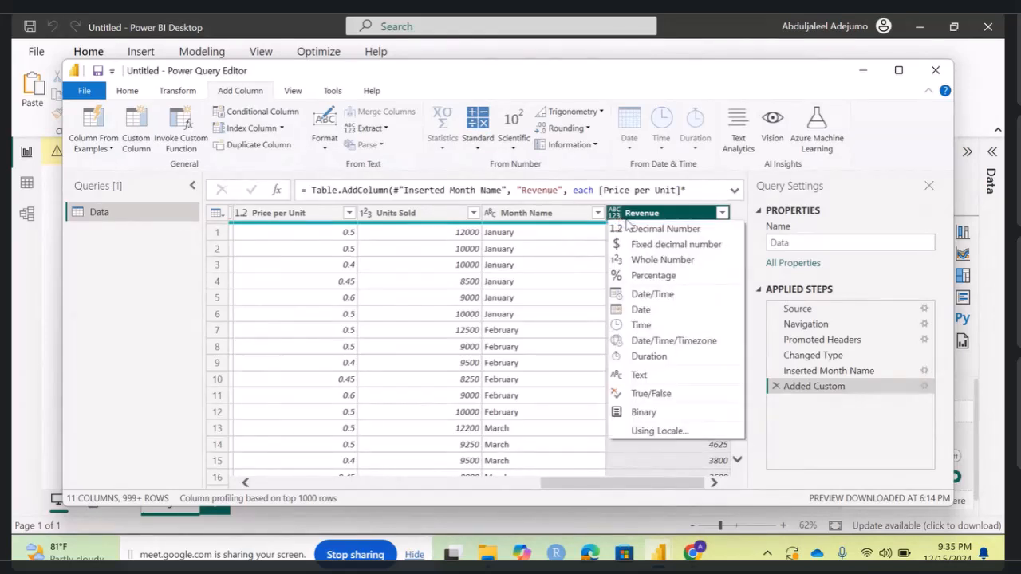
pyautogui.click(615, 215)
pyautogui.click(615, 215)
pyautogui.click(615, 216)
pyautogui.click(615, 215)
pyautogui.click(615, 216)
pyautogui.click(615, 215)
pyautogui.click(642, 260)
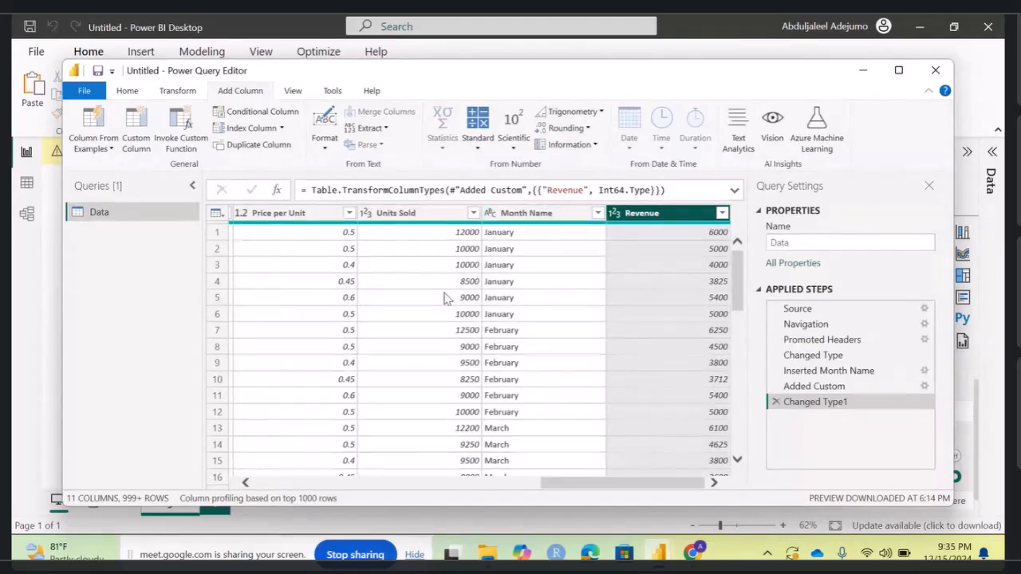
# Step: Review all columns of the Data query from Retailer to Revenue, checking the Retailer column's valid, error and empty value statistics
pyautogui.hscroll(-10, 445, 298)
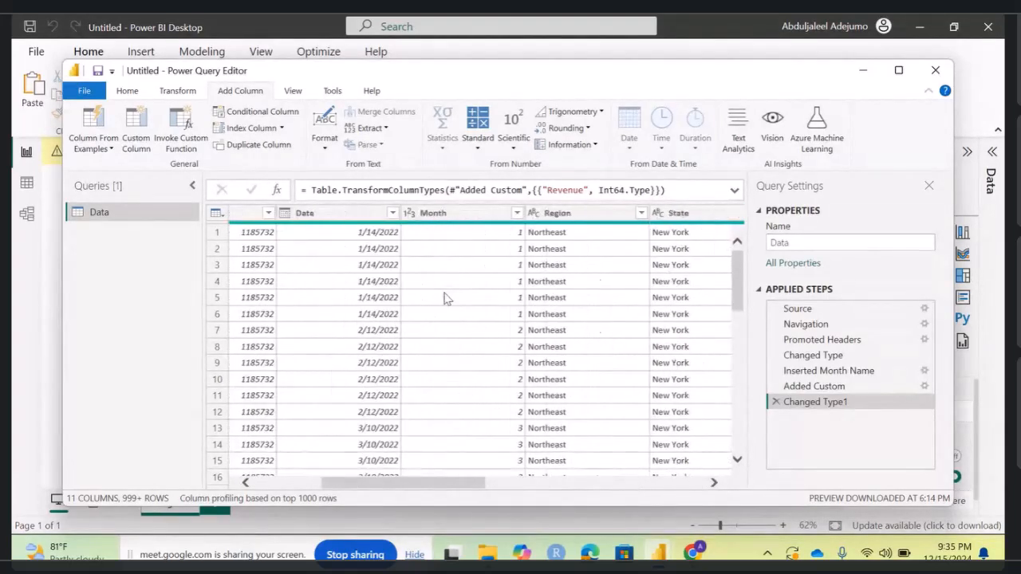
pyautogui.hscroll(-3, 445, 298)
pyautogui.scroll(-8, 445, 297)
pyautogui.scroll(-5, 445, 297)
pyautogui.scroll(13, 332, 274)
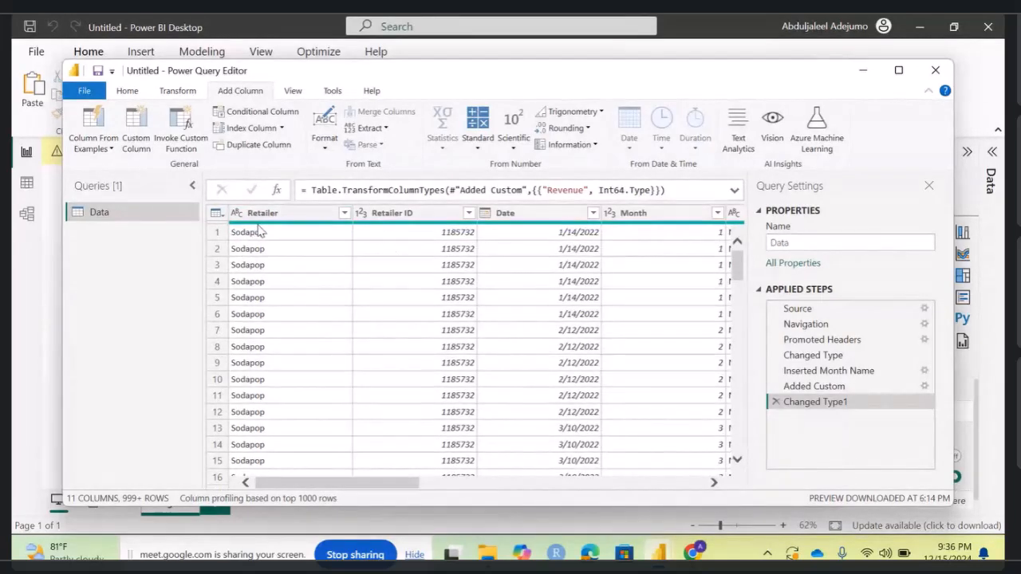
pyautogui.moveTo(308, 228)
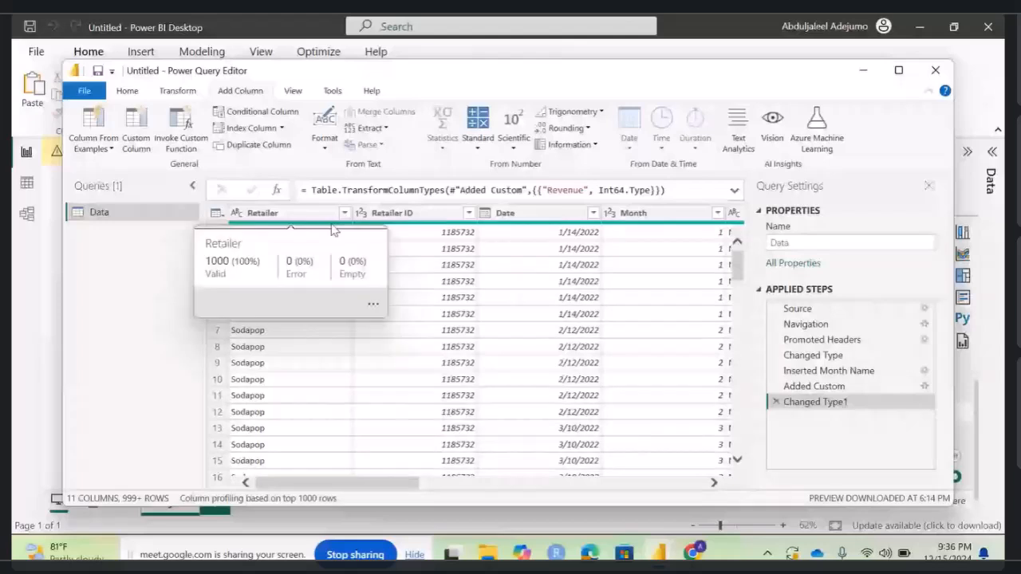
pyautogui.hscroll(1, 409, 231)
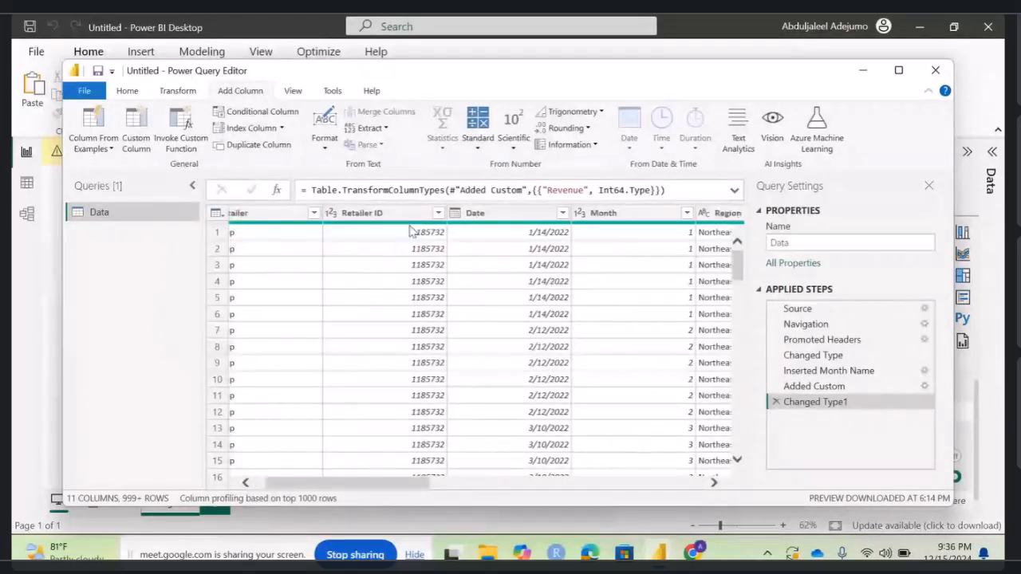
pyautogui.hscroll(2, 410, 230)
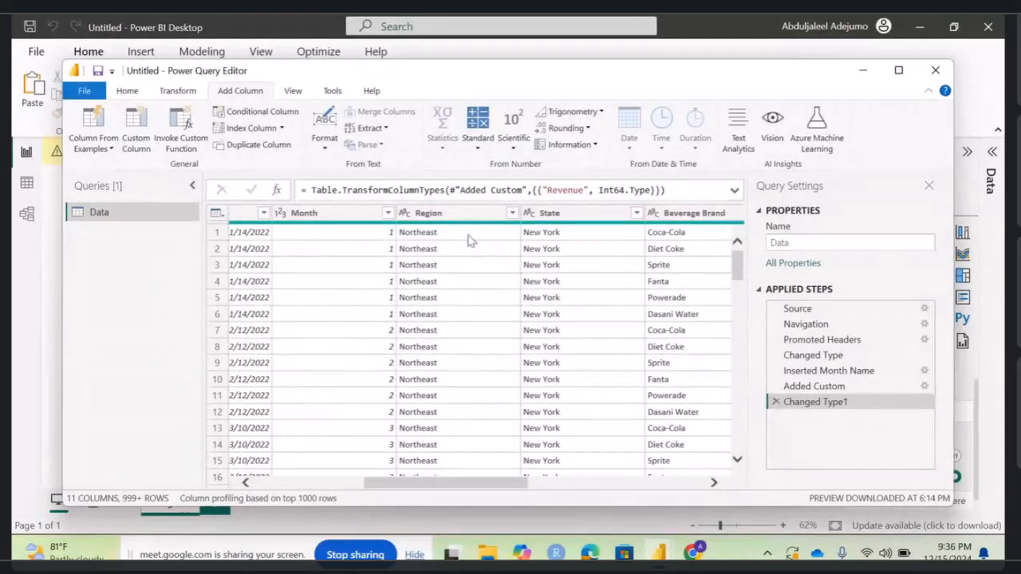
pyautogui.hscroll(3, 471, 241)
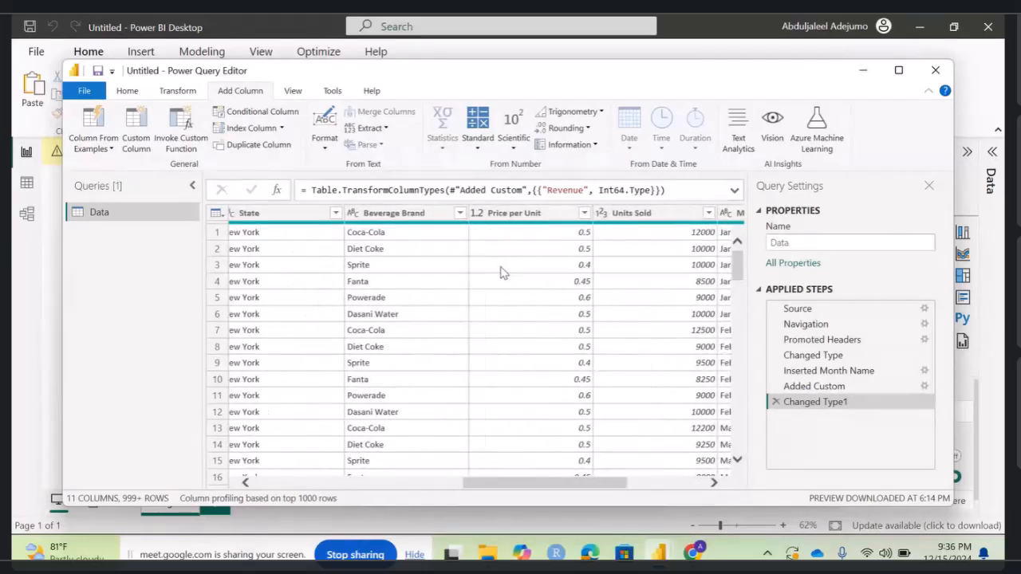
pyautogui.hscroll(3, 503, 273)
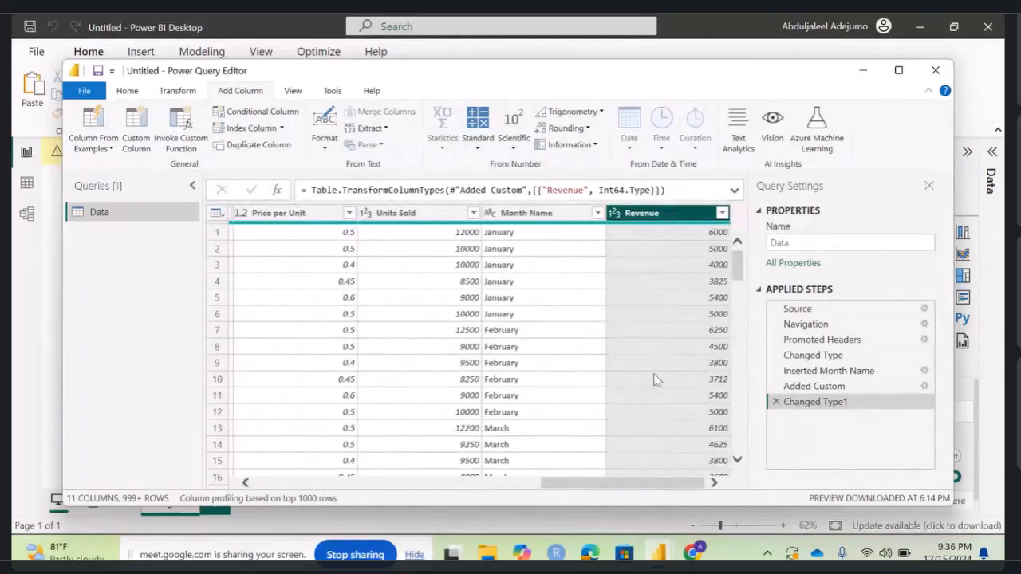
# Step: Close Power Query Editor with its changes applied and apply the pending query changes to load the Data table into the report
pyautogui.click(130, 93)
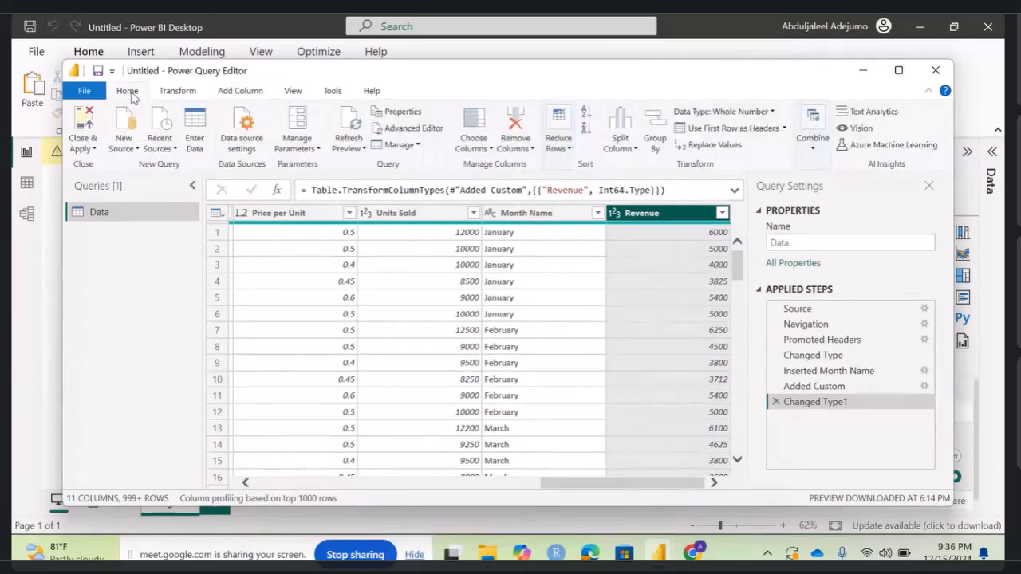
pyautogui.click(90, 152)
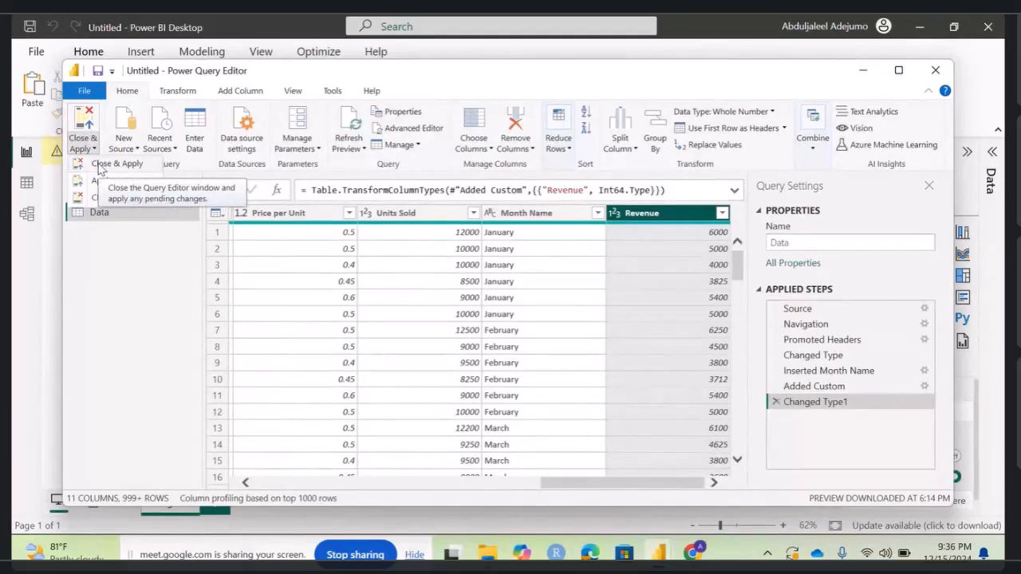
pyautogui.click(100, 165)
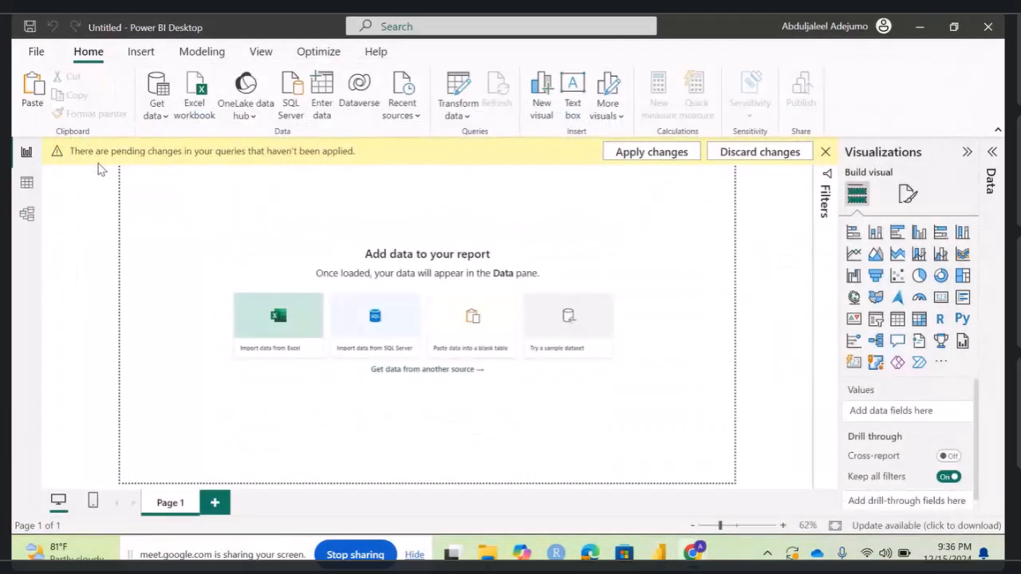
pyautogui.click(633, 156)
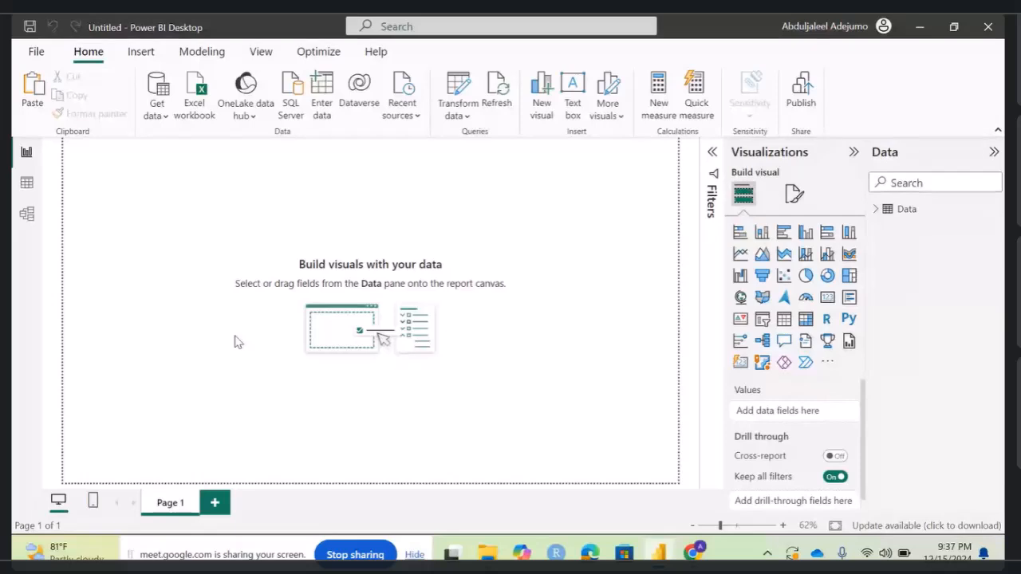
# Step: Switch Page 1 to the mobile layout and look over its phone canvas
pyautogui.click(94, 502)
pyautogui.scroll(-4, 273, 271)
pyautogui.scroll(-5, 134, 232)
pyautogui.scroll(4, 134, 233)
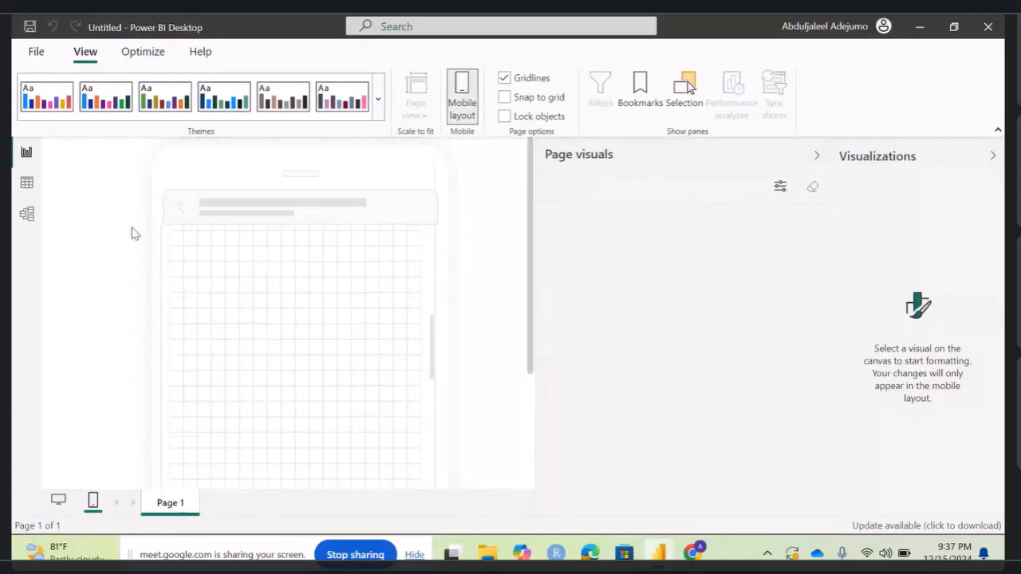
# Step: Return Page 1 to the desktop layout and review the Data table's columns and rows in Table view
pyautogui.click(60, 500)
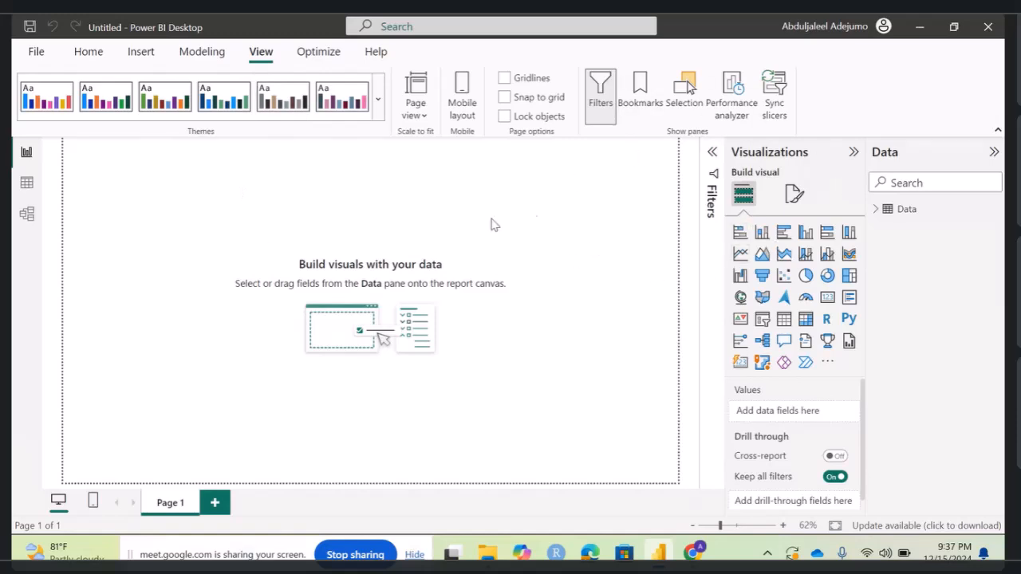
pyautogui.click(26, 183)
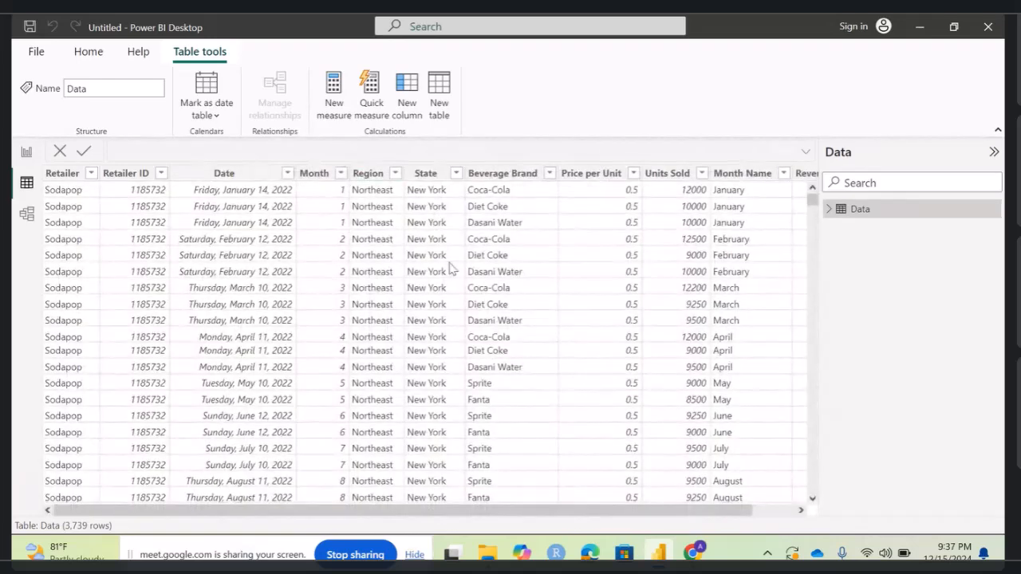
pyautogui.hscroll(2, 401, 262)
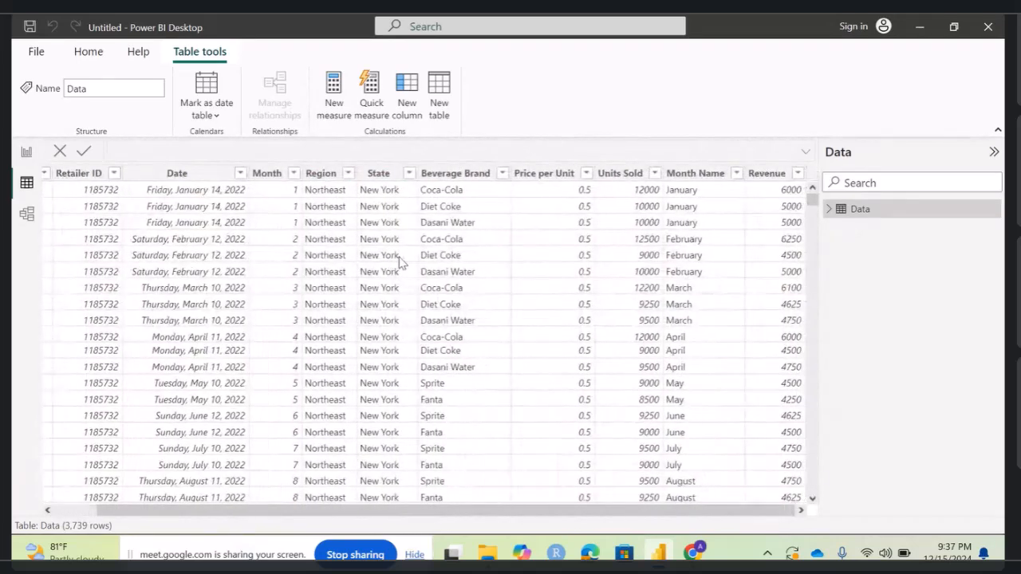
pyautogui.hscroll(-2, 401, 263)
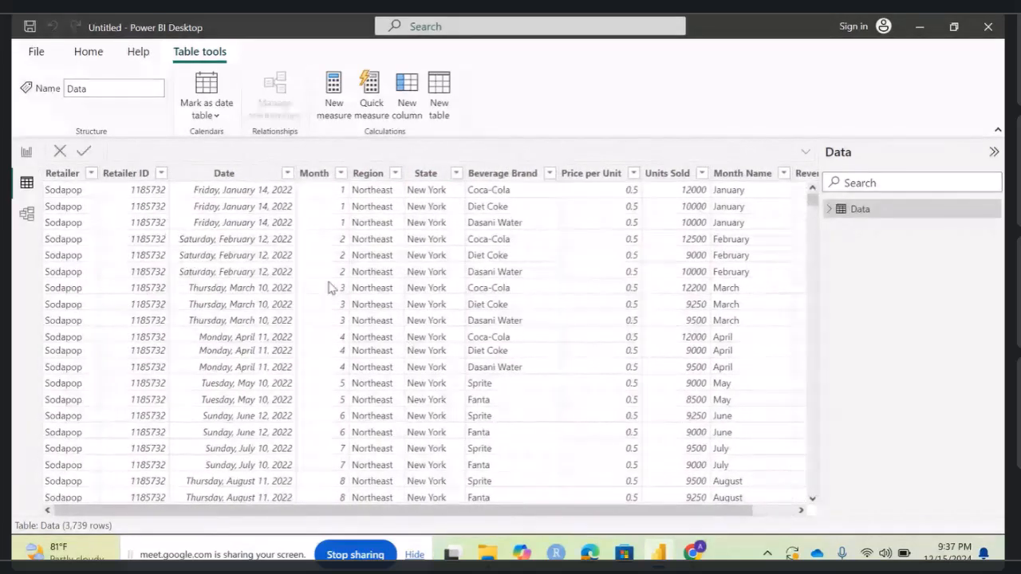
pyautogui.hscroll(2, 330, 287)
pyautogui.hscroll(-2, 449, 277)
pyautogui.scroll(-3, 449, 278)
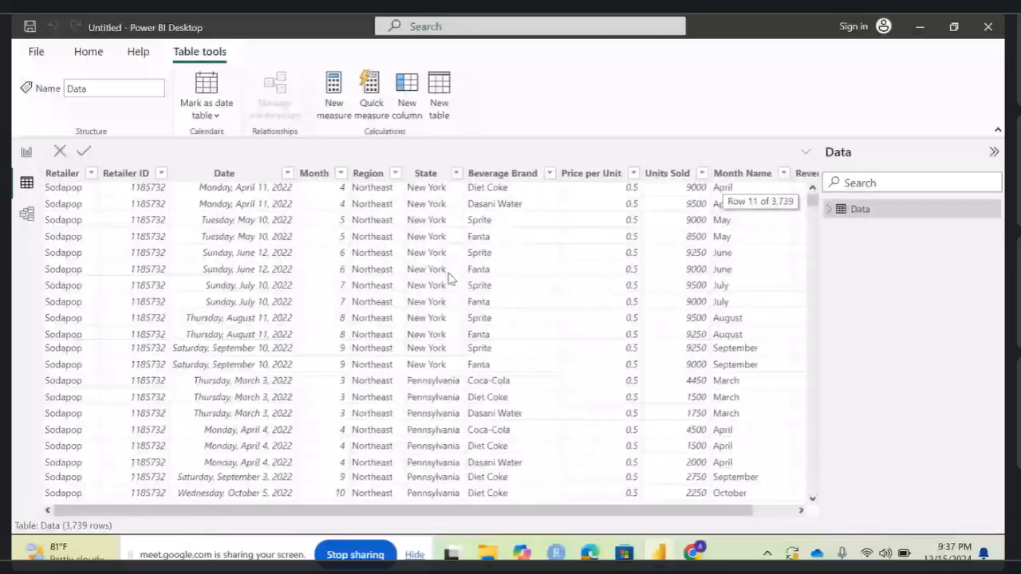
pyautogui.scroll(3, 449, 278)
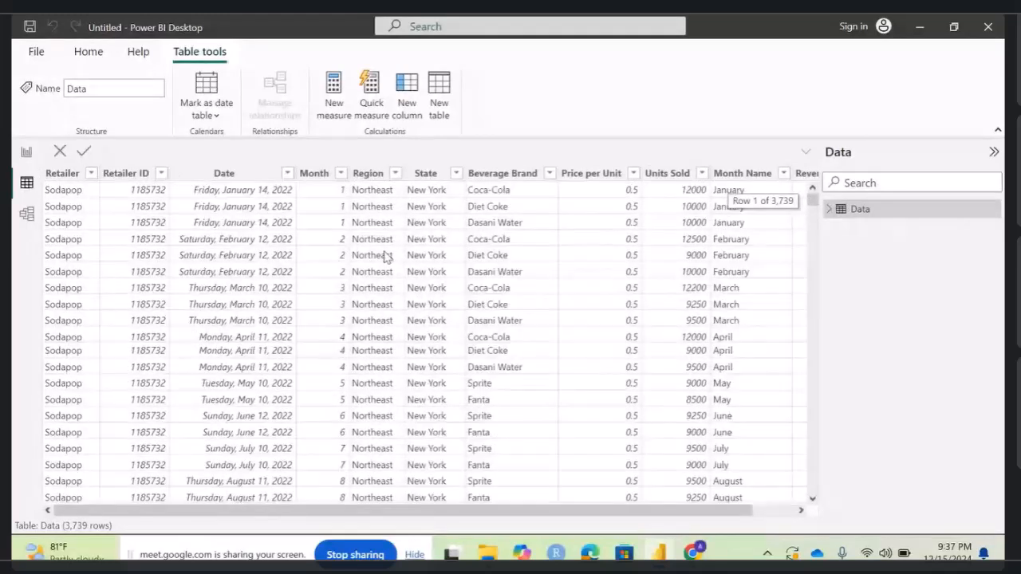
# Step: Examine the Data table in Model view with the Properties pane collapsed, and return to Report view
pyautogui.click(26, 222)
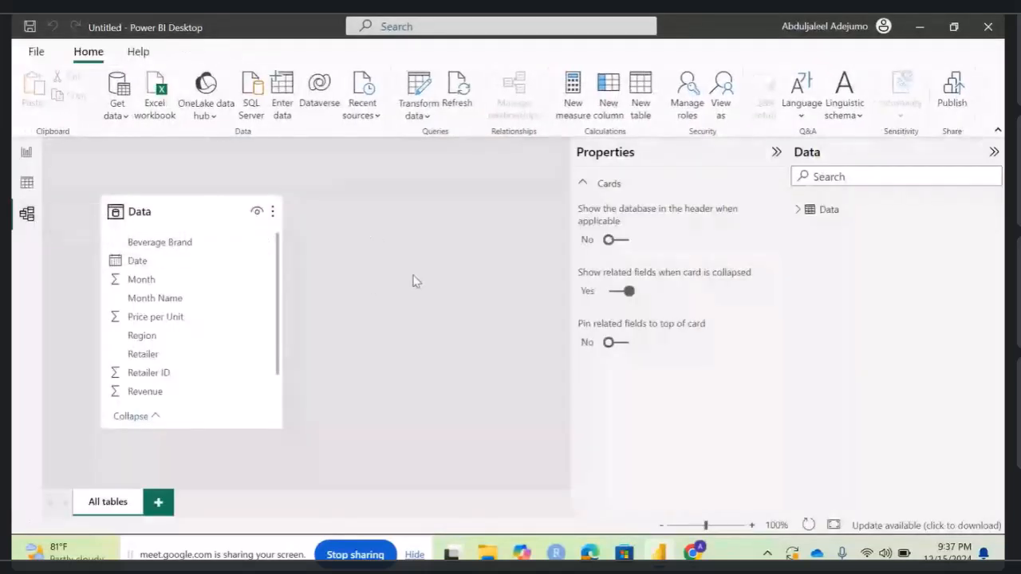
pyautogui.click(775, 151)
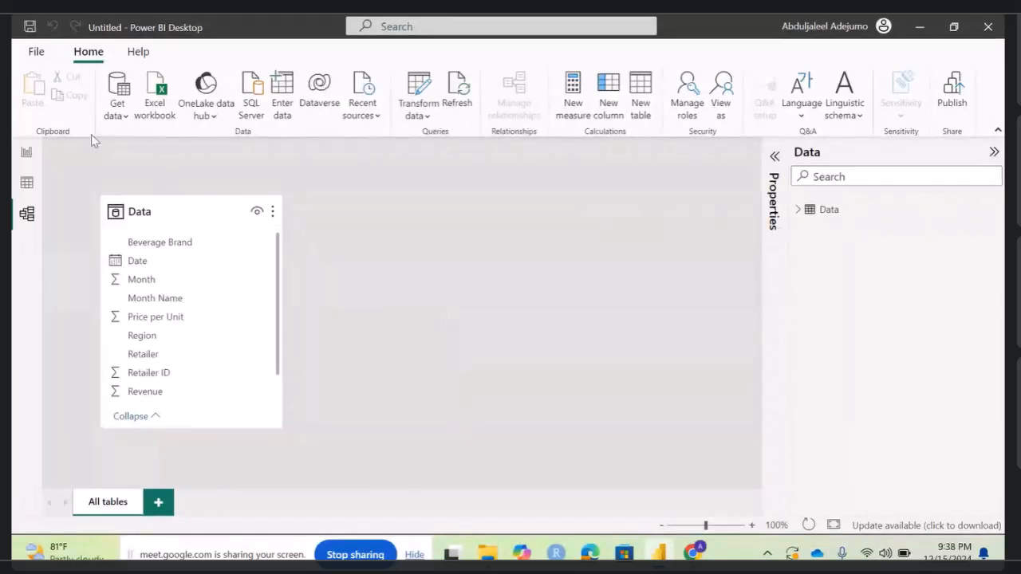
pyautogui.click(29, 150)
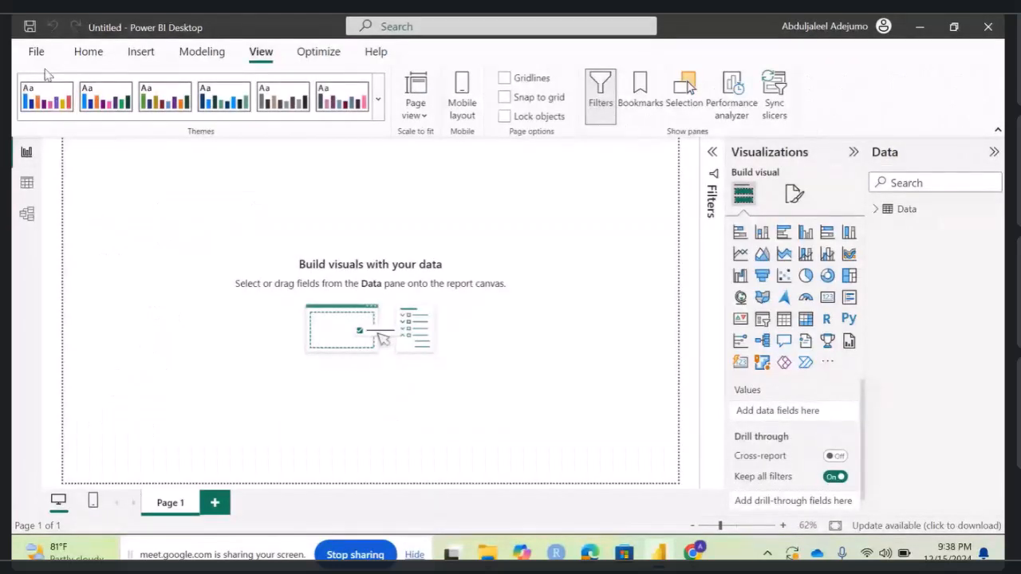
# Step: Look over the report's insert, modeling, view and optimize commands, trying the Gridlines and Snap to grid options on and off
pyautogui.click(97, 53)
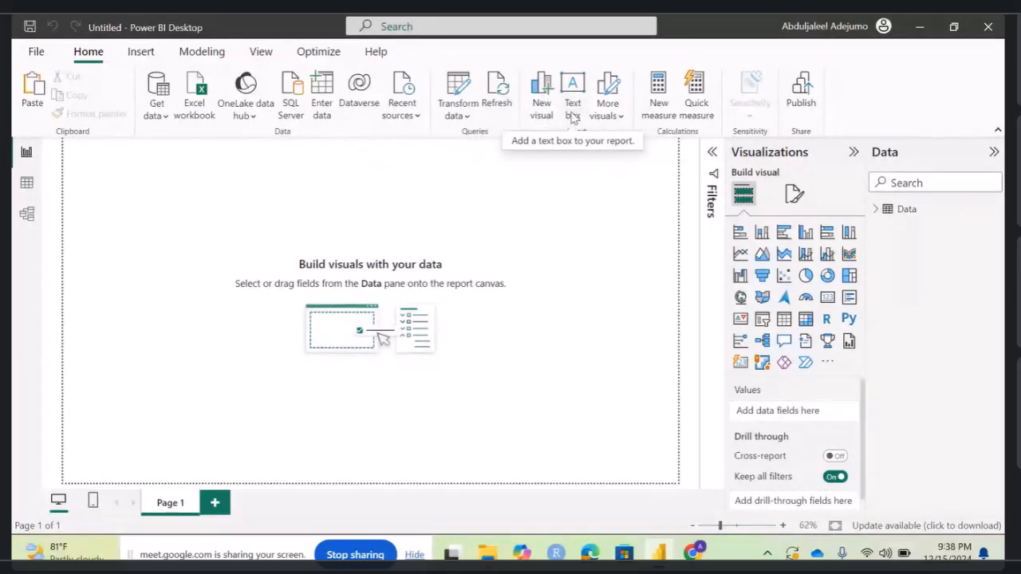
pyautogui.click(143, 53)
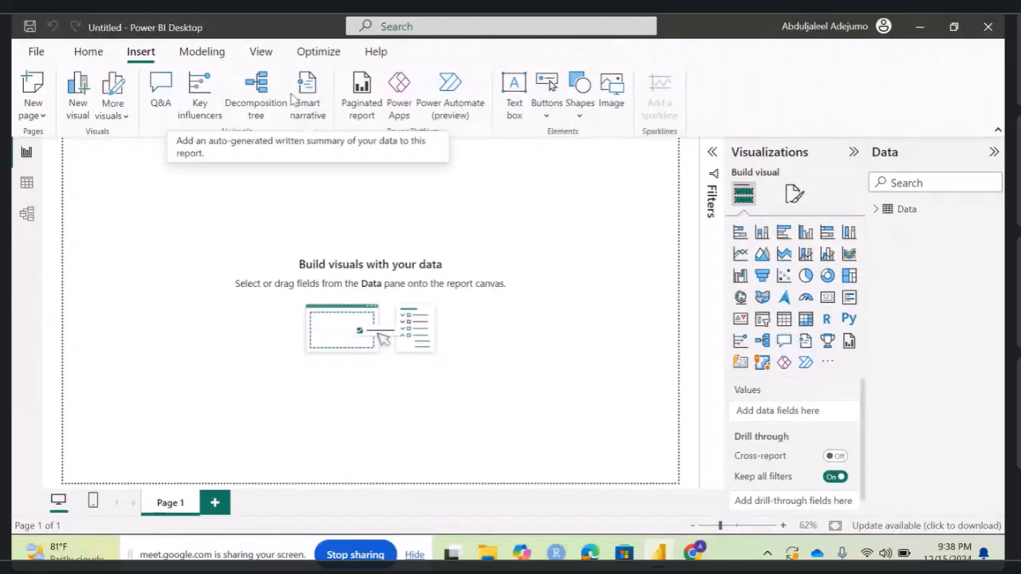
pyautogui.click(204, 53)
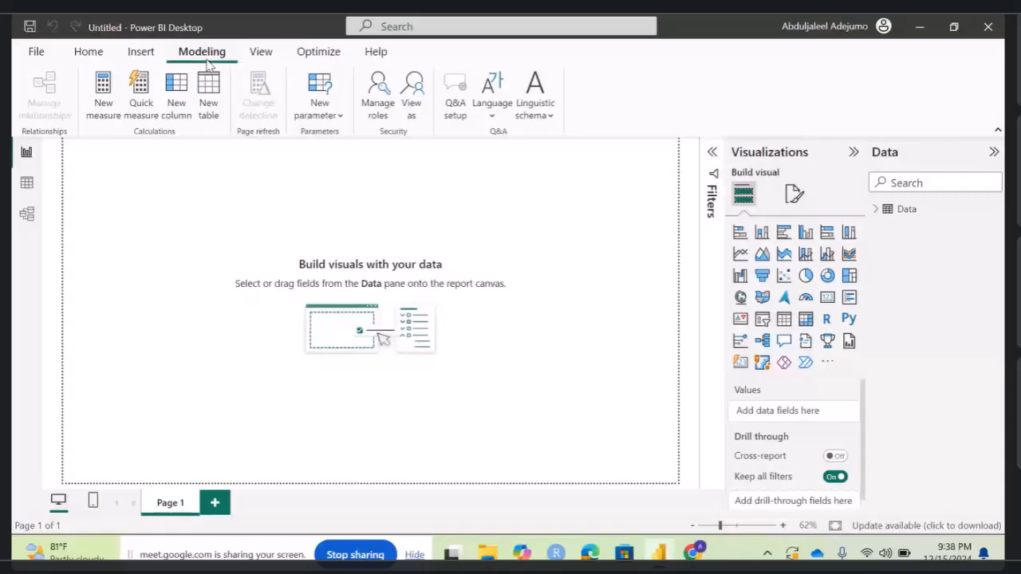
pyautogui.click(259, 53)
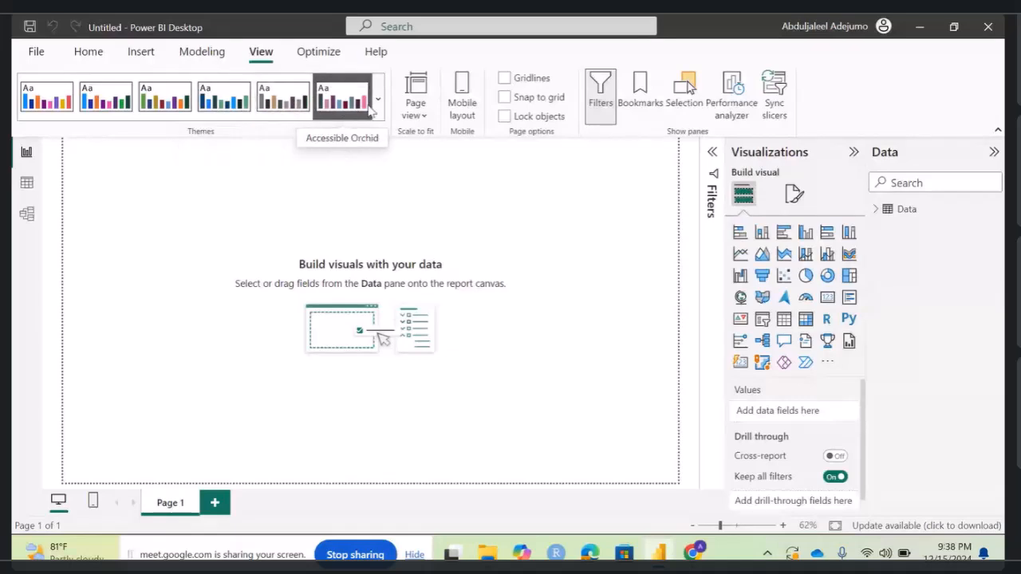
pyautogui.click(505, 83)
pyautogui.click(506, 83)
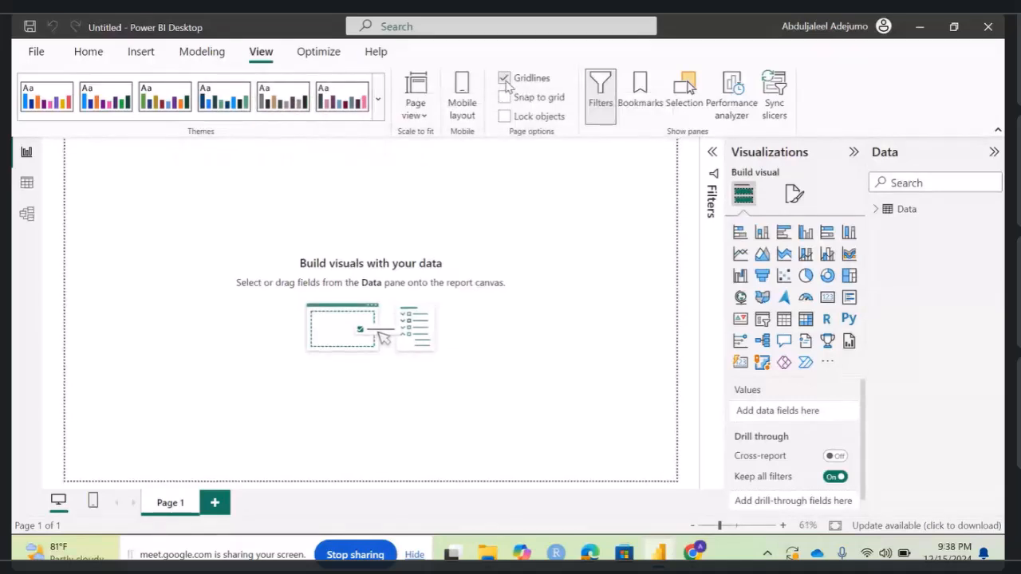
pyautogui.click(504, 97)
pyautogui.click(504, 97)
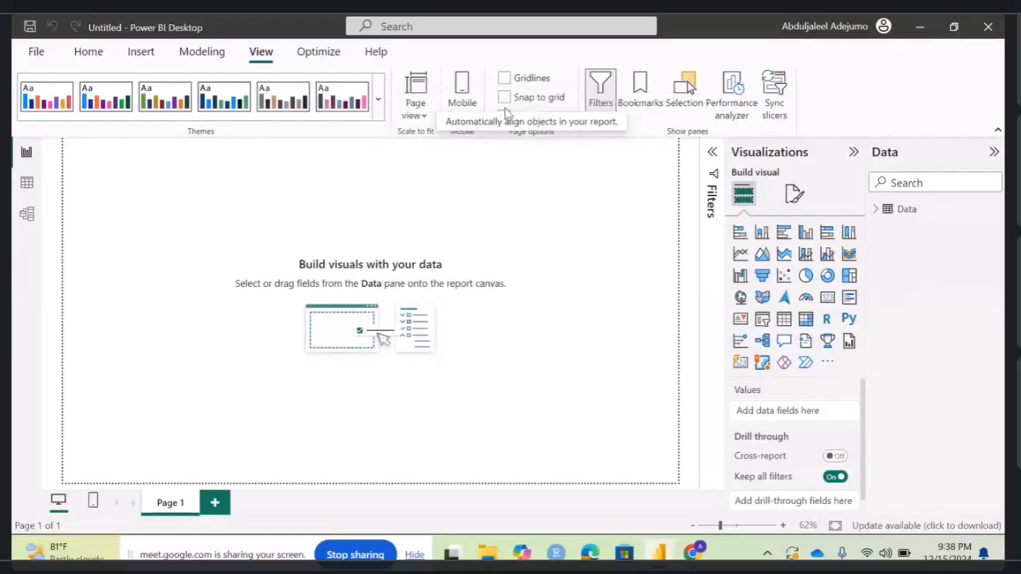
pyautogui.click(331, 57)
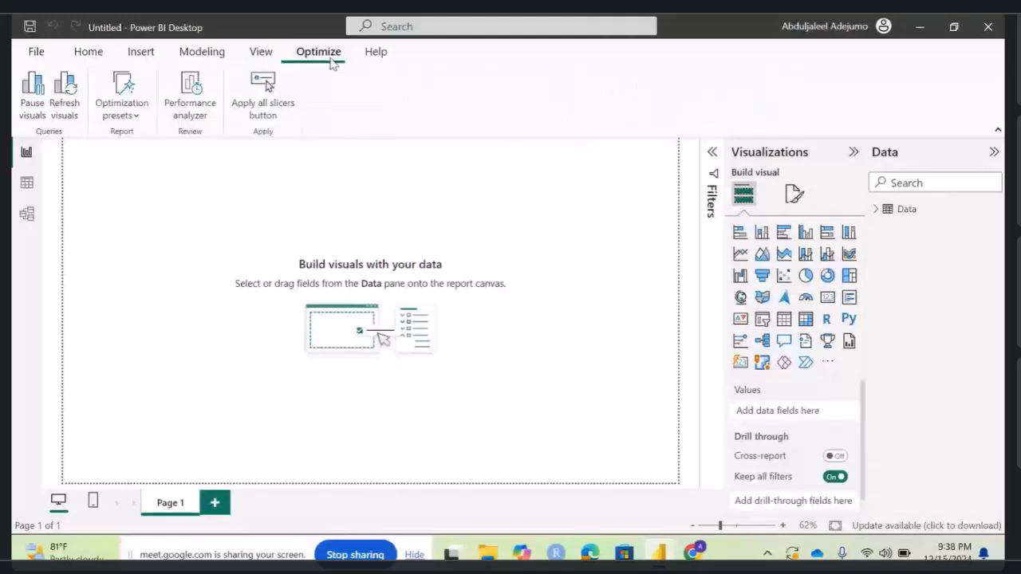
pyautogui.click(88, 53)
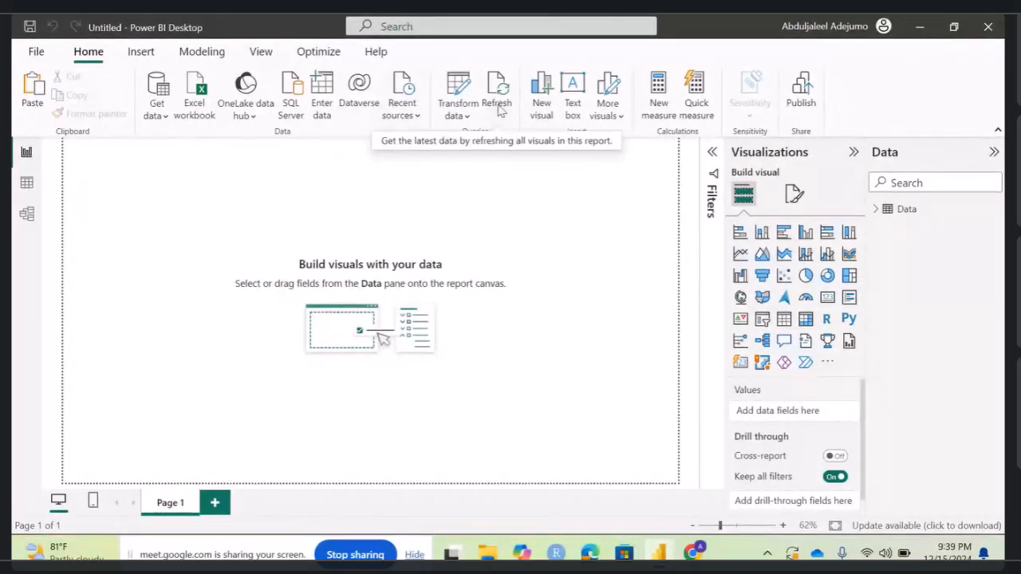
# Step: Insert a rectangle on Page 1 and resize it into a wide, shallow banner in the page's upper-left corner
pyautogui.click(137, 51)
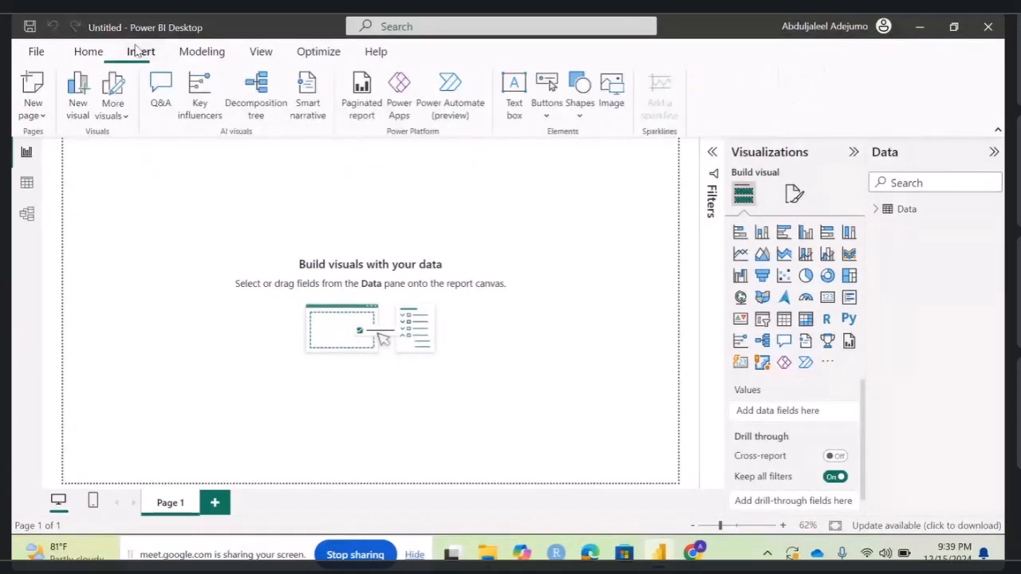
pyautogui.click(583, 116)
pyautogui.click(580, 168)
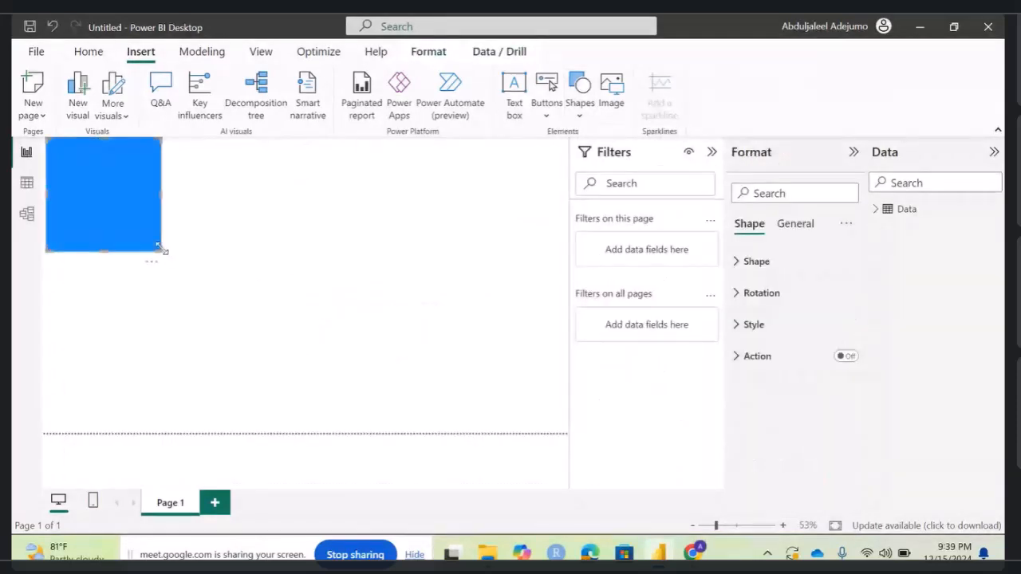
pyautogui.moveTo(159, 248); pyautogui.dragTo(334, 194)
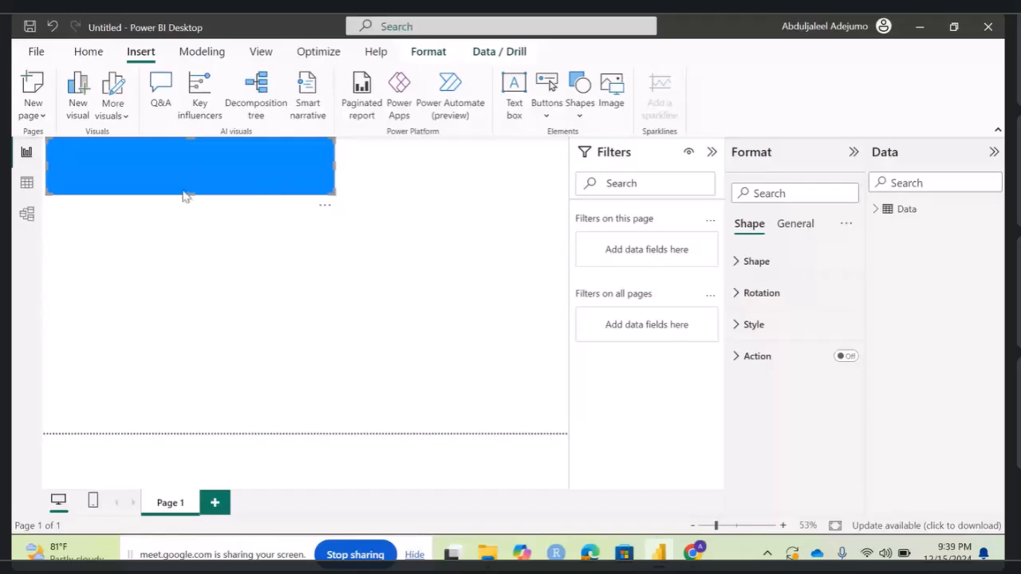
pyautogui.moveTo(187, 193); pyautogui.dragTo(187, 189)
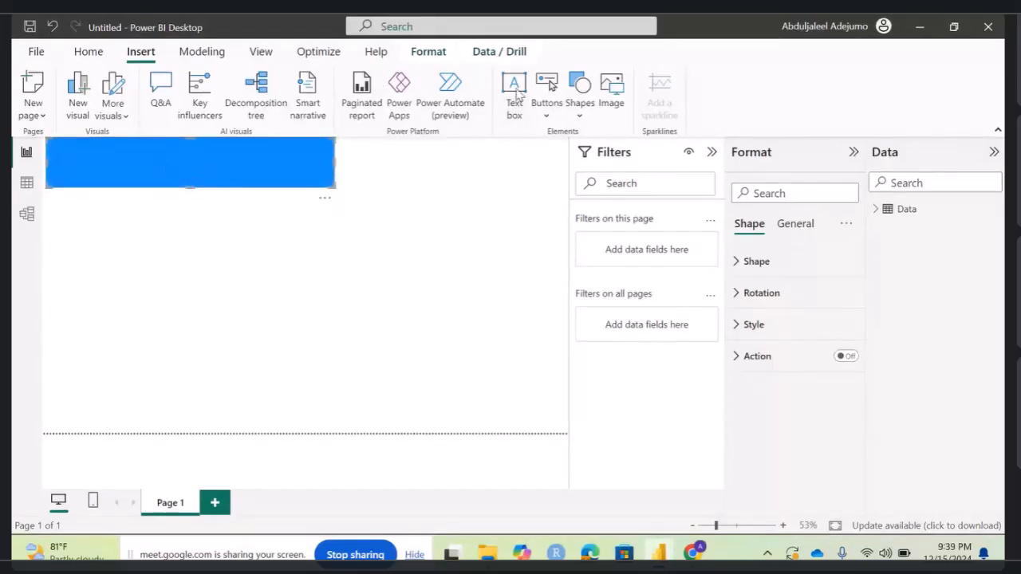
# Step: Add a text box below the blue banner containing "Sales Dashboard"
pyautogui.click(514, 93)
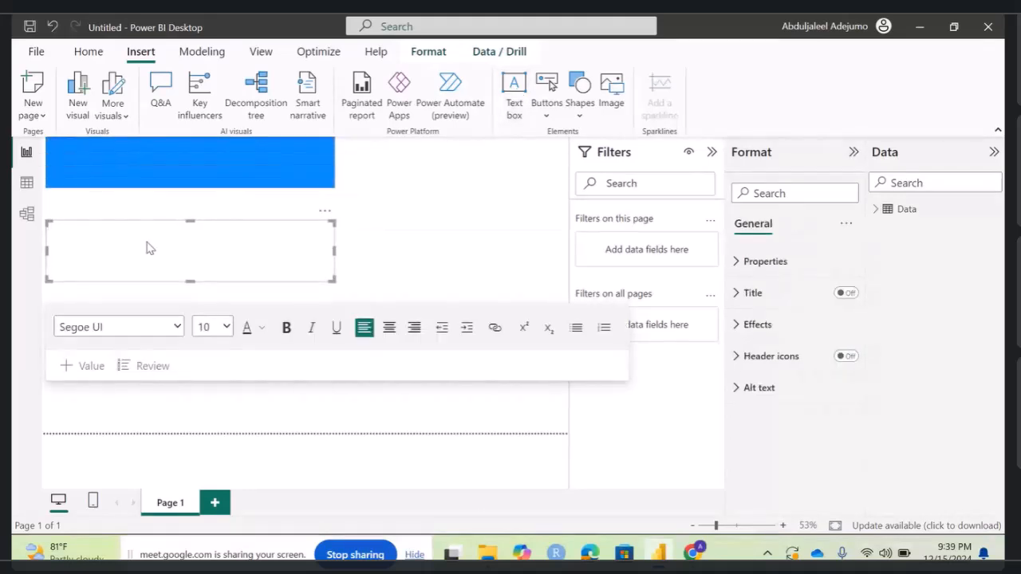
pyautogui.write('Sales Dashboard')
# Step: Format the Sales Dashboard text as bold at font size 54 and shrink its text box to fit the title
pyautogui.moveTo(102, 228); pyautogui.dragTo(14, 234)
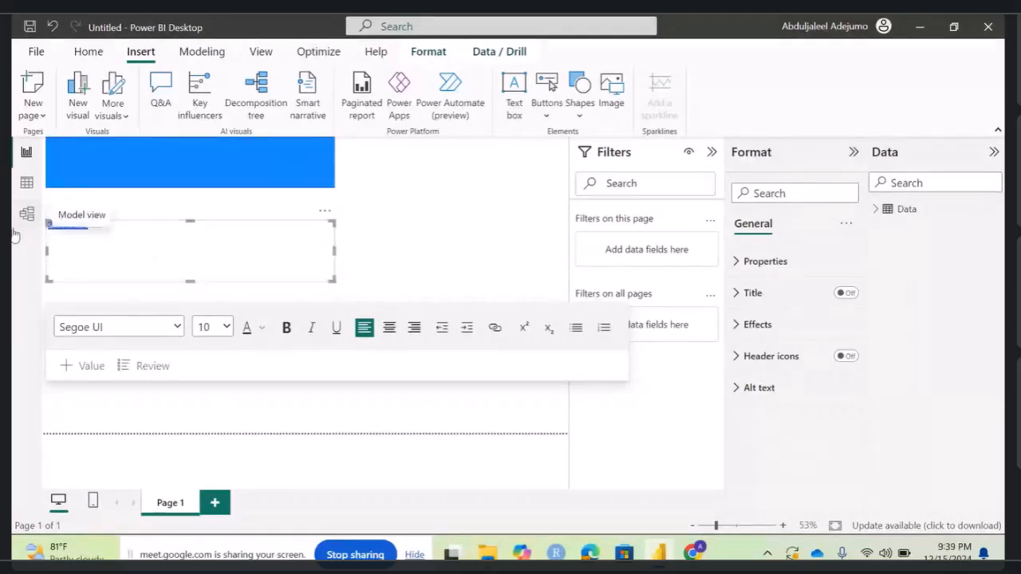
pyautogui.click(226, 327)
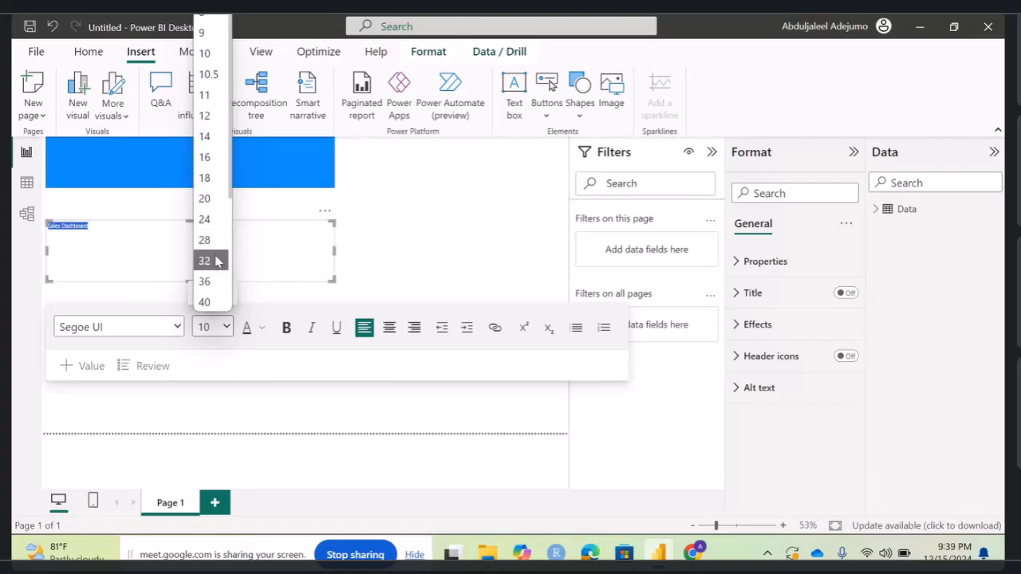
pyautogui.click(216, 282)
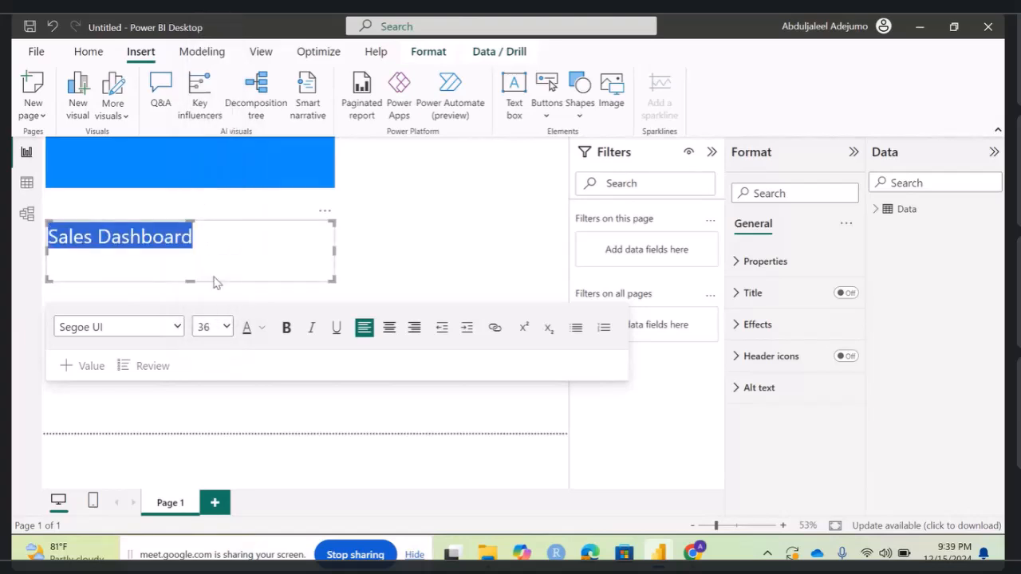
pyautogui.click(228, 328)
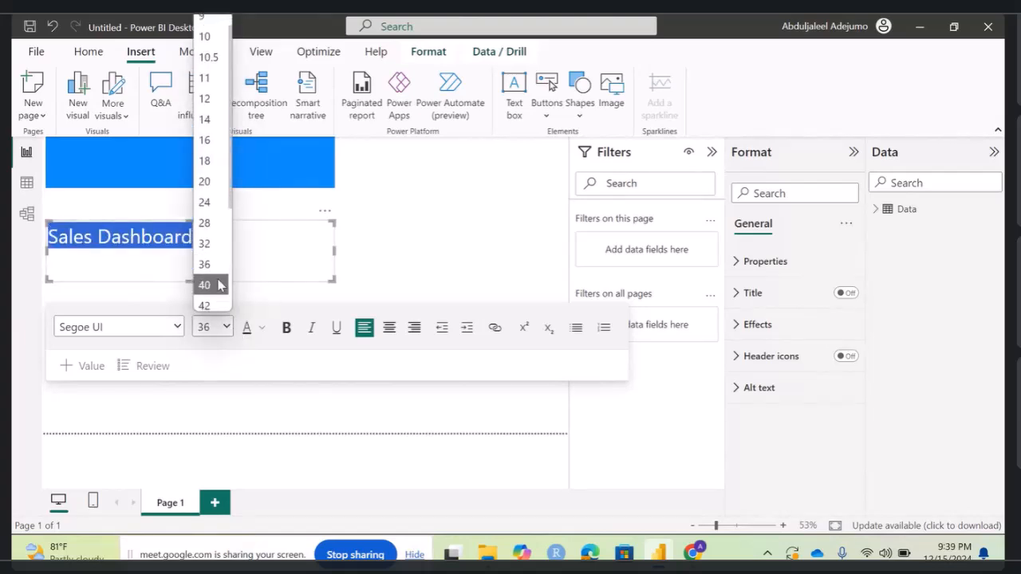
pyautogui.click(217, 285)
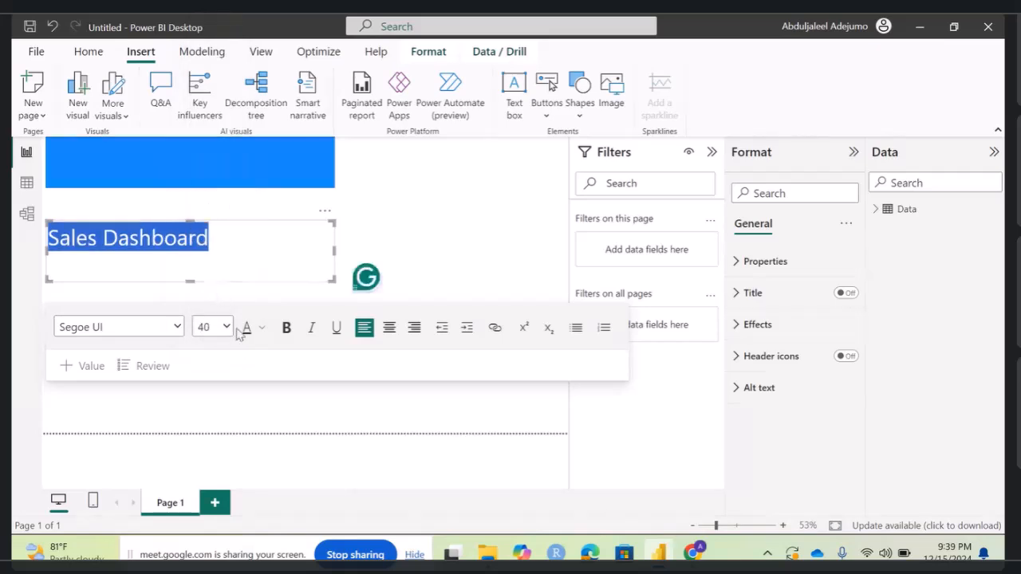
pyautogui.click(224, 327)
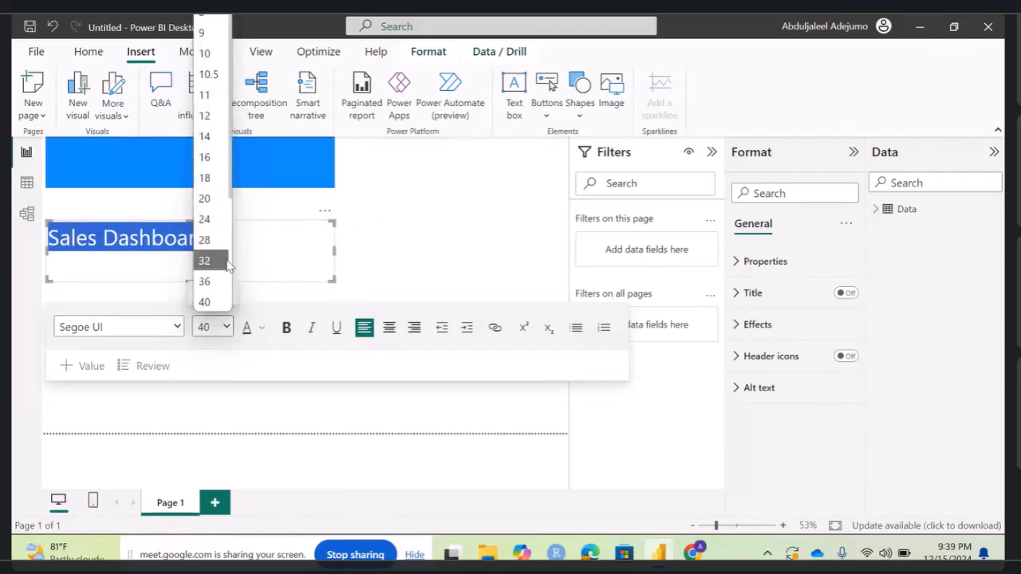
pyautogui.scroll(-2, 224, 280)
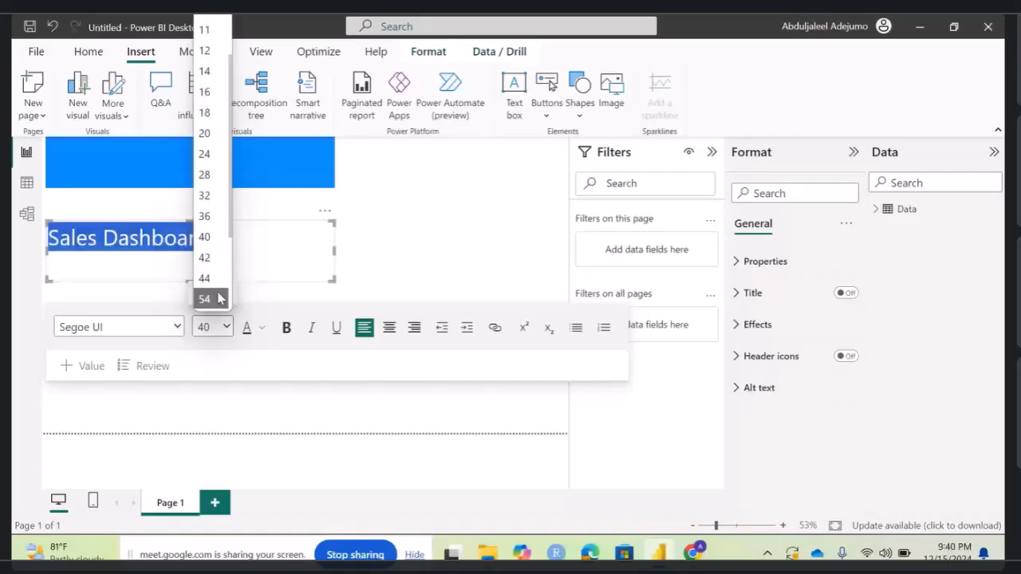
pyautogui.click(221, 298)
pyautogui.moveTo(332, 278); pyautogui.dragTo(276, 273)
pyautogui.hotkey('ctrl', 'b')
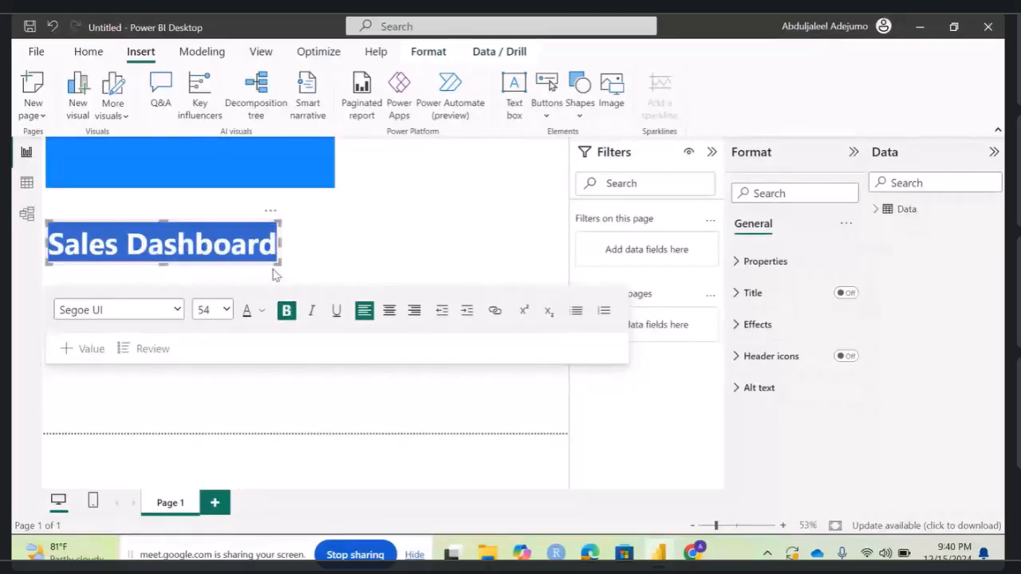
# Step: Change the fill color of the blue banner rectangle to orange from the theme colors
pyautogui.click(311, 183)
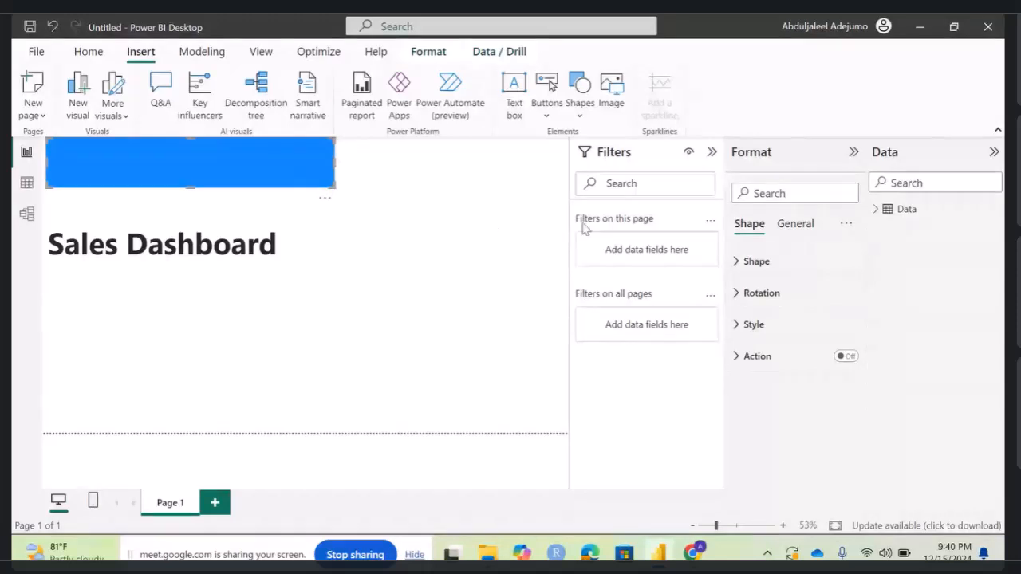
pyautogui.click(757, 261)
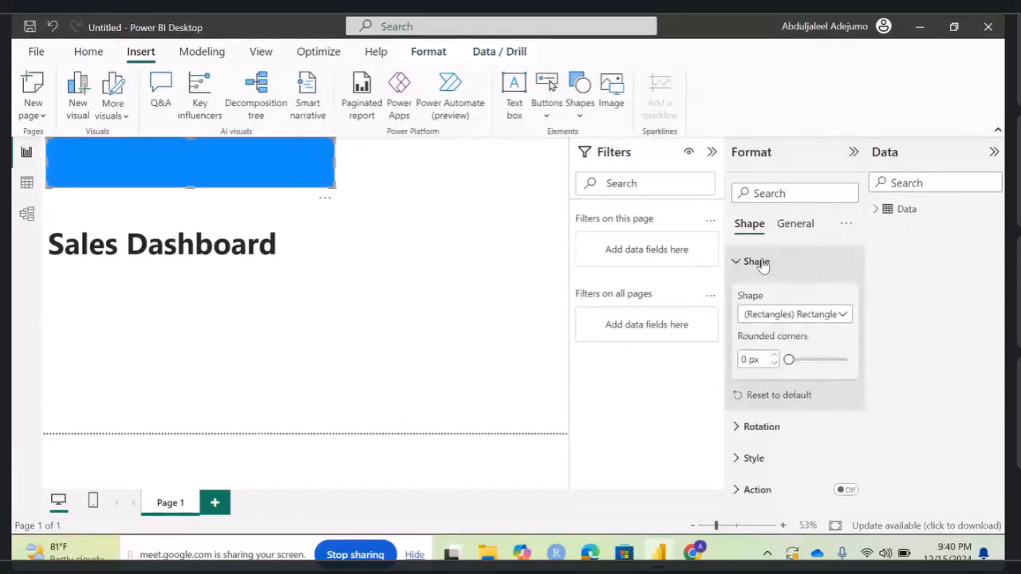
pyautogui.click(759, 262)
pyautogui.click(789, 226)
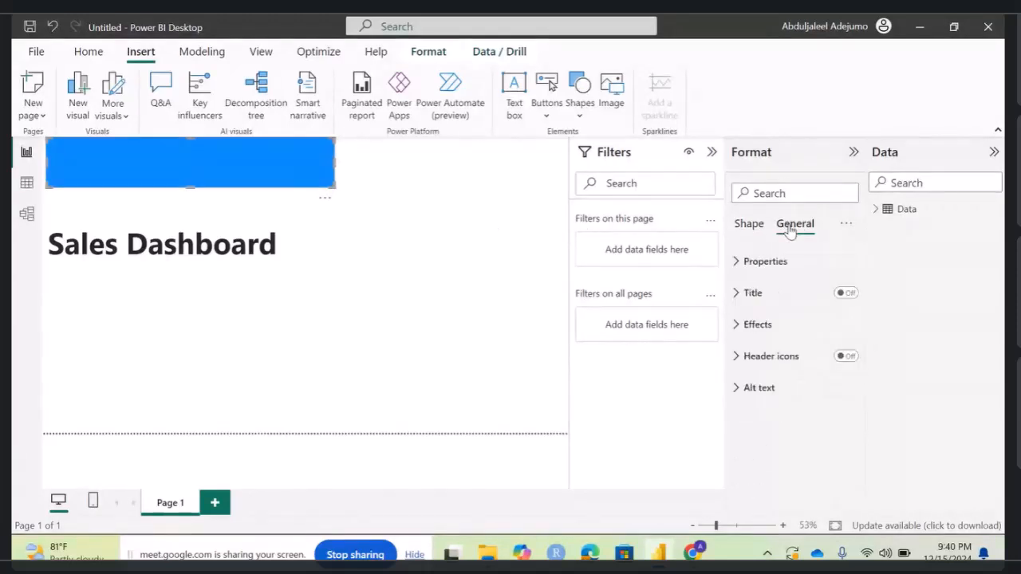
pyautogui.click(749, 225)
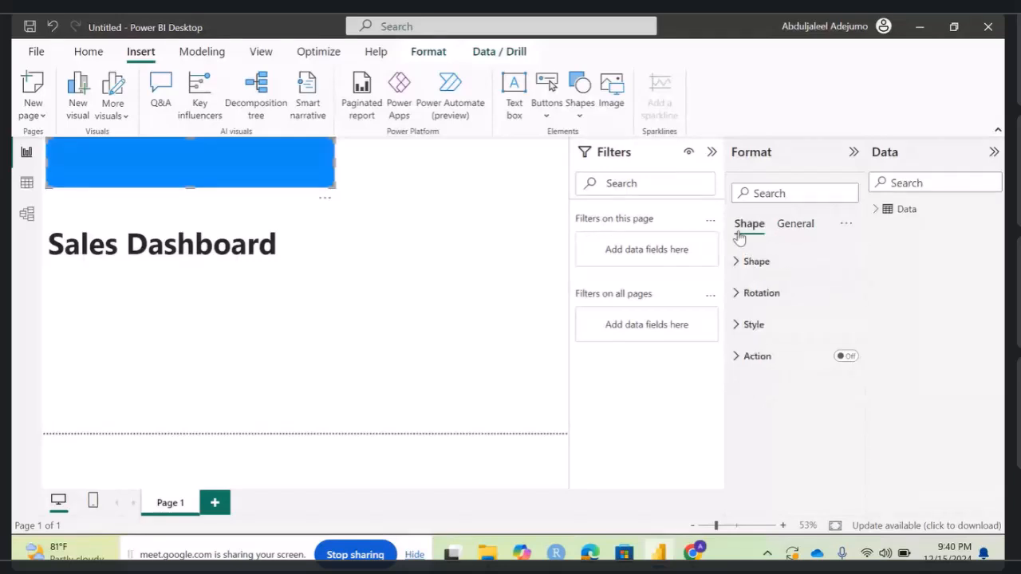
pyautogui.click(754, 327)
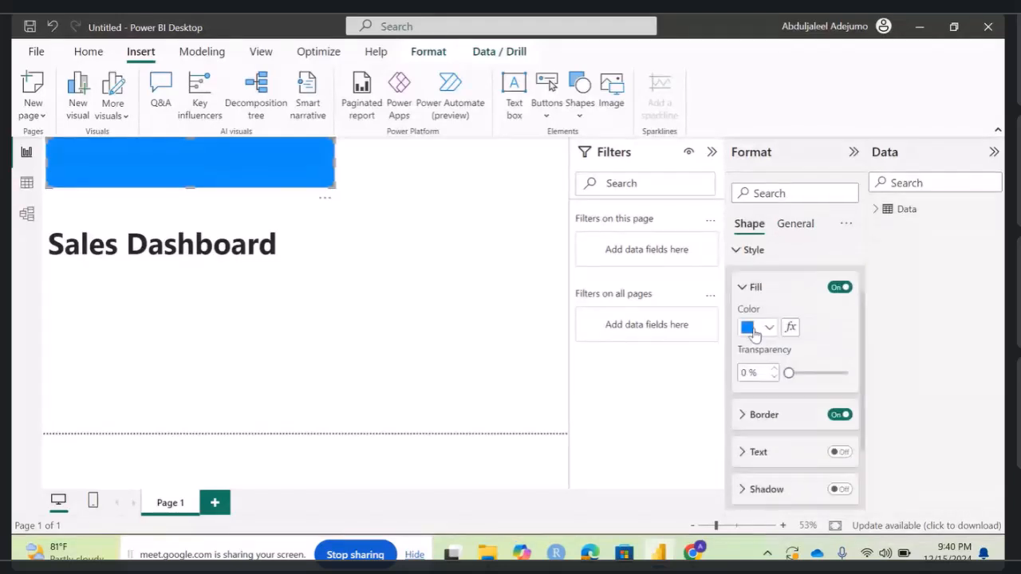
pyautogui.click(769, 327)
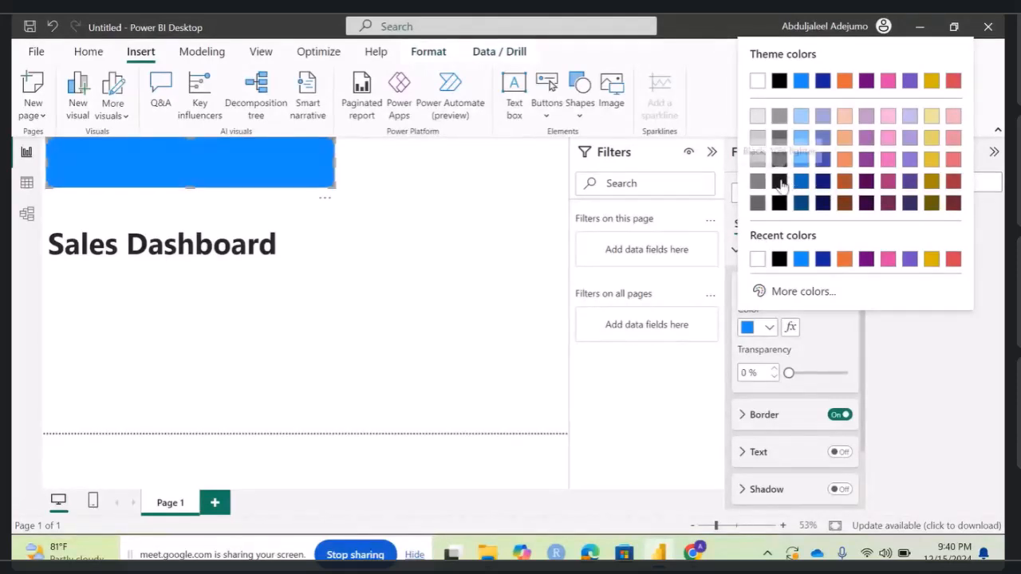
pyautogui.click(845, 83)
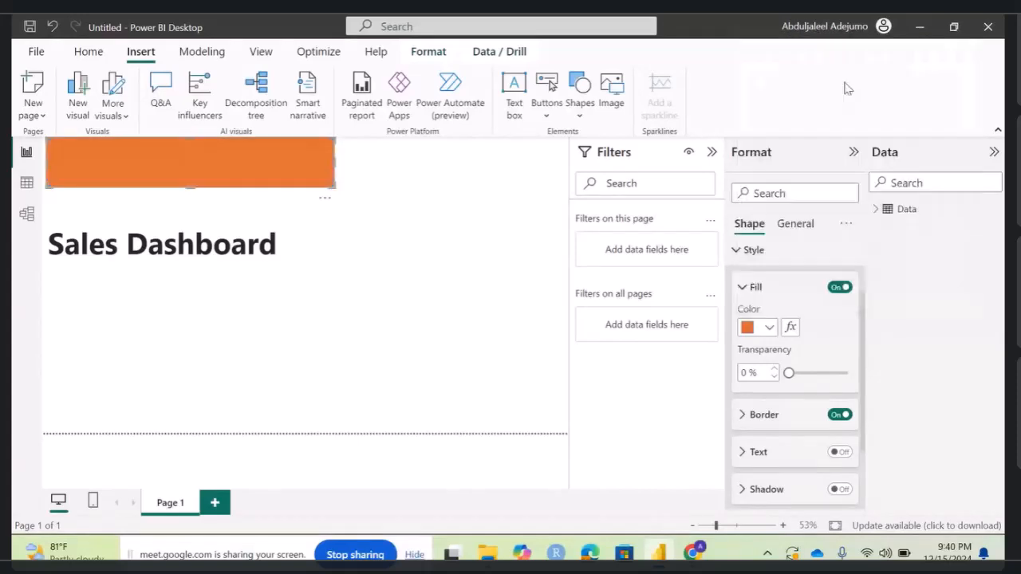
# Step: Move the Sales Dashboard text box up onto the orange banner
pyautogui.click(264, 249)
pyautogui.click(280, 253)
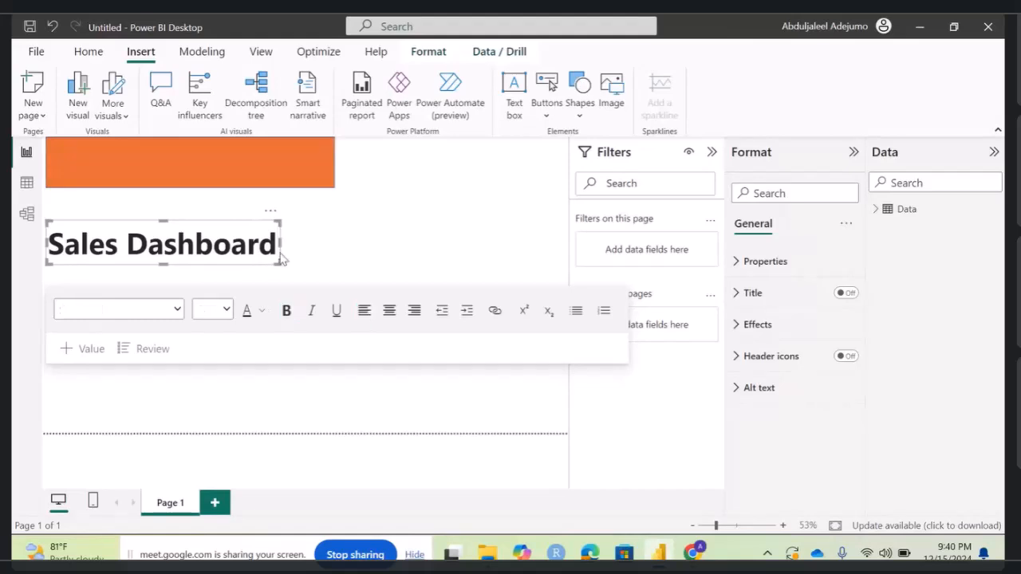
pyautogui.moveTo(279, 262); pyautogui.dragTo(293, 184)
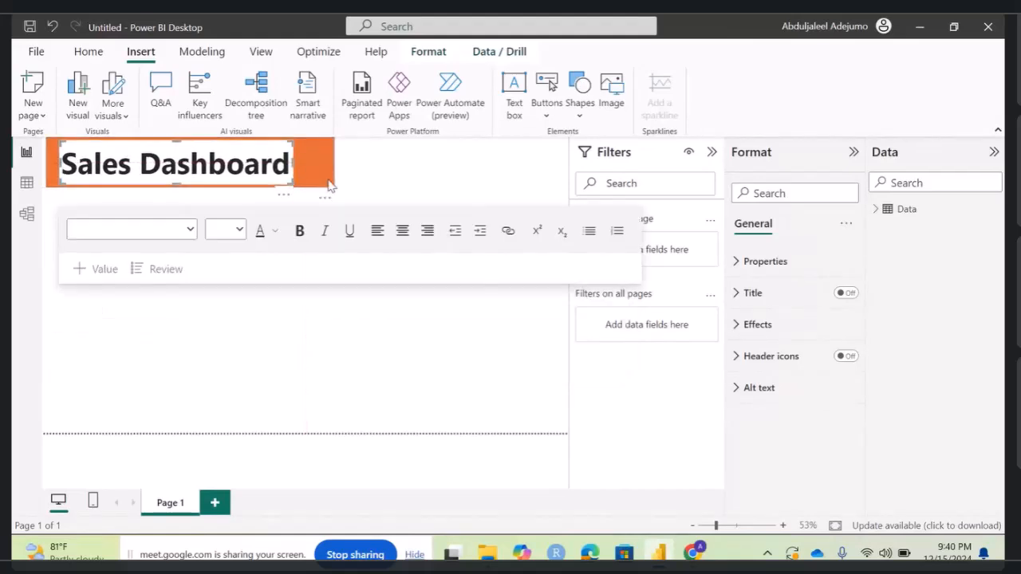
# Step: Set the background transparency of the Sales Dashboard text box to 100%
pyautogui.click(732, 270)
pyautogui.click(733, 270)
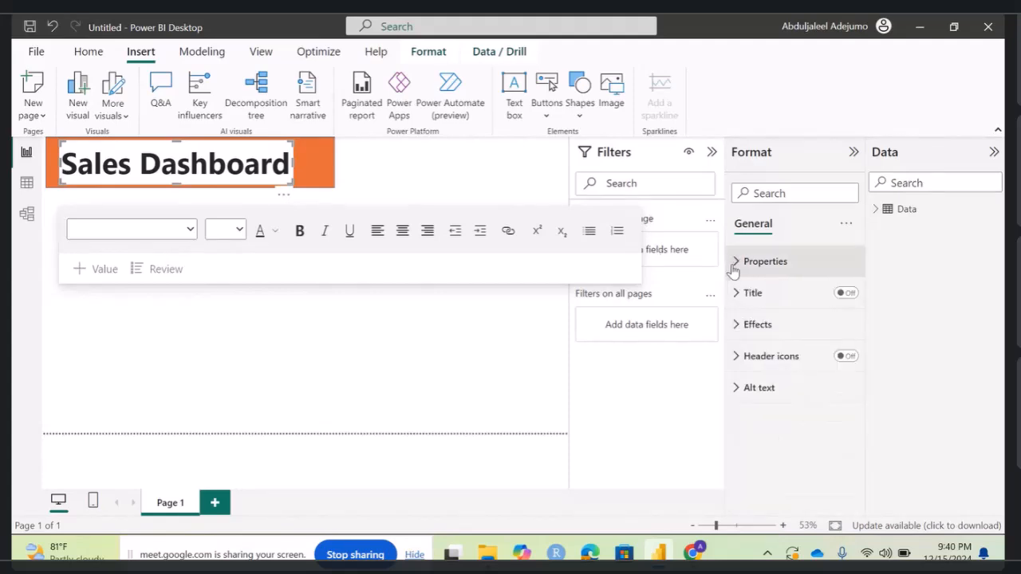
pyautogui.click(739, 325)
pyautogui.scroll(-1, 778, 399)
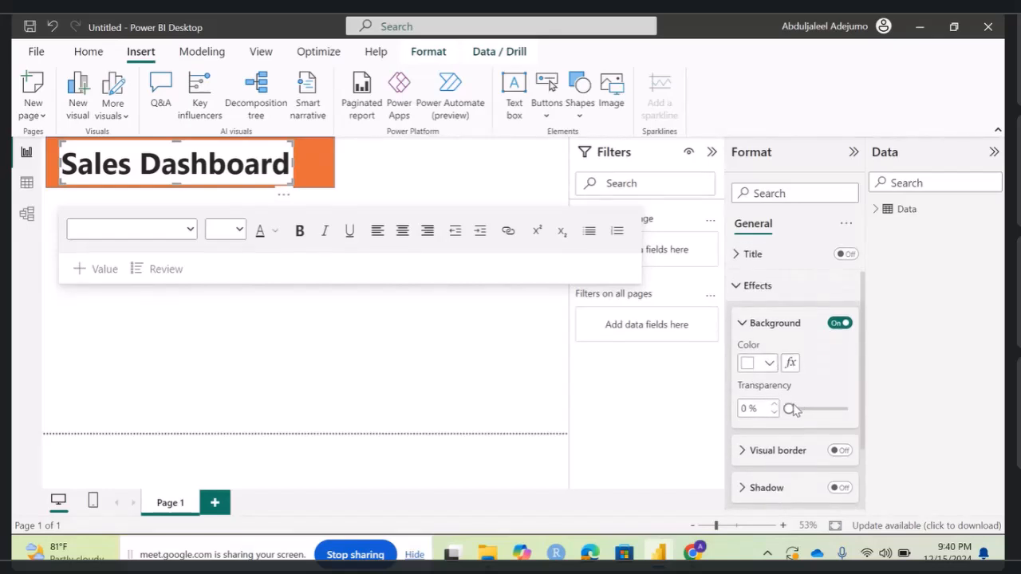
pyautogui.moveTo(789, 408); pyautogui.dragTo(852, 400)
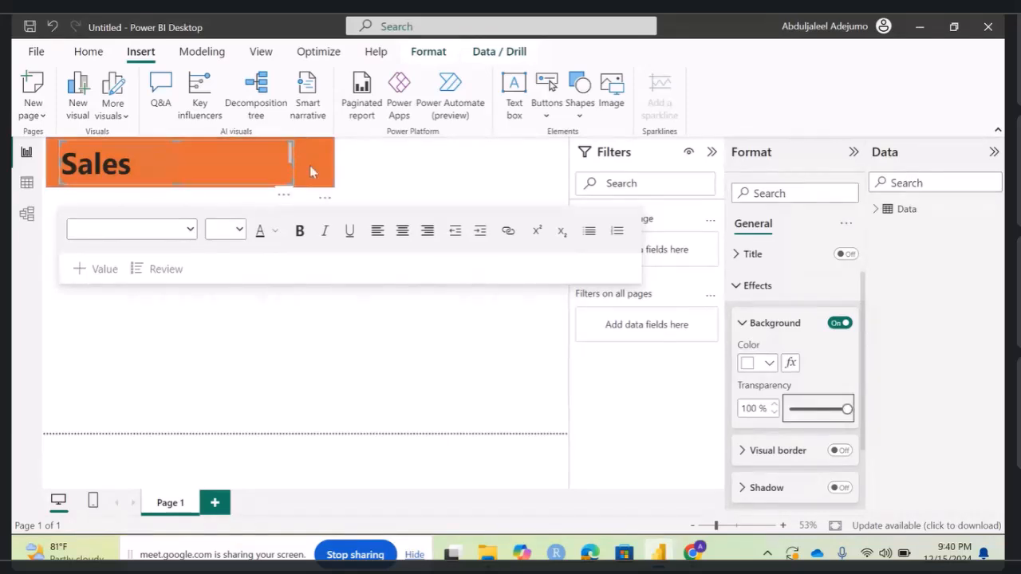
# Step: Widen the title's text box so both words fit on one line and set the Sales Dashboard text color to white
pyautogui.moveTo(293, 163); pyautogui.dragTo(57, 191)
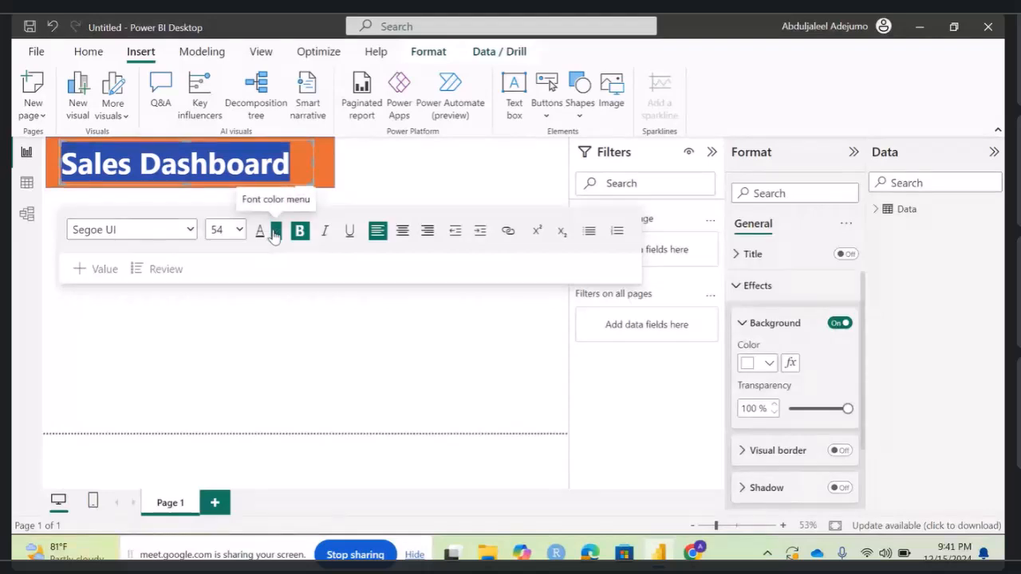
pyautogui.click(326, 174)
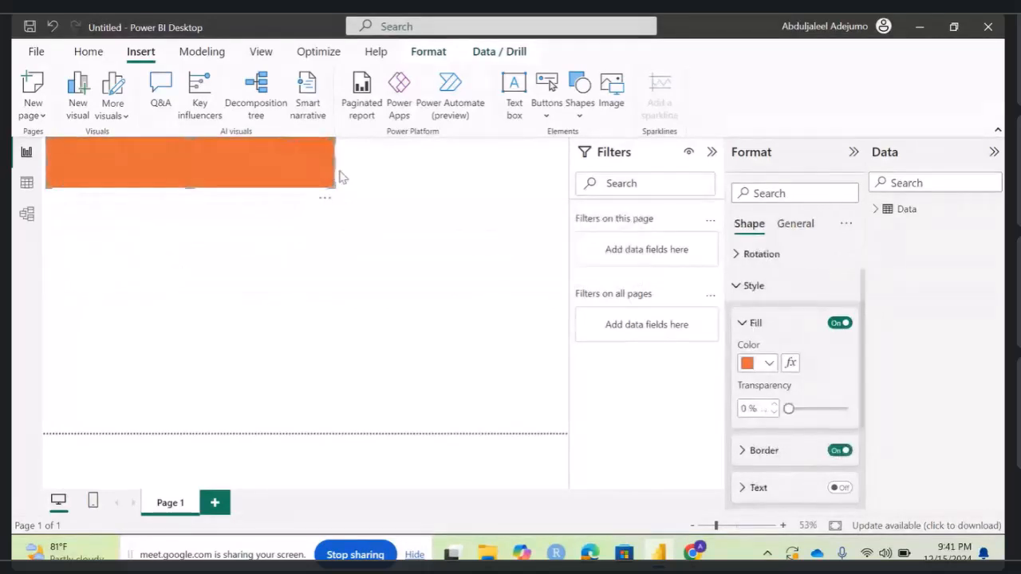
pyautogui.click(252, 230)
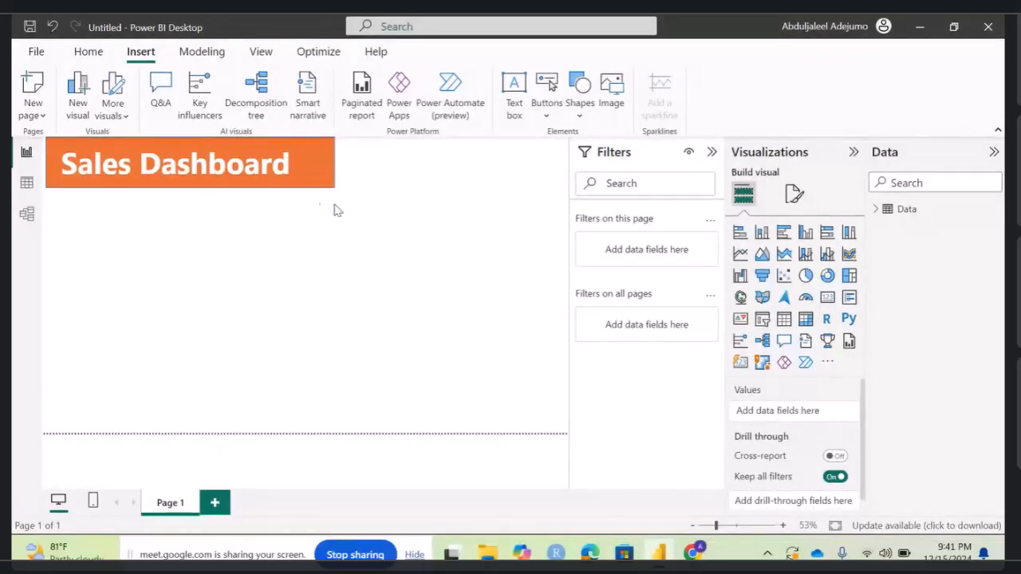
# Step: Add a card visual below the banner, shrink it to about a third of the banner's width, and assign it the Revenue field
pyautogui.click(825, 302)
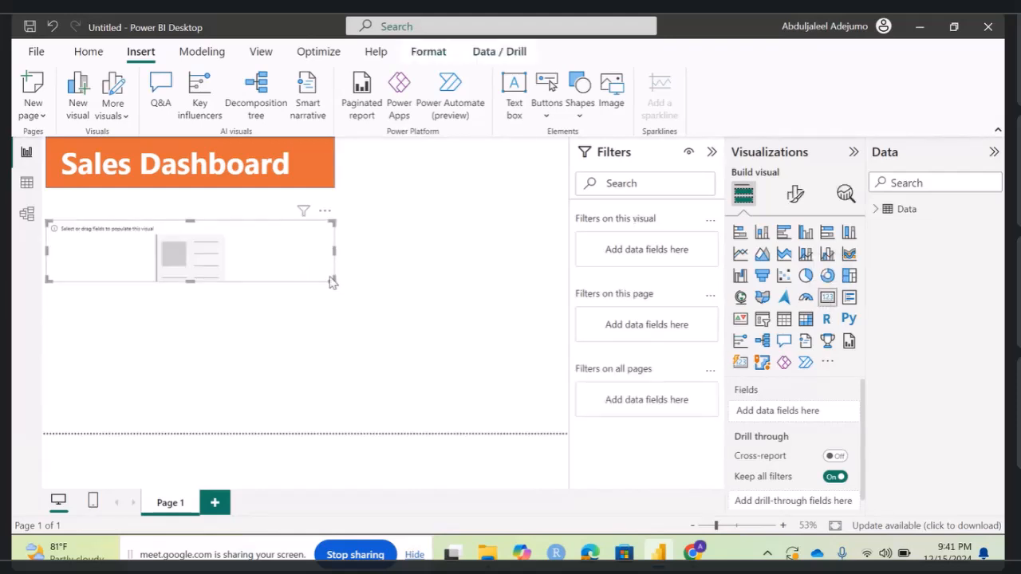
pyautogui.moveTo(331, 279); pyautogui.dragTo(147, 293)
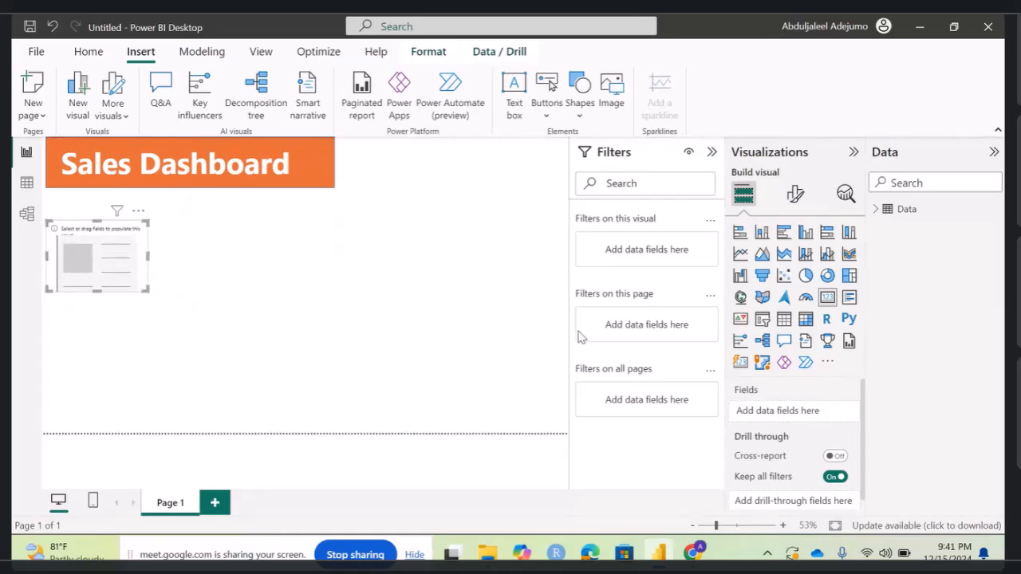
pyautogui.click(875, 210)
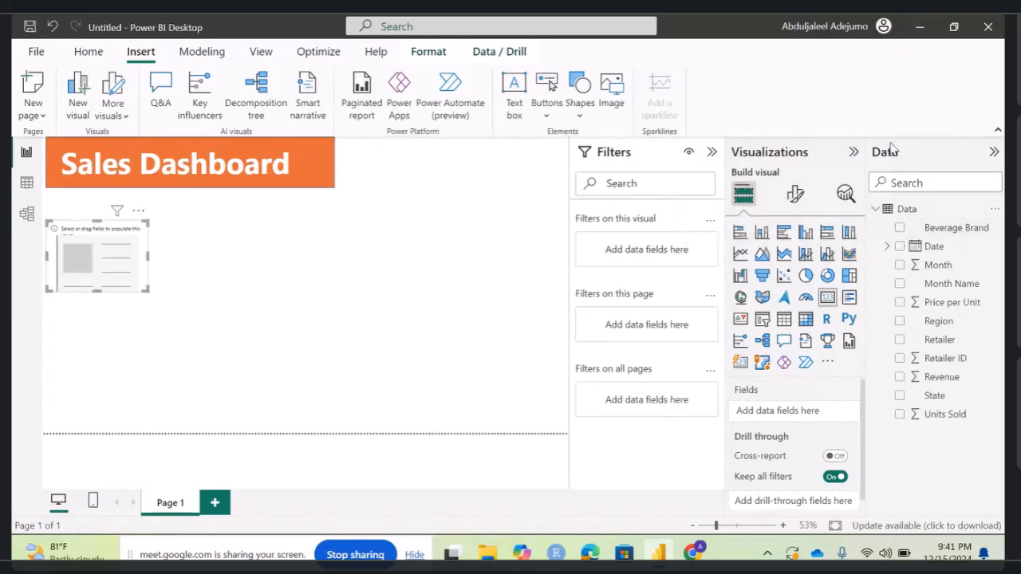
pyautogui.click(712, 152)
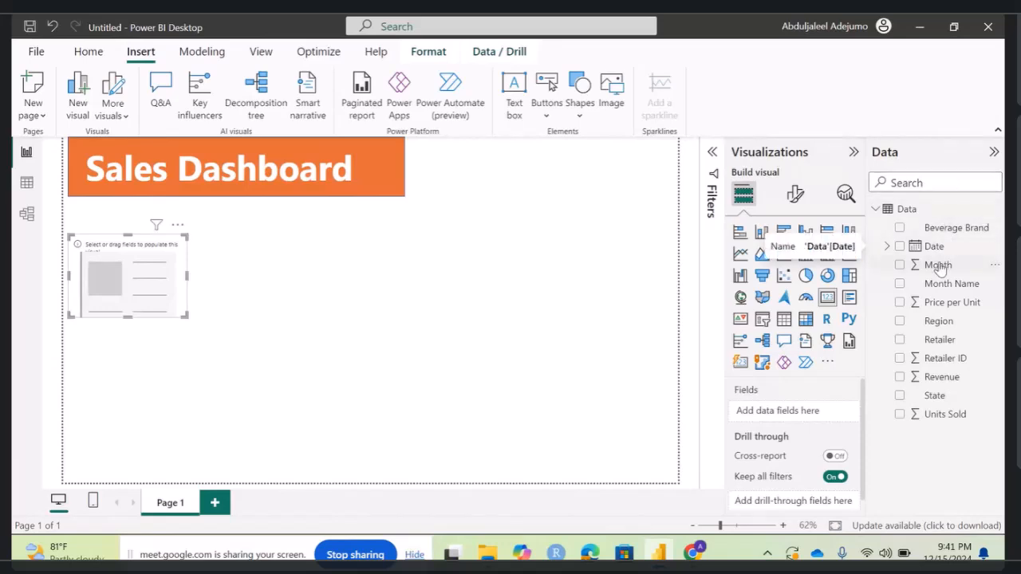
pyautogui.click(886, 246)
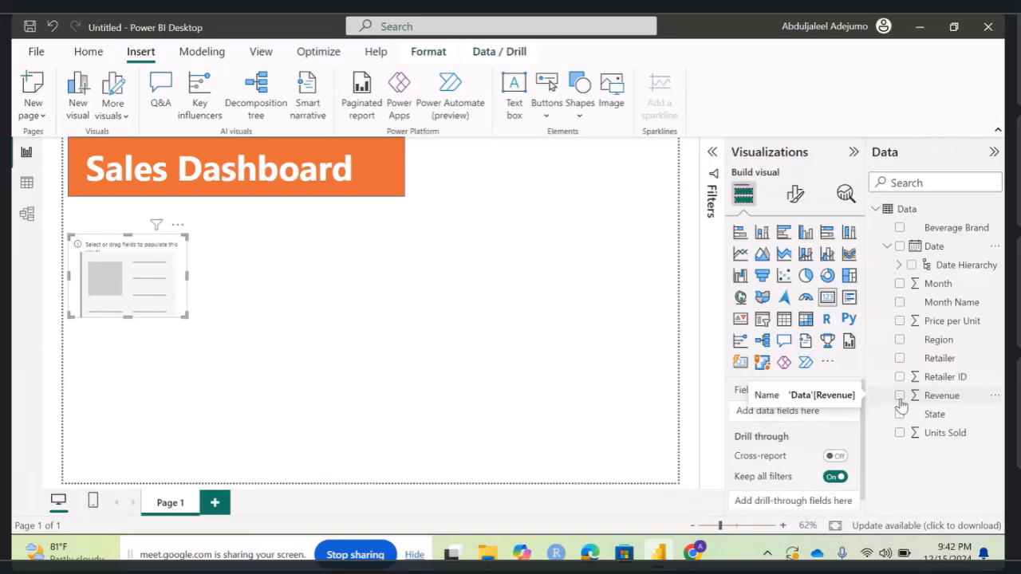
pyautogui.moveTo(927, 405); pyautogui.dragTo(786, 426)
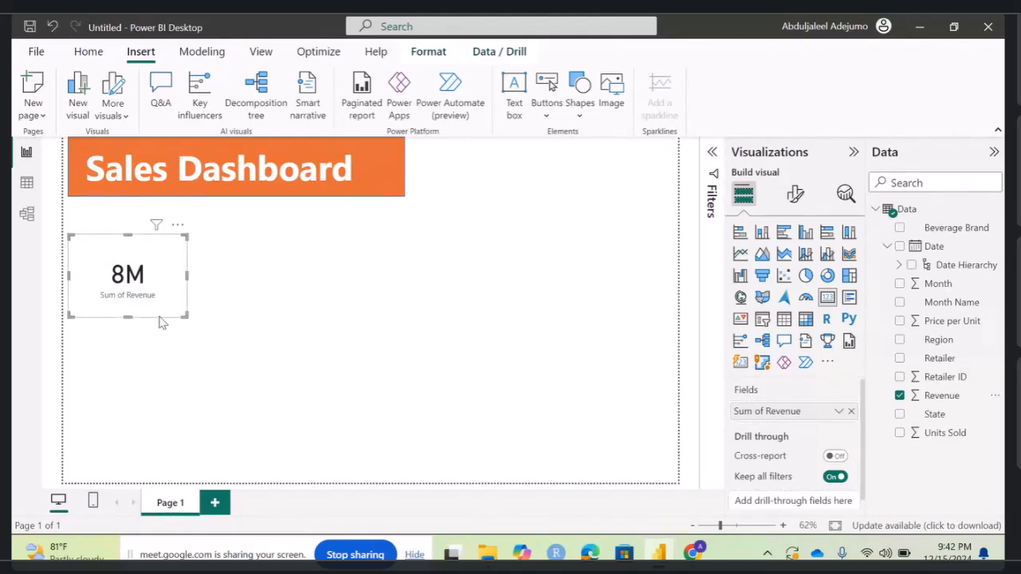
# Step: Duplicate the Revenue card, place the copy directly below it, and replace the copy's field with Units Sold
pyautogui.moveTo(163, 325); pyautogui.dragTo(167, 391)
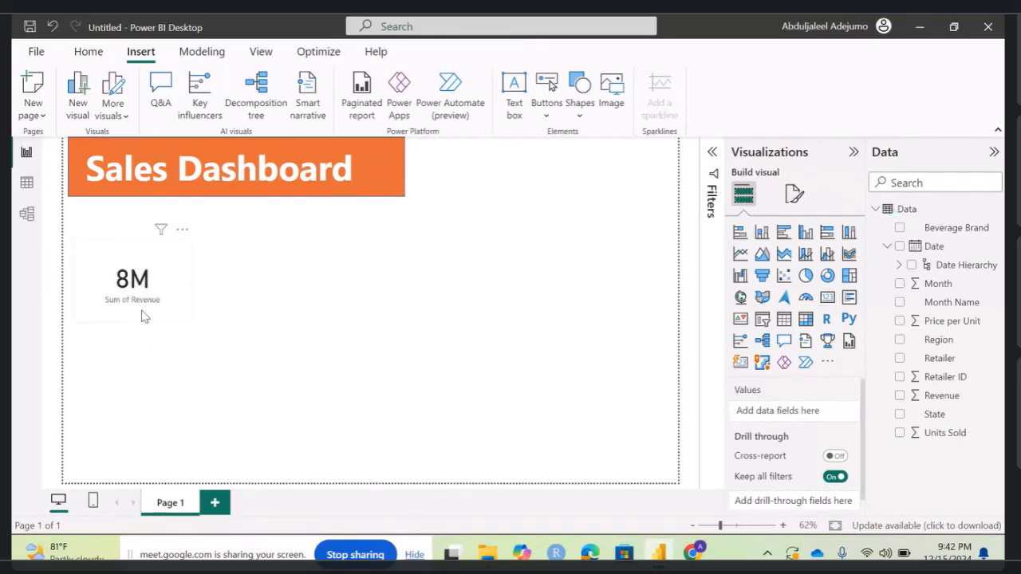
pyautogui.click(145, 311)
pyautogui.moveTo(159, 320); pyautogui.dragTo(153, 397)
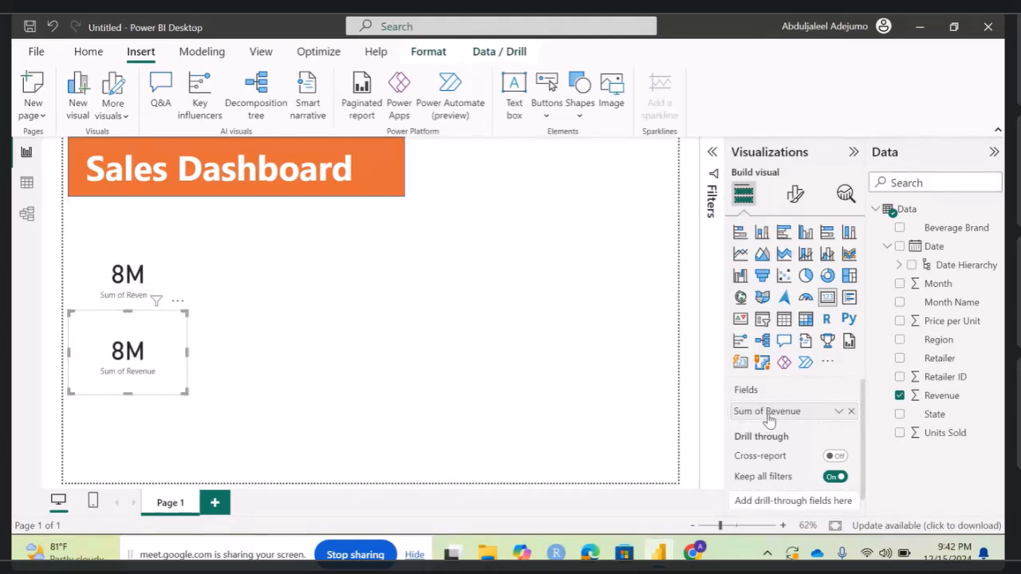
pyautogui.click(851, 410)
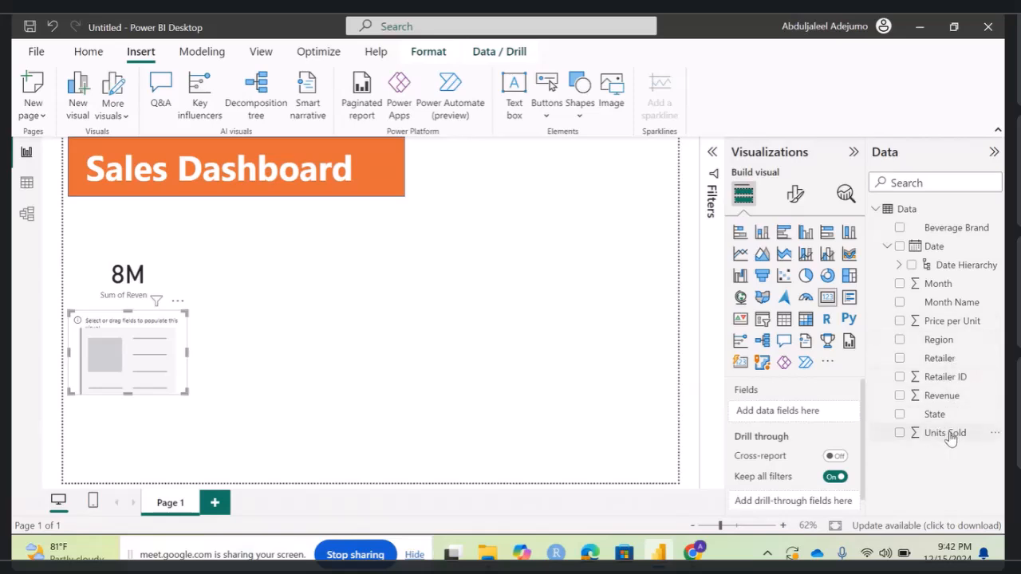
pyautogui.moveTo(948, 435); pyautogui.dragTo(811, 419)
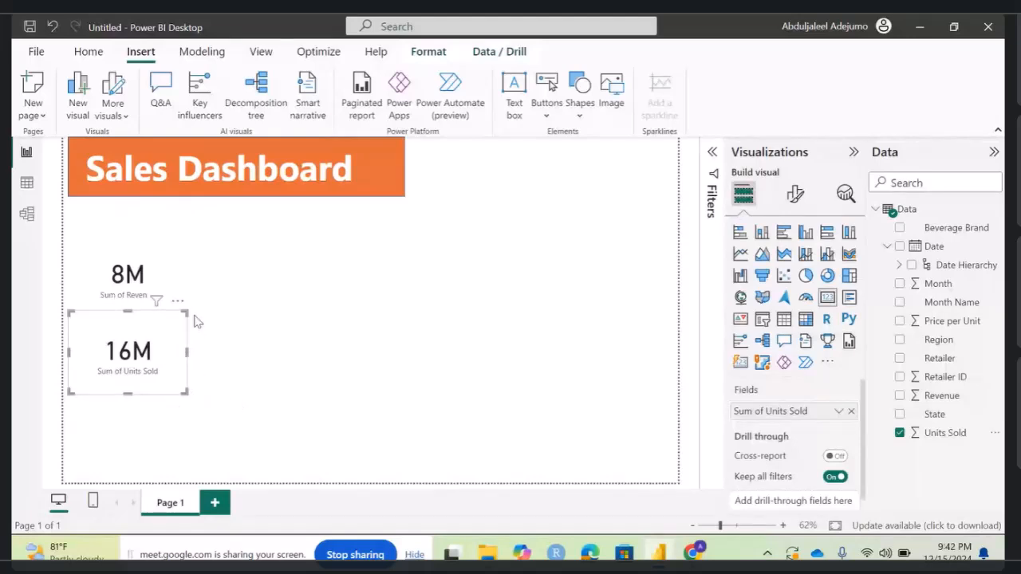
# Step: Move the Revenue card up beneath the banner and nudge the Units Sold card up to close the gap between them
pyautogui.click(177, 263)
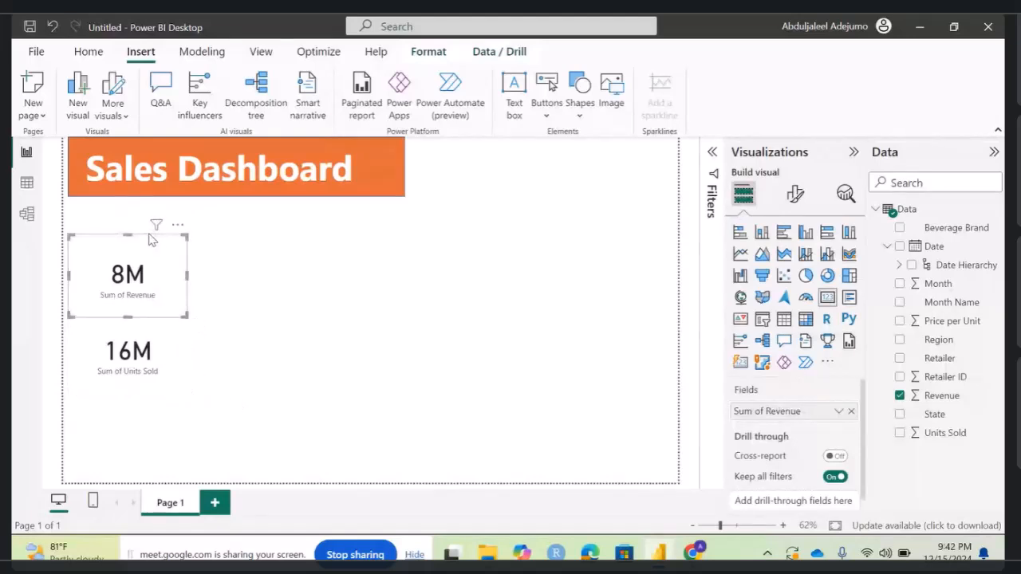
pyautogui.moveTo(150, 237); pyautogui.dragTo(151, 213)
pyautogui.click(140, 315)
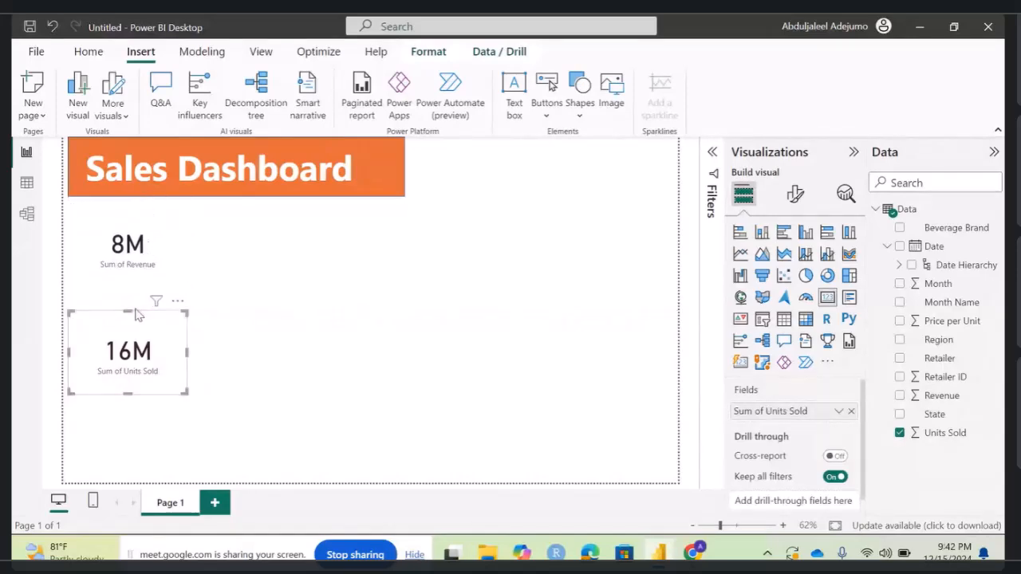
pyautogui.click(136, 299)
pyautogui.click(154, 341)
pyautogui.press('Up')
pyautogui.press('Up')
pyautogui.press('Up')
pyautogui.press('Up')
pyautogui.press('Up')
pyautogui.press('Up')
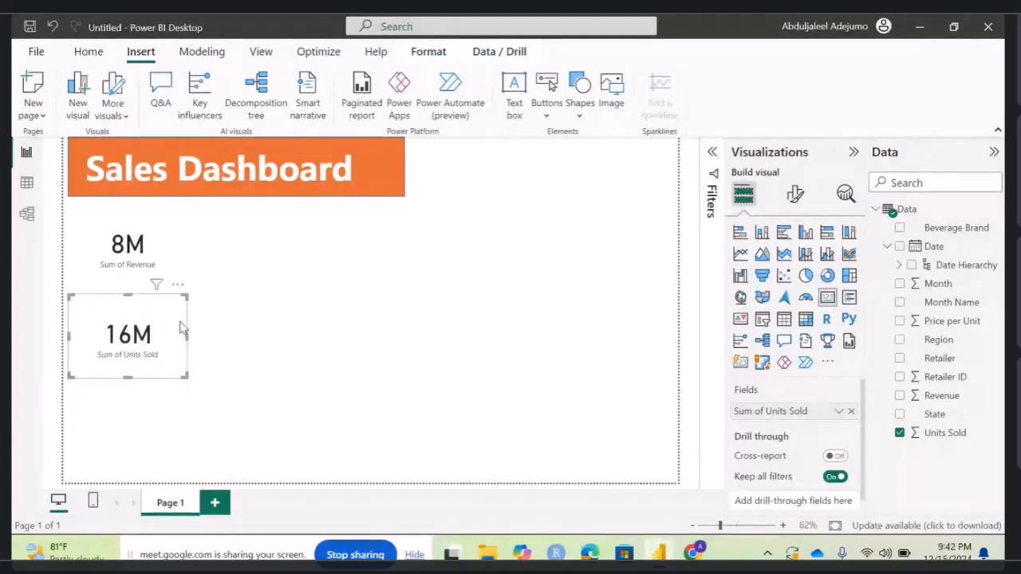
pyautogui.press('Up')
pyautogui.press('Up')
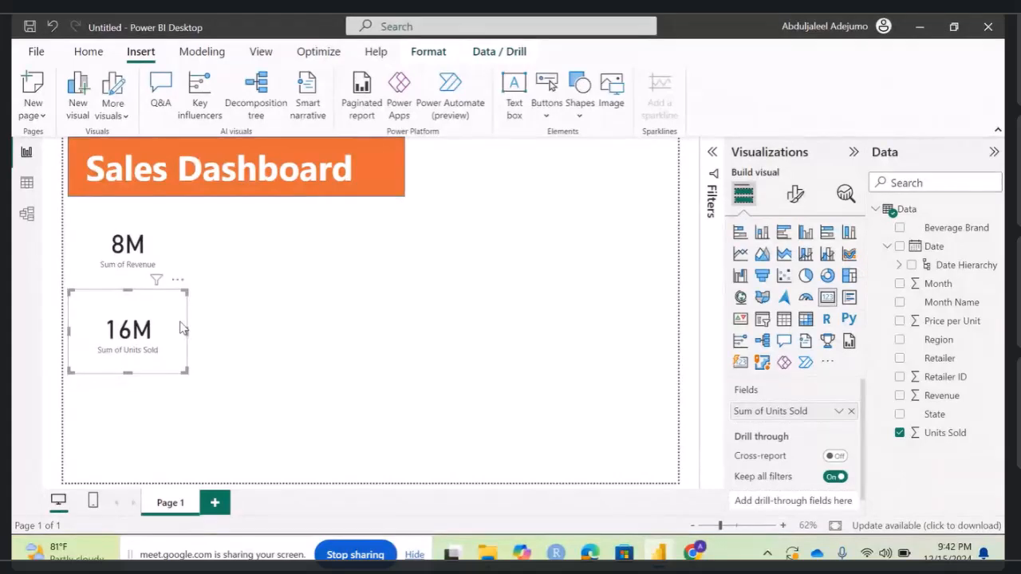
# Step: Duplicate the Units Sold card, place the copy directly below it, and replace the copy's field with Price per Unit
pyautogui.hotkey('ctrl', 'v')
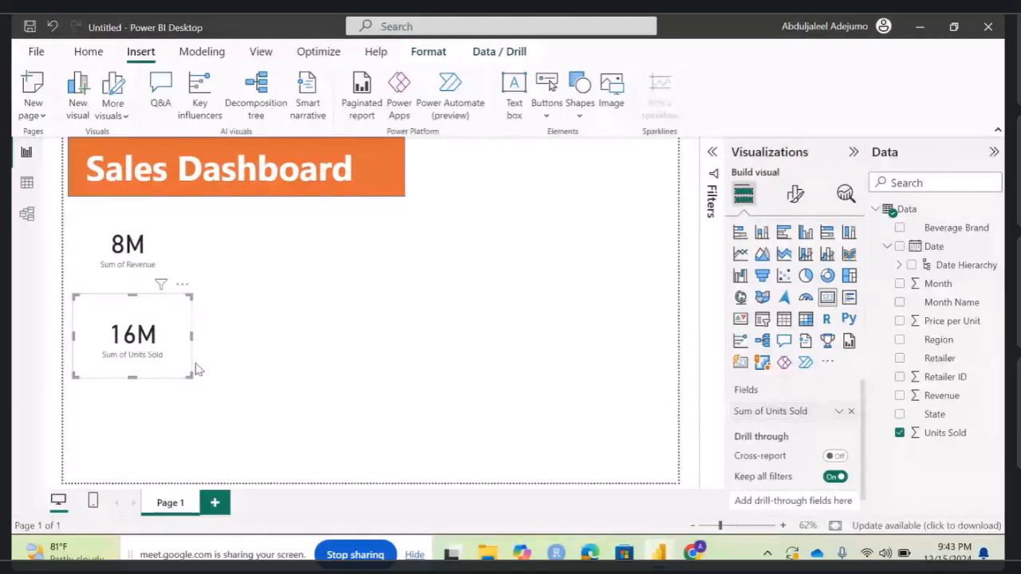
pyautogui.click(192, 383)
pyautogui.click(155, 346)
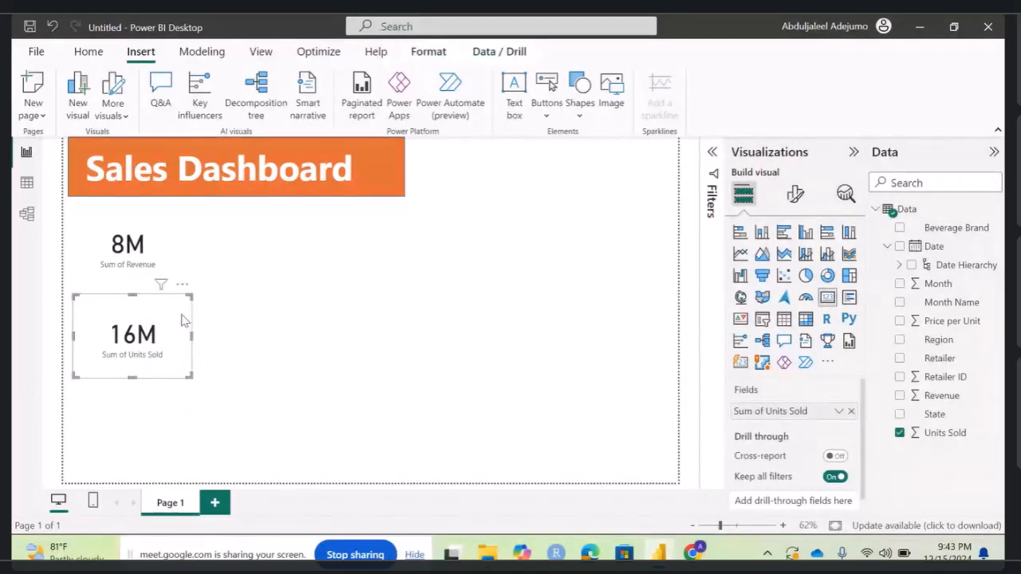
pyautogui.hotkey('ctrl', 'c')
pyautogui.hotkey('ctrl', 'v')
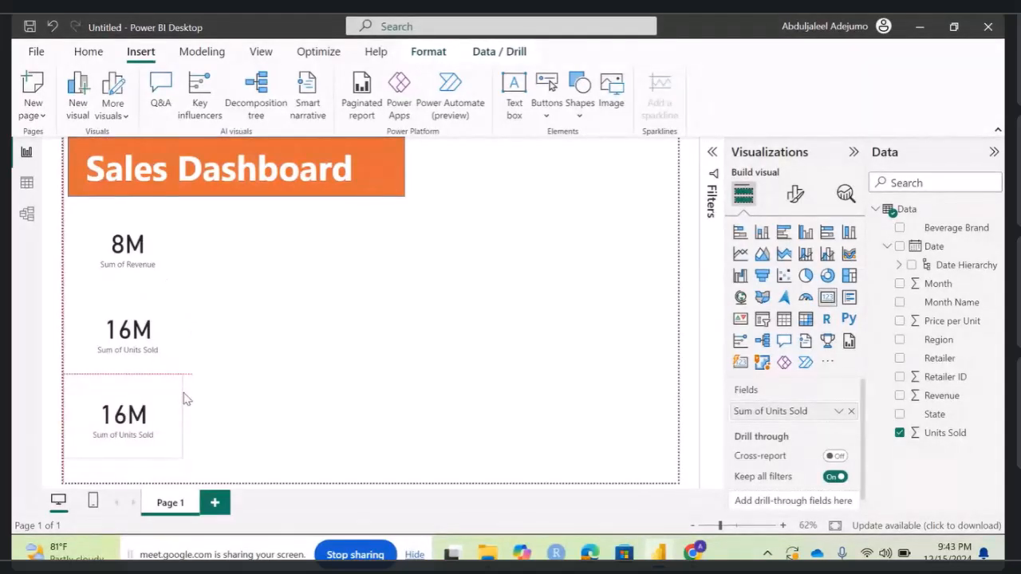
pyautogui.click(185, 398)
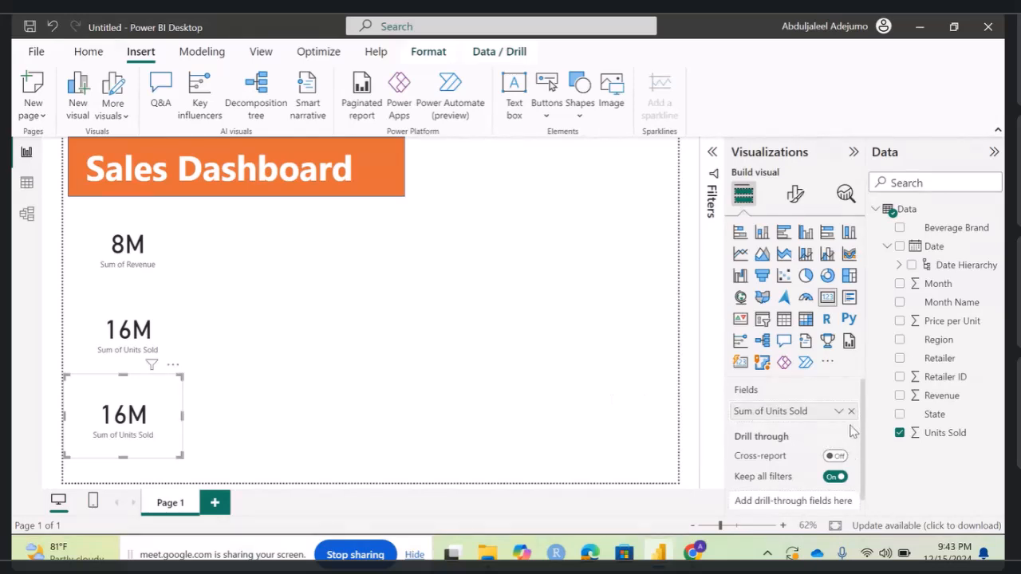
pyautogui.click(851, 410)
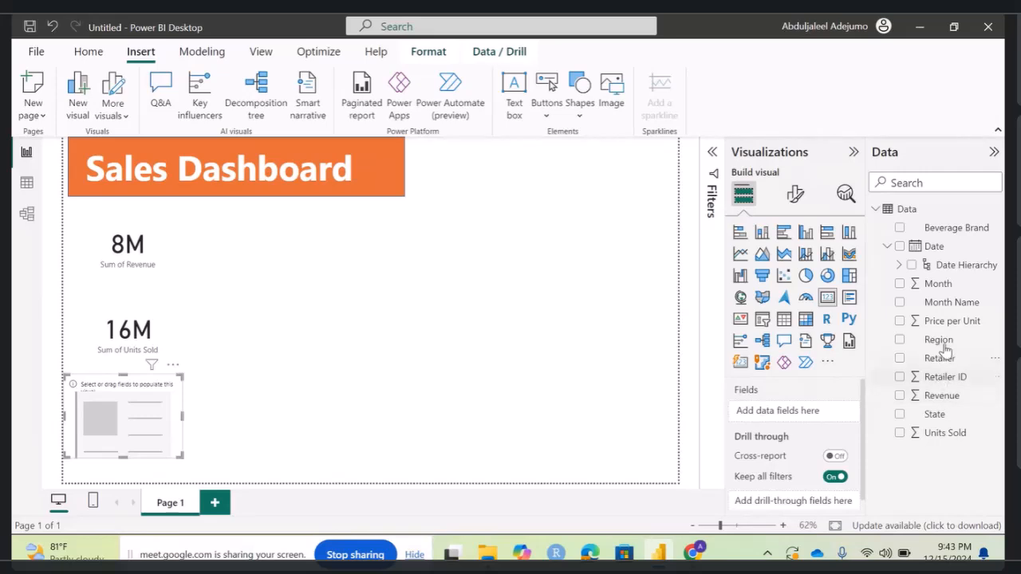
pyautogui.moveTo(951, 329); pyautogui.dragTo(813, 414)
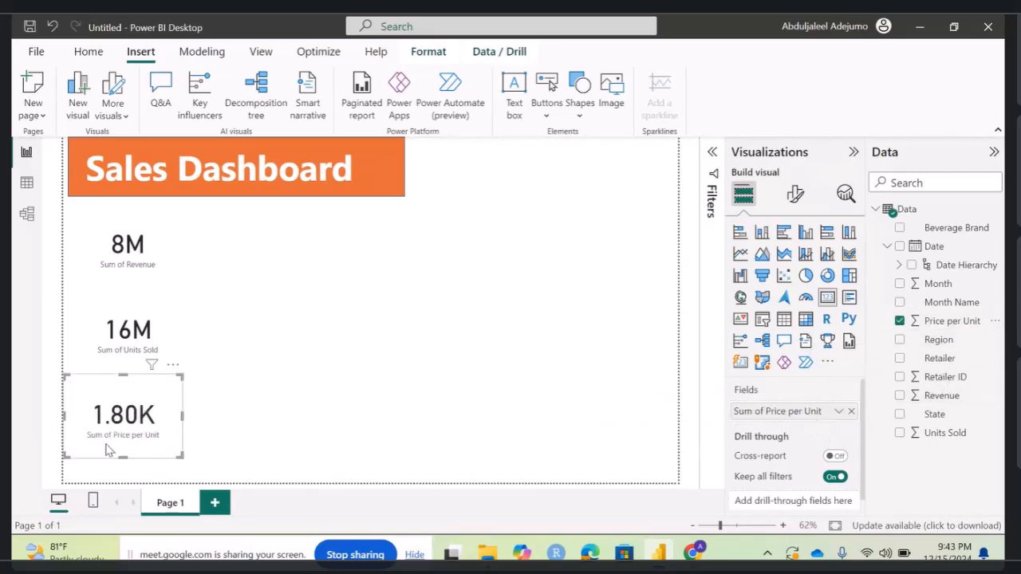
# Step: Change the Price per Unit card's aggregation from a sum to Average
pyautogui.click(839, 413)
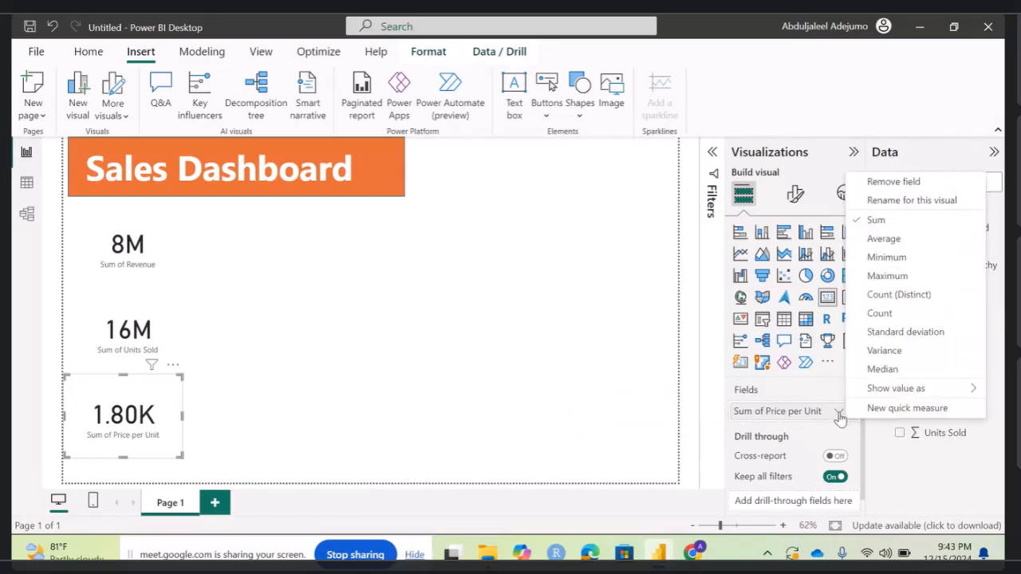
pyautogui.click(883, 240)
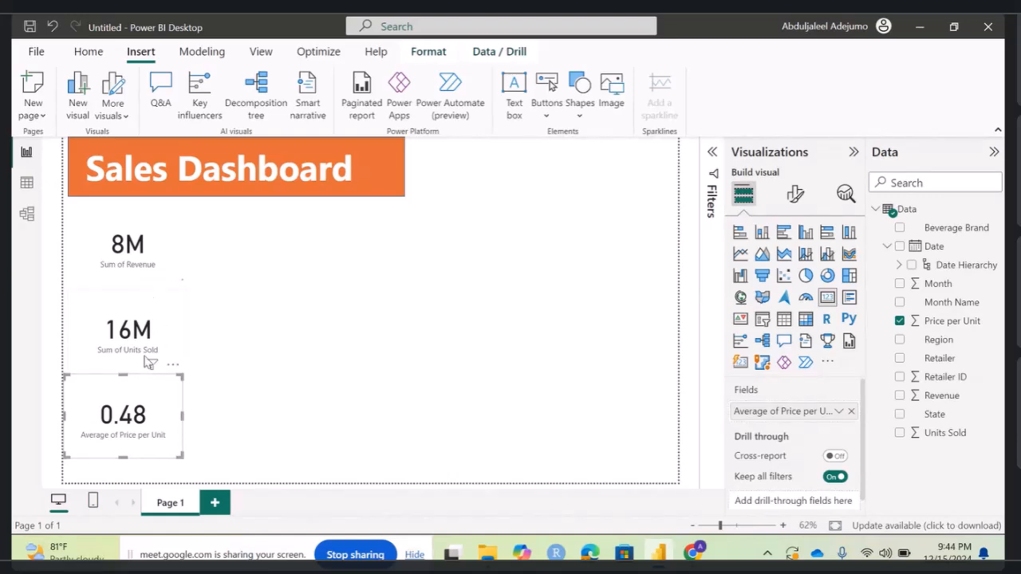
pyautogui.click(157, 265)
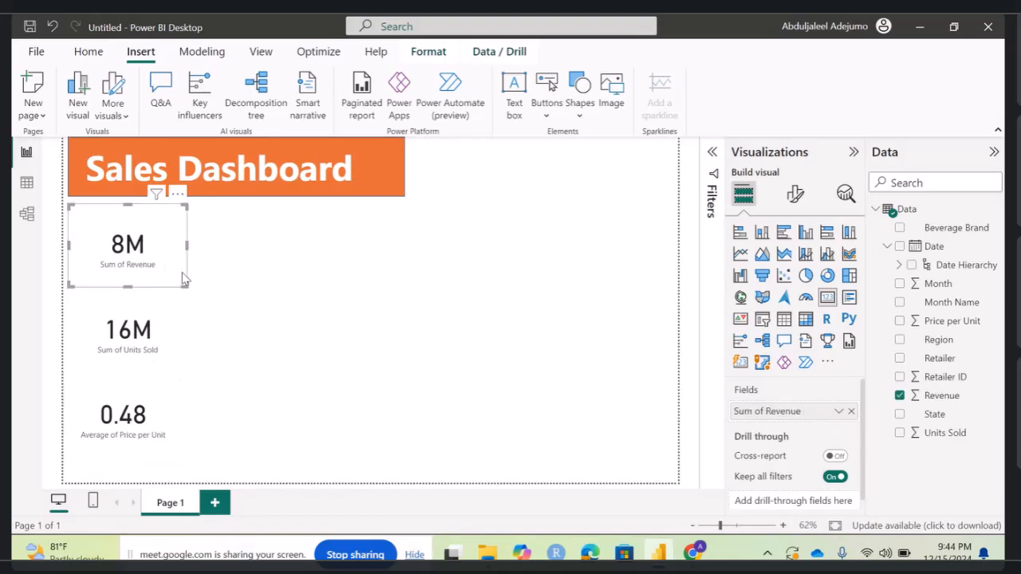
pyautogui.click(169, 411)
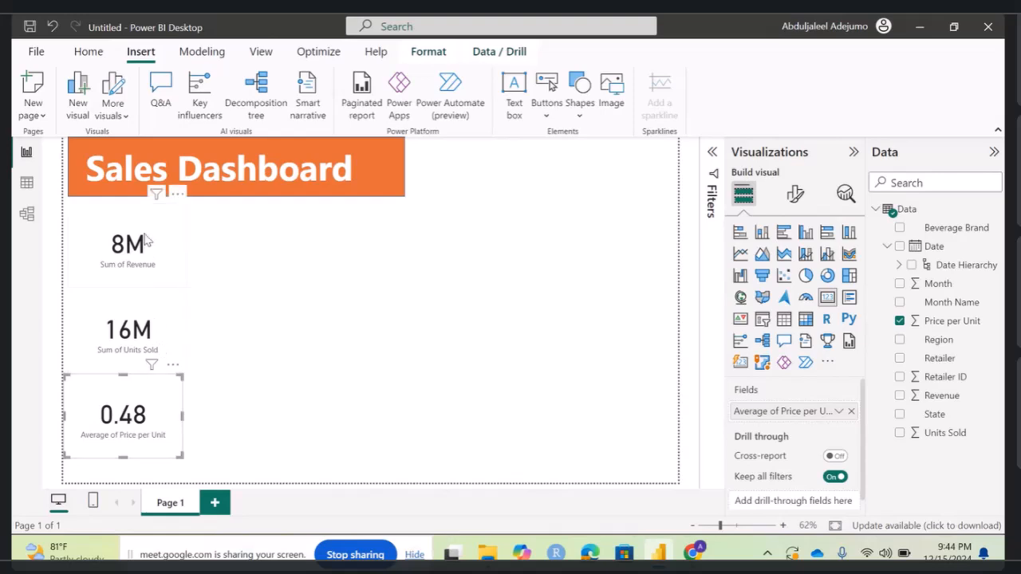
pyautogui.click(171, 297)
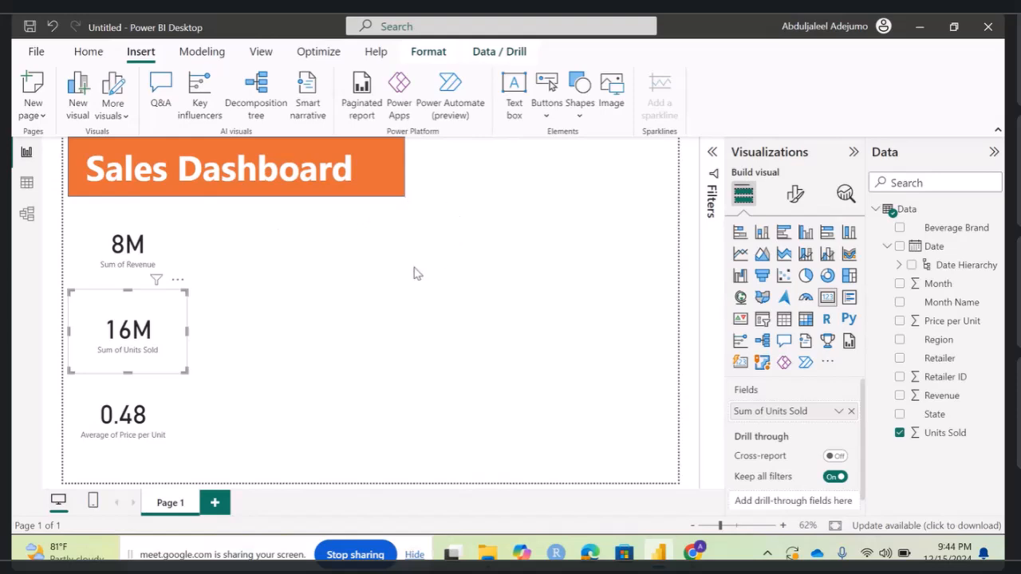
# Step: Add a stacked column chart, place it beside the Revenue card below the banner, and enlarge it to reach nearly the page's right edge
pyautogui.click(492, 269)
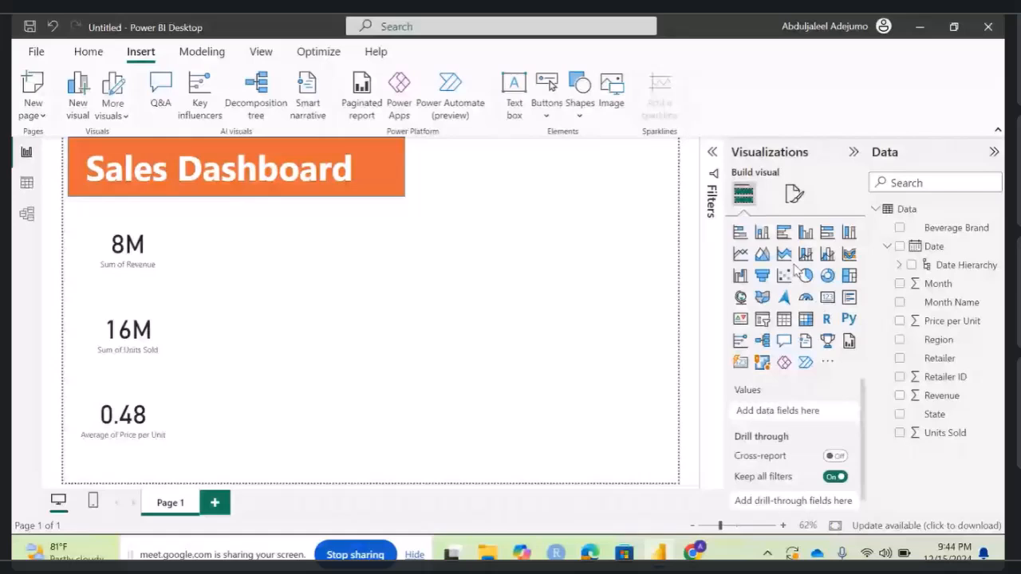
pyautogui.click(762, 234)
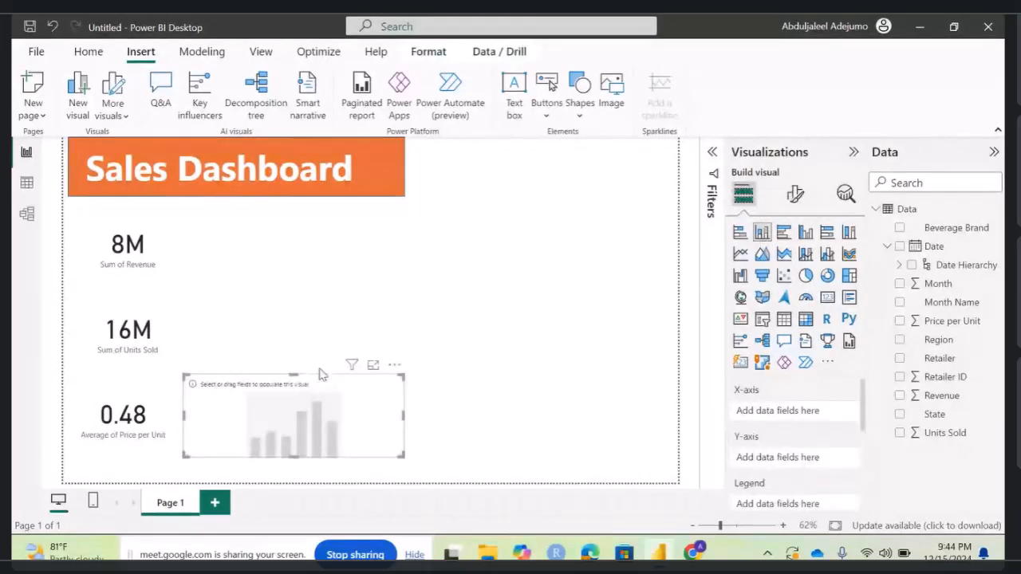
pyautogui.moveTo(350, 365); pyautogui.dragTo(357, 212)
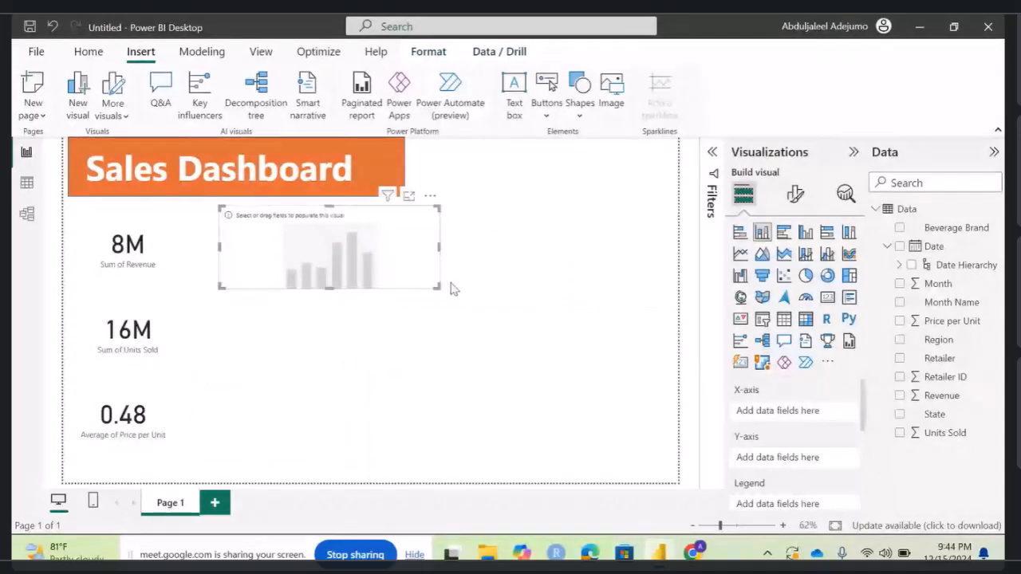
pyautogui.moveTo(438, 287); pyautogui.dragTo(661, 335)
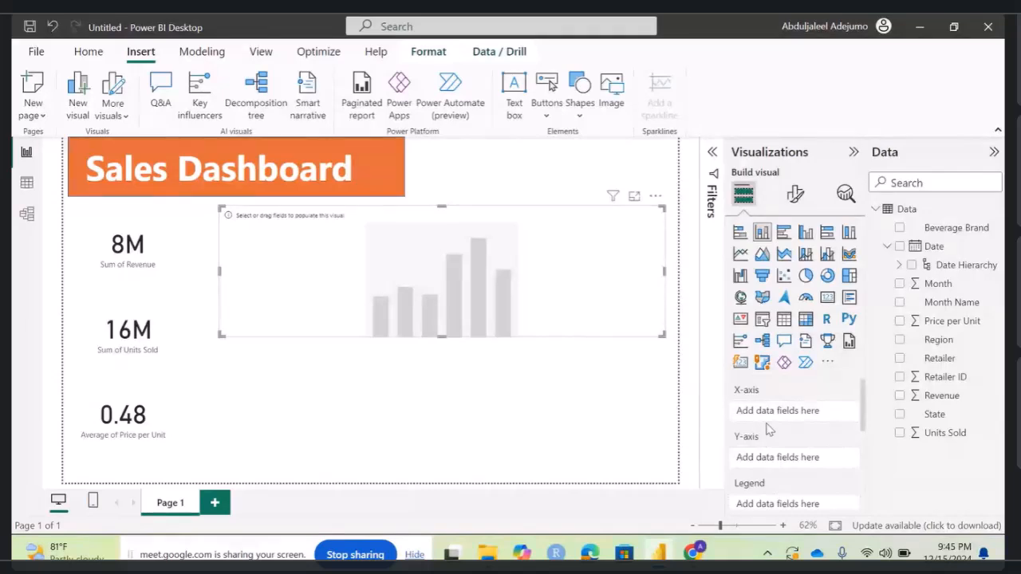
# Step: Assign Month Name to the column chart's X-axis and Revenue to its Y-axis, and extend the chart's upper edge slightly toward the banner
pyautogui.scroll(-1, 767, 428)
pyautogui.scroll(-2, 765, 428)
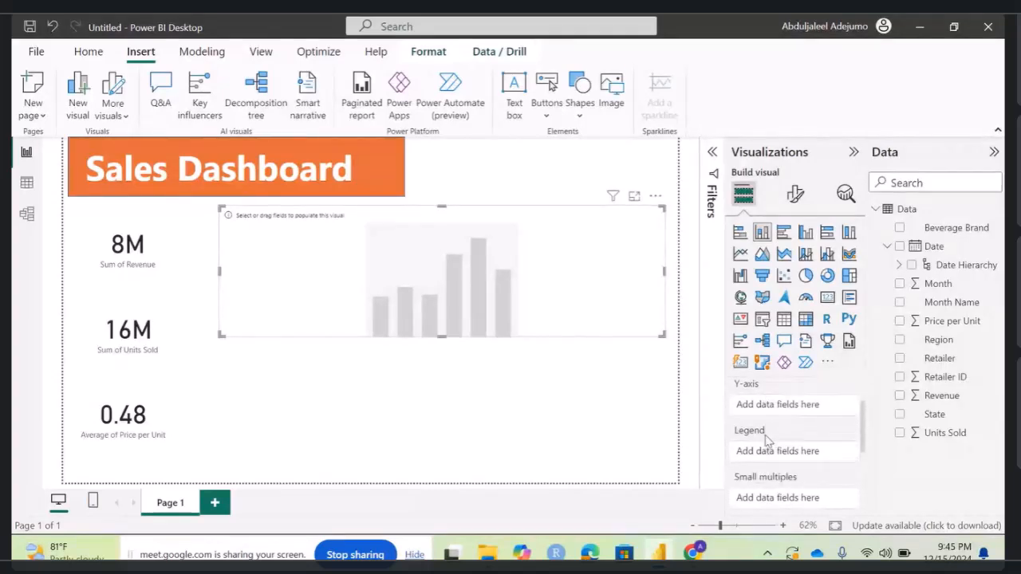
pyautogui.scroll(-1, 769, 445)
pyautogui.scroll(-5, 769, 451)
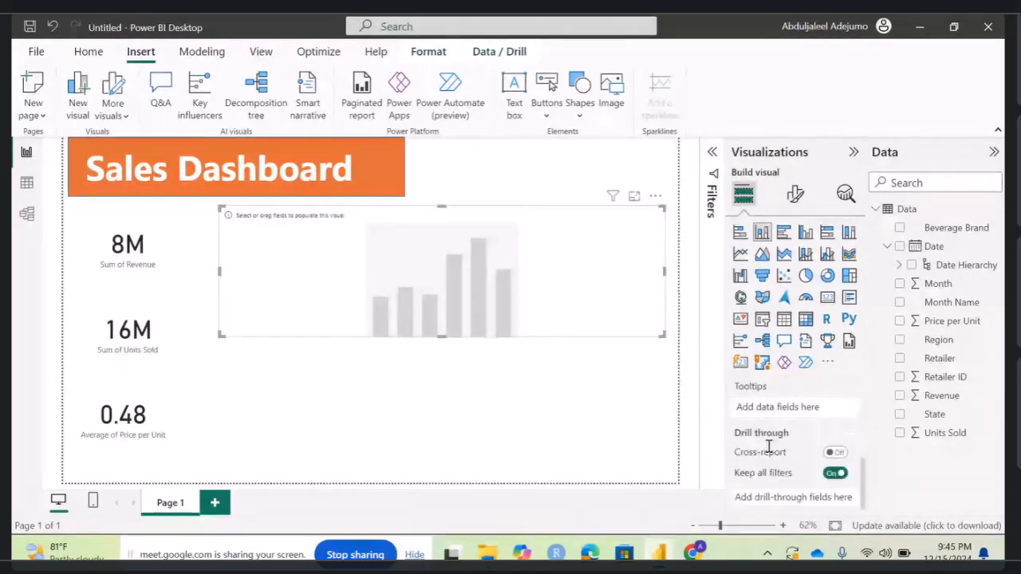
pyautogui.scroll(5, 768, 446)
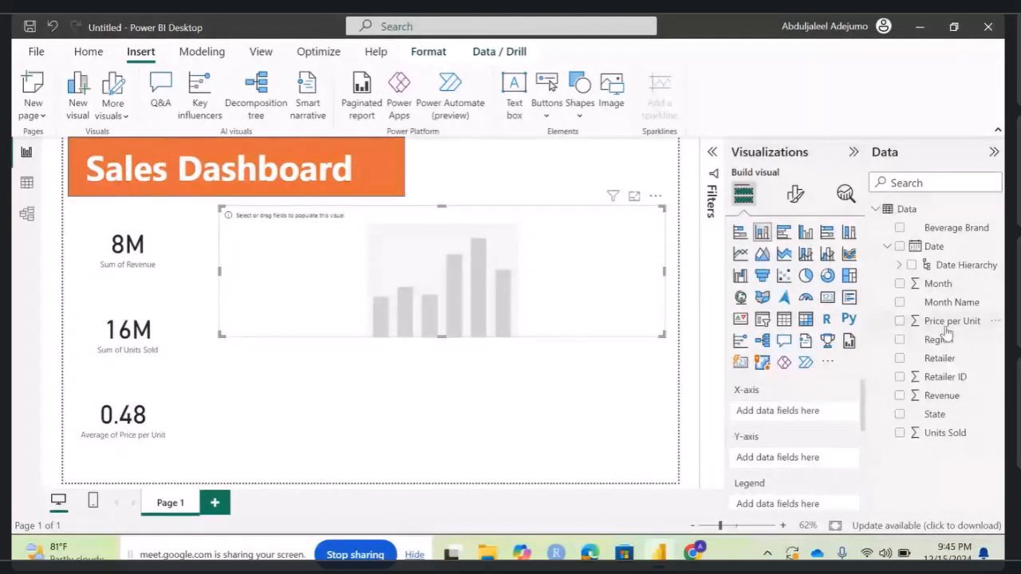
pyautogui.moveTo(949, 302); pyautogui.dragTo(810, 418)
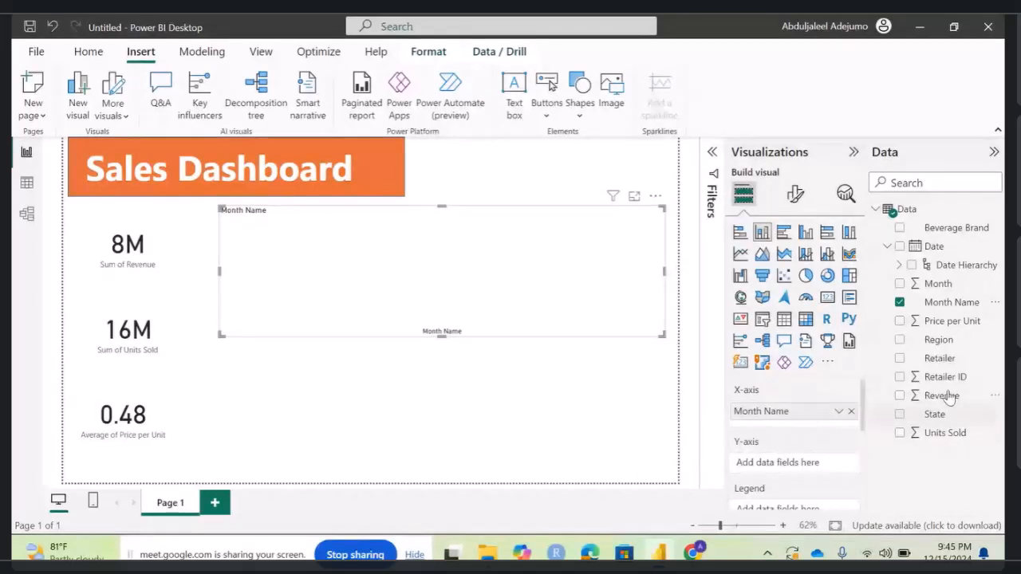
pyautogui.moveTo(950, 399); pyautogui.dragTo(808, 470)
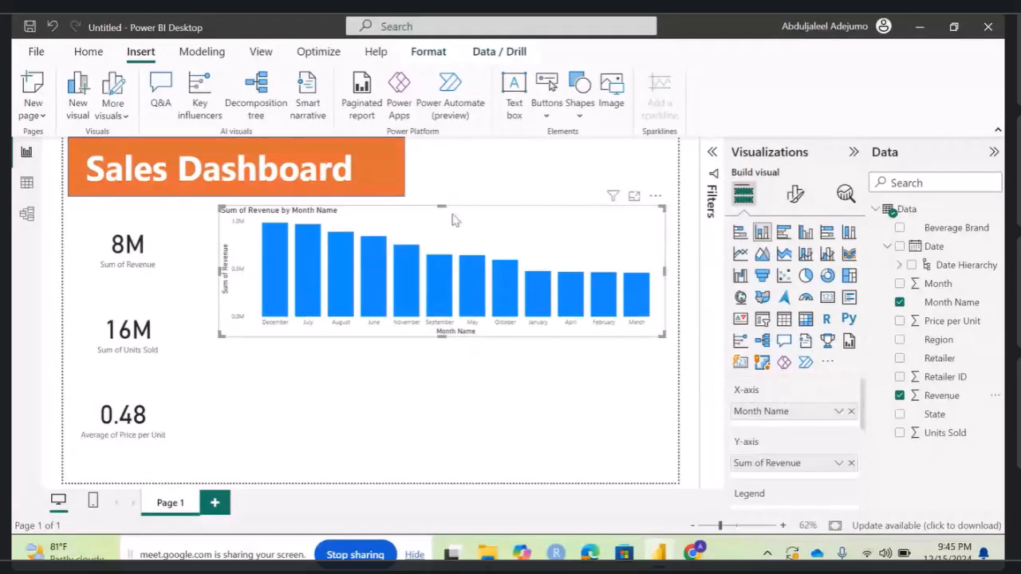
pyautogui.moveTo(444, 209); pyautogui.dragTo(446, 212)
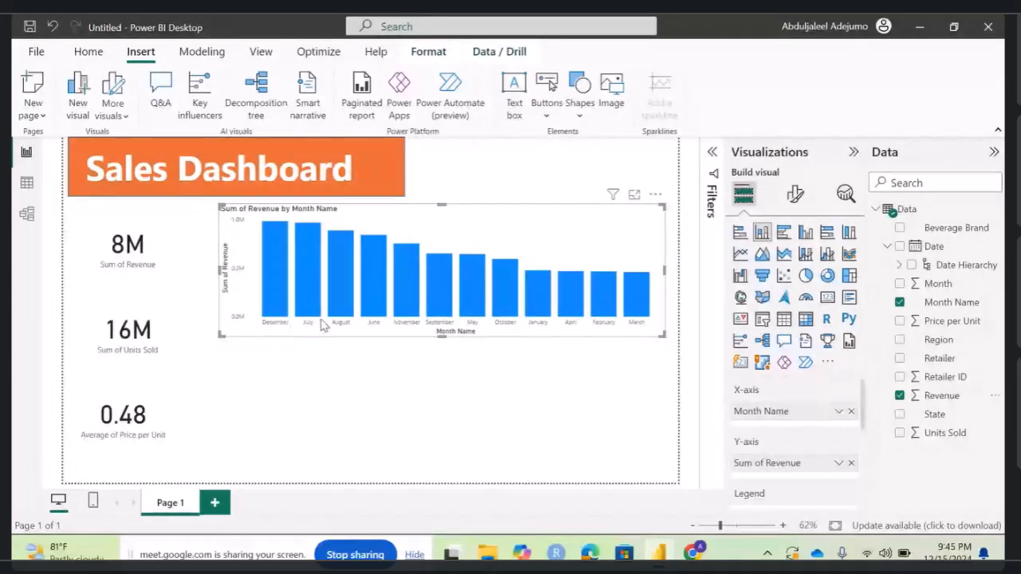
# Step: Sort the Month Name column of the Data table by the Month column
pyautogui.click(31, 192)
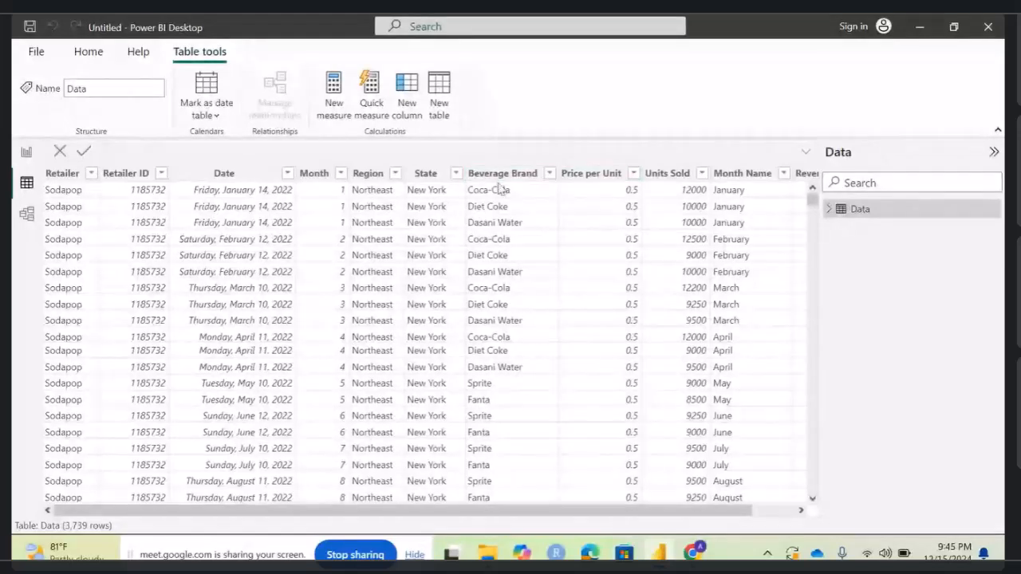
pyautogui.click(742, 173)
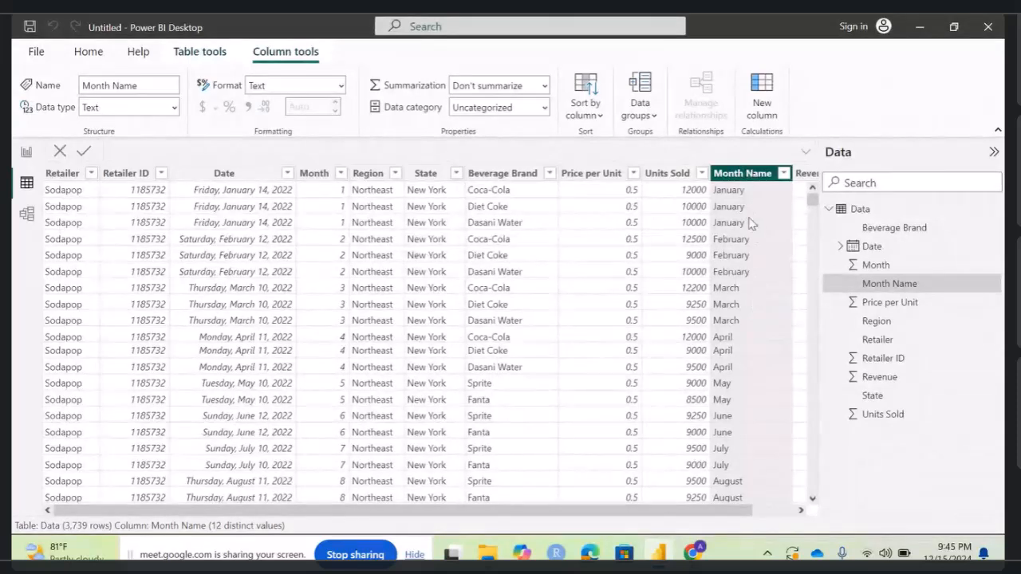
pyautogui.click(593, 118)
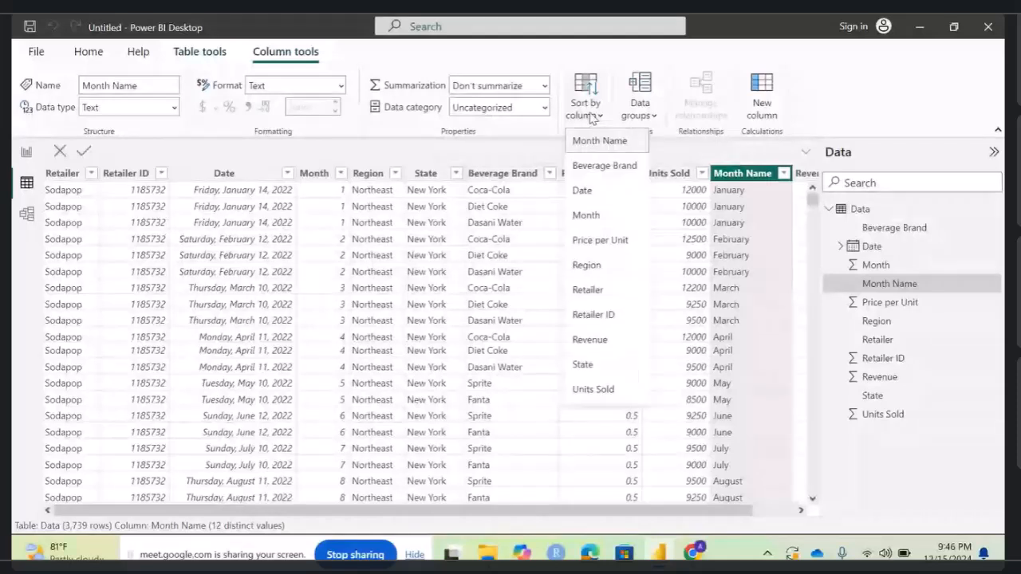
pyautogui.click(592, 221)
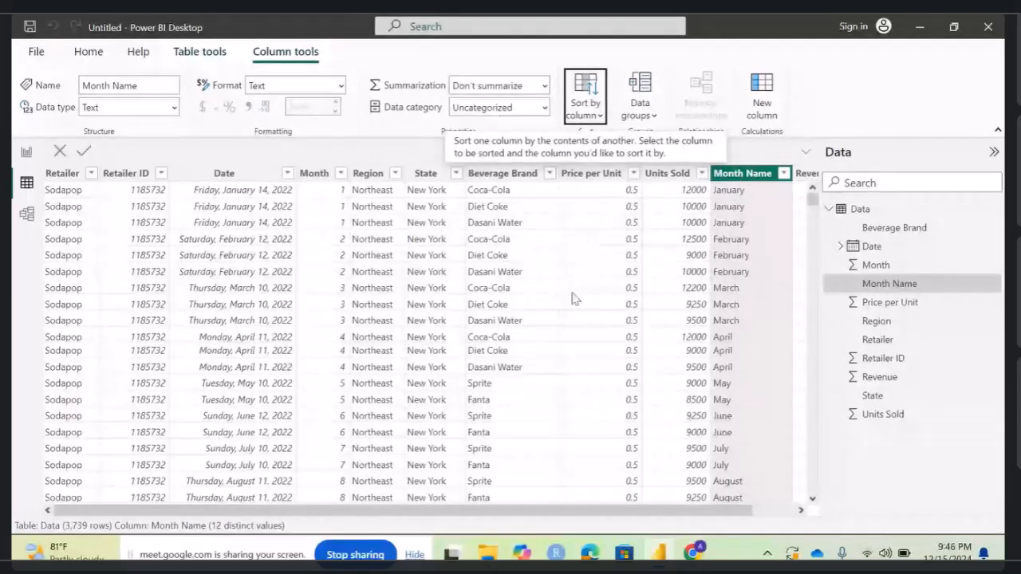
# Step: Back in the report, remove Month Name from the revenue chart's X-axis and add it again
pyautogui.click(27, 152)
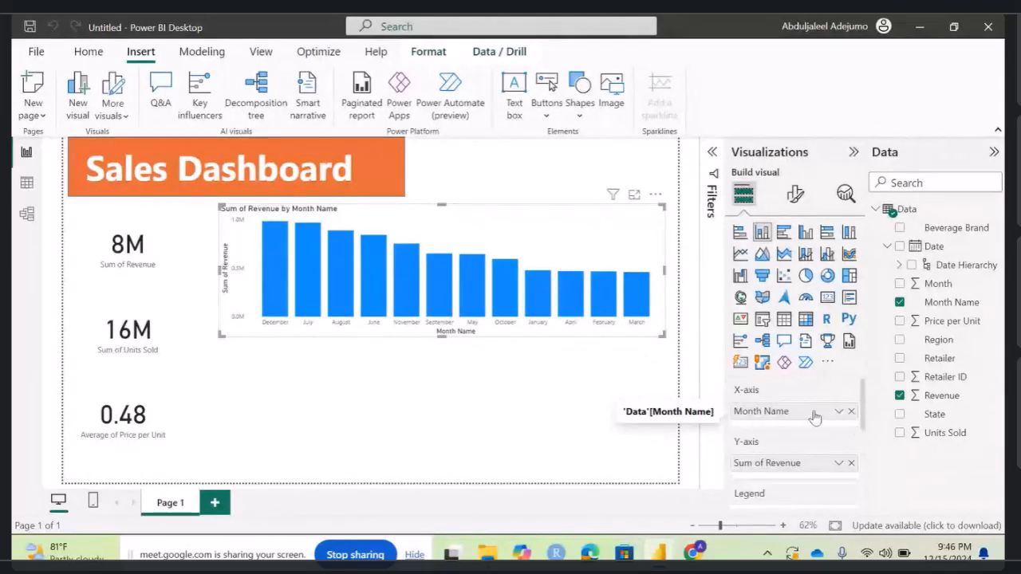
pyautogui.click(851, 411)
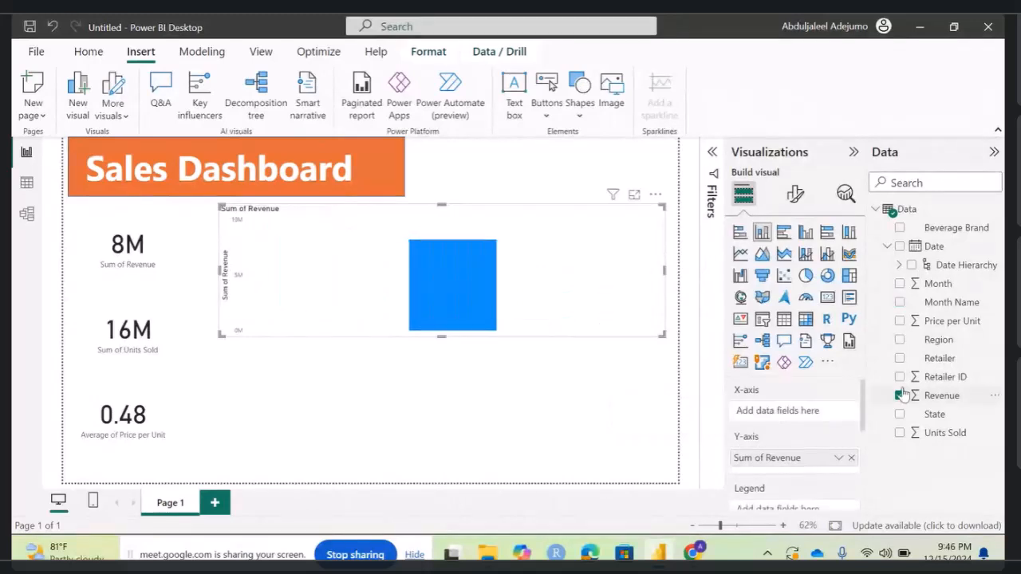
pyautogui.moveTo(946, 308); pyautogui.dragTo(810, 417)
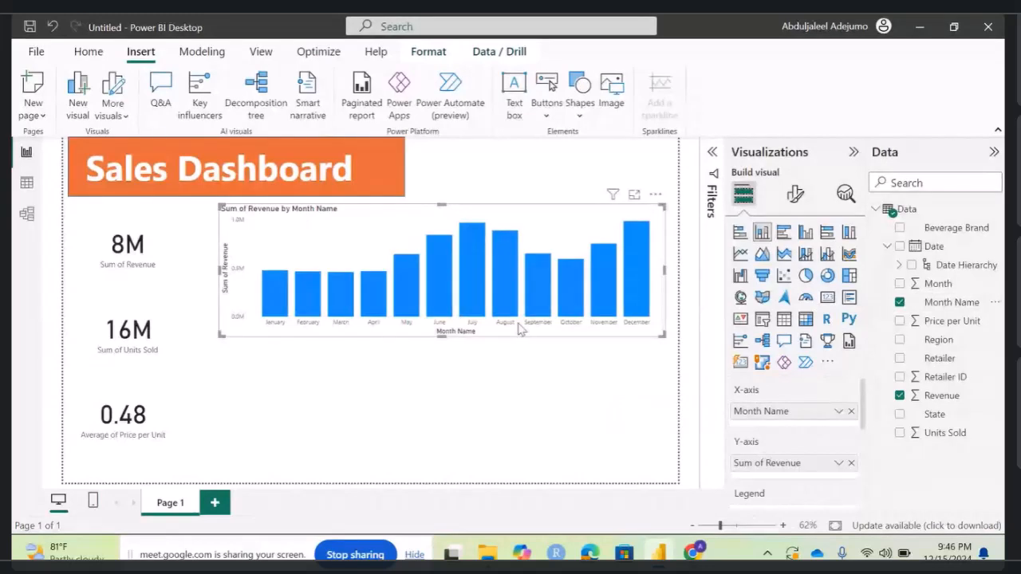
# Step: Try the monthly revenue chart as a line chart and as an area chart, then return it to a stacked column chart
pyautogui.click(740, 253)
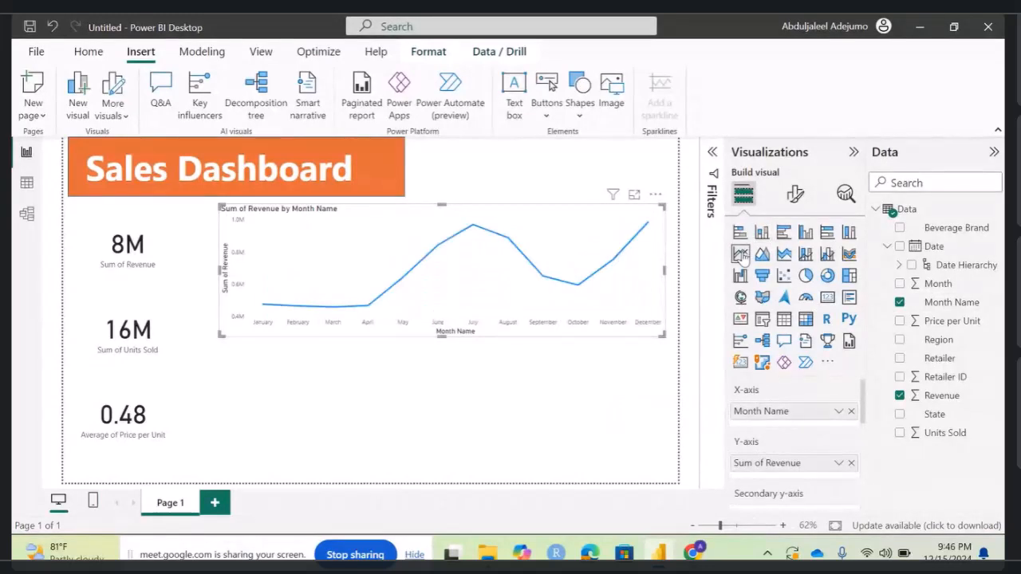
pyautogui.click(785, 255)
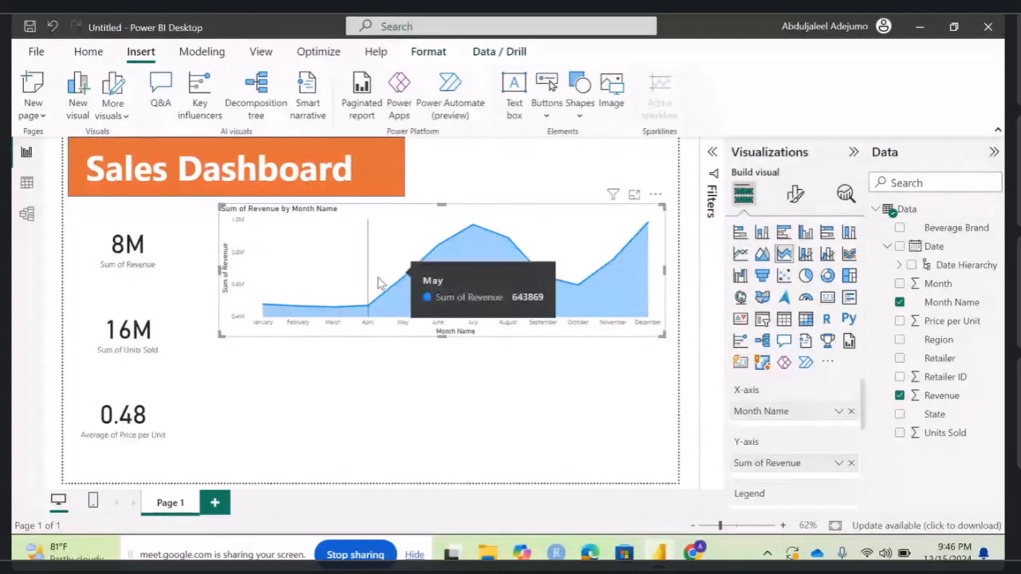
pyautogui.click(740, 255)
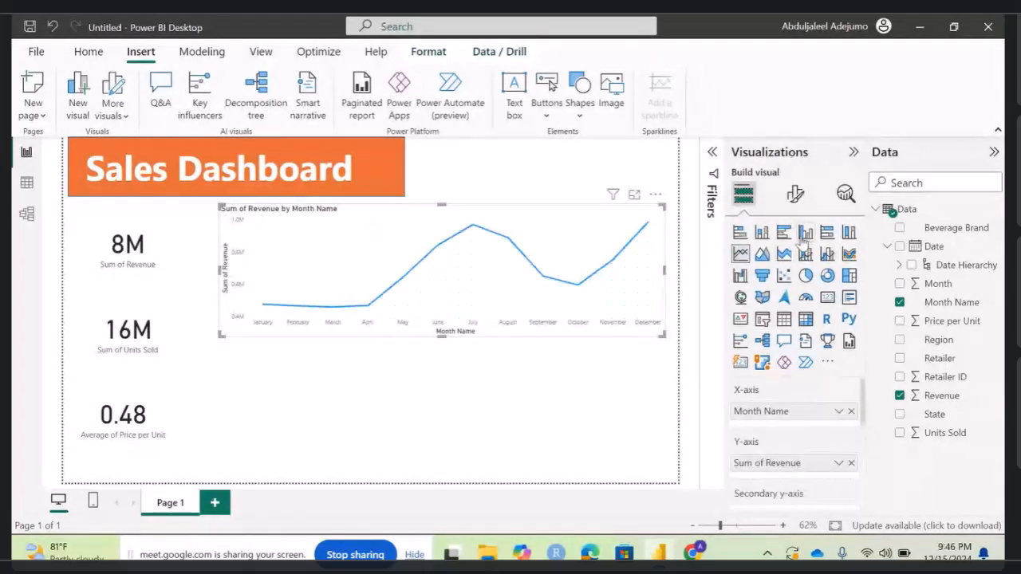
pyautogui.click(760, 234)
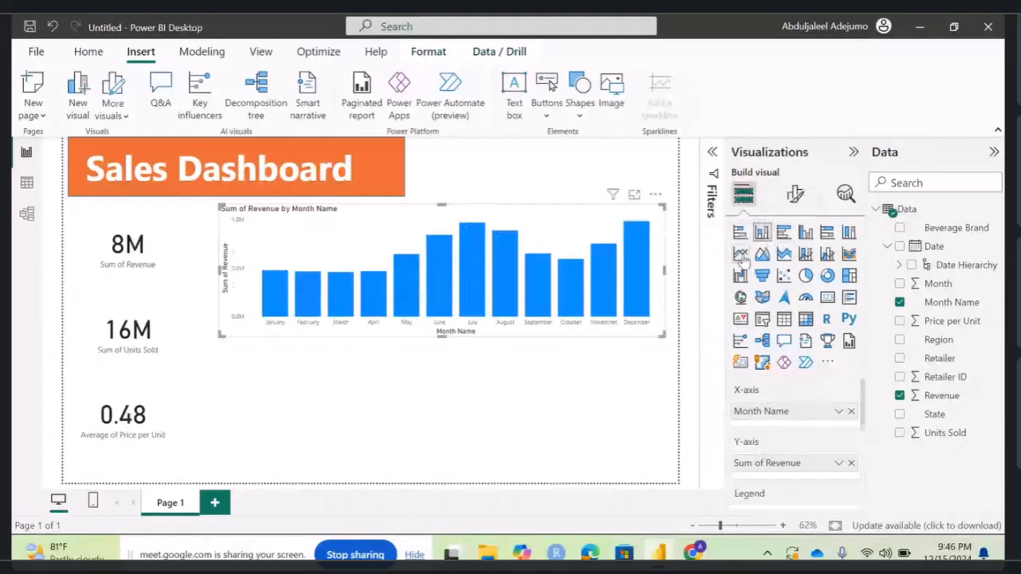
pyautogui.click(740, 255)
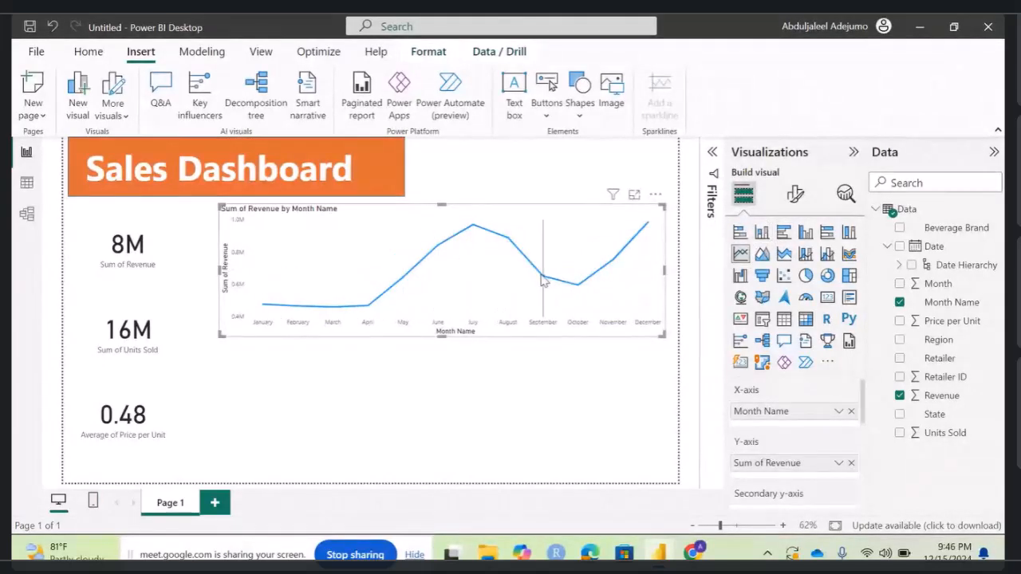
pyautogui.click(763, 254)
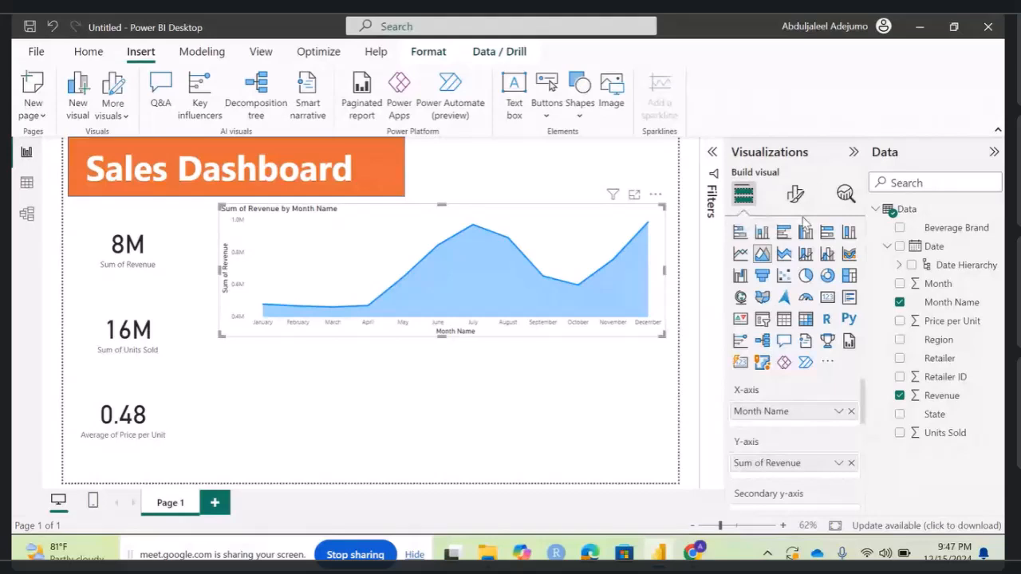
pyautogui.click(762, 232)
pyautogui.moveTo(387, 279)
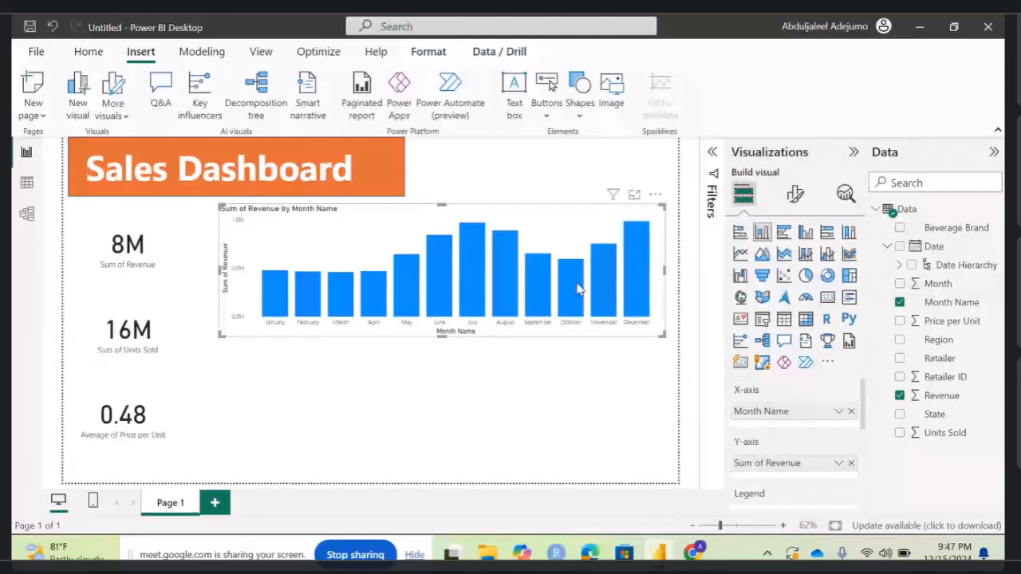
pyautogui.click(740, 253)
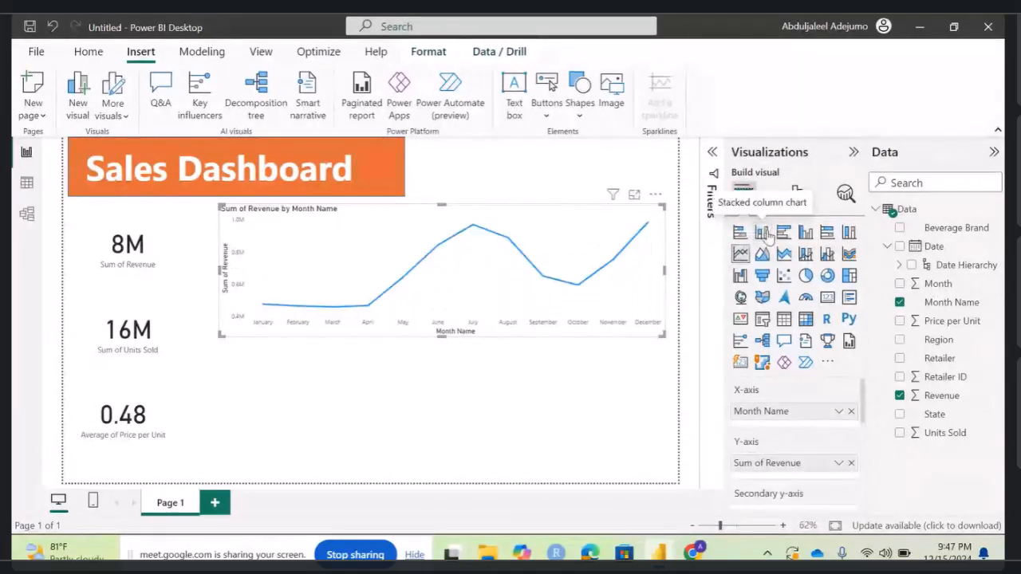
pyautogui.click(762, 232)
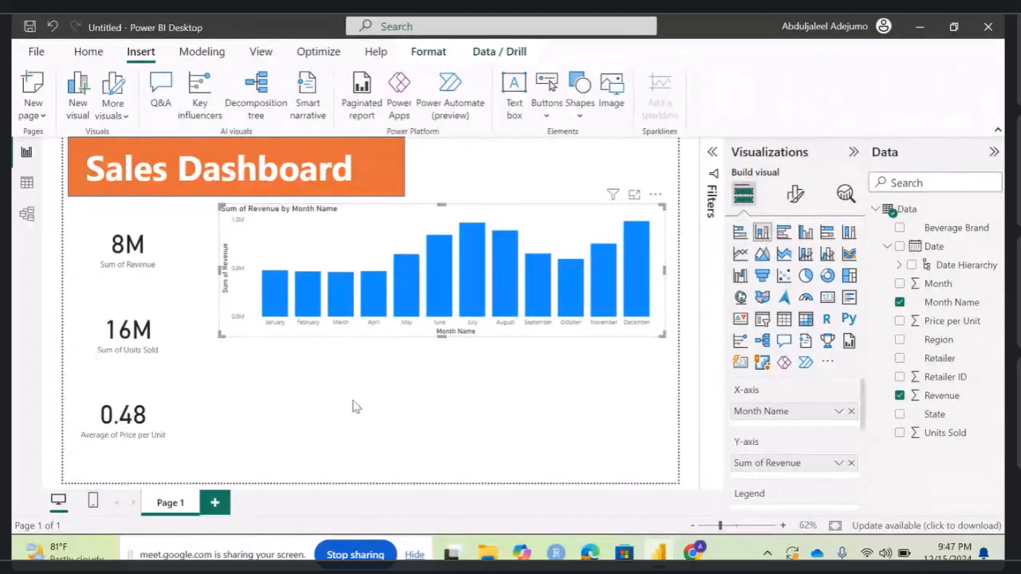
# Step: Add a new Map visual in the empty area below the monthly revenue chart
pyautogui.click(411, 392)
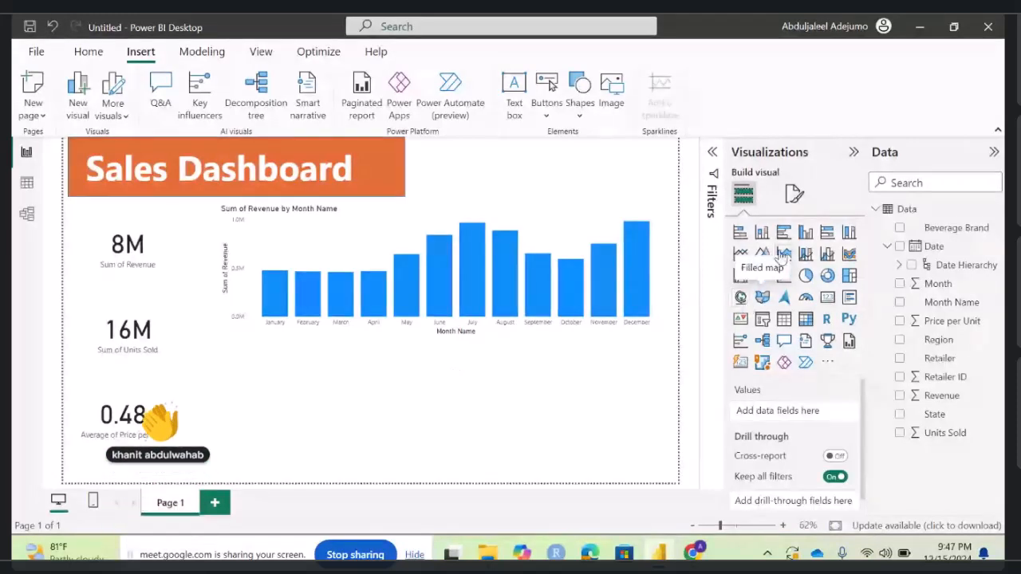
pyautogui.click(741, 298)
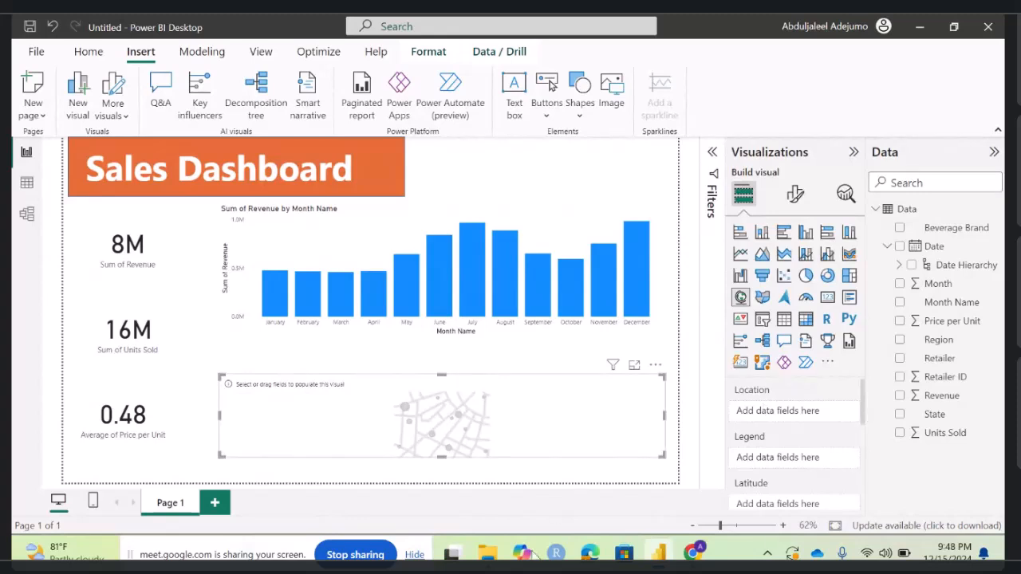
# Step: Switch to the Google Meet call, toggle the microphone, and return to Power BI Desktop
pyautogui.moveTo(692, 552)
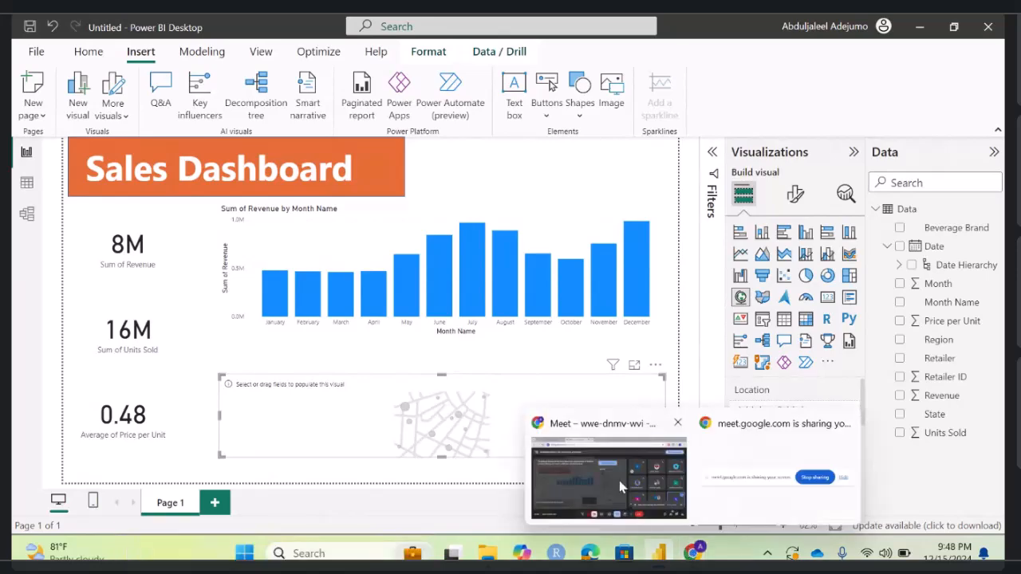
pyautogui.click(621, 487)
pyautogui.click(339, 506)
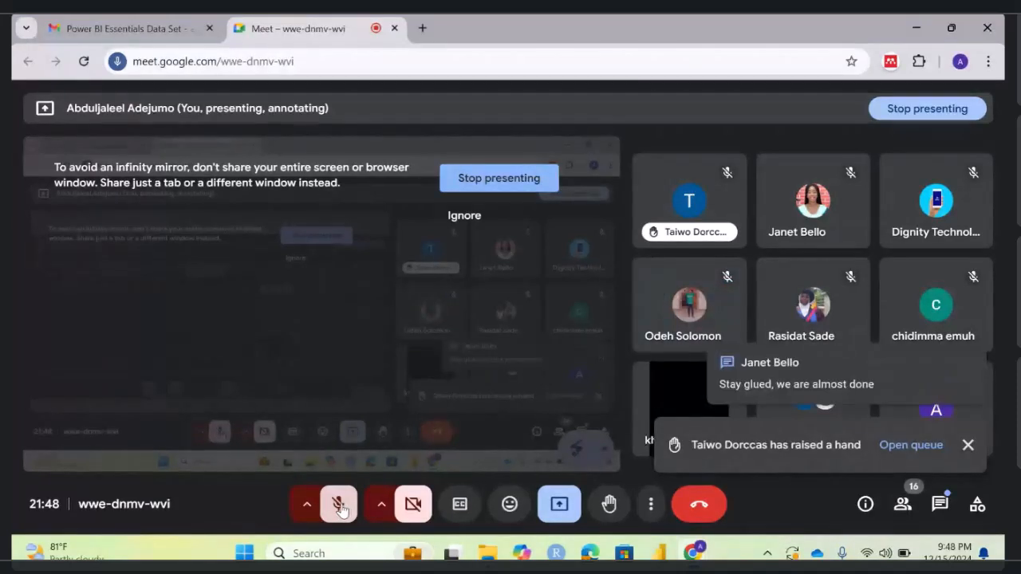
pyautogui.click(339, 508)
pyautogui.click(658, 553)
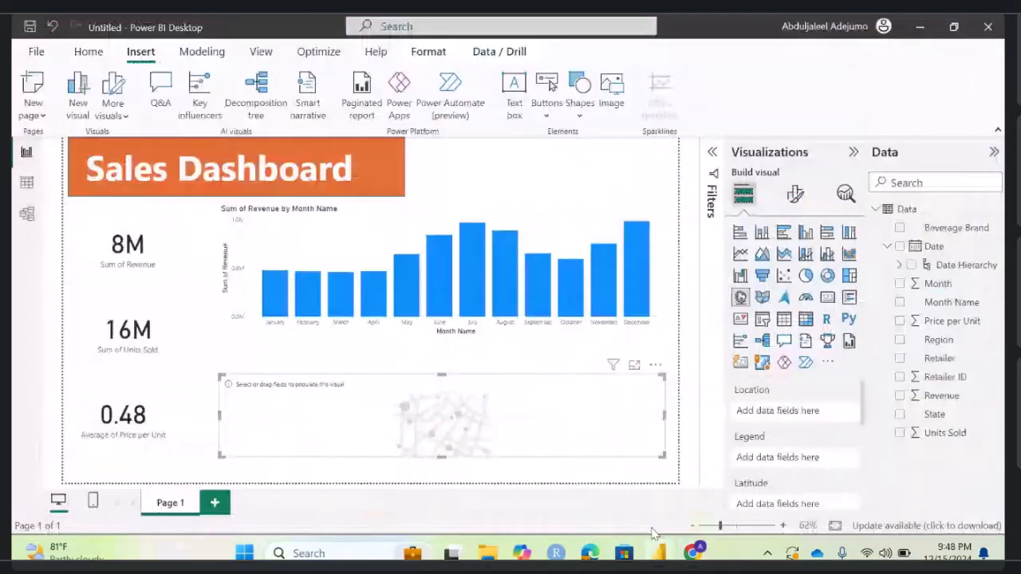
# Step: Enlarge the map visual vertically to fill the space below the column chart and assign State as its location
pyautogui.moveTo(440, 373); pyautogui.dragTo(441, 343)
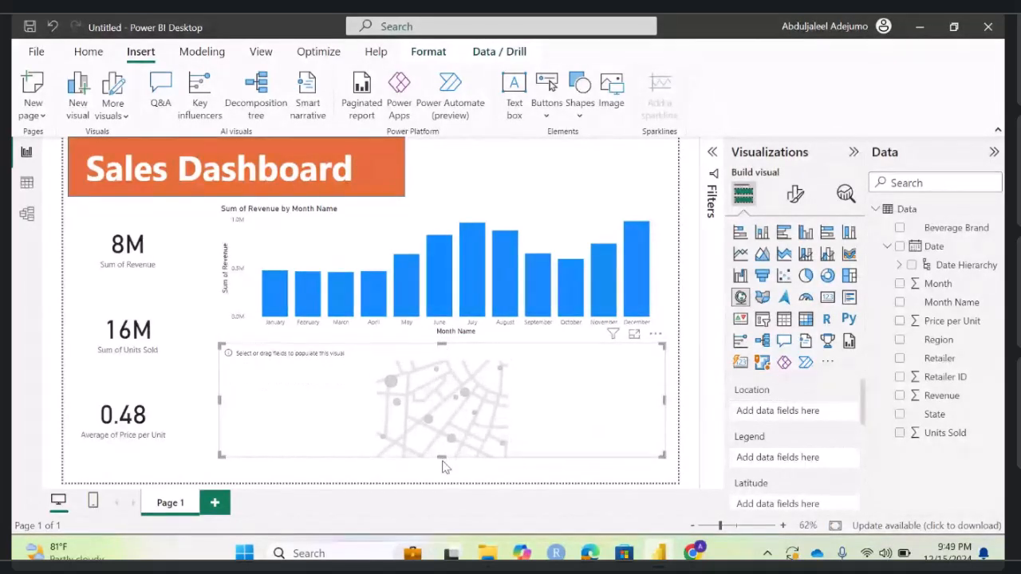
pyautogui.moveTo(441, 456); pyautogui.dragTo(441, 463)
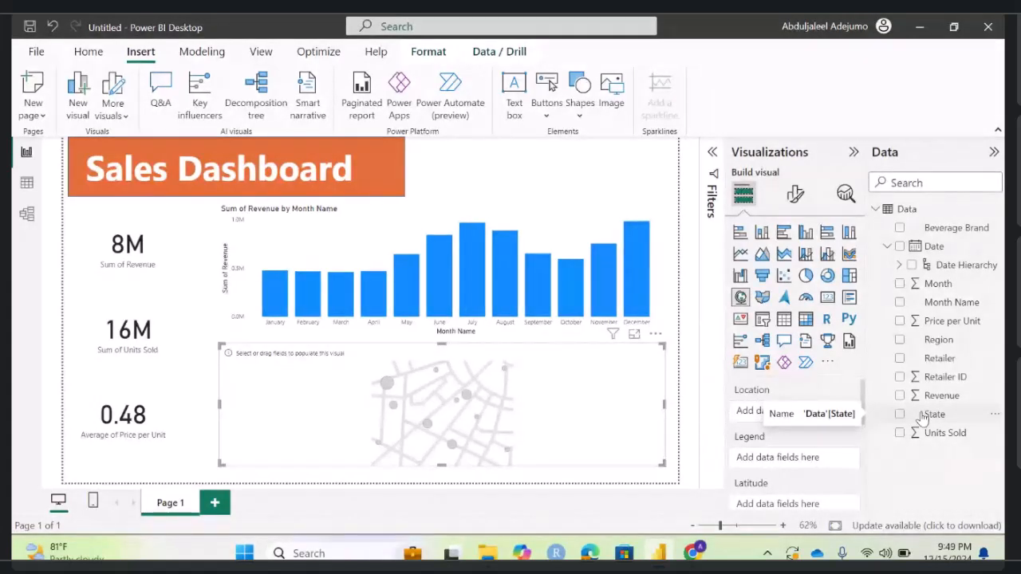
pyautogui.moveTo(923, 420); pyautogui.dragTo(777, 416)
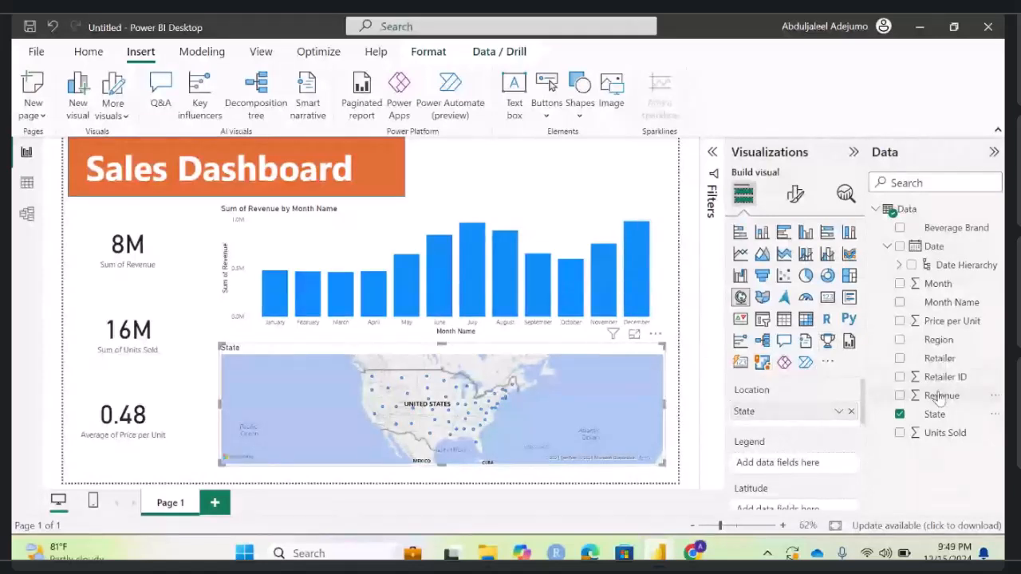
# Step: Assign Revenue as the bubble size of the State map
pyautogui.scroll(-3, 812, 469)
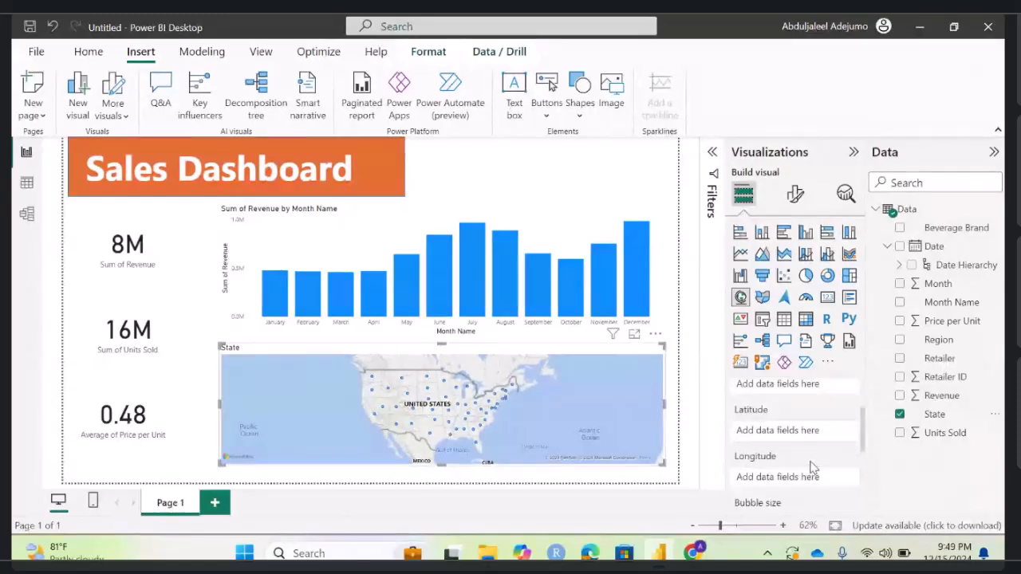
pyautogui.scroll(-1, 811, 469)
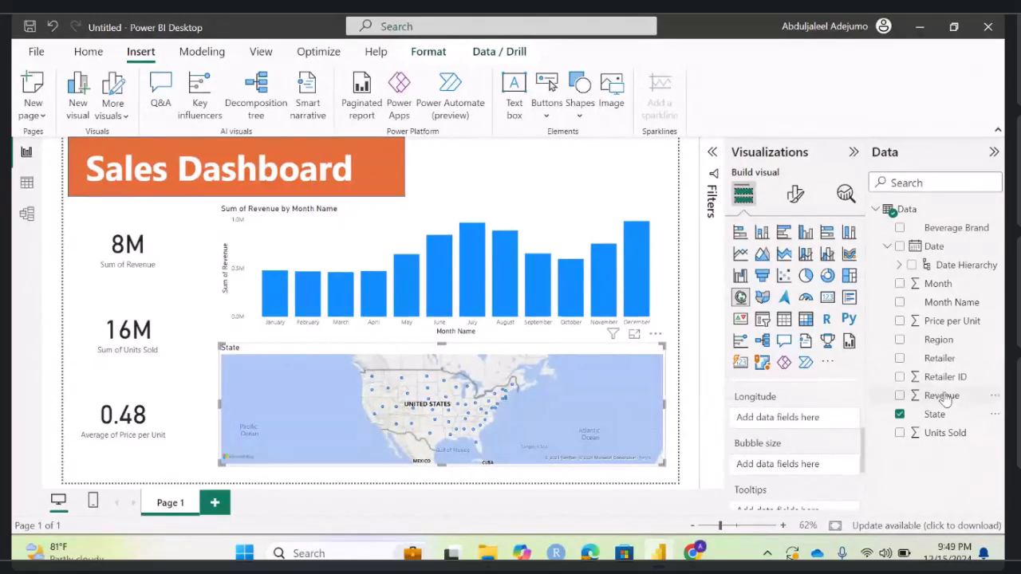
pyautogui.moveTo(923, 403); pyautogui.dragTo(795, 469)
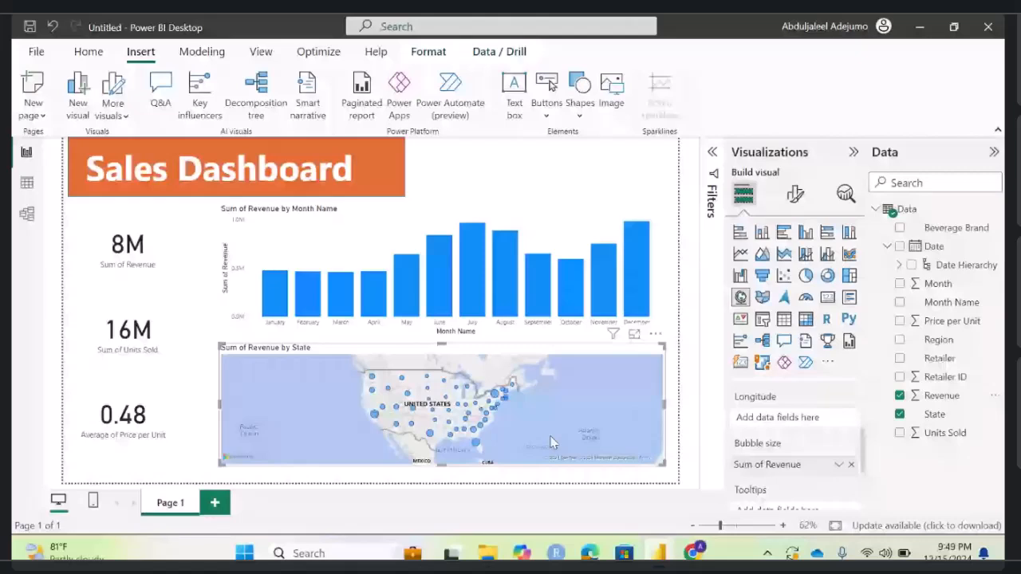
# Step: Try averaging Revenue for the map's bubble size, and set the aggregation back to Sum
pyautogui.scroll(5, 548, 435)
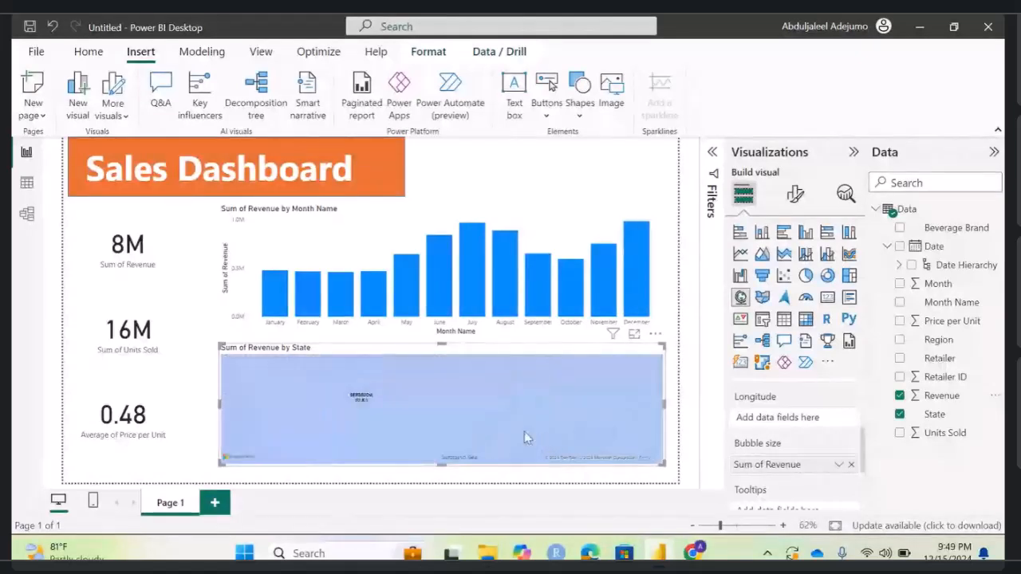
pyautogui.scroll(-5, 524, 431)
pyautogui.moveTo(416, 409); pyautogui.dragTo(561, 433)
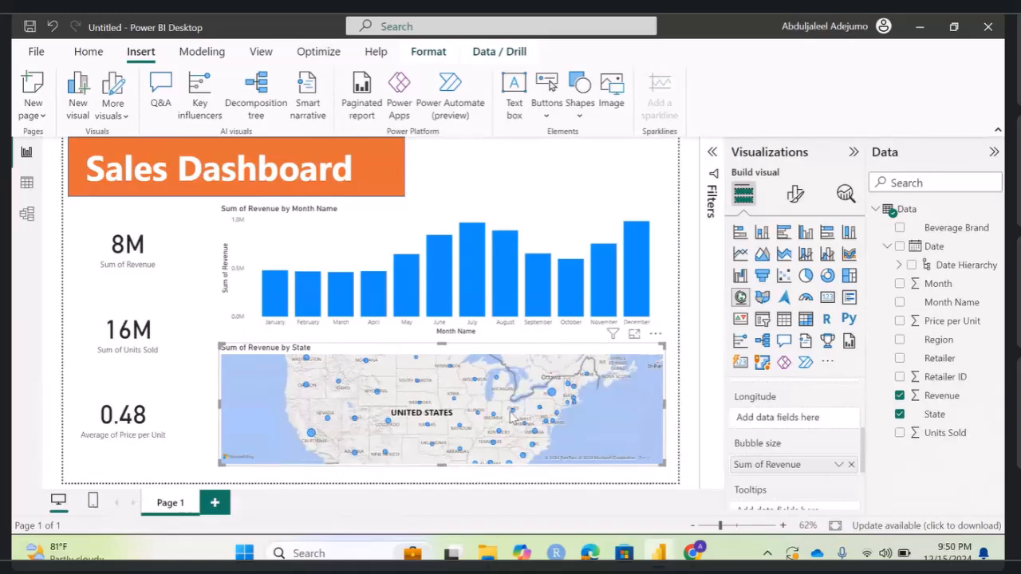
pyautogui.click(839, 465)
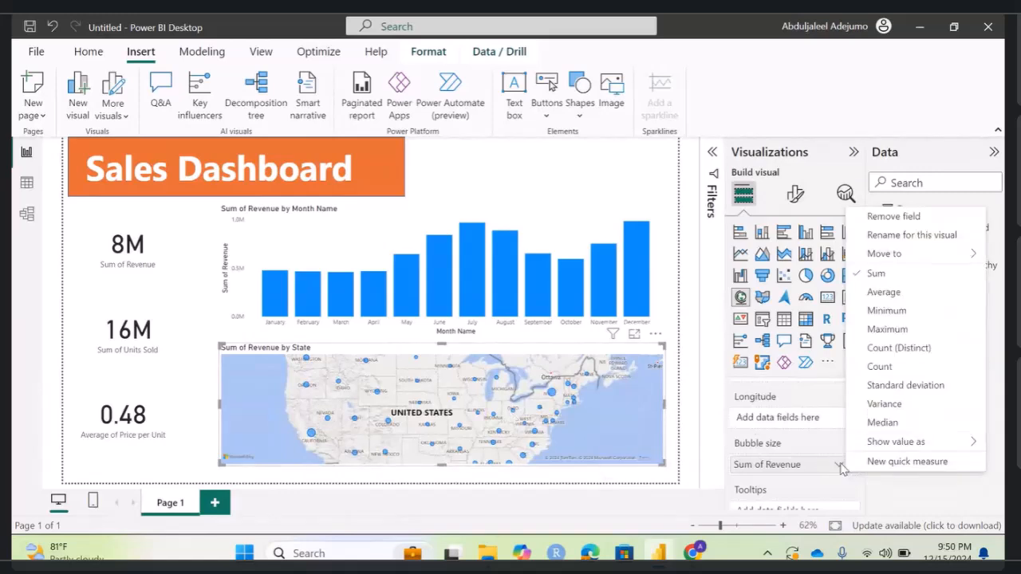
pyautogui.click(881, 297)
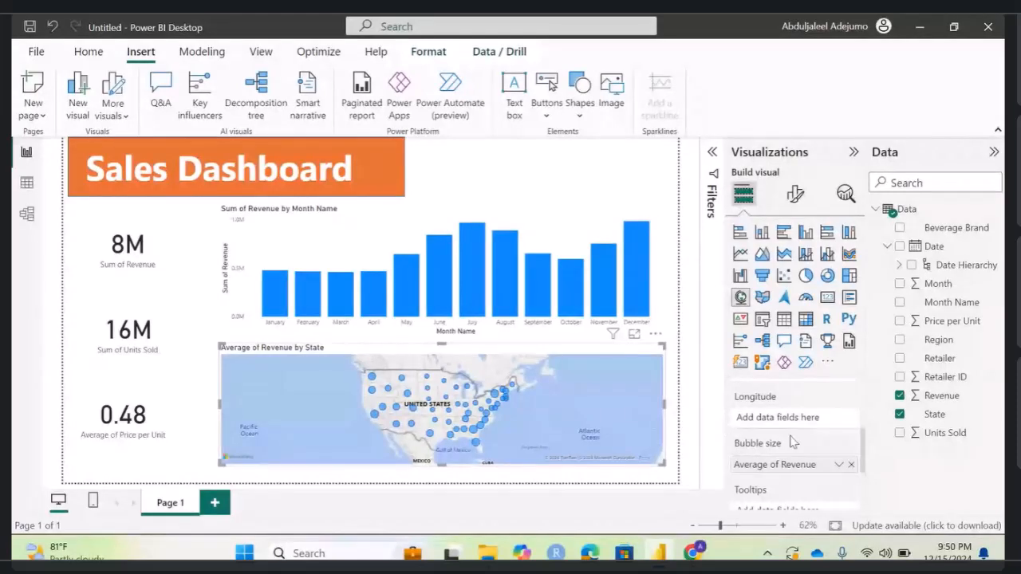
pyautogui.click(838, 466)
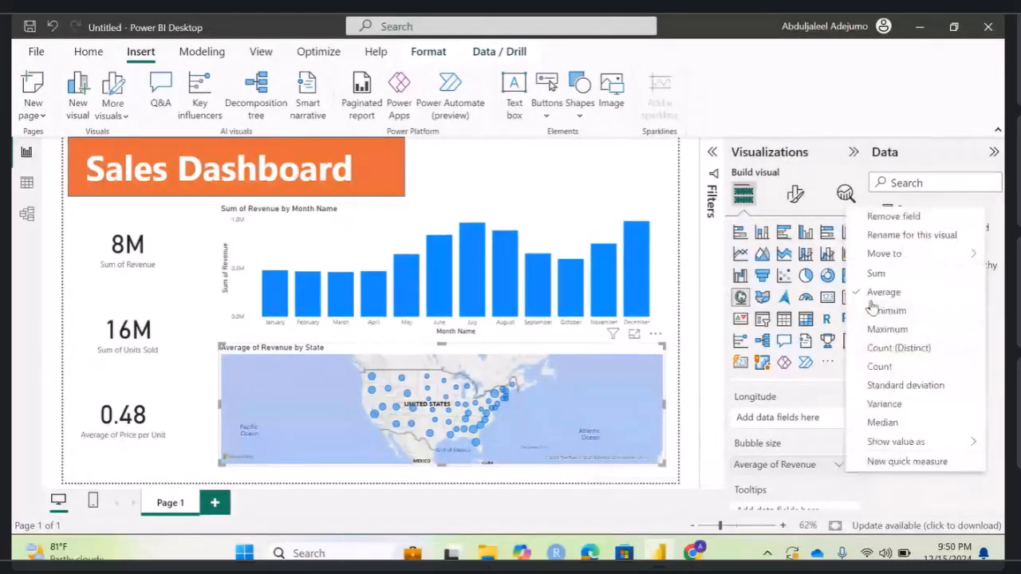
pyautogui.click(876, 272)
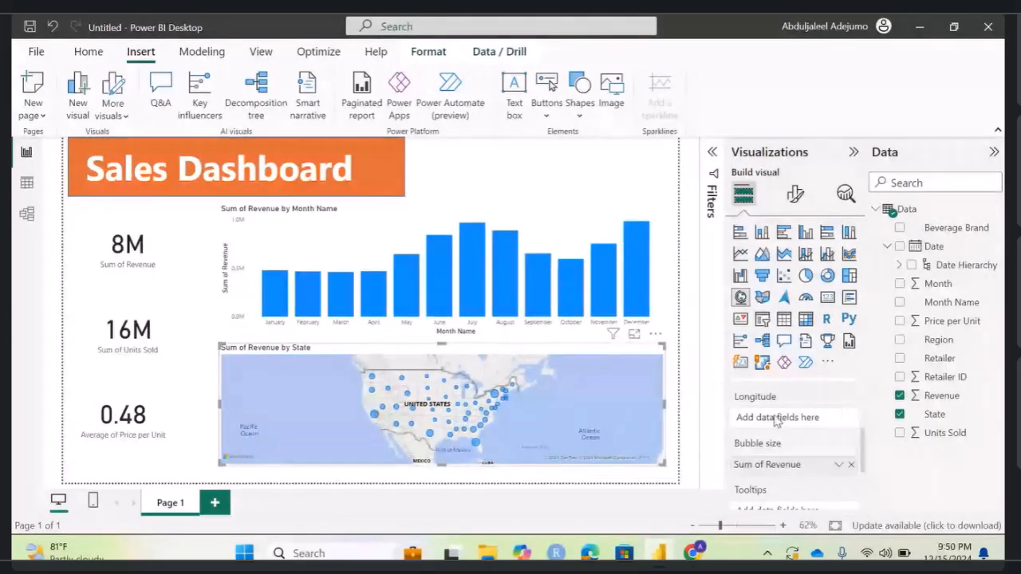
pyautogui.scroll(1, 775, 420)
pyautogui.scroll(1, 775, 420)
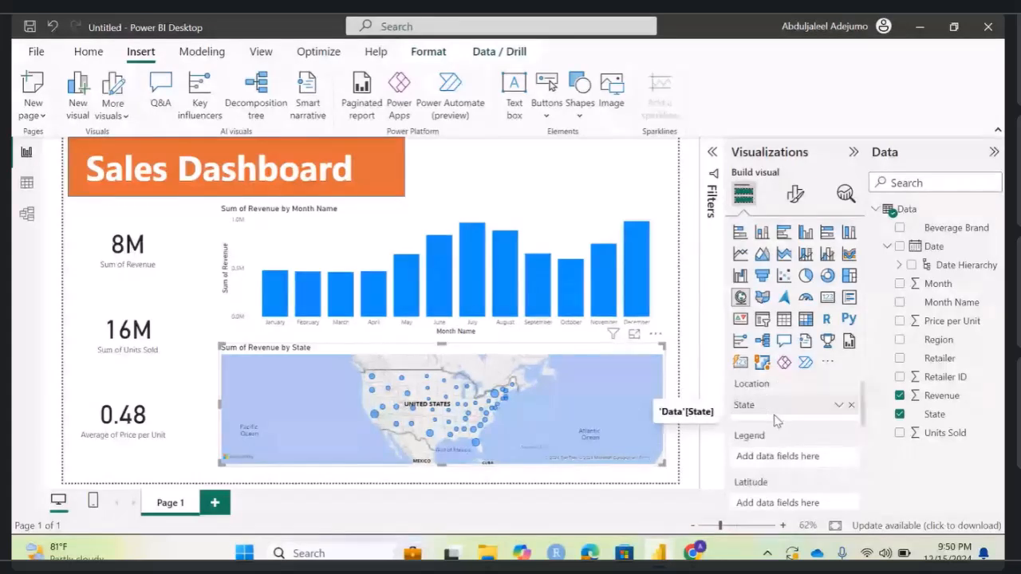
pyautogui.scroll(-3, 773, 419)
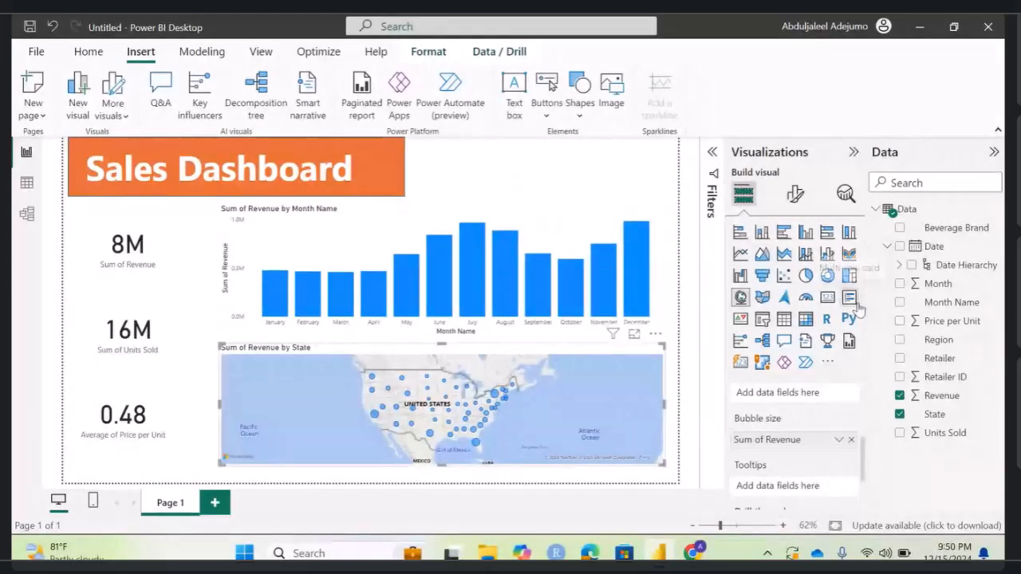
# Step: Add a slicer to the report page and assign Beverage Brand as its field
pyautogui.click(763, 319)
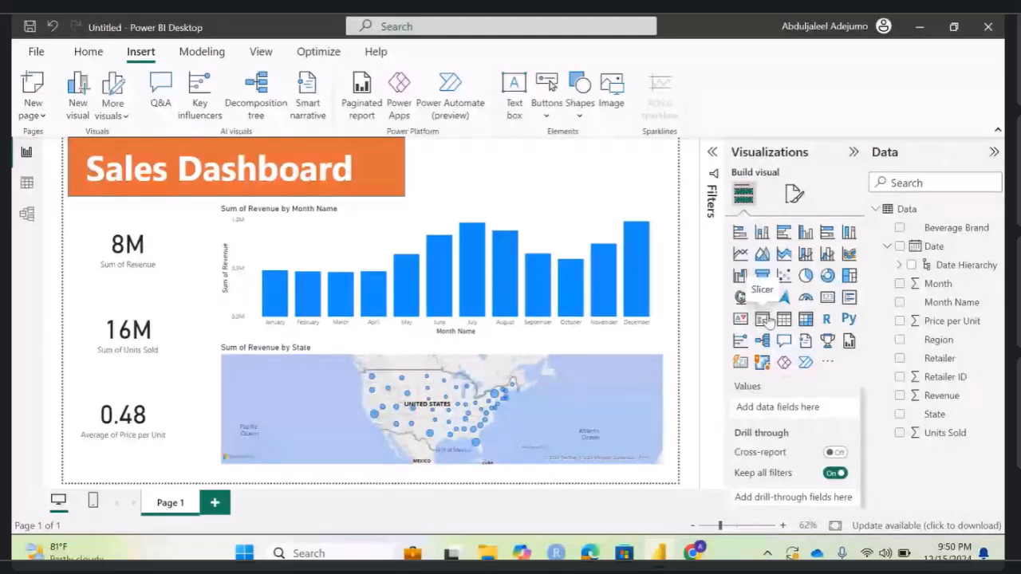
pyautogui.click(763, 319)
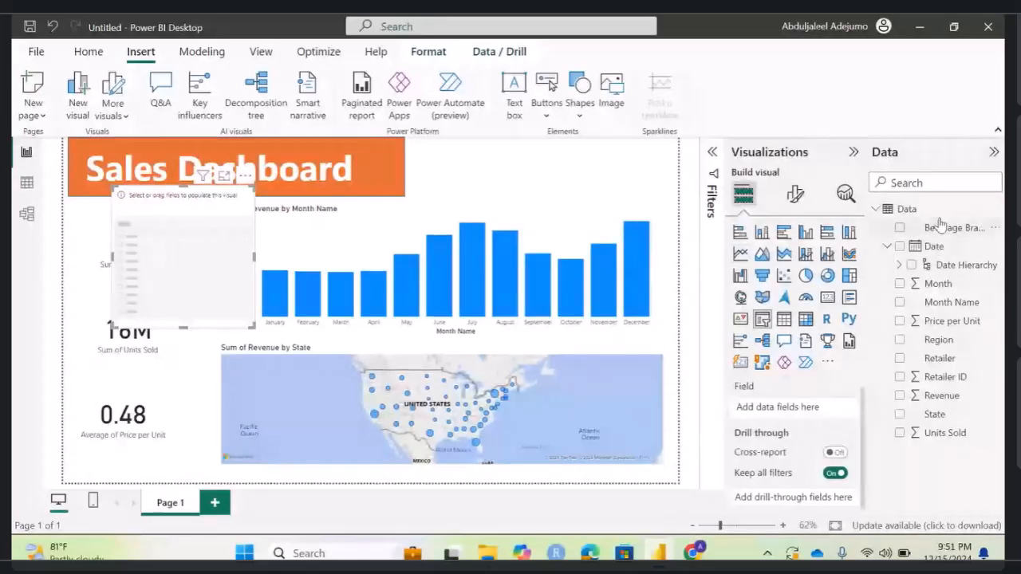
pyautogui.moveTo(941, 230); pyautogui.dragTo(777, 406)
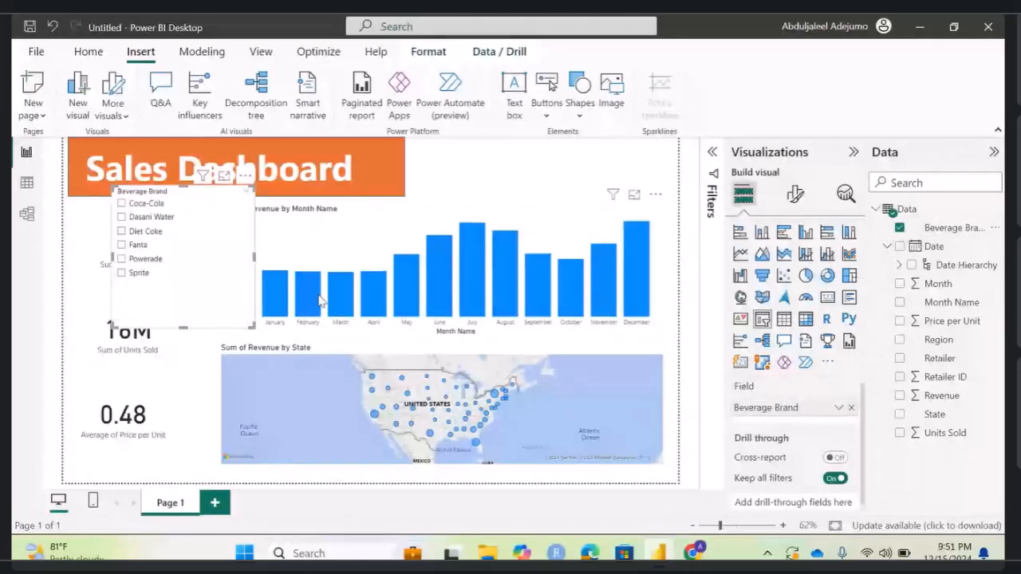
# Step: Resize the Beverage Brand slicer and fit it into the space beside the Sales Dashboard title, extending to the page edge
pyautogui.moveTo(254, 257); pyautogui.dragTo(335, 256)
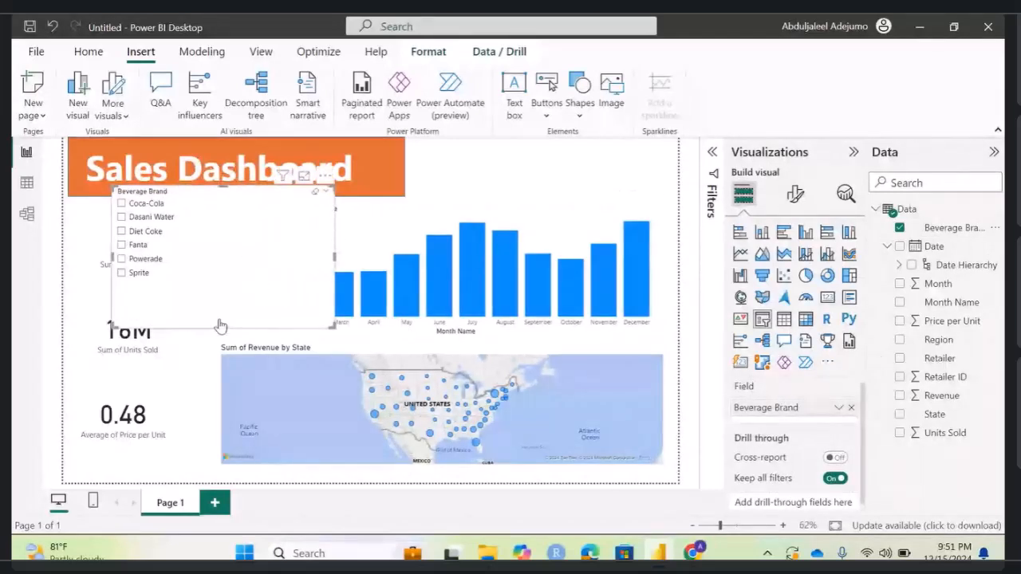
pyautogui.moveTo(221, 321); pyautogui.dragTo(225, 256)
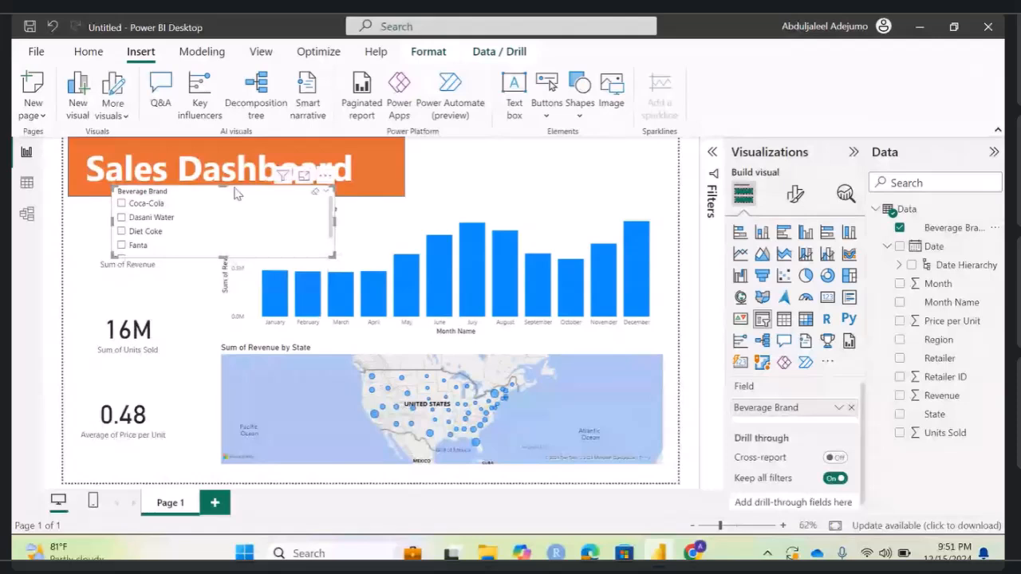
pyautogui.moveTo(236, 193); pyautogui.dragTo(532, 142)
pyautogui.moveTo(629, 174); pyautogui.dragTo(678, 180)
pyautogui.moveTo(560, 207); pyautogui.dragTo(541, 203)
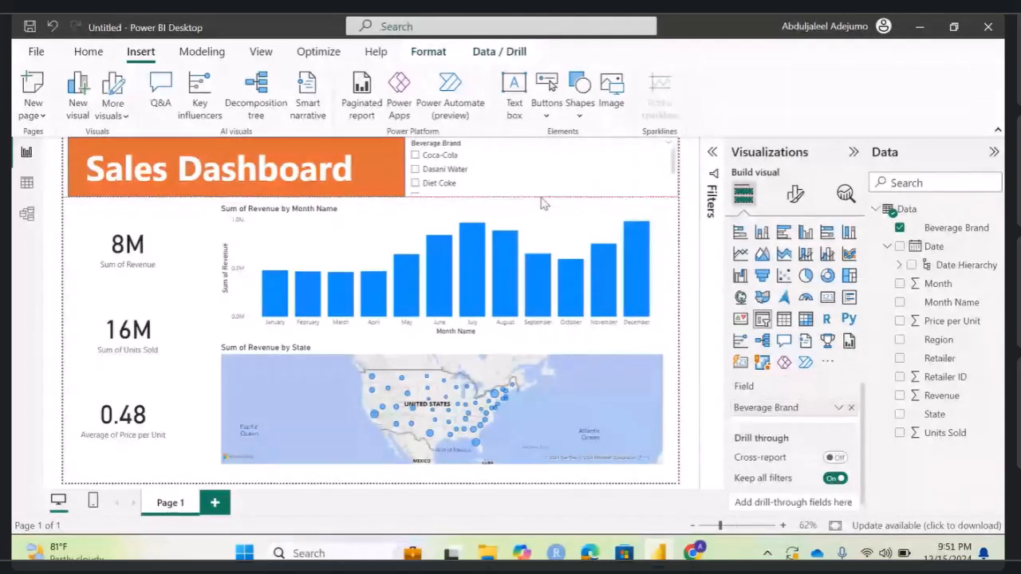
# Step: Format the Sum of Revenue card's callout value in the title banner's orange and make it bold
pyautogui.click(148, 272)
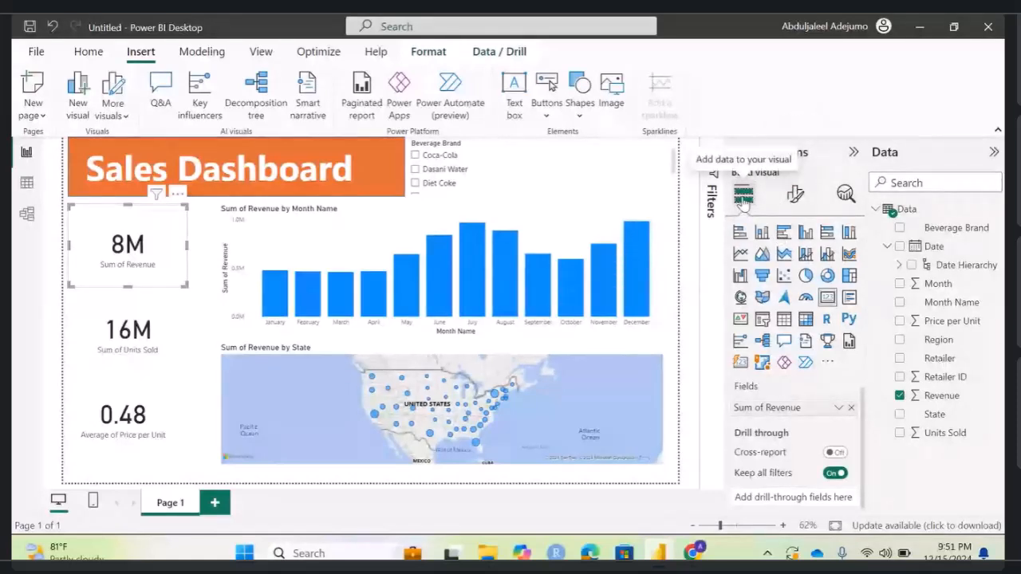
pyautogui.click(796, 196)
pyautogui.click(790, 265)
pyautogui.click(751, 264)
pyautogui.click(797, 266)
pyautogui.click(749, 264)
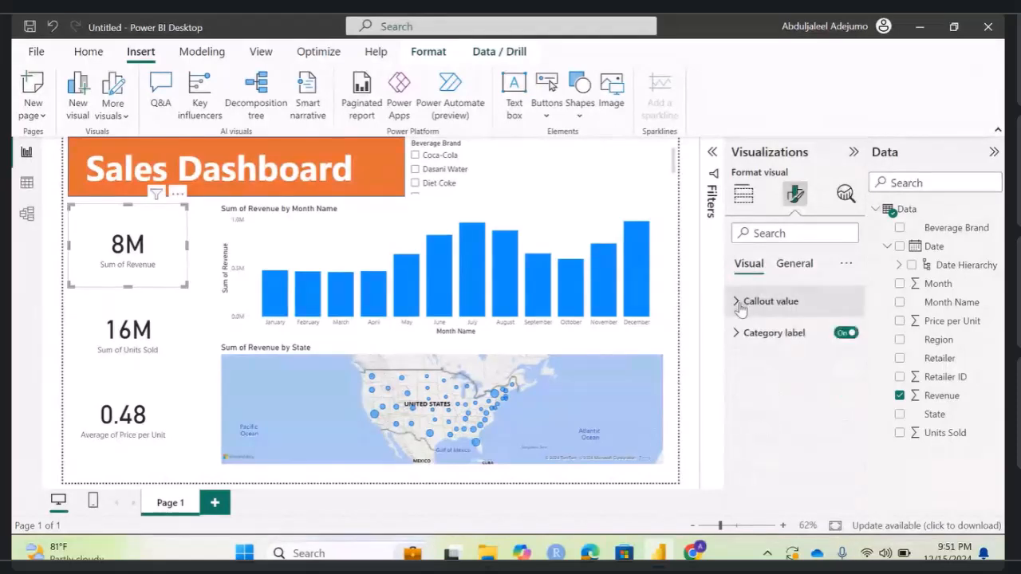
pyautogui.click(741, 303)
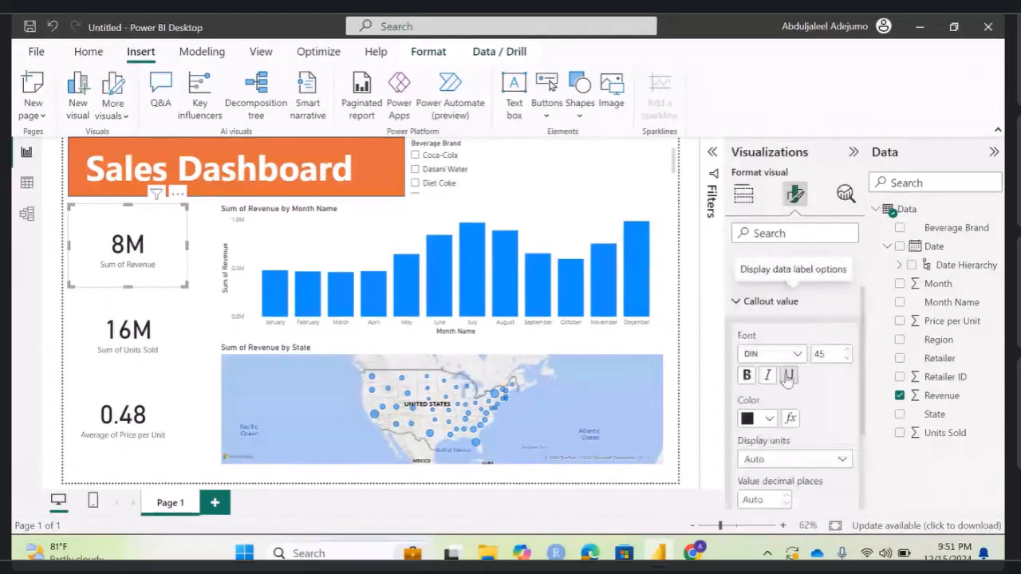
pyautogui.scroll(-2, 788, 378)
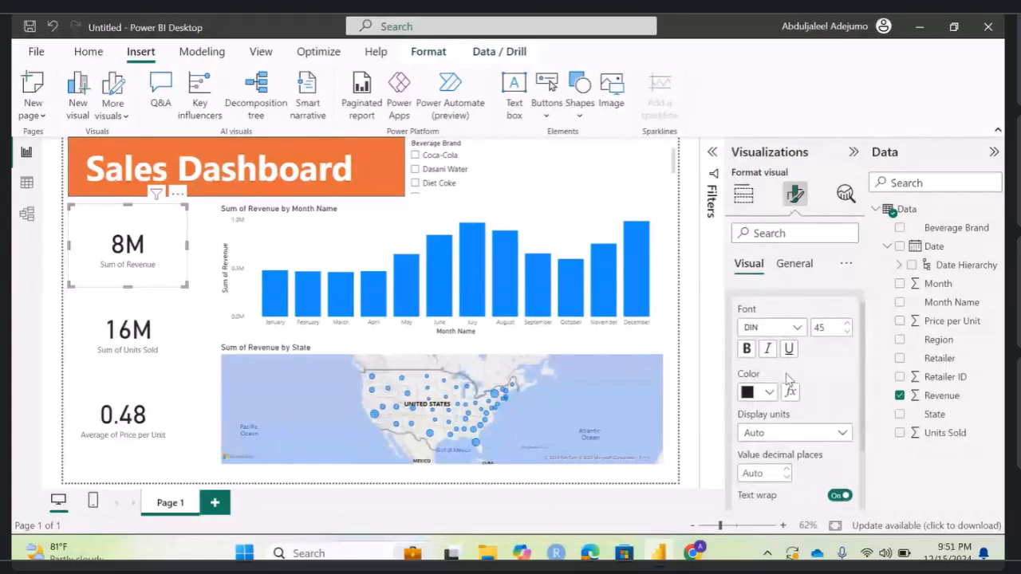
pyautogui.click(768, 391)
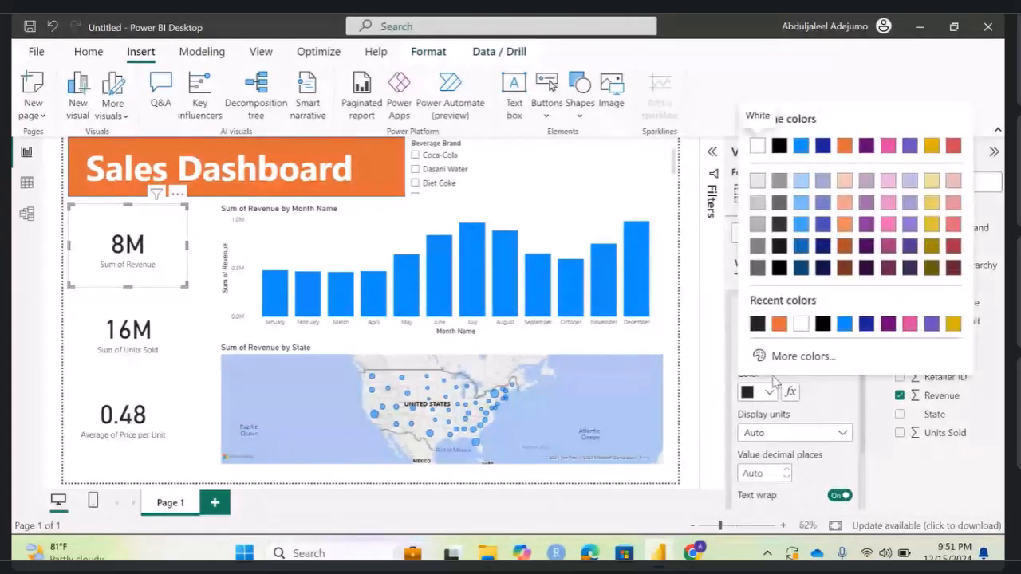
pyautogui.click(778, 323)
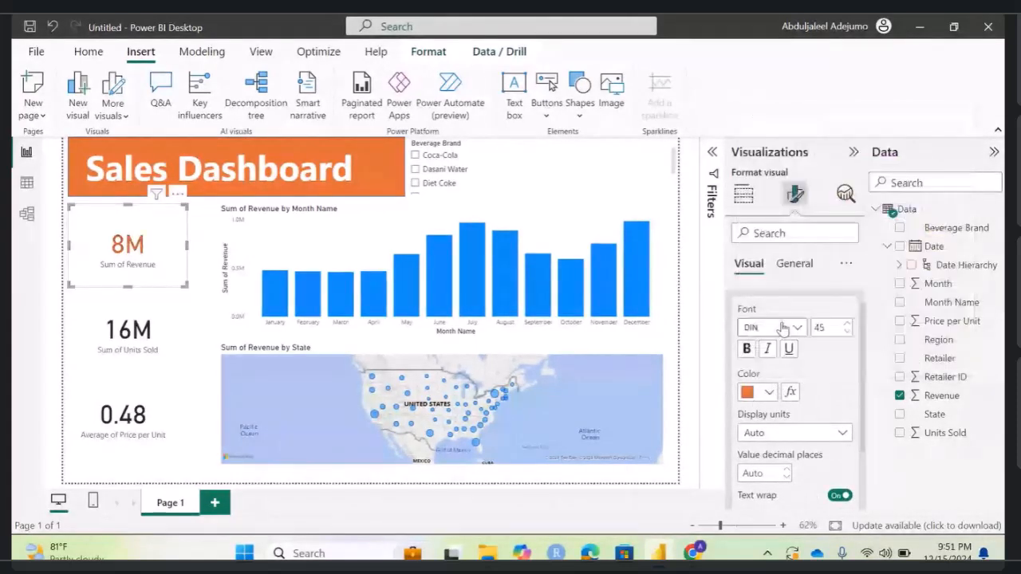
pyautogui.click(749, 355)
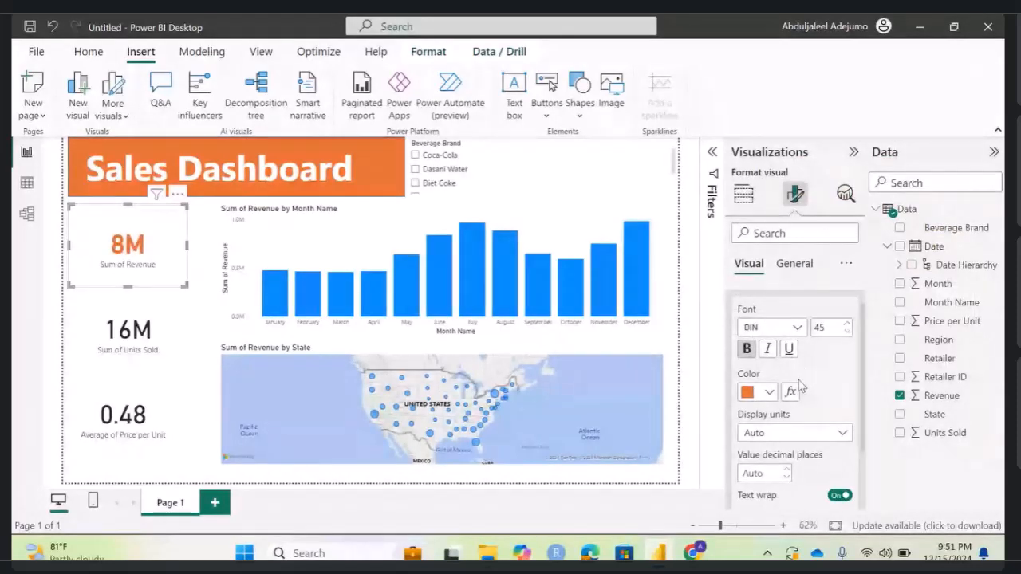
# Step: Format the Sum of Revenue card's category label in orange and make it bold
pyautogui.scroll(-2, 800, 386)
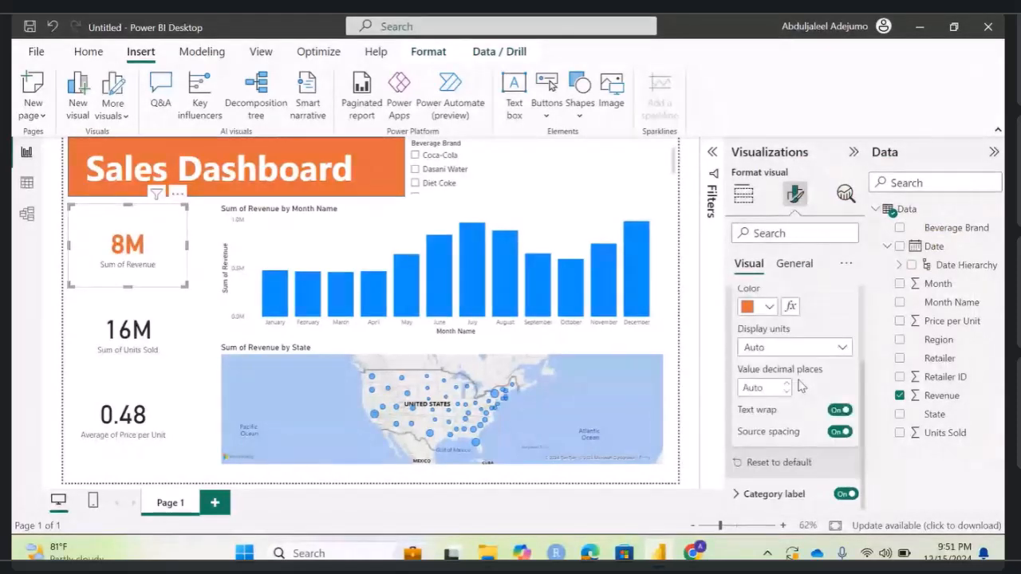
pyautogui.click(742, 495)
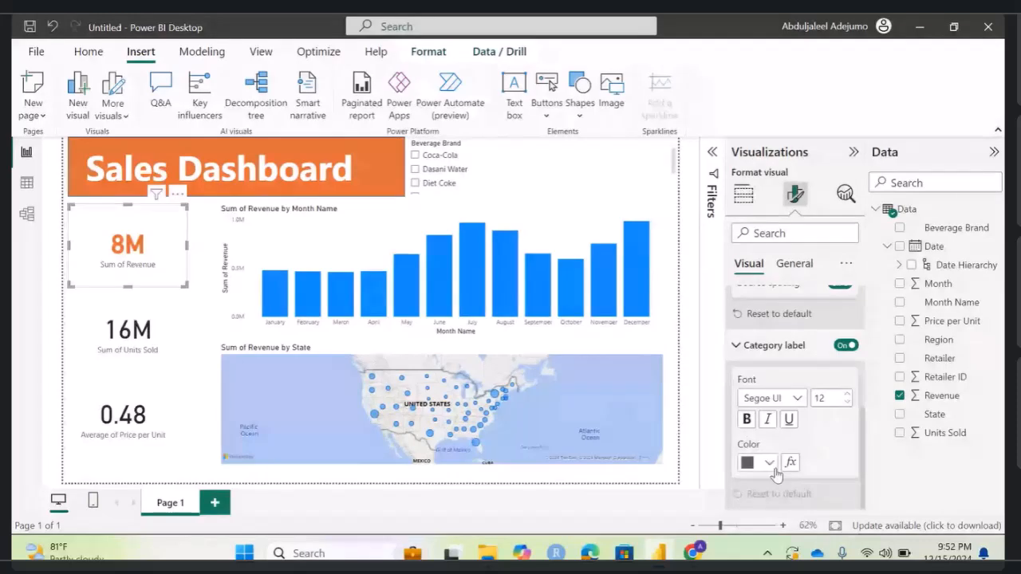
pyautogui.click(772, 469)
pyautogui.click(758, 398)
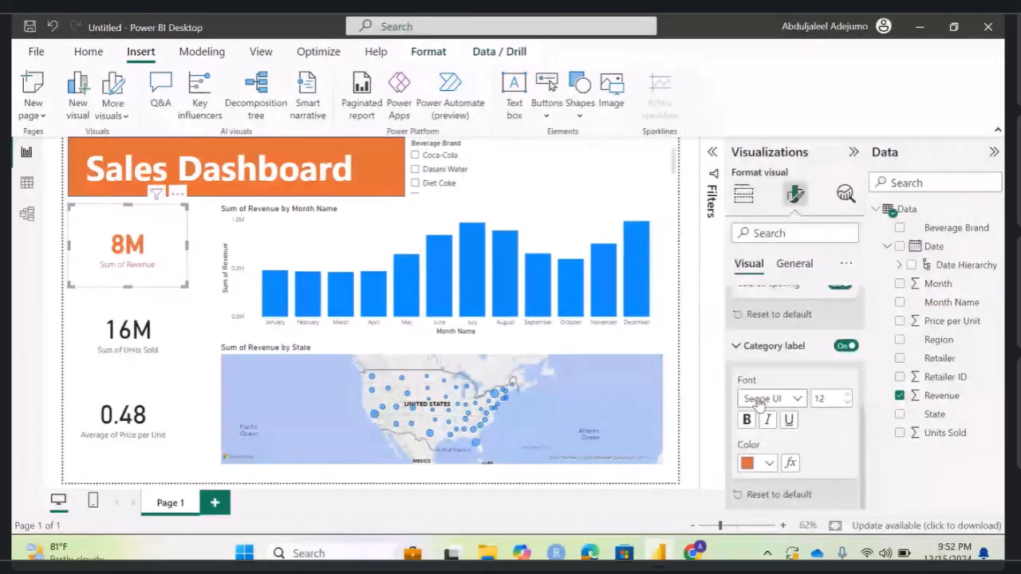
pyautogui.click(747, 420)
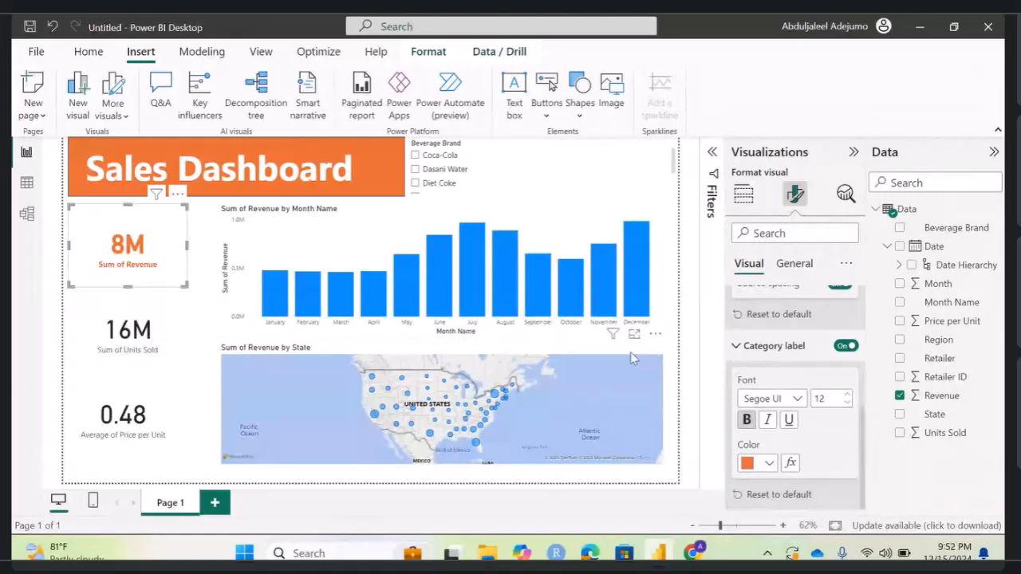
pyautogui.click(737, 346)
pyautogui.scroll(3, 736, 348)
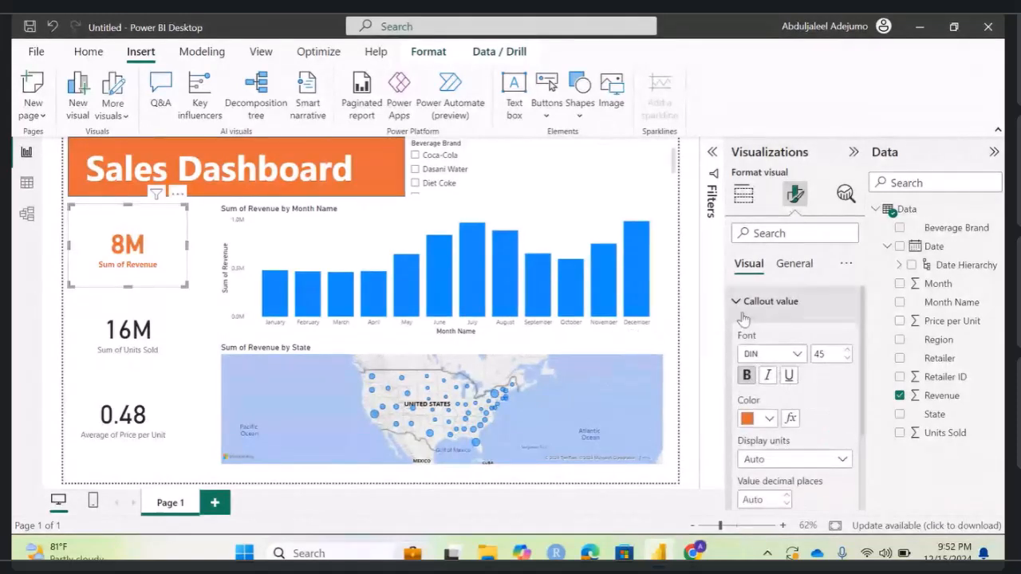
pyautogui.click(742, 307)
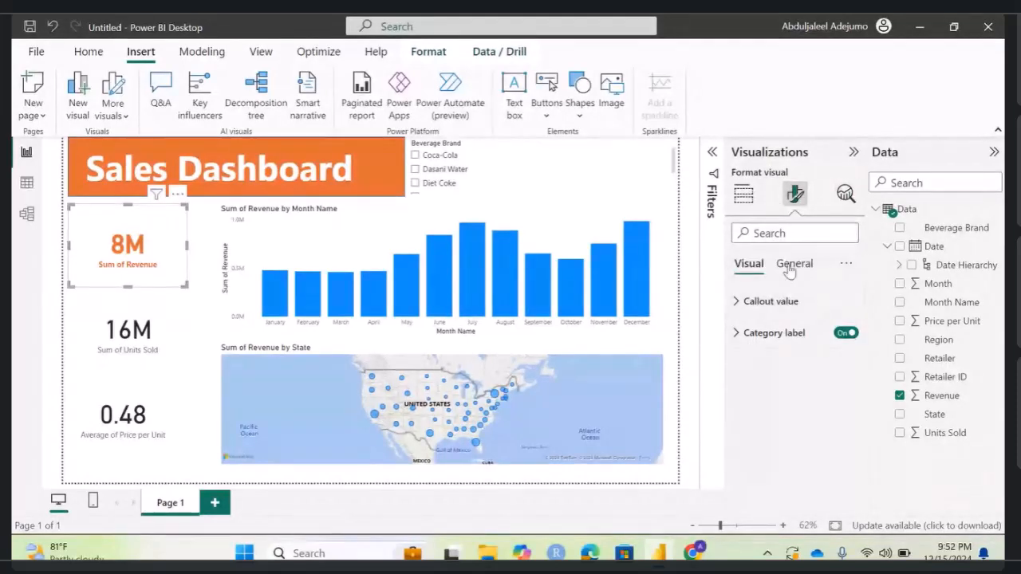
pyautogui.click(792, 264)
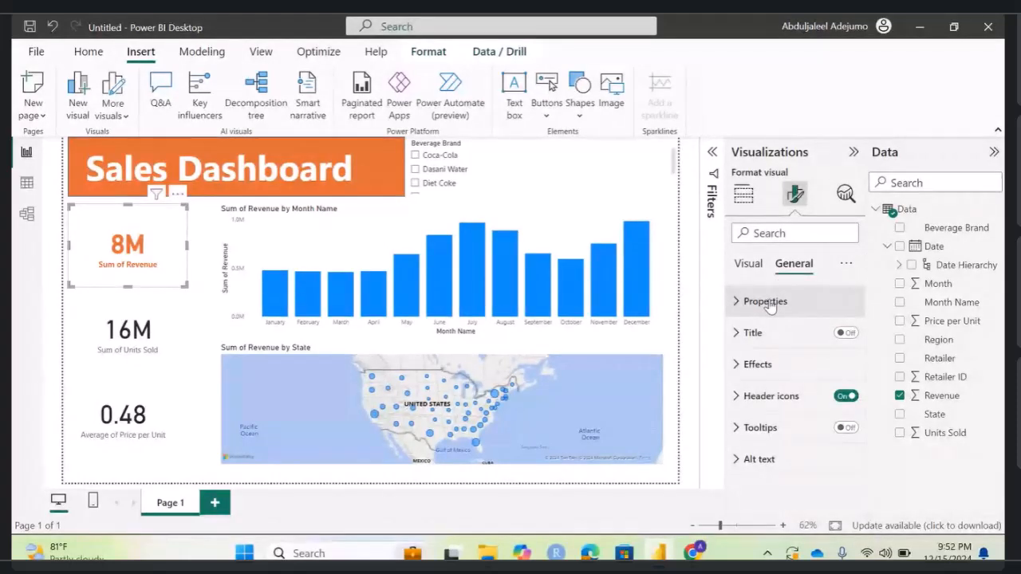
# Step: Set the callout value color of the Sum of Units Sold card to orange
pyautogui.click(161, 355)
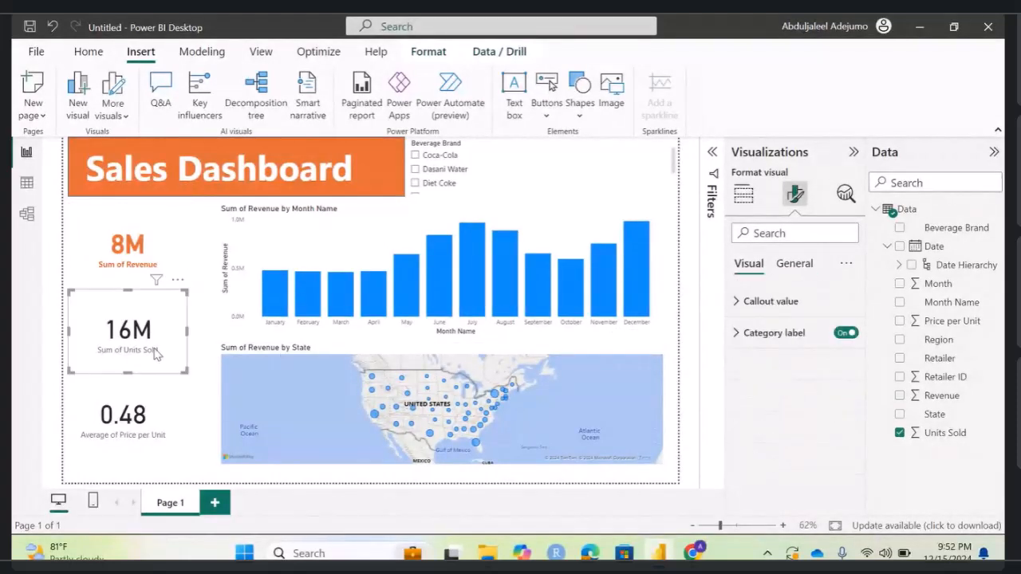
pyautogui.click(735, 301)
pyautogui.click(769, 418)
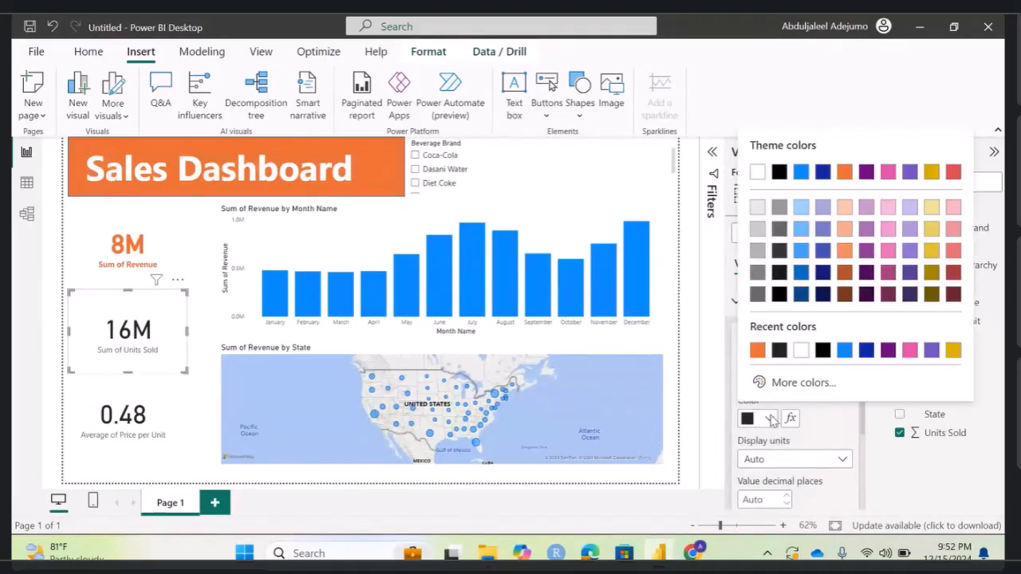
pyautogui.click(758, 351)
pyautogui.scroll(-1, 781, 421)
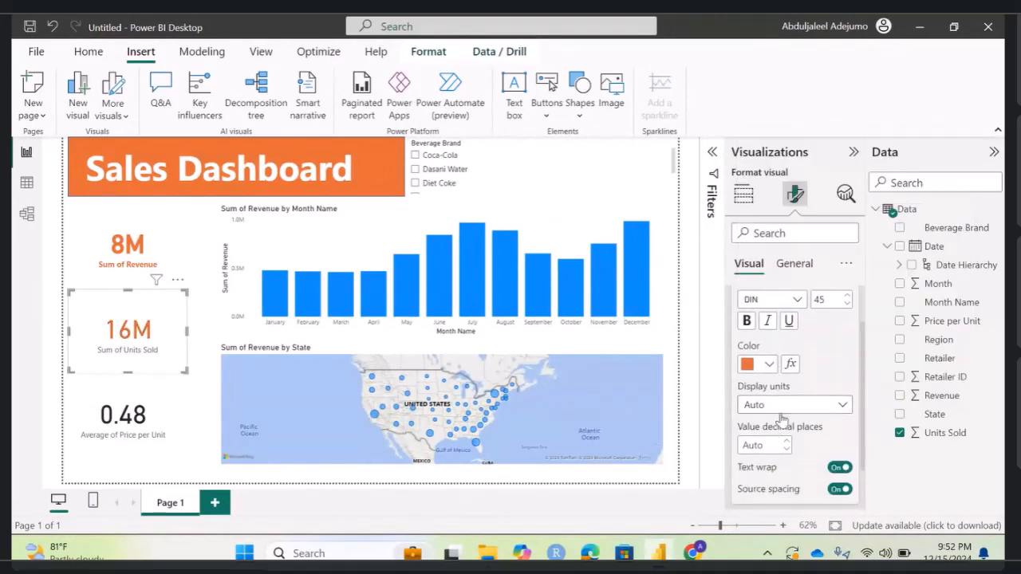
pyautogui.scroll(1, 782, 421)
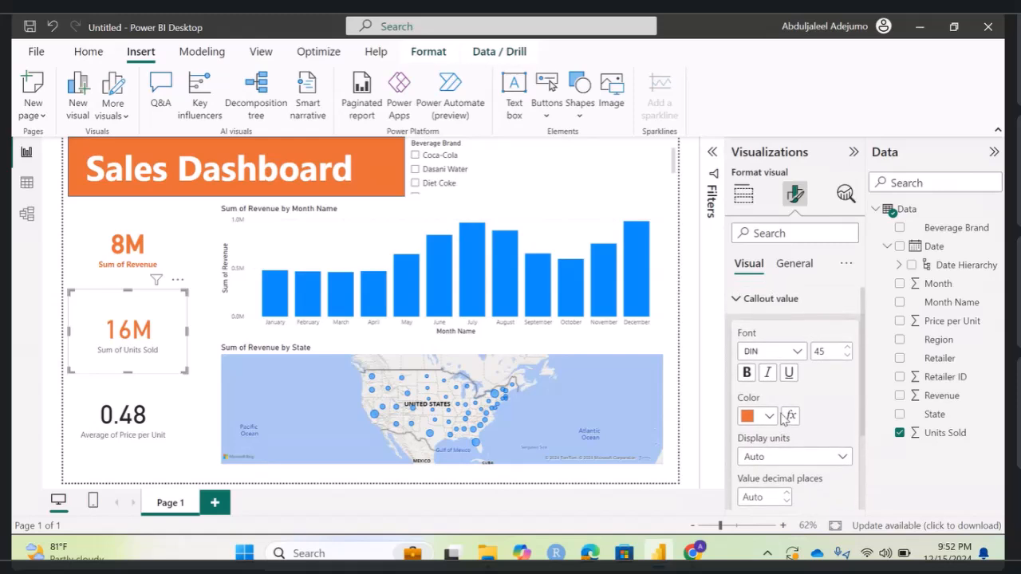
pyautogui.click(737, 298)
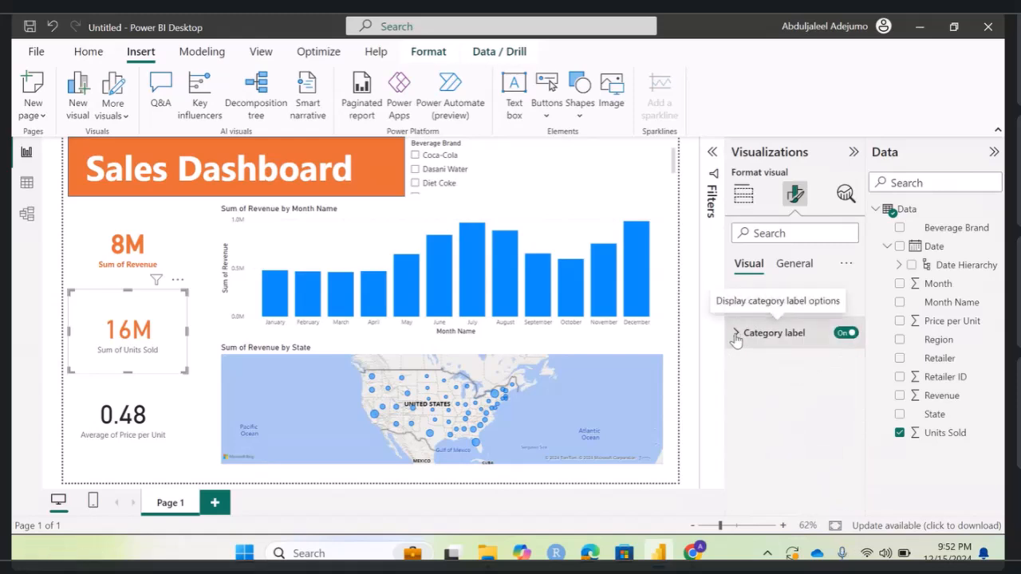
# Step: Make the Sum of Units Sold card's category label bold and orange
pyautogui.click(735, 339)
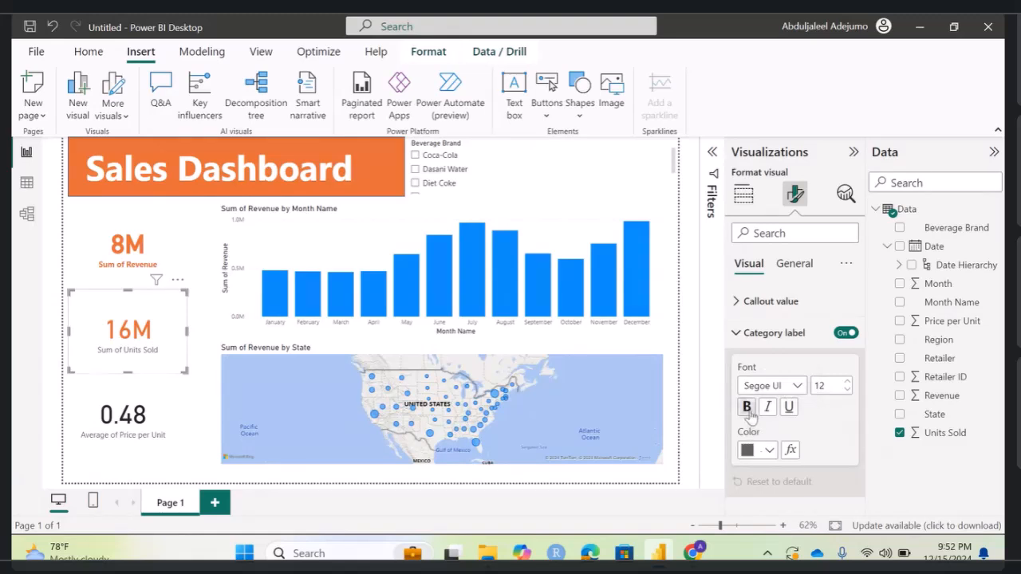
pyautogui.click(747, 408)
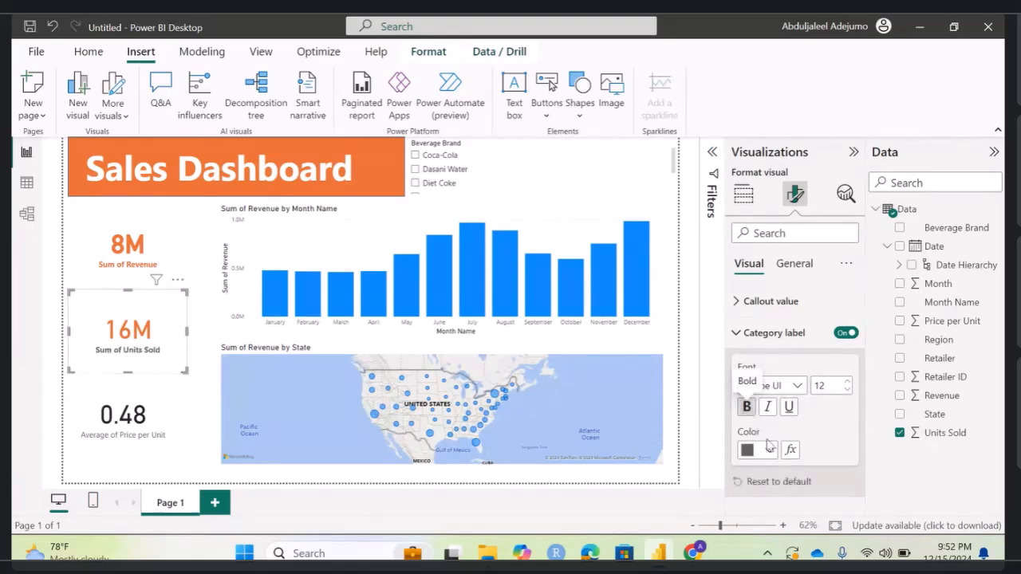
pyautogui.click(769, 449)
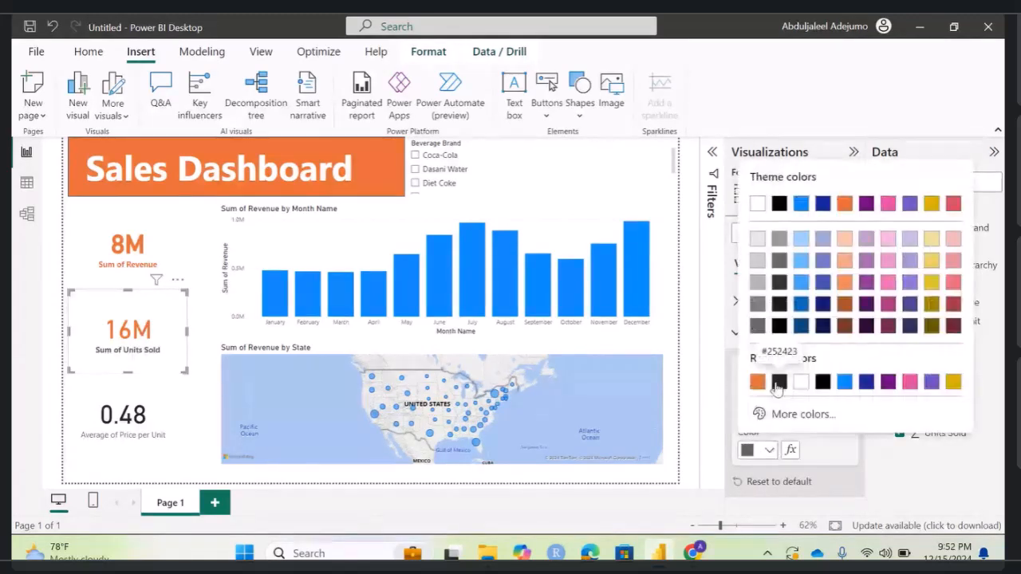
pyautogui.click(757, 382)
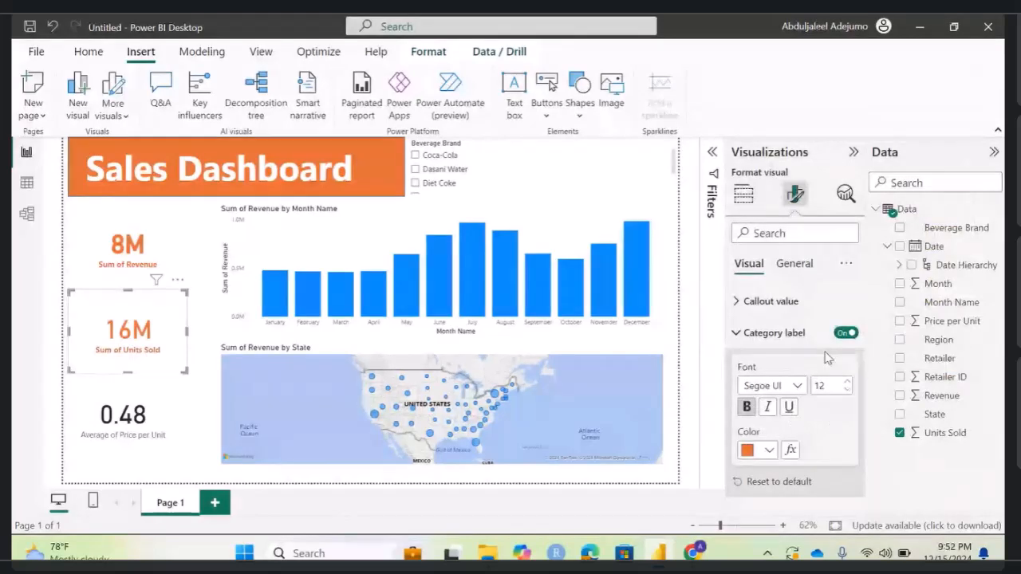
# Step: Make the Sum of Units Sold card's callout value bold
pyautogui.click(771, 300)
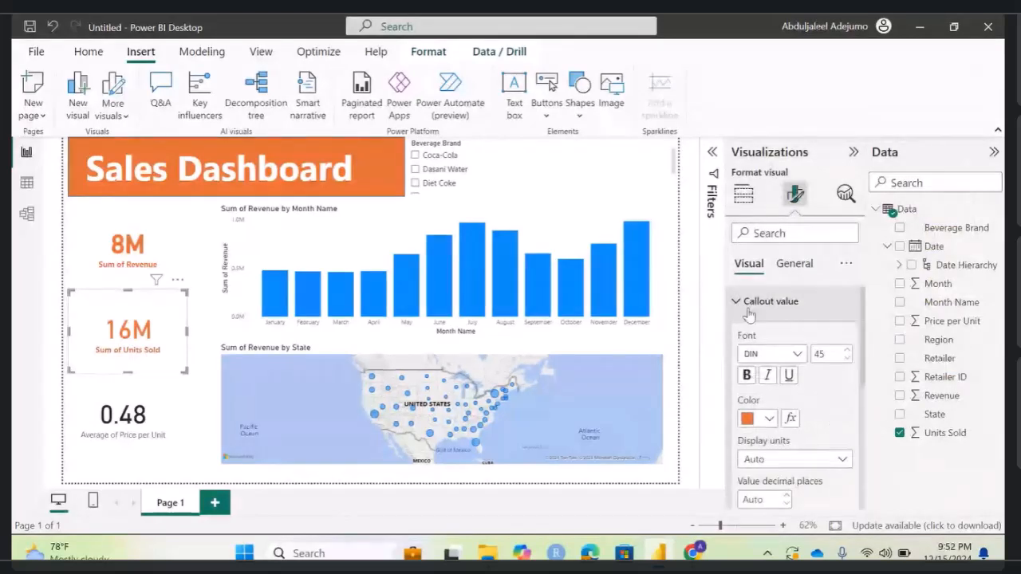
pyautogui.click(747, 375)
pyautogui.click(797, 355)
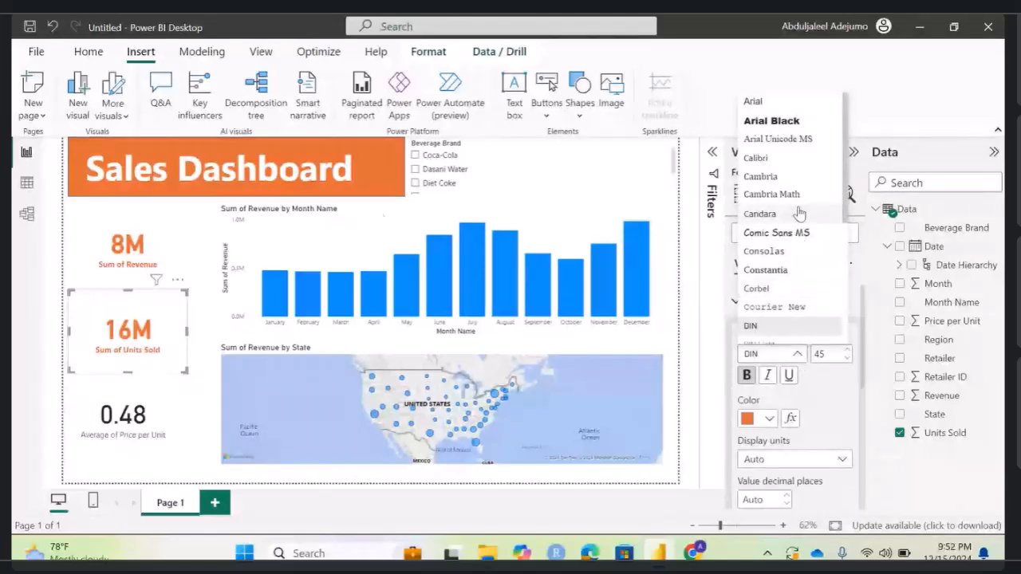
pyautogui.click(323, 173)
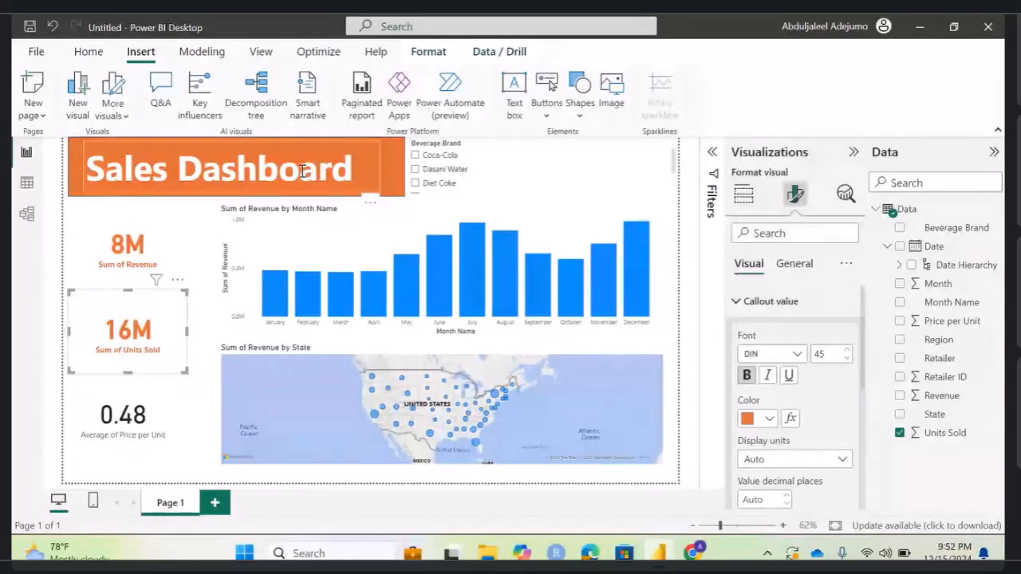
# Step: Change the font of the Sales Dashboard title text to Arial Black
pyautogui.click(303, 171)
pyautogui.moveTo(354, 176); pyautogui.dragTo(83, 179)
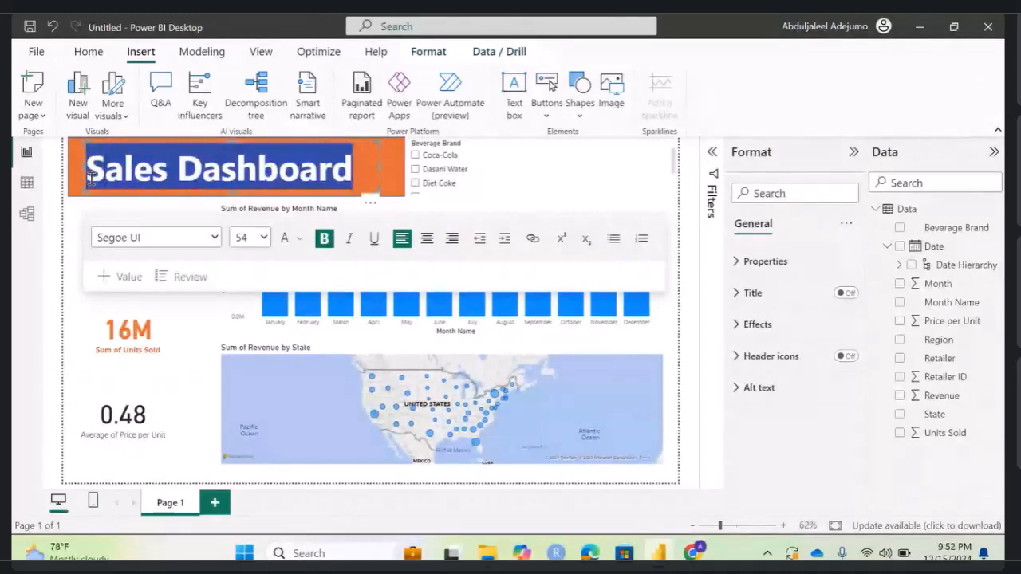
pyautogui.click(168, 235)
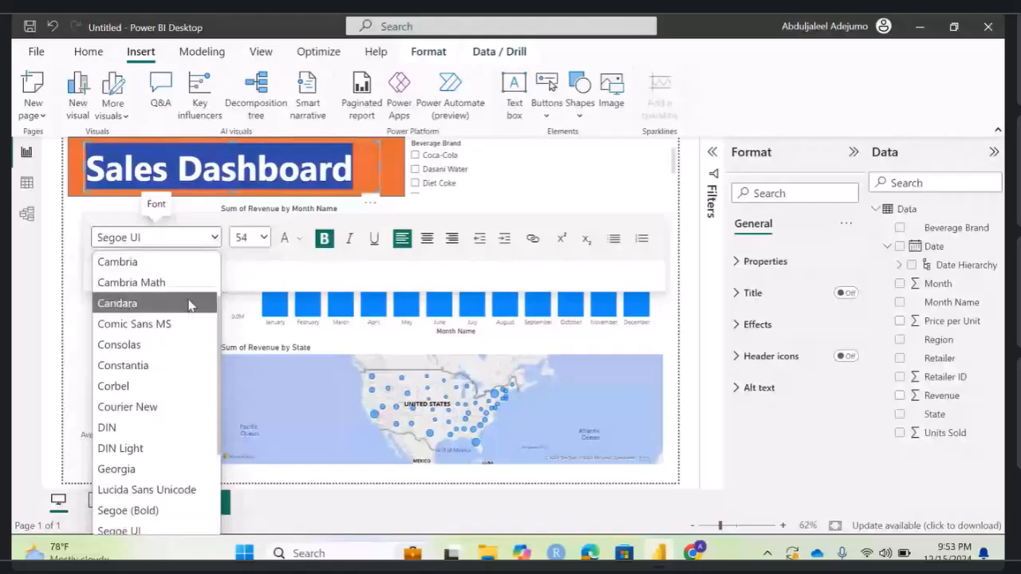
pyautogui.scroll(2, 190, 306)
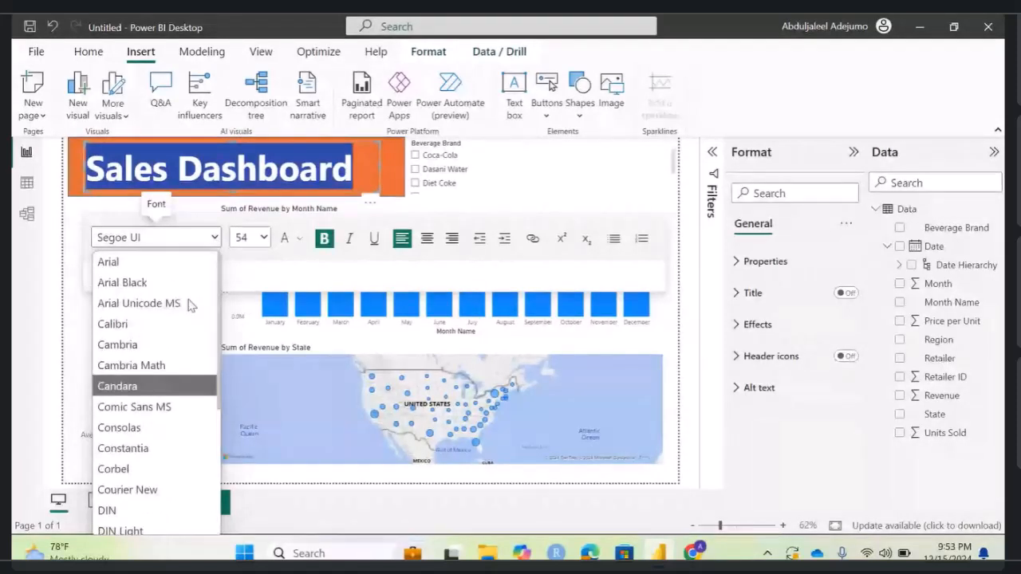
pyautogui.click(122, 283)
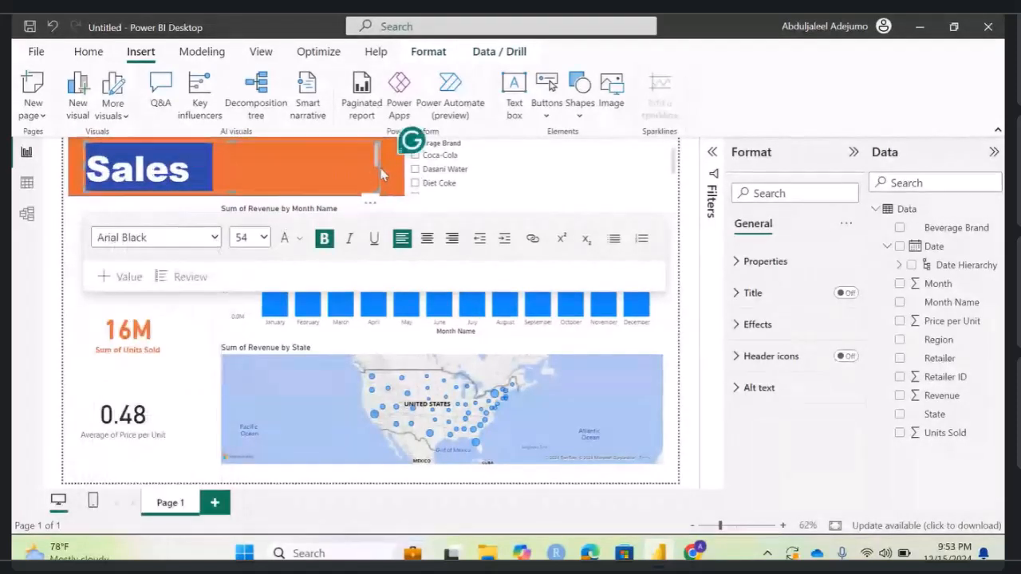
# Step: Widen the title's text box on both sides to span the orange banner so the full title fits on one line
pyautogui.moveTo(379, 168); pyautogui.dragTo(403, 168)
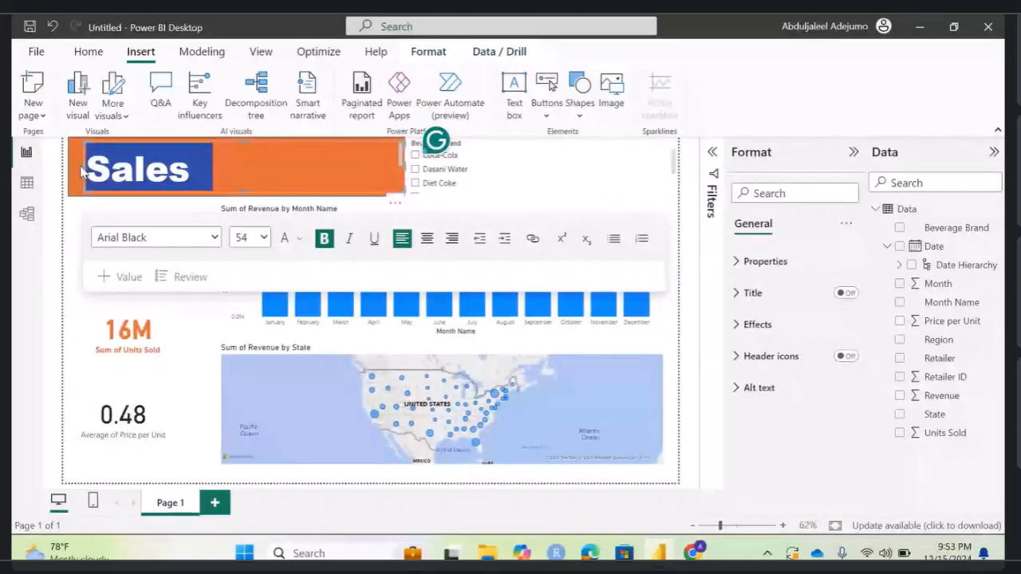
pyautogui.moveTo(83, 169); pyautogui.dragTo(67, 170)
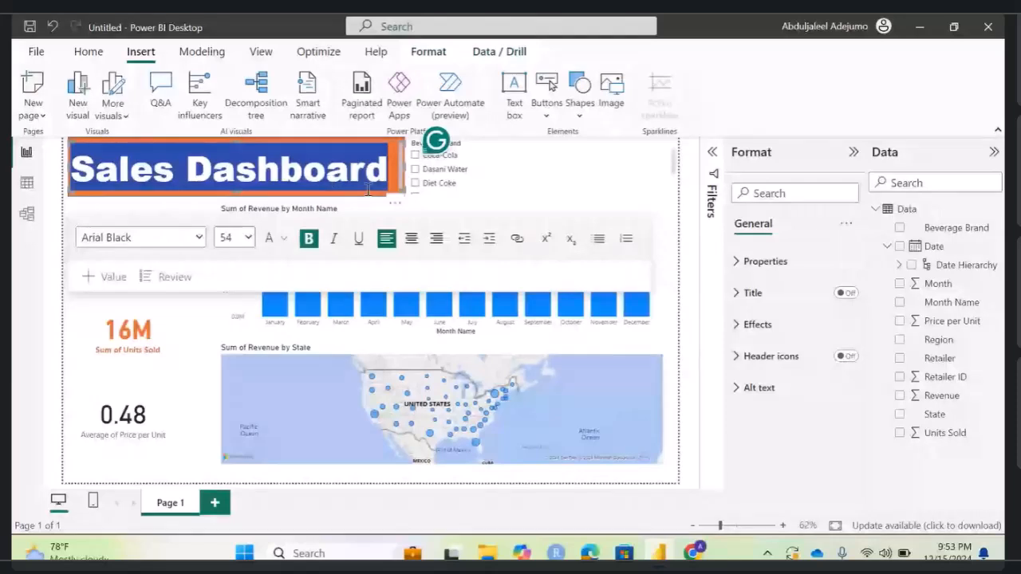
pyautogui.click(214, 312)
# Step: Set the Sum of Revenue card's callout value font to Arial Black
pyautogui.click(135, 271)
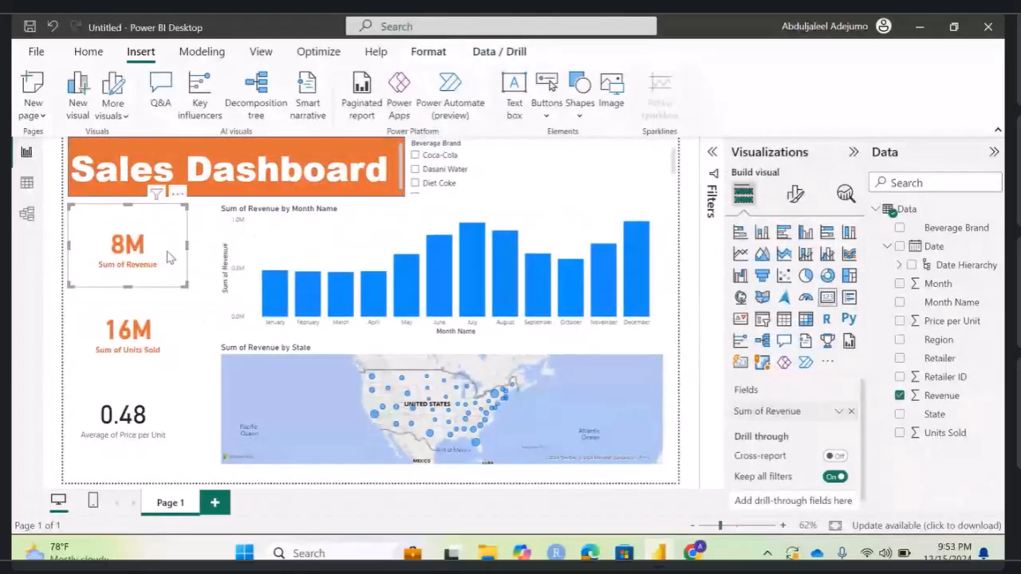
pyautogui.click(796, 194)
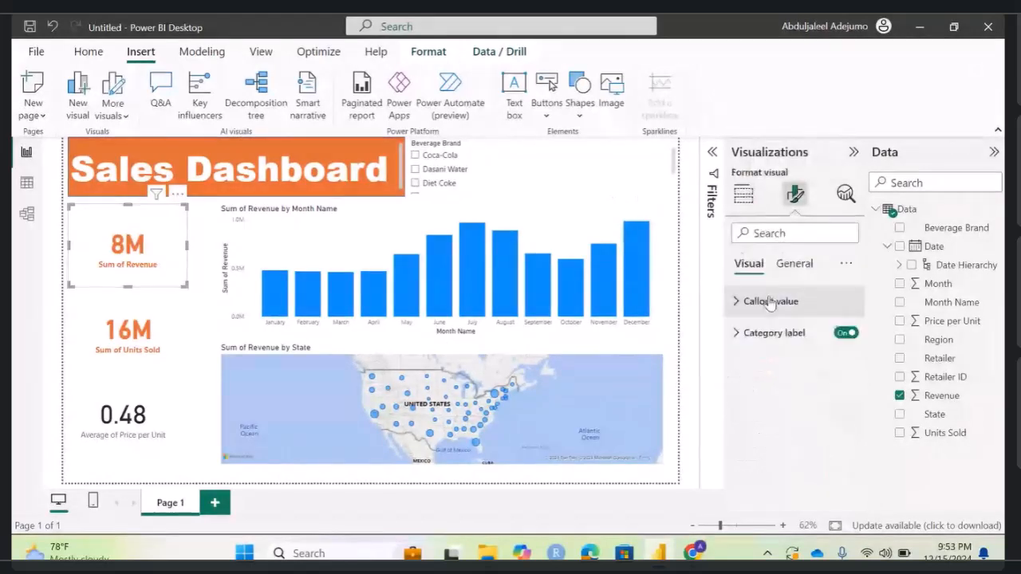
pyautogui.click(765, 301)
pyautogui.click(789, 354)
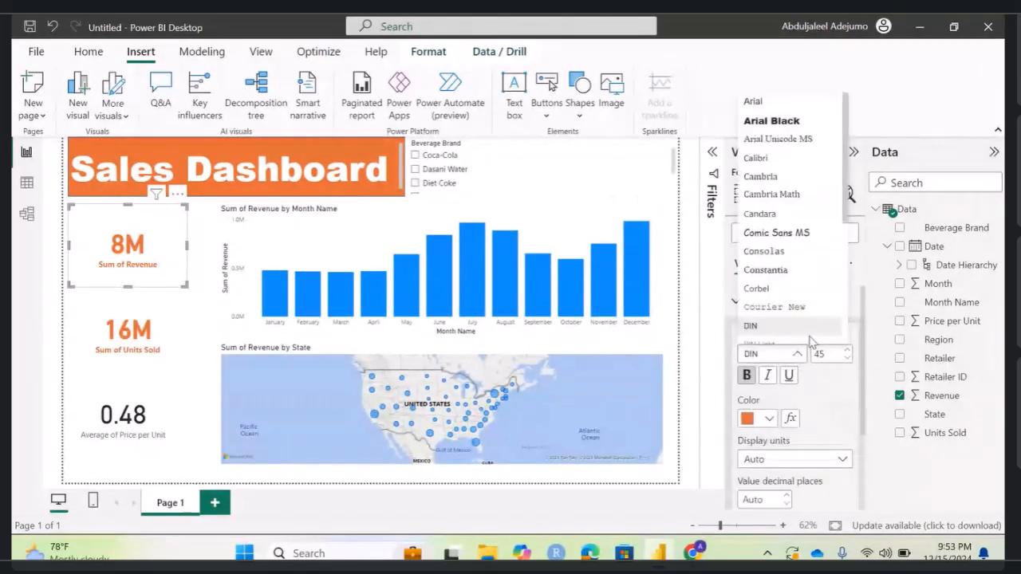
pyautogui.click(784, 126)
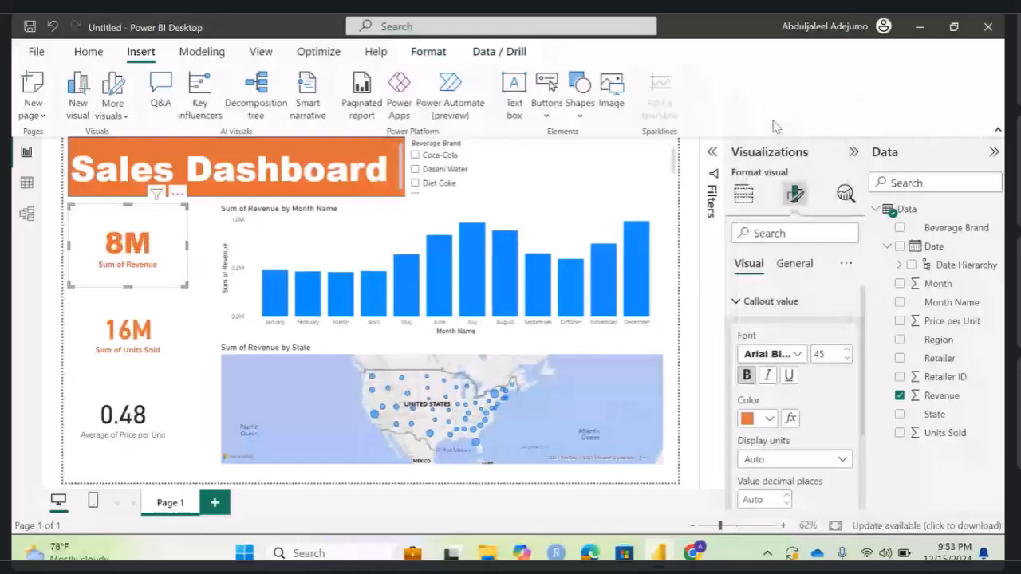
# Step: Set the Sum of Revenue card's category label font to Arial Black
pyautogui.click(735, 300)
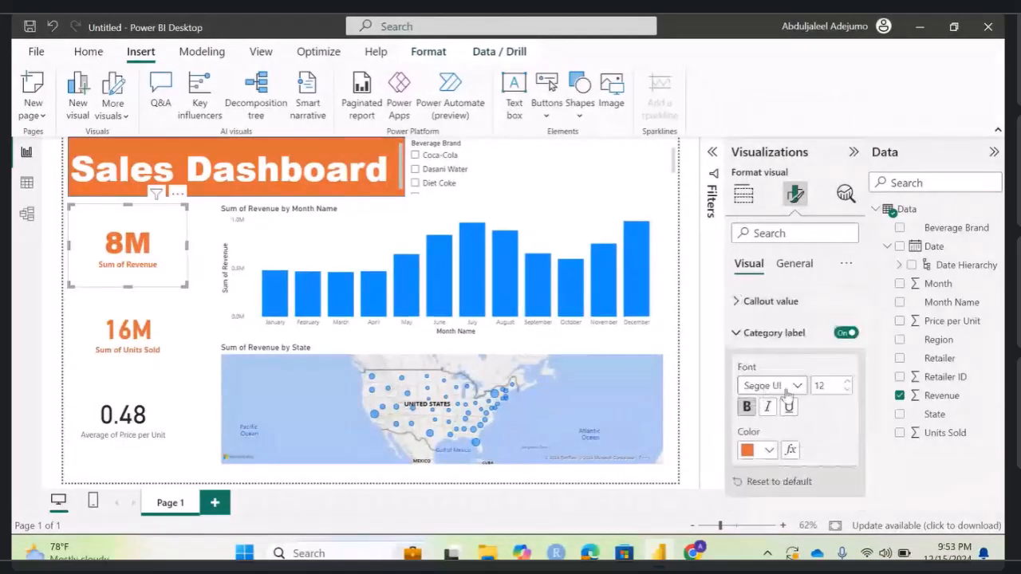
pyautogui.click(789, 386)
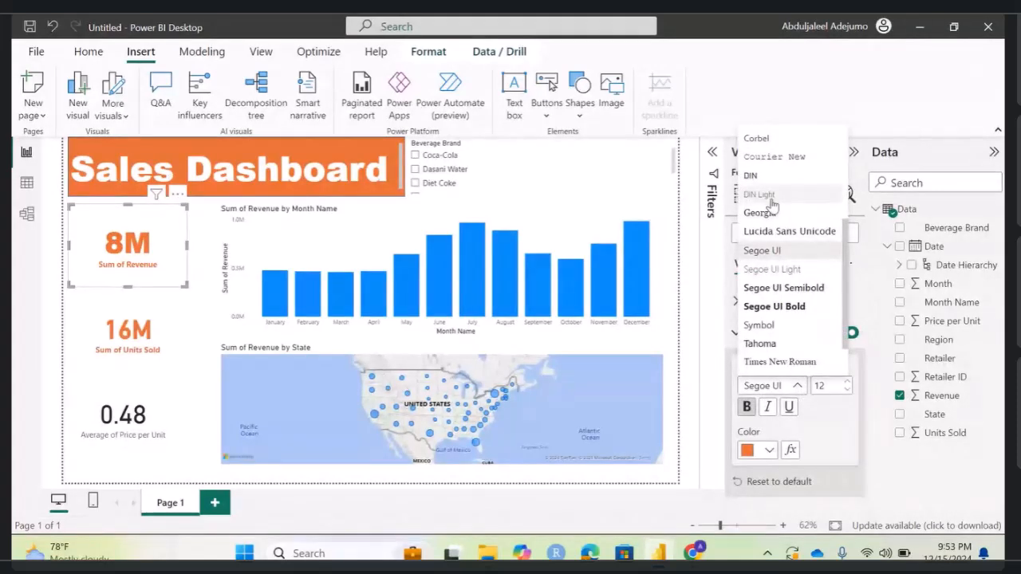
pyautogui.scroll(3, 772, 205)
pyautogui.click(775, 157)
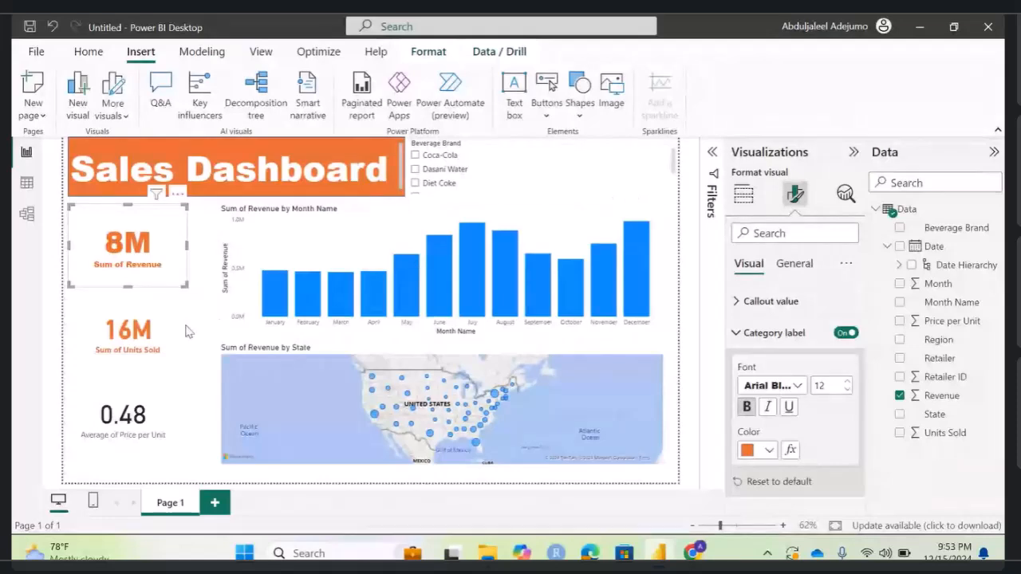
# Step: Set the Sum of Units Sold card's category label font to Arial Black
pyautogui.click(165, 340)
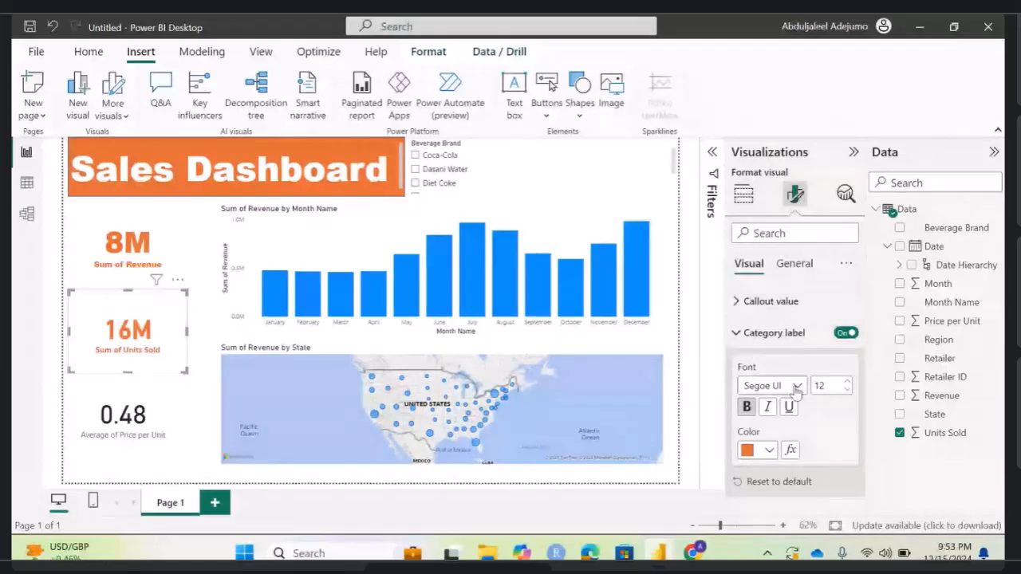
pyautogui.click(771, 385)
pyautogui.scroll(5, 781, 199)
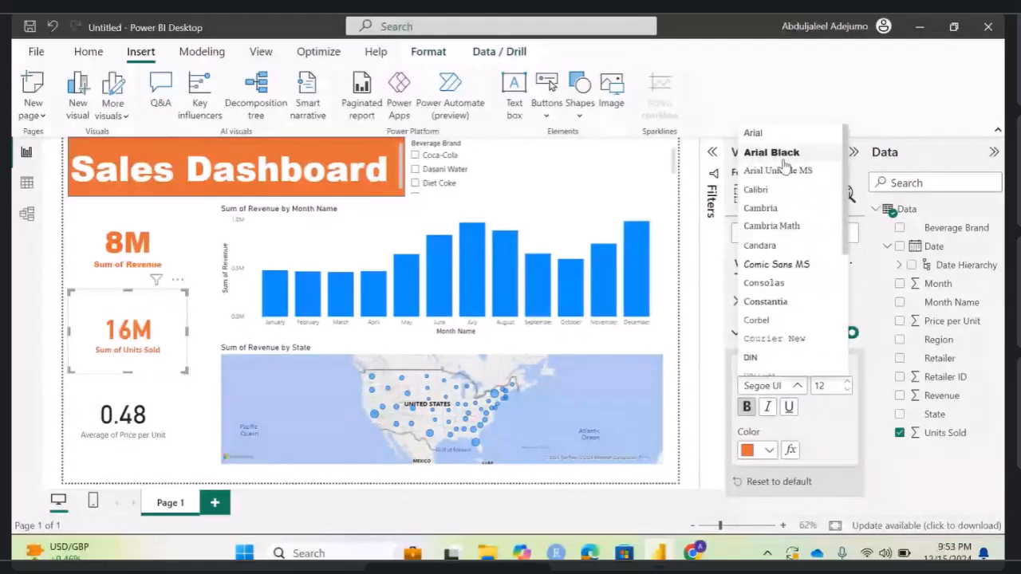
pyautogui.click(784, 156)
# Step: Set the Sum of Units Sold card's callout value font to Arial Black
pyautogui.click(742, 338)
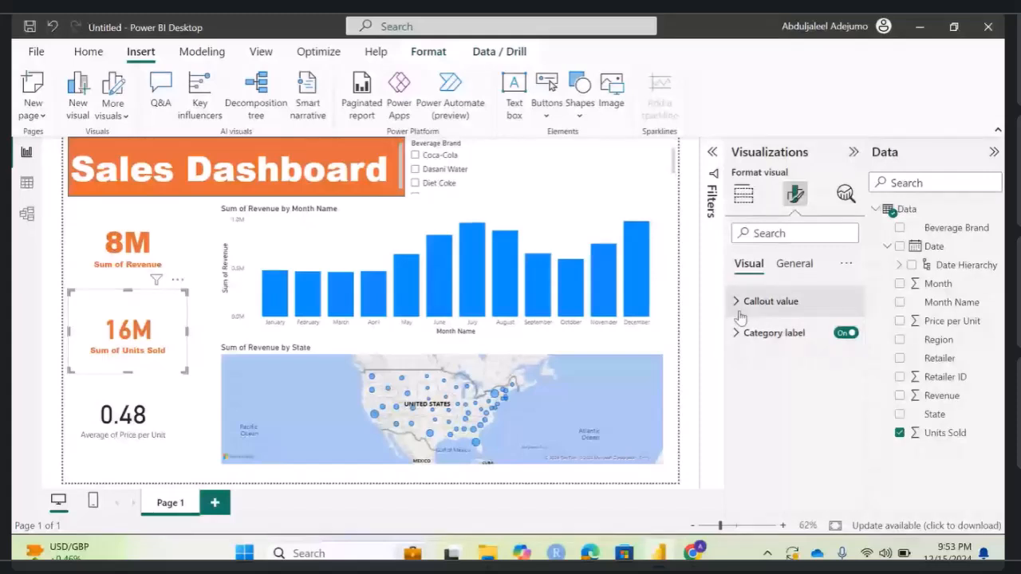
pyautogui.click(748, 301)
pyautogui.click(799, 354)
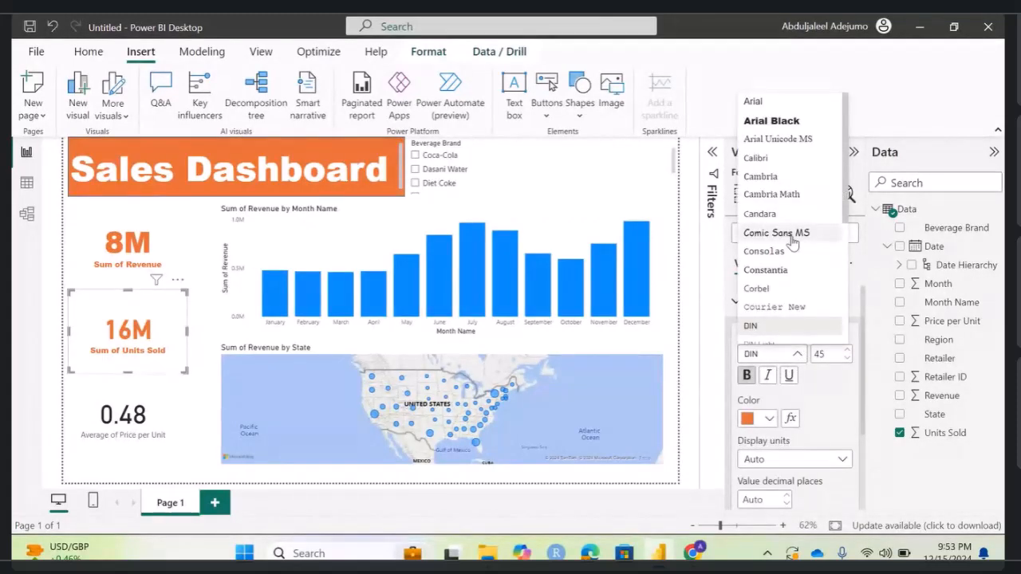
pyautogui.click(781, 121)
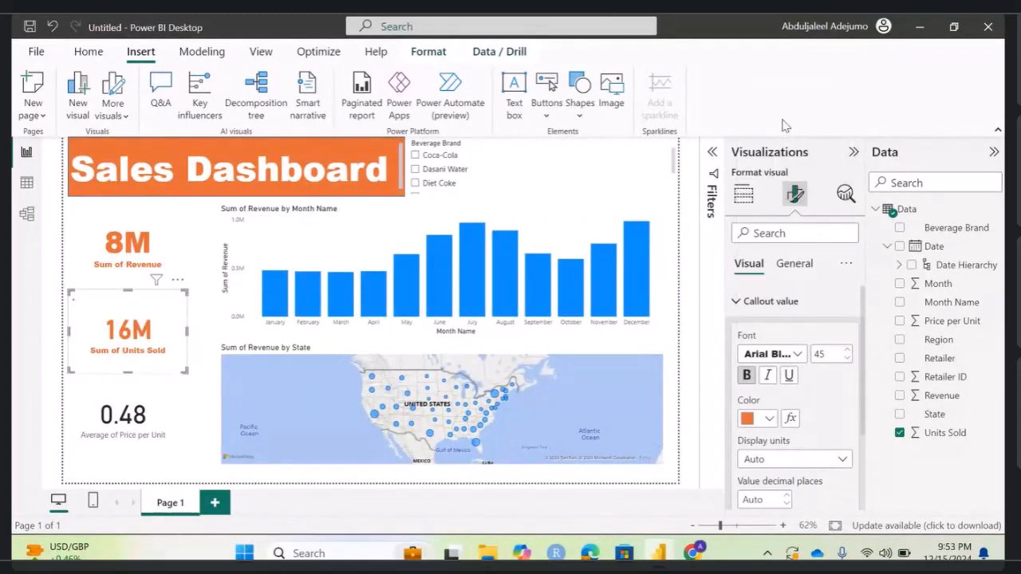
# Step: Format the Average of Price per Unit card's callout value in orange, bold Arial Black
pyautogui.click(162, 436)
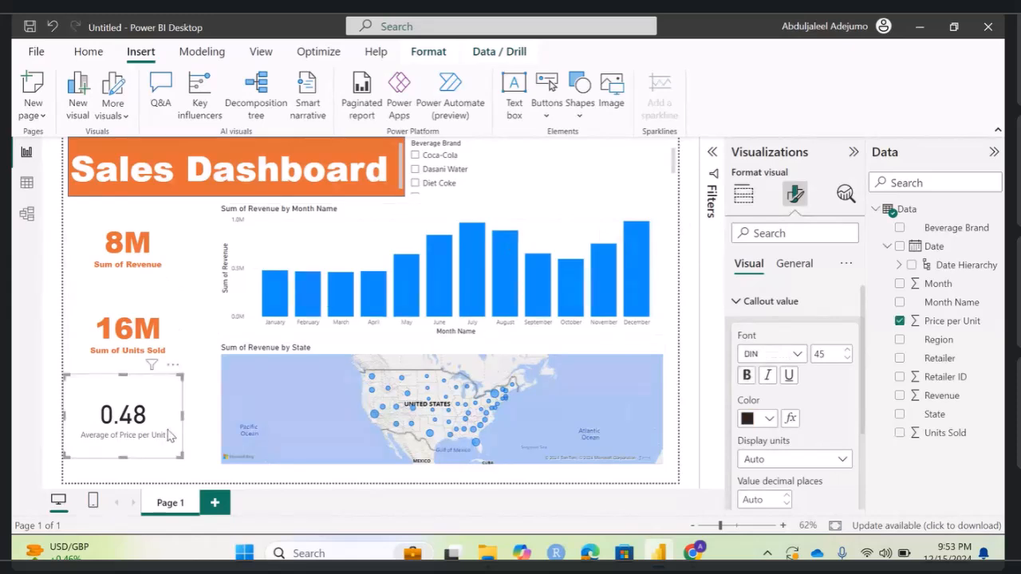
pyautogui.click(768, 418)
pyautogui.click(757, 350)
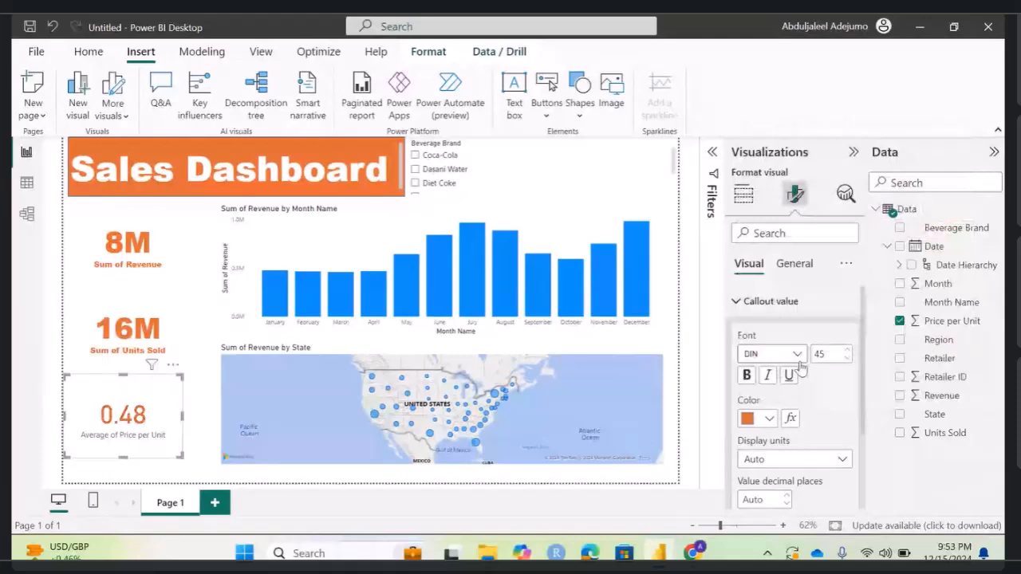
pyautogui.click(798, 355)
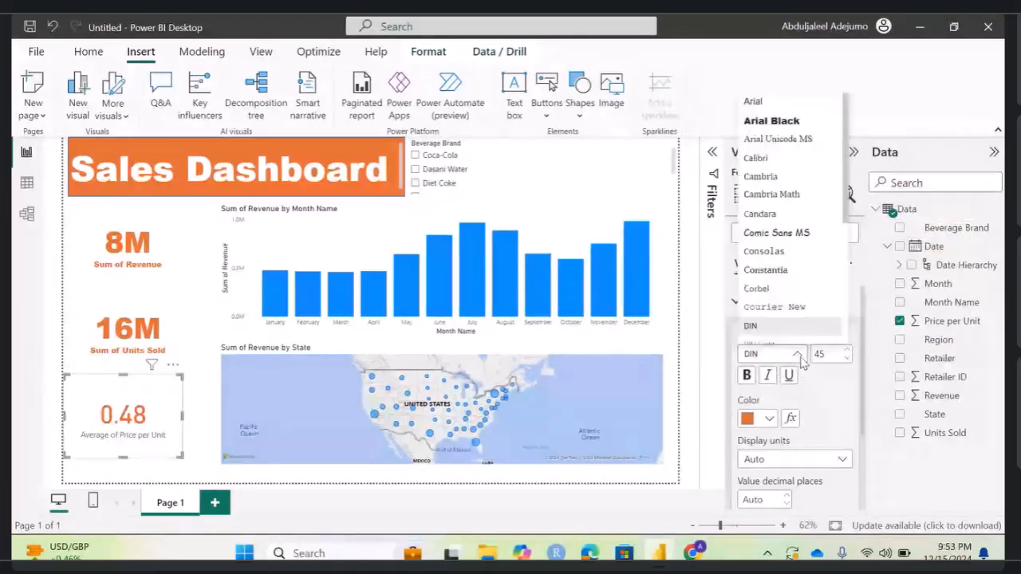
pyautogui.click(777, 120)
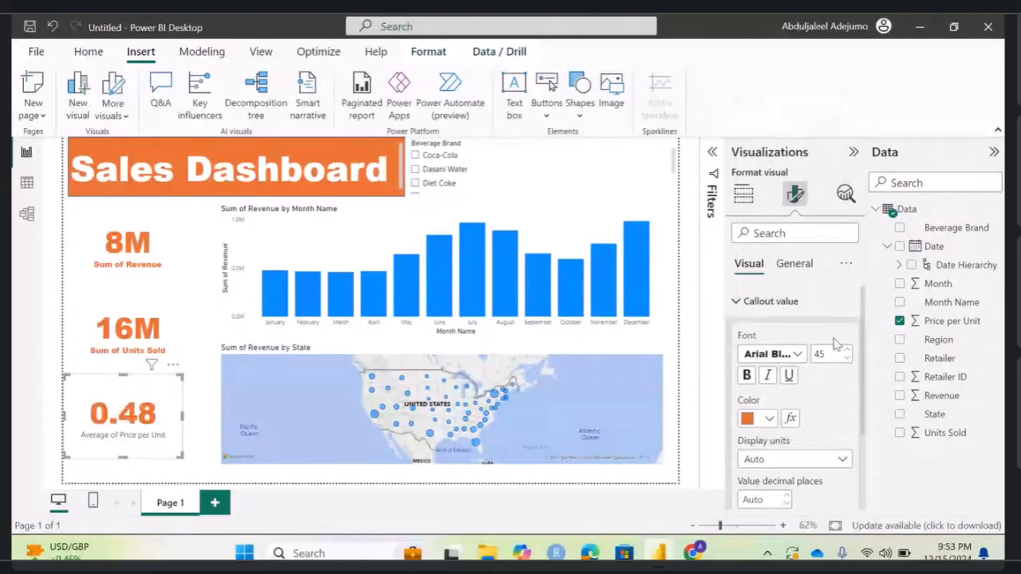
pyautogui.click(747, 375)
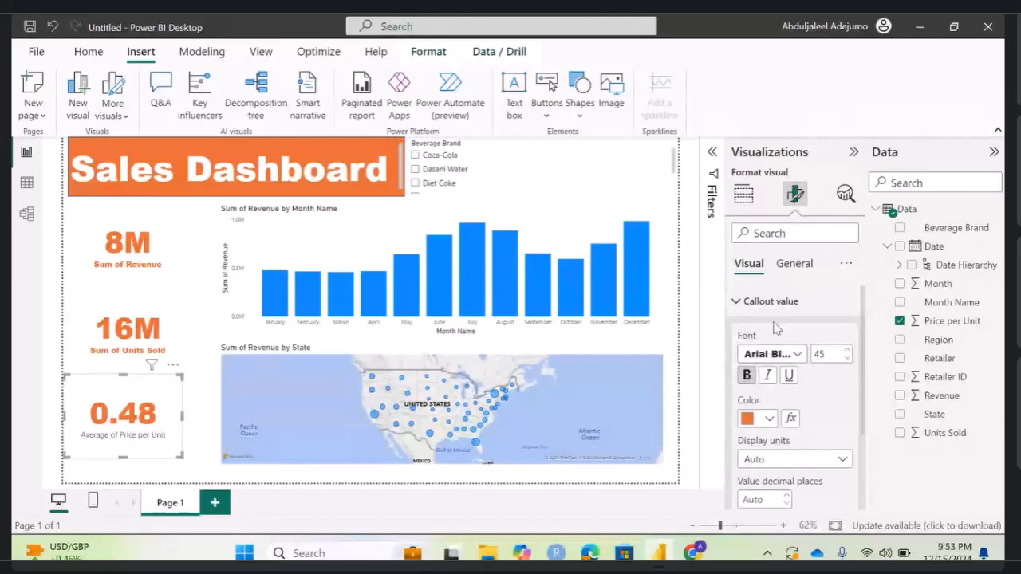
# Step: Format the Average of Price per Unit card's category label in bold Arial Black and color it orange
pyautogui.click(737, 301)
pyautogui.click(738, 335)
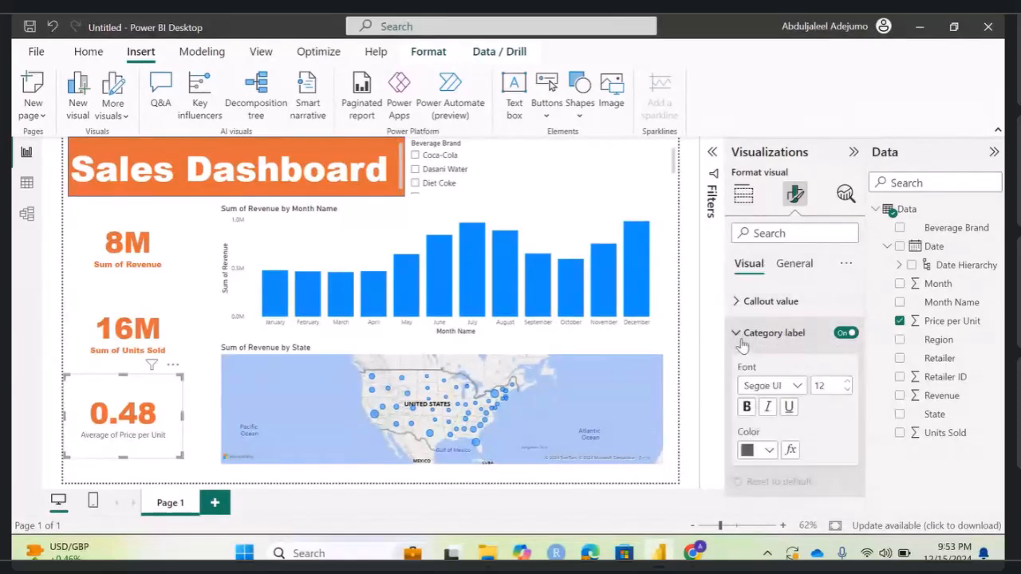
pyautogui.click(747, 407)
pyautogui.click(797, 386)
pyautogui.scroll(5, 789, 184)
pyautogui.click(786, 153)
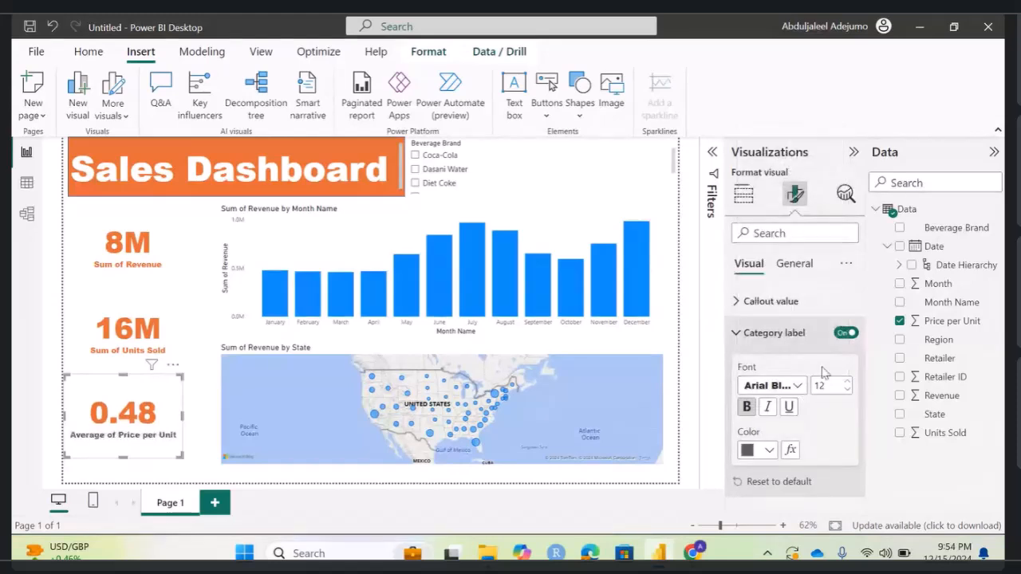
pyautogui.click(768, 450)
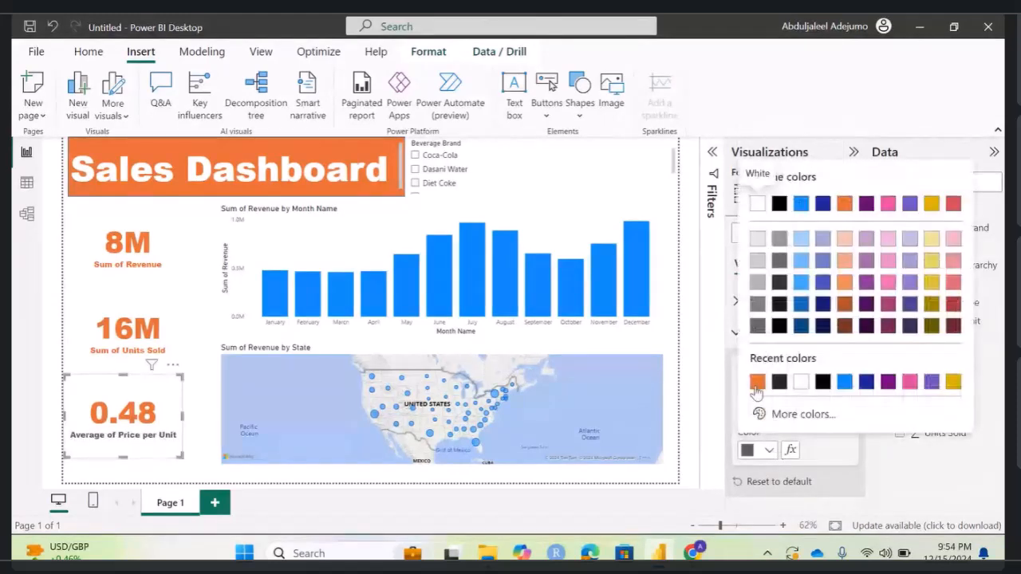
pyautogui.click(756, 384)
pyautogui.click(750, 327)
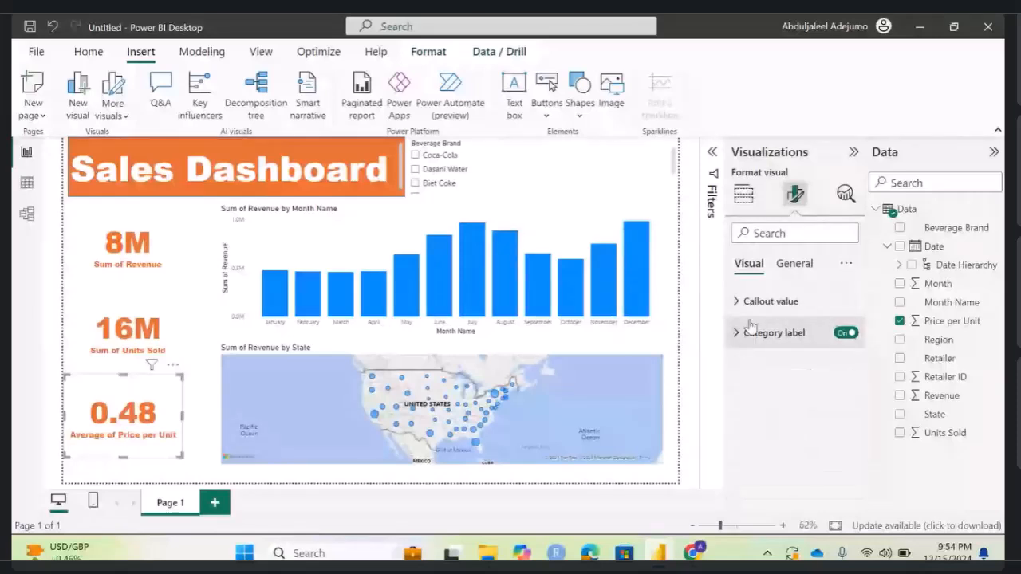
# Step: Set the X-axis values font of the Sum of Revenue by Month Name chart to Arial Black
pyautogui.click(430, 254)
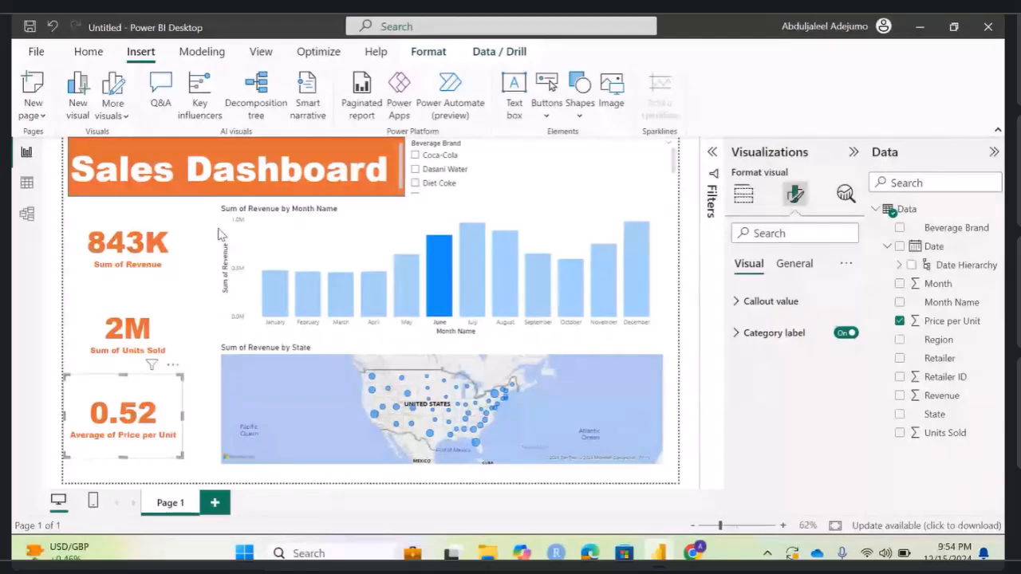
pyautogui.click(370, 232)
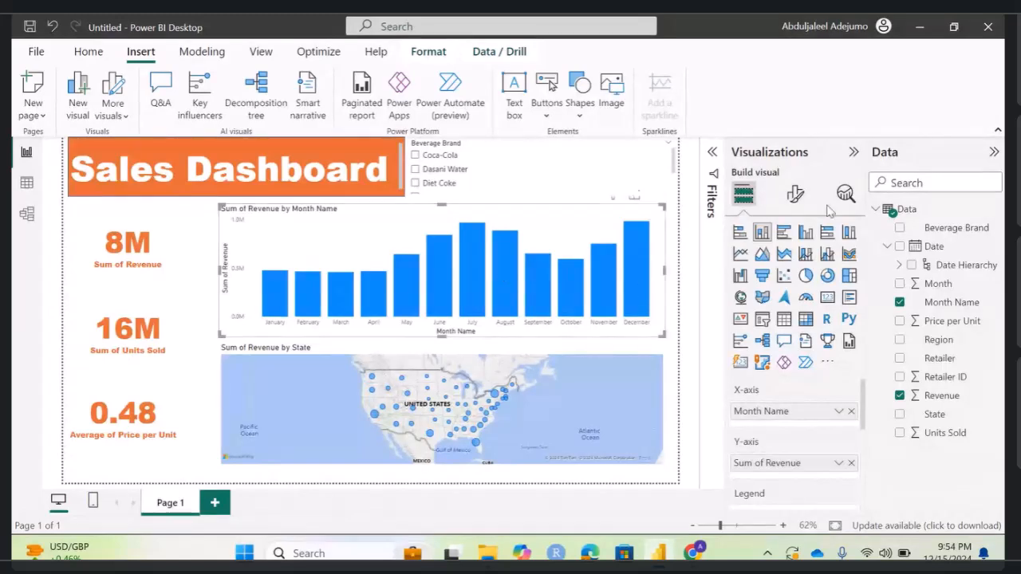
pyautogui.click(798, 195)
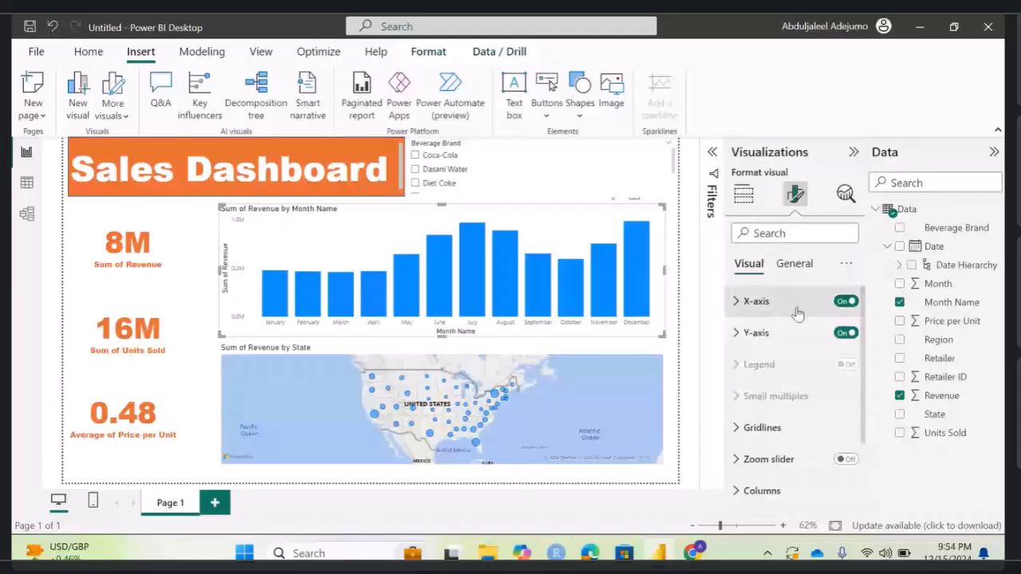
pyautogui.click(746, 301)
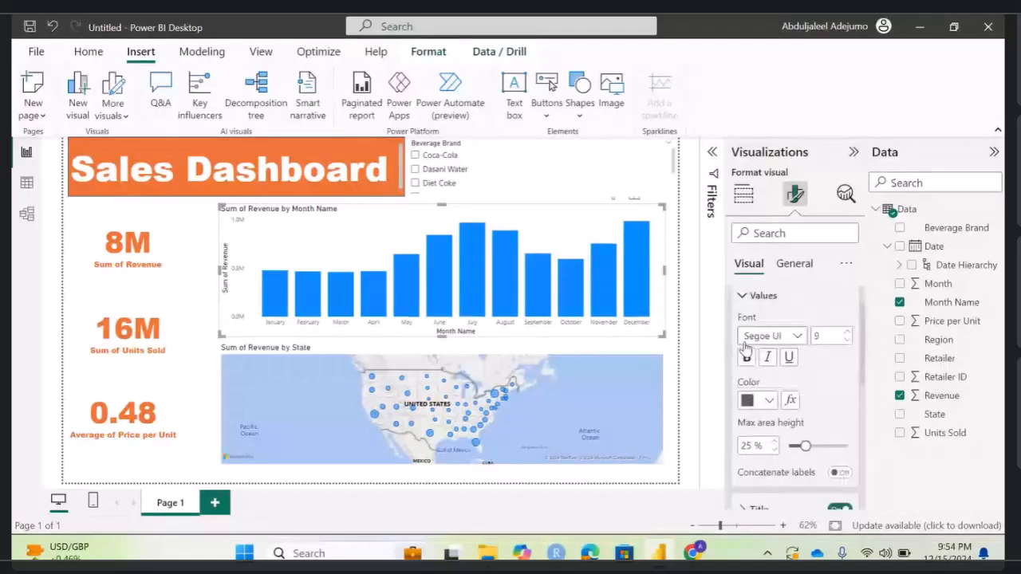
pyautogui.click(796, 337)
pyautogui.scroll(2, 781, 137)
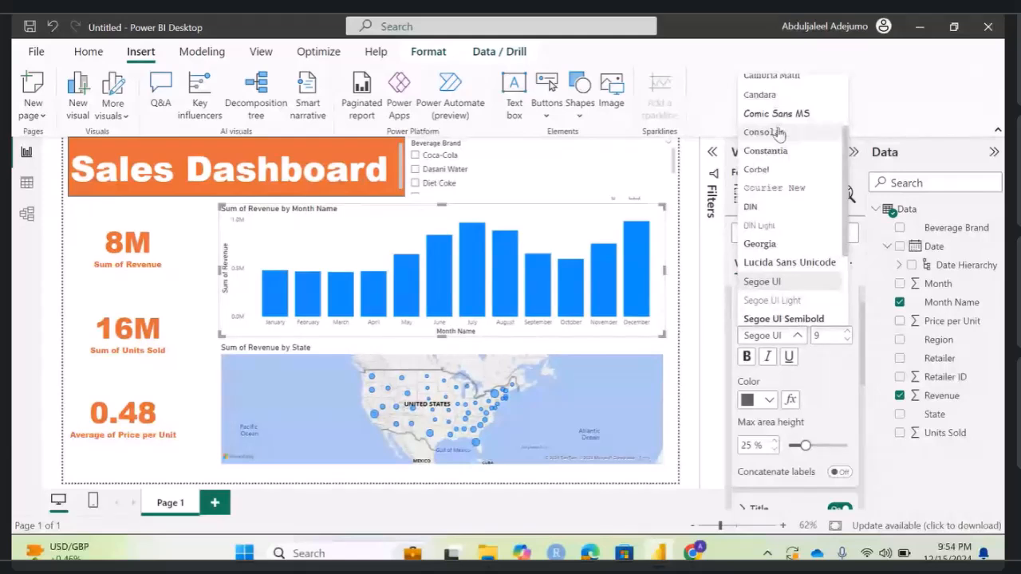
pyautogui.scroll(3, 779, 134)
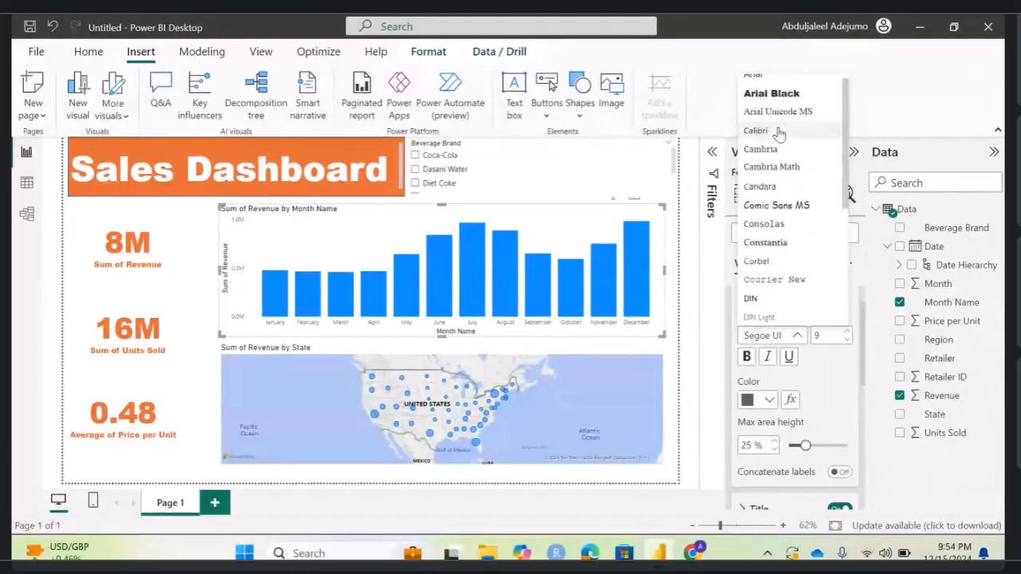
pyautogui.scroll(1, 779, 133)
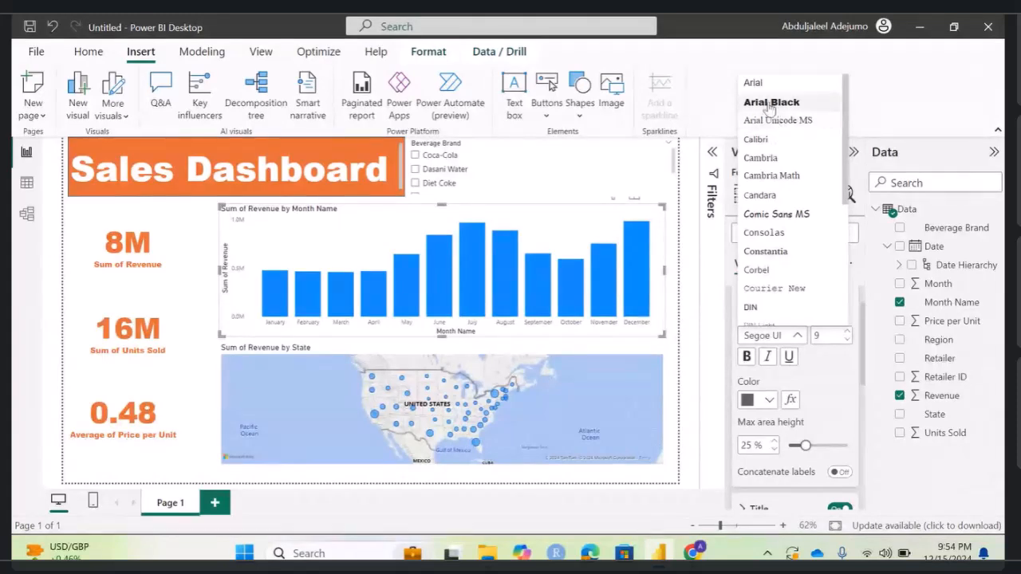
pyautogui.click(771, 102)
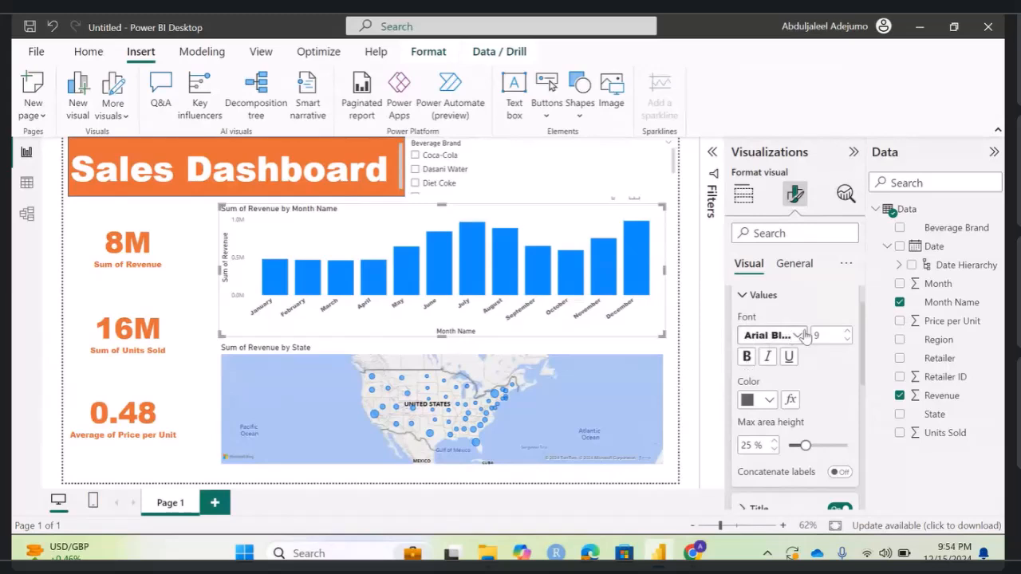
# Step: Format the X-axis values of the Sum of Revenue by Month Name chart in bold Arial, size 9, with a near-black color
pyautogui.click(800, 336)
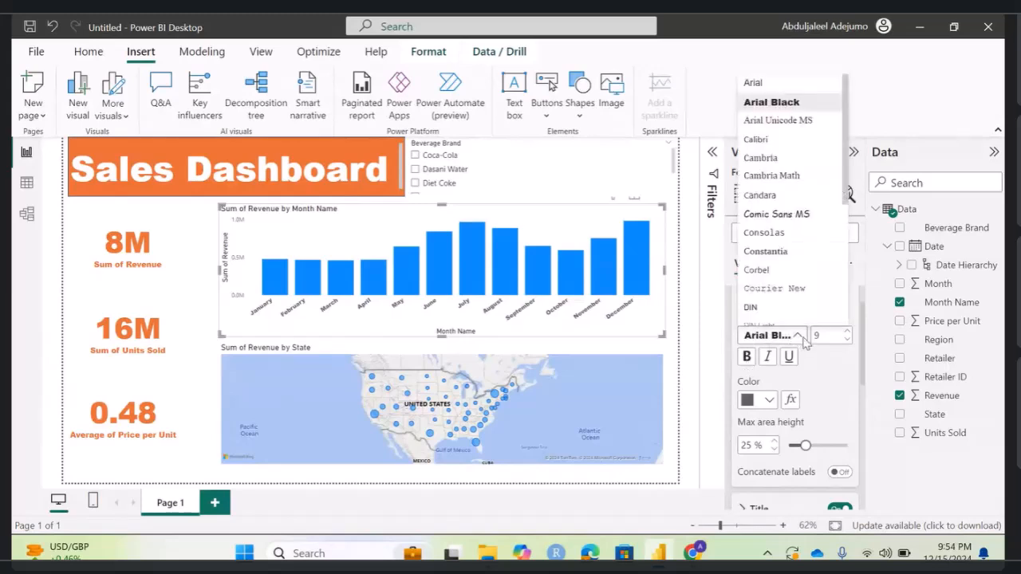
pyautogui.click(764, 83)
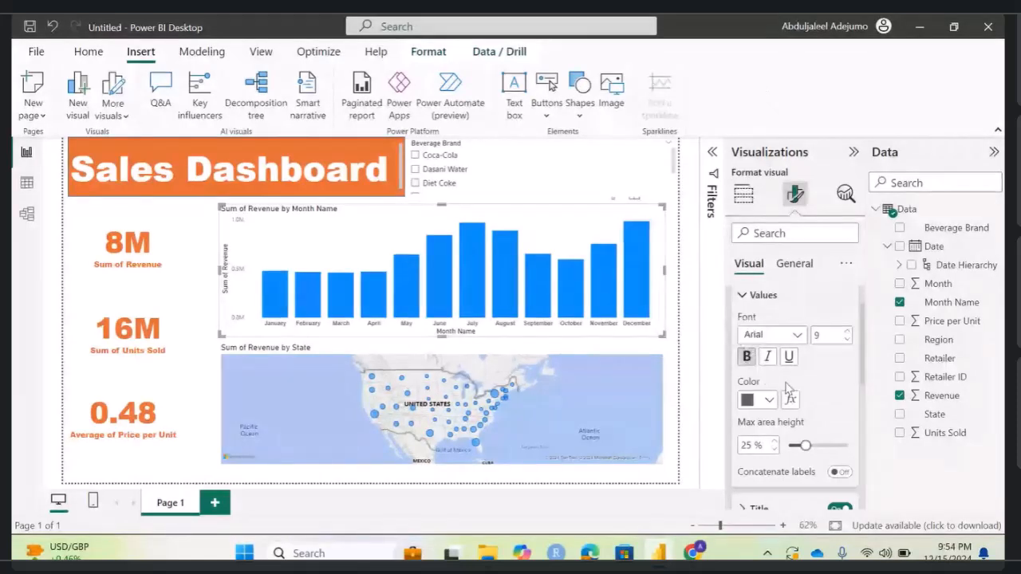
pyautogui.click(768, 400)
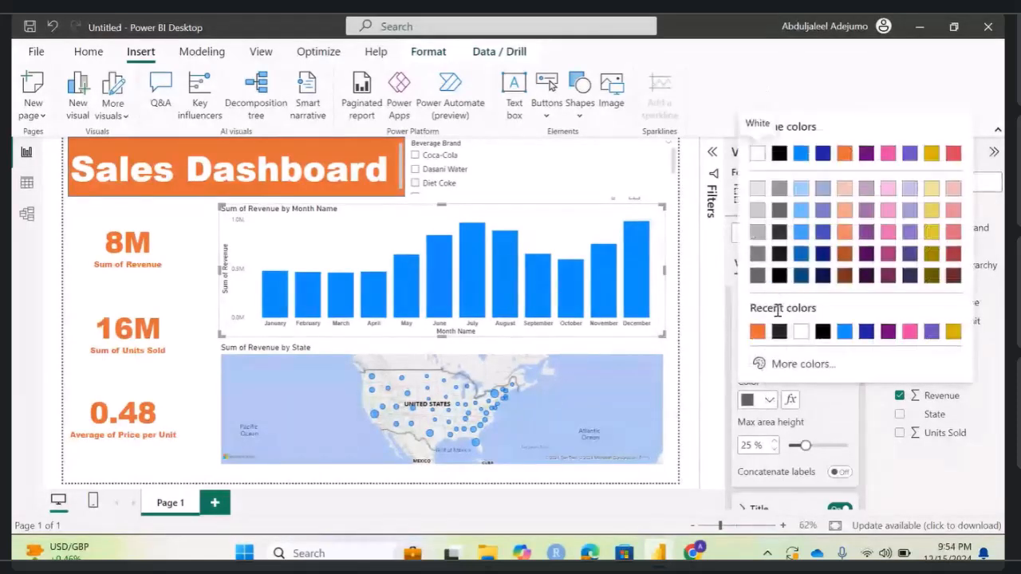
pyautogui.click(779, 333)
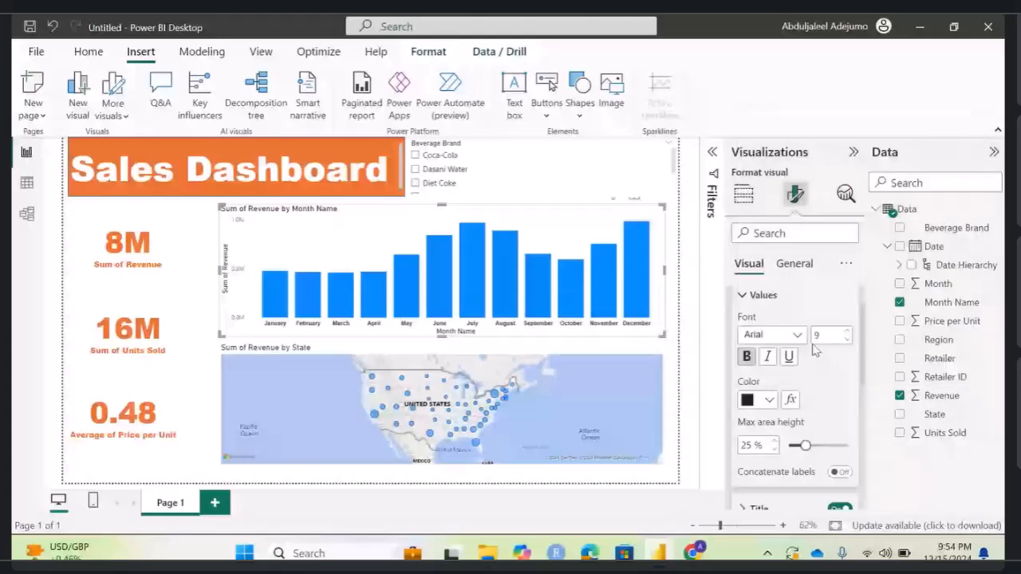
pyautogui.click(847, 331)
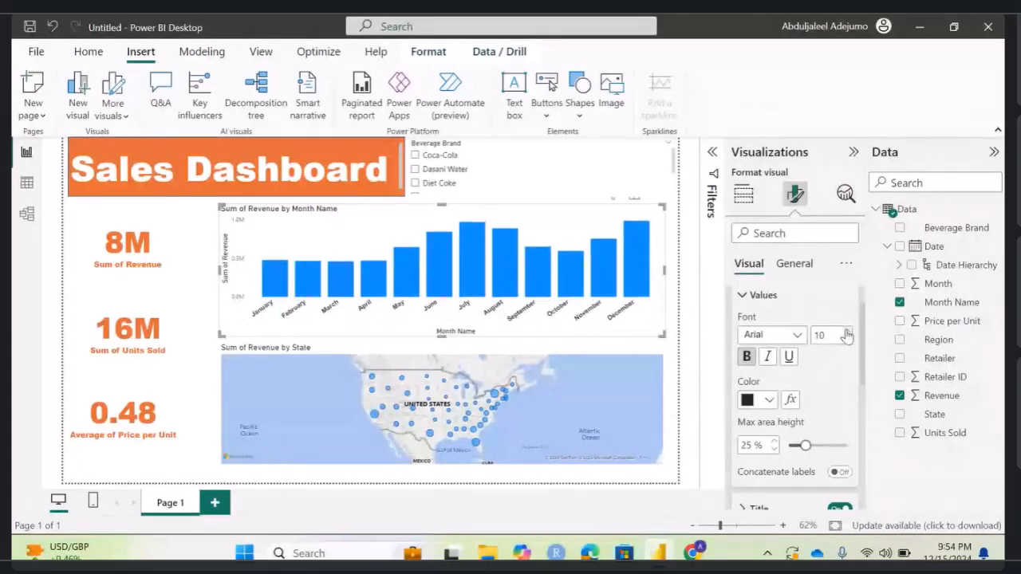
pyautogui.click(847, 338)
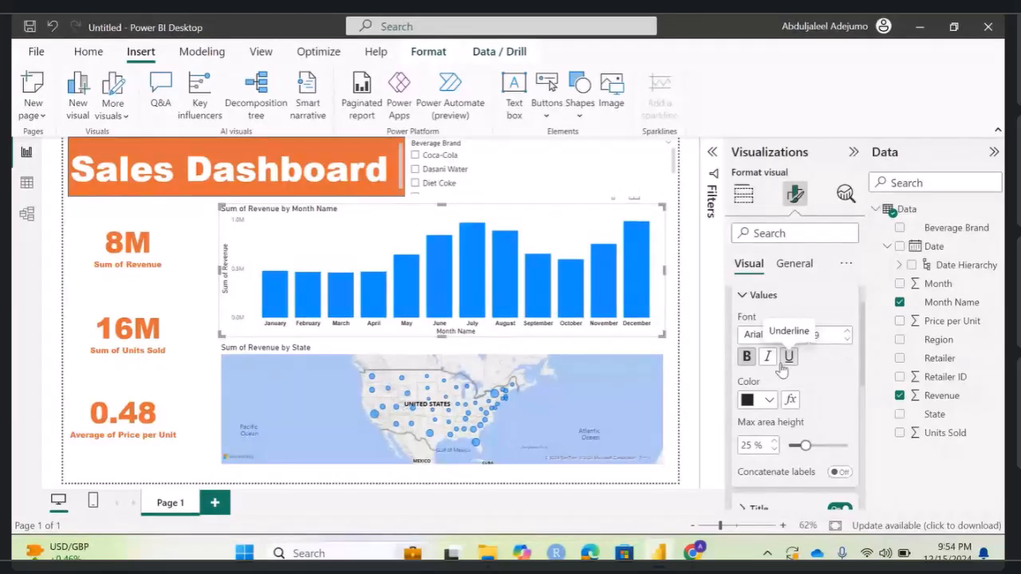
# Step: Change the X-axis title text of the Sum of Revenue by Month Name chart to "Month"
pyautogui.scroll(-1, 781, 369)
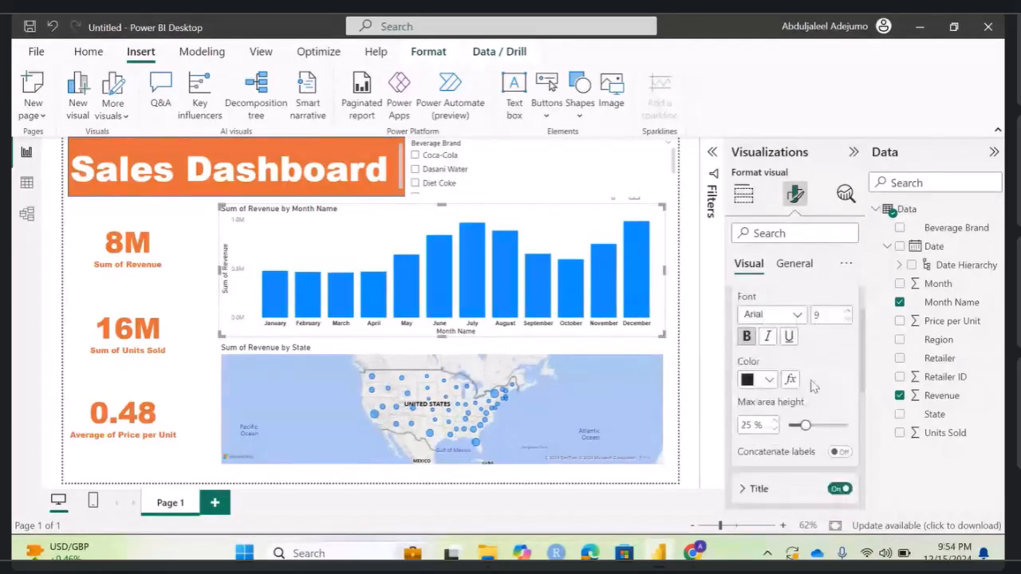
pyautogui.scroll(-1, 790, 402)
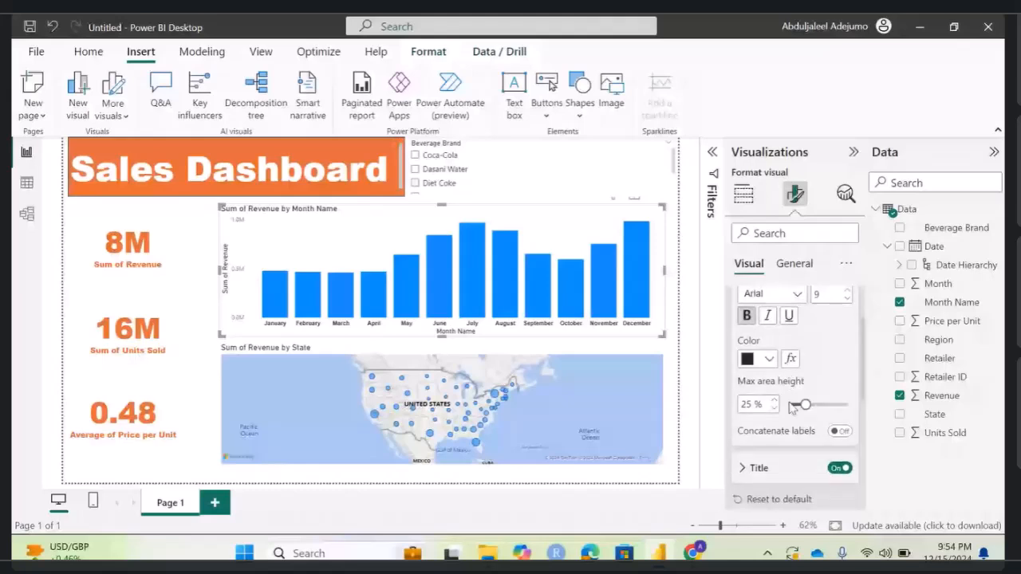
pyautogui.scroll(4, 790, 407)
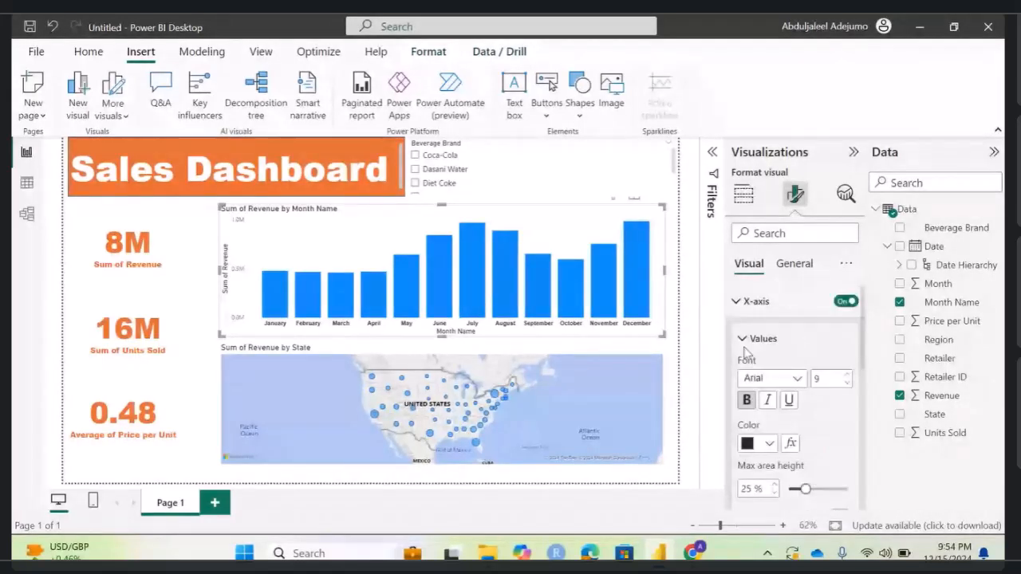
pyautogui.click(747, 343)
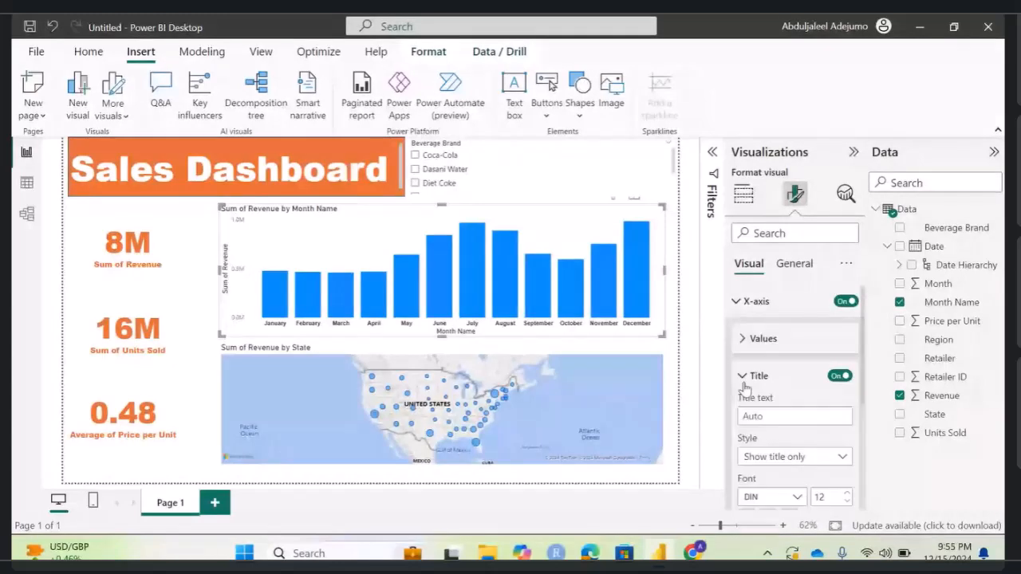
pyautogui.scroll(-3, 793, 395)
pyautogui.scroll(-1, 794, 395)
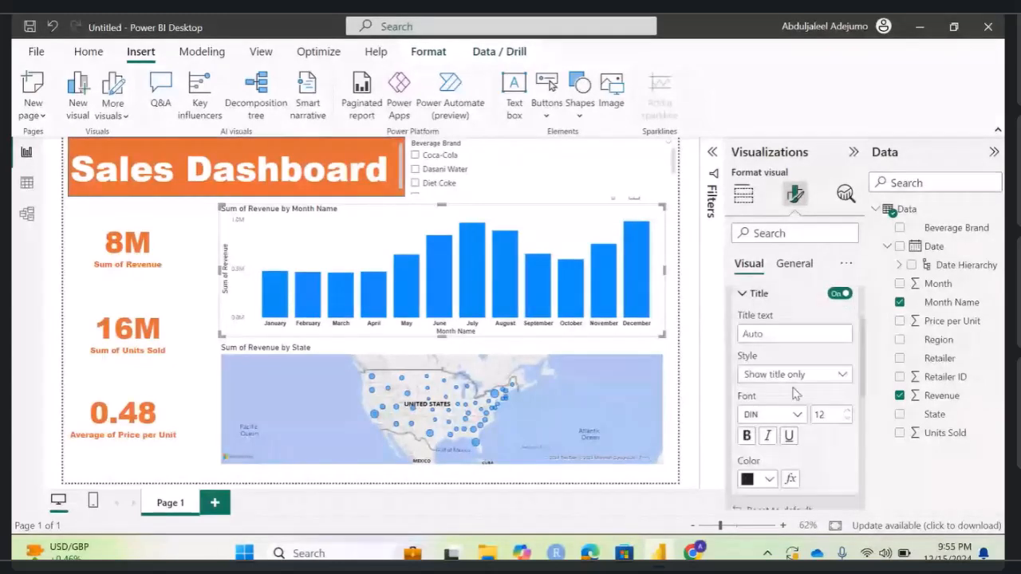
pyautogui.click(777, 330)
pyautogui.write('M')
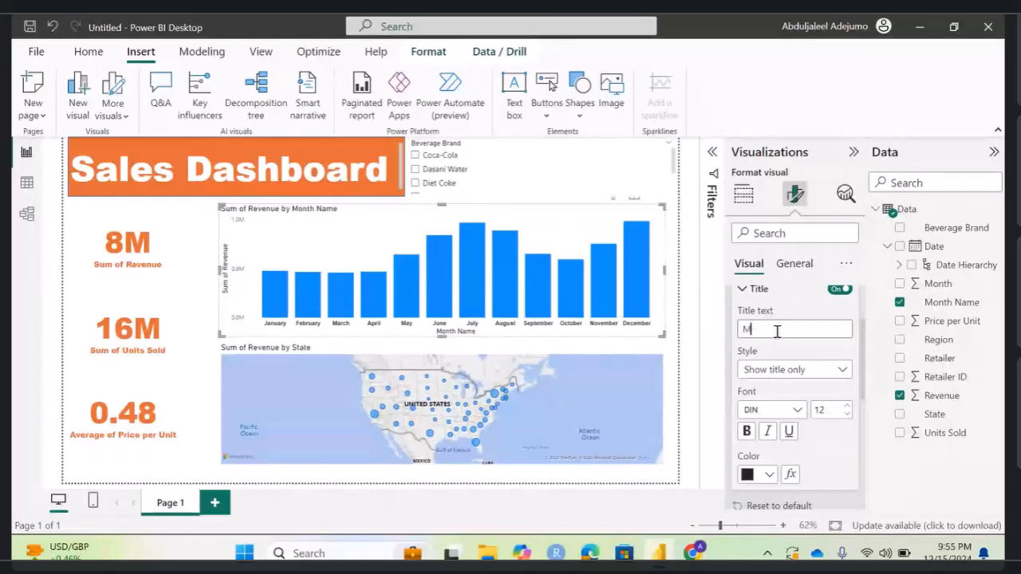
pyautogui.write('onth')
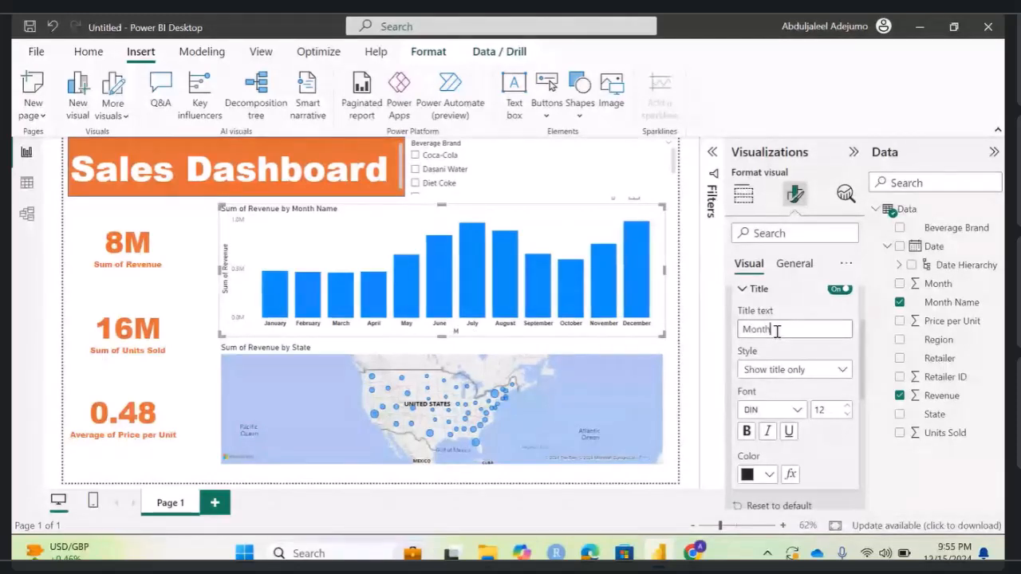
pyautogui.click(841, 377)
# Step: Set the X-axis title of the revenue-by-month chart to bold Arial
pyautogui.click(802, 418)
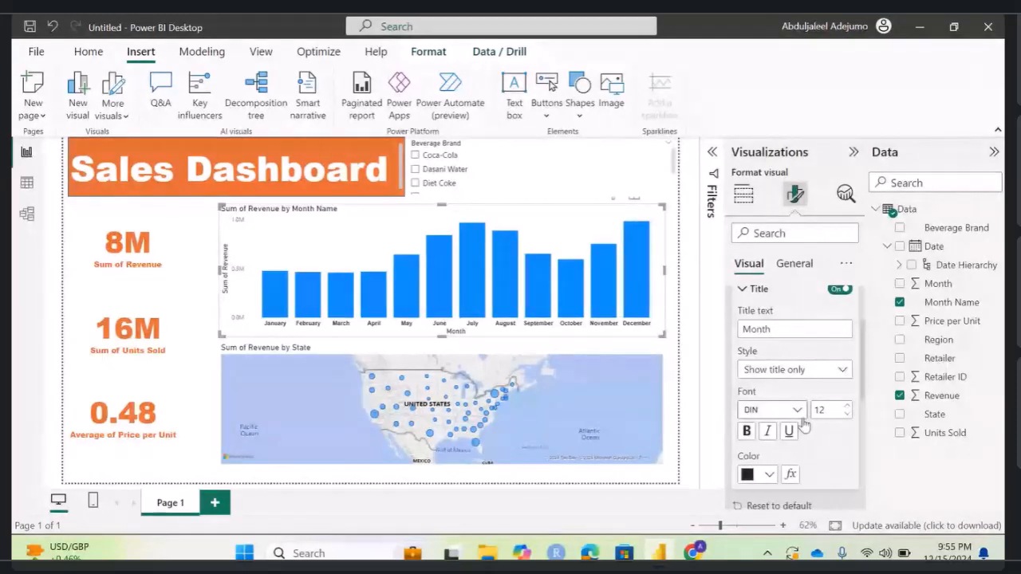
pyautogui.click(780, 159)
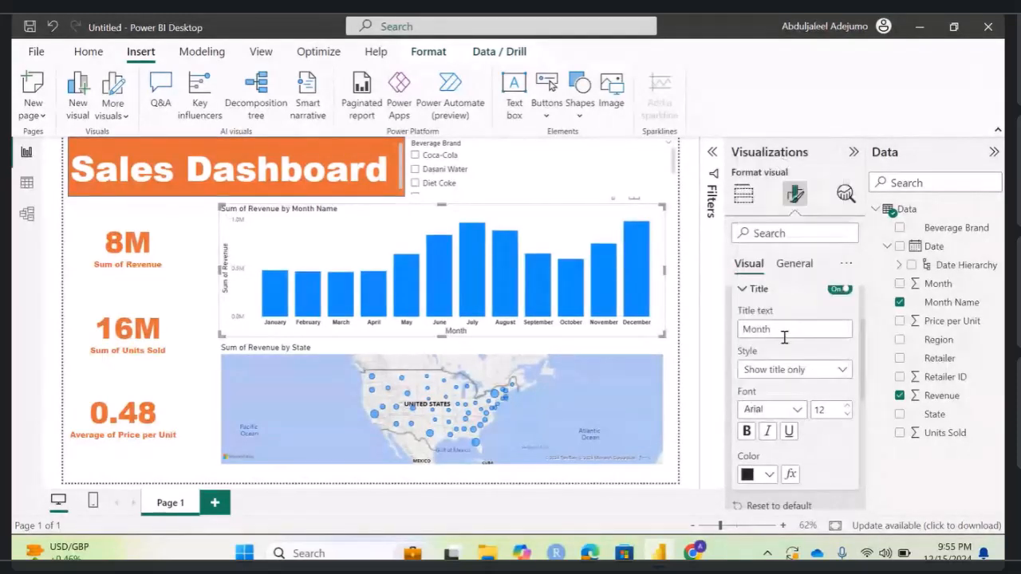
pyautogui.click(746, 431)
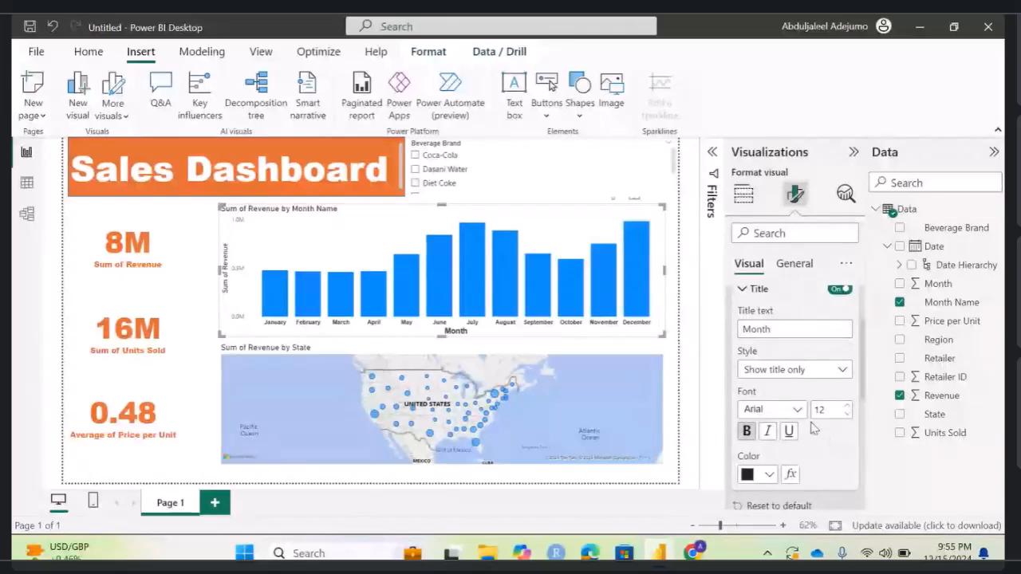
pyautogui.scroll(-2, 804, 405)
pyautogui.scroll(2, 805, 407)
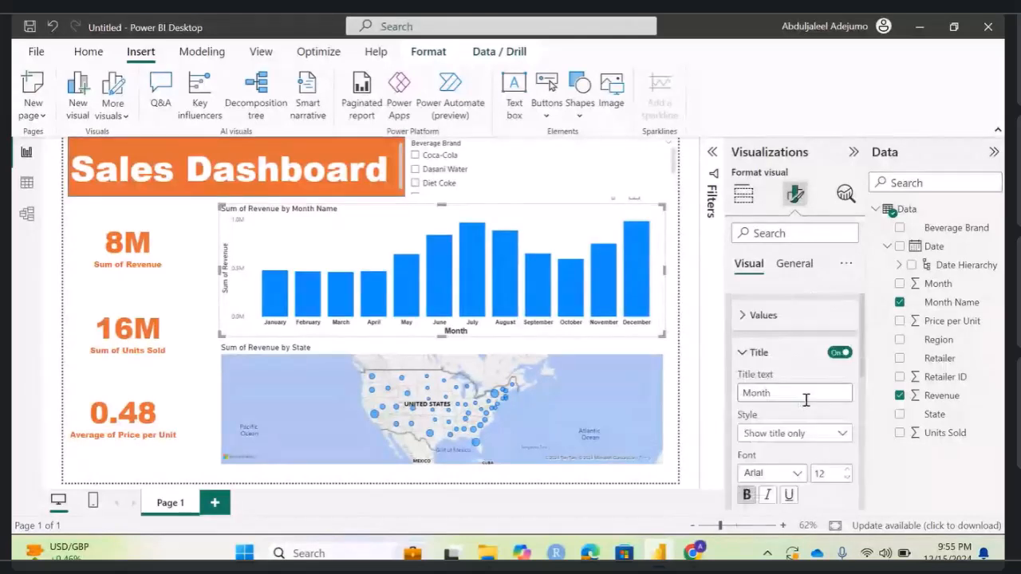
pyautogui.click(742, 353)
# Step: Set the default column color of the Sum of Revenue by Month Name chart to the dashboard's orange
pyautogui.scroll(-2, 742, 358)
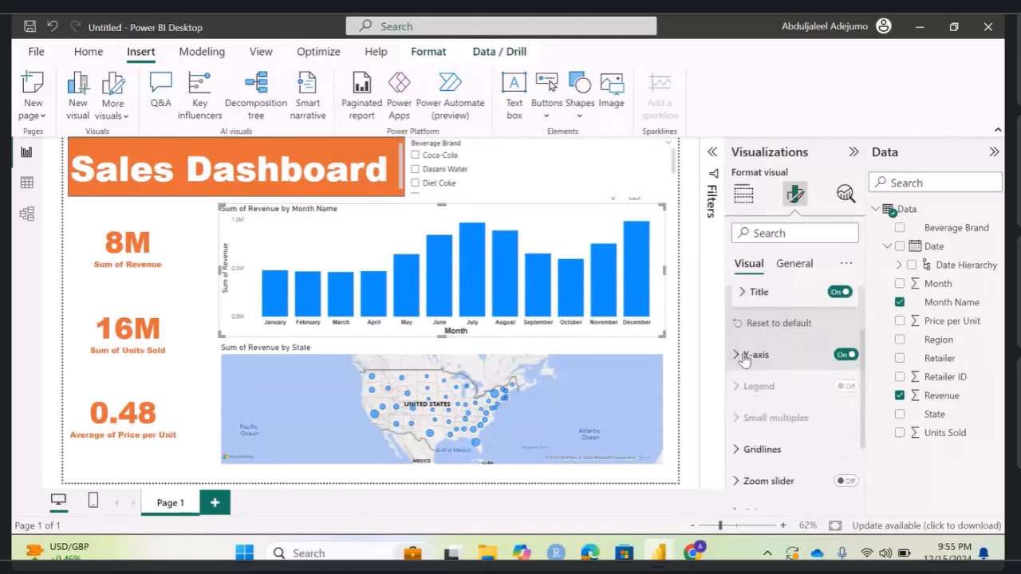
pyautogui.scroll(-3, 743, 359)
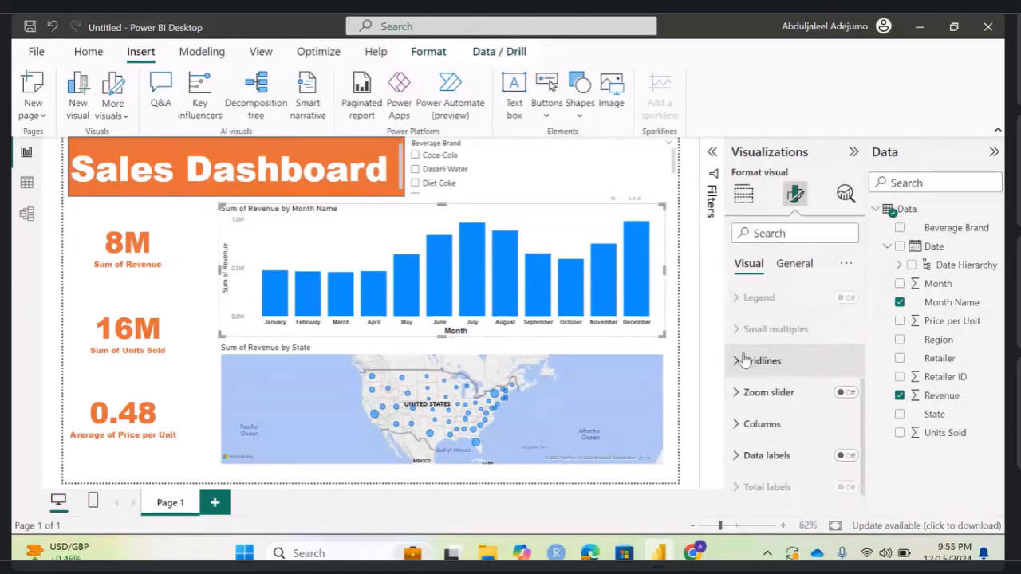
pyautogui.click(738, 402)
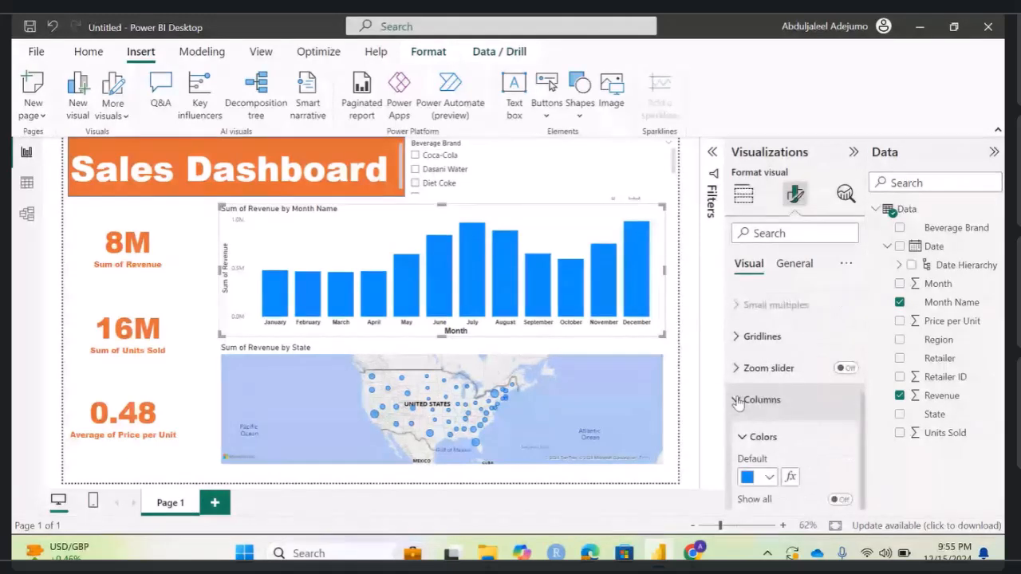
pyautogui.scroll(-1, 754, 415)
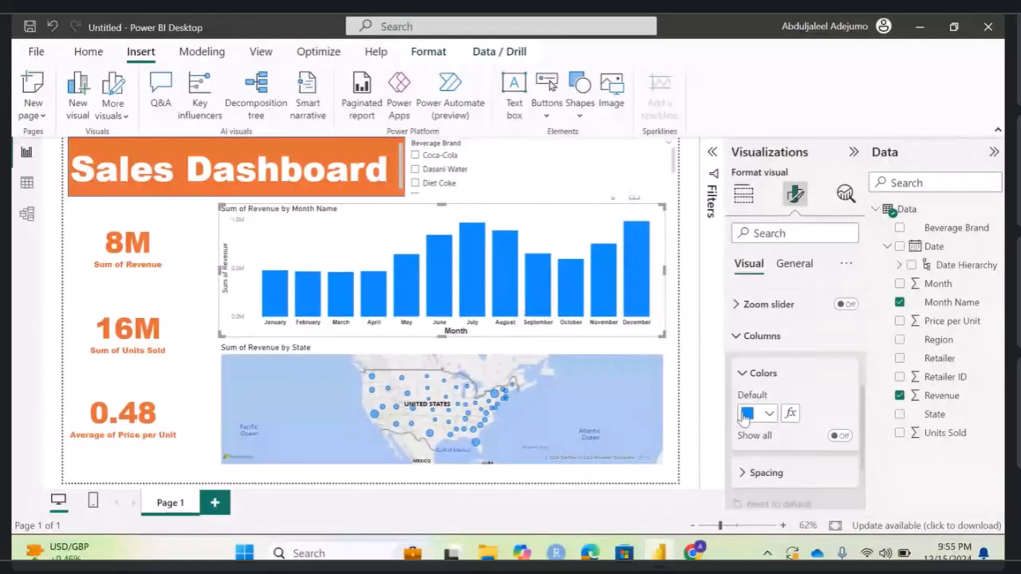
pyautogui.click(768, 413)
pyautogui.click(780, 346)
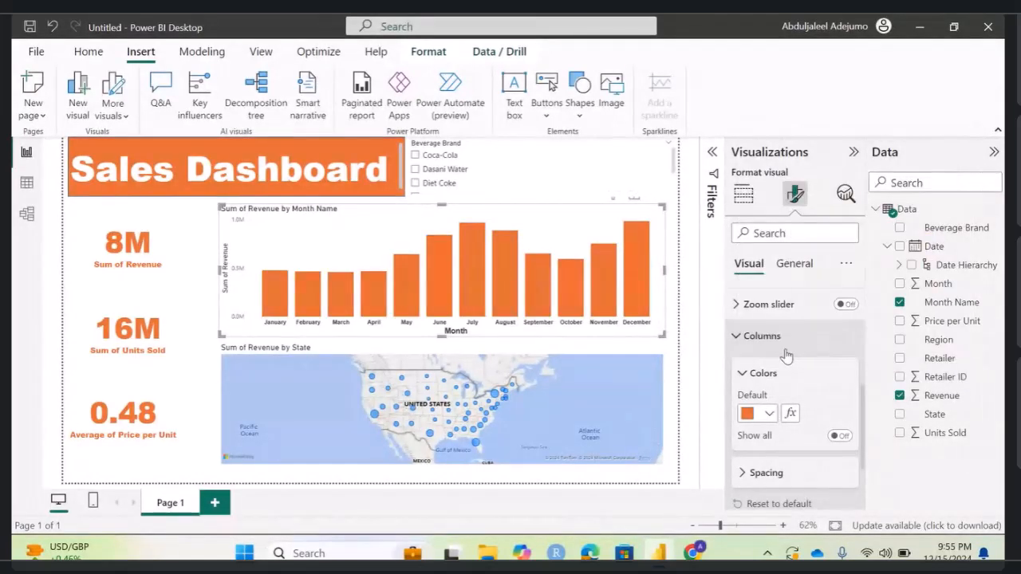
pyautogui.click(734, 331)
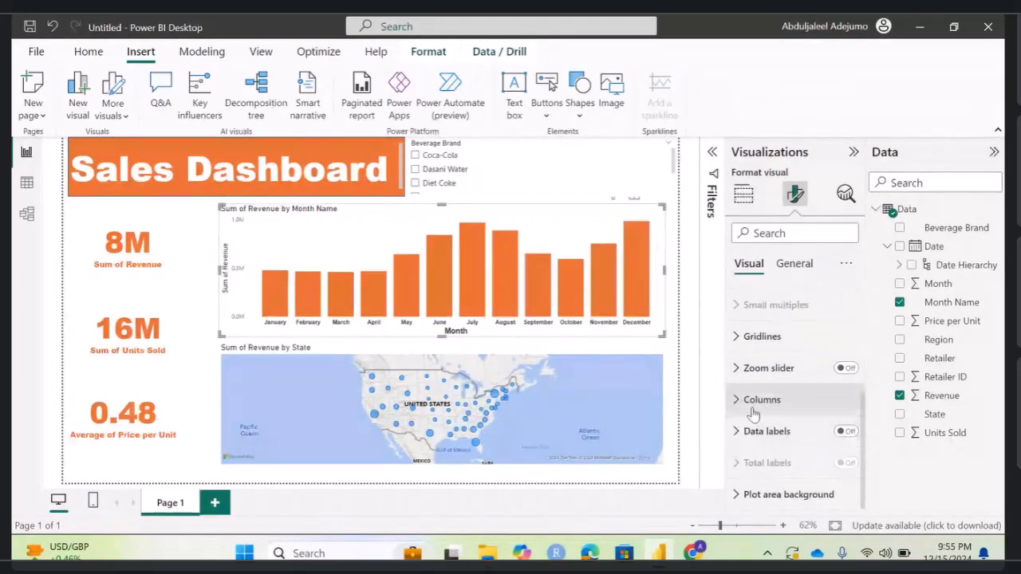
# Step: Try showing data labels on the columns of the Sum of Revenue by Month Name chart
pyautogui.scroll(1, 753, 414)
pyautogui.scroll(2, 754, 414)
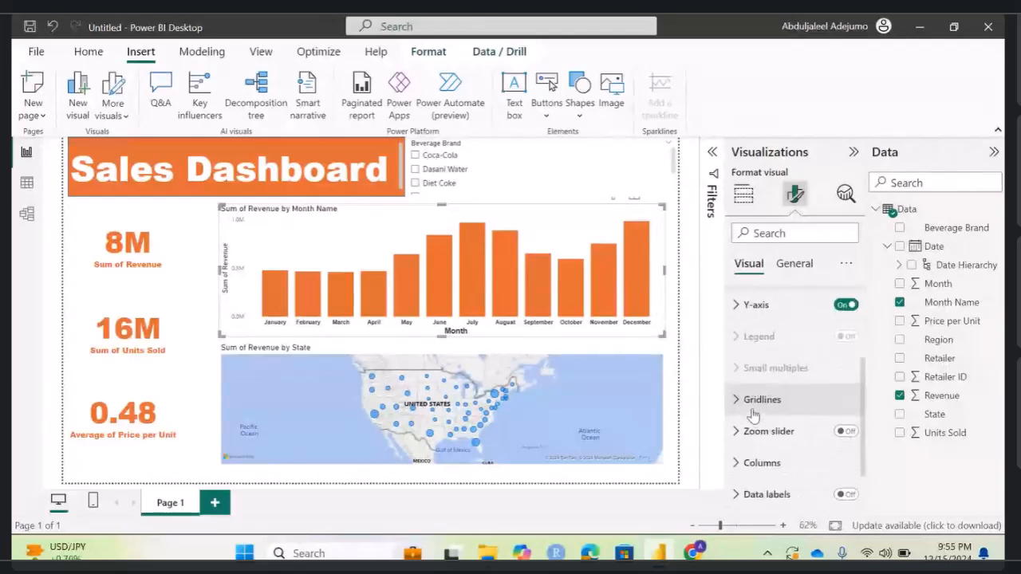
pyautogui.scroll(-2, 841, 455)
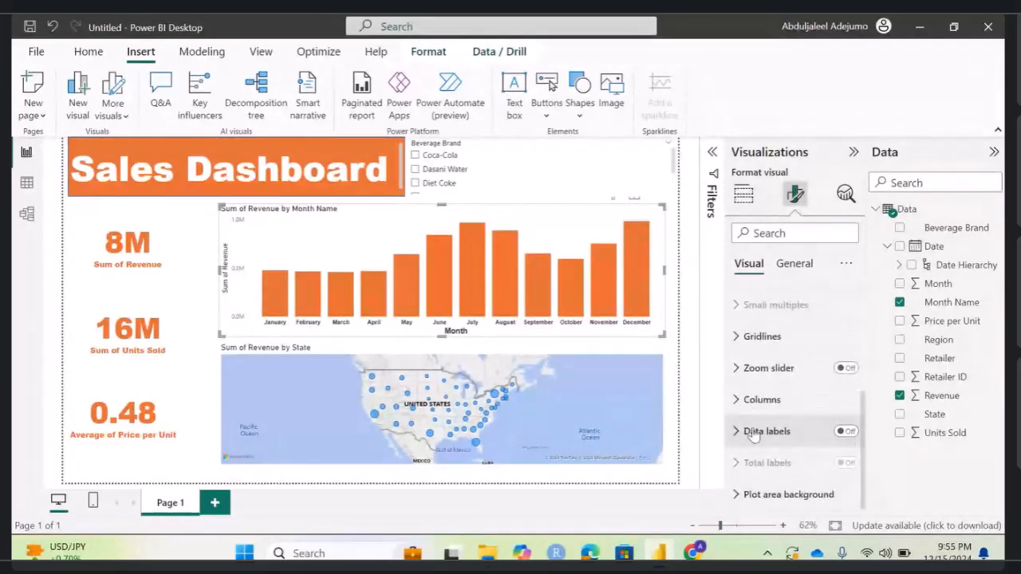
pyautogui.click(844, 432)
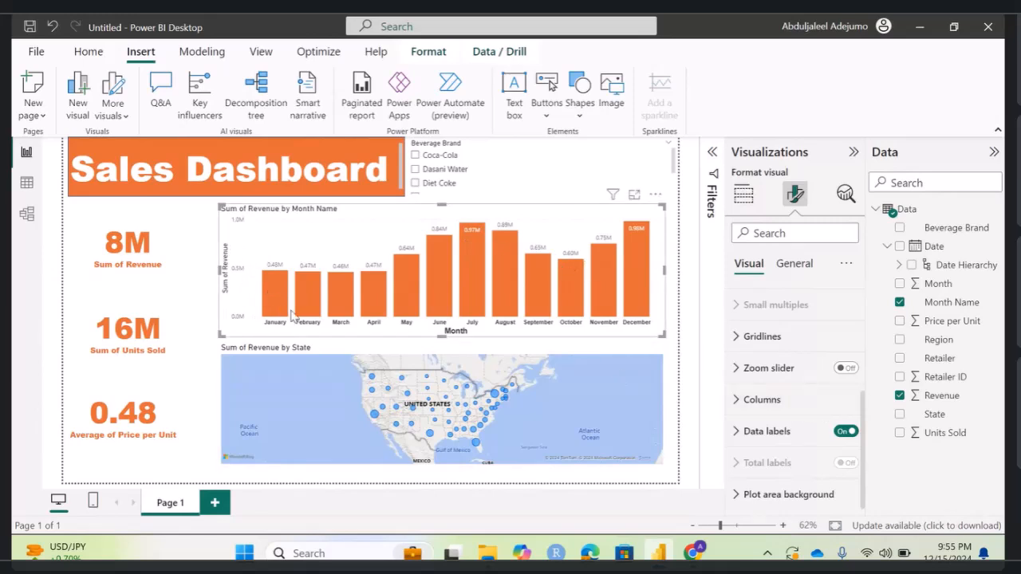
pyautogui.click(845, 431)
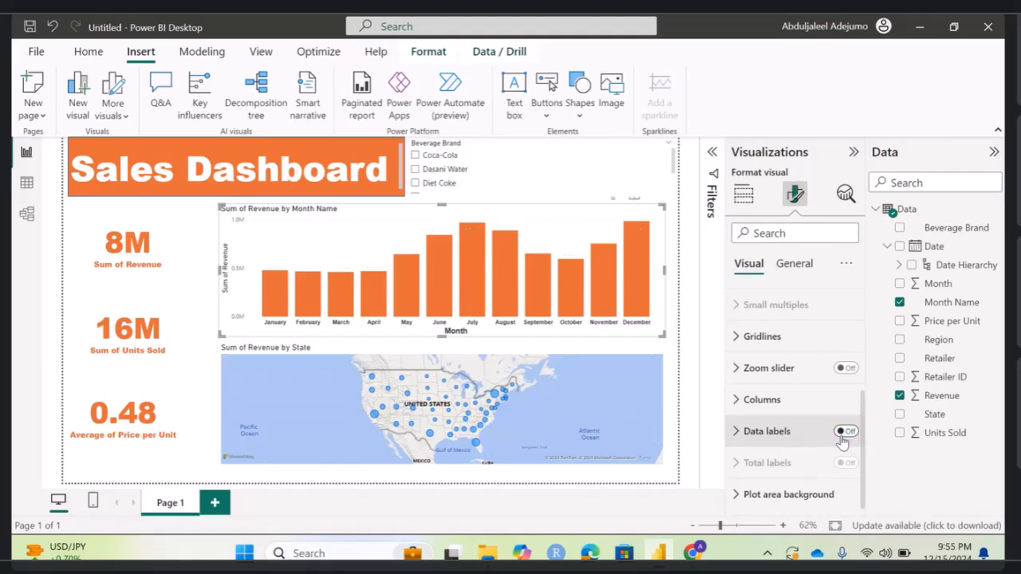
# Step: Turn off the Y-axis of the Sum of Revenue by Month Name chart and keep the X-axis on
pyautogui.scroll(3, 833, 383)
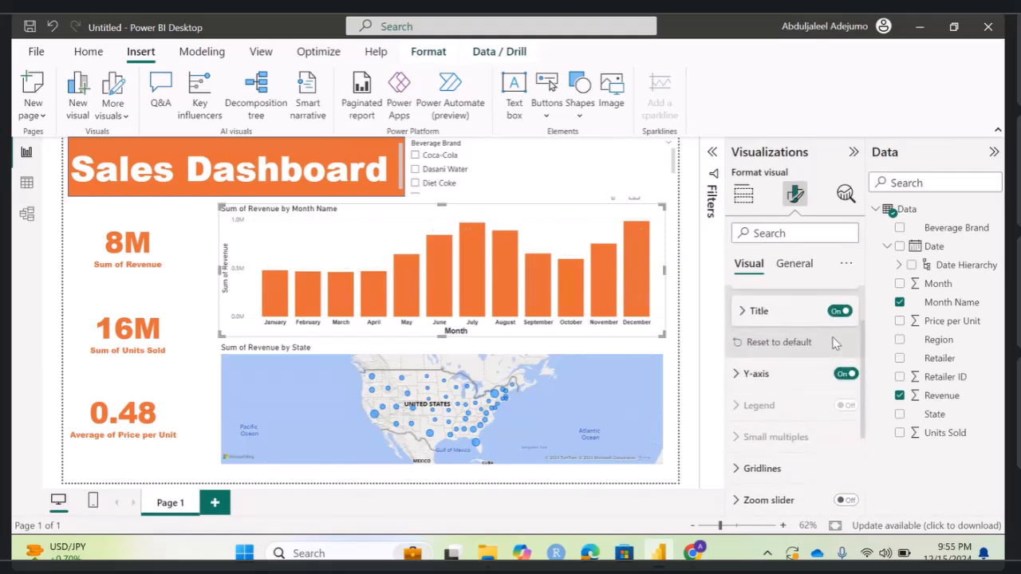
pyautogui.scroll(1, 833, 343)
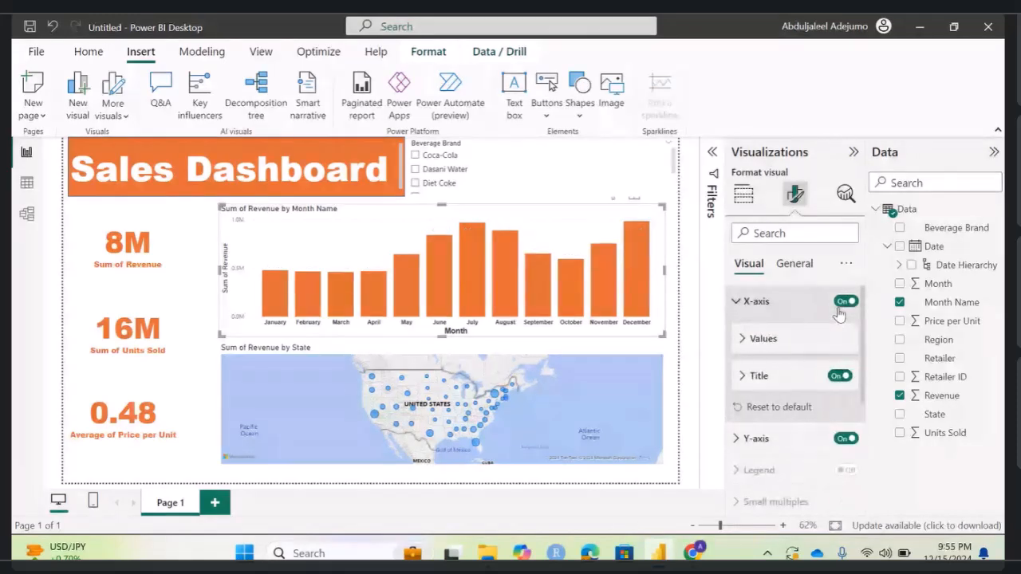
pyautogui.click(844, 303)
pyautogui.click(843, 303)
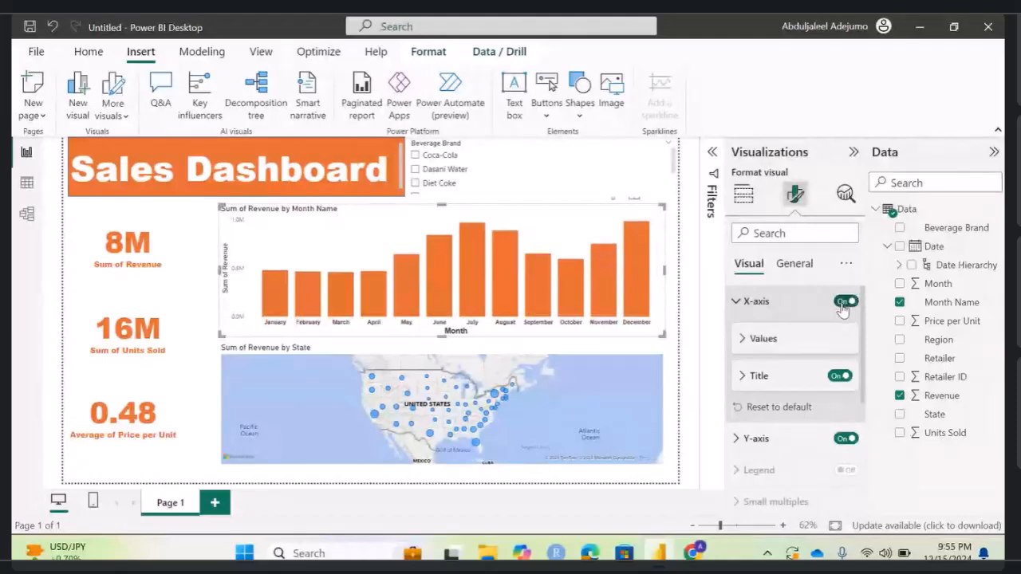
pyautogui.click(737, 308)
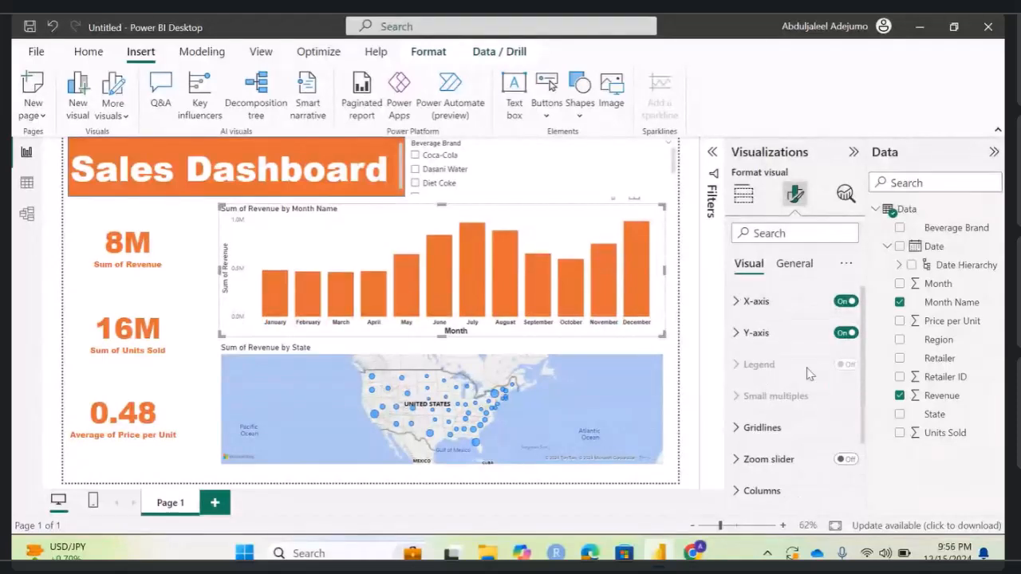
pyautogui.click(846, 333)
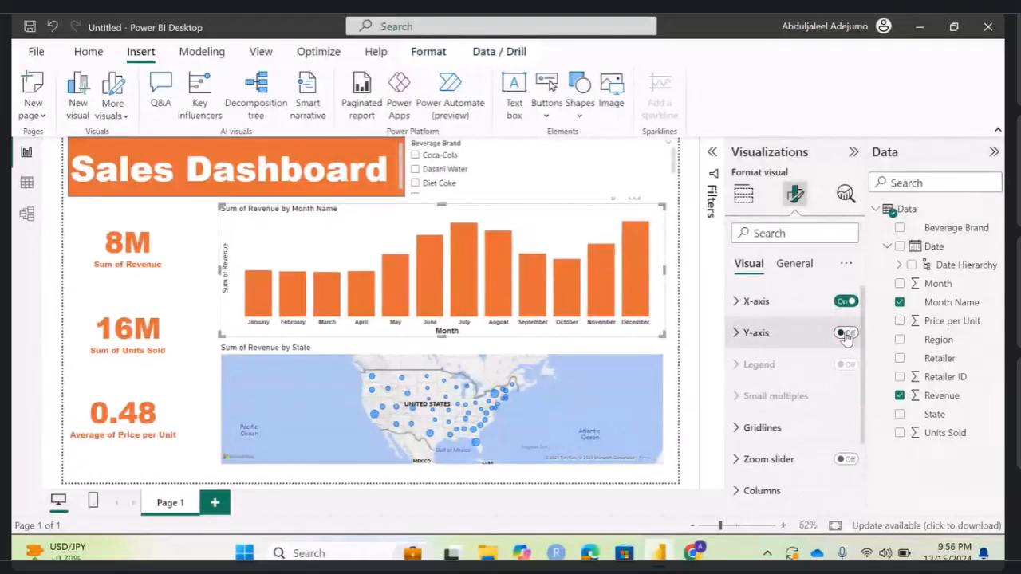
pyautogui.click(737, 307)
pyautogui.click(737, 303)
# Step: Turn on data labels for the Sum of Revenue by Month Name chart and open their settings
pyautogui.scroll(-3, 797, 404)
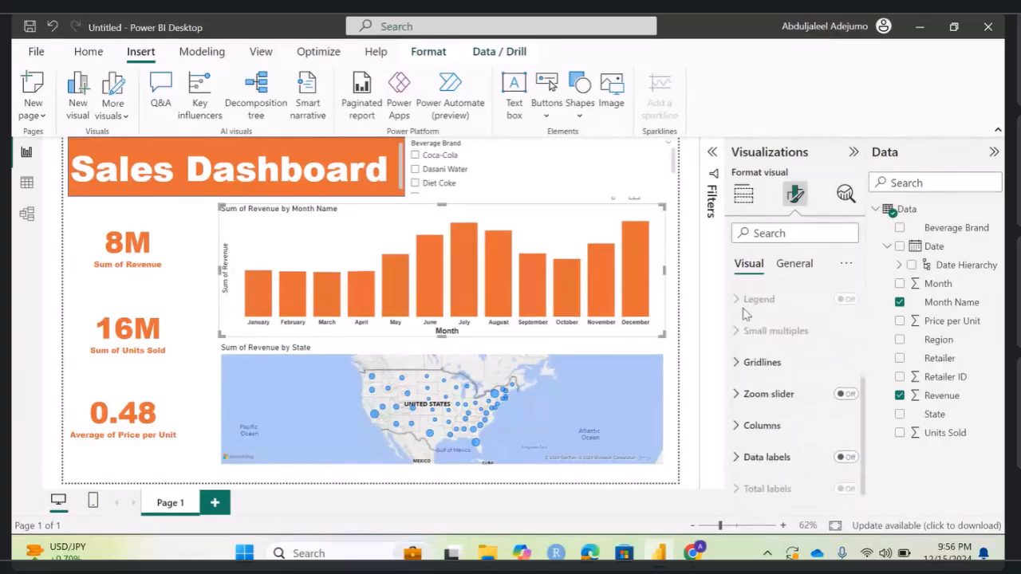
pyautogui.scroll(-1, 799, 404)
pyautogui.click(847, 432)
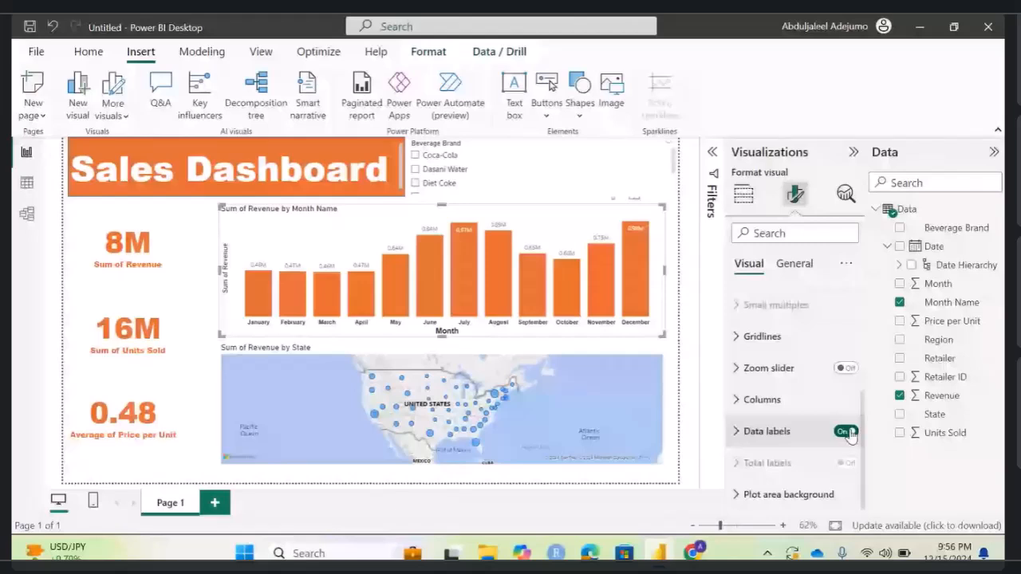
pyautogui.click(736, 431)
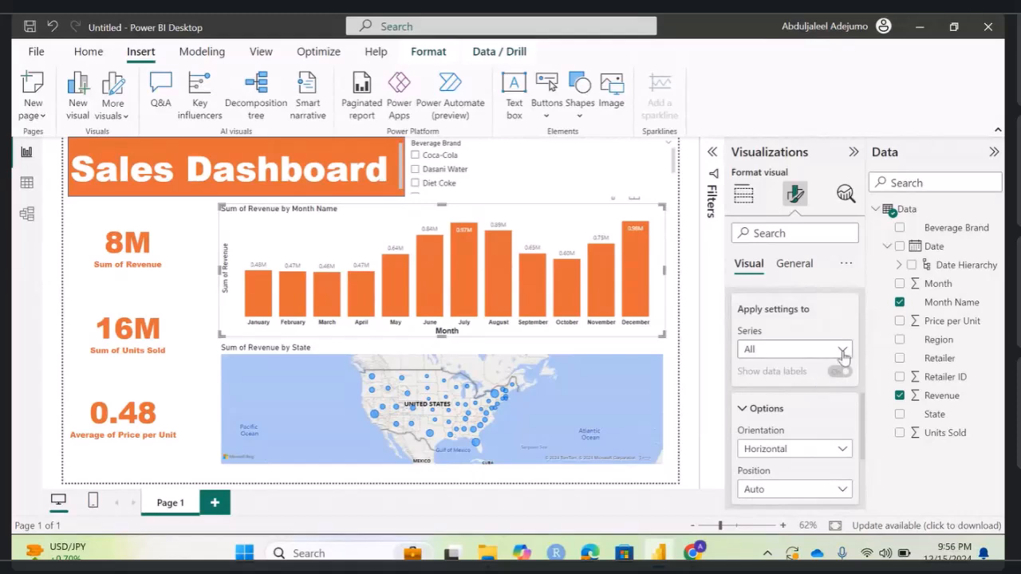
# Step: Set the data label values of the Sum of Revenue by Month Name chart to the near-black recent color
pyautogui.click(844, 354)
pyautogui.click(749, 368)
pyautogui.scroll(-3, 745, 363)
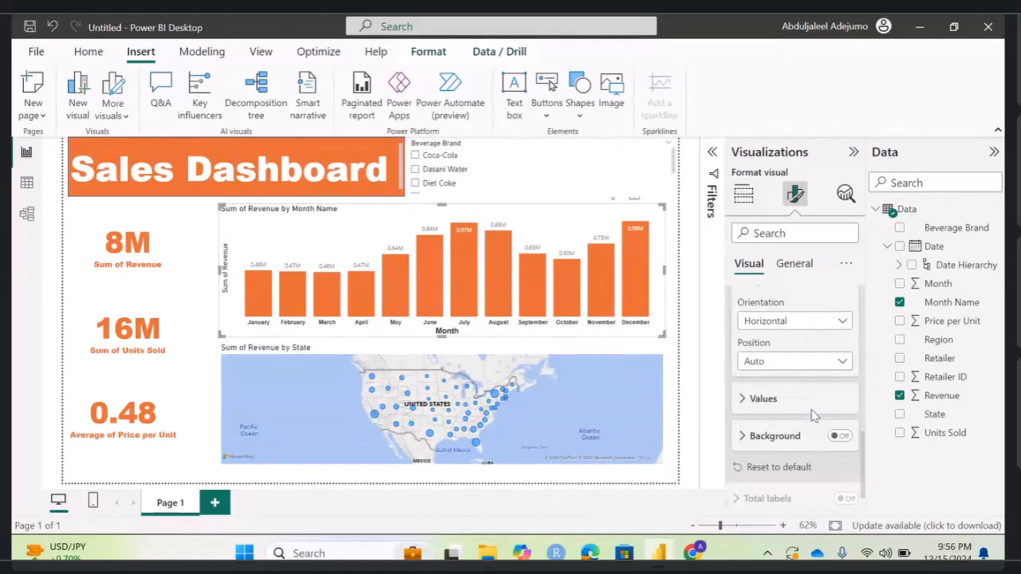
pyautogui.click(745, 363)
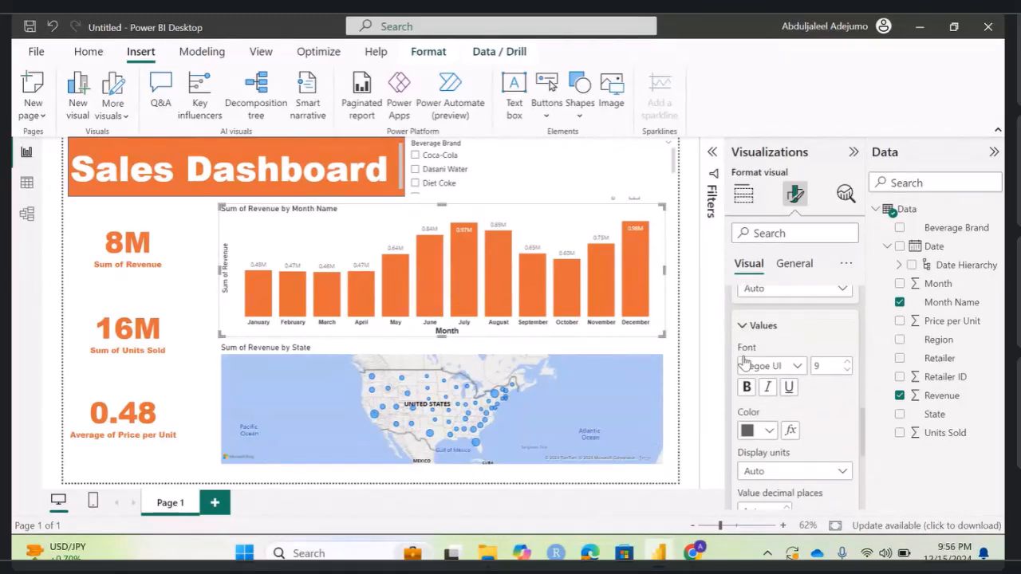
pyautogui.click(769, 420)
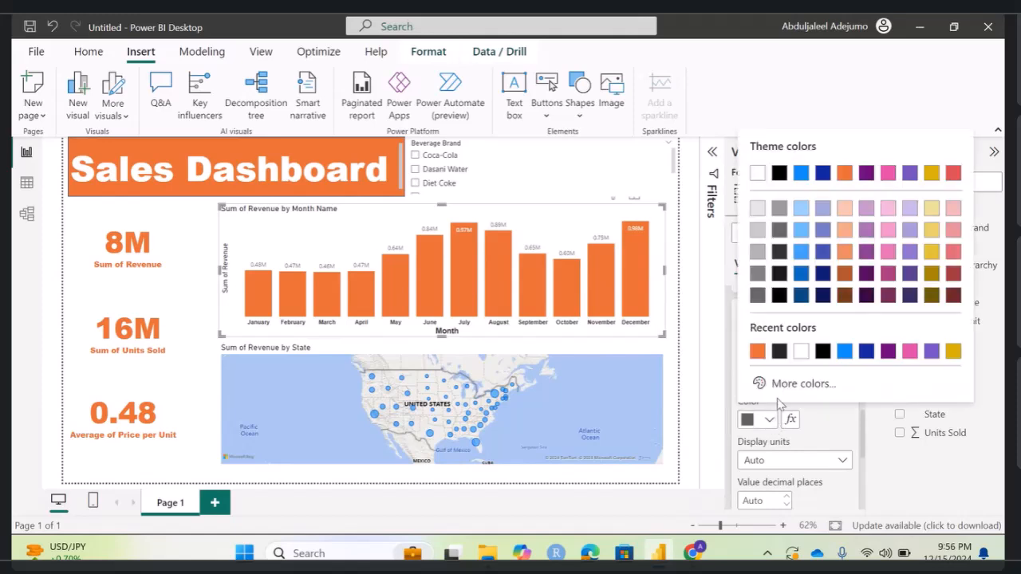
pyautogui.click(779, 353)
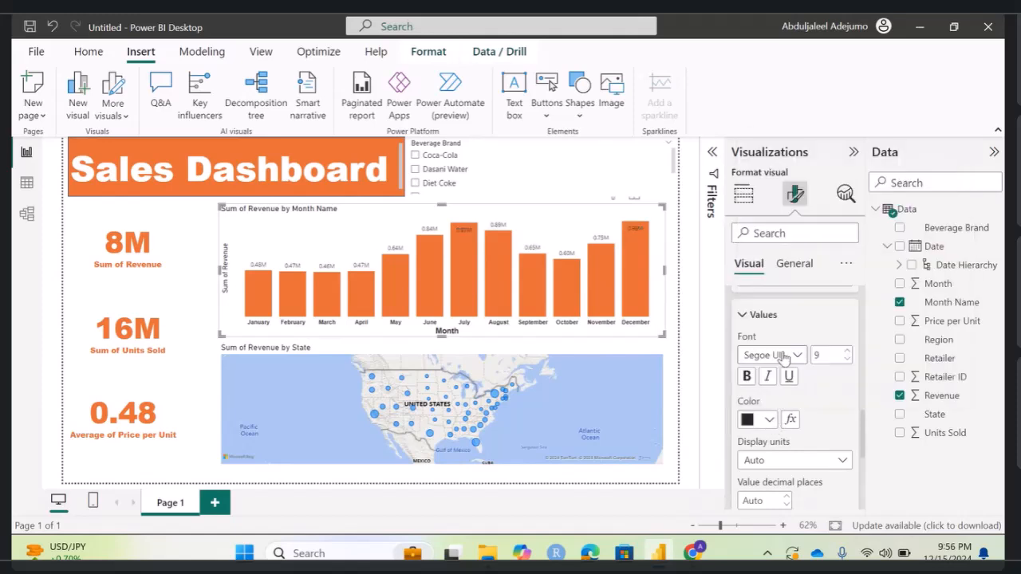
# Step: Format the monthly revenue chart's data label values as bold Arial at size 11
pyautogui.click(847, 352)
pyautogui.click(847, 351)
pyautogui.click(747, 377)
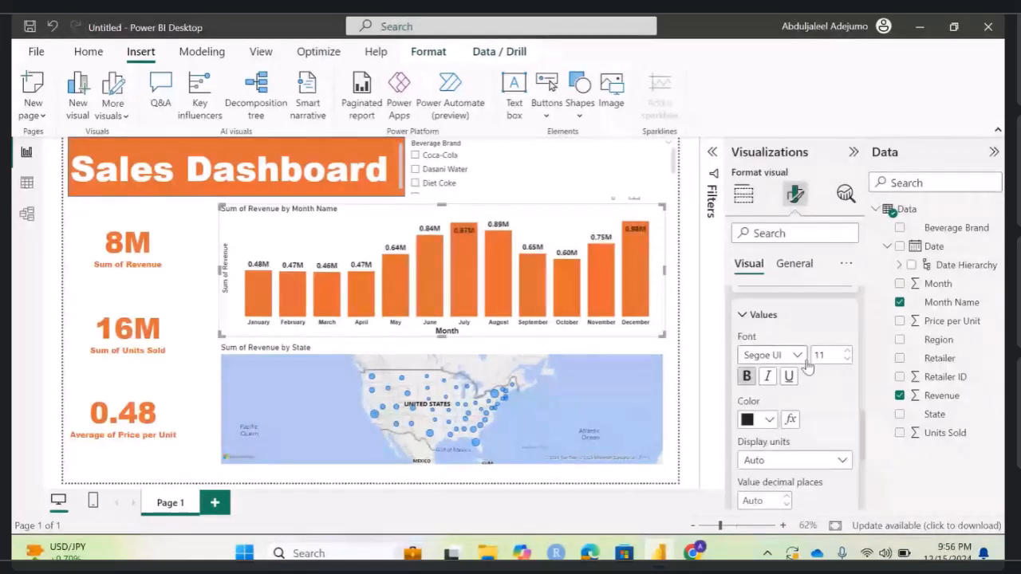
pyautogui.click(804, 359)
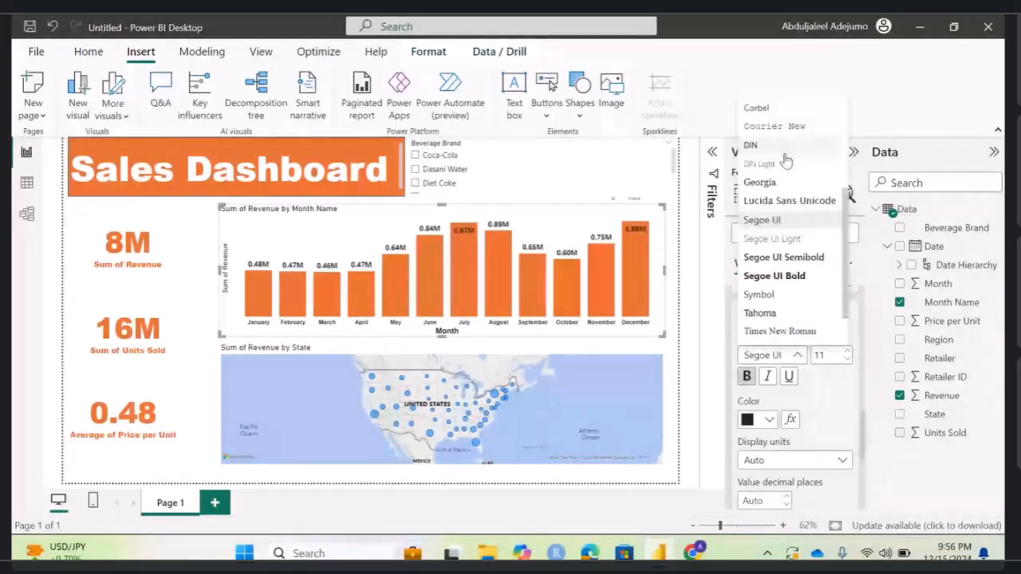
pyautogui.scroll(3, 786, 160)
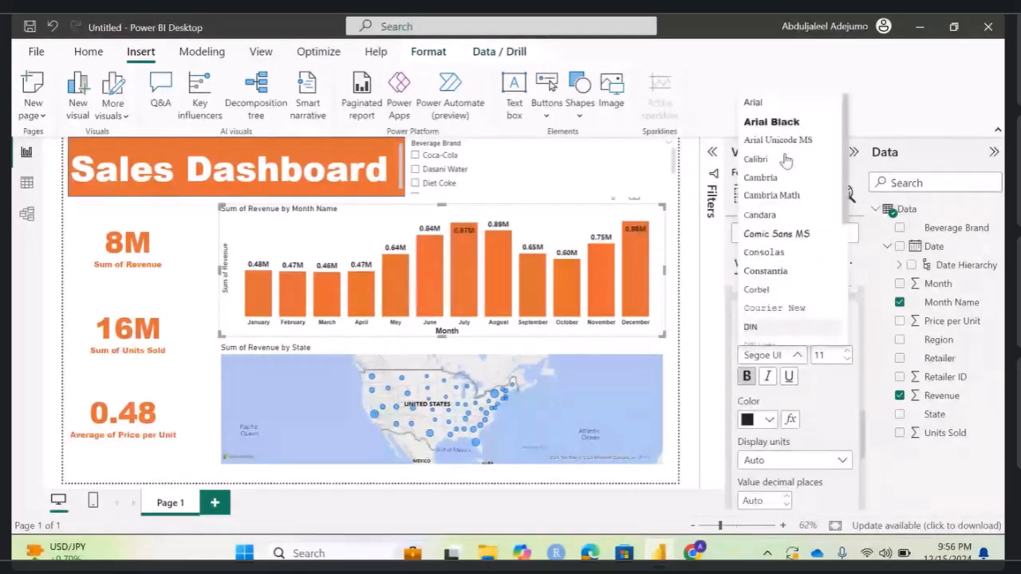
pyautogui.click(764, 104)
pyautogui.scroll(-2, 799, 327)
pyautogui.scroll(1, 783, 321)
pyautogui.scroll(5, 783, 321)
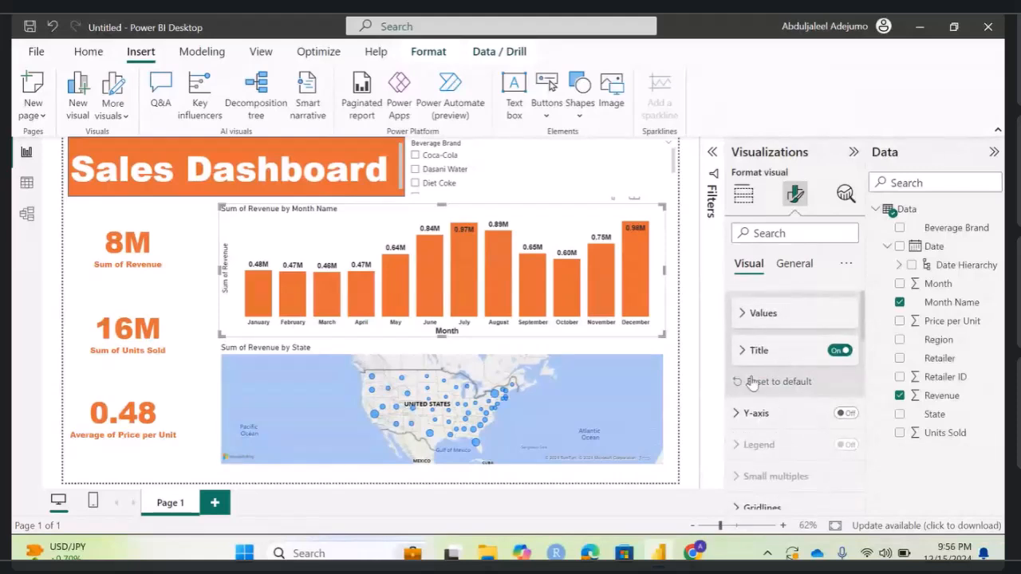
pyautogui.scroll(1, 753, 355)
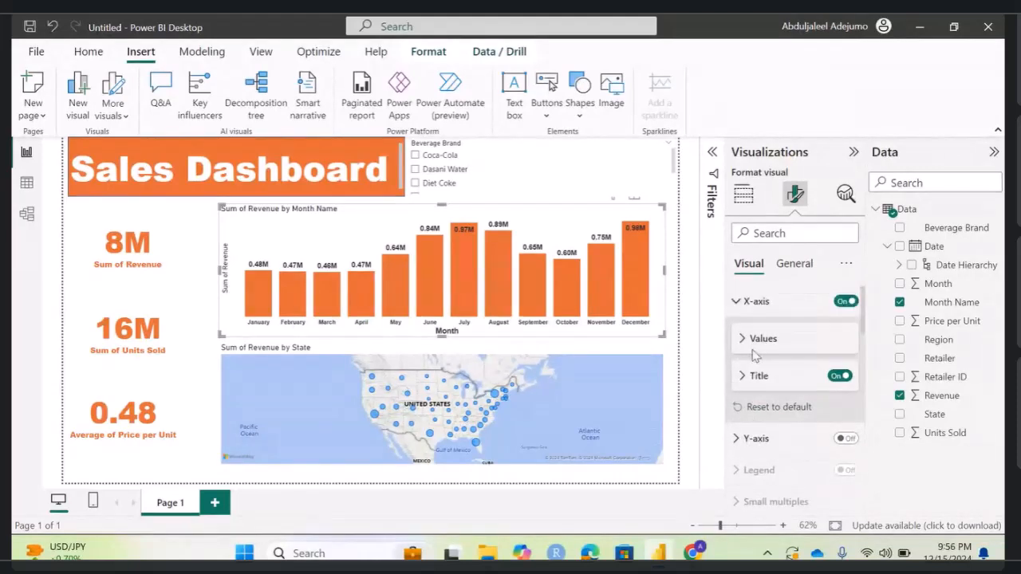
pyautogui.click(734, 304)
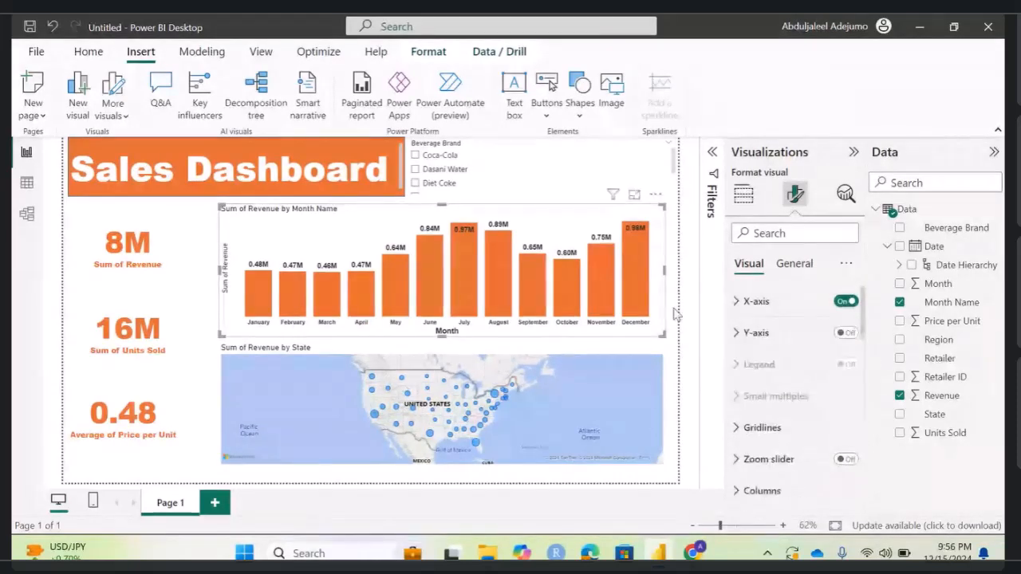
# Step: Set the Y-axis title text of the monthly revenue chart to "Total Revenue"
pyautogui.click(739, 335)
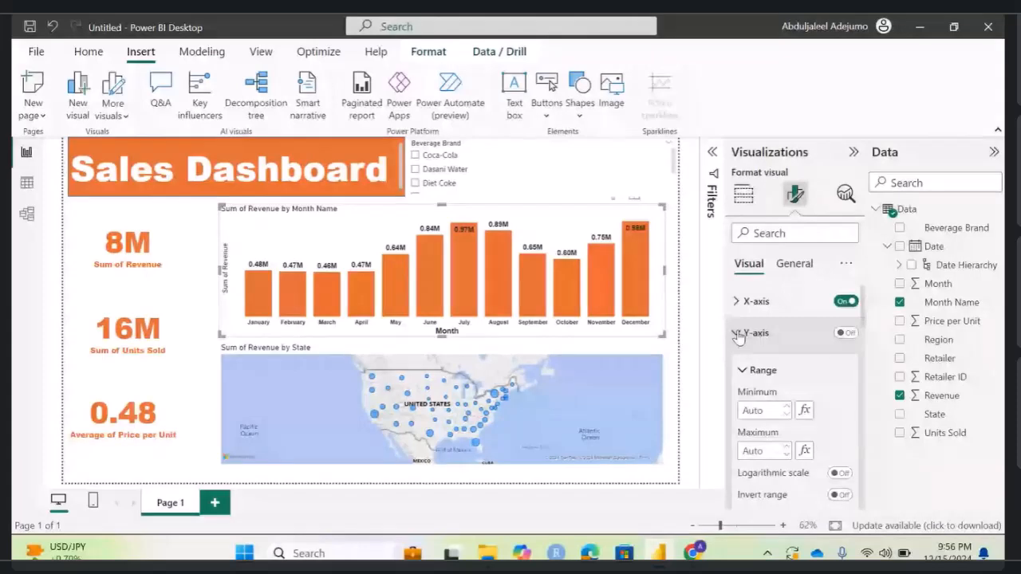
pyautogui.scroll(-2, 739, 335)
pyautogui.scroll(-2, 741, 375)
pyautogui.click(746, 407)
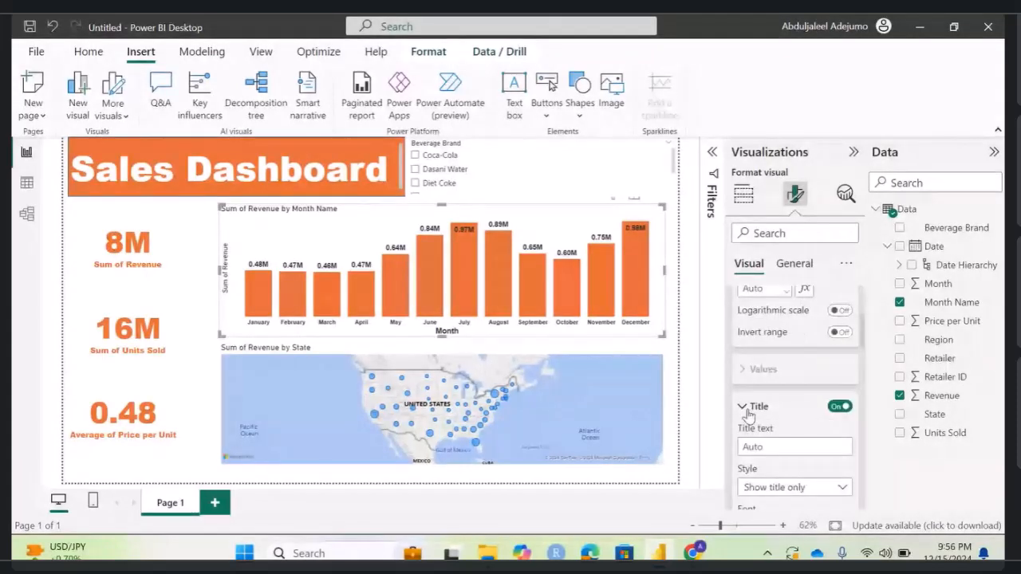
pyautogui.scroll(-3, 746, 414)
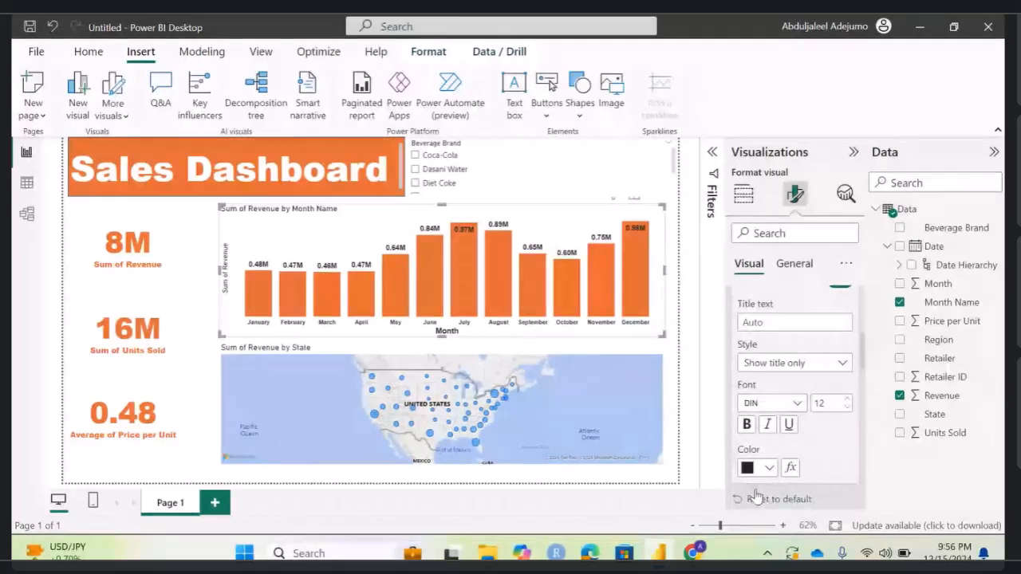
pyautogui.click(747, 468)
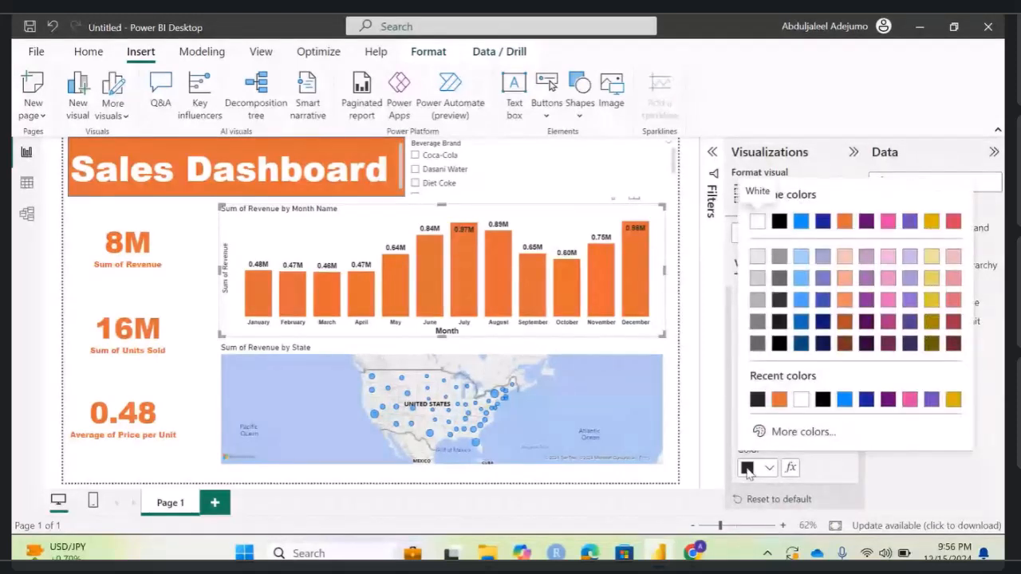
pyautogui.click(748, 471)
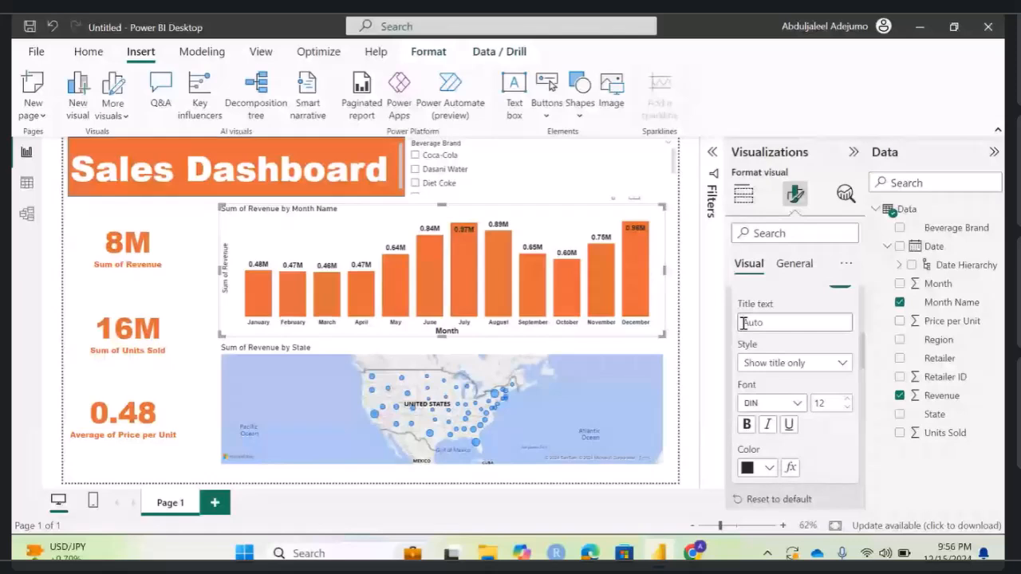
pyautogui.click(743, 322)
pyautogui.write('Total')
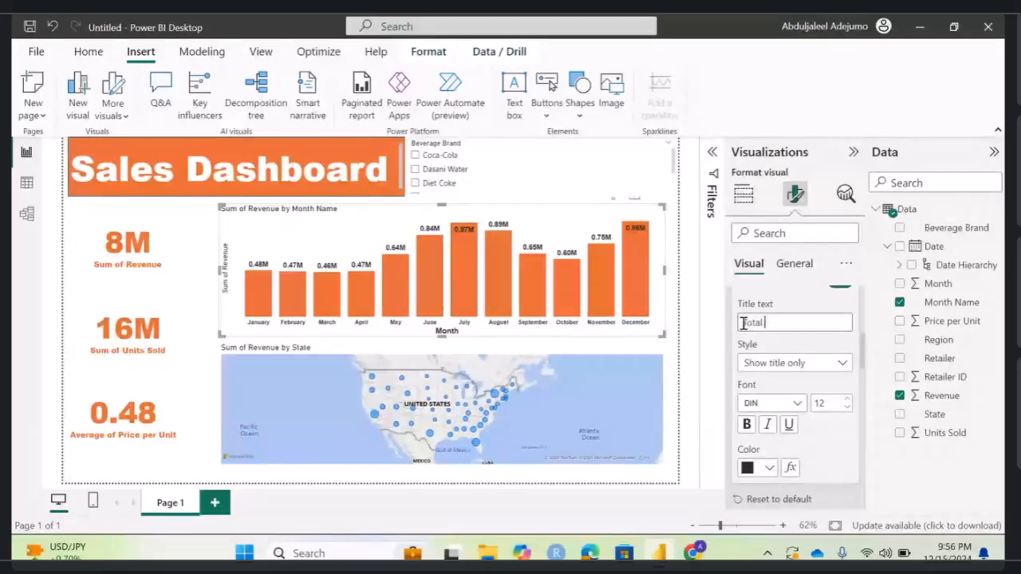
pyautogui.write(' Revenue')
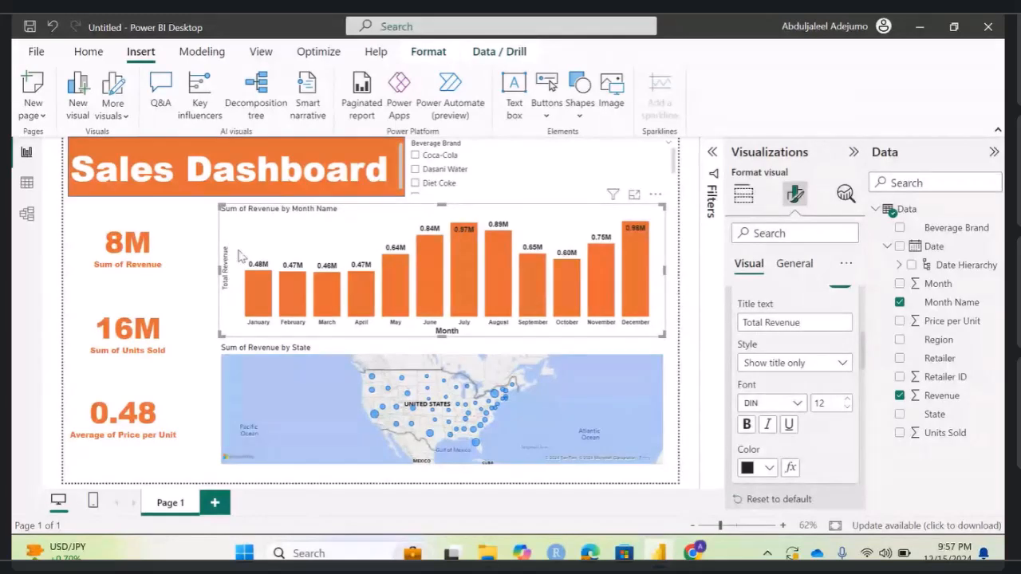
# Step: Change the "Total Revenue" Y-axis title to the Arial font and make it bold
pyautogui.click(796, 403)
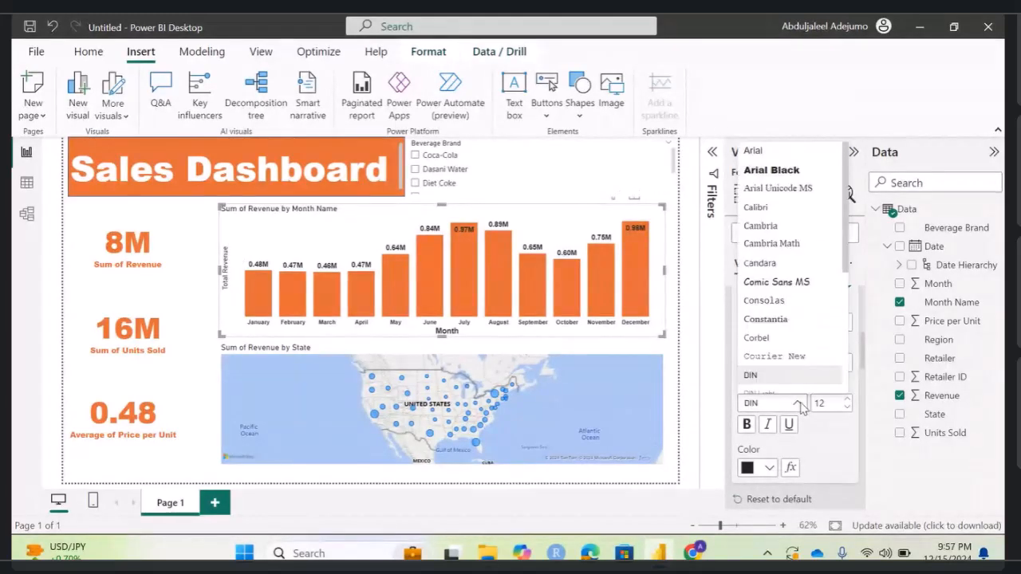
pyautogui.click(754, 151)
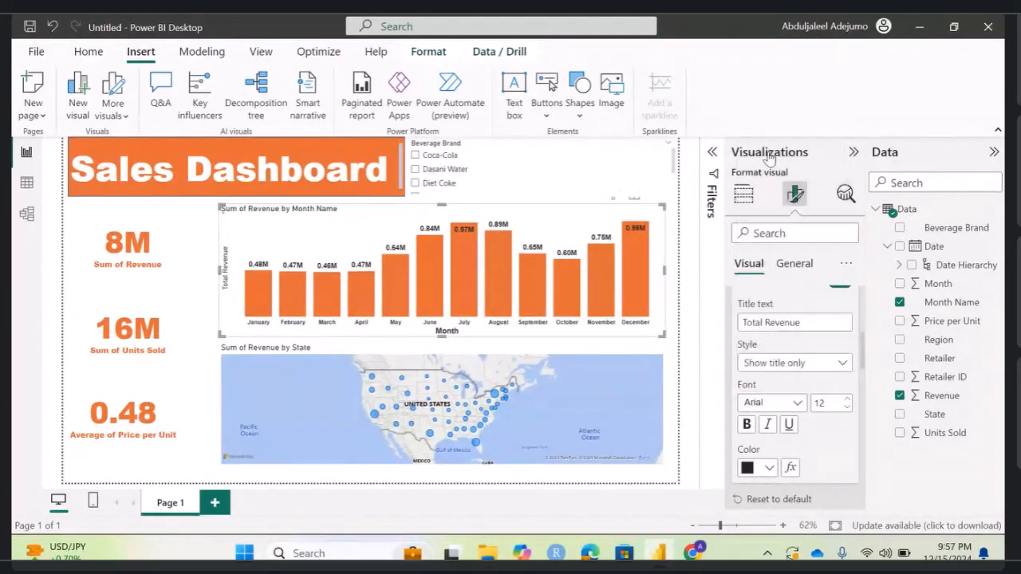
pyautogui.click(746, 424)
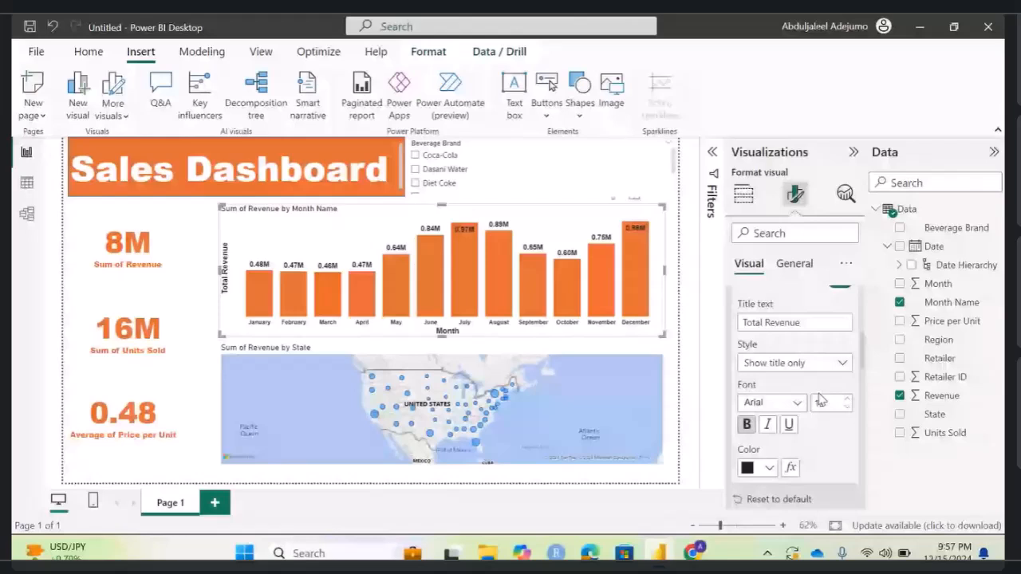
pyautogui.scroll(5, 821, 399)
pyautogui.click(745, 453)
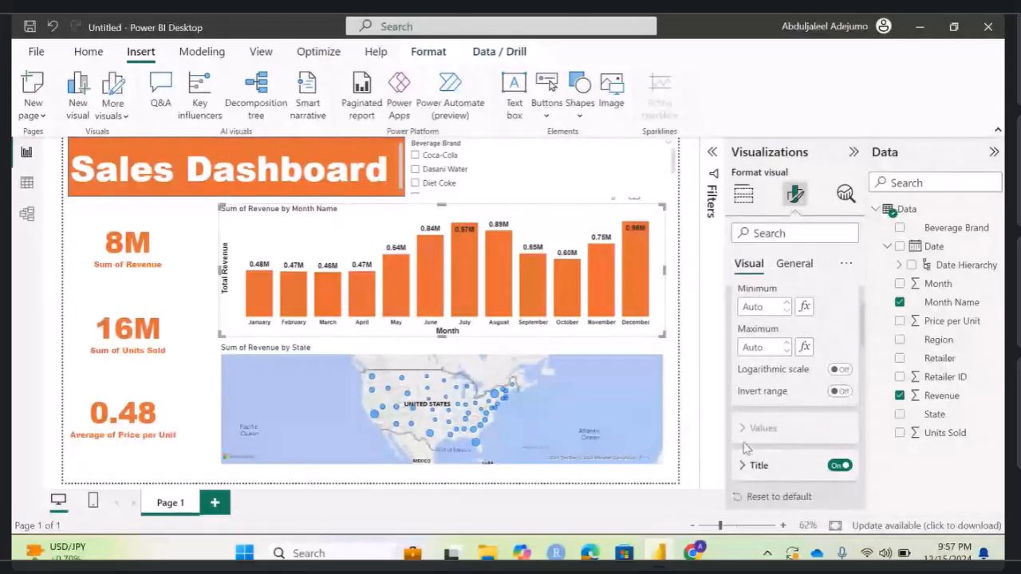
pyautogui.scroll(3, 758, 398)
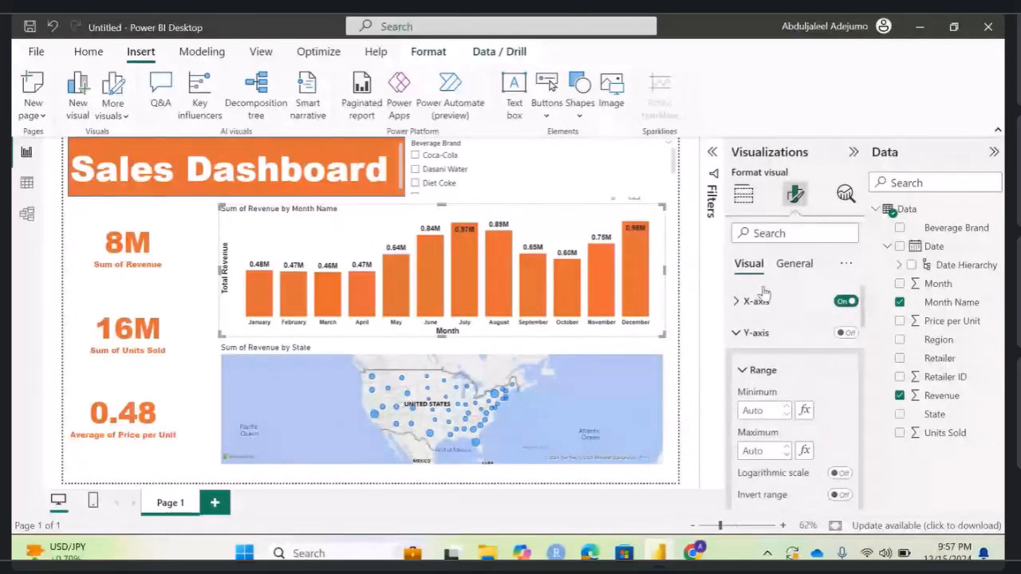
pyautogui.click(754, 332)
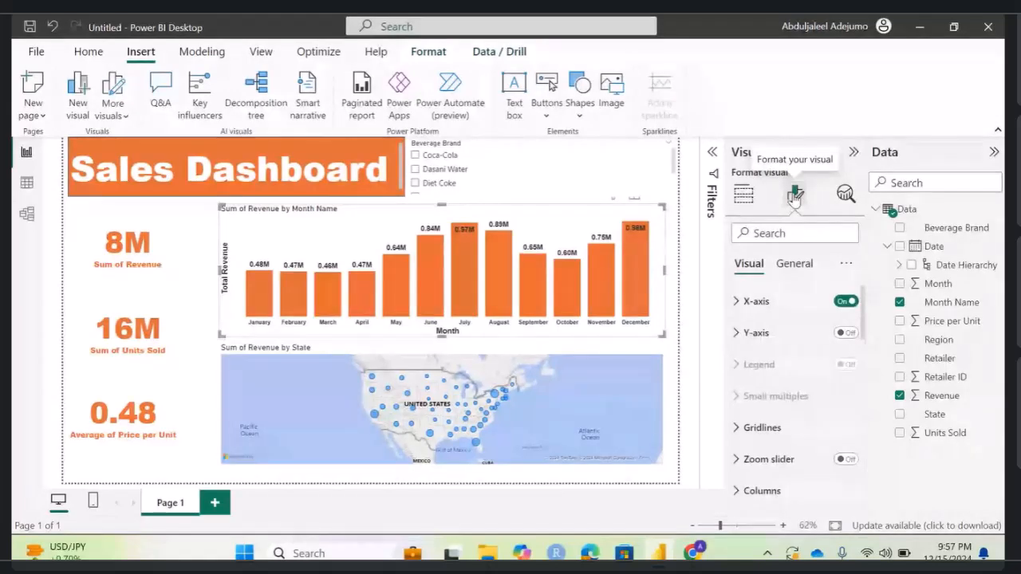
# Step: Review the monthly revenue chart's data fields, analytics options and remaining visual format settings, including the plot area background
pyautogui.click(743, 196)
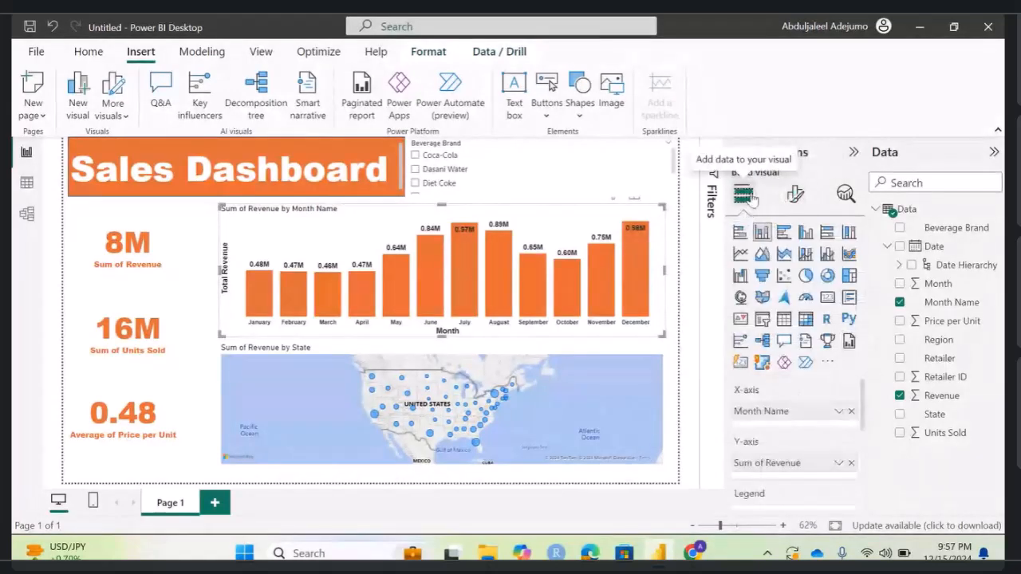
pyautogui.click(795, 195)
pyautogui.click(846, 195)
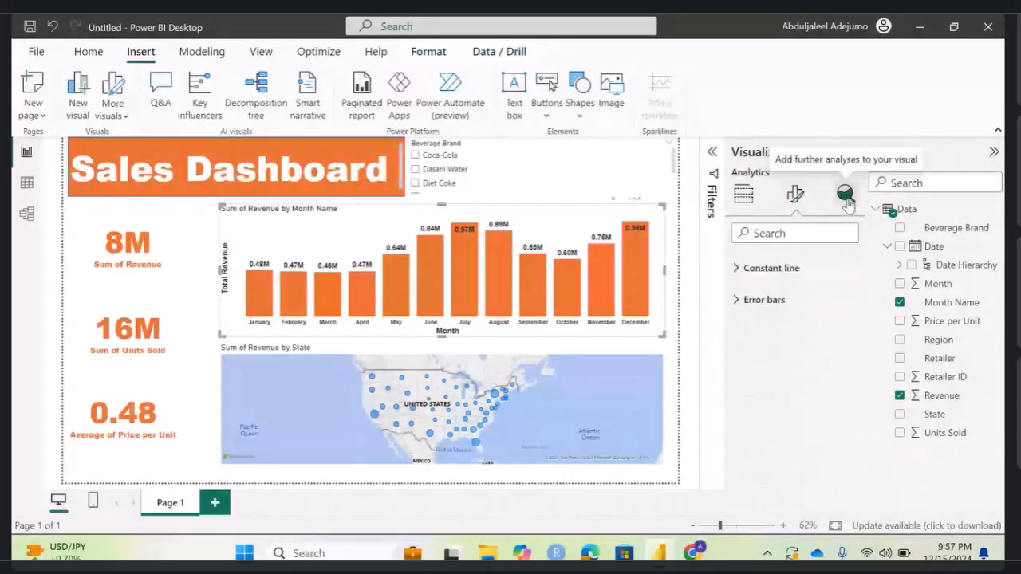
pyautogui.click(795, 195)
pyautogui.scroll(-3, 798, 319)
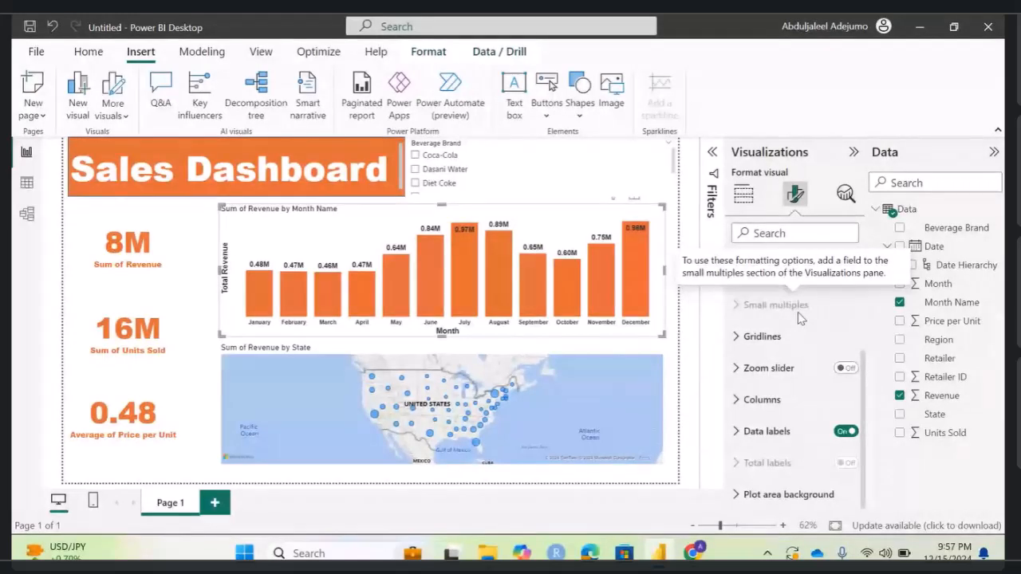
pyautogui.scroll(3, 800, 319)
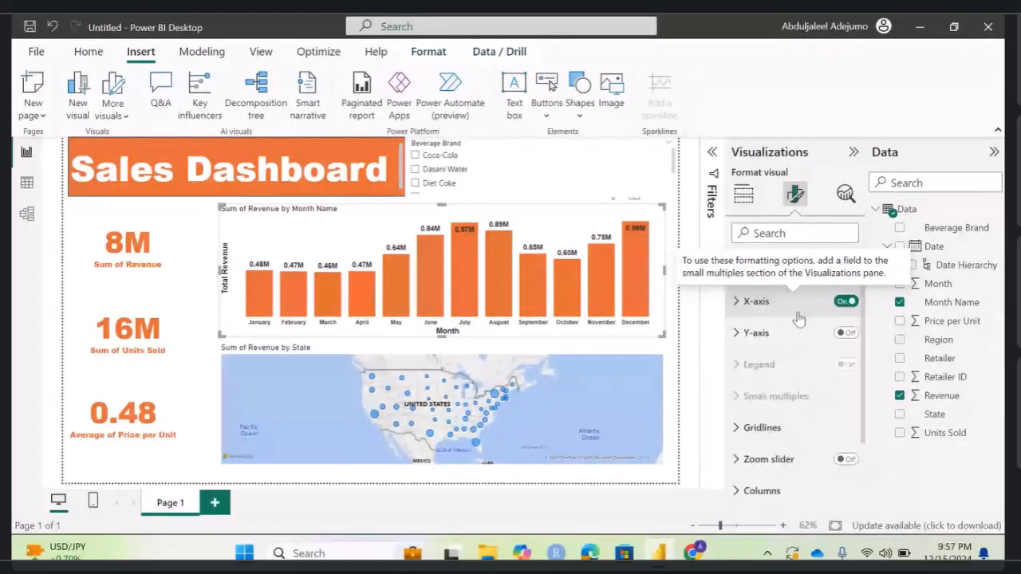
pyautogui.scroll(-3, 799, 319)
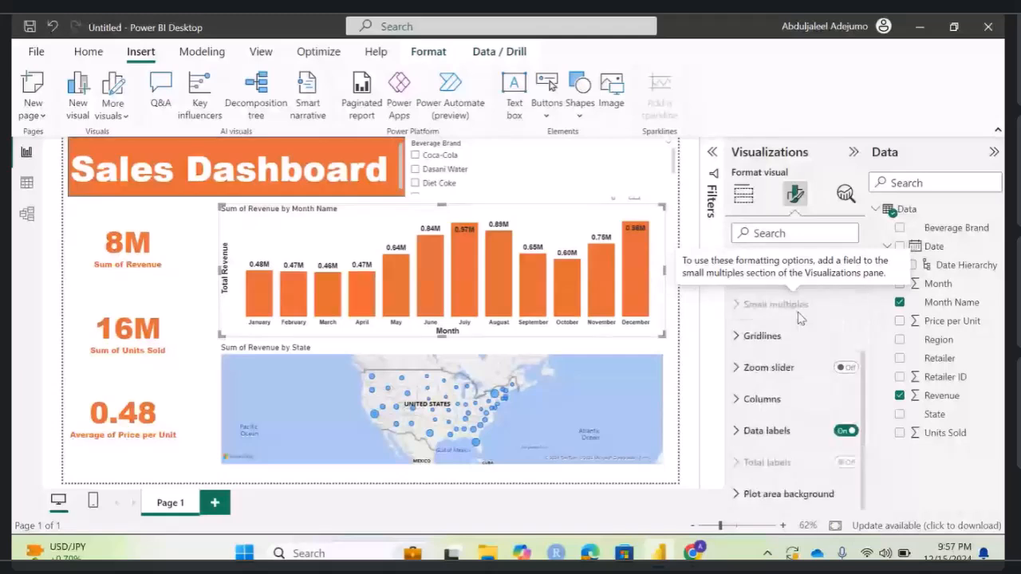
pyautogui.click(790, 495)
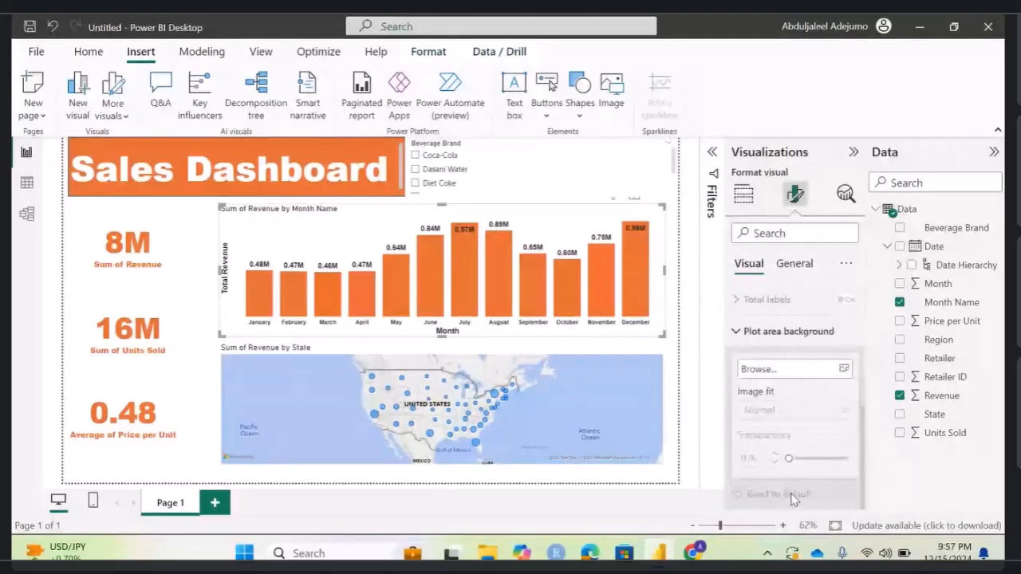
pyautogui.click(738, 333)
pyautogui.scroll(3, 754, 334)
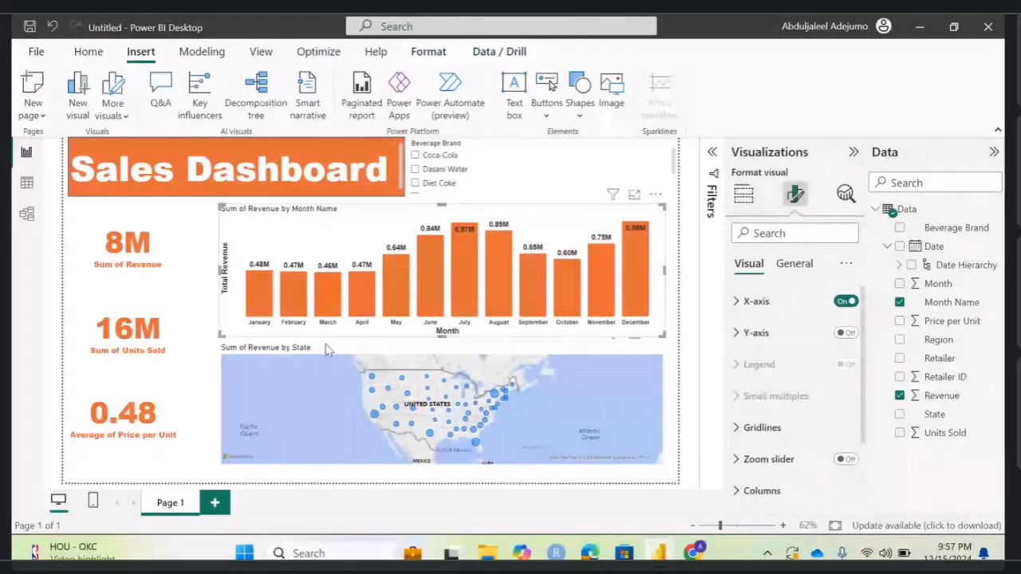
# Step: Change the monthly revenue chart's title text to "Total Revenue by Month"
pyautogui.click(792, 265)
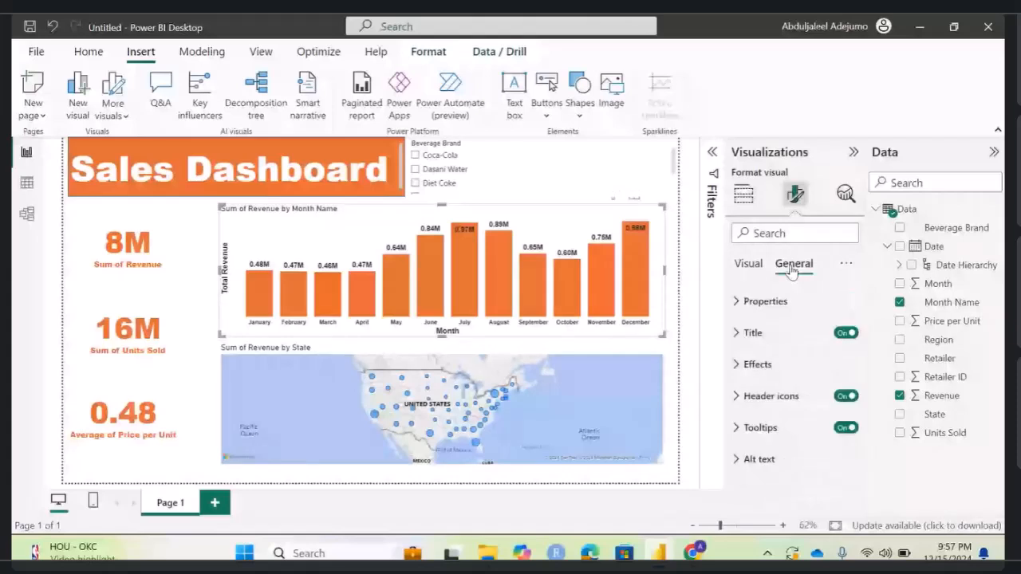
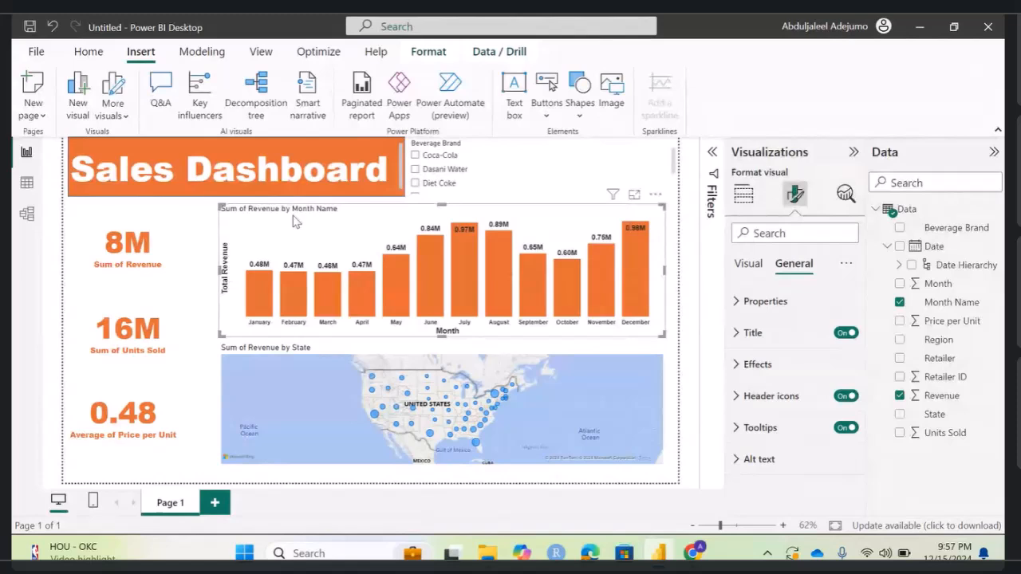
pyautogui.click(740, 334)
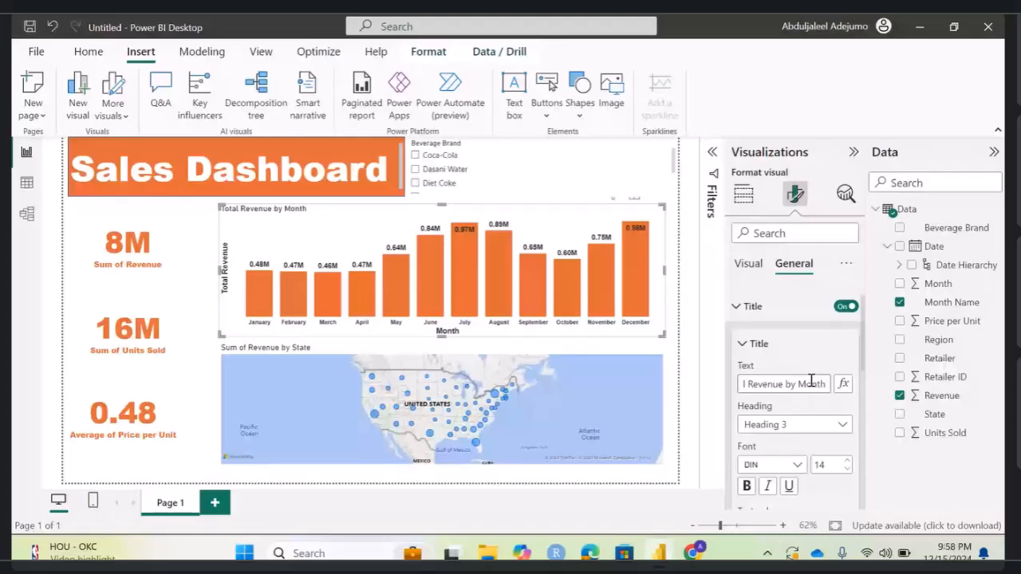
pyautogui.click(758, 344)
pyautogui.click(762, 349)
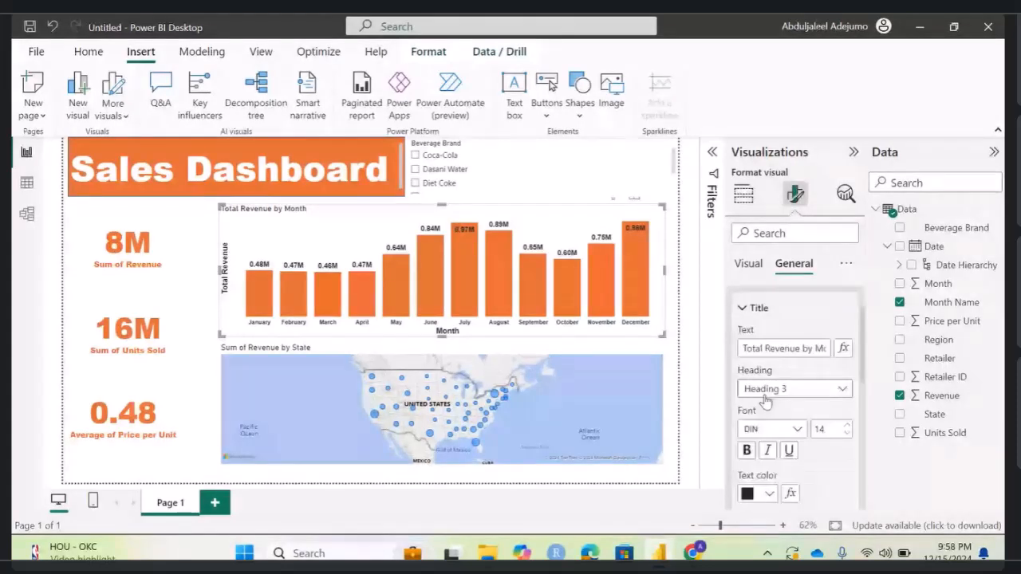
# Step: Format the "Total Revenue by Month" chart title as bold Arial at size 17
pyautogui.click(799, 428)
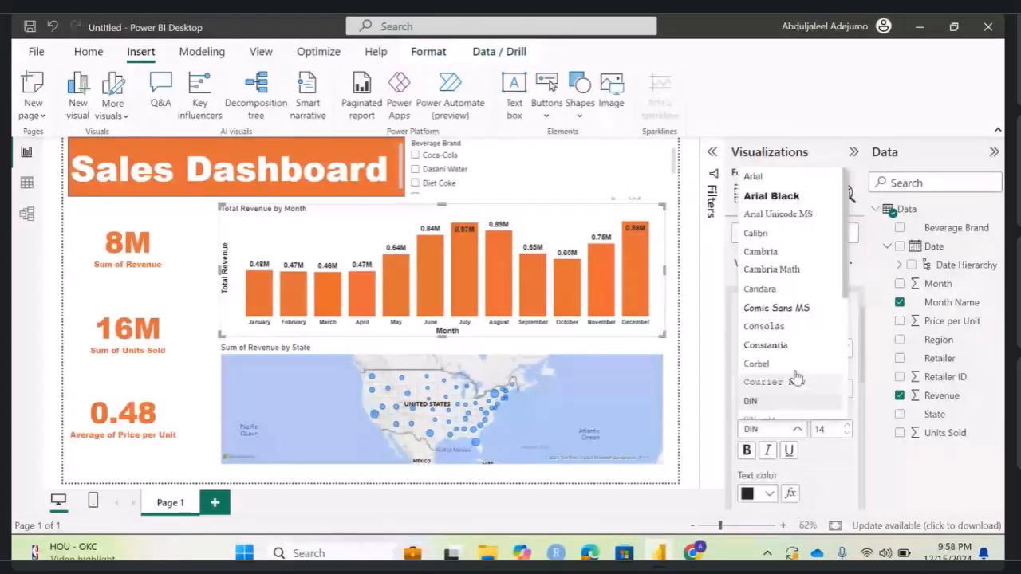
pyautogui.click(774, 180)
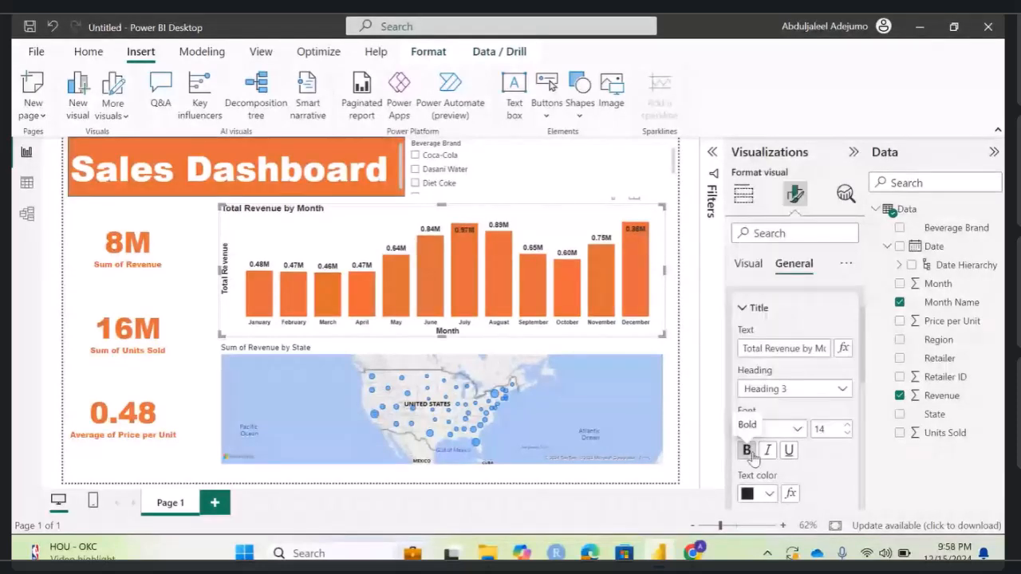
pyautogui.click(847, 425)
pyautogui.click(847, 425)
pyautogui.click(847, 425)
# Step: Try center and right alignment on the "Total Revenue by Month" title and set it back to left alignment
pyautogui.scroll(-4, 838, 414)
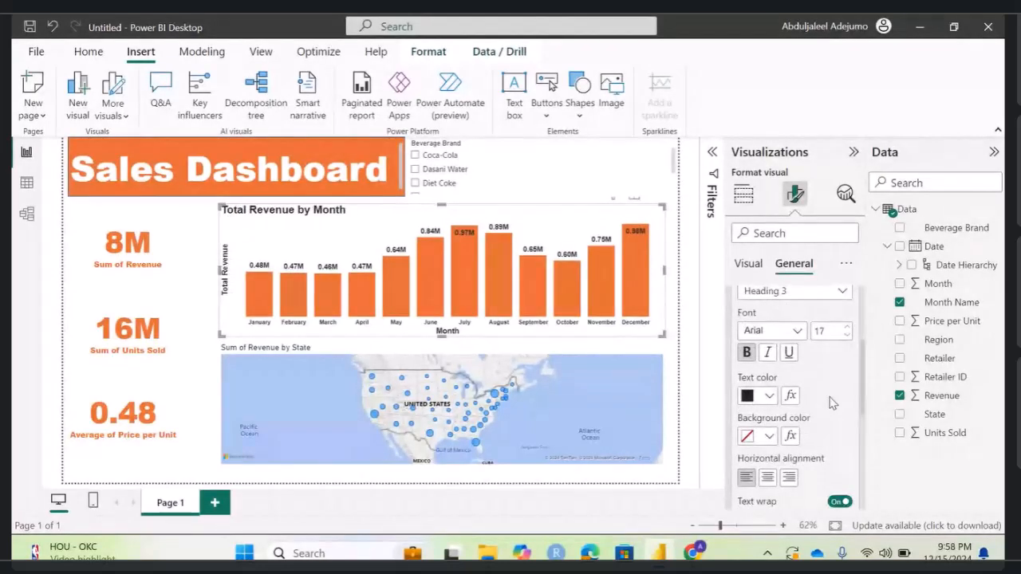
pyautogui.click(766, 422)
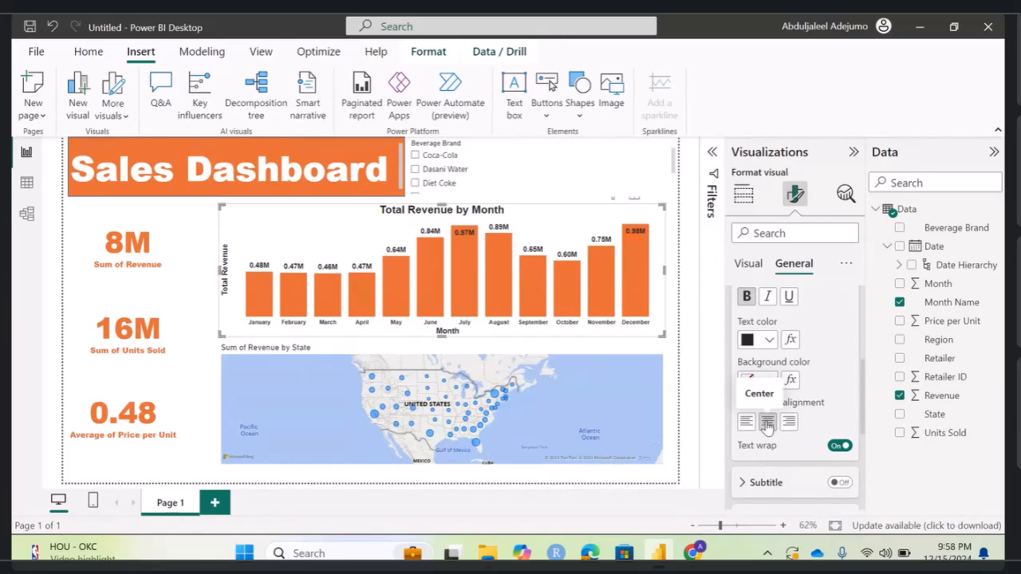
pyautogui.click(788, 422)
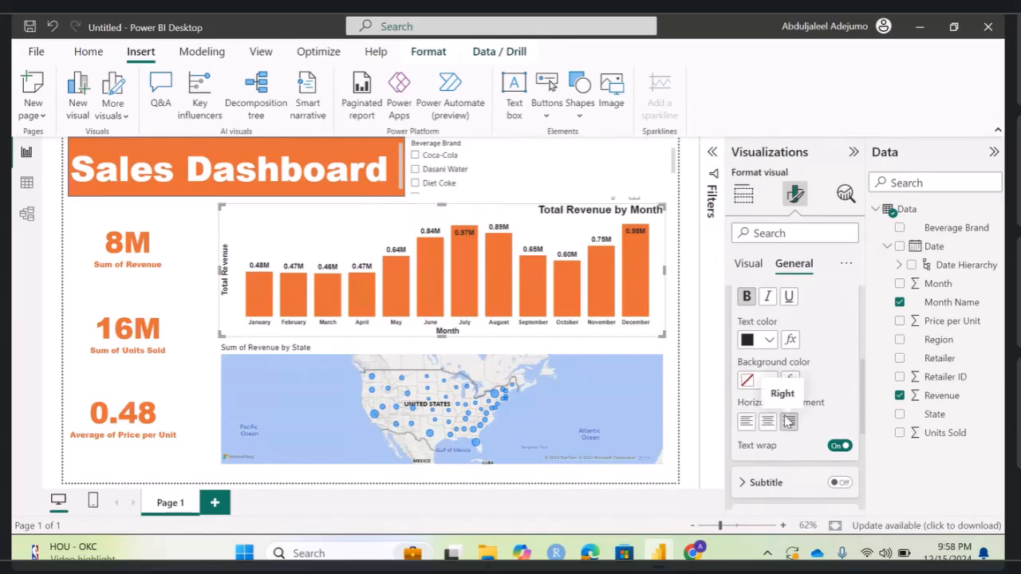
pyautogui.click(746, 422)
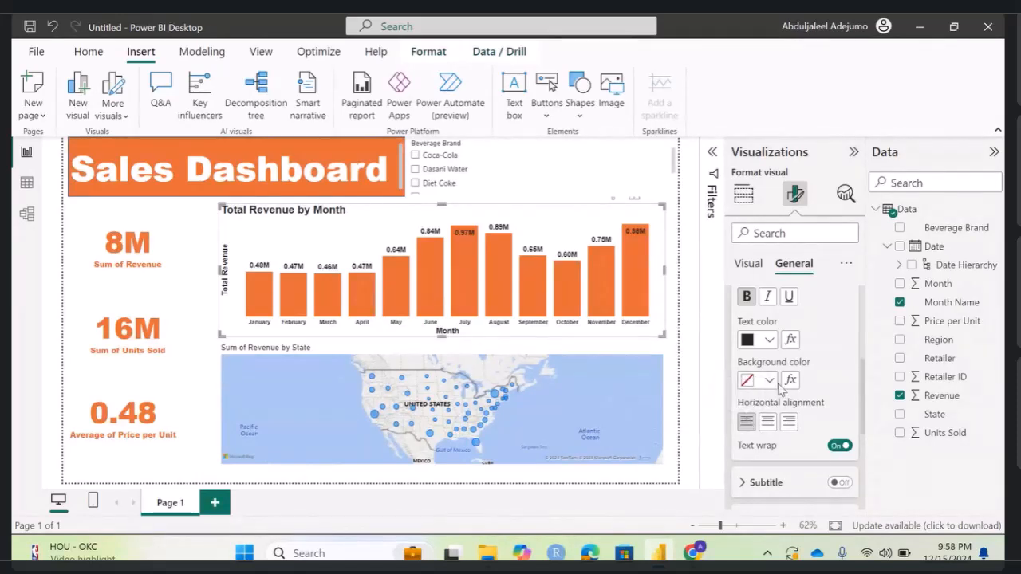
pyautogui.scroll(3, 780, 388)
pyautogui.scroll(2, 779, 388)
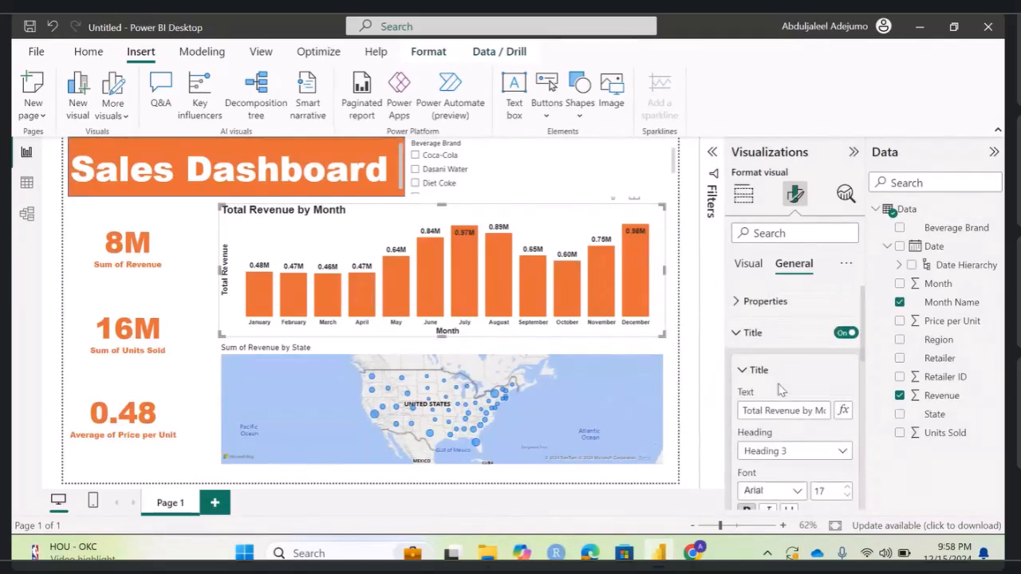
pyautogui.click(742, 335)
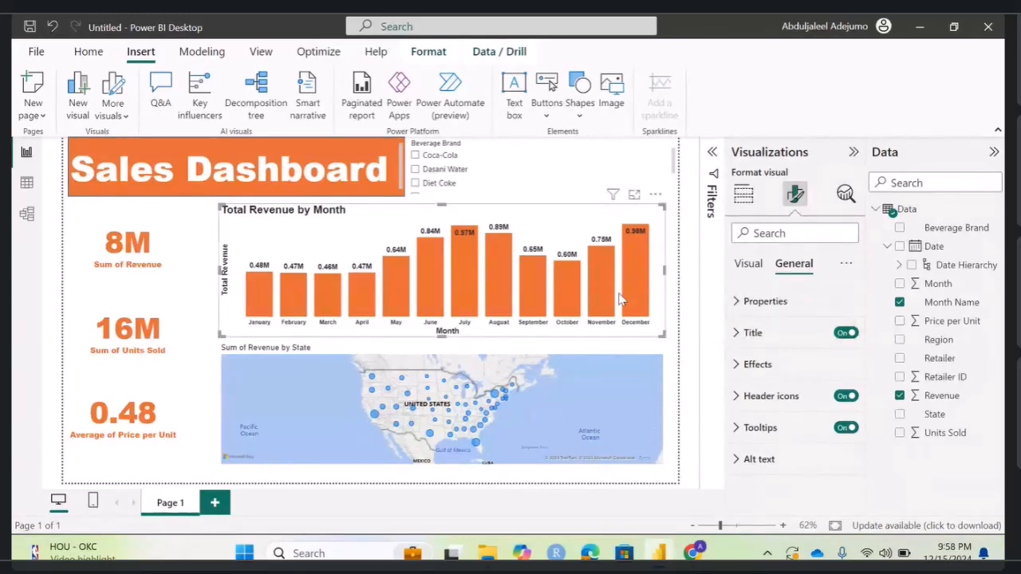
# Step: Try the Aerial and Dark map styles on the Sum of Revenue by State map
pyautogui.click(285, 353)
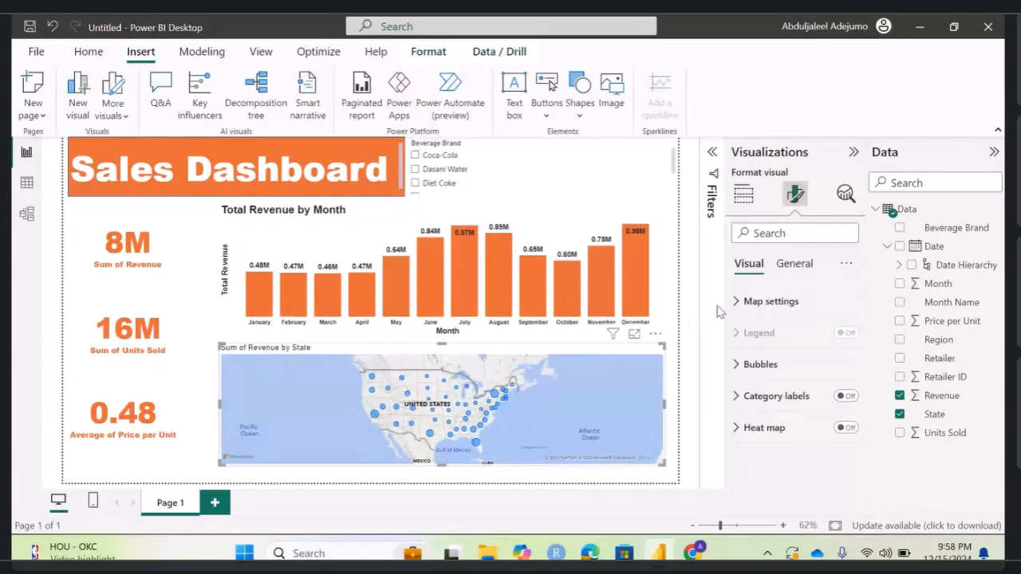
pyautogui.click(746, 304)
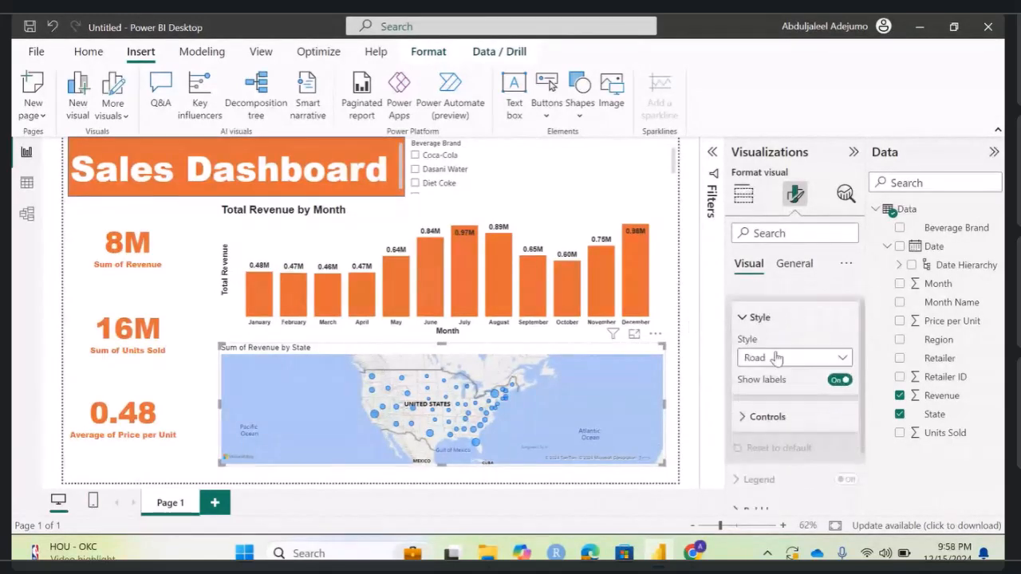
pyautogui.click(776, 359)
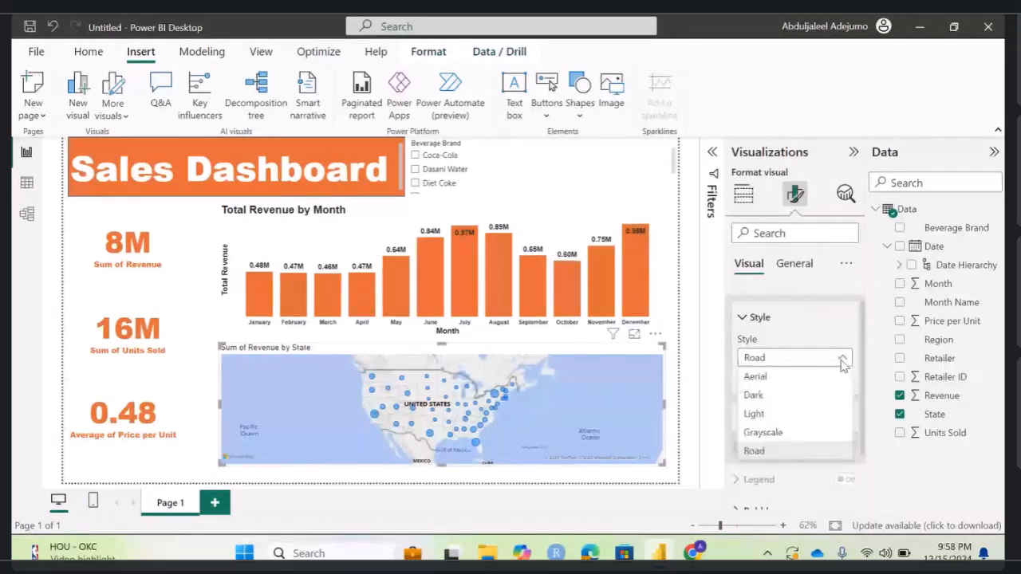
pyautogui.click(764, 376)
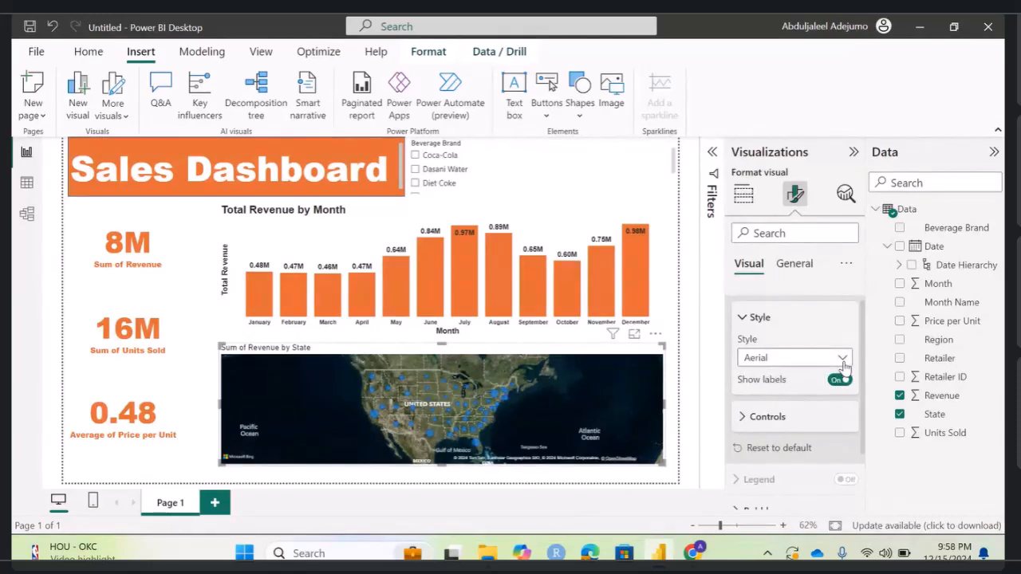
pyautogui.click(842, 360)
pyautogui.click(800, 397)
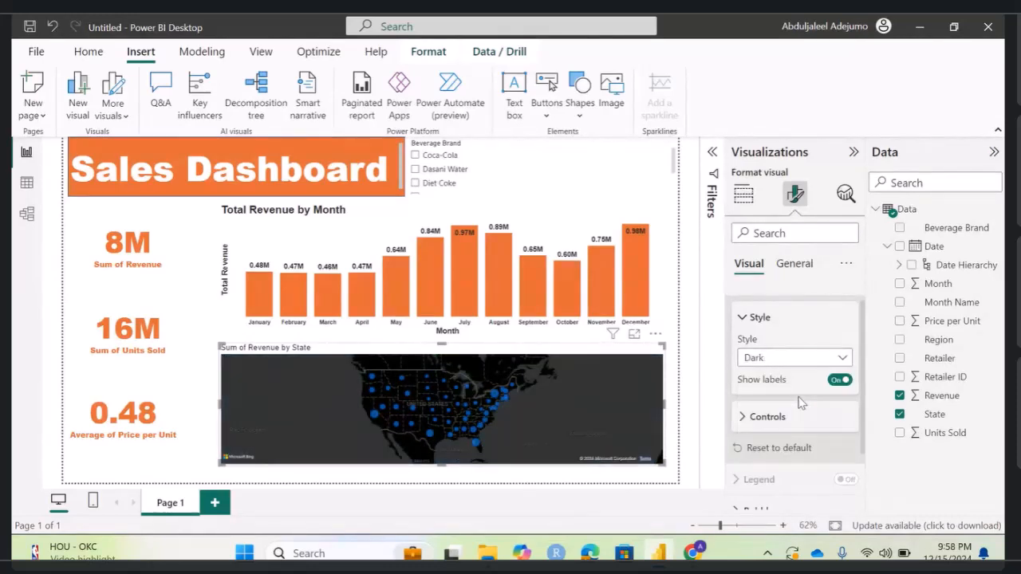
# Step: Try the Light and Grayscale styles on the state map and return it to the Road style
pyautogui.click(802, 325)
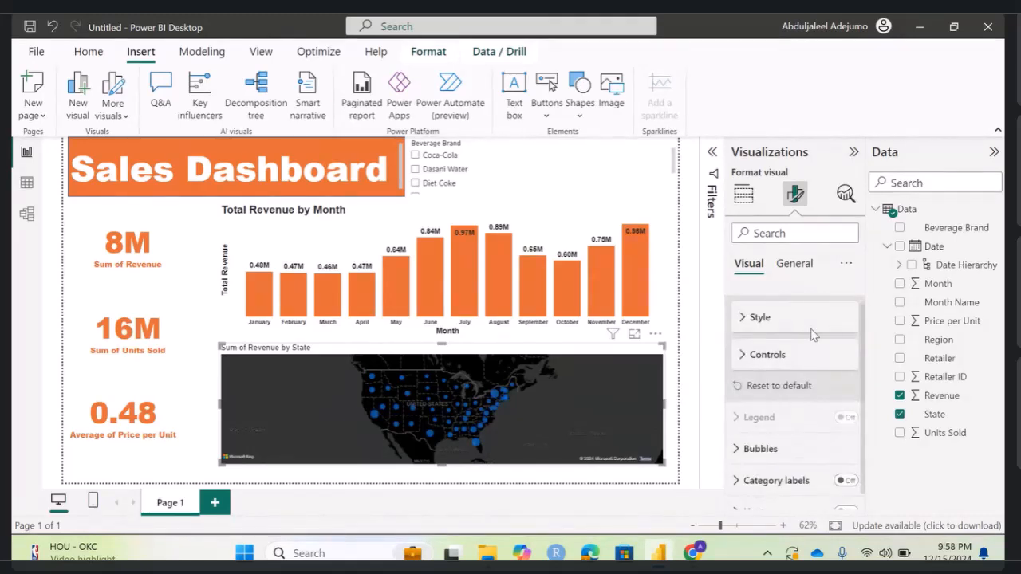
pyautogui.click(742, 321)
pyautogui.click(841, 359)
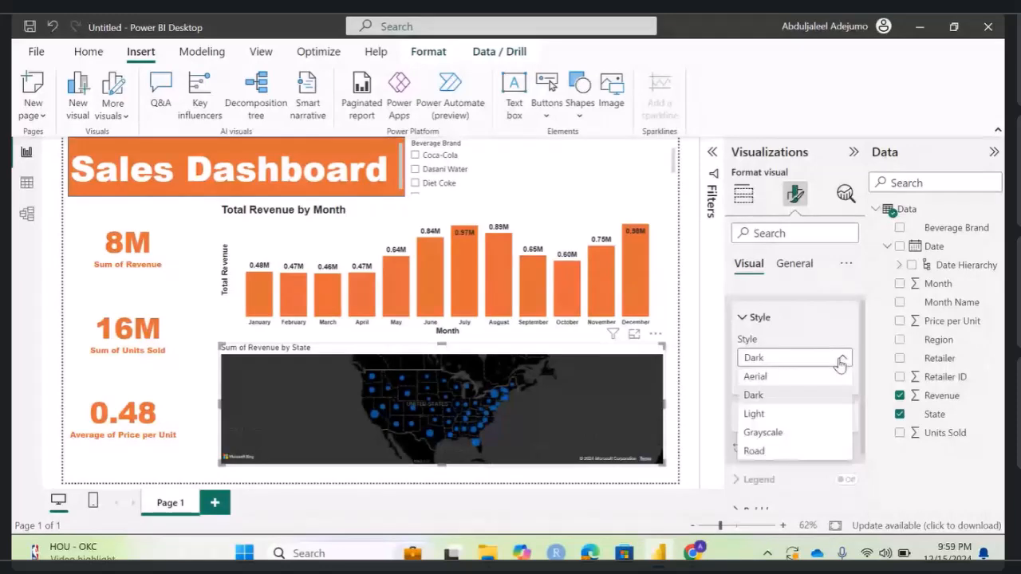
pyautogui.click(789, 414)
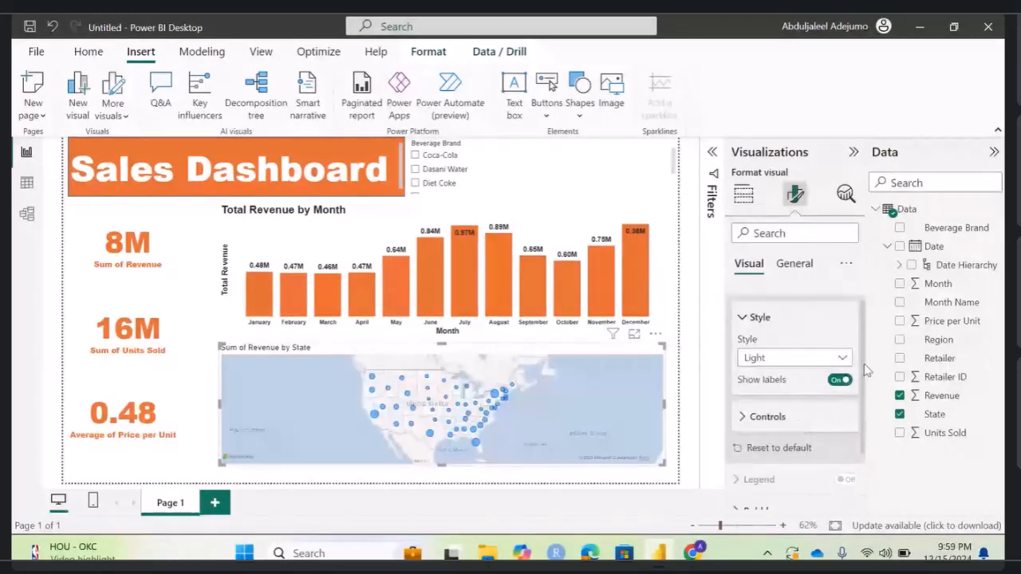
pyautogui.click(843, 359)
pyautogui.click(810, 429)
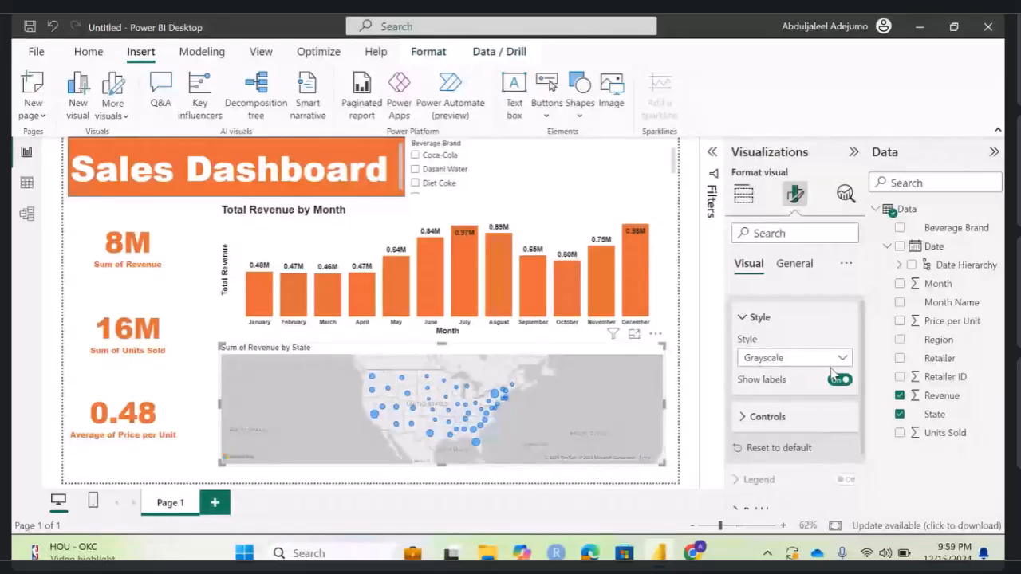
pyautogui.click(837, 358)
pyautogui.click(802, 452)
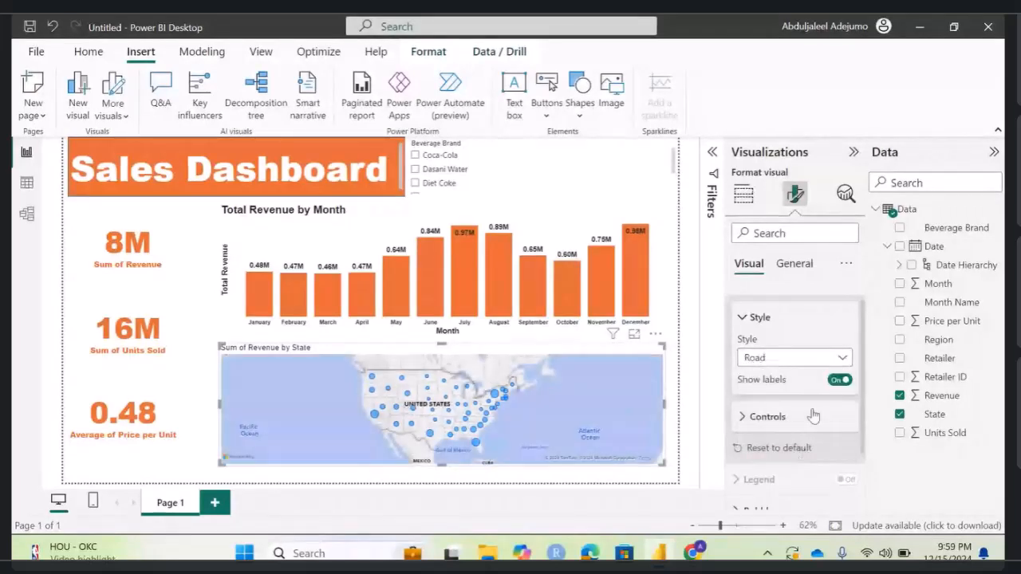
# Step: Turn on the zoom buttons for the state map and test them by zooming in and back out
pyautogui.scroll(-3, 814, 404)
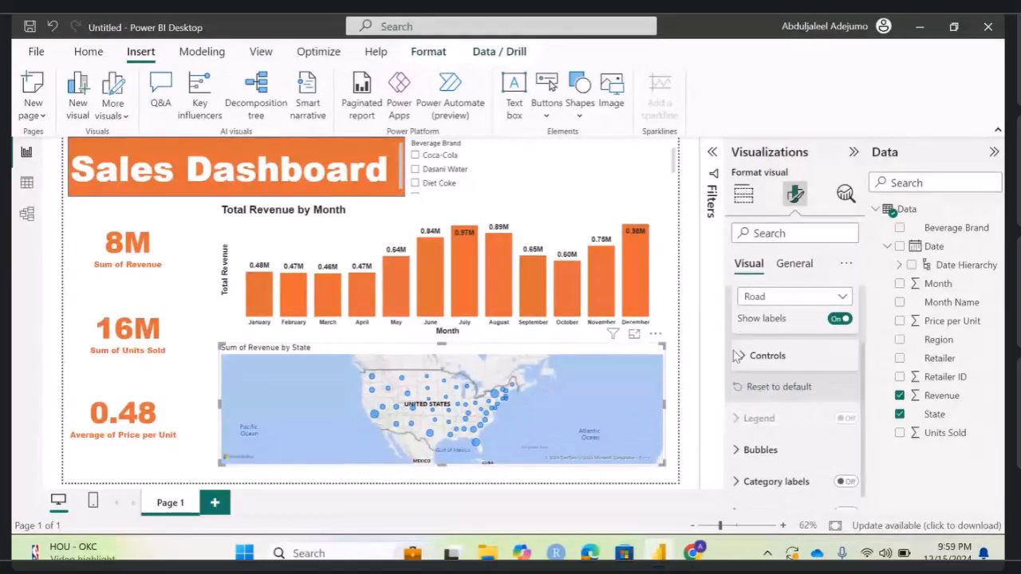
pyautogui.click(744, 358)
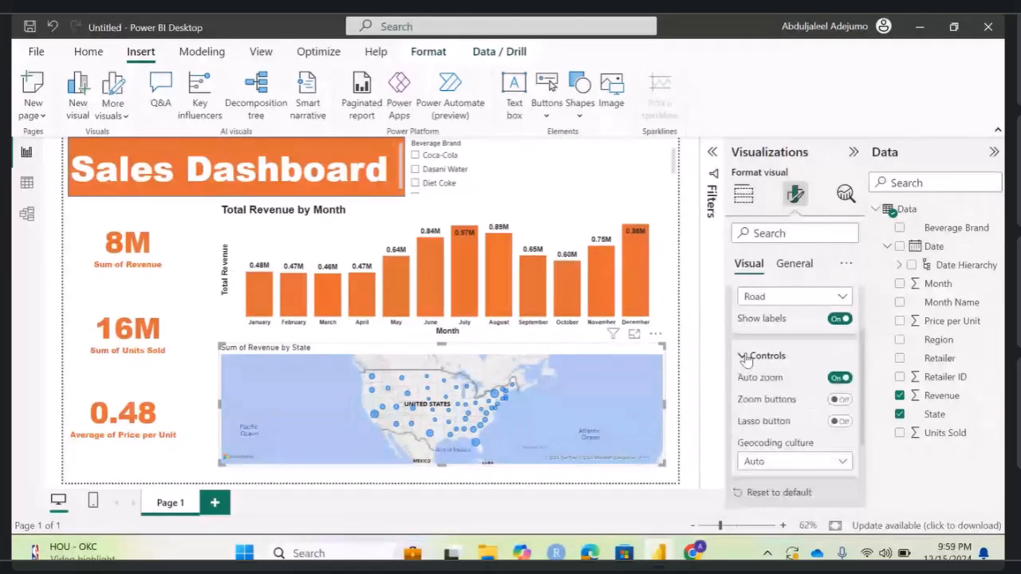
pyautogui.click(836, 395)
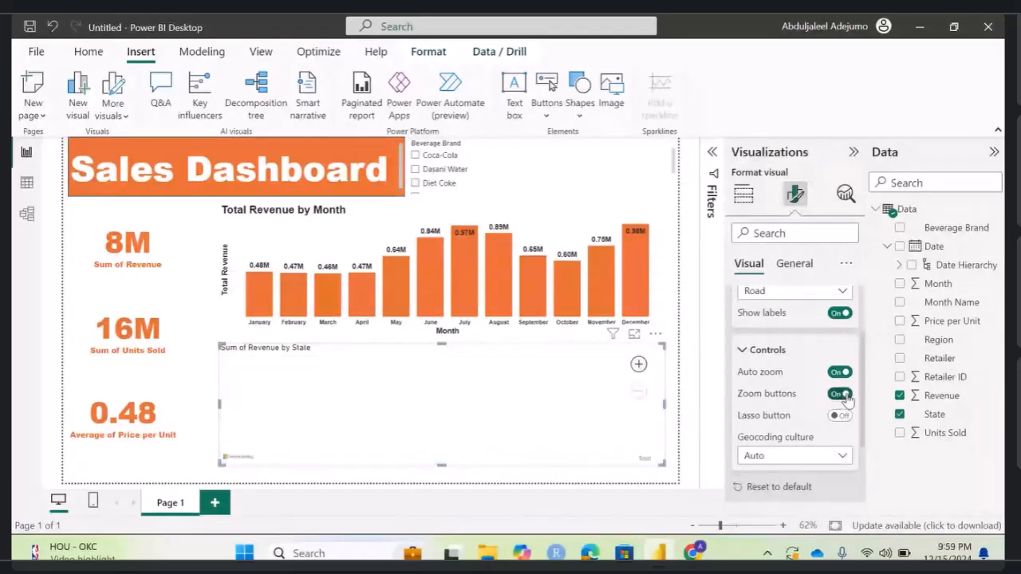
pyautogui.click(640, 369)
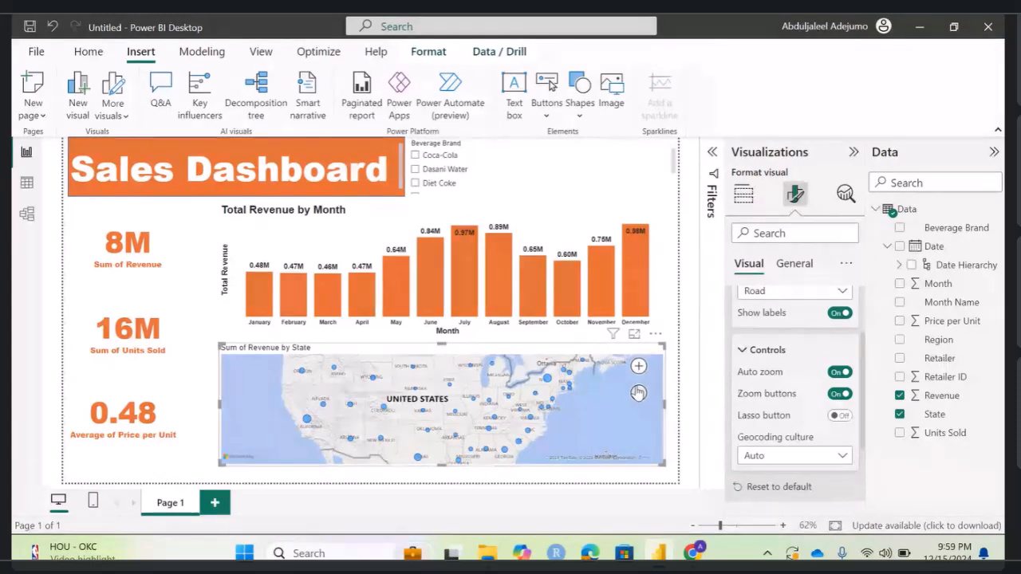
pyautogui.click(638, 392)
pyautogui.click(743, 353)
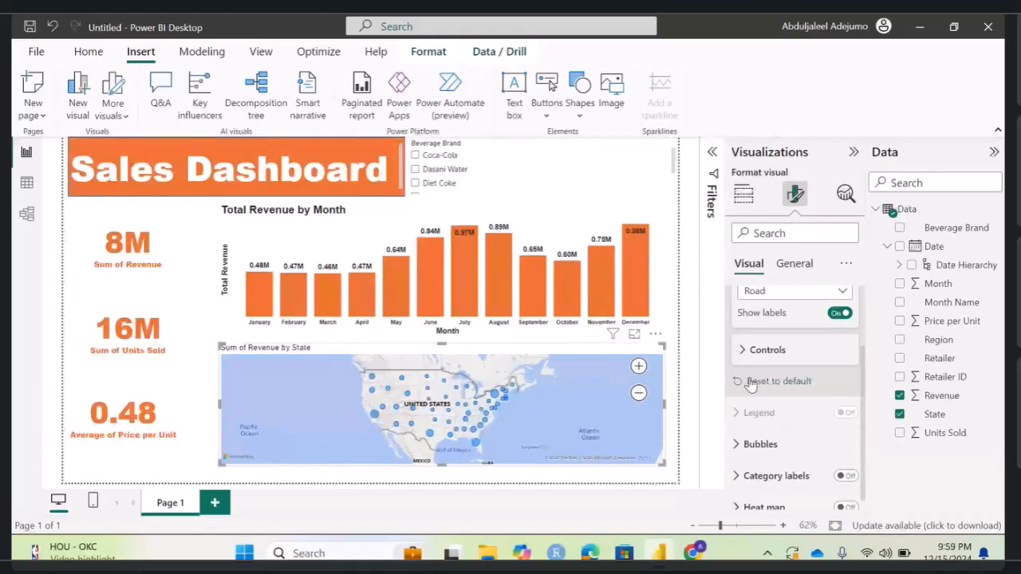
# Step: Set the bubble size of the state map to 10
pyautogui.click(742, 444)
pyautogui.scroll(-2, 741, 435)
pyautogui.scroll(-2, 740, 434)
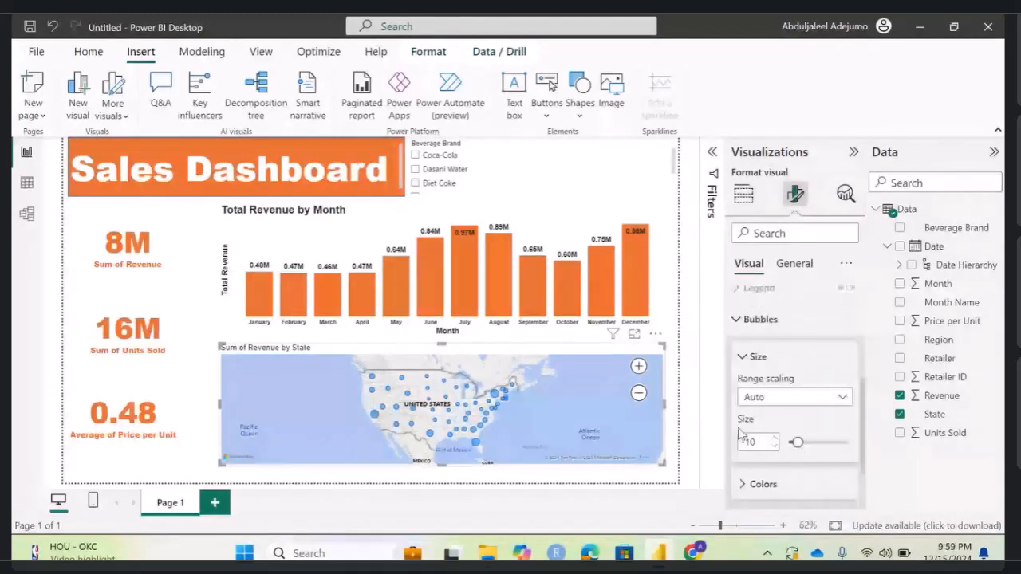
pyautogui.moveTo(755, 441); pyautogui.dragTo(742, 441)
pyautogui.write('10')
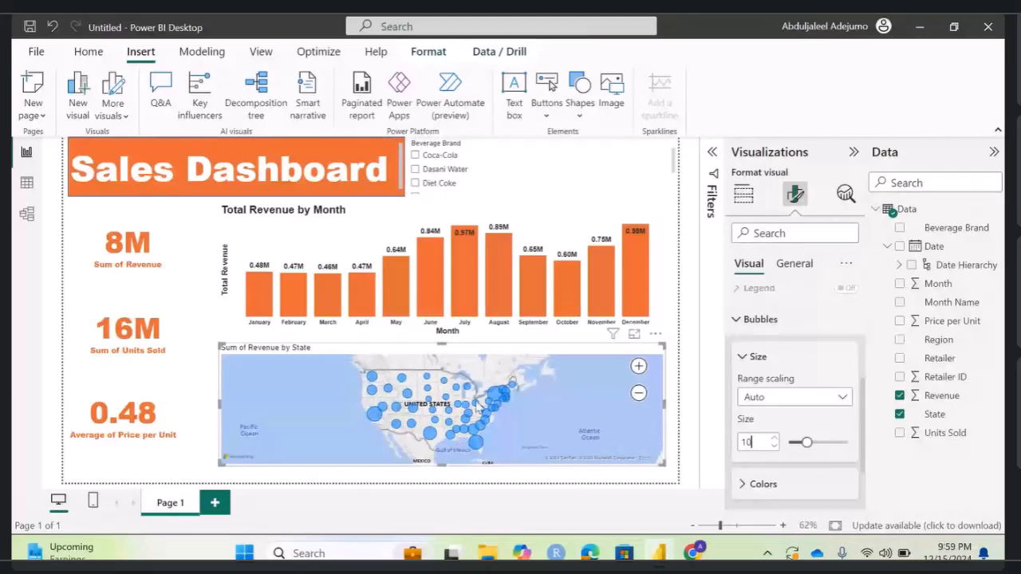
pyautogui.click(744, 360)
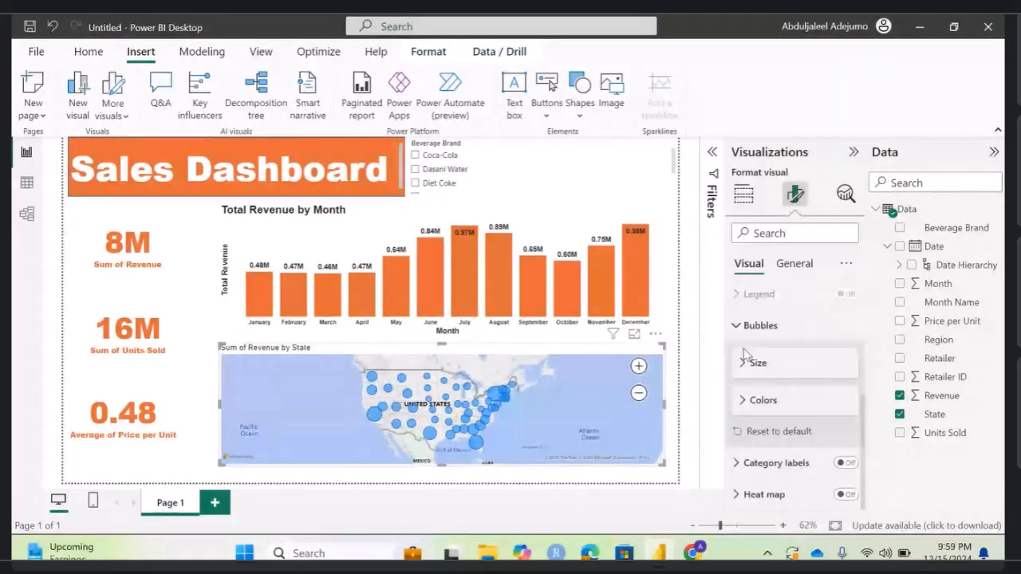
# Step: Change the default bubble color of the state map to the recently used orange
pyautogui.click(742, 400)
pyautogui.click(768, 440)
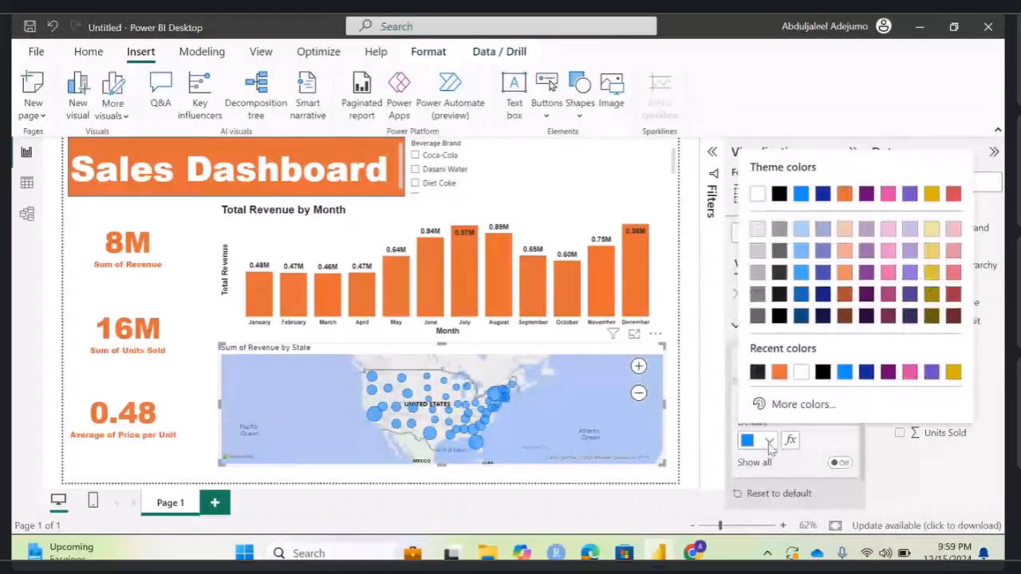
pyautogui.click(779, 372)
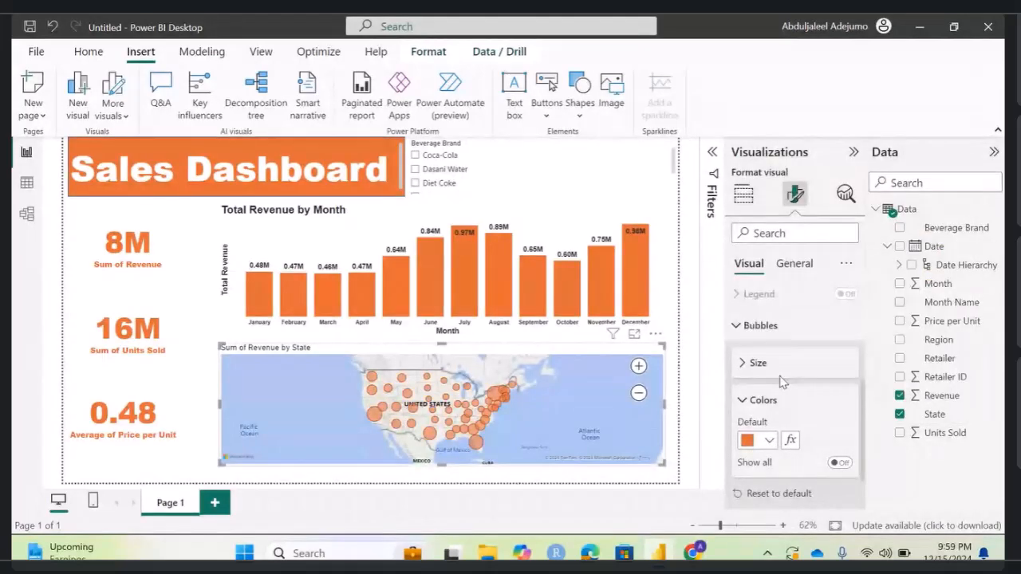
pyautogui.click(738, 327)
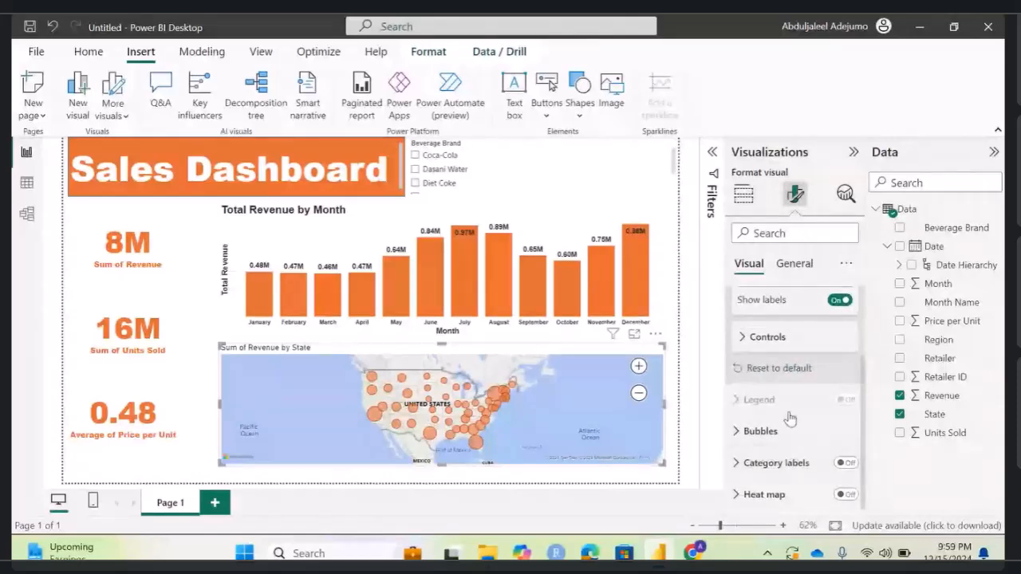
# Step: Change the title text of the state map to "Total Revenue by State"
pyautogui.scroll(3, 790, 419)
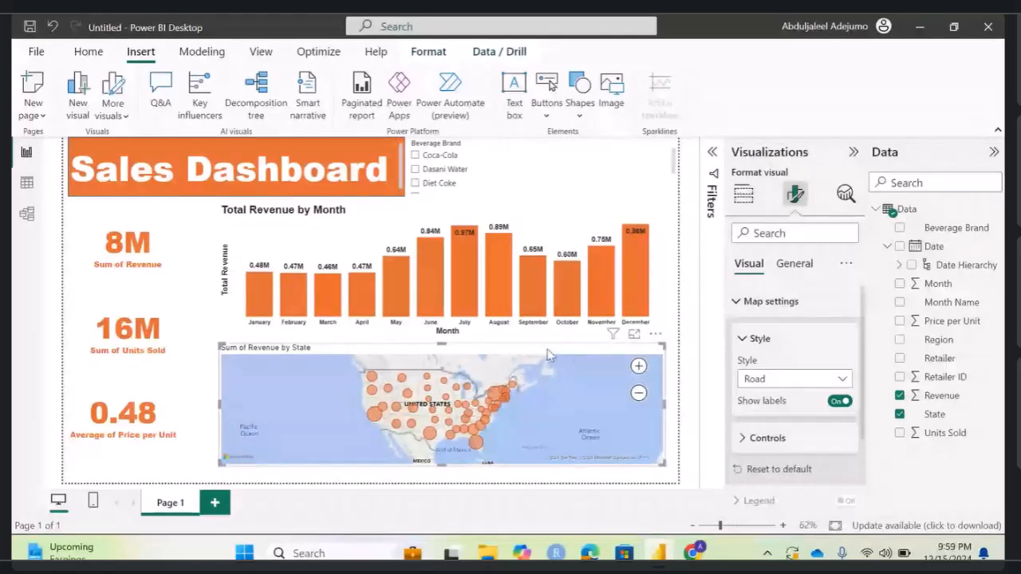
pyautogui.click(793, 265)
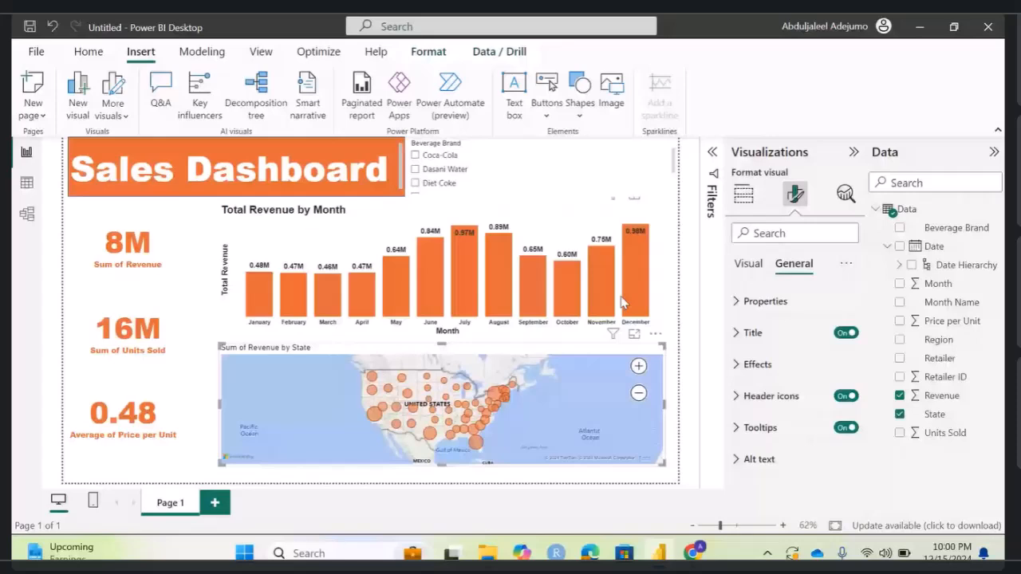
pyautogui.click(753, 333)
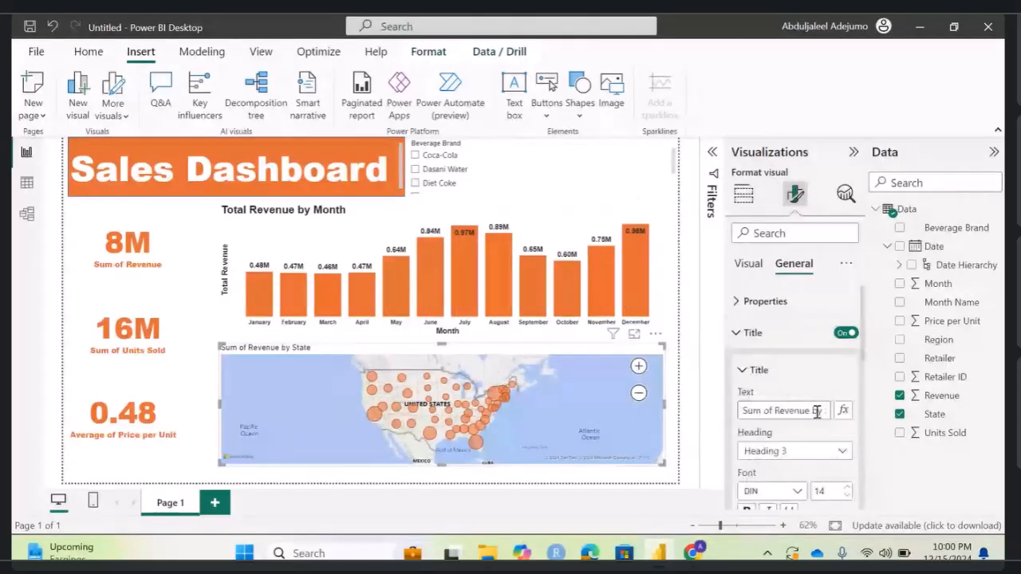
pyautogui.click(769, 412)
pyautogui.moveTo(769, 412); pyautogui.dragTo(737, 412)
pyautogui.press('BackSpace')
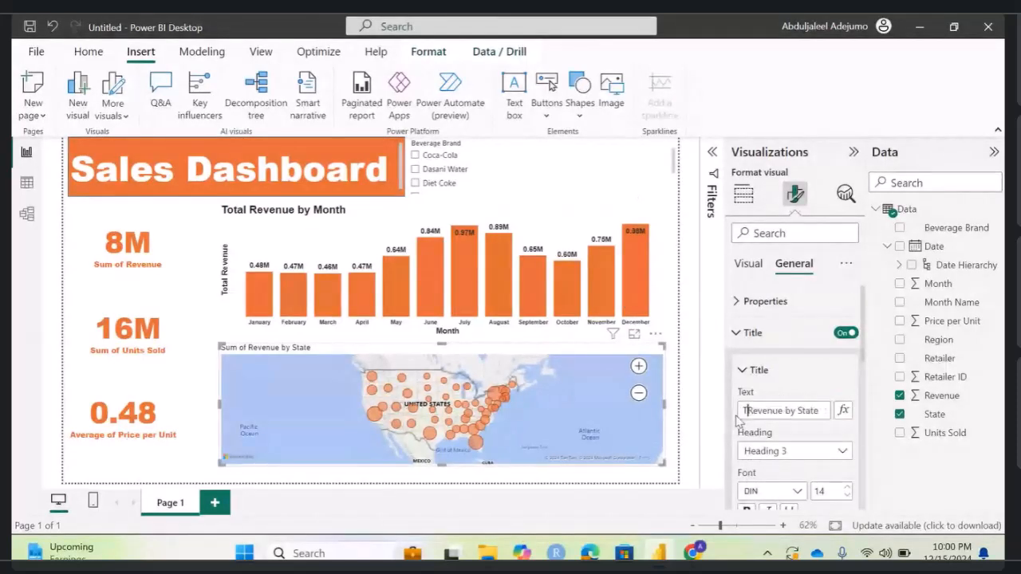
pyautogui.write('Total')
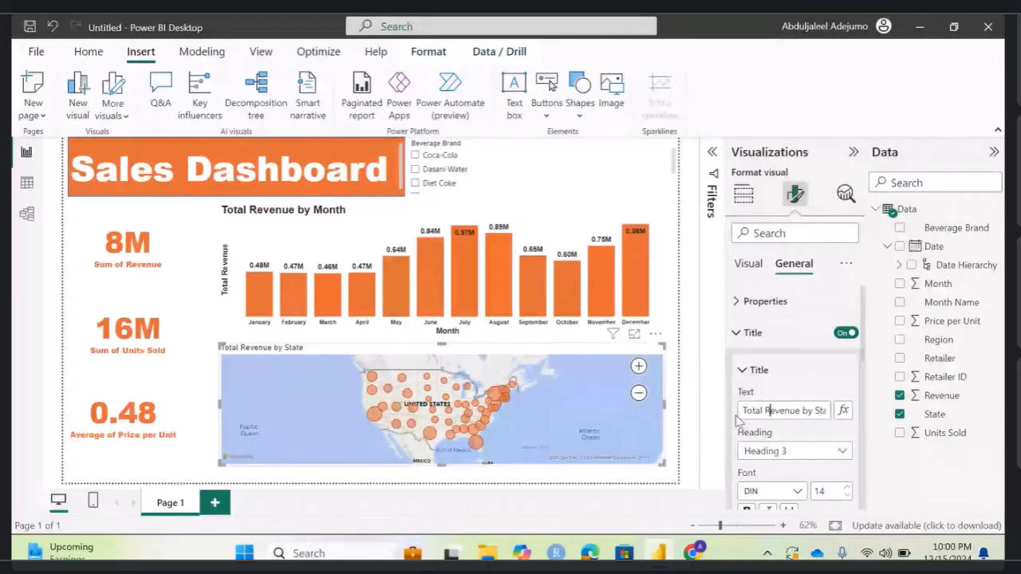
# Step: Format the state map's title in bold Arial at size 17
pyautogui.click(803, 375)
pyautogui.scroll(-2, 804, 378)
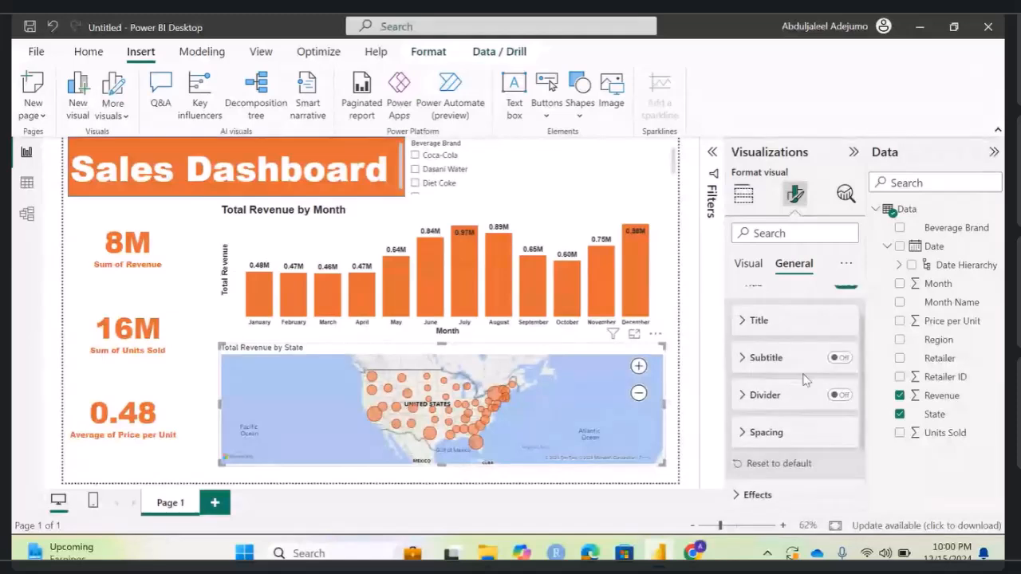
pyautogui.click(745, 323)
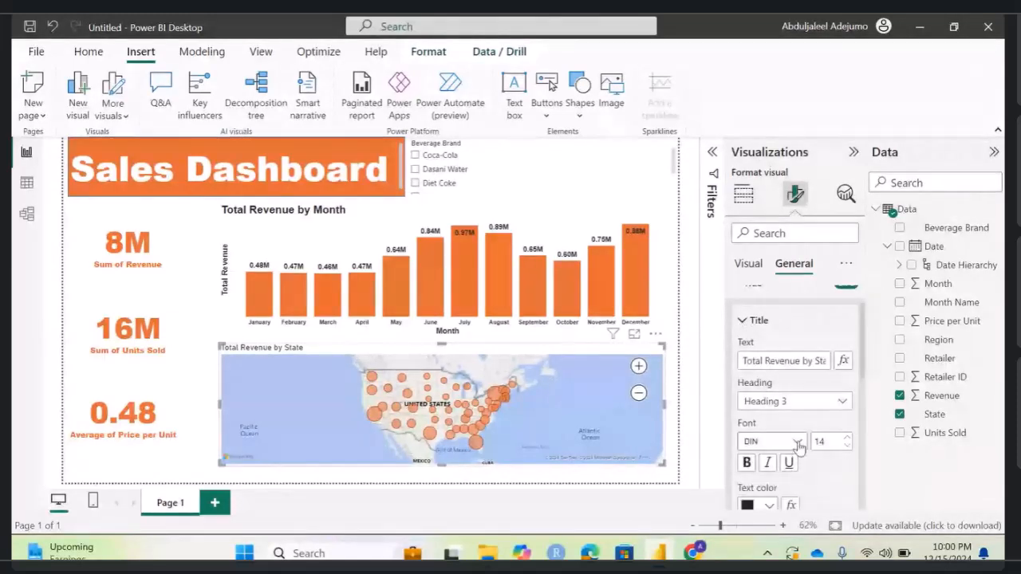
pyautogui.click(796, 441)
pyautogui.click(759, 190)
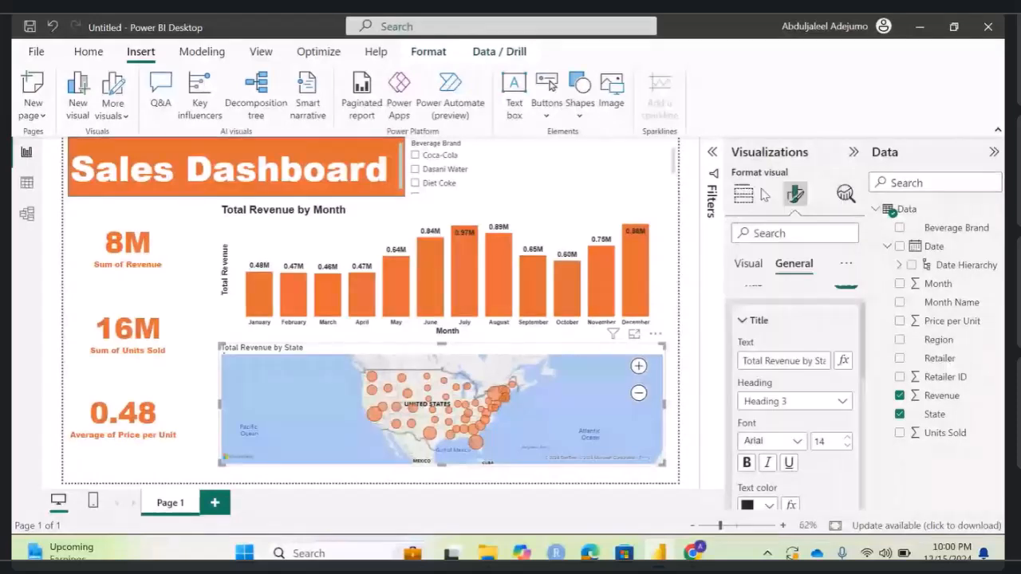
pyautogui.click(748, 464)
pyautogui.click(847, 438)
pyautogui.click(847, 437)
pyautogui.click(847, 438)
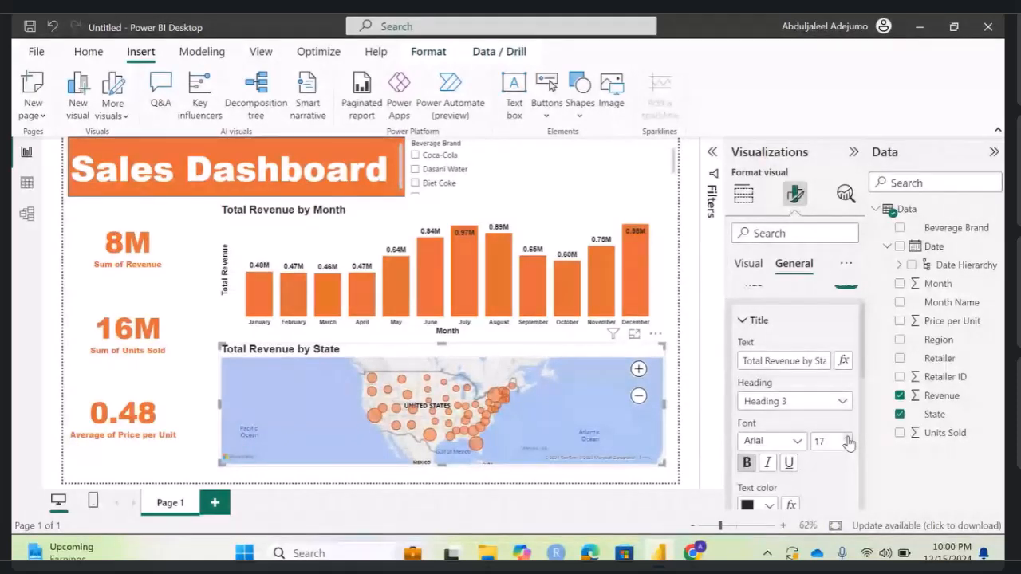
pyautogui.scroll(-2, 797, 415)
pyautogui.scroll(3, 798, 419)
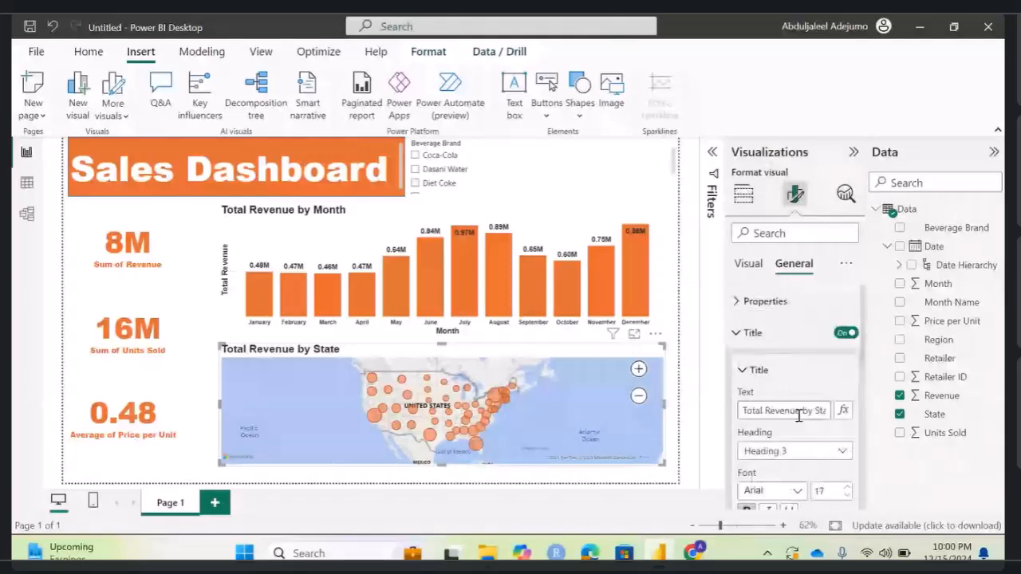
pyautogui.click(742, 332)
# Step: Try the Tile and Dropdown styles on the Beverage Brand slicer and settle on the Tile style
pyautogui.click(550, 183)
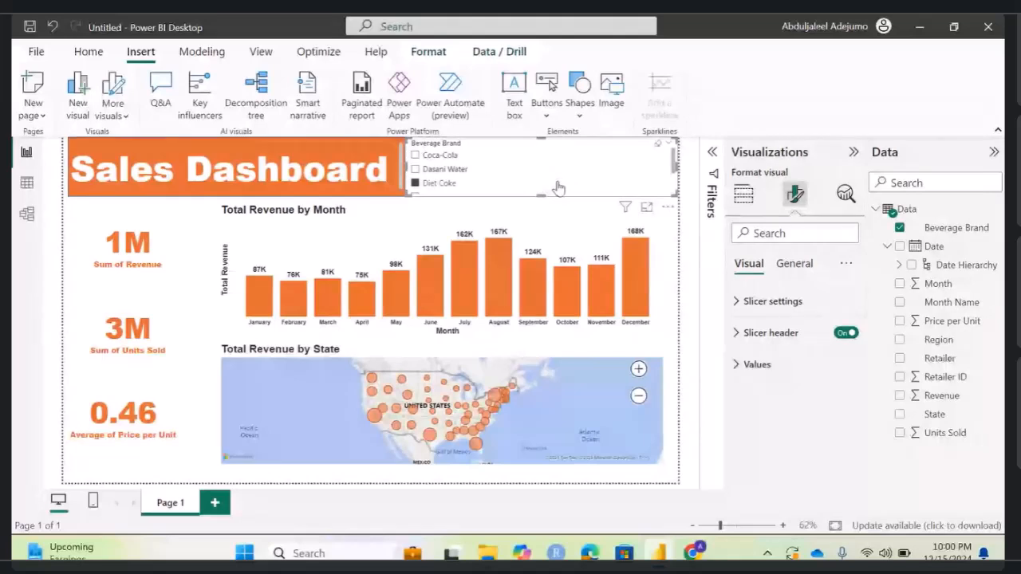
pyautogui.click(796, 199)
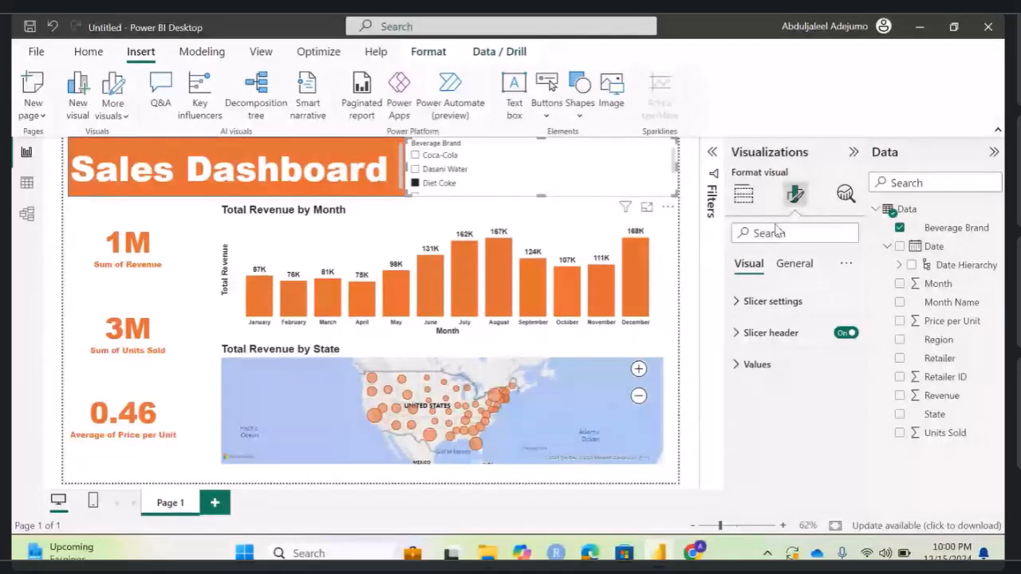
pyautogui.click(737, 302)
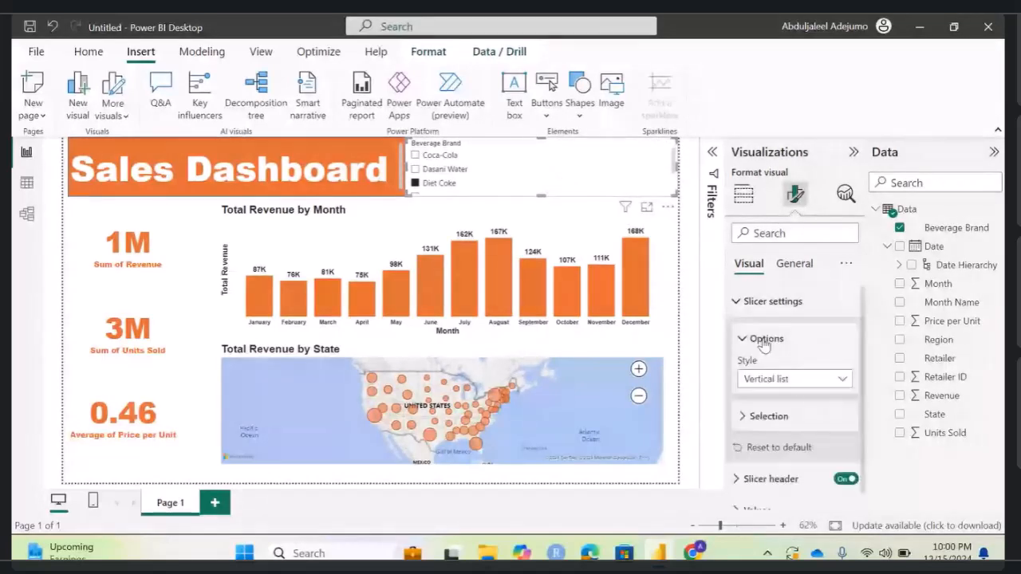
pyautogui.click(844, 381)
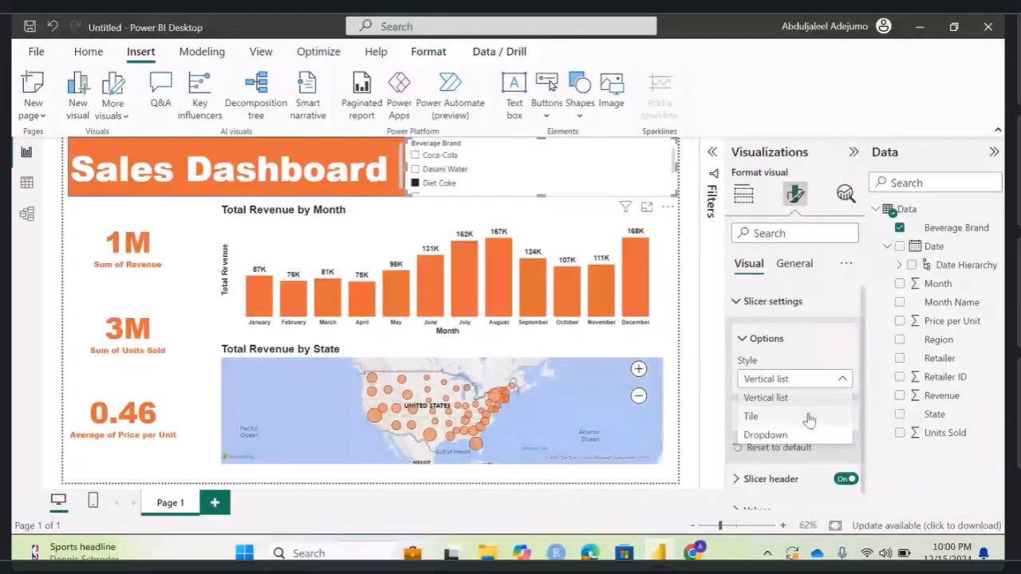
pyautogui.click(810, 418)
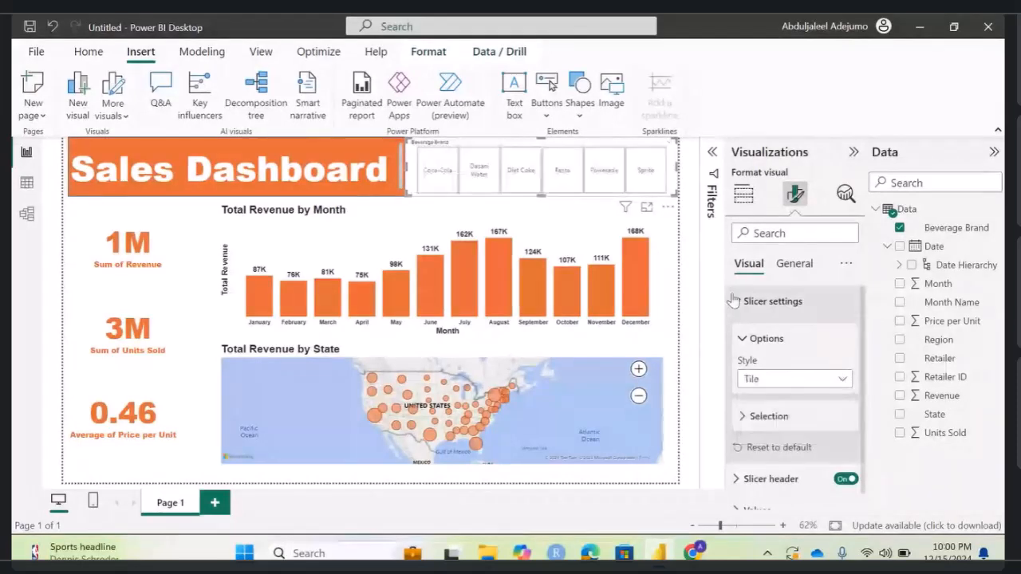
pyautogui.click(842, 380)
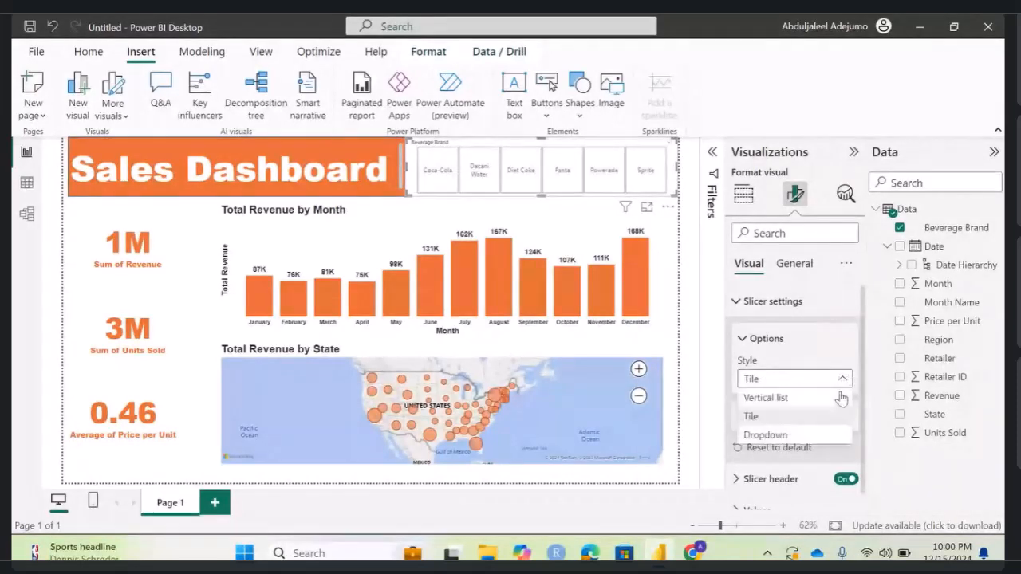
pyautogui.click(819, 436)
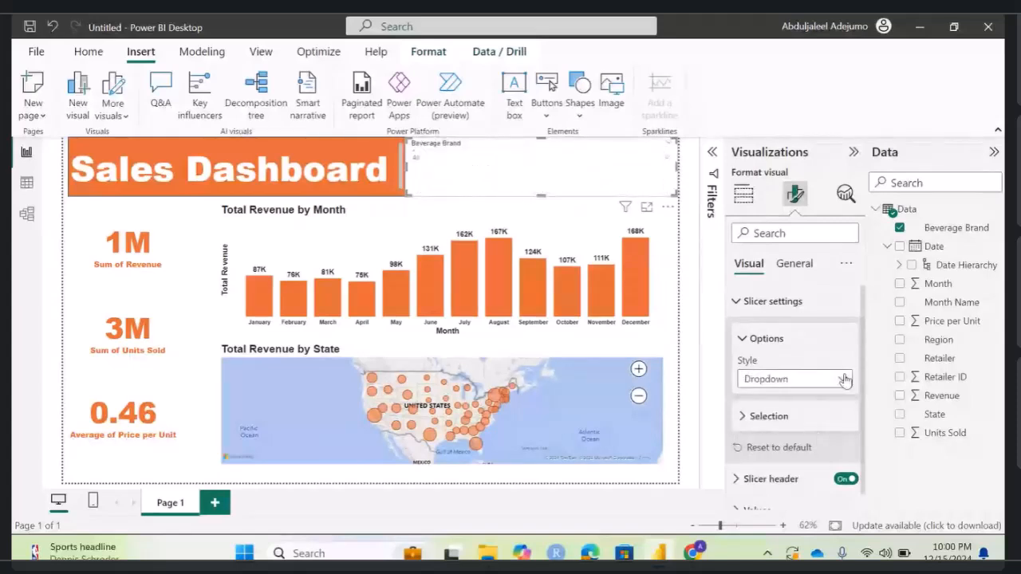
pyautogui.click(843, 380)
pyautogui.click(786, 416)
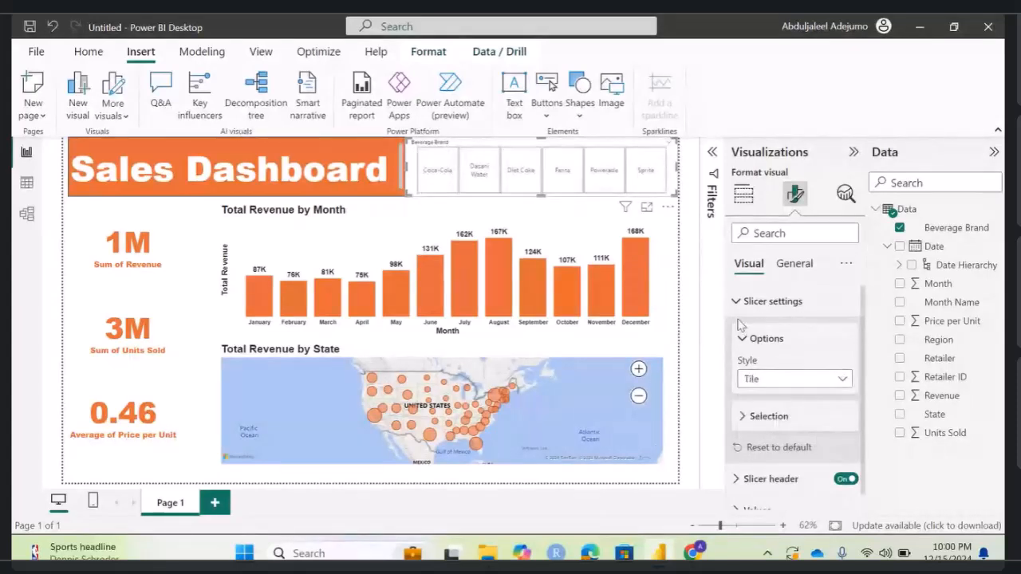
# Step: Review the slicer's selection options and turn off the slicer header
pyautogui.scroll(-1, 774, 359)
pyautogui.click(752, 399)
pyautogui.scroll(-1, 752, 399)
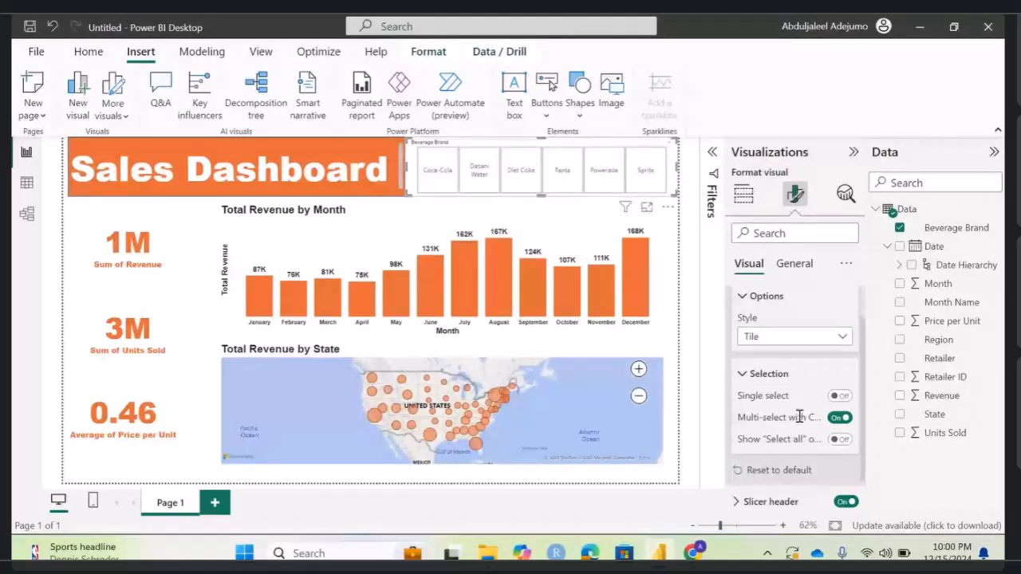
pyautogui.click(750, 374)
pyautogui.scroll(1, 761, 351)
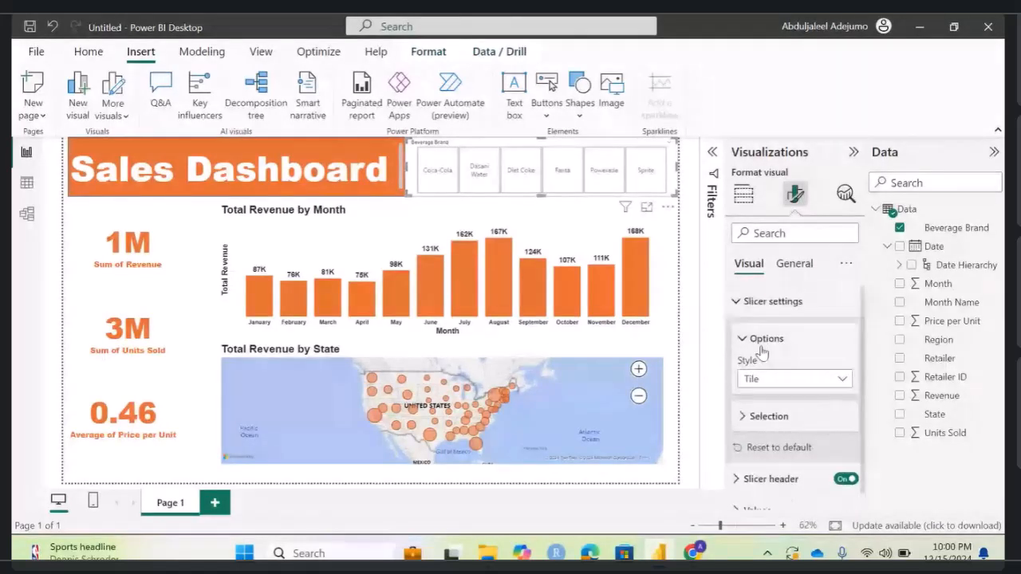
pyautogui.click(739, 302)
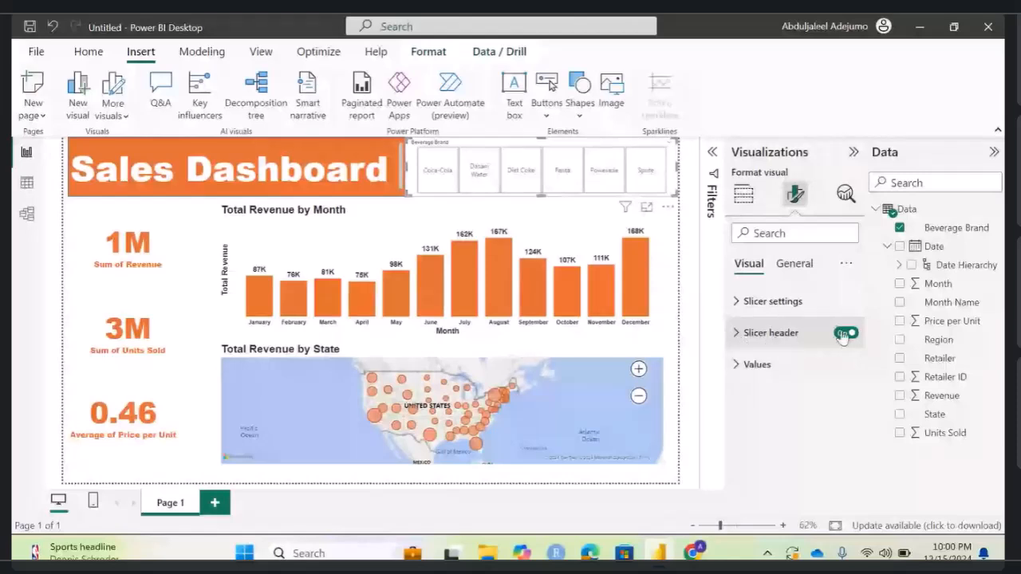
pyautogui.click(844, 334)
# Step: Change the font of the Beverage Brand slicer values to Arial
pyautogui.click(756, 364)
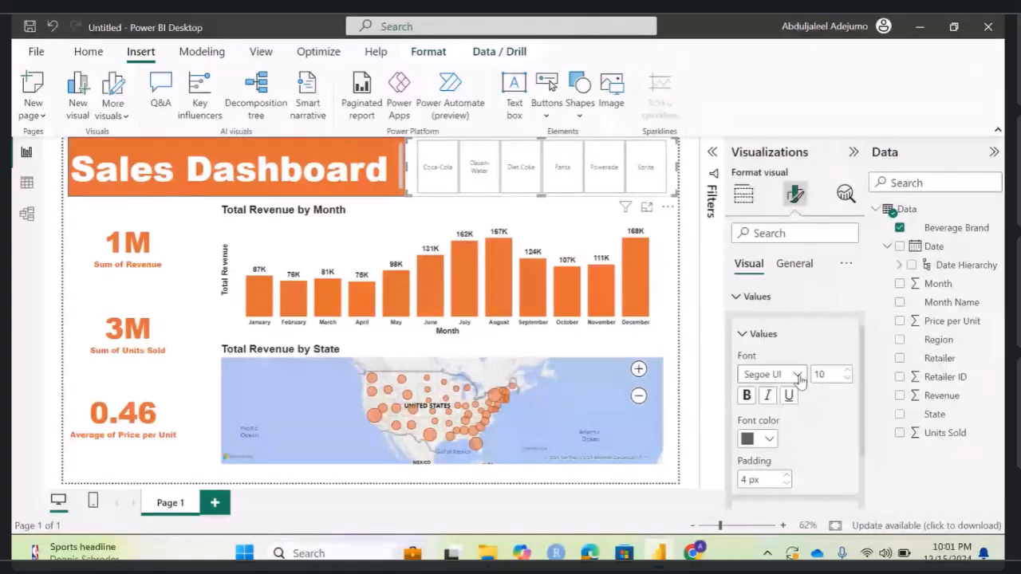
pyautogui.click(798, 375)
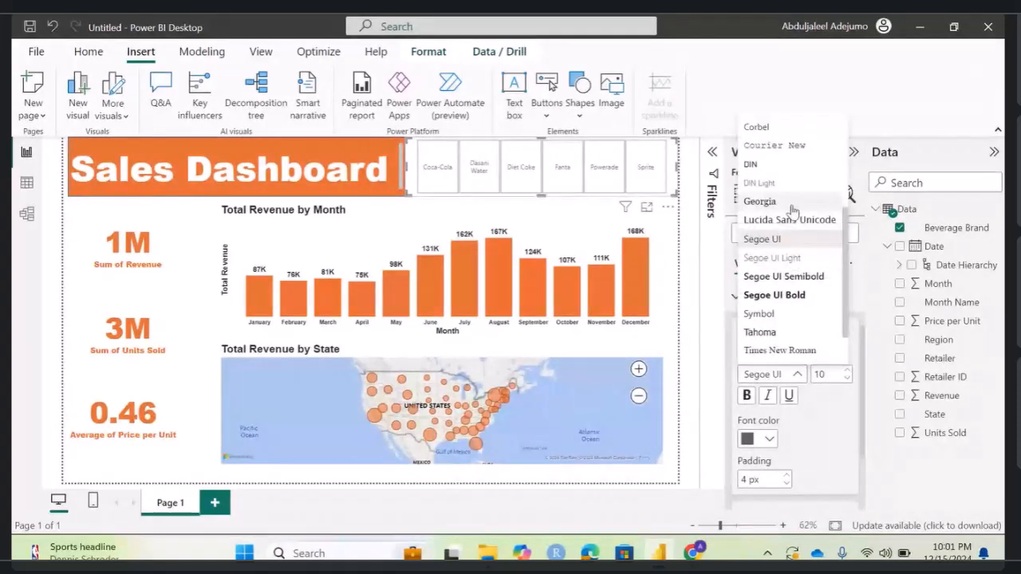
pyautogui.scroll(3, 781, 175)
pyautogui.click(764, 123)
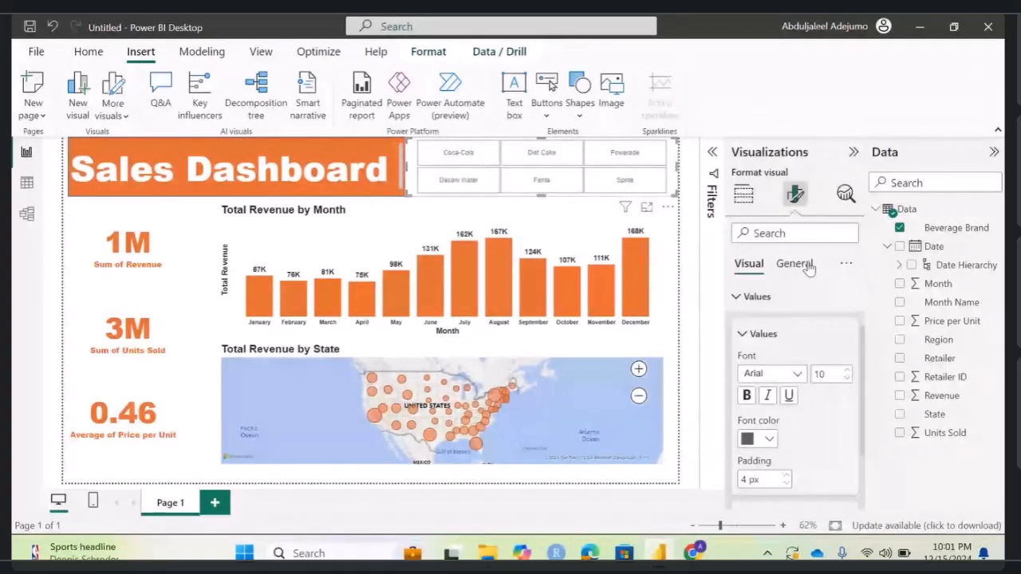
# Step: Try font sizes up to 13 for the slicer values and return the size to 10
pyautogui.click(848, 371)
pyautogui.click(847, 371)
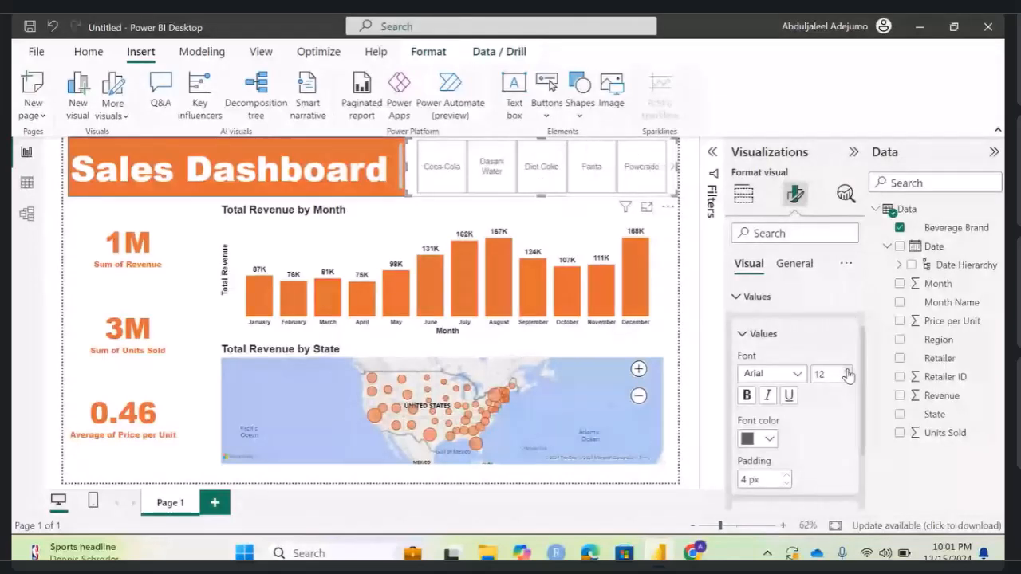
pyautogui.click(848, 371)
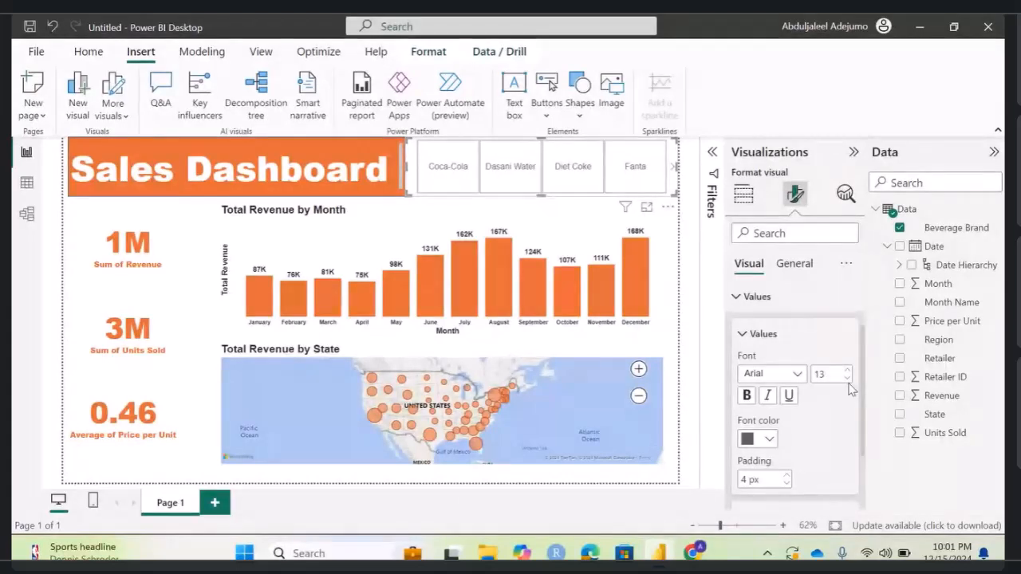
pyautogui.click(847, 378)
pyautogui.click(848, 378)
pyautogui.click(848, 378)
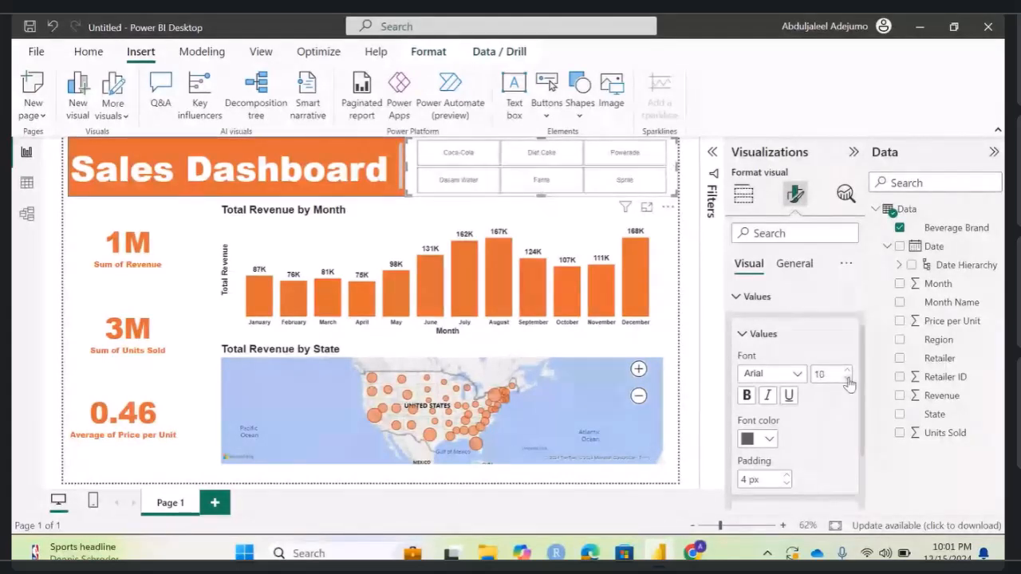
# Step: Make the slicer values bold and give them the recently used near-black font color
pyautogui.click(746, 396)
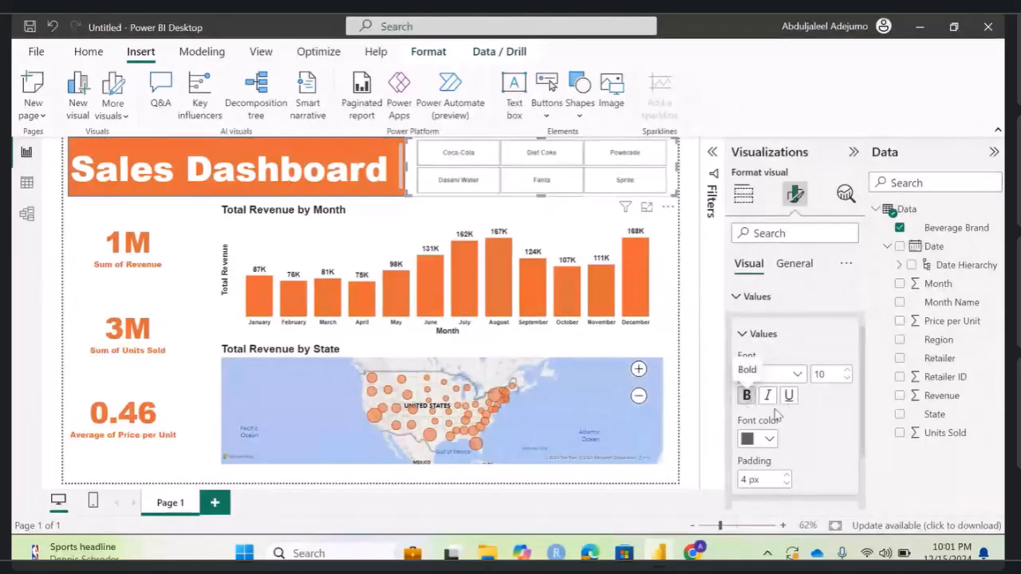
pyautogui.click(767, 439)
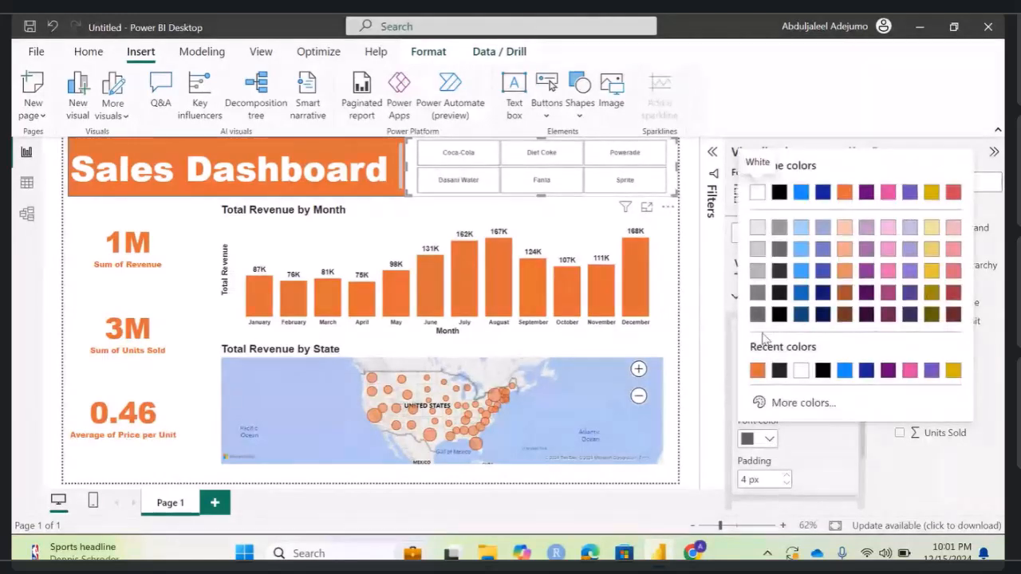
pyautogui.click(779, 372)
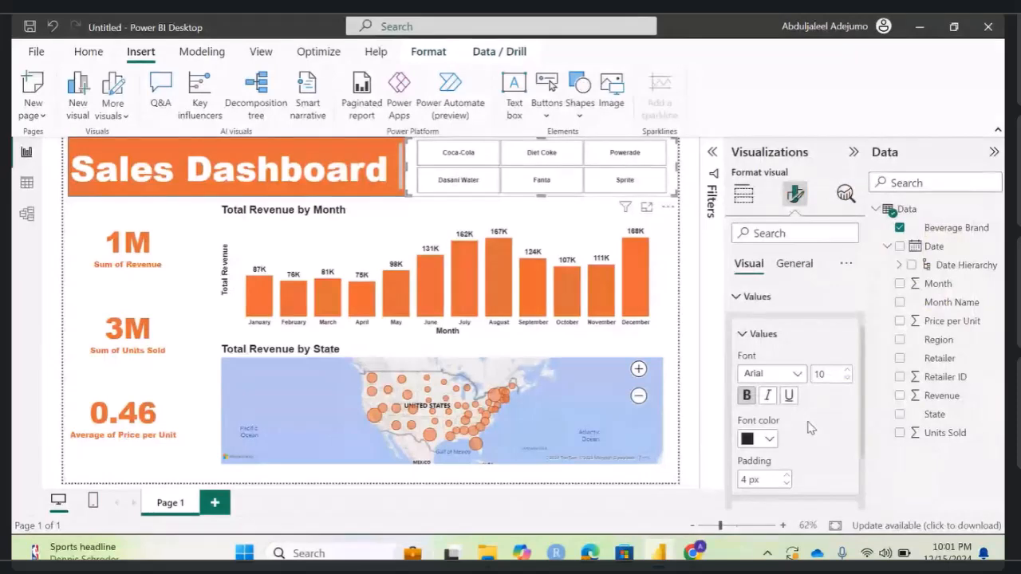
# Step: Change the border color of the slicer tiles to orange
pyautogui.scroll(-2, 810, 428)
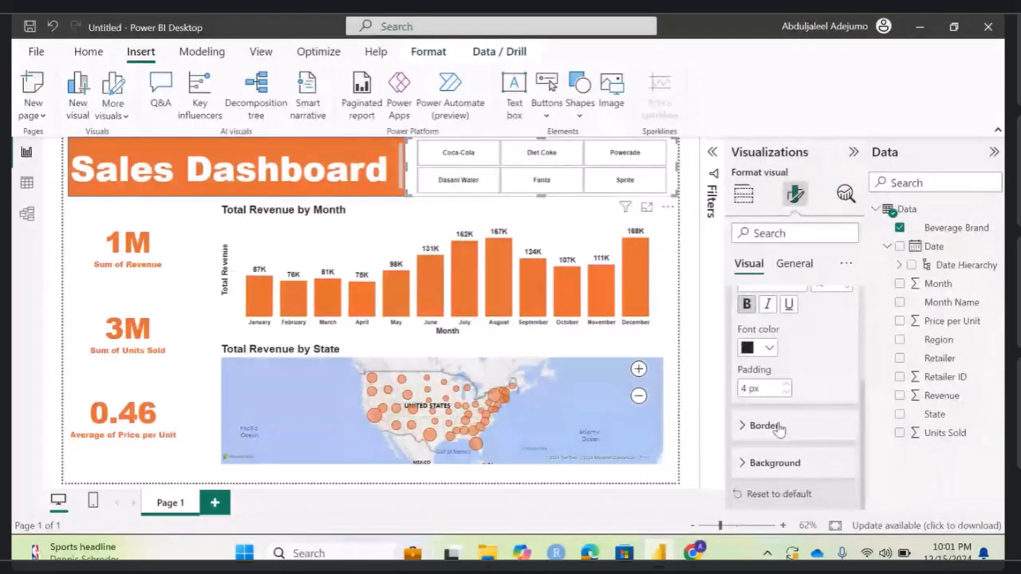
pyautogui.click(777, 427)
pyautogui.scroll(-3, 780, 429)
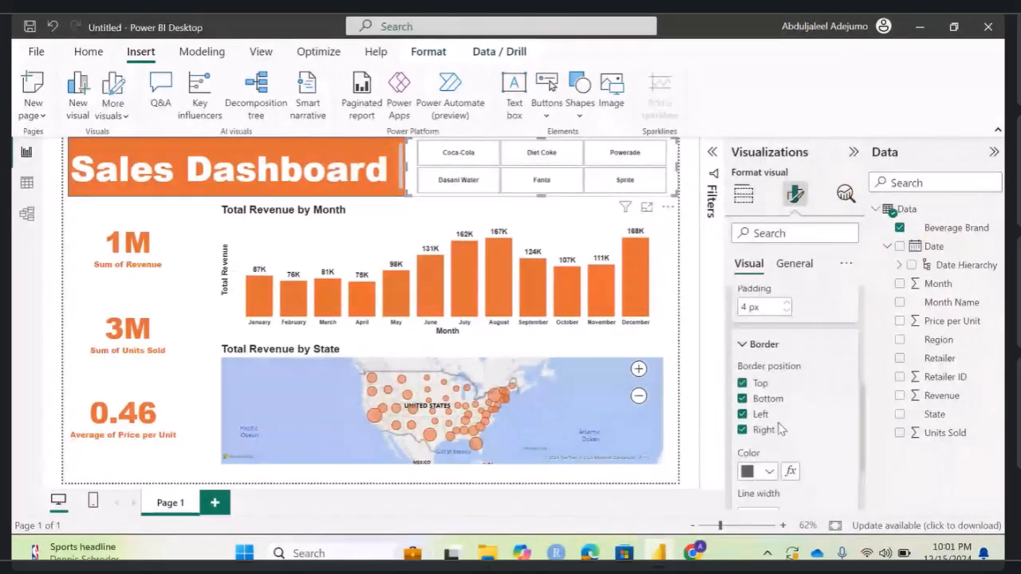
pyautogui.scroll(-1, 781, 429)
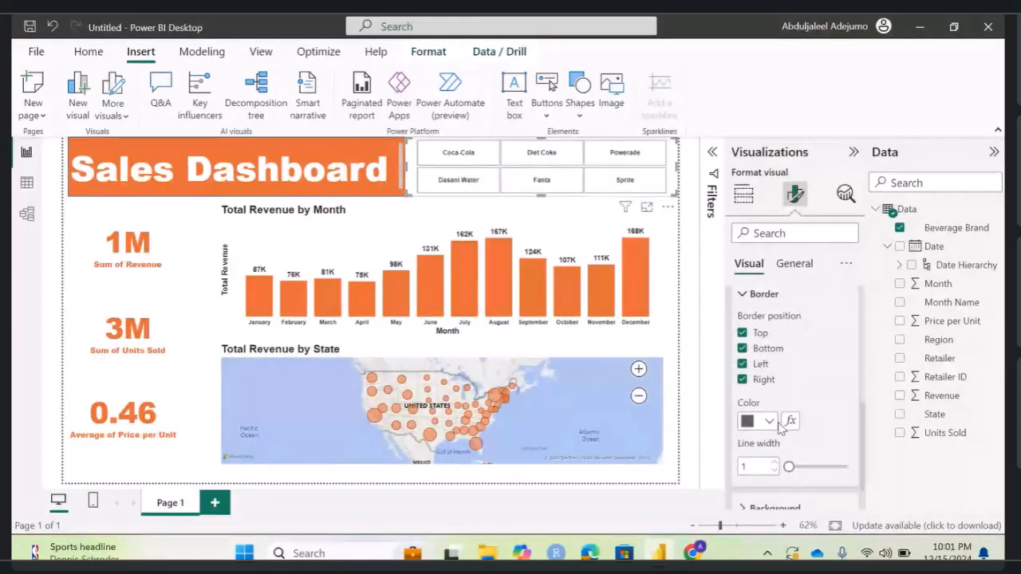
pyautogui.click(769, 421)
pyautogui.click(782, 357)
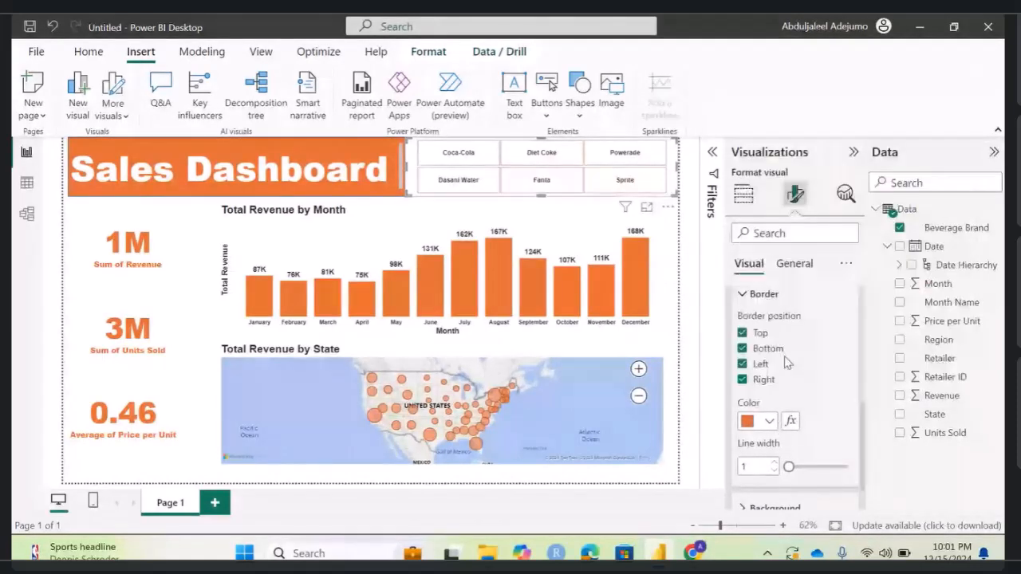
pyautogui.scroll(-2, 788, 411)
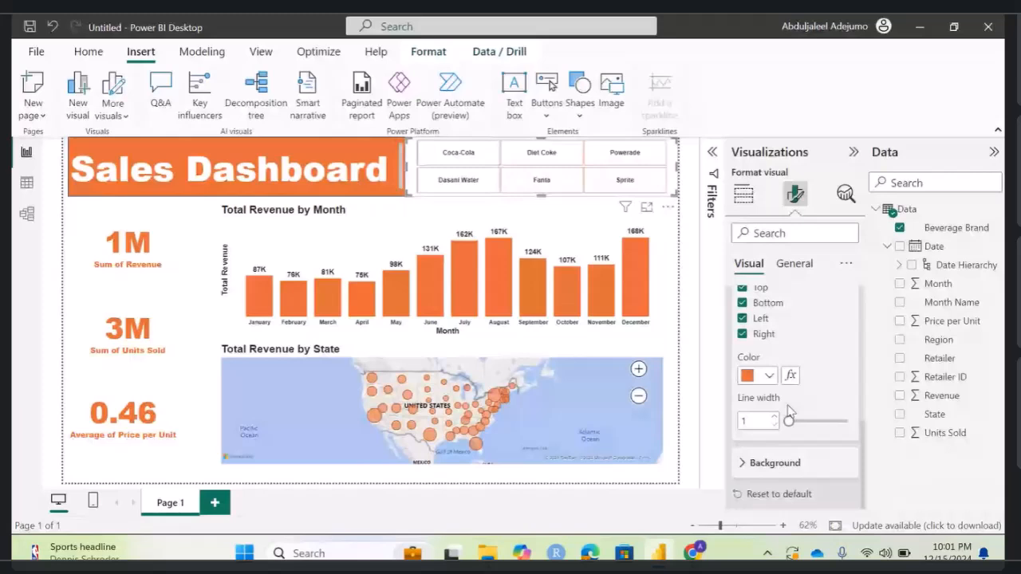
# Step: Fill the background of the Beverage Brand slicer tiles with the recently used orange and deselect the slicer
pyautogui.click(770, 463)
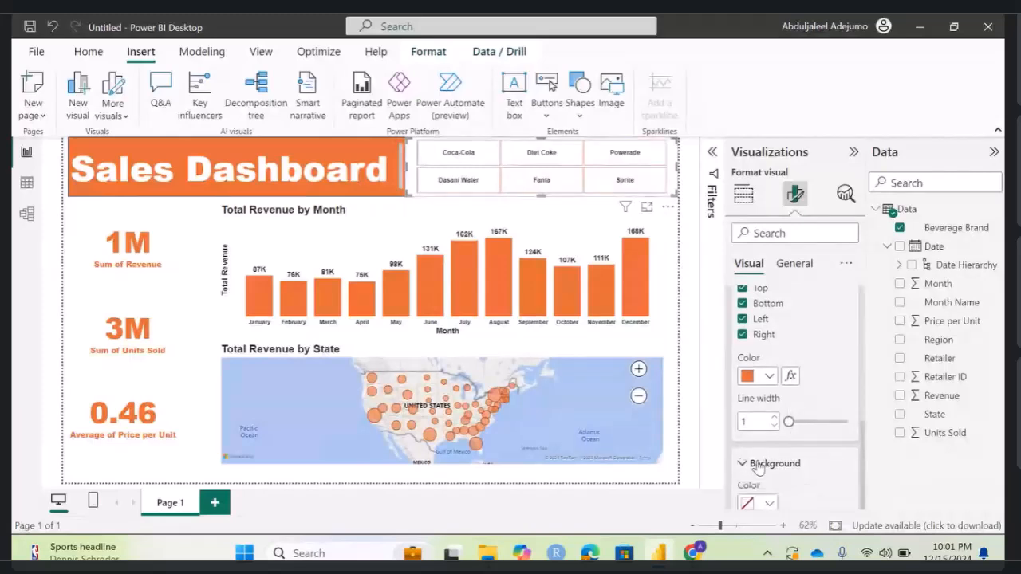
pyautogui.scroll(-1, 757, 466)
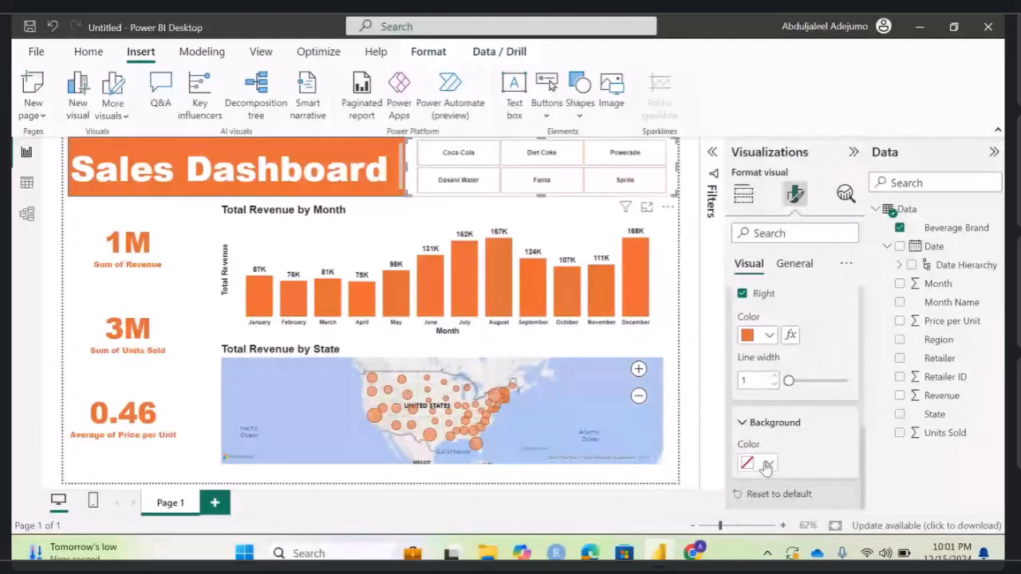
pyautogui.click(768, 466)
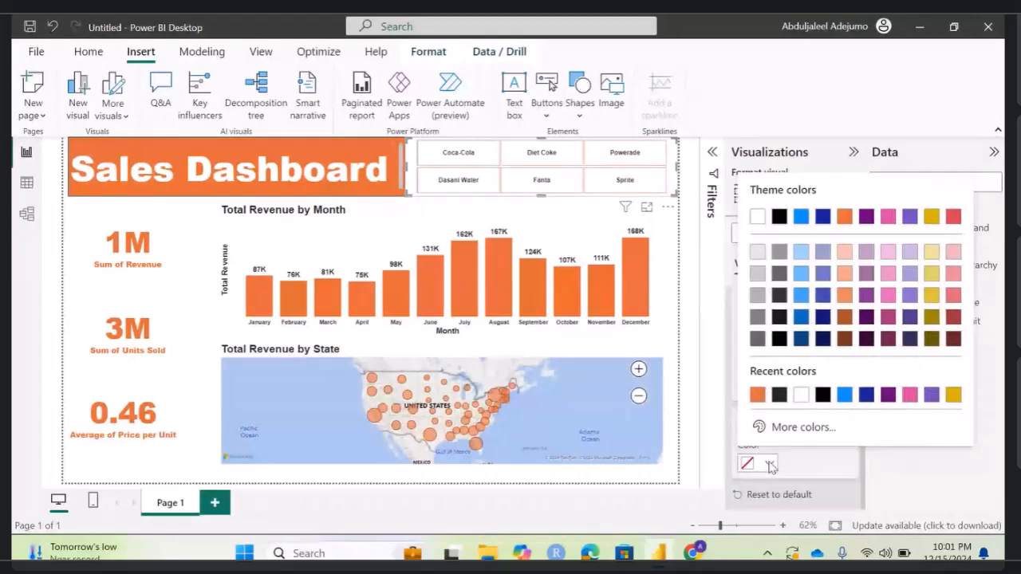
pyautogui.click(757, 394)
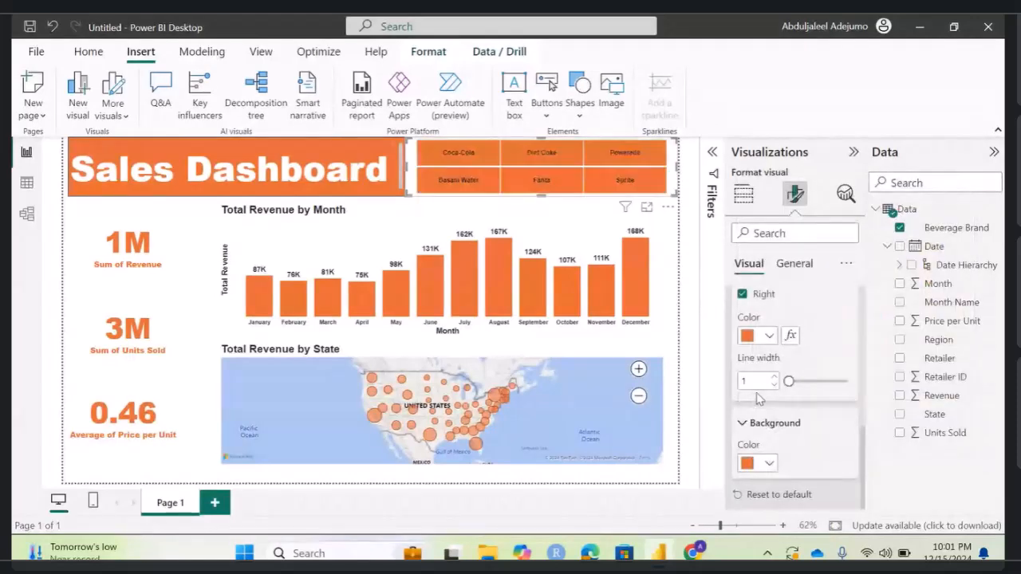
pyautogui.click(471, 220)
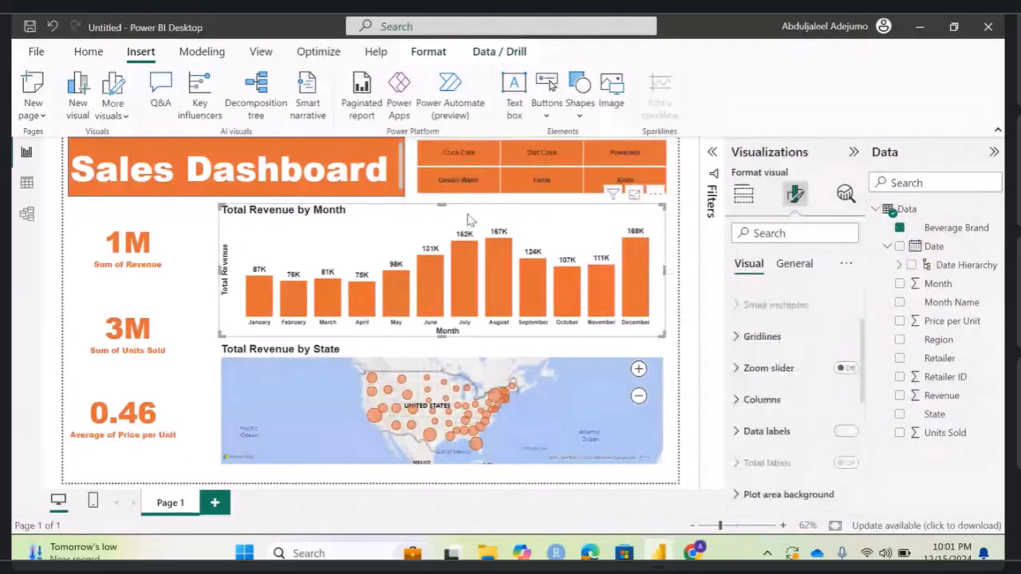
pyautogui.click(488, 204)
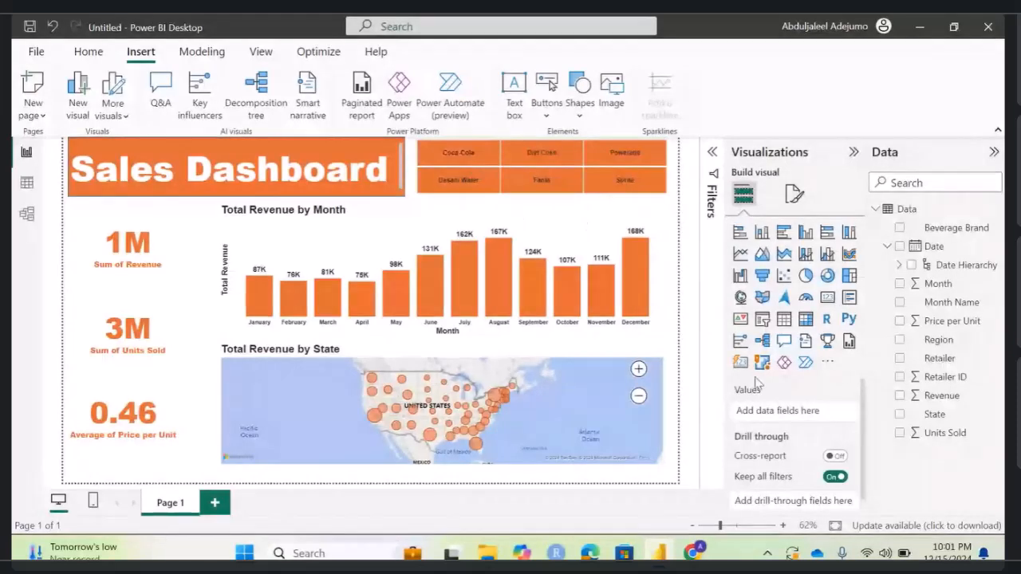
pyautogui.scroll(-1, 793, 392)
pyautogui.scroll(1, 793, 392)
pyautogui.scroll(-1, 794, 392)
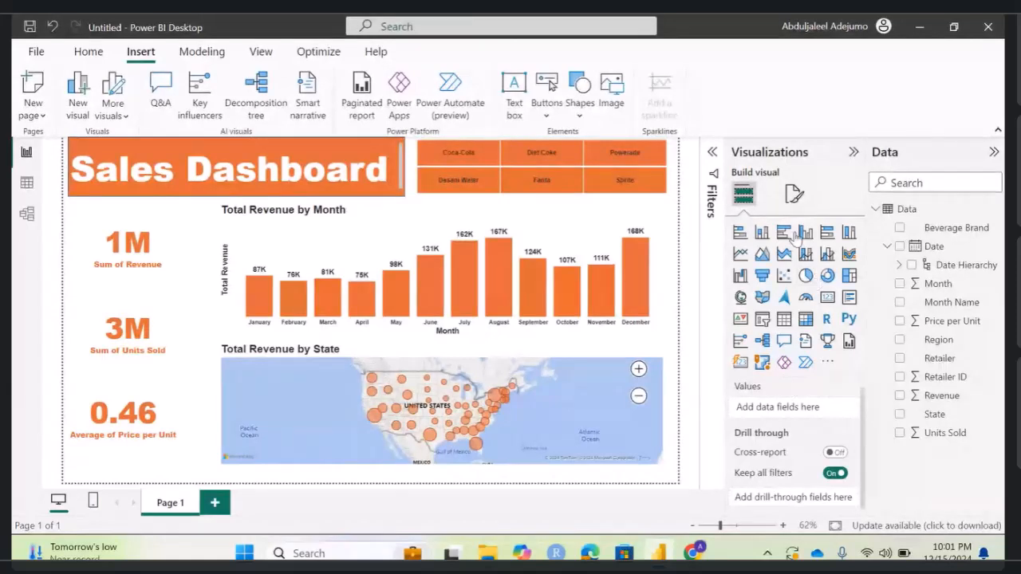
pyautogui.click(794, 194)
pyautogui.click(741, 271)
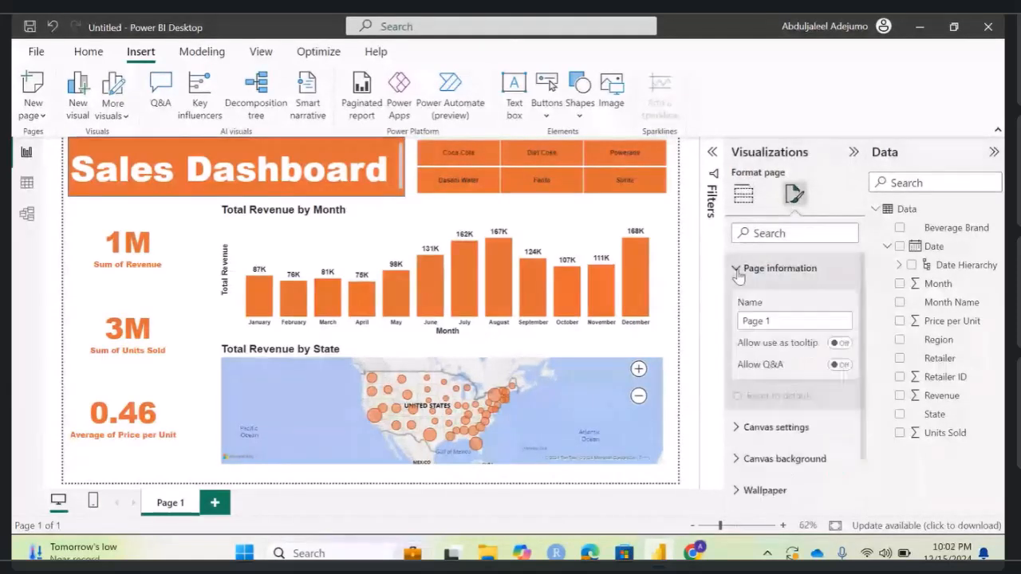
pyautogui.click(737, 271)
pyautogui.click(743, 194)
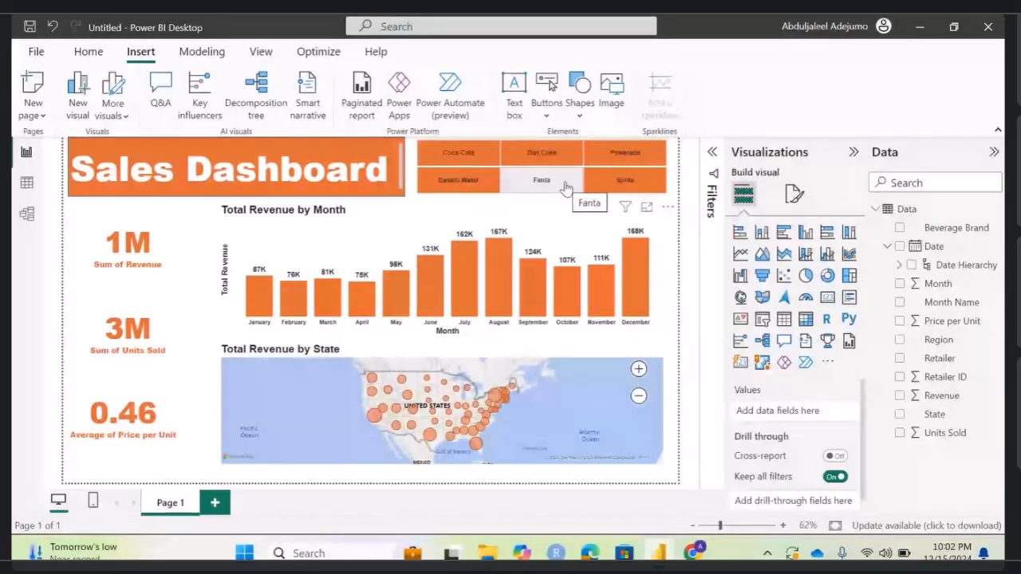
pyautogui.click(667, 185)
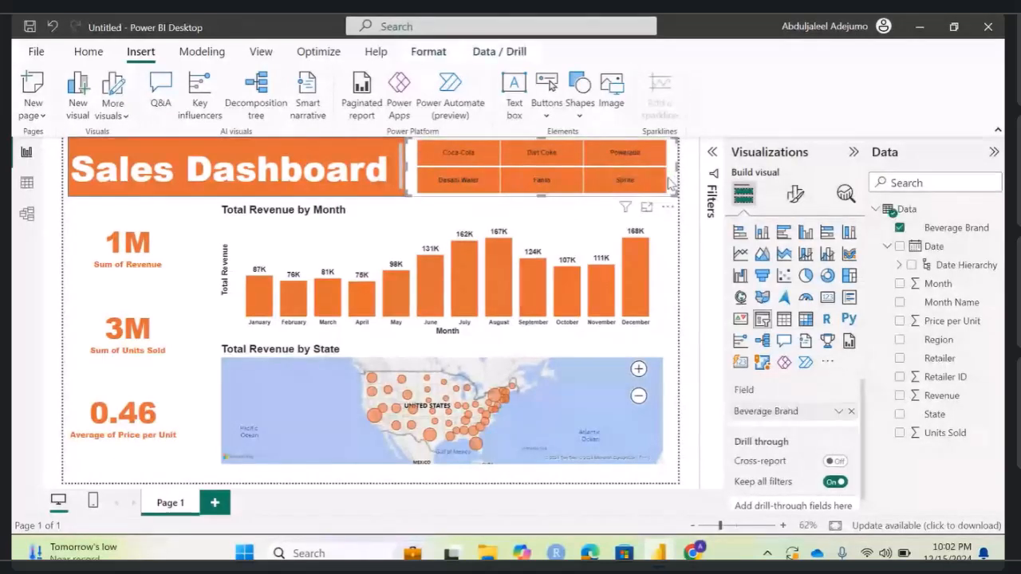
pyautogui.click(796, 196)
pyautogui.click(795, 265)
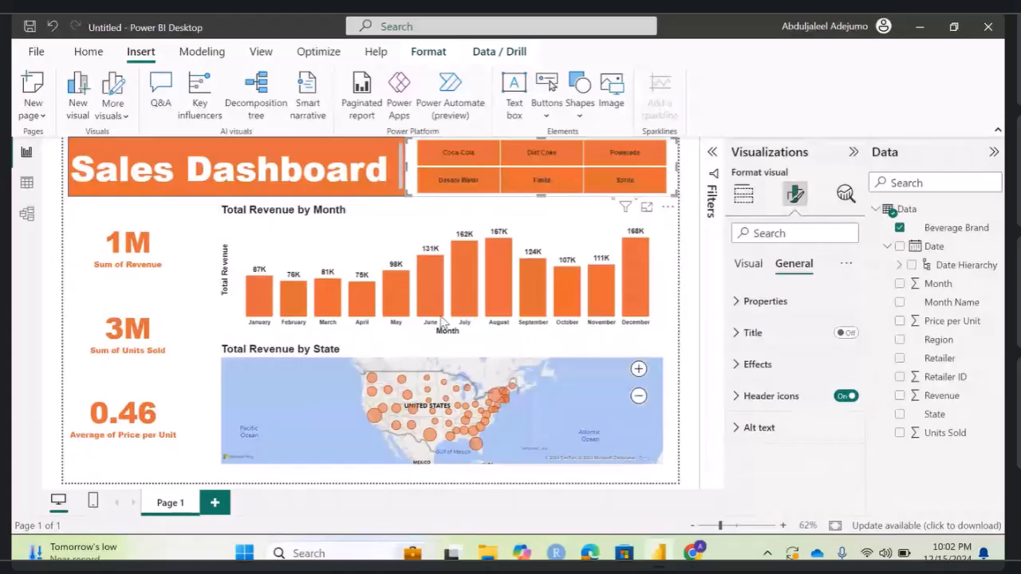
pyautogui.moveTo(444, 303)
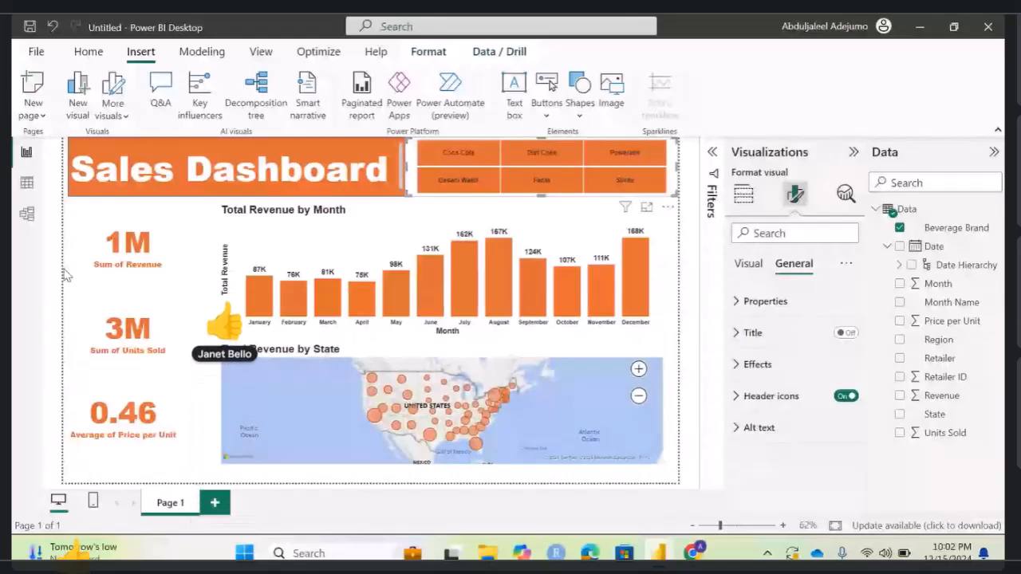
# Step: Look at the page's mobile layout and its available visuals, and return to the desktop layout
pyautogui.click(95, 501)
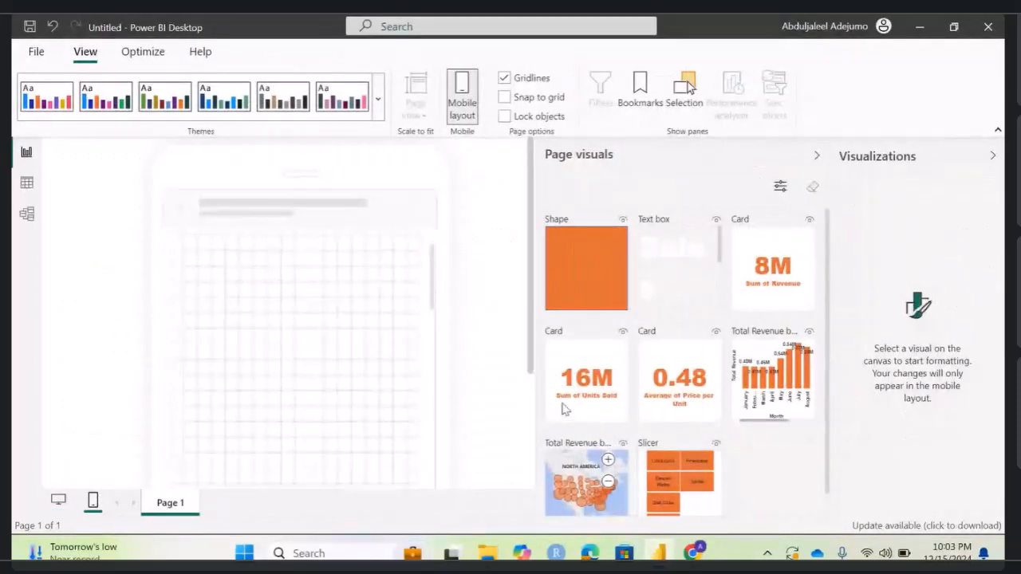
pyautogui.scroll(-1, 564, 409)
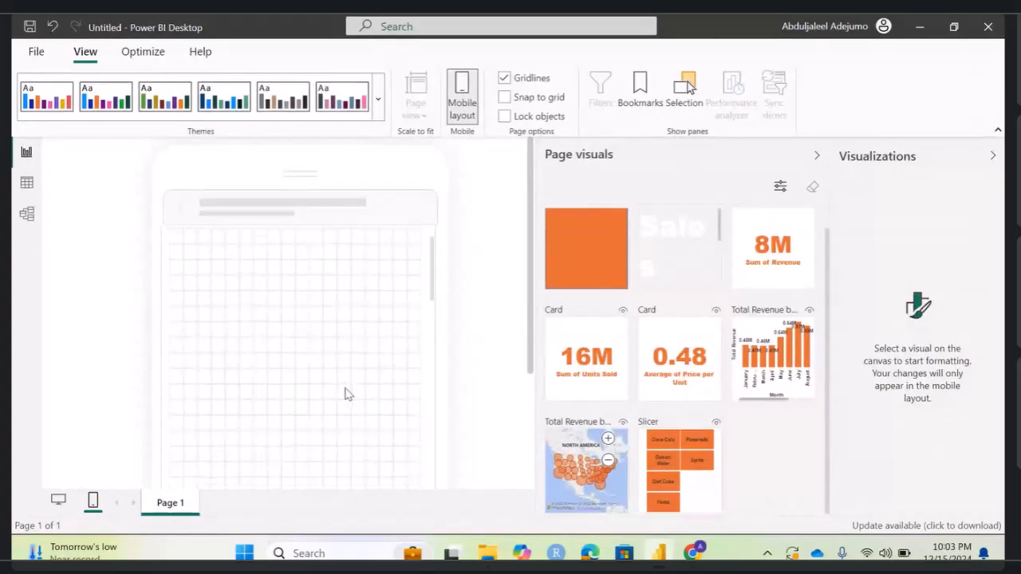
pyautogui.click(59, 503)
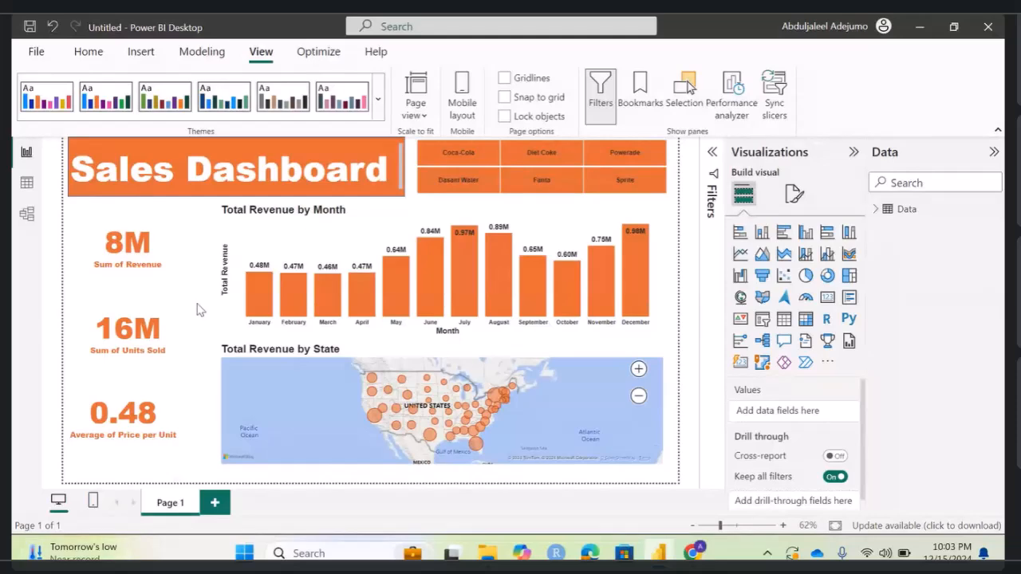
# Step: Publish the report to My workspace, saving the file as "sale 2" in the Downloads folder
pyautogui.click(36, 52)
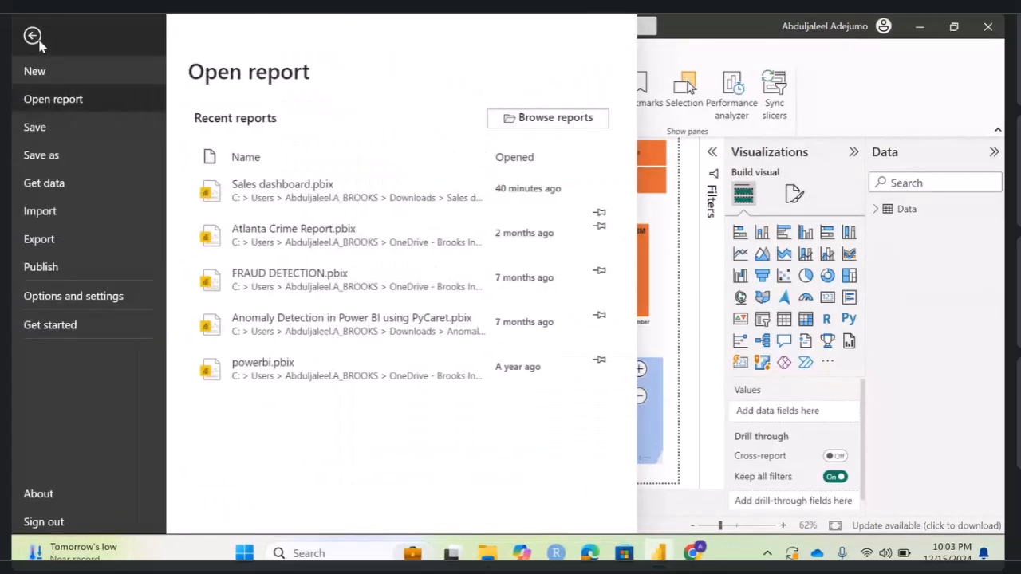
pyautogui.click(59, 268)
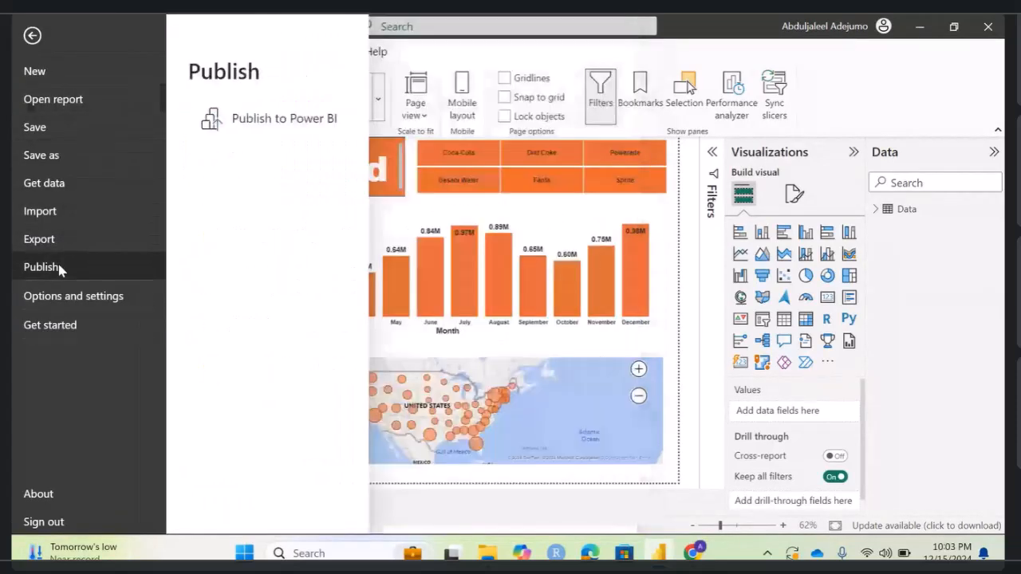
pyautogui.click(244, 120)
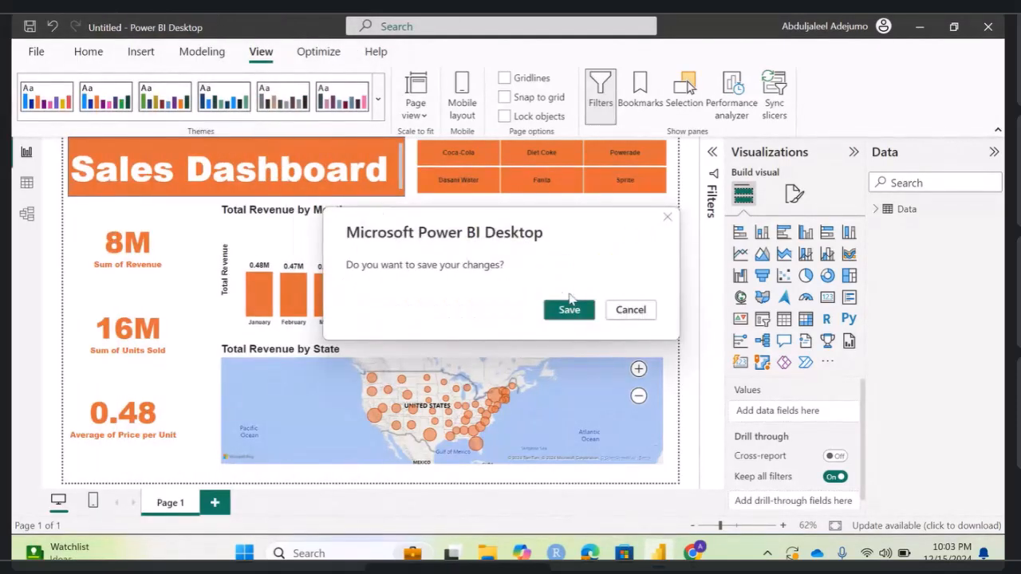
pyautogui.click(578, 317)
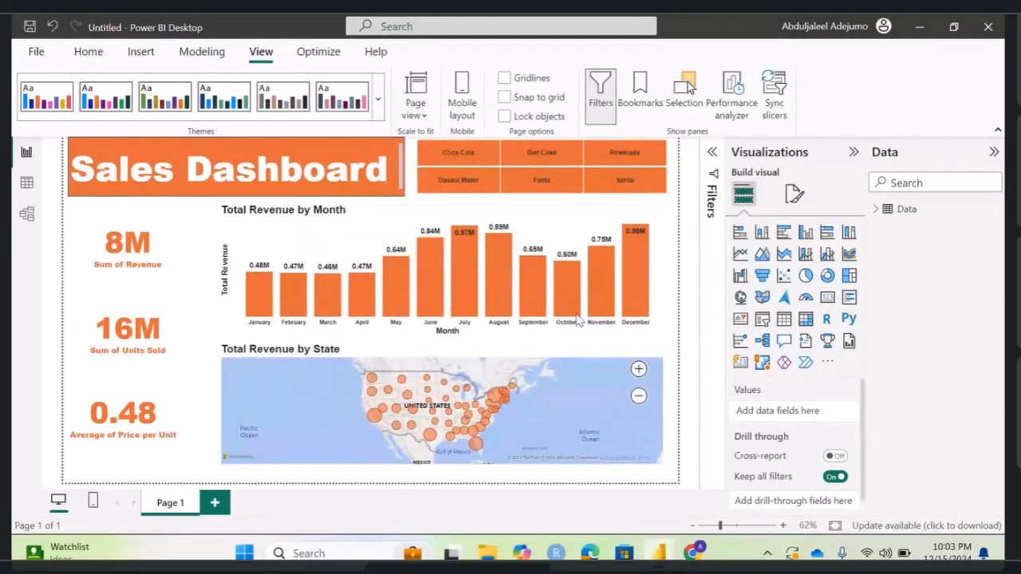
pyautogui.write('sale 2')
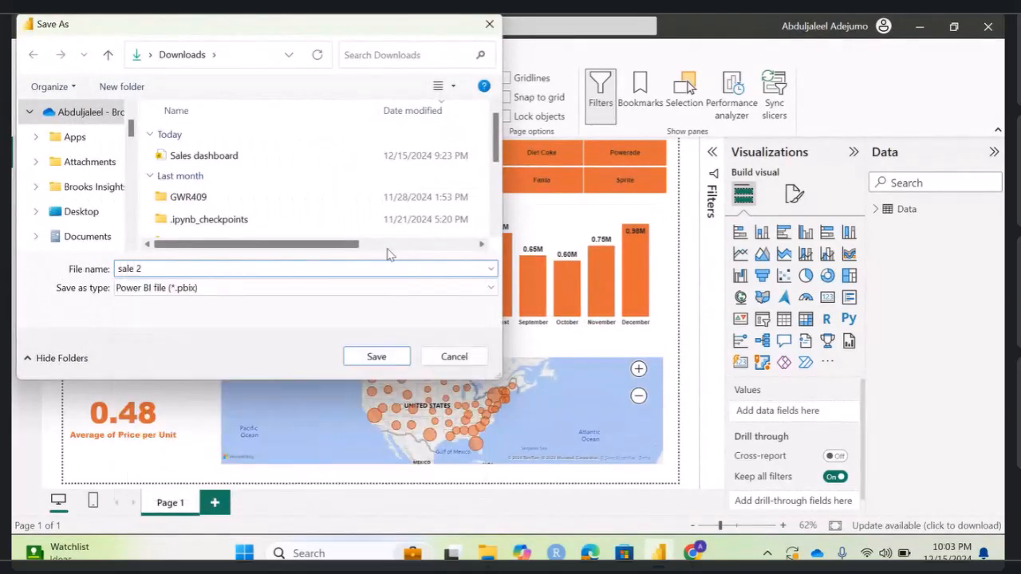
pyautogui.press('Return')
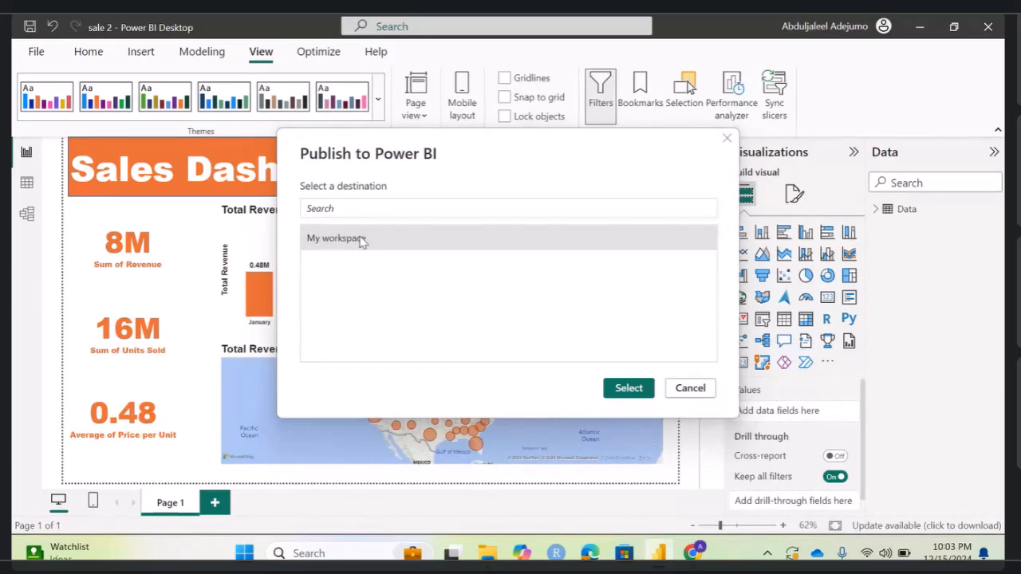
pyautogui.click(630, 389)
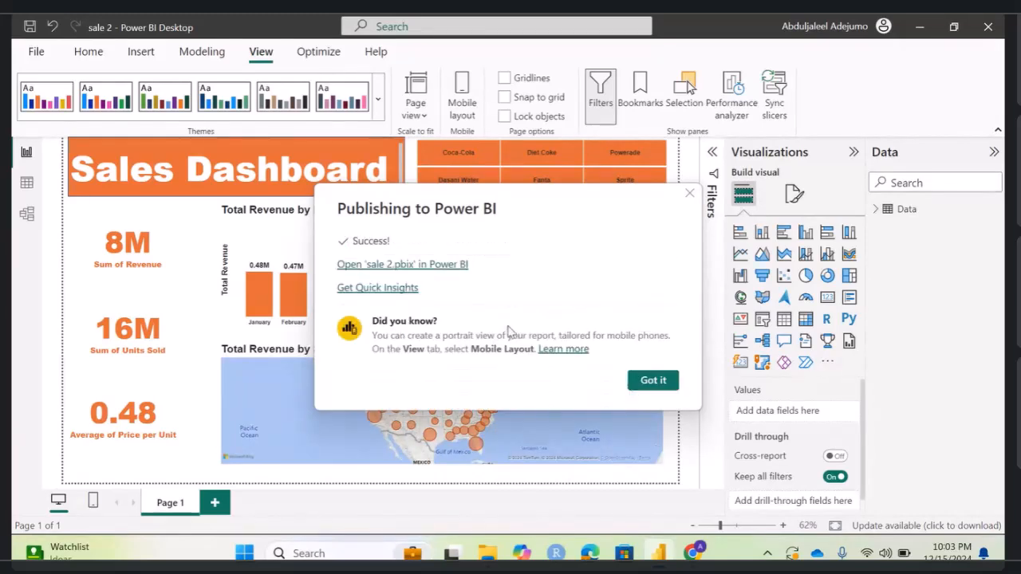
# Step: Open the published "sale 2" report in the browser, allow Meet's picture-in-picture this time, and move its floating window off the report
pyautogui.click(390, 266)
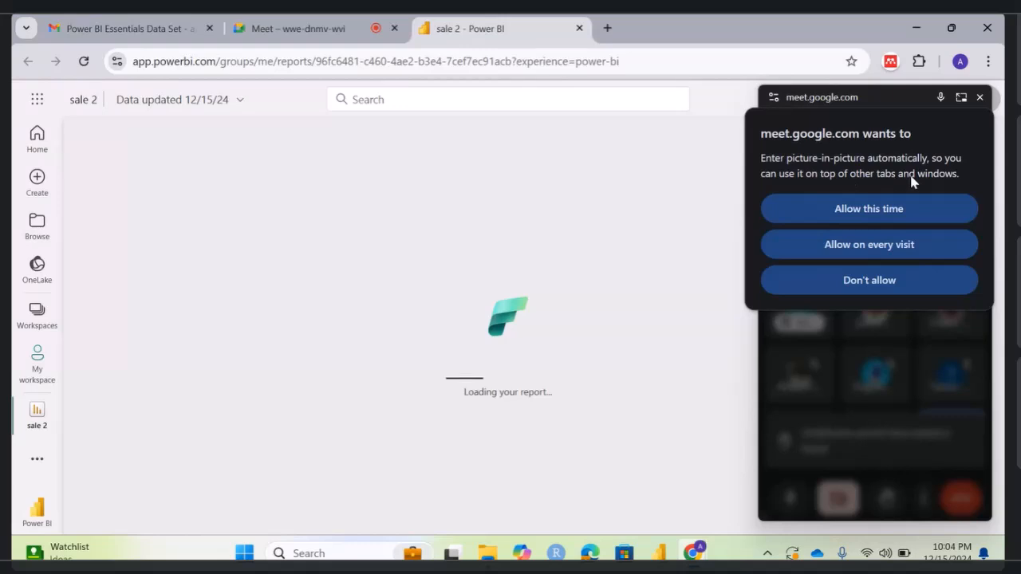
pyautogui.click(844, 211)
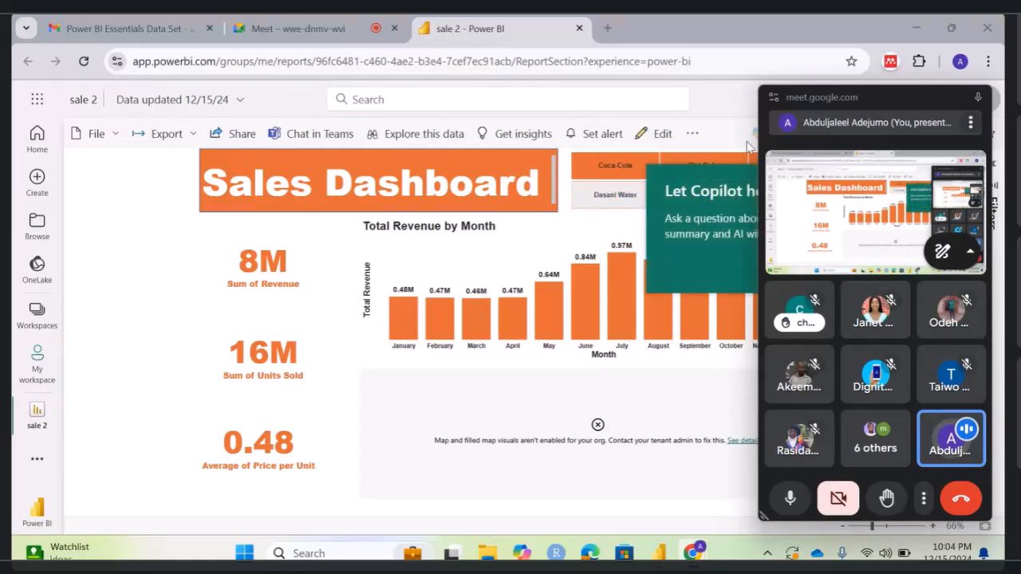
pyautogui.moveTo(866, 89); pyautogui.dragTo(871, 503)
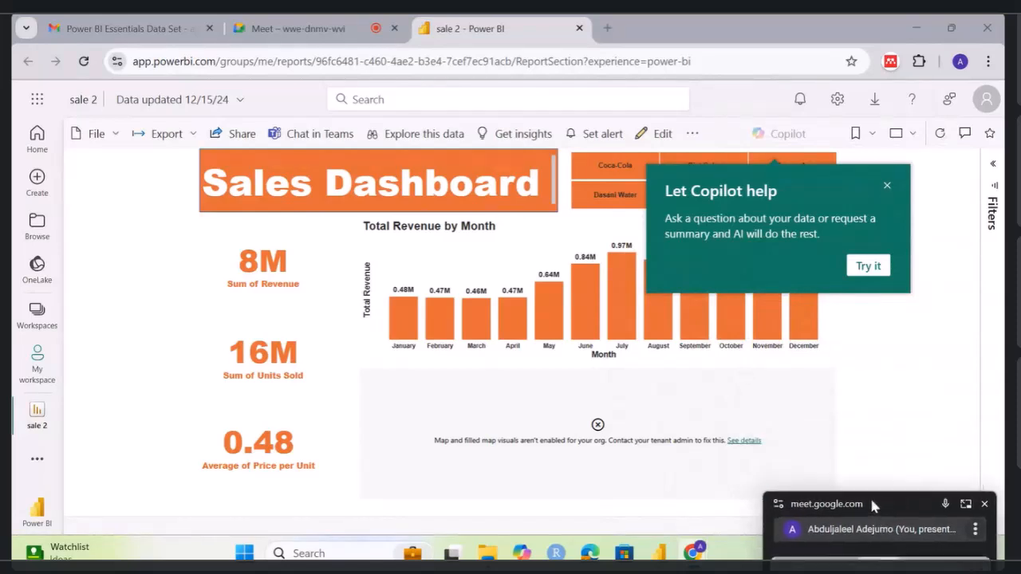
# Step: Try Copilot on the published report and close its pane
pyautogui.click(867, 266)
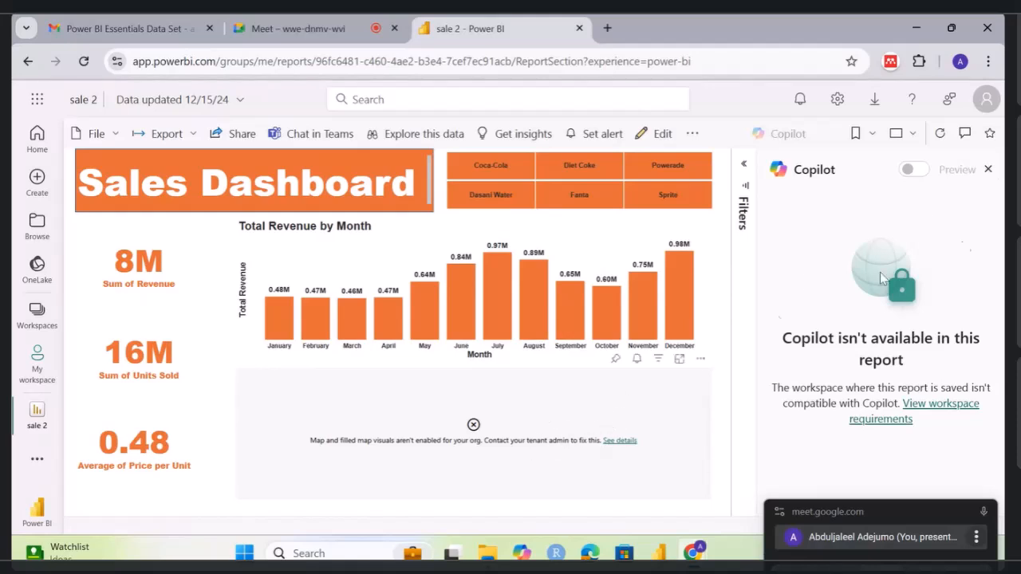
pyautogui.click(988, 171)
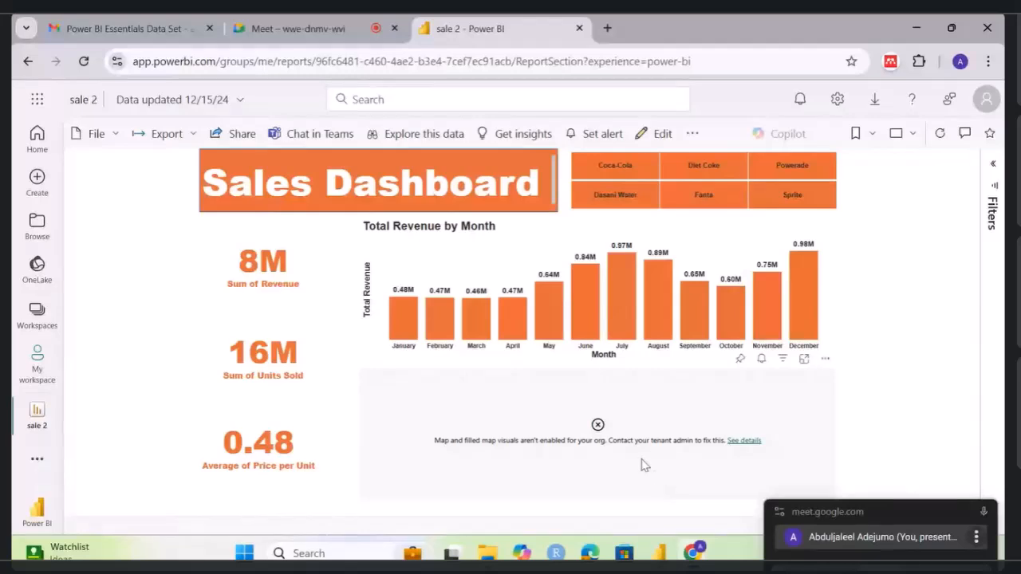
# Step: Start sharing the published report, accept the free 60-day trial of paid features, and dismiss the link, contact-details and trial dialogs
pyautogui.click(242, 136)
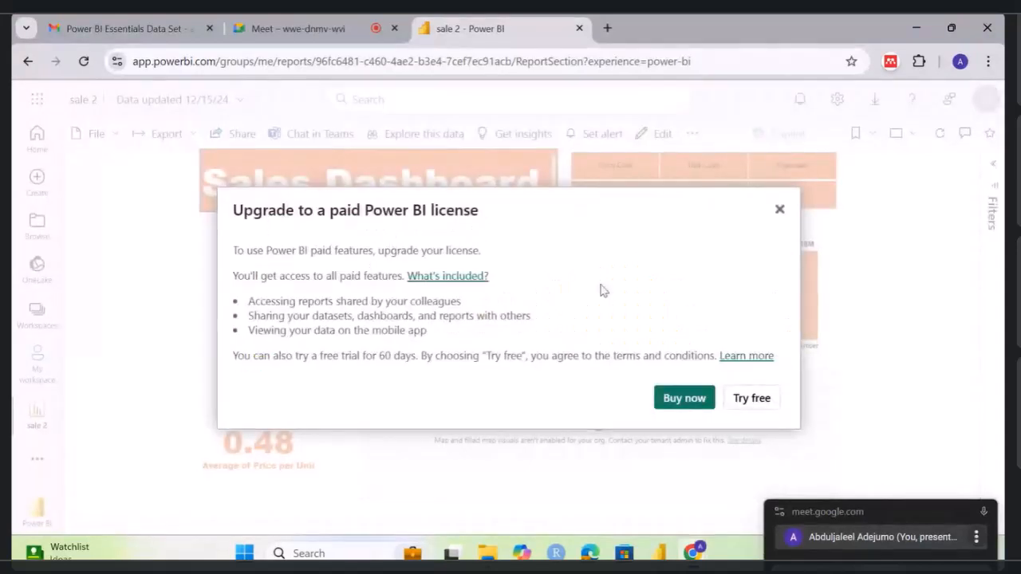
pyautogui.click(740, 396)
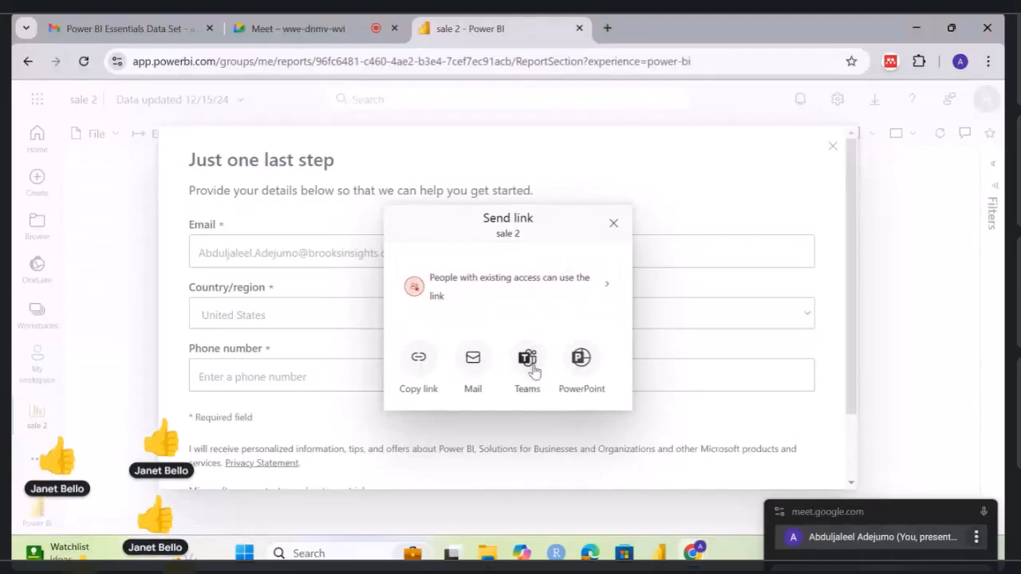
pyautogui.click(613, 223)
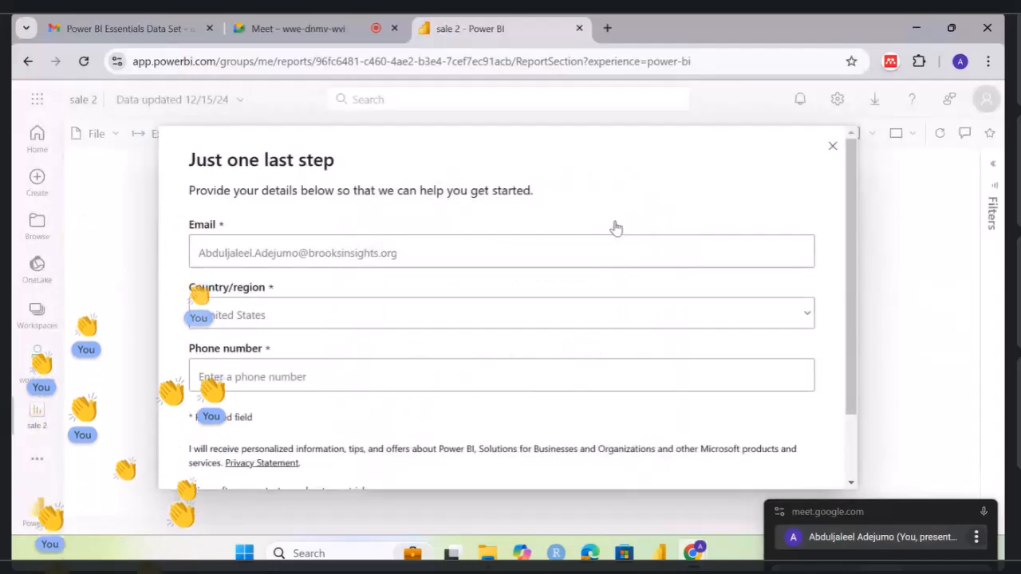
pyautogui.click(832, 146)
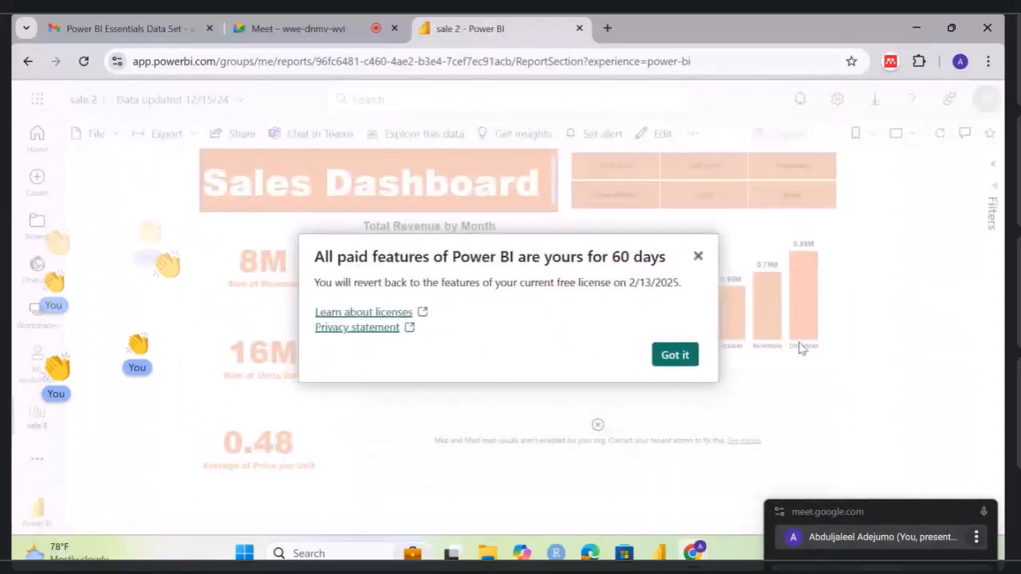
pyautogui.click(697, 257)
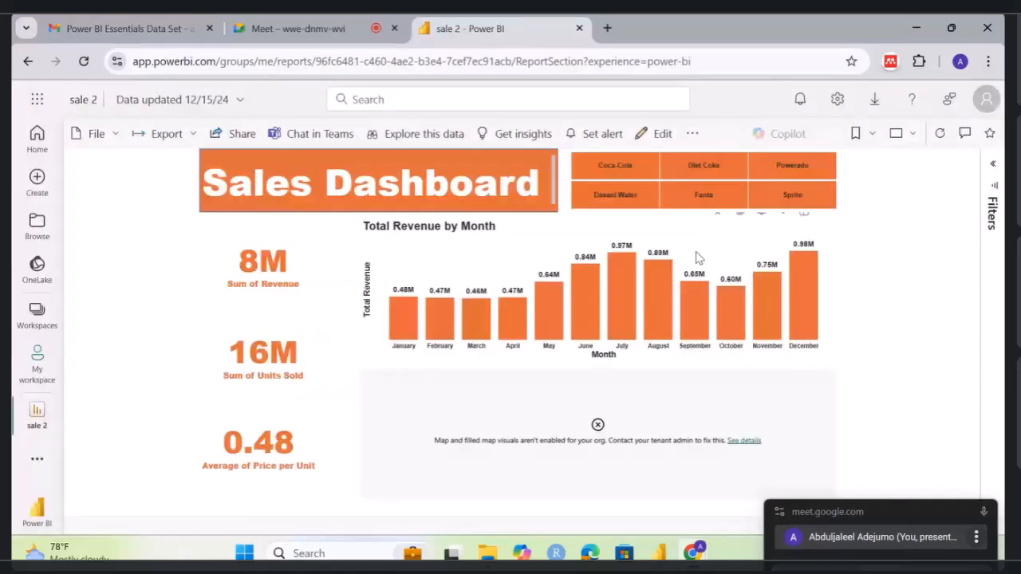
# Step: Close the published report's browser tab and switch back to Power BI Desktop
pyautogui.moveTo(720, 319)
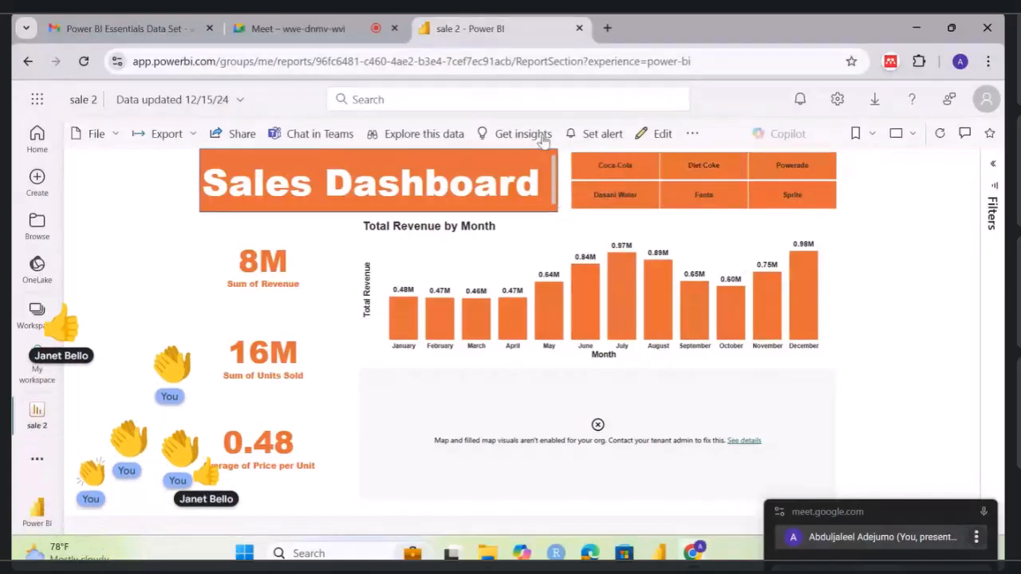
pyautogui.click(580, 29)
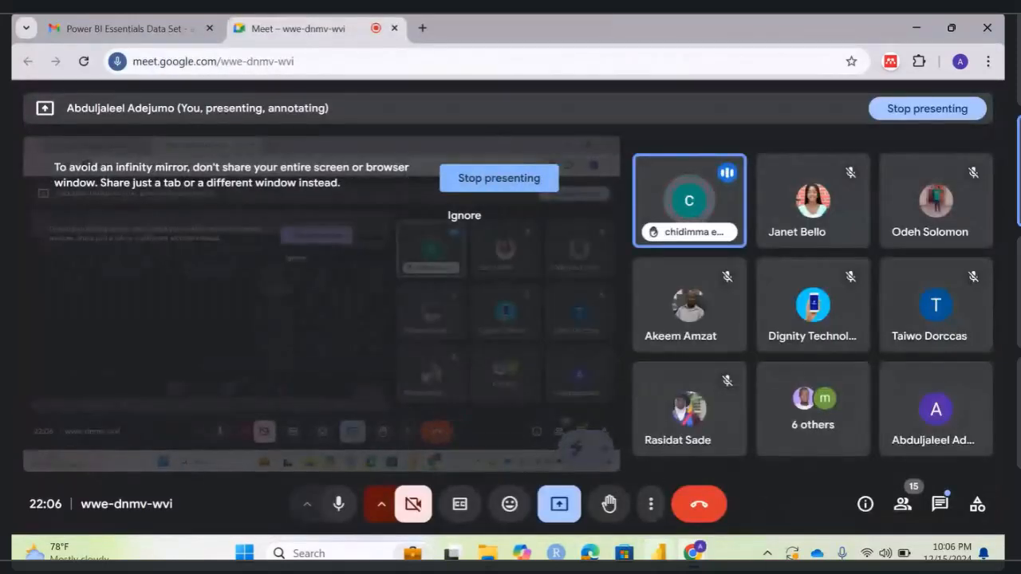
pyautogui.click(659, 553)
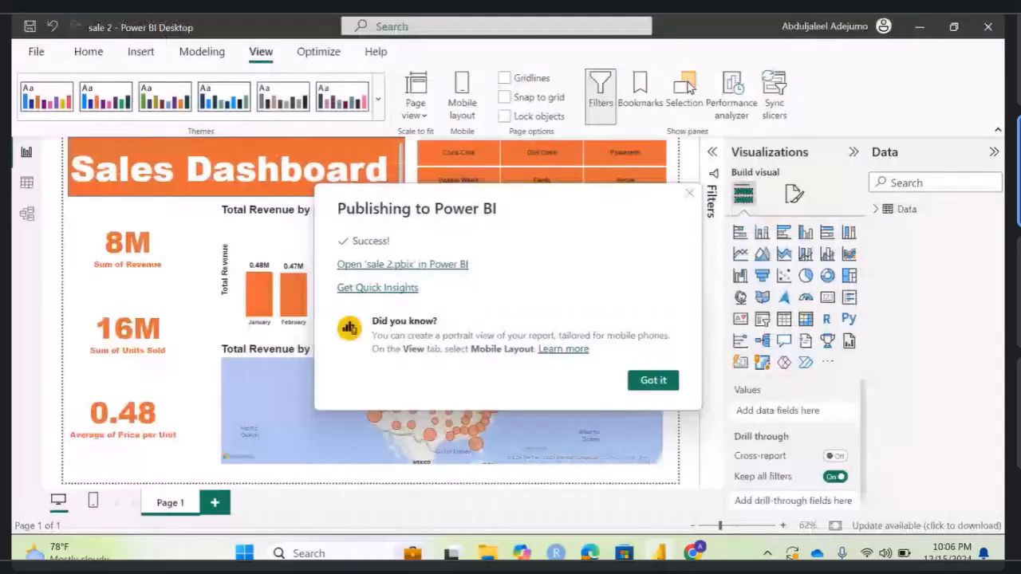
# Step: Dismiss the publishing success dialog and expand the Data table to list its fields
pyautogui.click(655, 381)
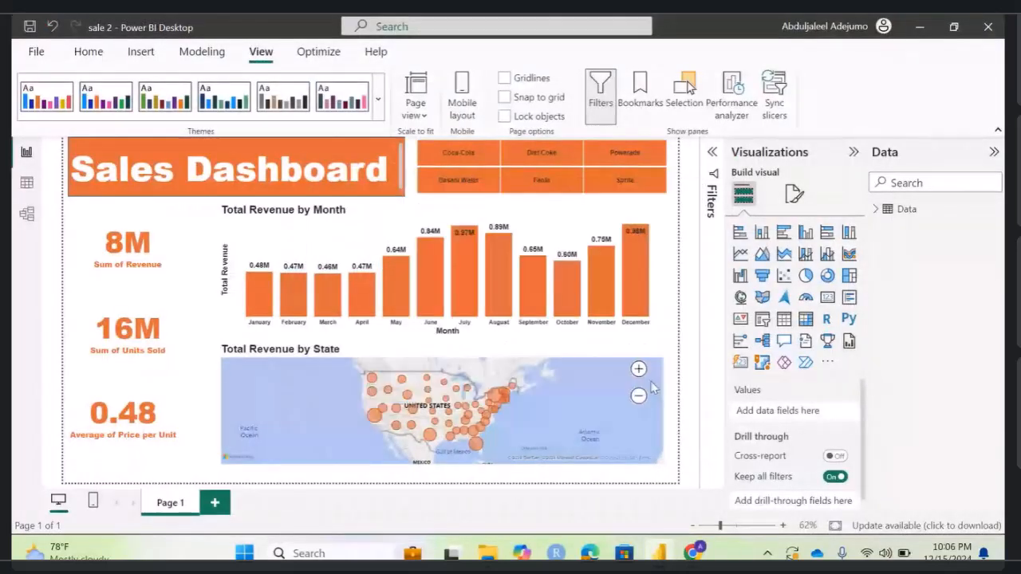
pyautogui.click(876, 211)
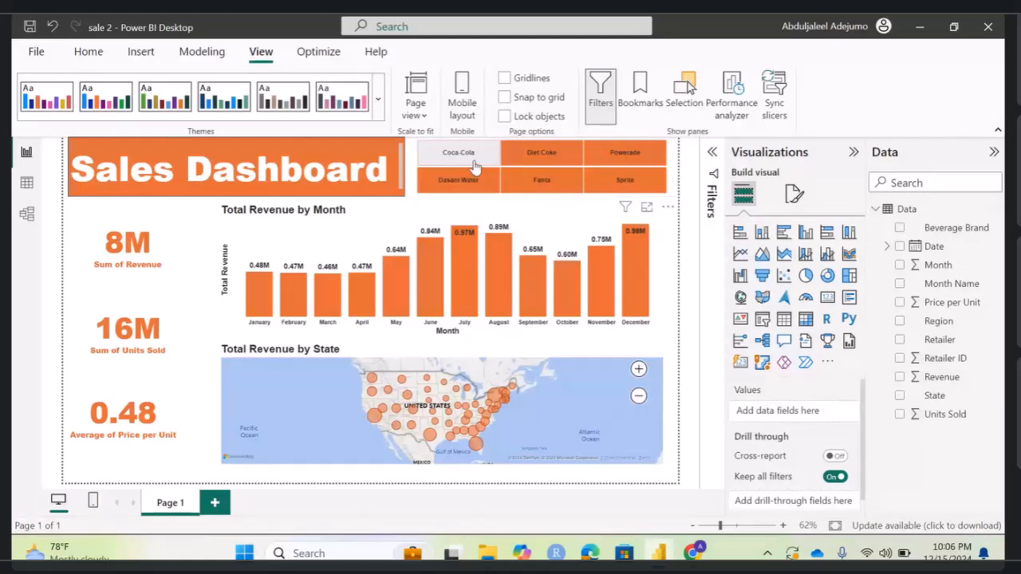
# Step: Test the brand slicer with Diet Coke, Powerade, Fanta and Sprite, clear its filter, and select the Total Revenue by Month chart
pyautogui.click(542, 156)
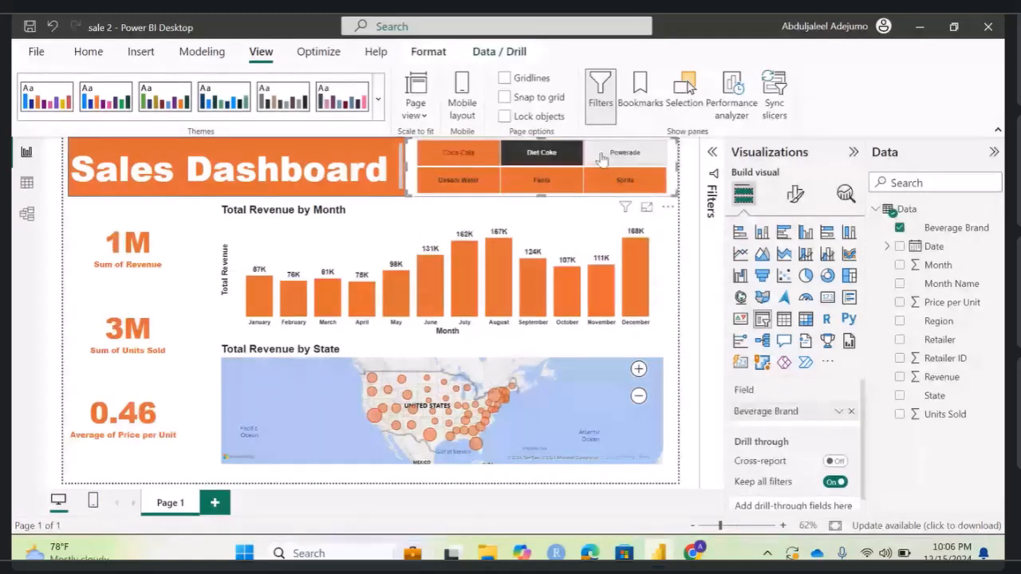
pyautogui.click(603, 158)
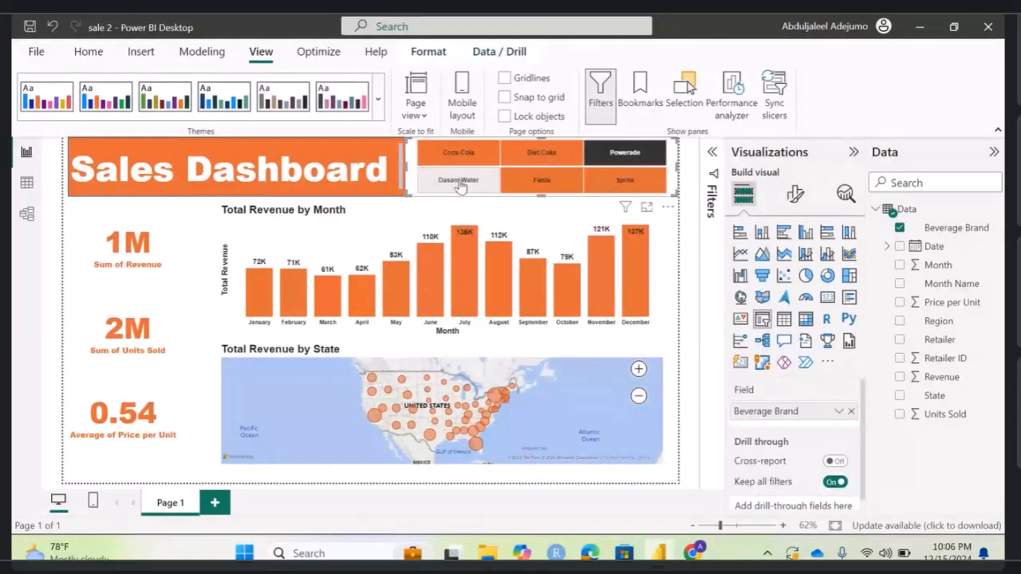
pyautogui.click(528, 182)
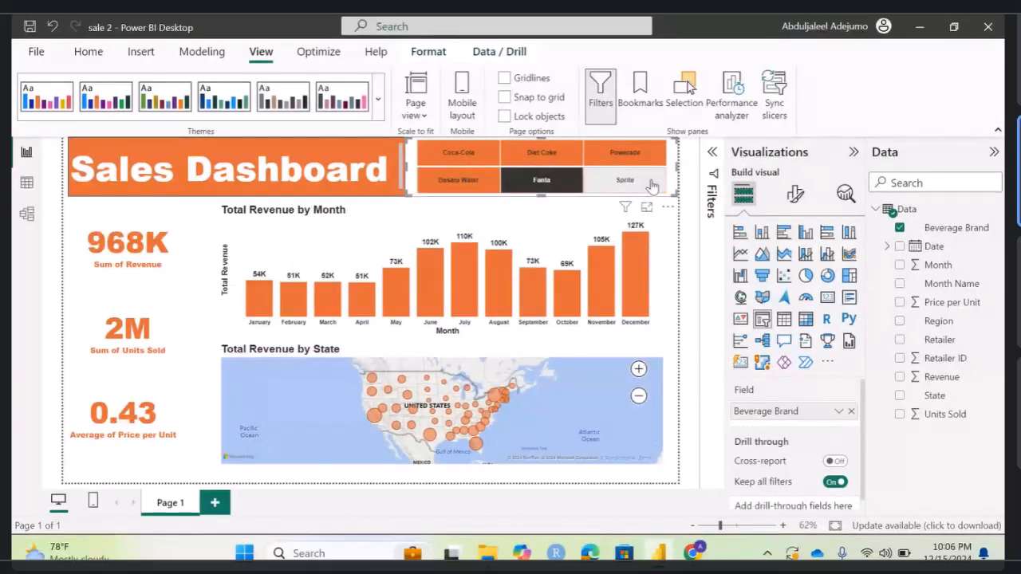
pyautogui.click(625, 180)
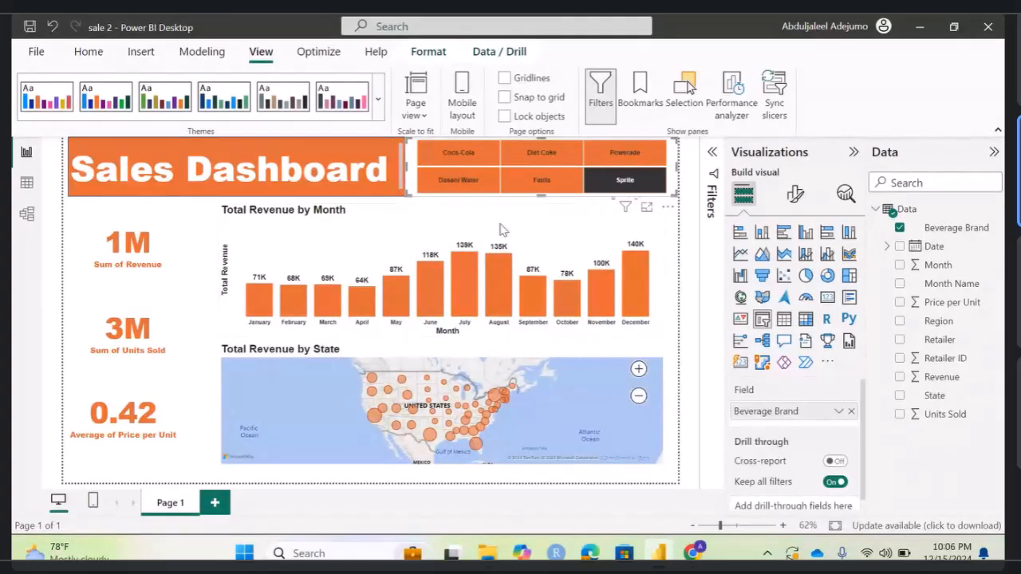
pyautogui.click(424, 228)
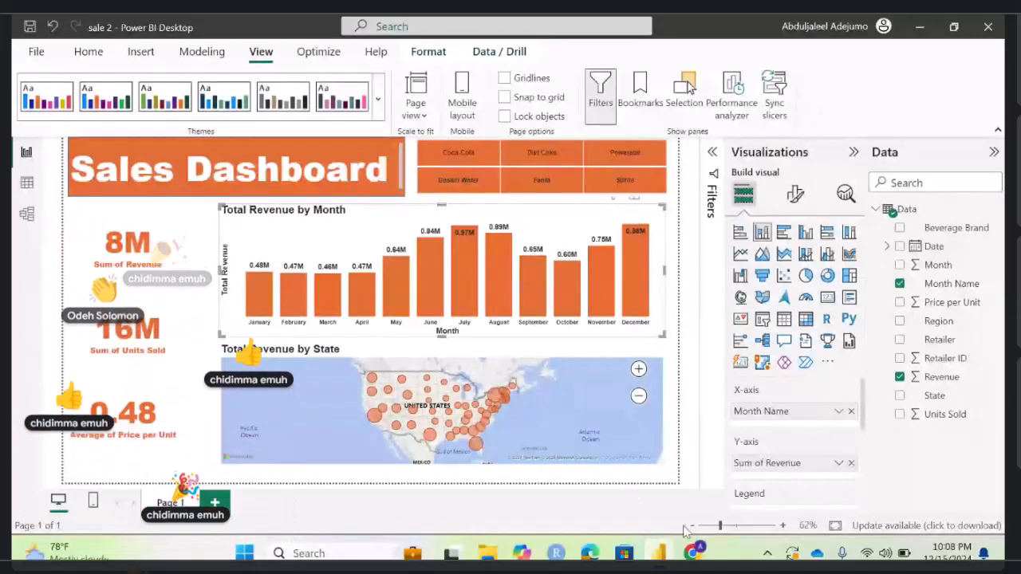
pyautogui.moveTo(678, 543)
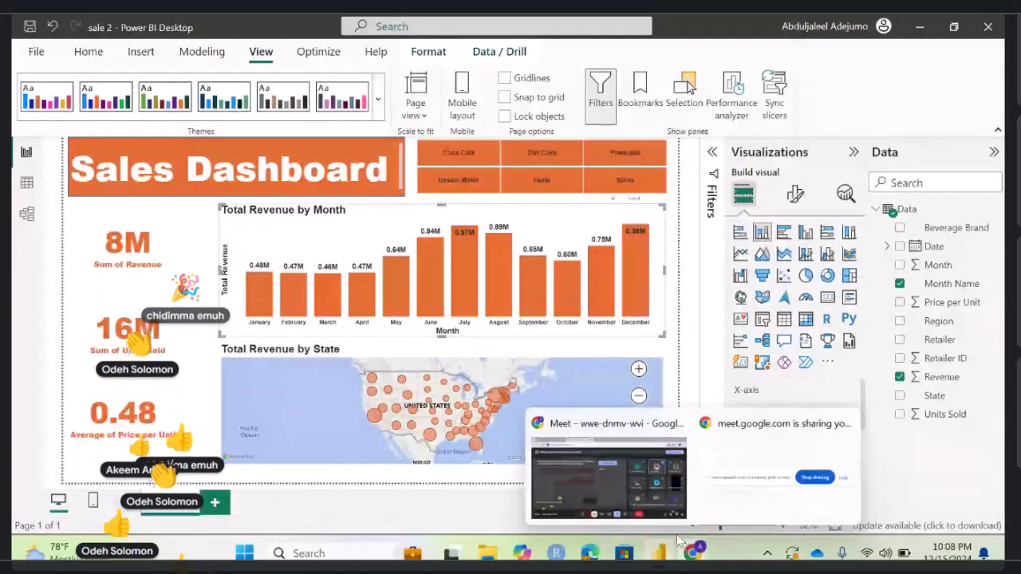